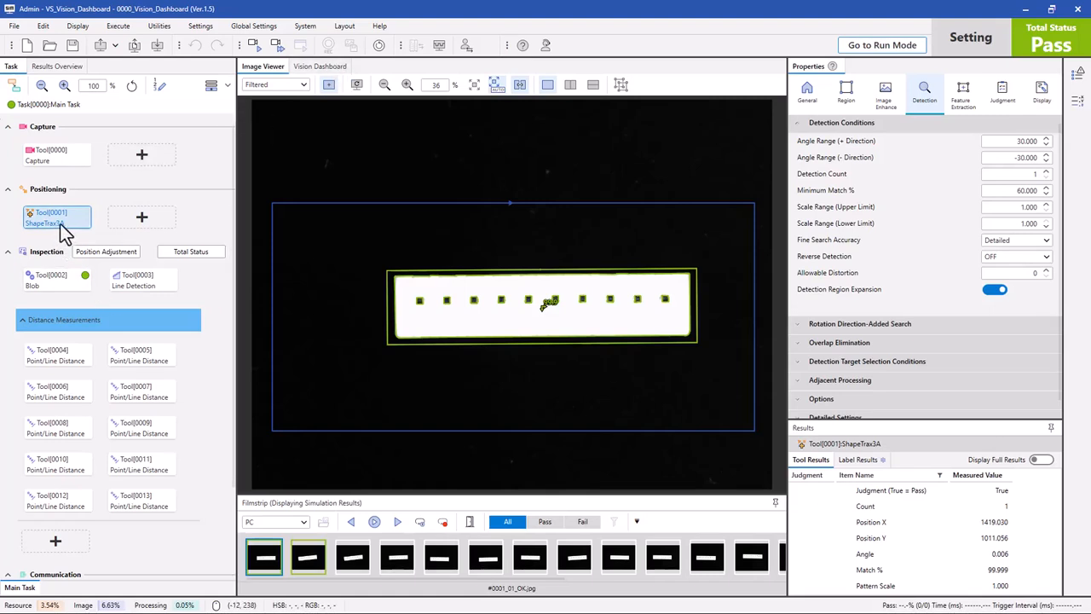
Step: Review the Blob, Line Detection and Point/Line Distance inspection tools, and collapse the Distance Measurements group
click(53, 283)
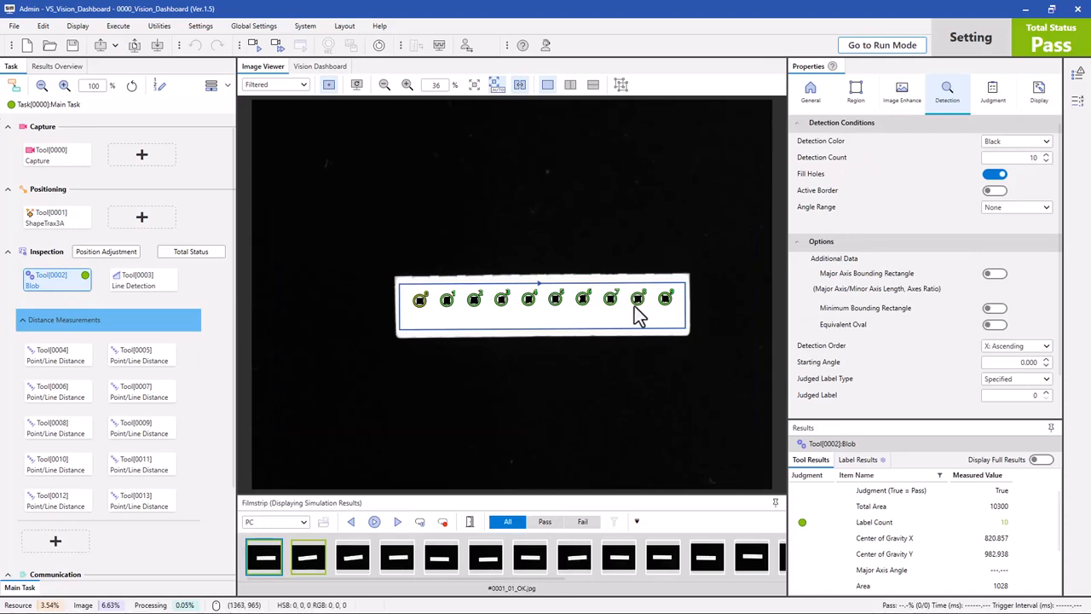
click(135, 283)
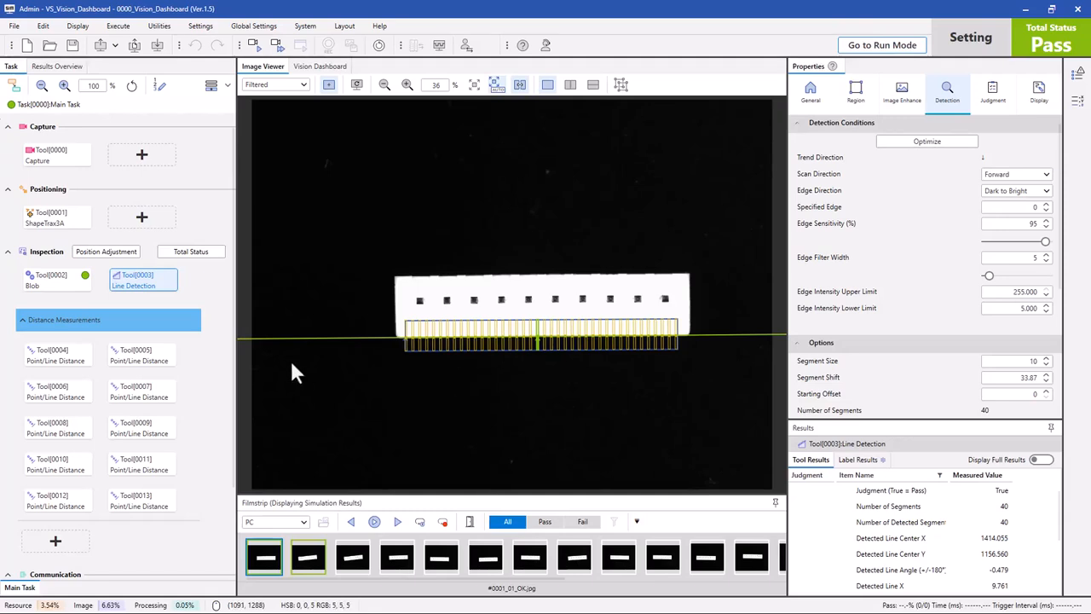
click(64, 363)
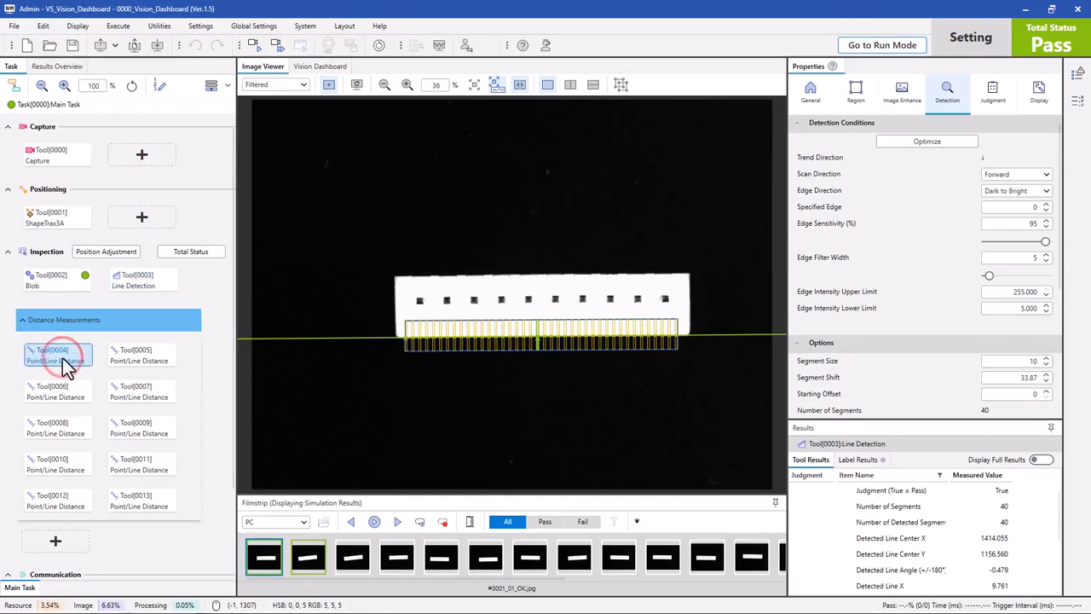
click(59, 393)
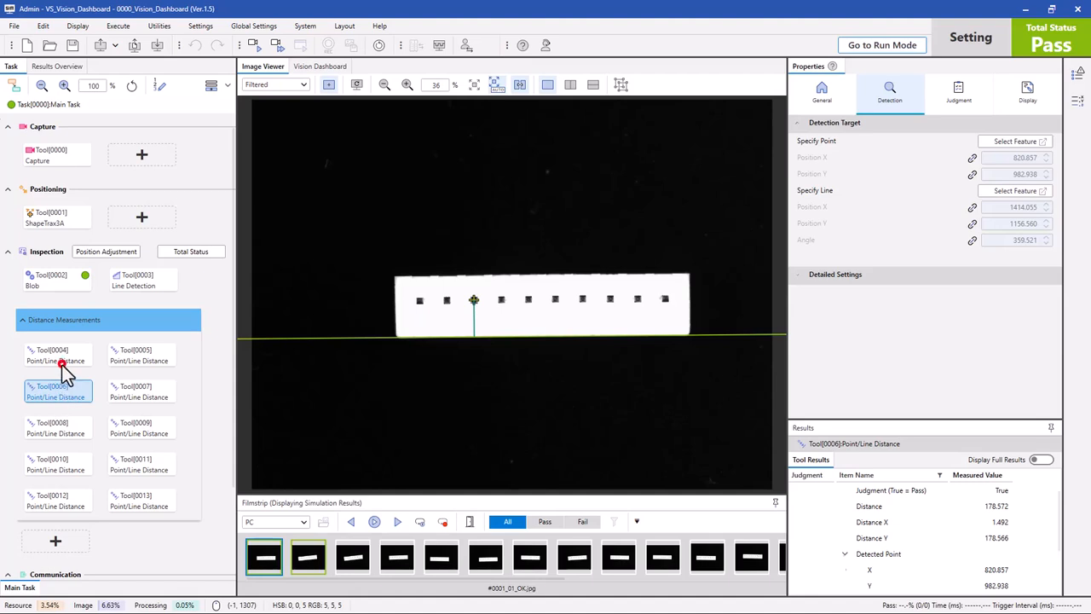
click(54, 358)
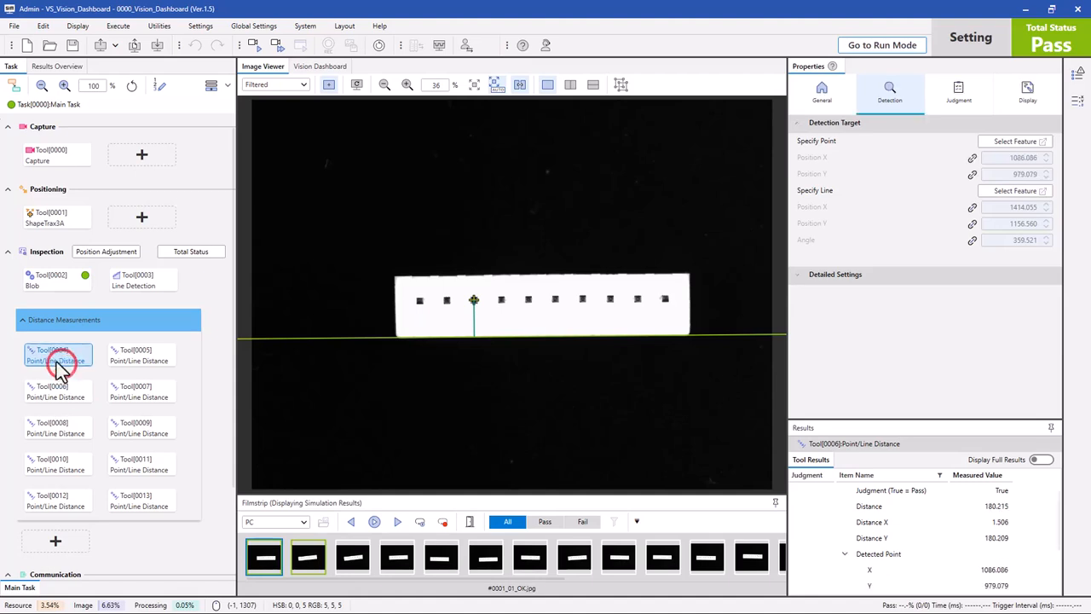
click(22, 322)
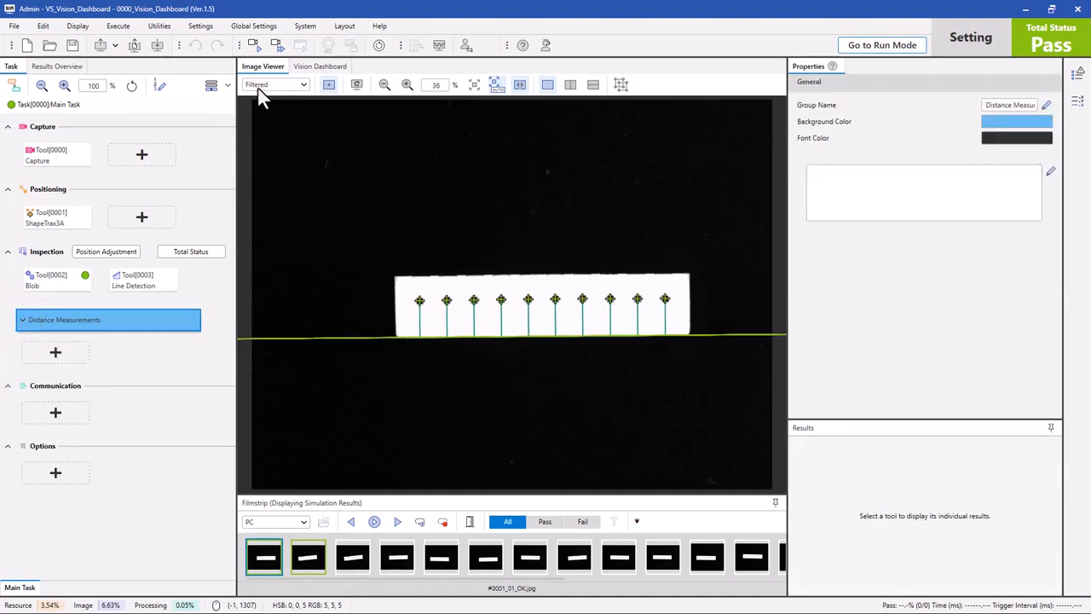
Step: Open the Vision Dashboard spreadsheet, checking its entry among the display options and comparing it with the image view
click(310, 68)
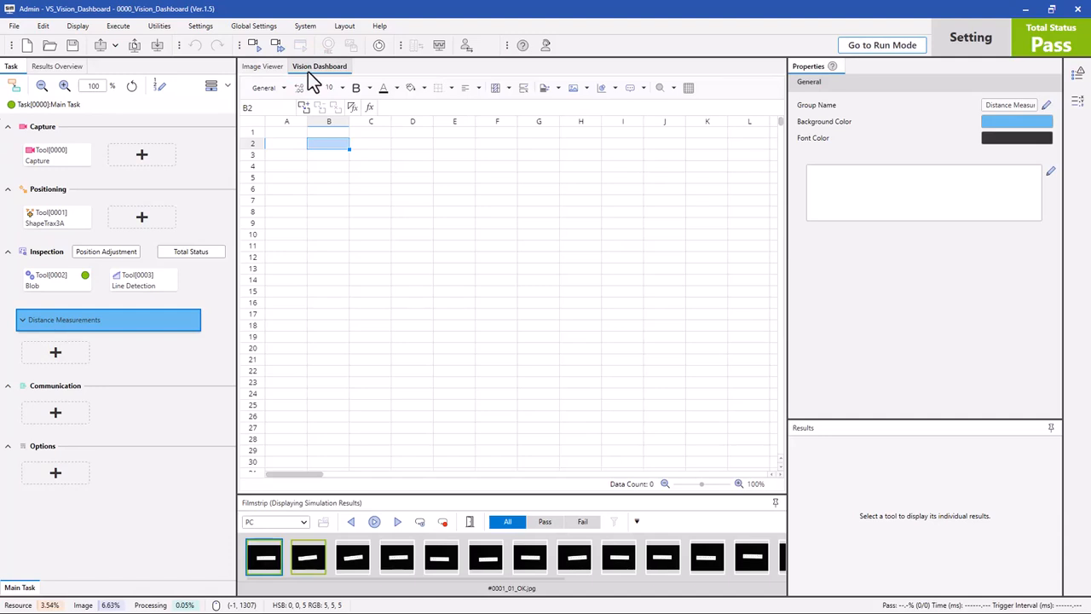
click(79, 28)
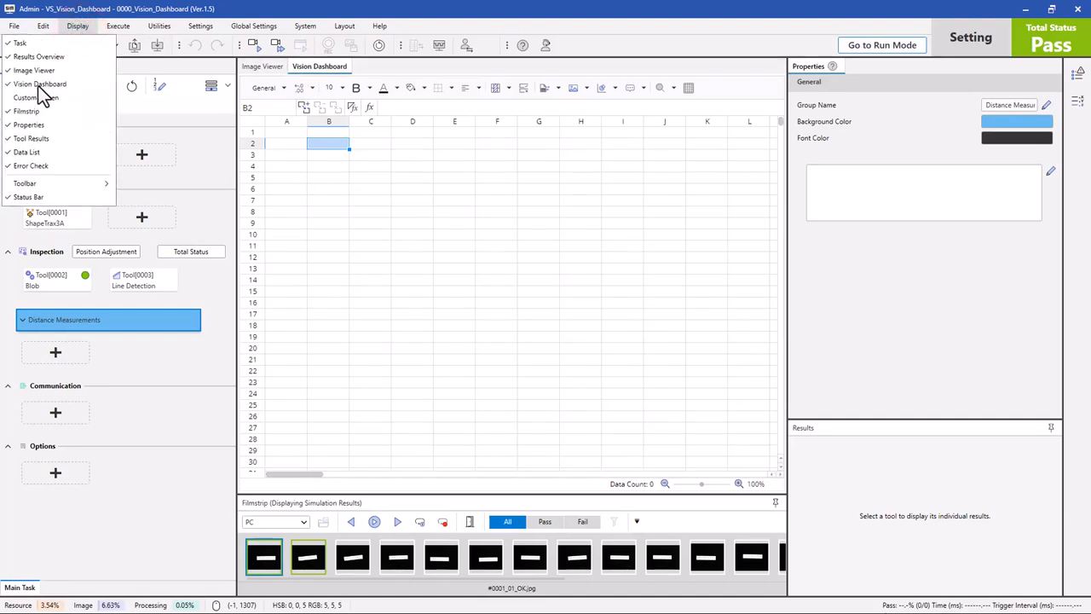
click(325, 72)
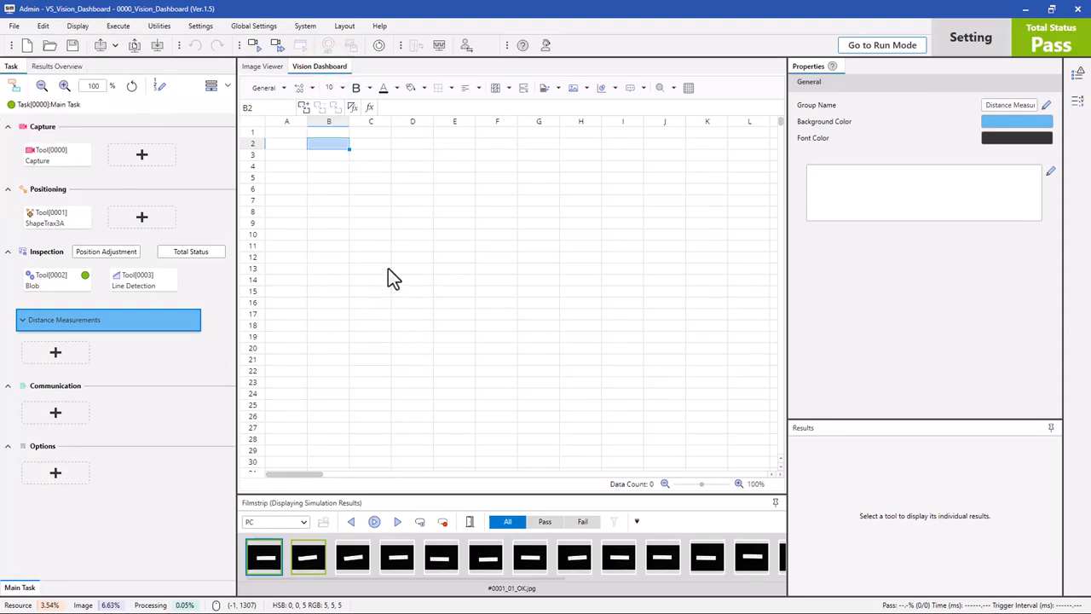
click(266, 67)
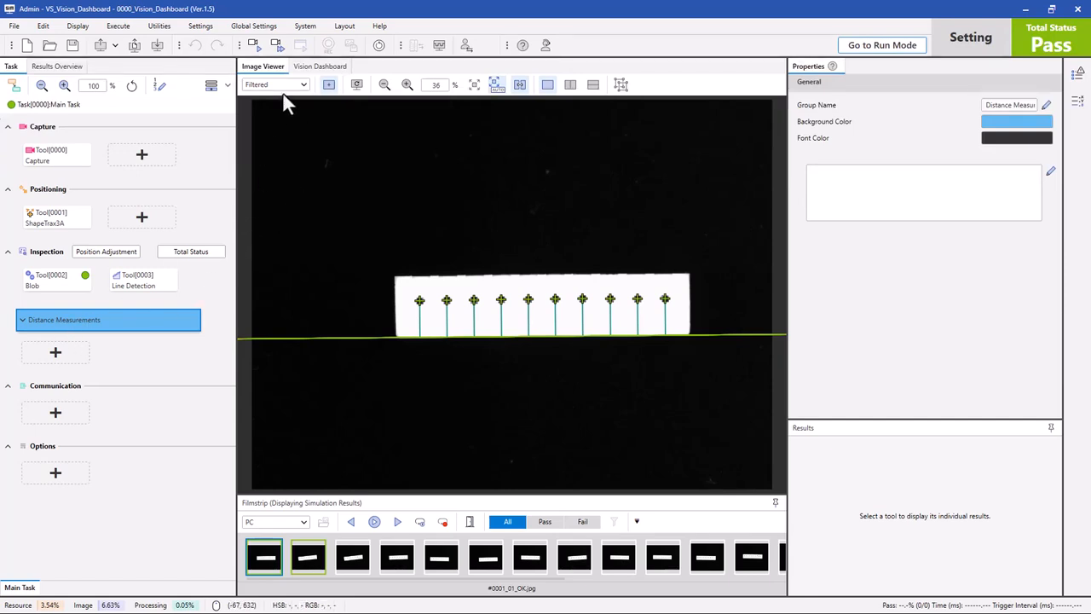
click(312, 67)
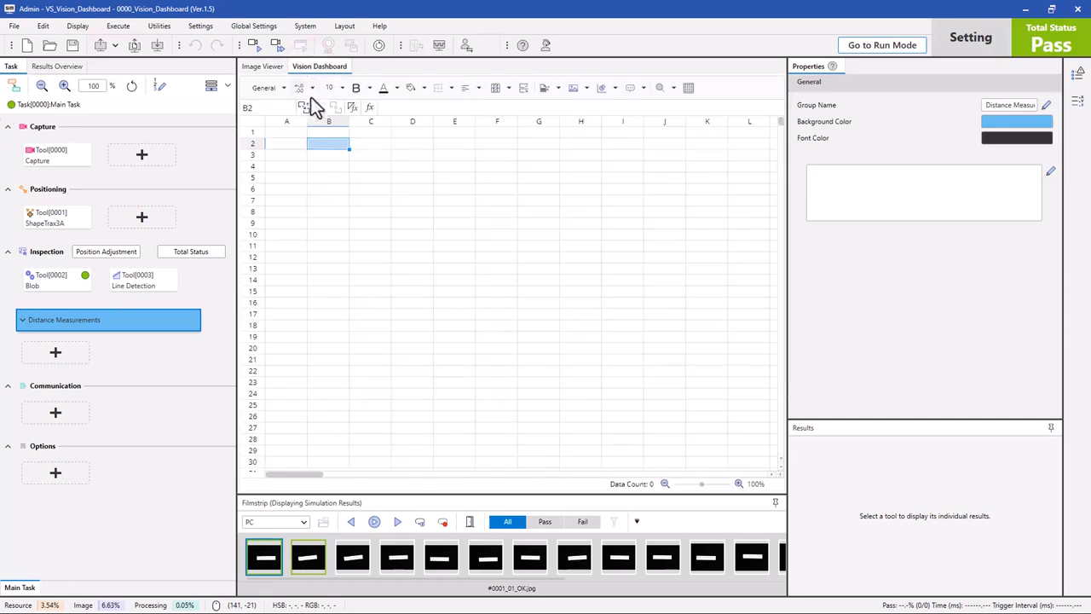
Step: Expand the Distance Measurements group and show the results of the Tool[0004] Point/Line Distance tool
click(320, 155)
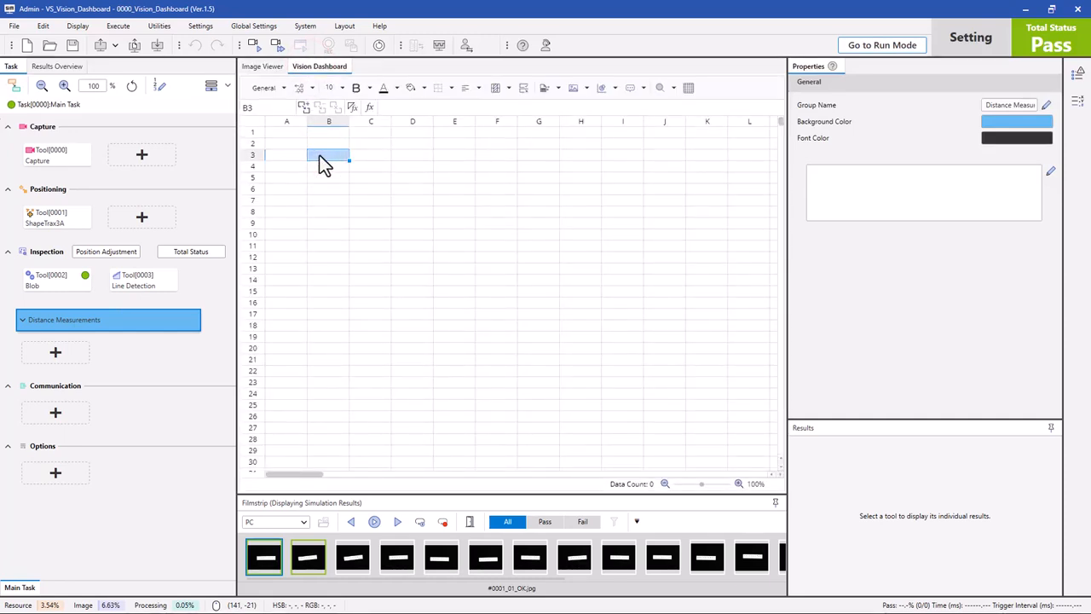
click(324, 143)
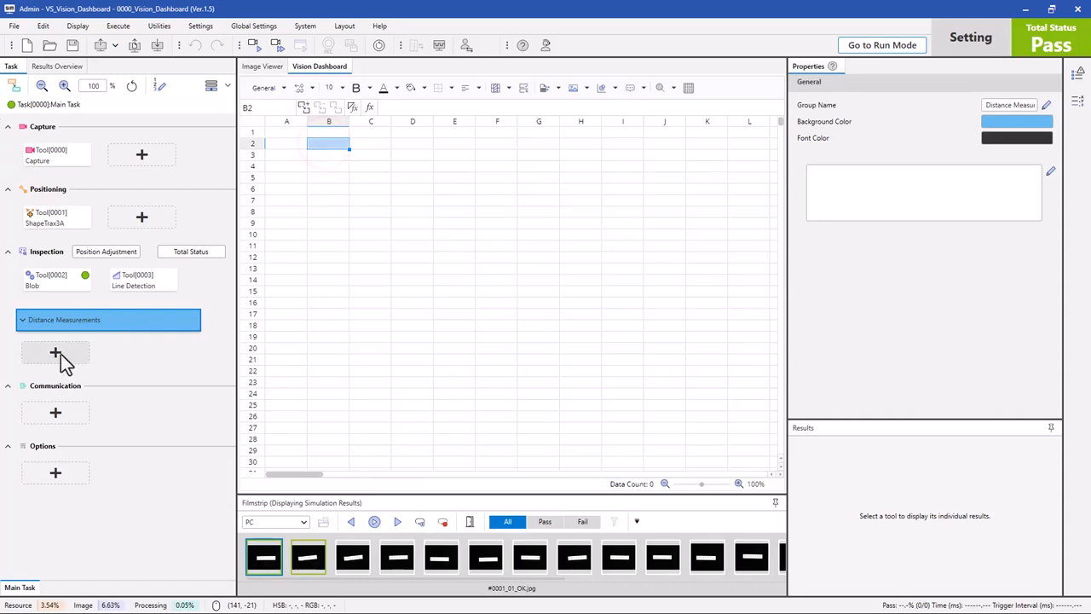
click(21, 323)
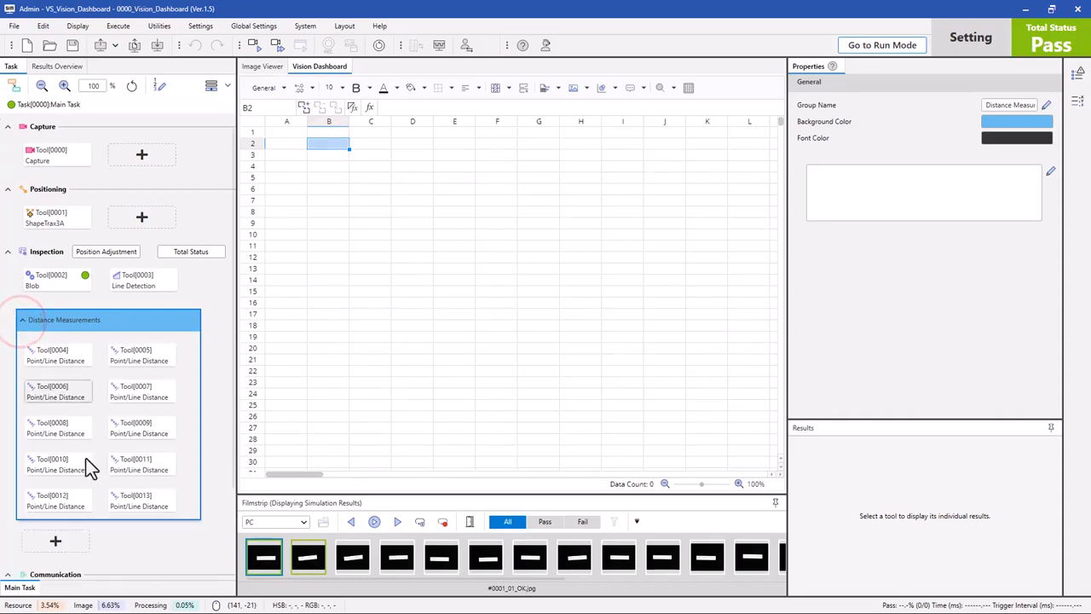
click(57, 361)
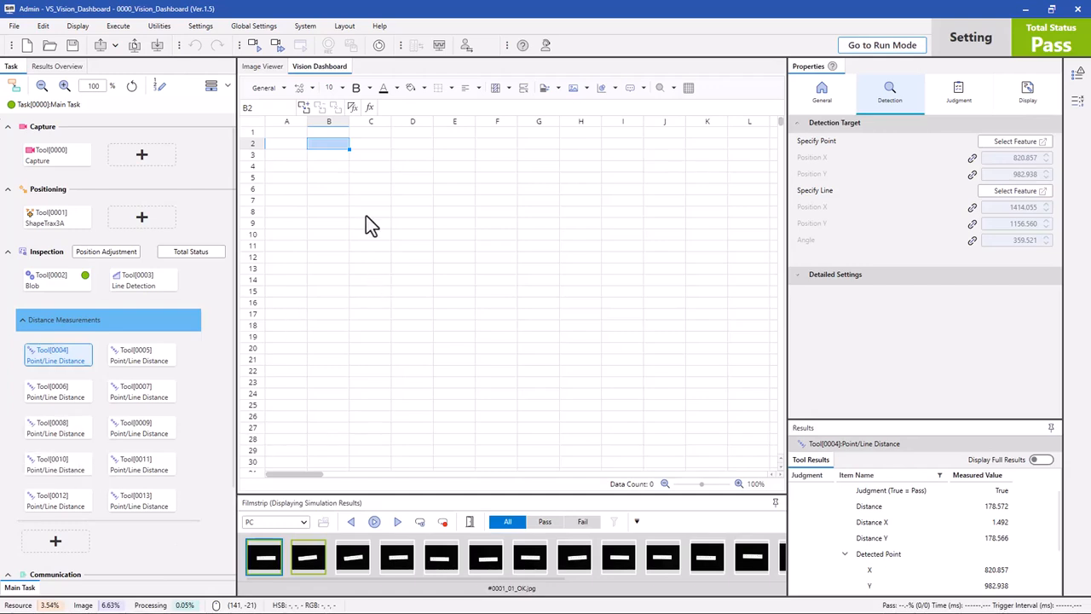
Step: Enter the label "Pin Distance Limit" in cell B2 of the dashboard
click(341, 191)
click(329, 147)
click(328, 159)
text(Pin Distance Limit)
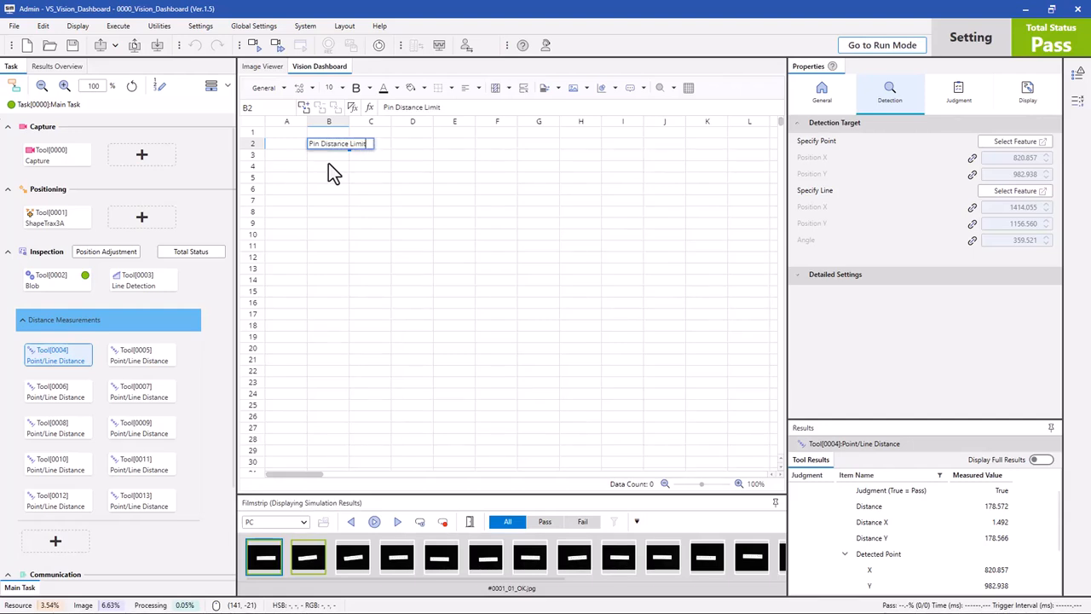
key(Return)
key(Up)
click(320, 156)
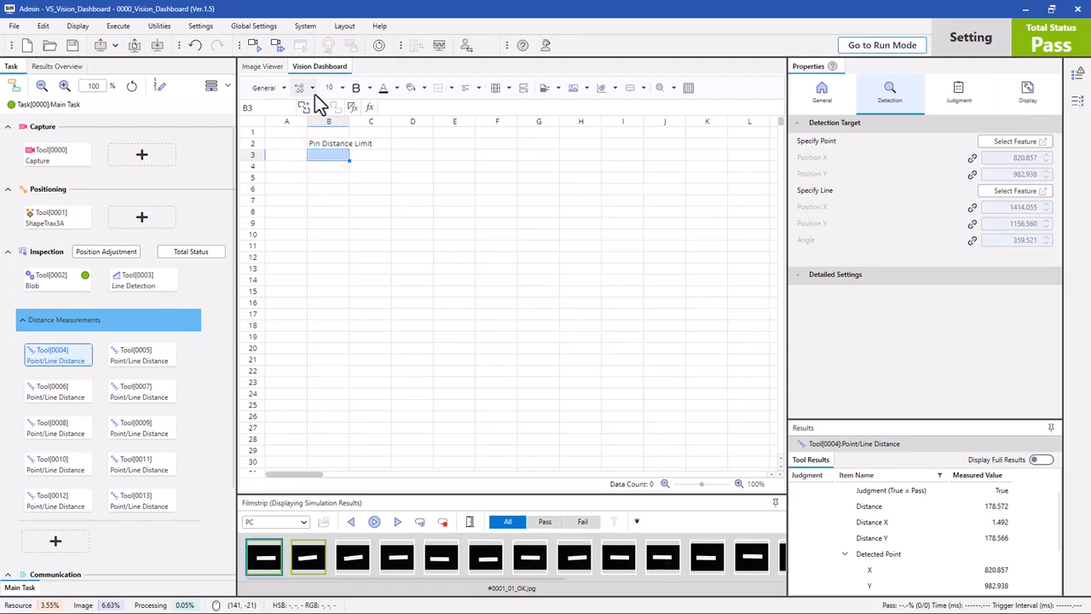
Step: Format the Pin Distance Limit label in B2 as bold, font size 12, with blue text
click(332, 143)
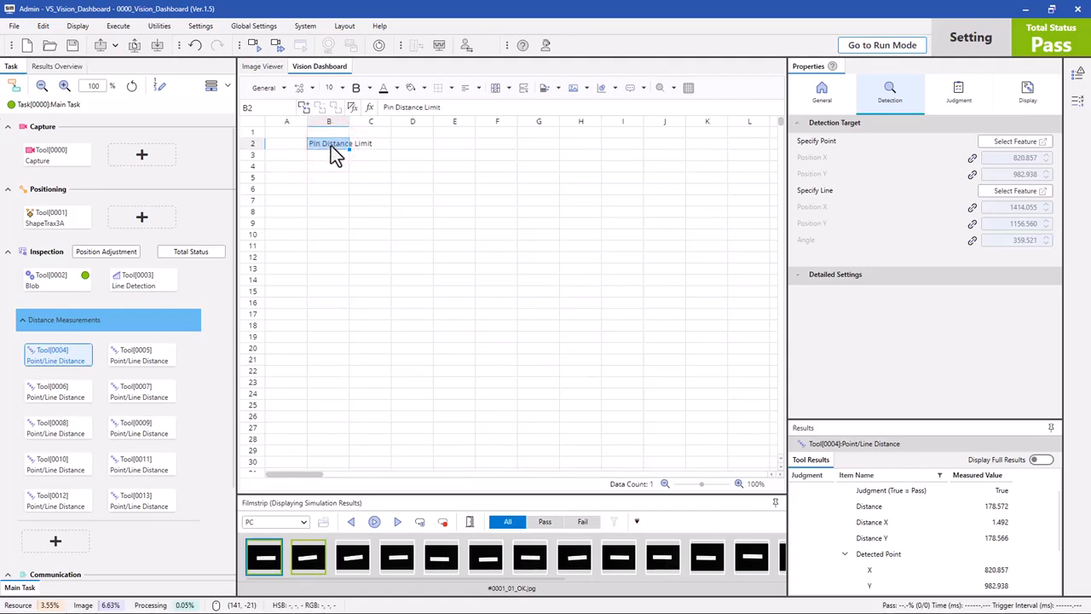
click(357, 86)
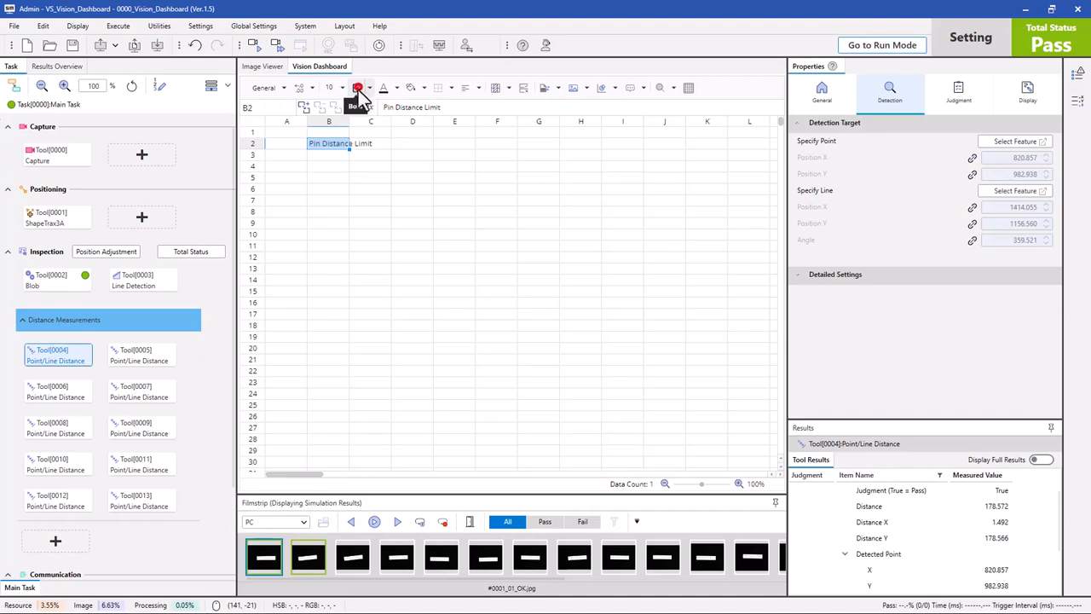
click(342, 87)
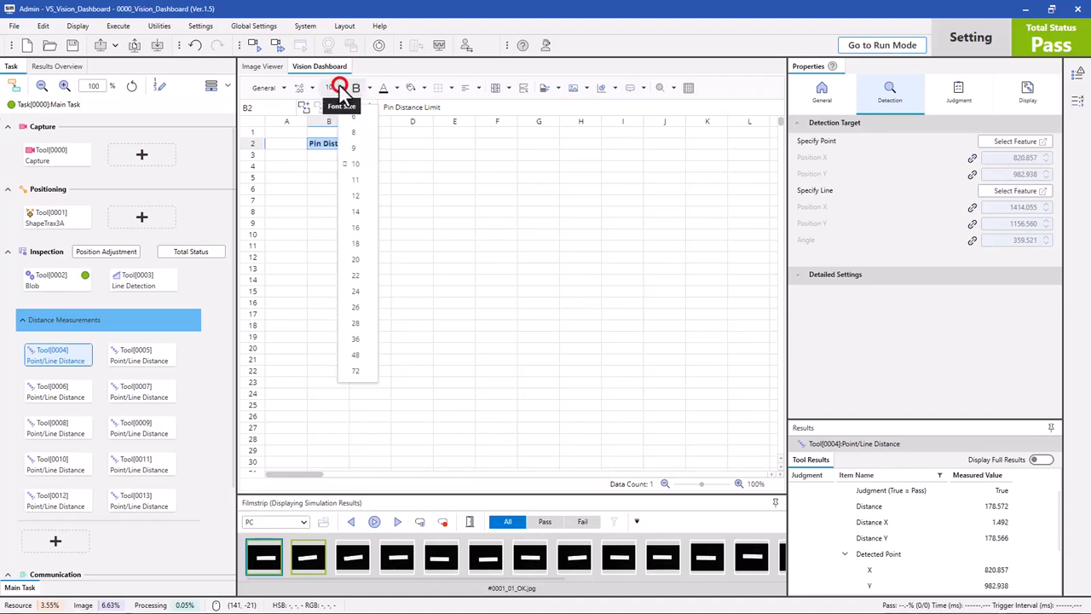
click(354, 196)
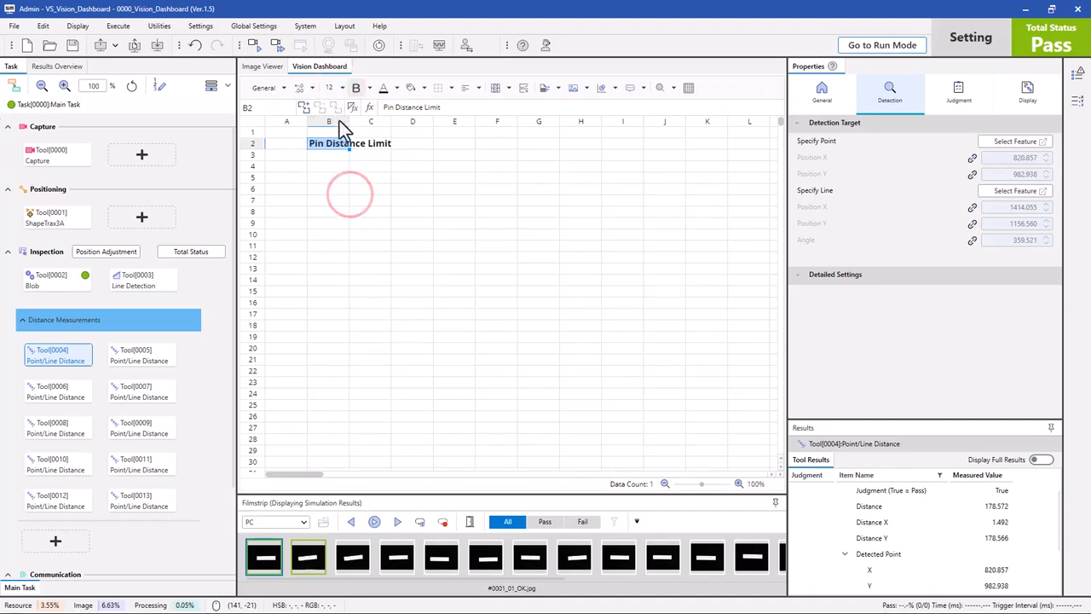
click(396, 89)
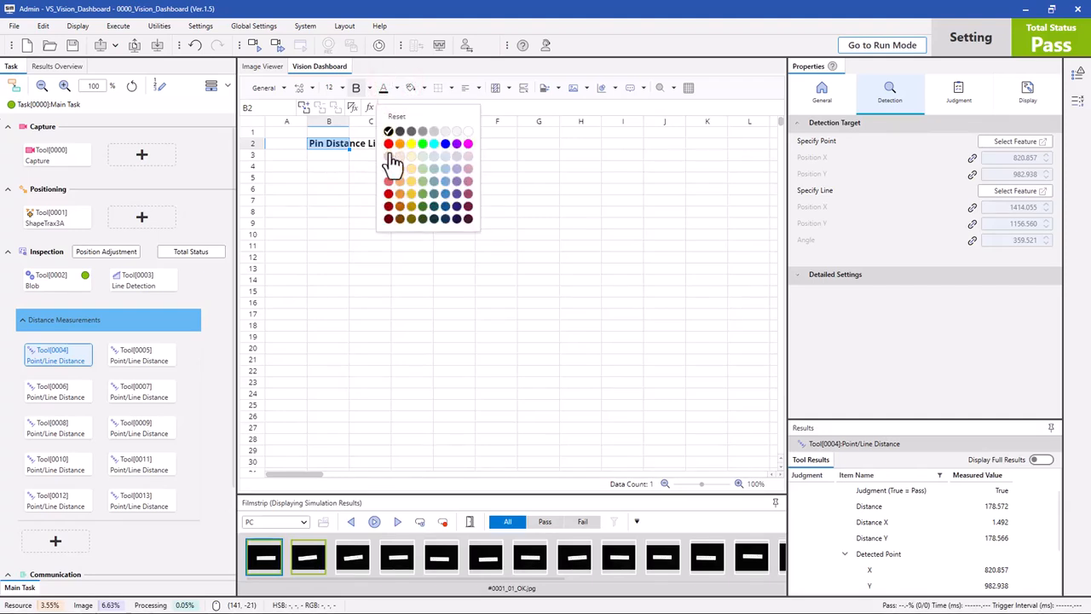
click(444, 143)
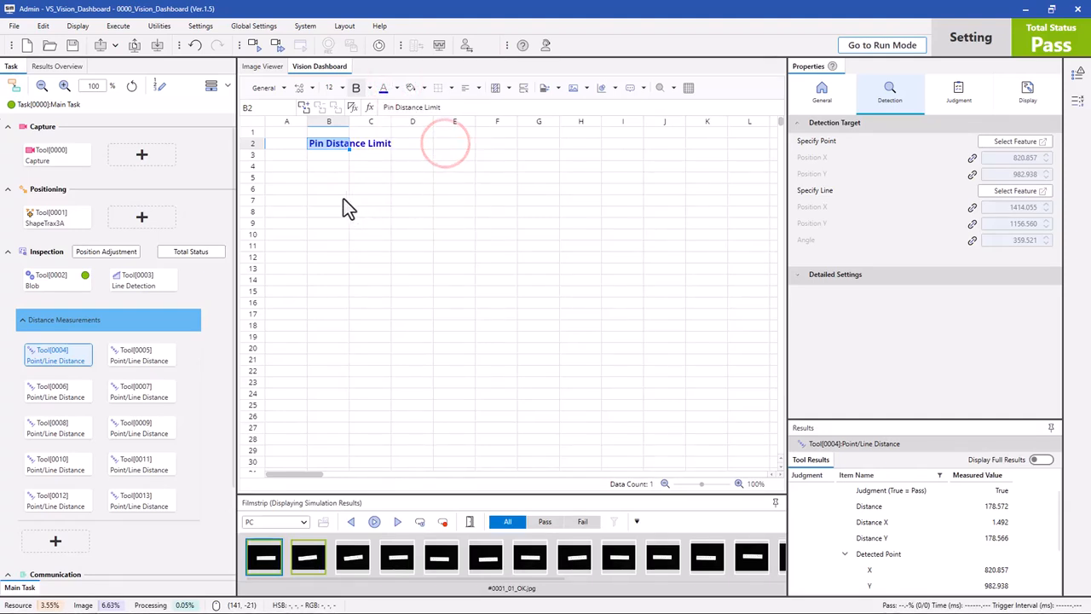
click(331, 165)
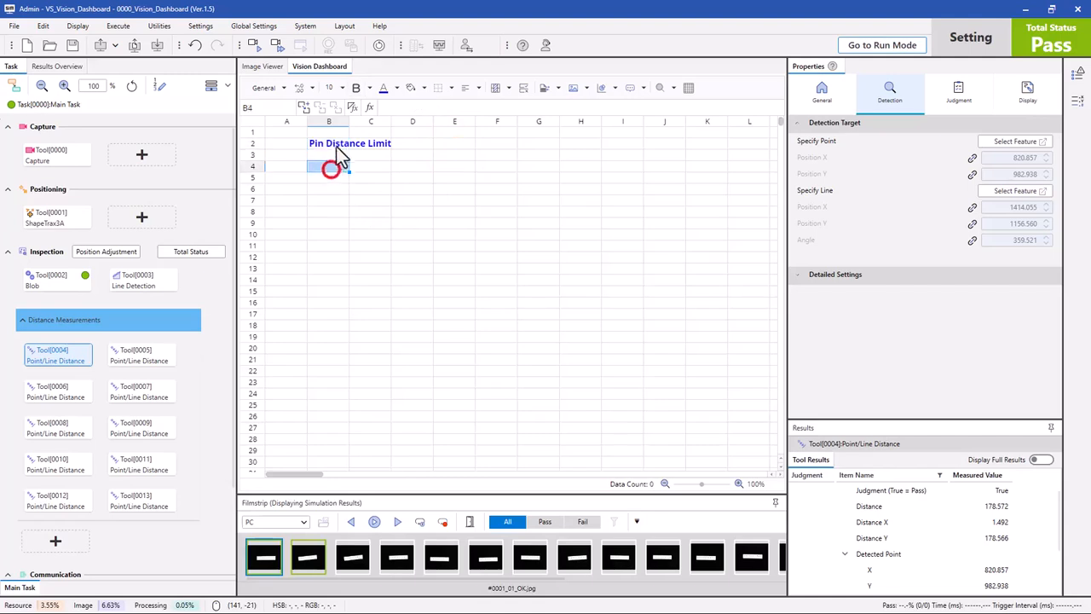
Step: Widen column C slightly to fit the label and fill cells B2:C2 with yellow
drag(392, 121, 399, 122)
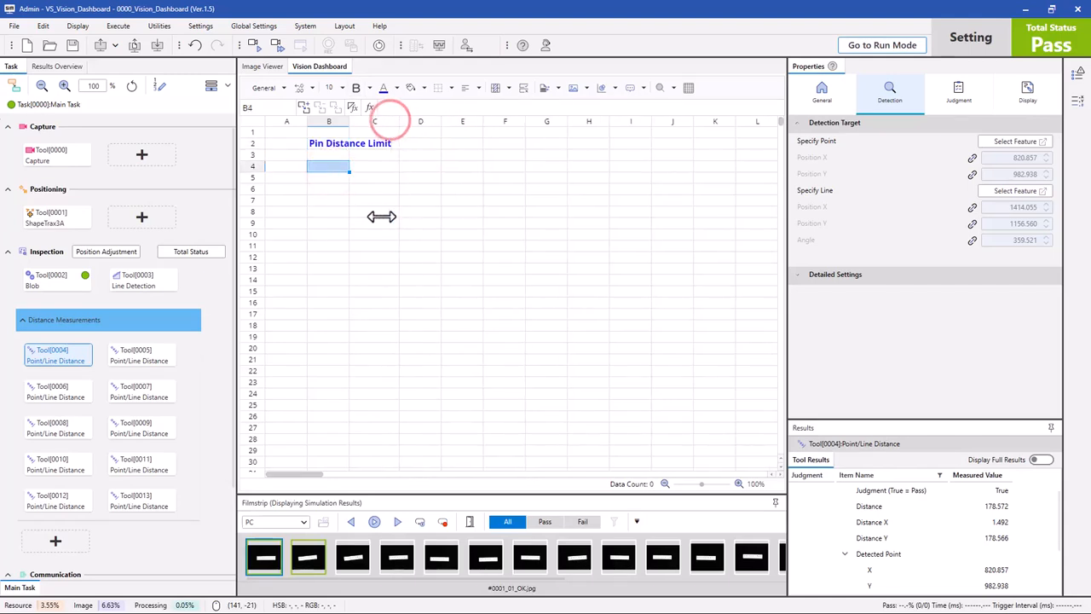
drag(333, 144, 355, 147)
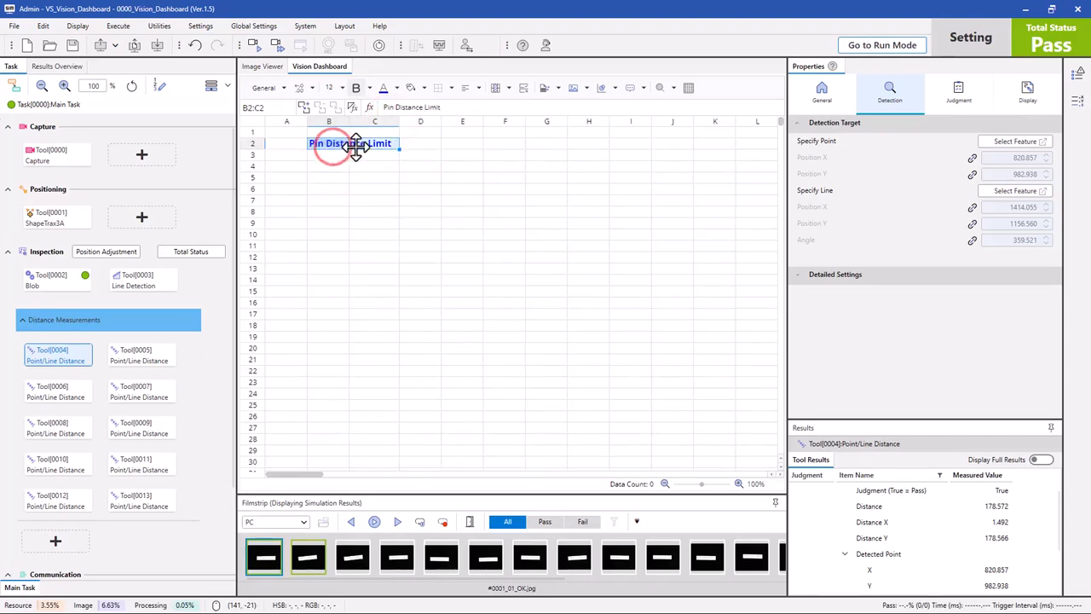
click(339, 196)
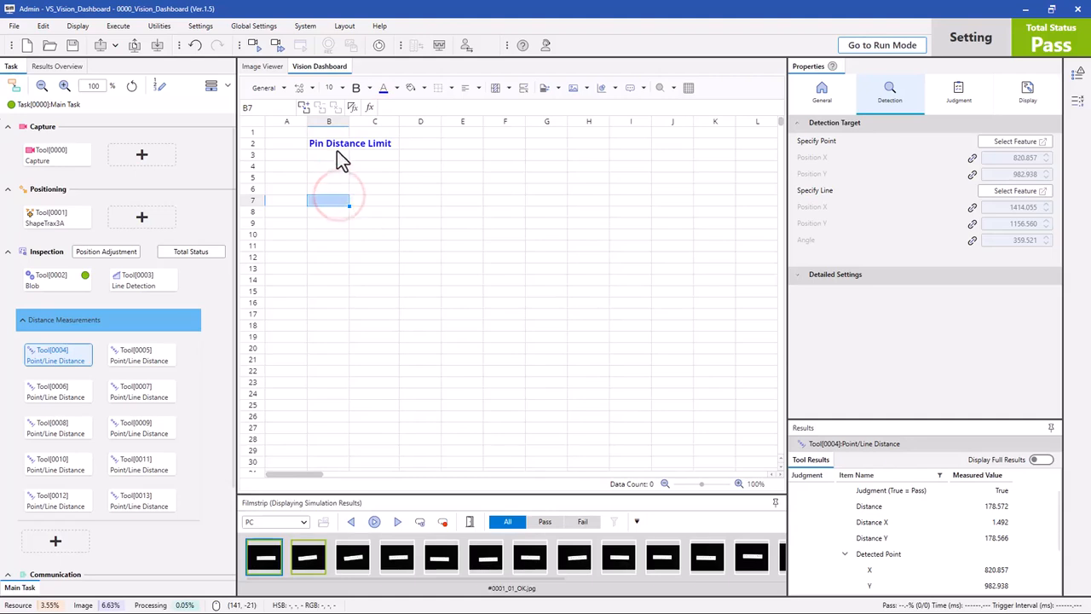
click(338, 144)
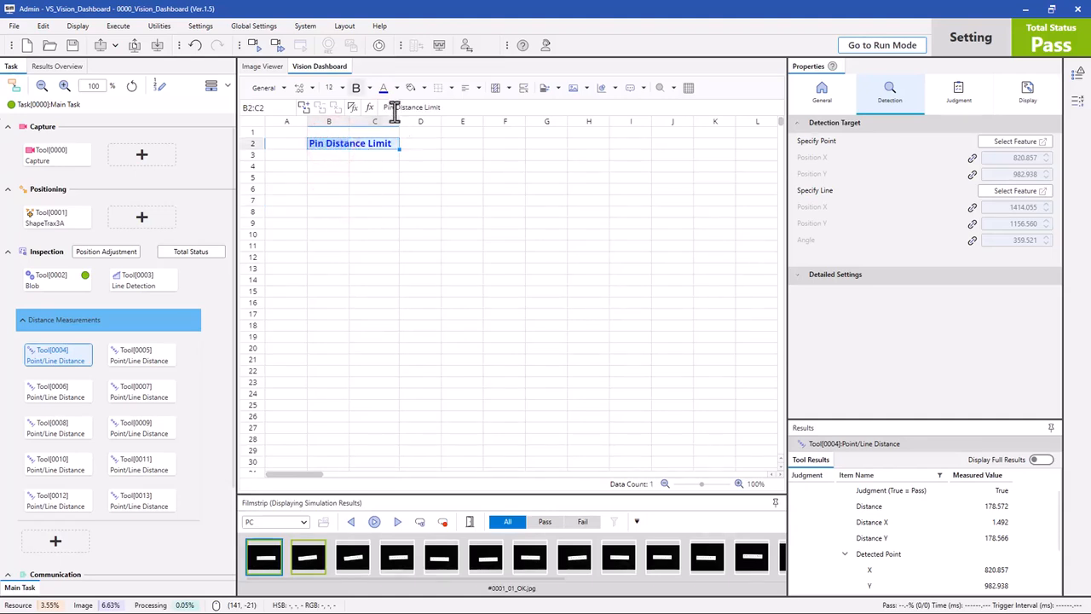
click(424, 89)
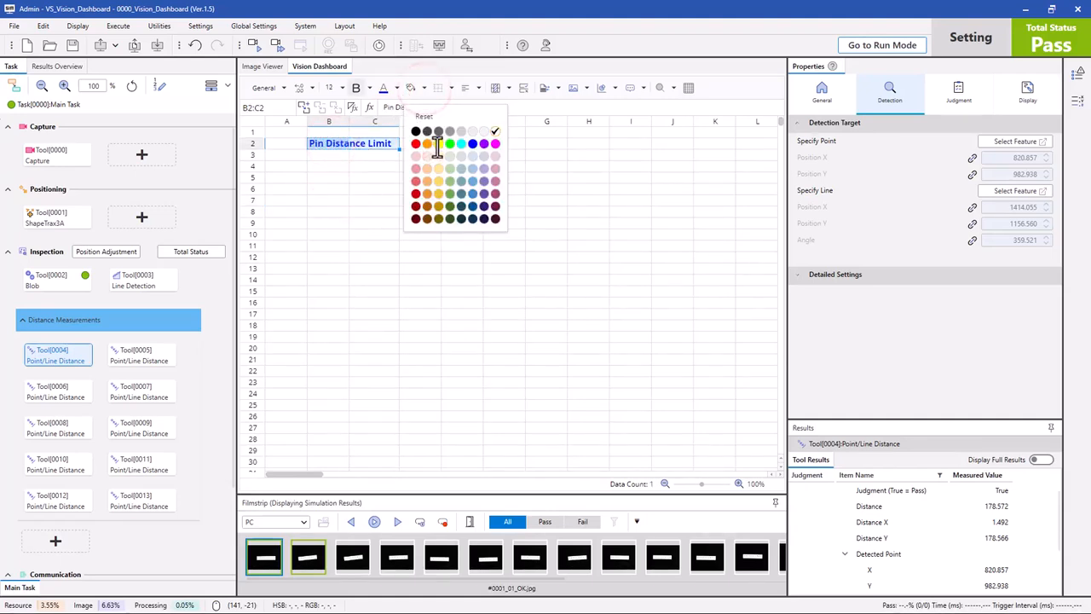
click(438, 144)
click(335, 165)
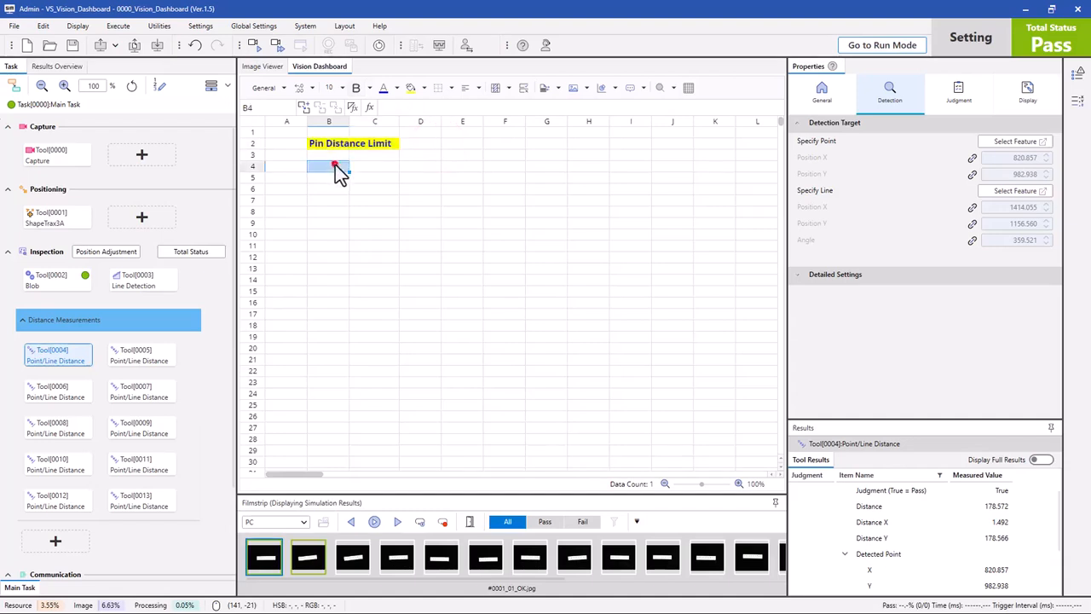
Step: Examine the alignment, overflow and wrap options available for the label in cell B2
click(329, 143)
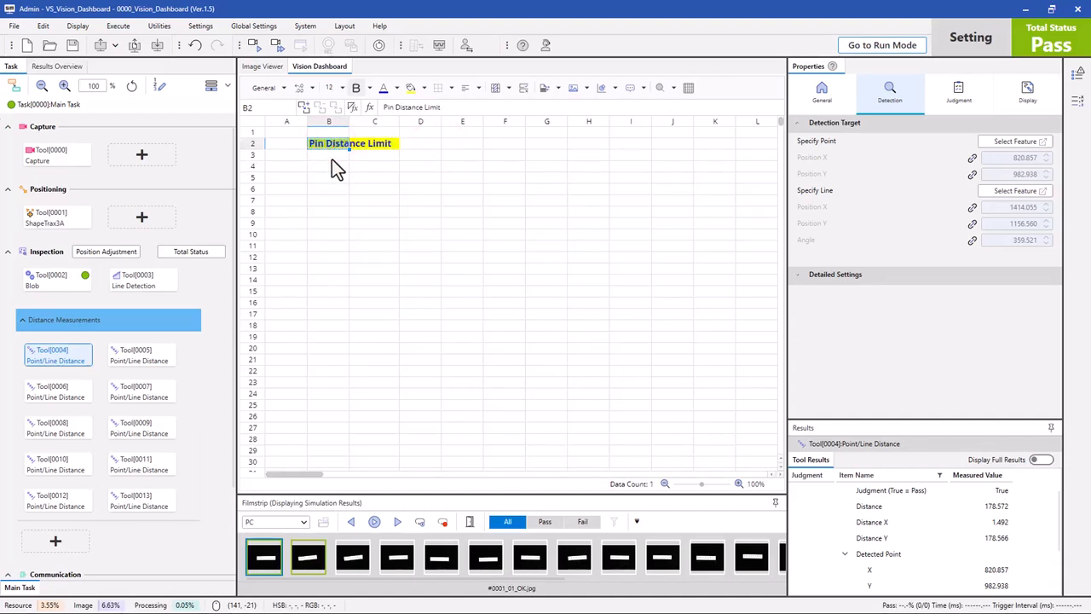
click(331, 156)
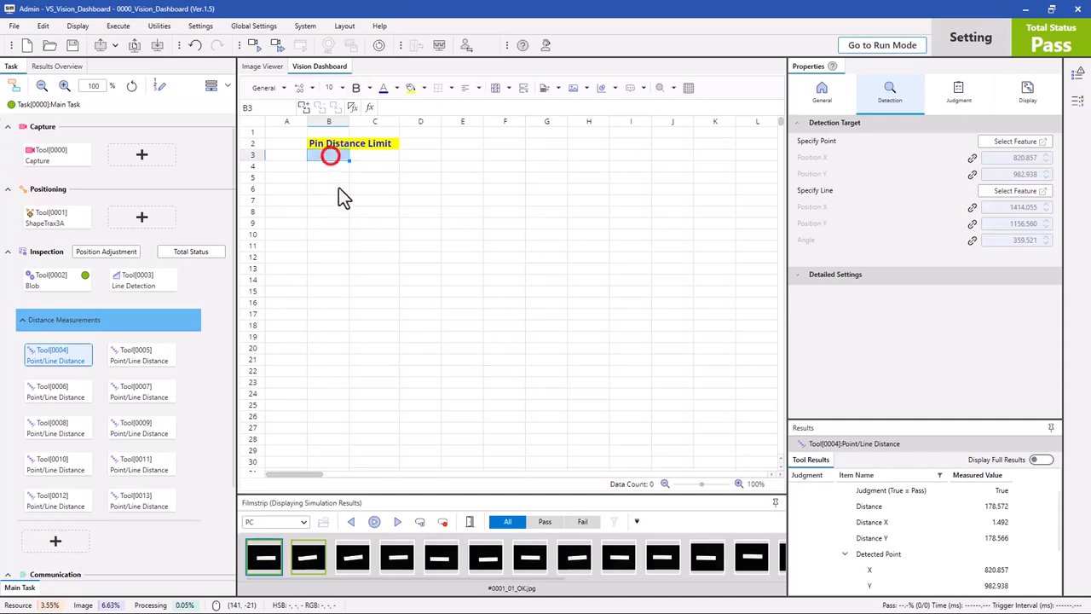
click(320, 146)
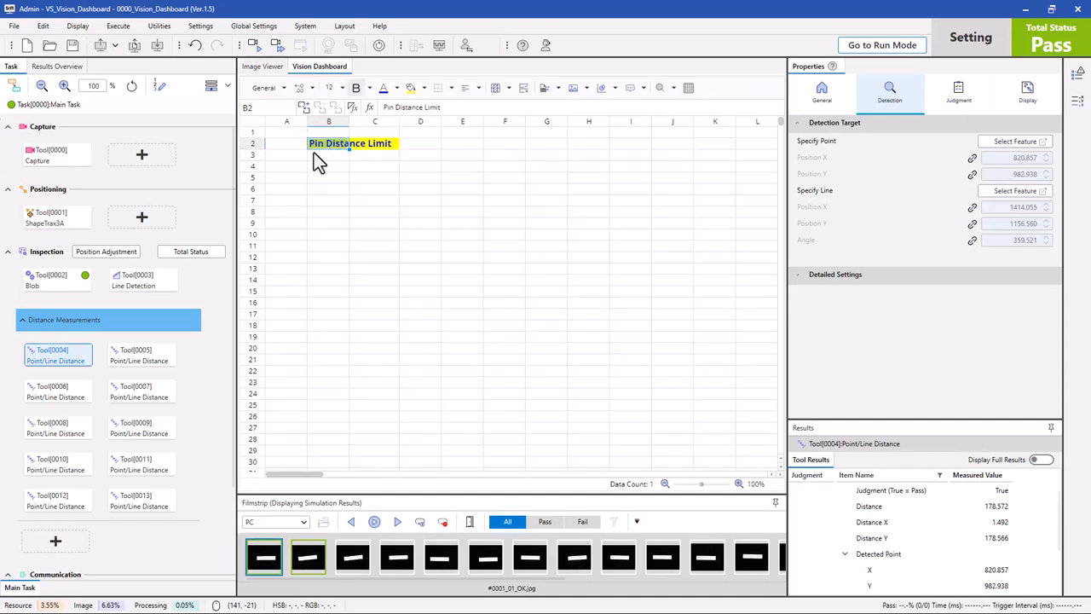
click(481, 88)
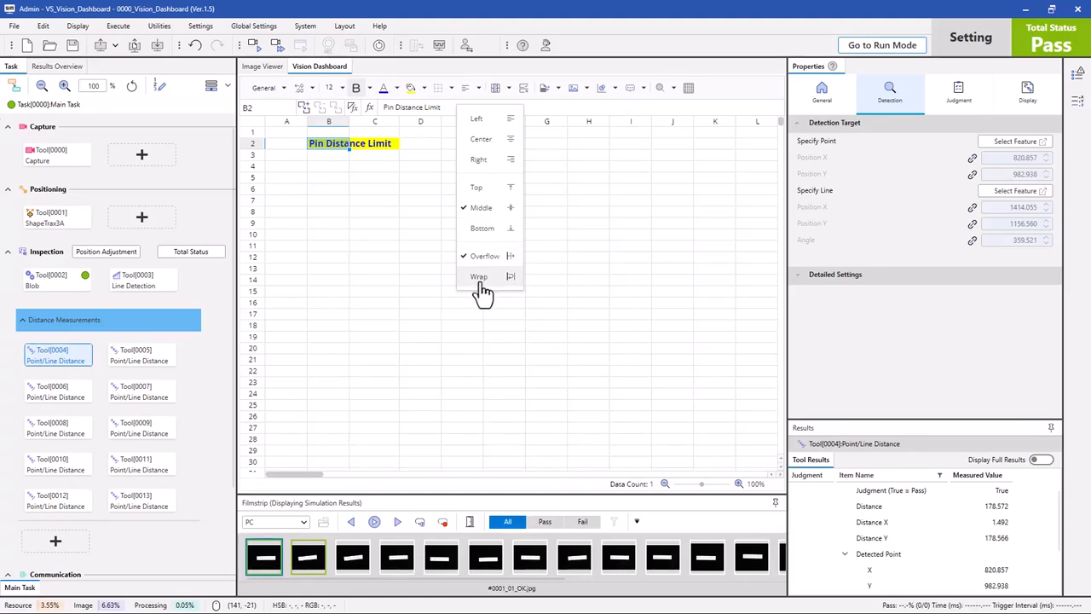
click(352, 234)
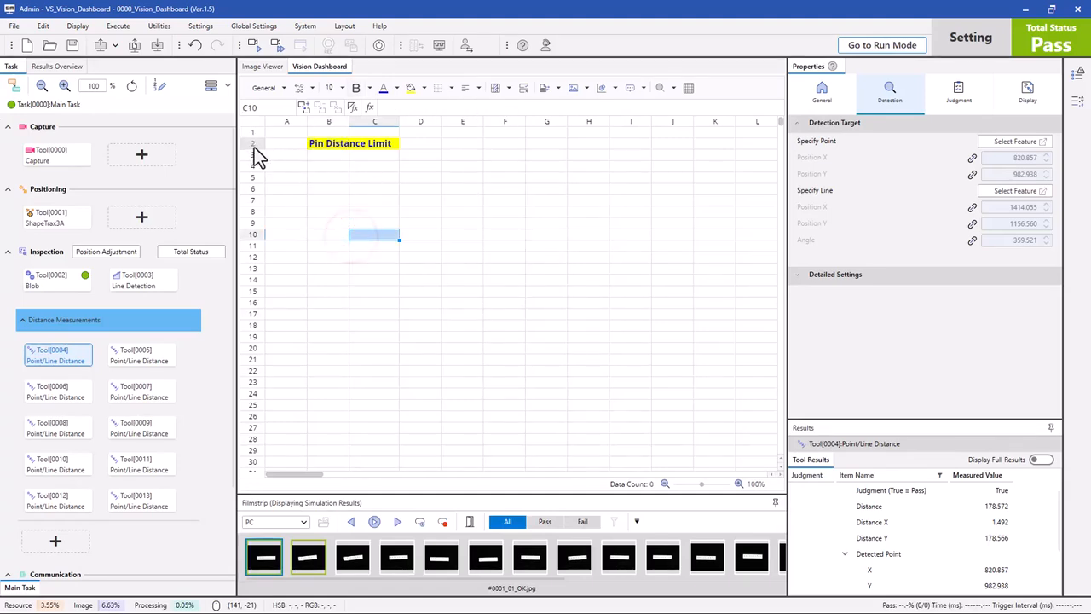
Step: Increase the height of row 2 and widen column B well beyond the Pin Distance Limit label
mouse_move(255, 150)
mouse_down()
mouse_move(254, 140)
mouse_move(254, 172)
mouse_up()
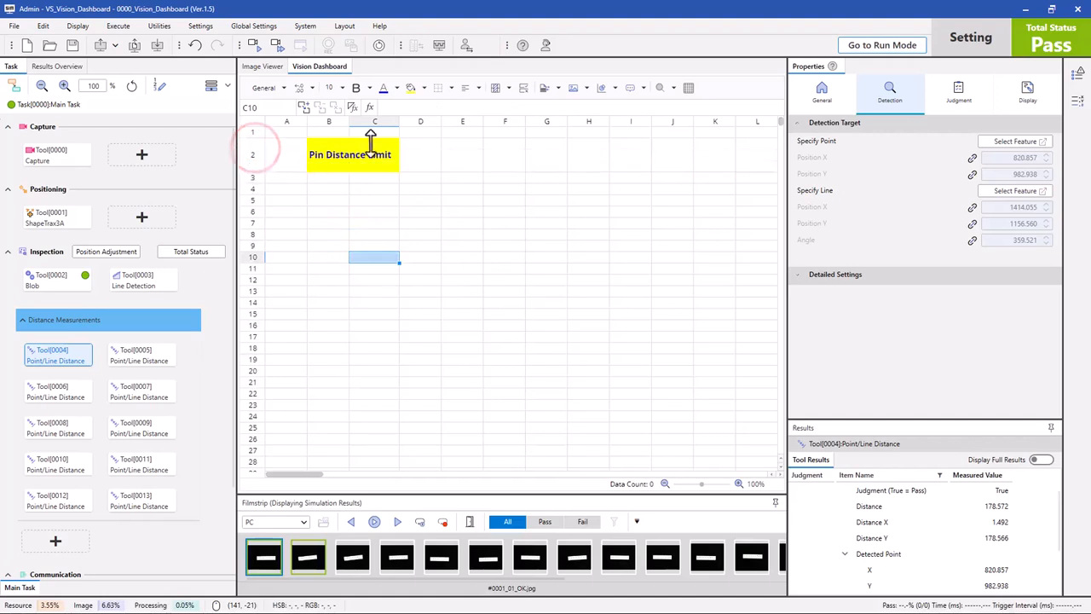
drag(399, 121, 454, 194)
click(366, 165)
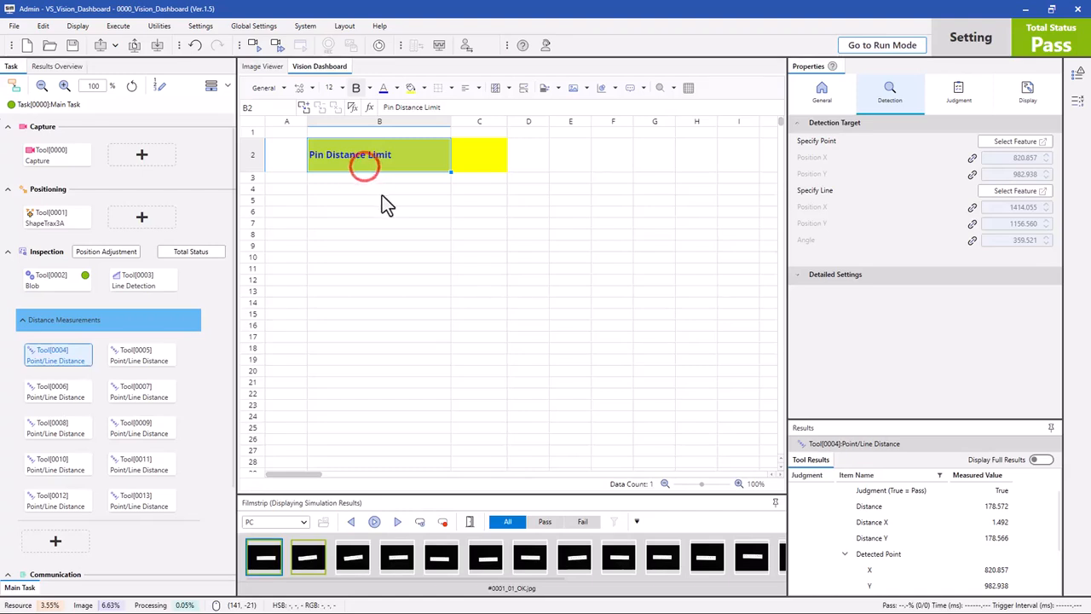
Step: Try centre and right horizontal alignment on the label in B2, finishing with it centred
click(479, 87)
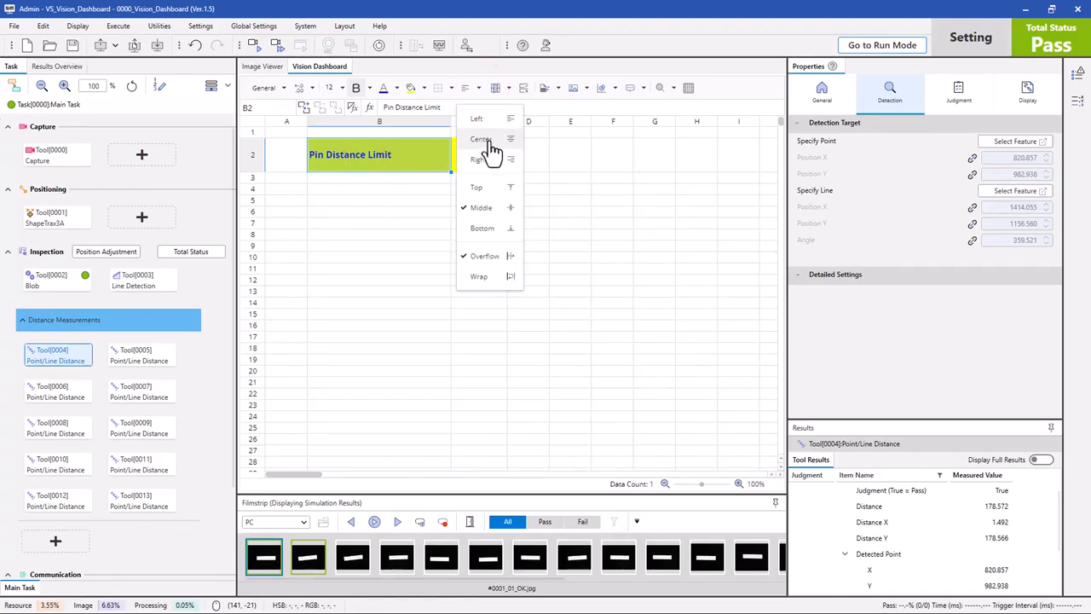
click(486, 141)
click(479, 88)
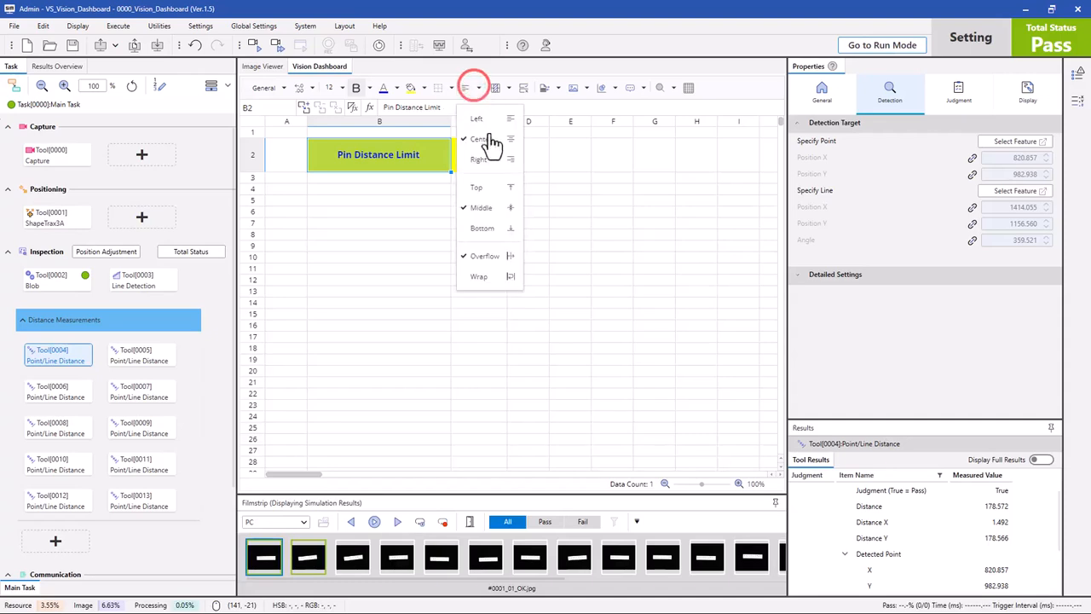
click(486, 160)
click(479, 88)
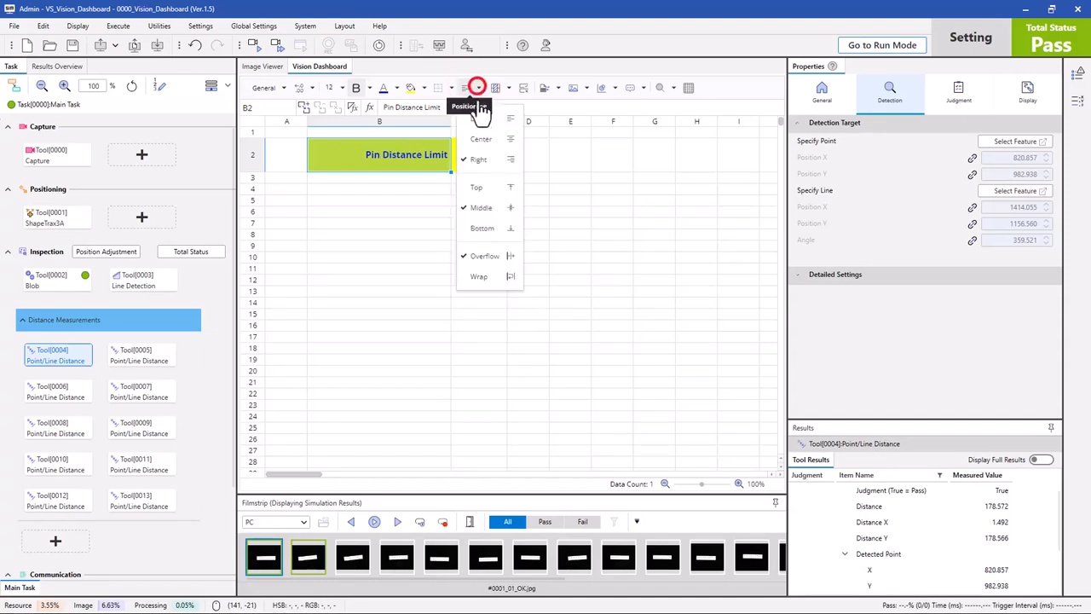
click(484, 143)
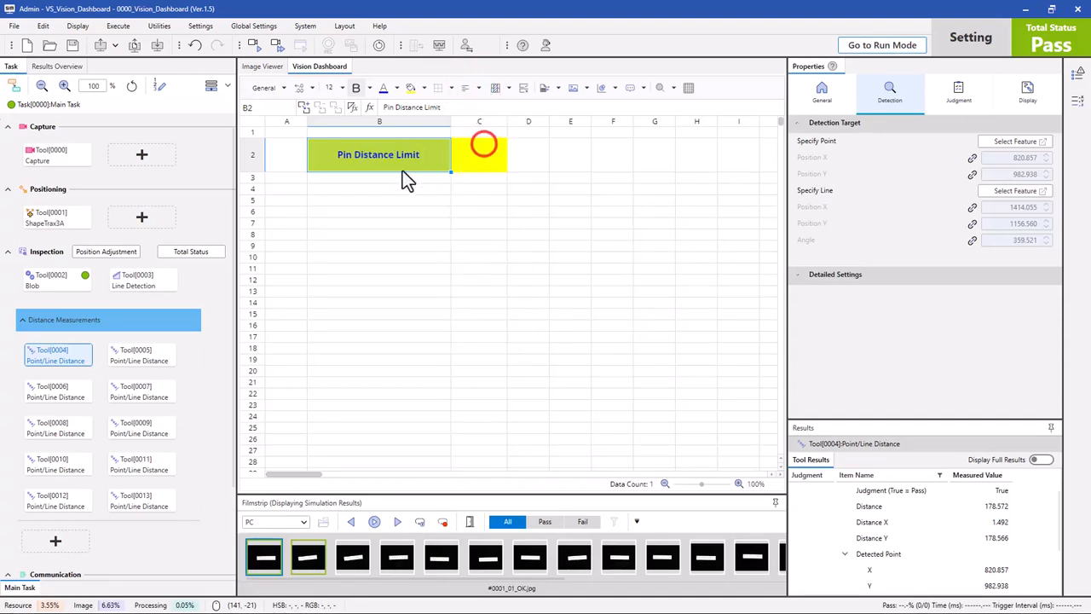
Step: Try top and bottom vertical alignment on the centred label in B2
click(479, 88)
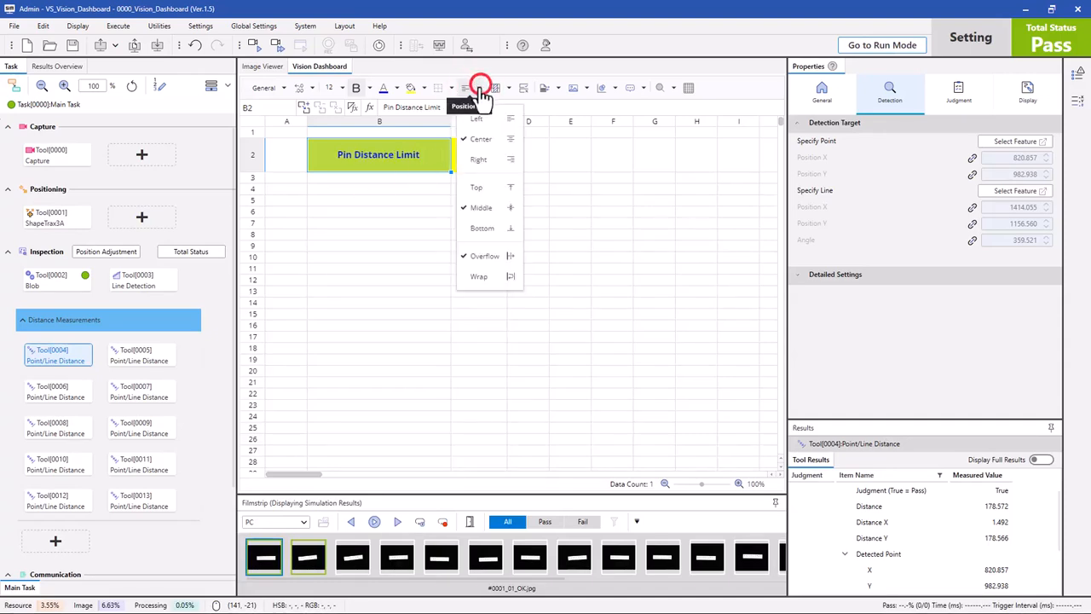
click(482, 187)
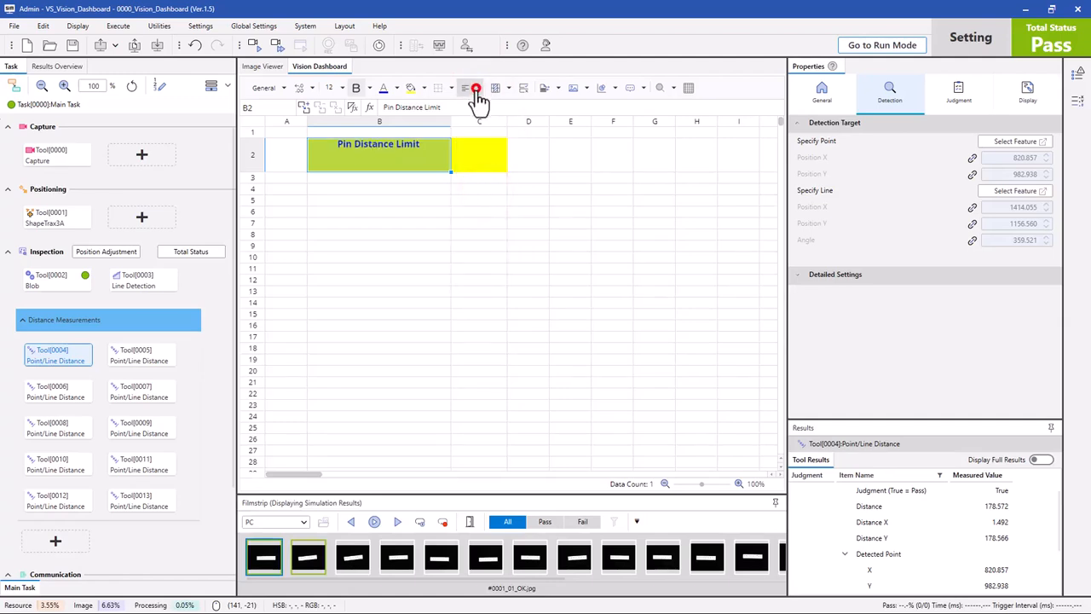
click(477, 89)
click(483, 225)
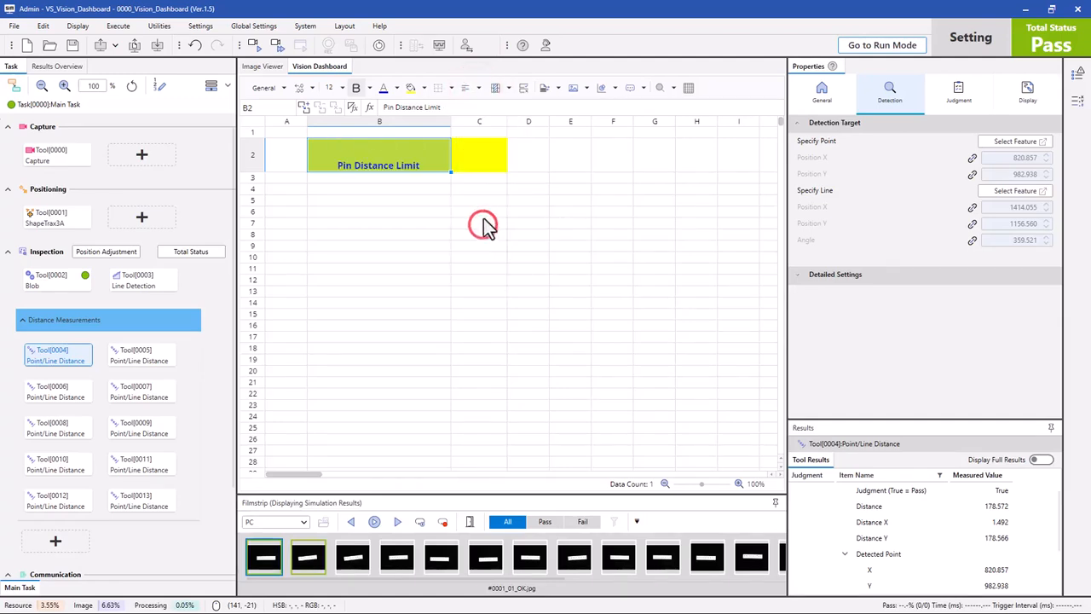
Step: Align the label in B2 horizontally left and vertically middle
click(477, 88)
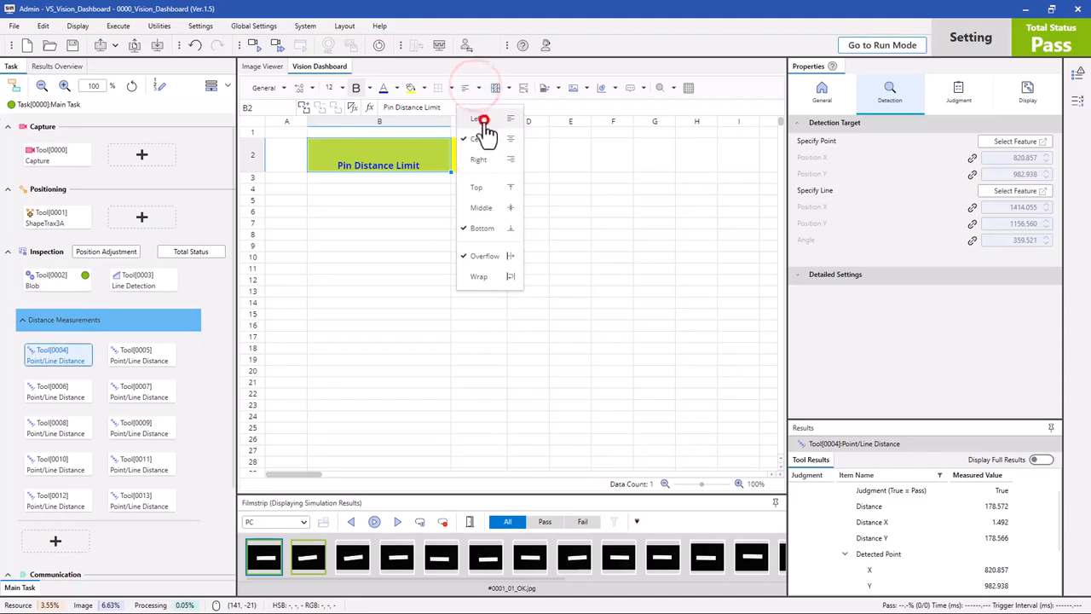
click(484, 120)
click(478, 88)
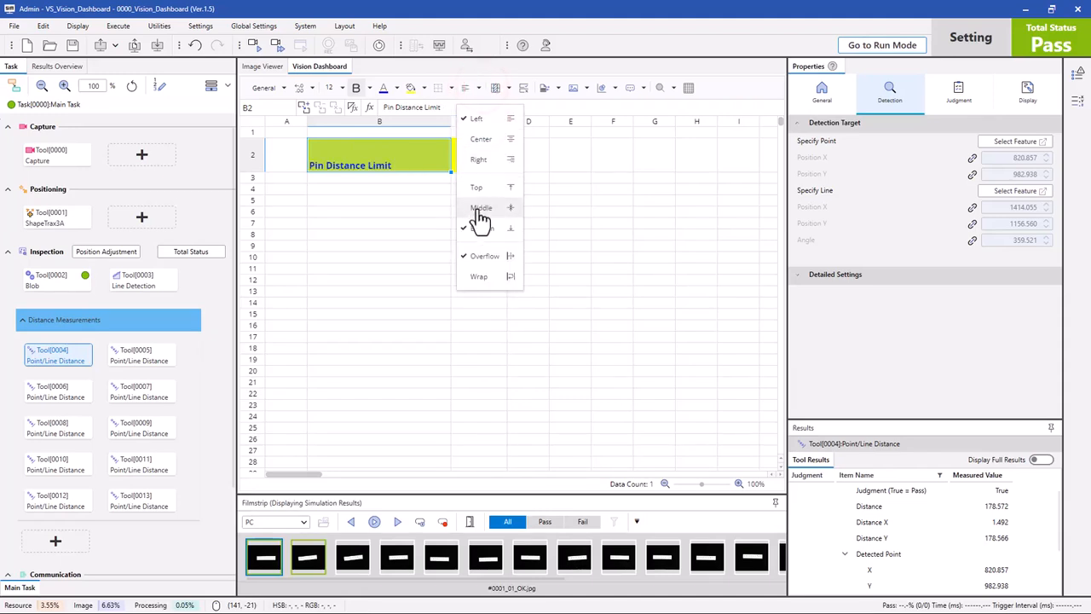
click(480, 208)
Step: Try top alignment on the label in B2, finishing with it centred horizontally and vertically
click(478, 89)
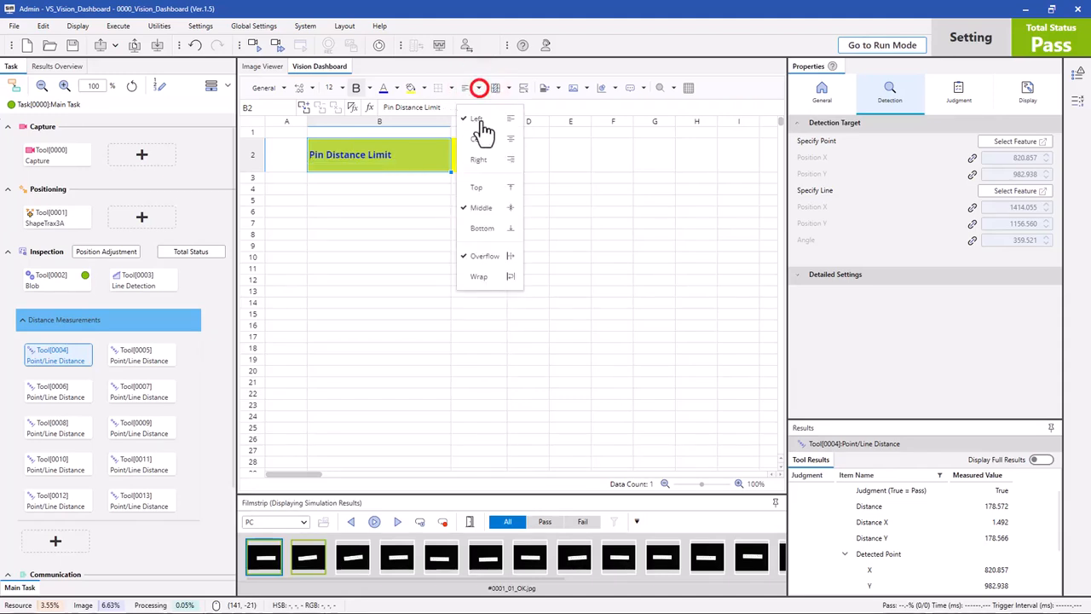
click(480, 188)
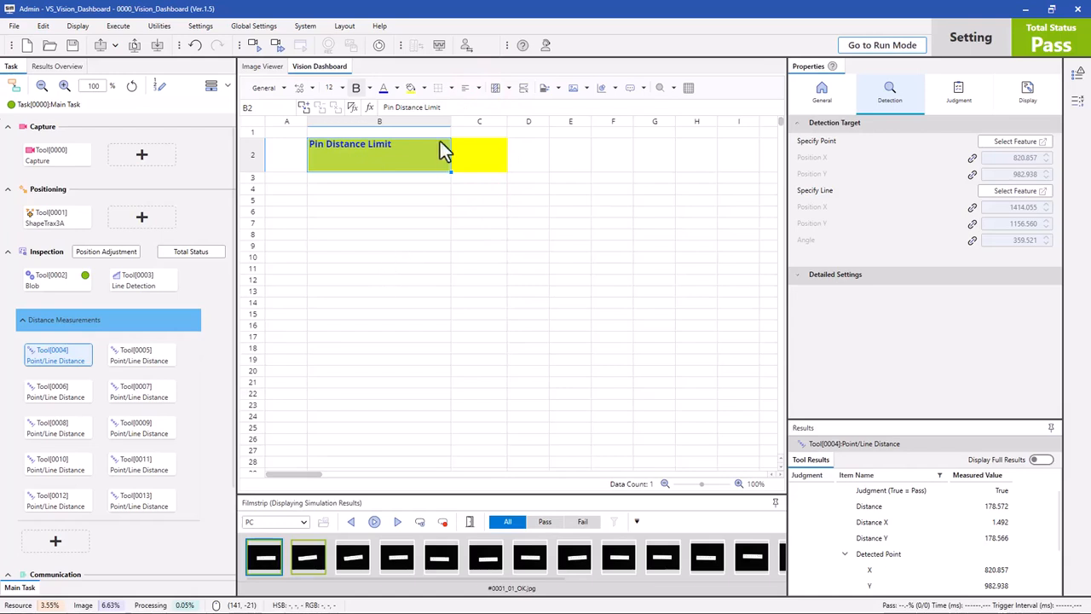
click(479, 89)
click(479, 140)
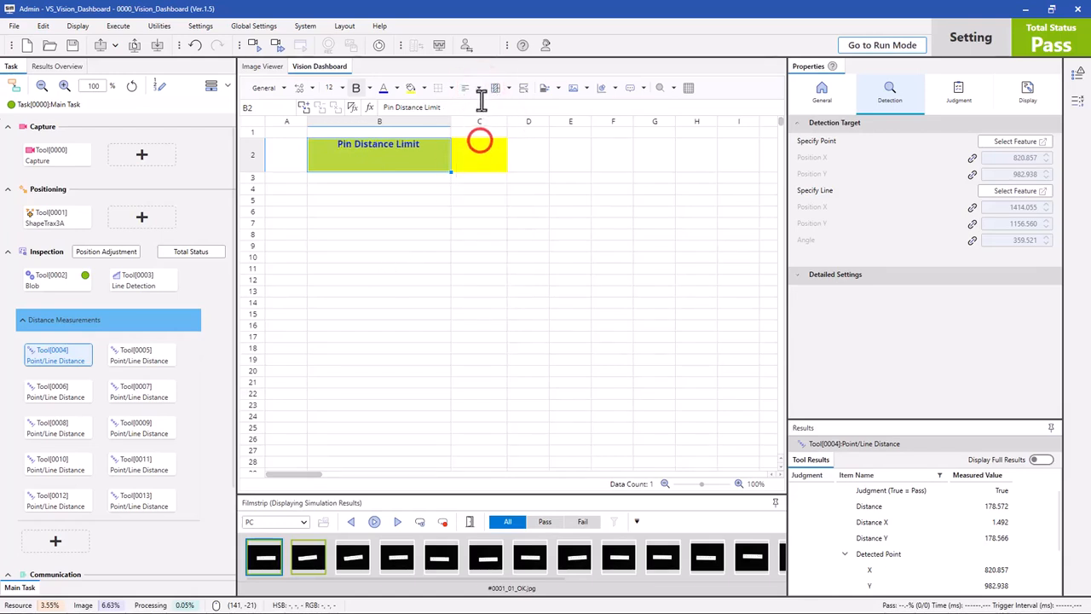
click(480, 93)
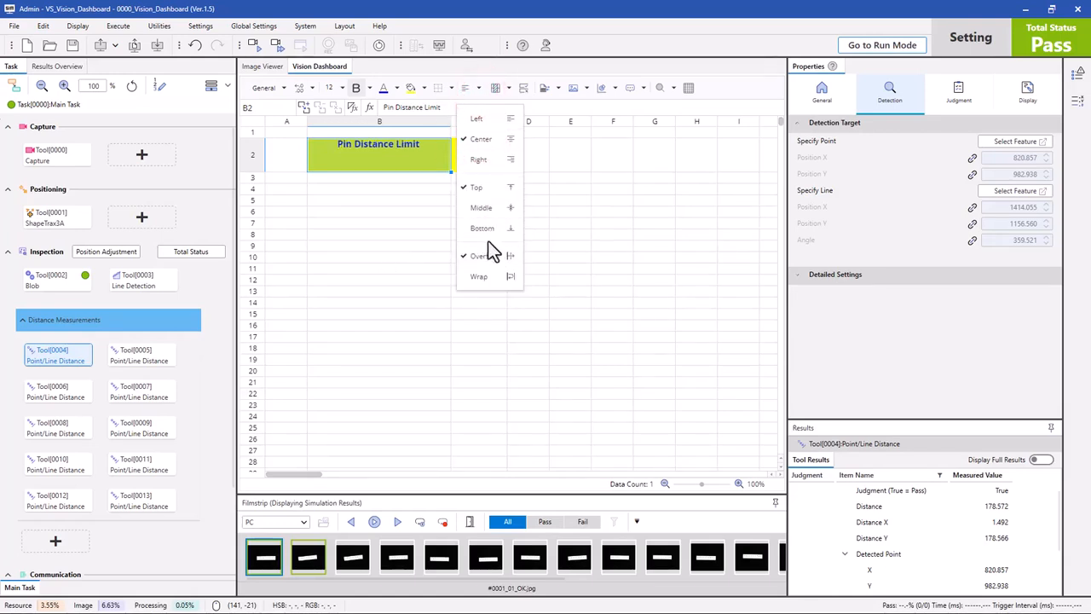
click(481, 209)
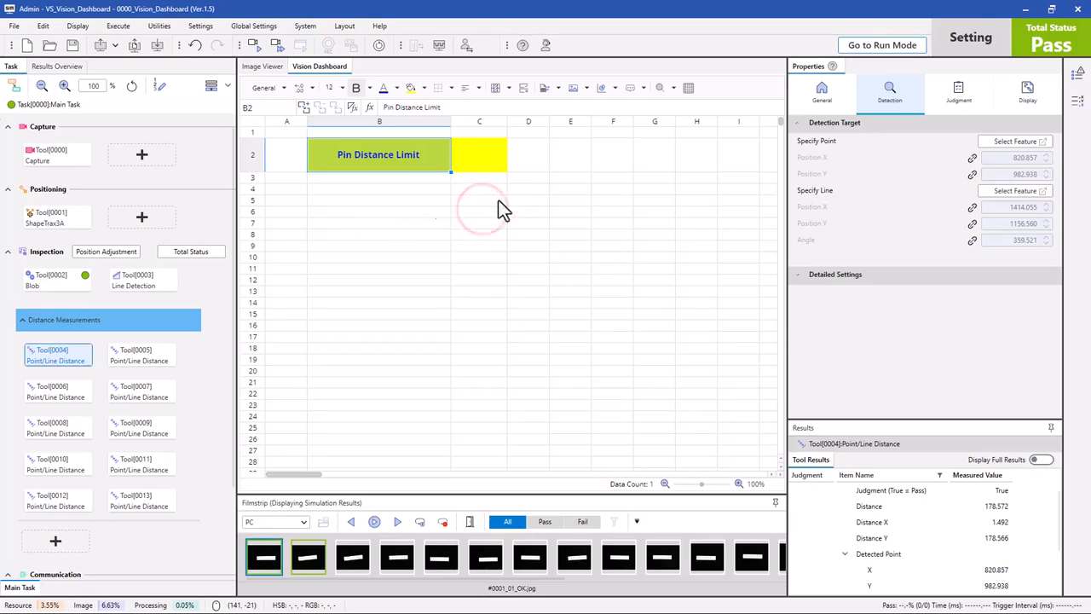
Step: Reduce row 2 to about a single line's height and narrow column B to fit the Pin Distance Limit label
drag(253, 171, 256, 152)
click(472, 147)
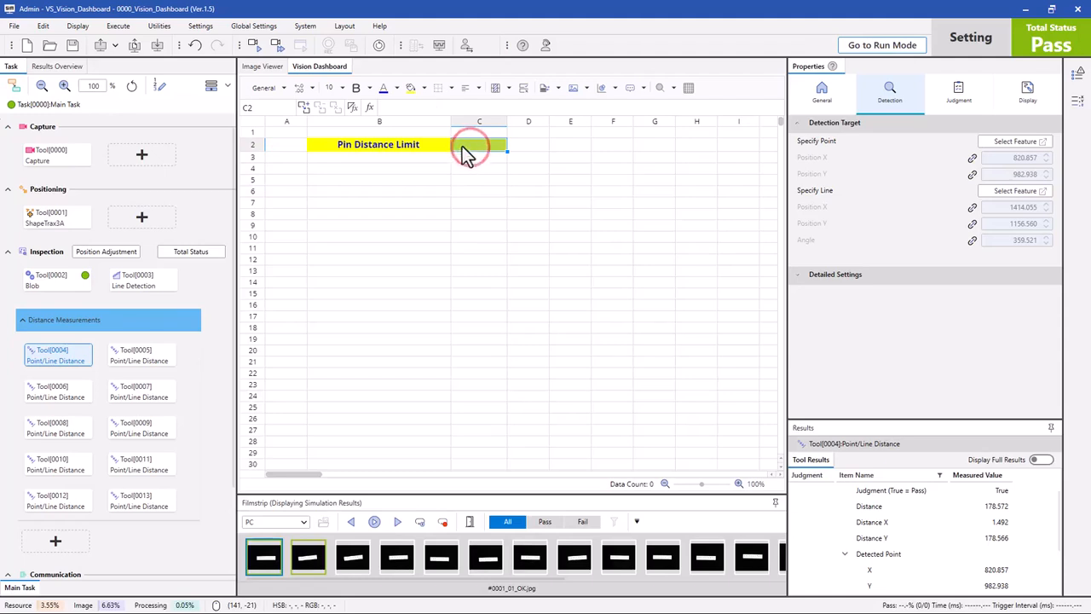
drag(451, 121, 397, 125)
click(377, 145)
drag(384, 168, 388, 184)
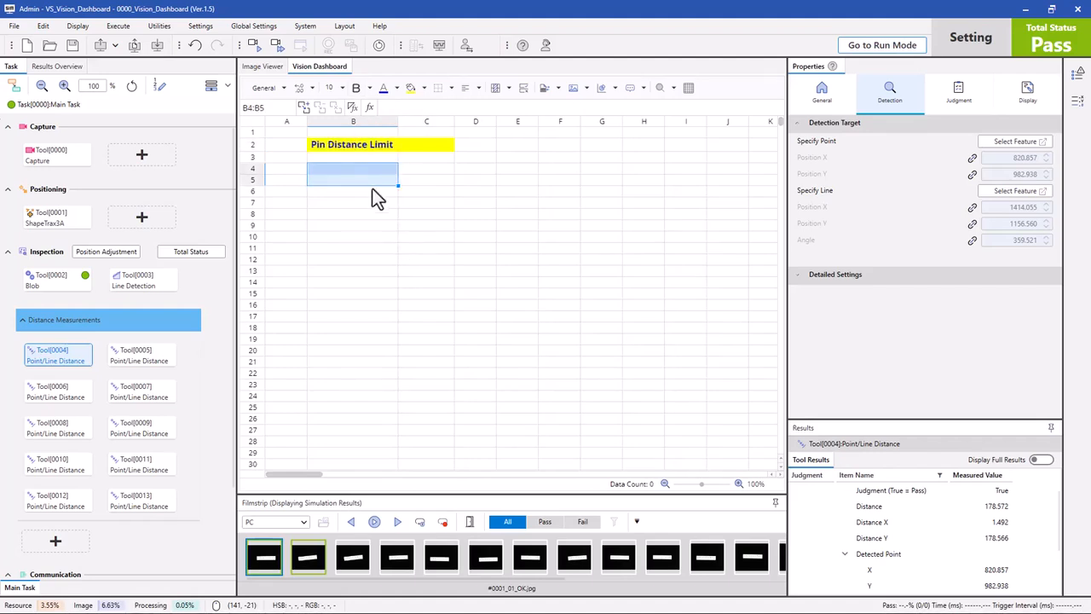
Step: Change the label in B2 to "Pin Distance Limits" and align it left
click(349, 150)
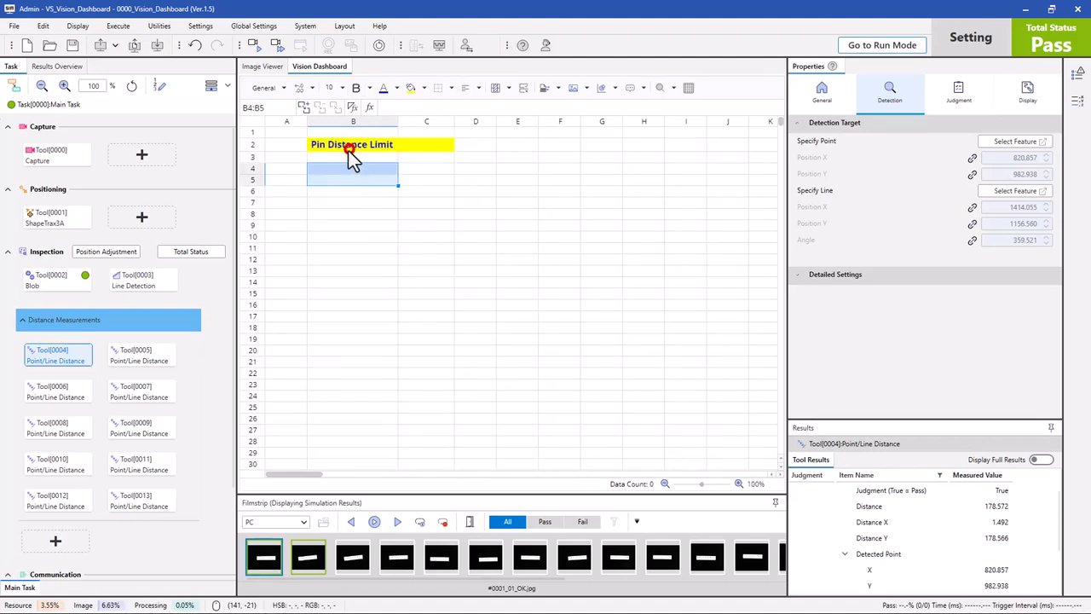
click(445, 106)
text(s)
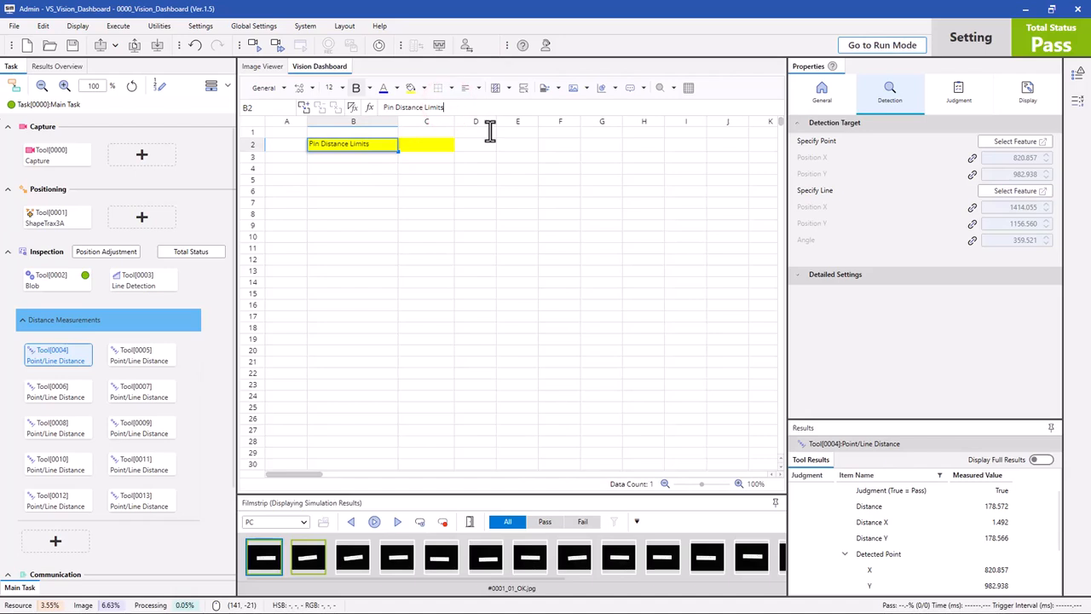
key(Return)
click(465, 86)
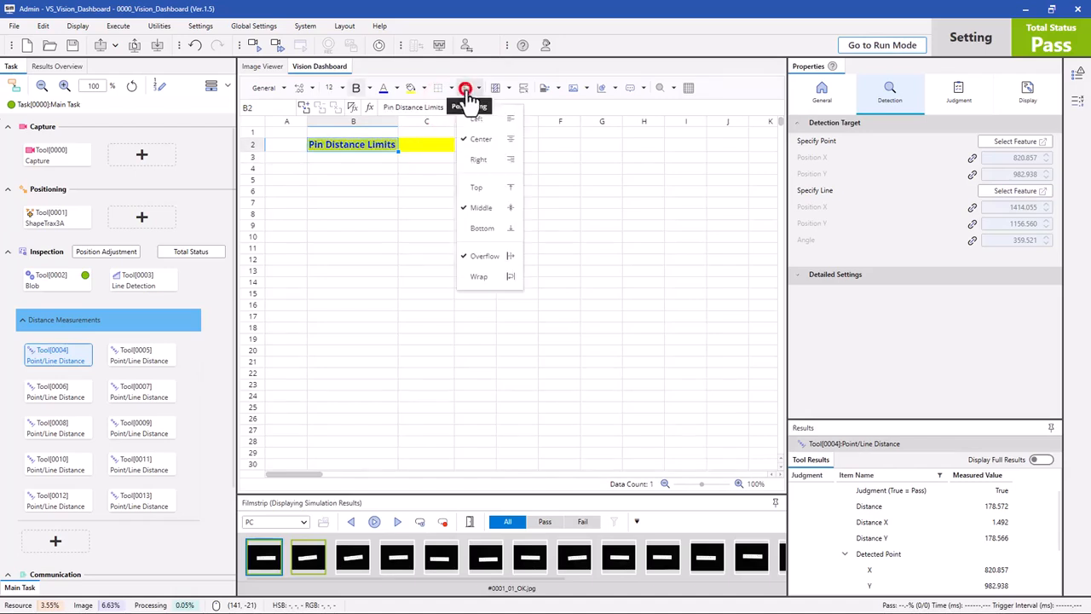
click(487, 117)
click(383, 260)
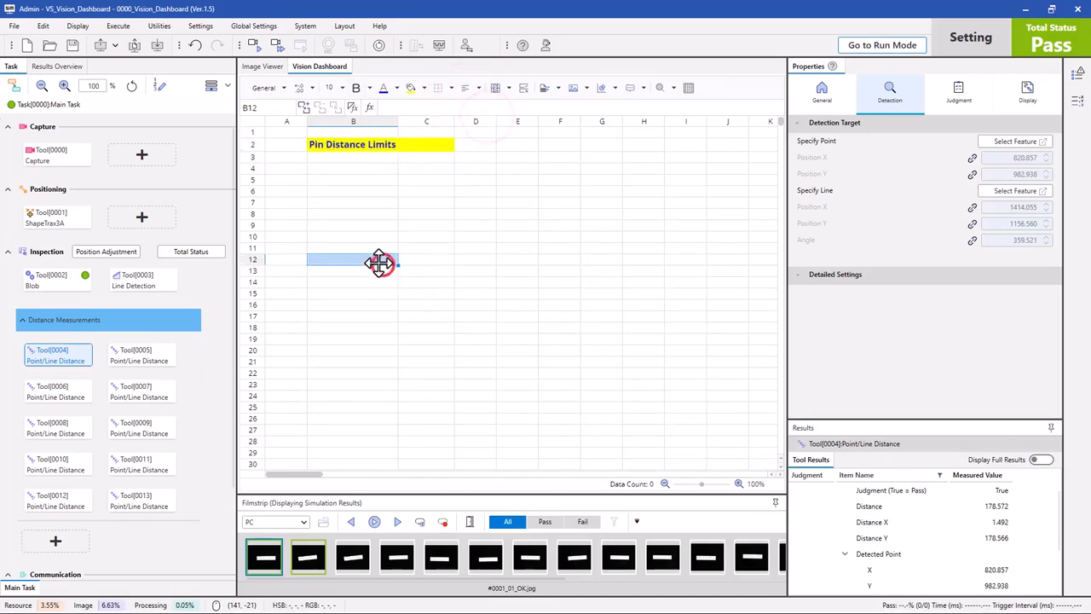
Step: Enable the Distance judgment limits of Tool[0004], setting the upper limit to 185 and the lower limit to 170
click(360, 161)
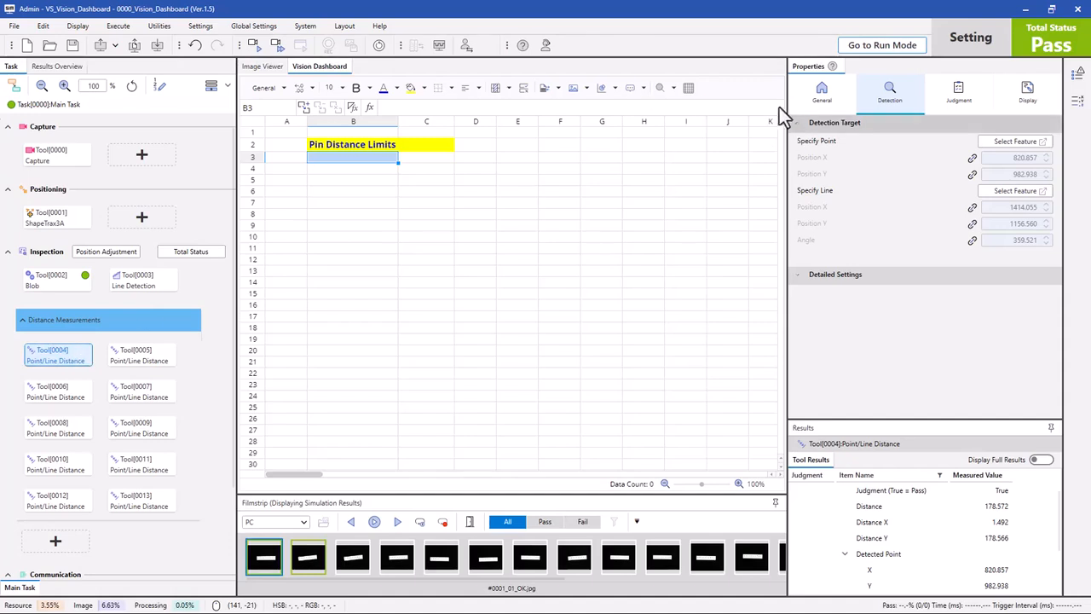
click(970, 92)
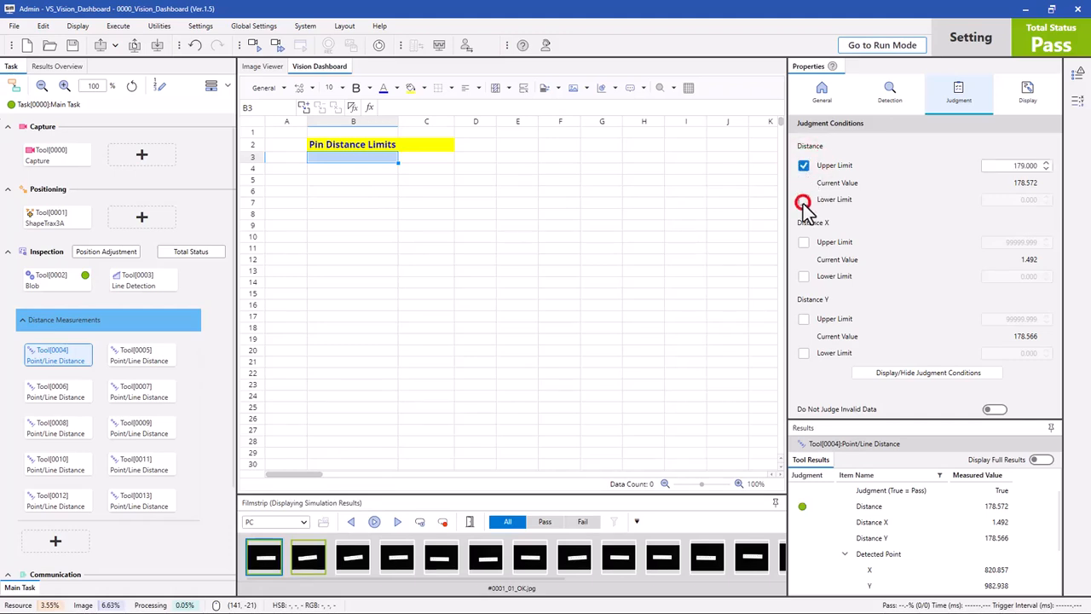
click(803, 201)
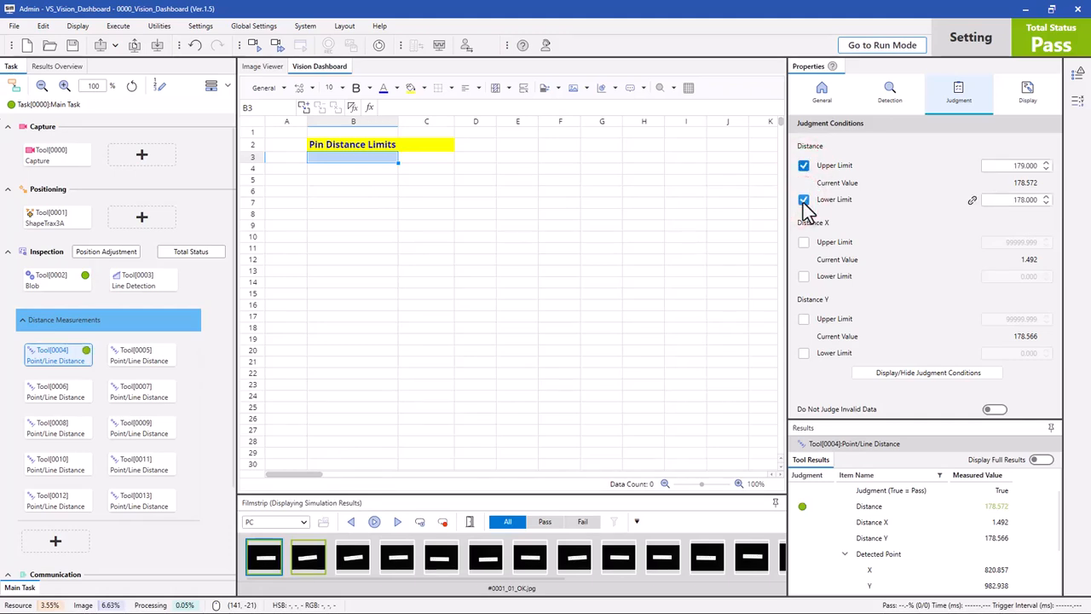
click(996, 165)
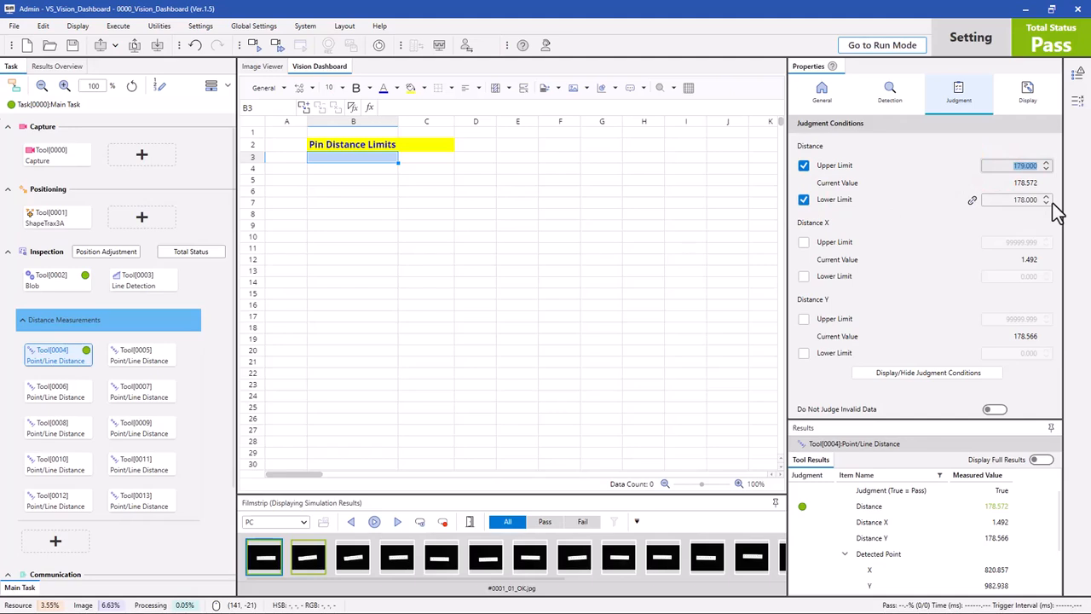
text(185)
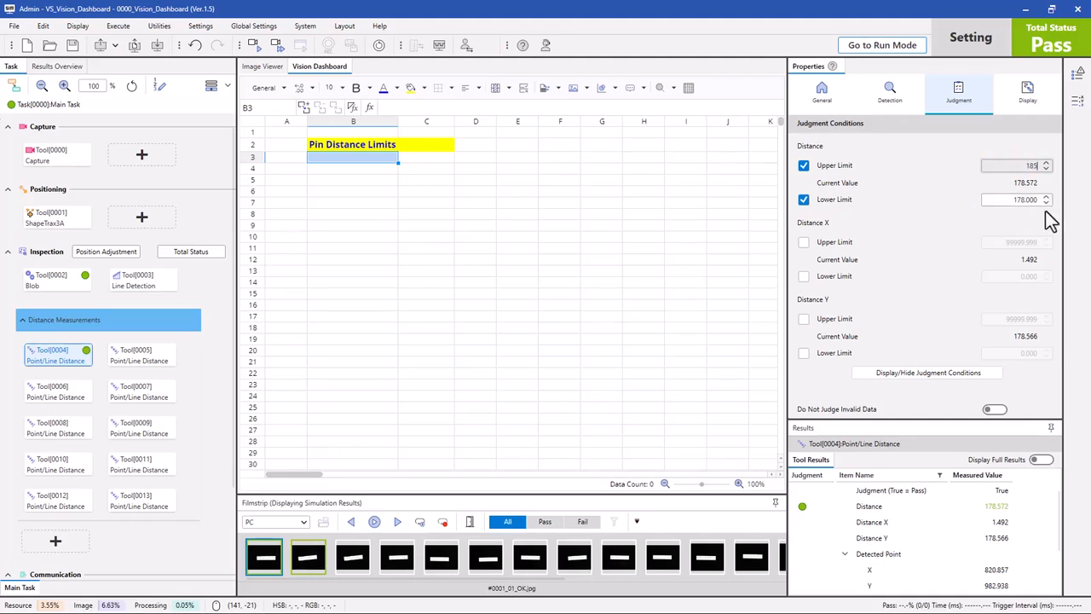
click(1003, 201)
text(17)
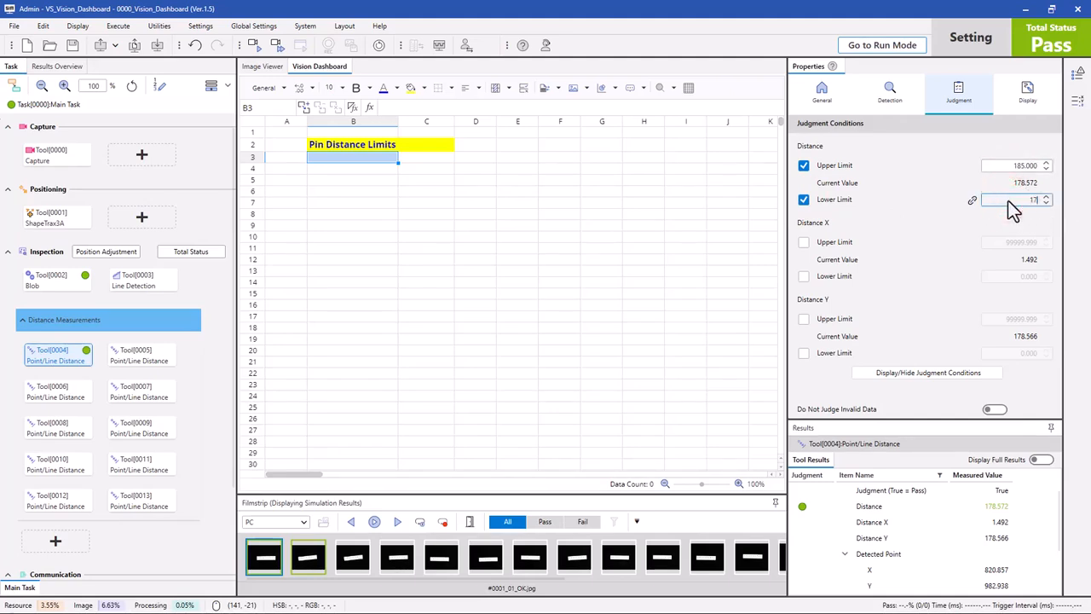
text(0)
key(Return)
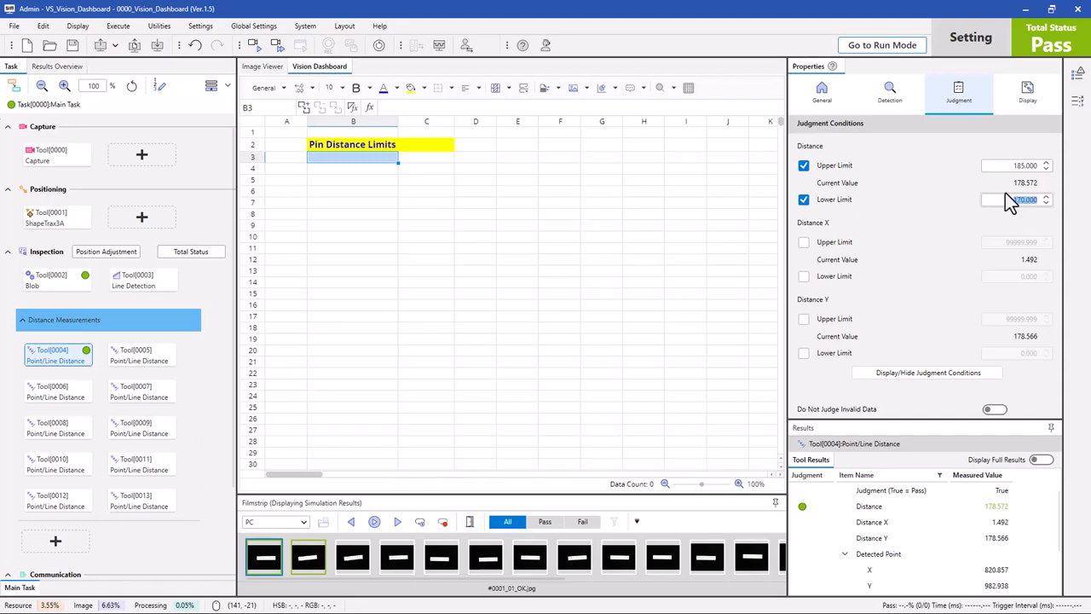
Step: Add the Distance judgment conditions of Tool[0004] to cells B3:C5 as linked Upper Limit, Distance and Lower Limit rows
click(842, 174)
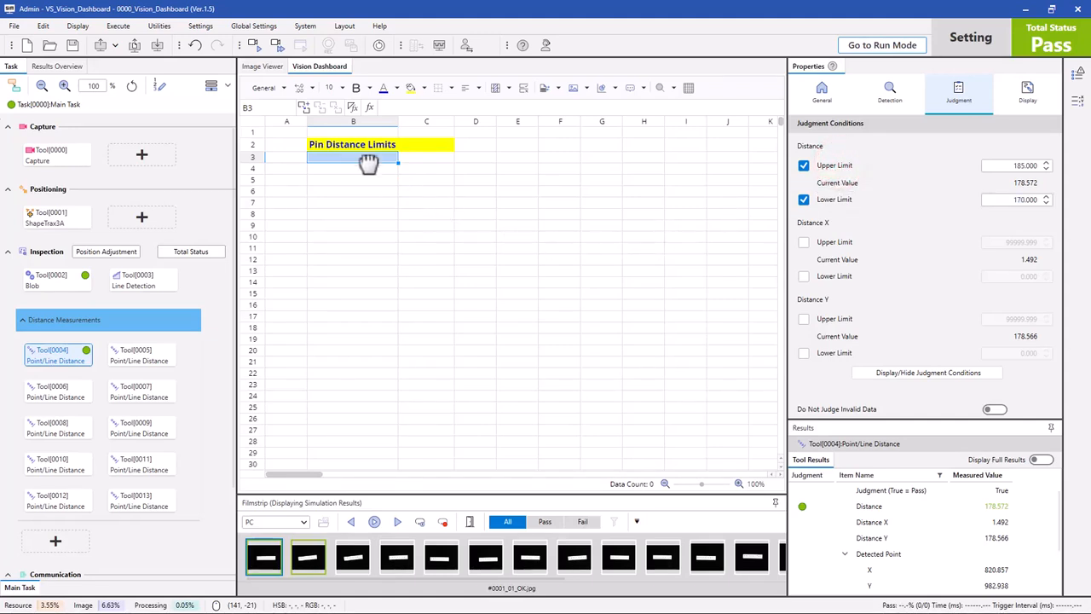
text(Upper Limit	185.000 Distance	178.572 Lower Limit	170.000)
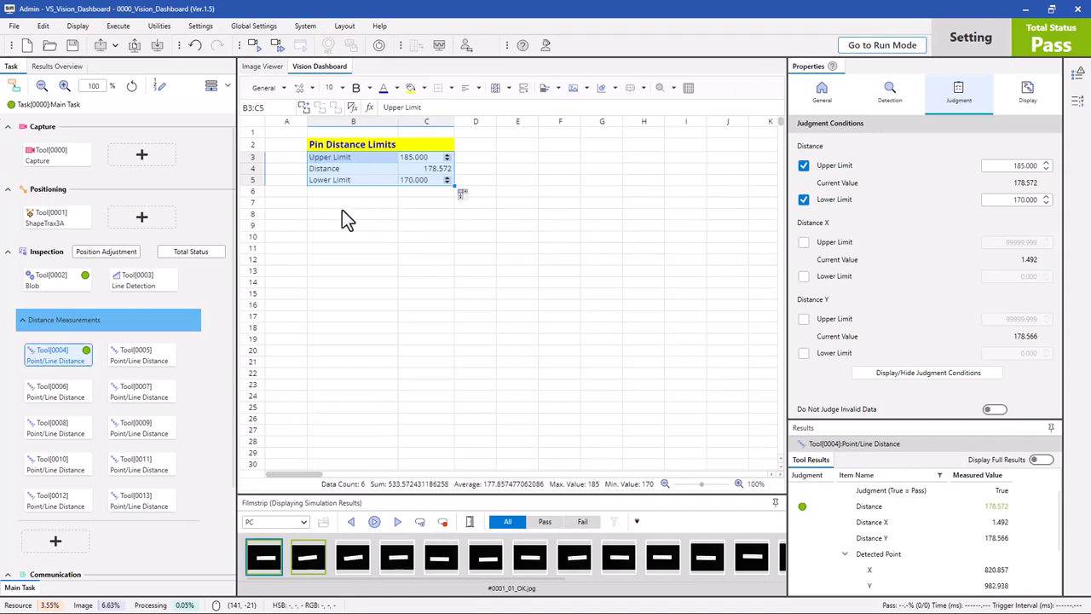
click(320, 246)
Step: Examine the contents of the linked label and value cells in B3:C5, including the Distance reference in C4
click(366, 160)
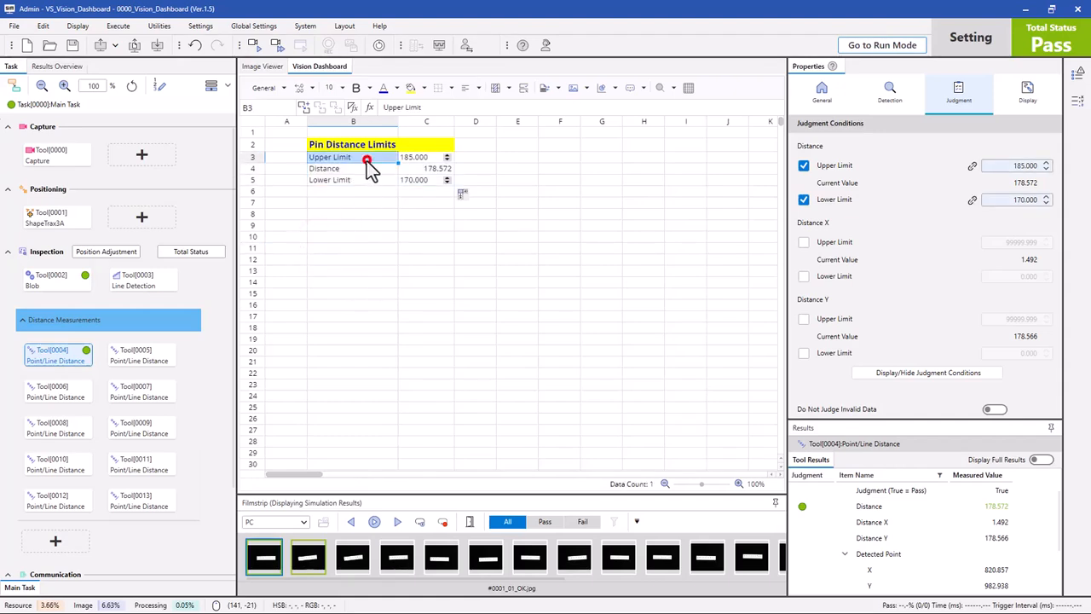
click(362, 179)
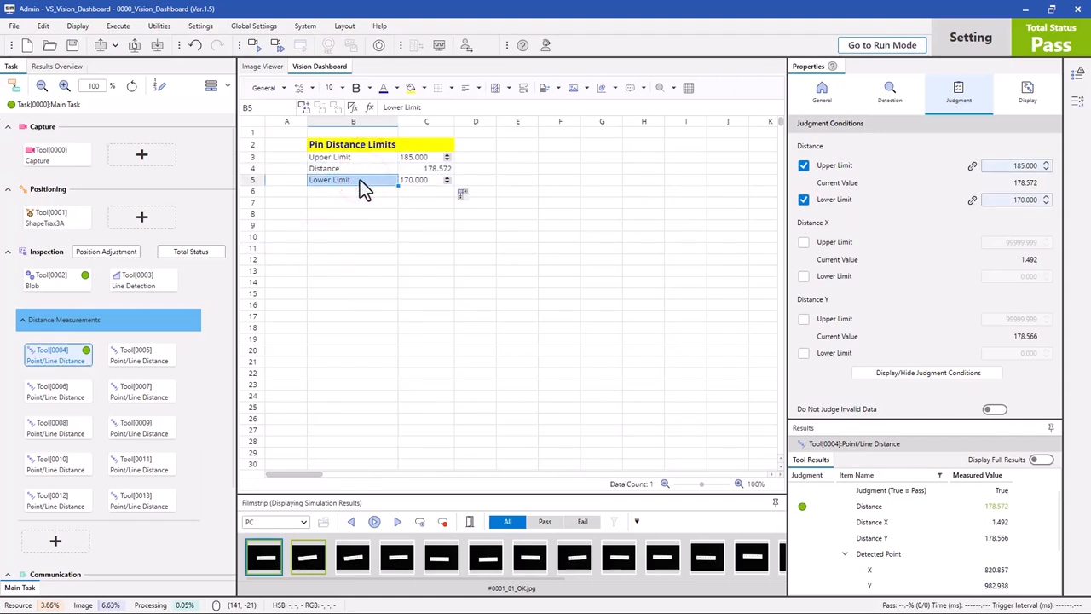
key(Up)
key(Up)
key(Right)
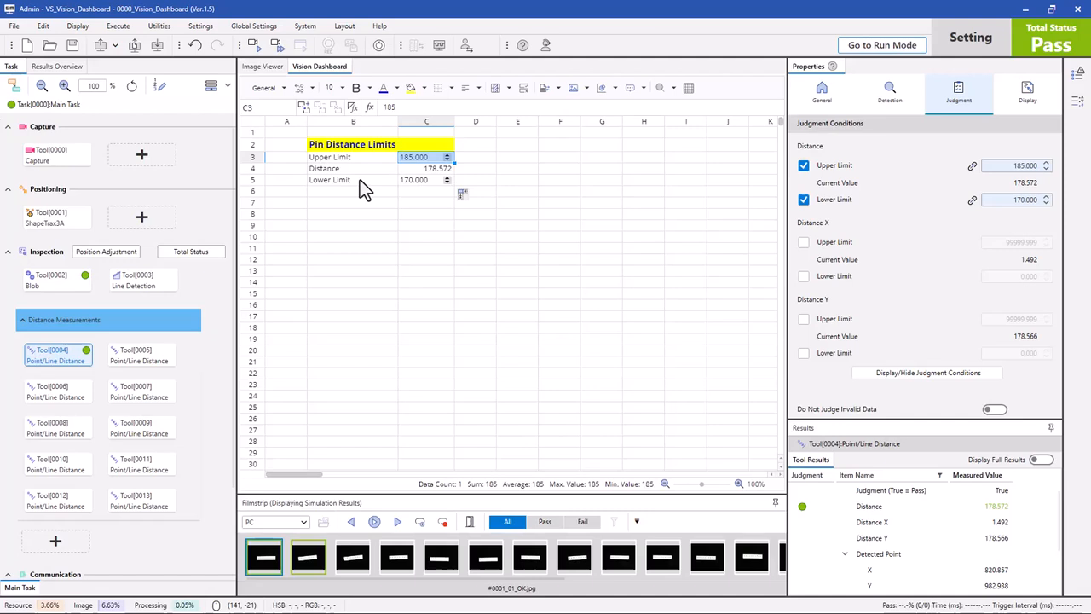
click(413, 172)
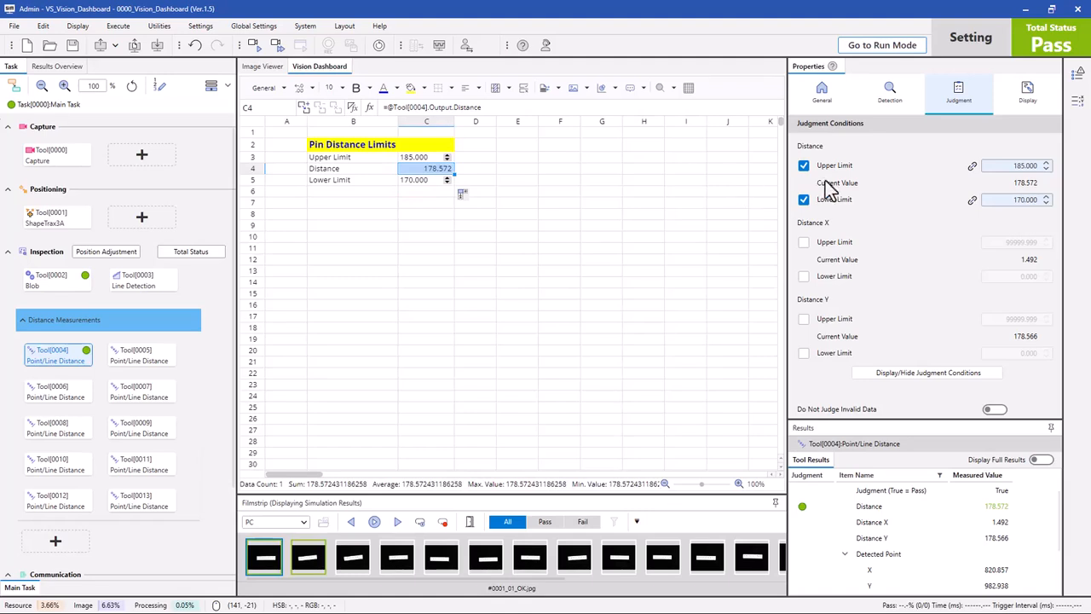
Step: Delete the Distance row from the dashboard so only the Upper Limit and Lower Limit rows remain under the heading
click(380, 222)
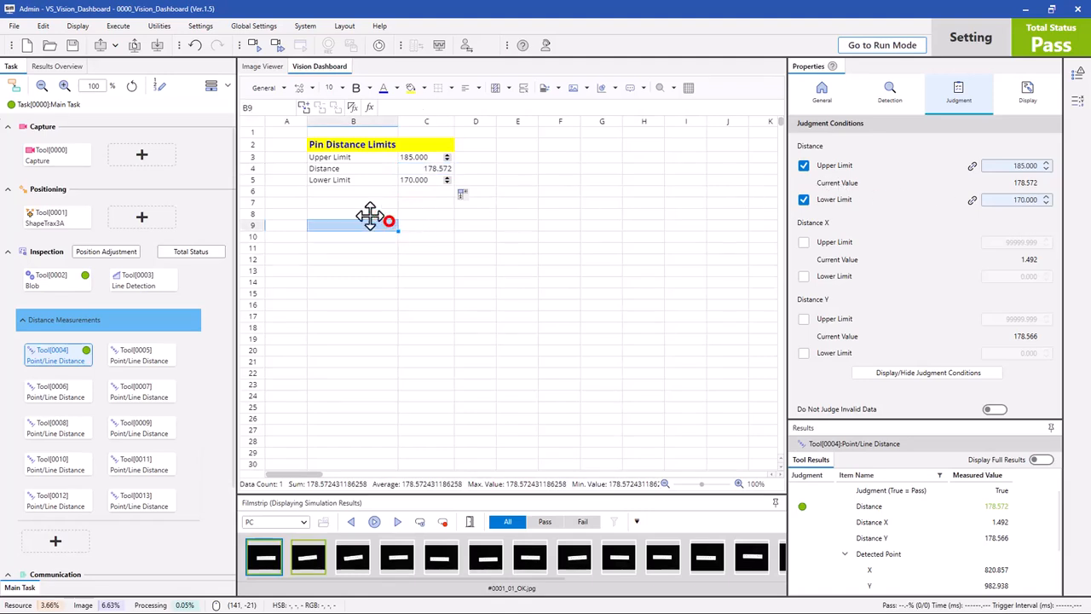
click(378, 169)
key(Right)
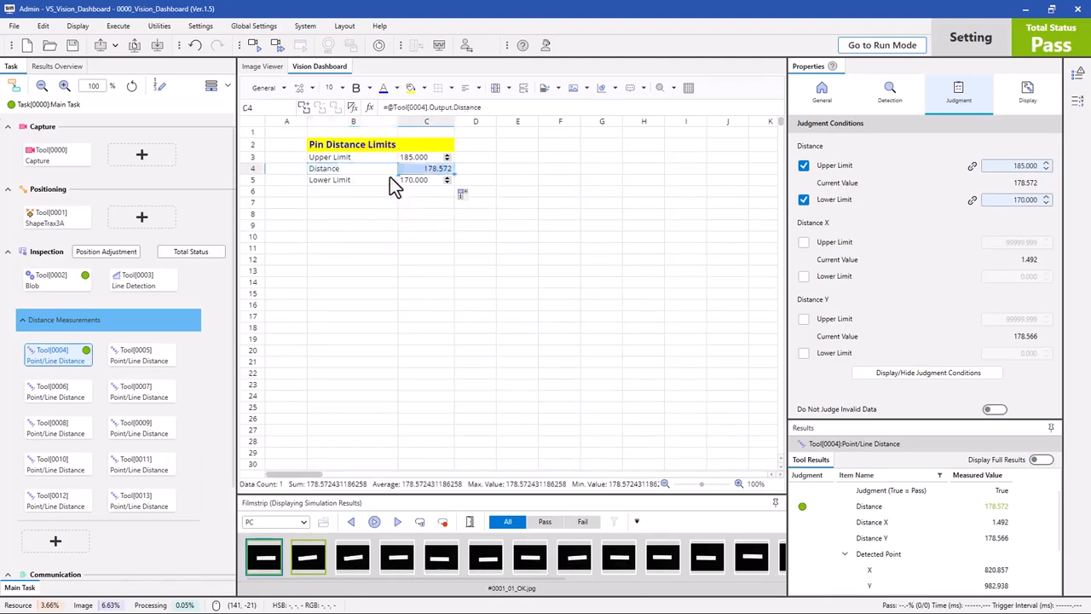
key(Left)
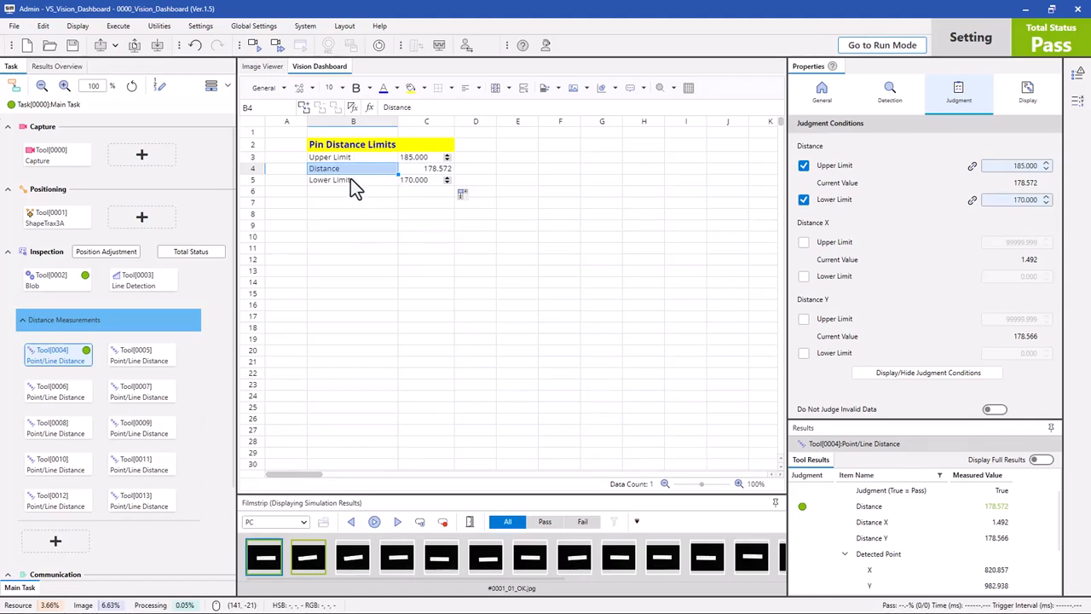
click(253, 170)
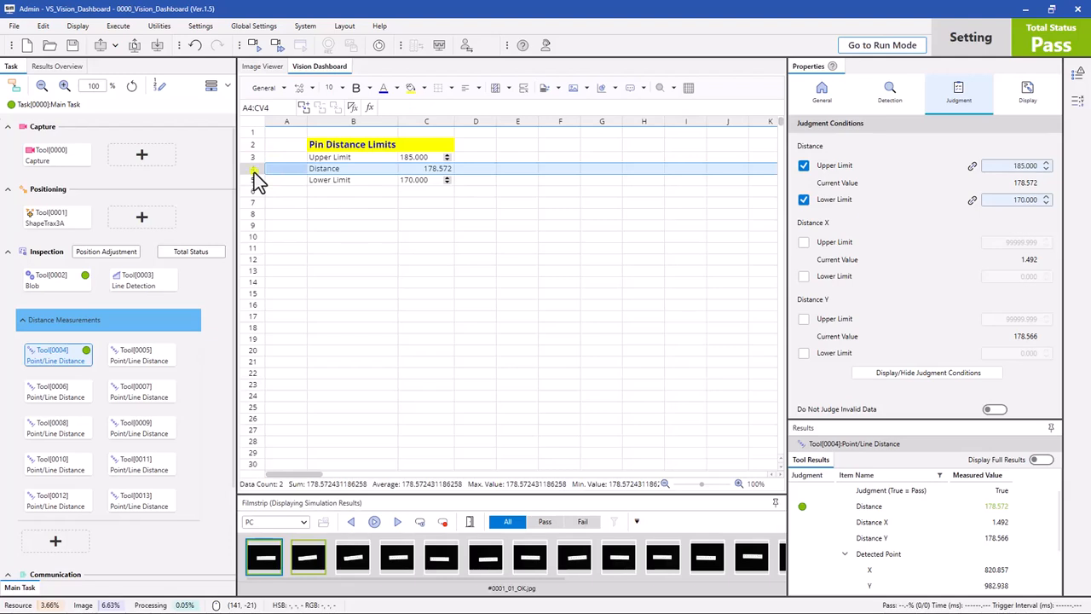
right_click(253, 172)
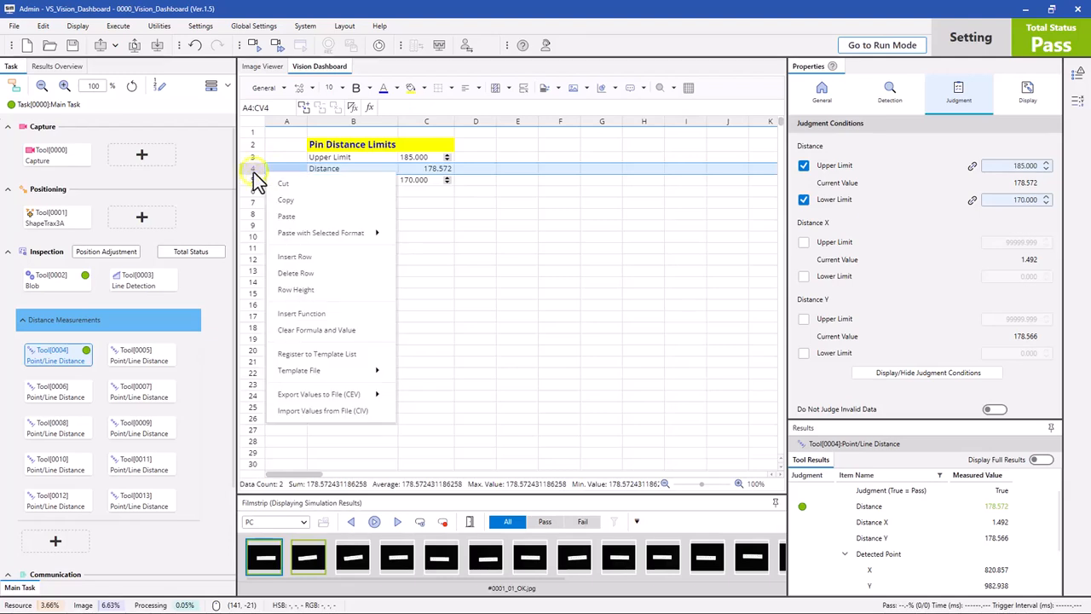
click(310, 275)
click(372, 281)
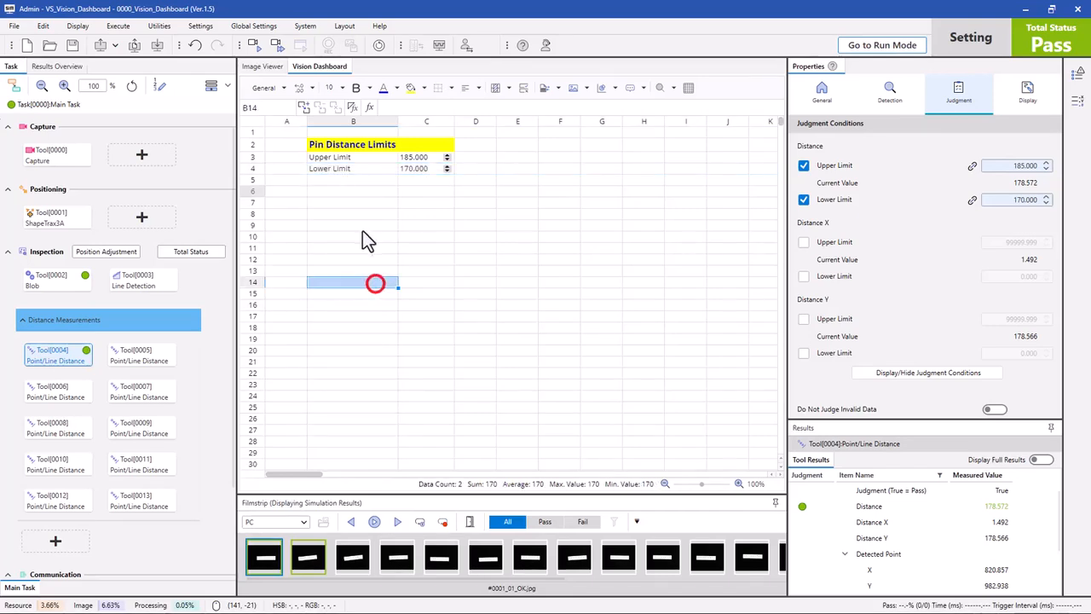
click(364, 214)
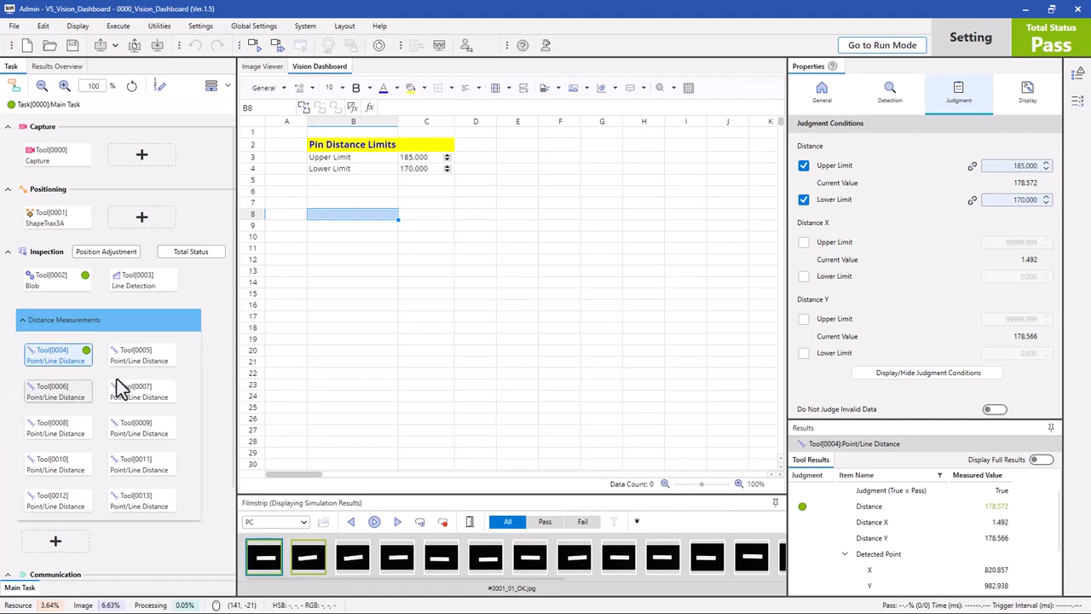
Step: Enable the upper and lower Distance judgment limits of Tool[0005]
click(129, 358)
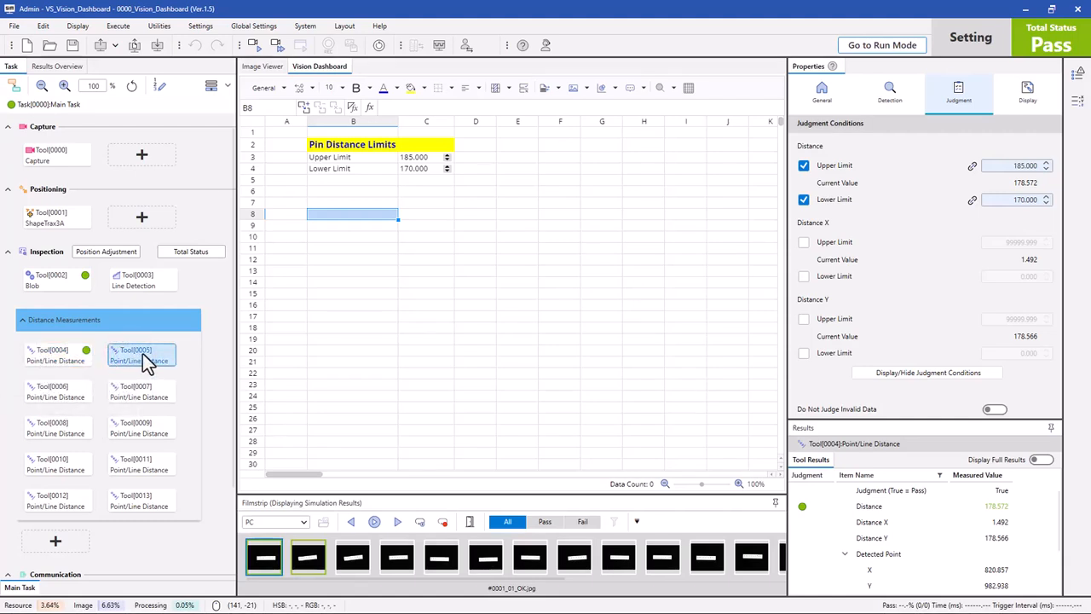
click(147, 362)
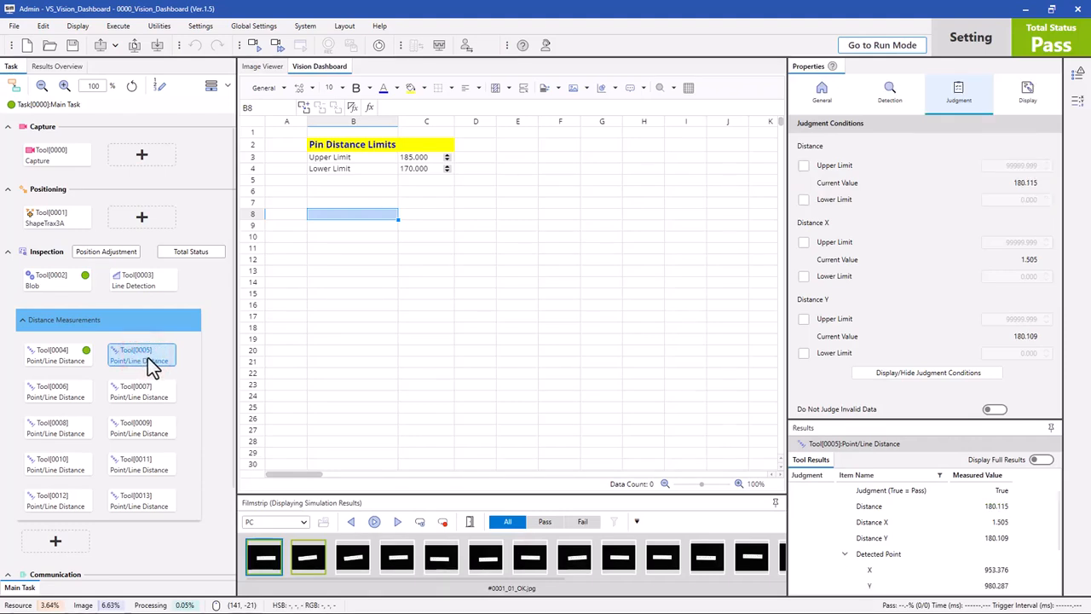
click(806, 169)
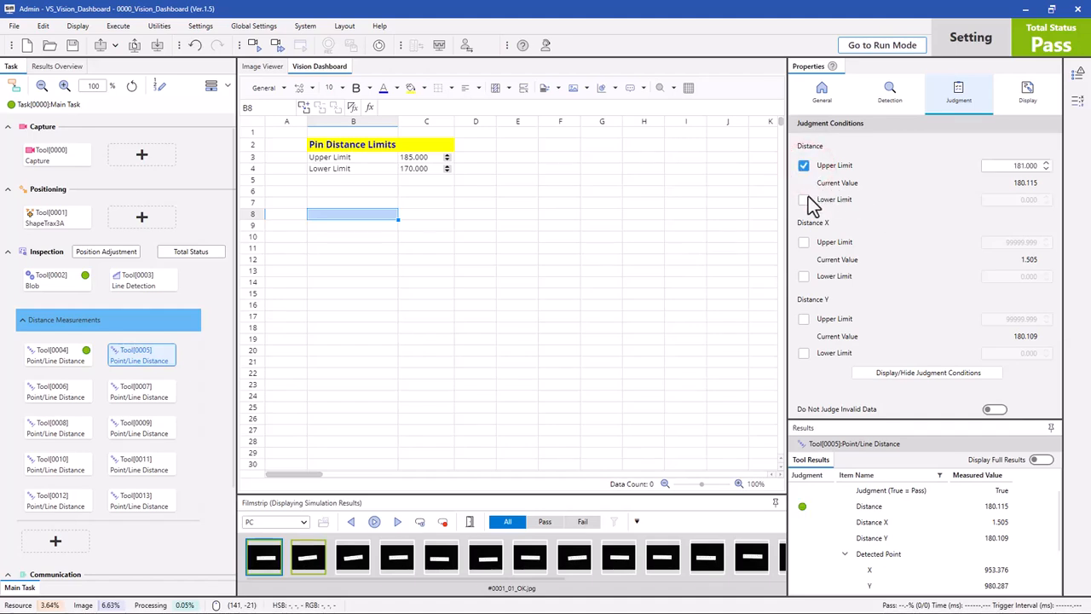
click(804, 201)
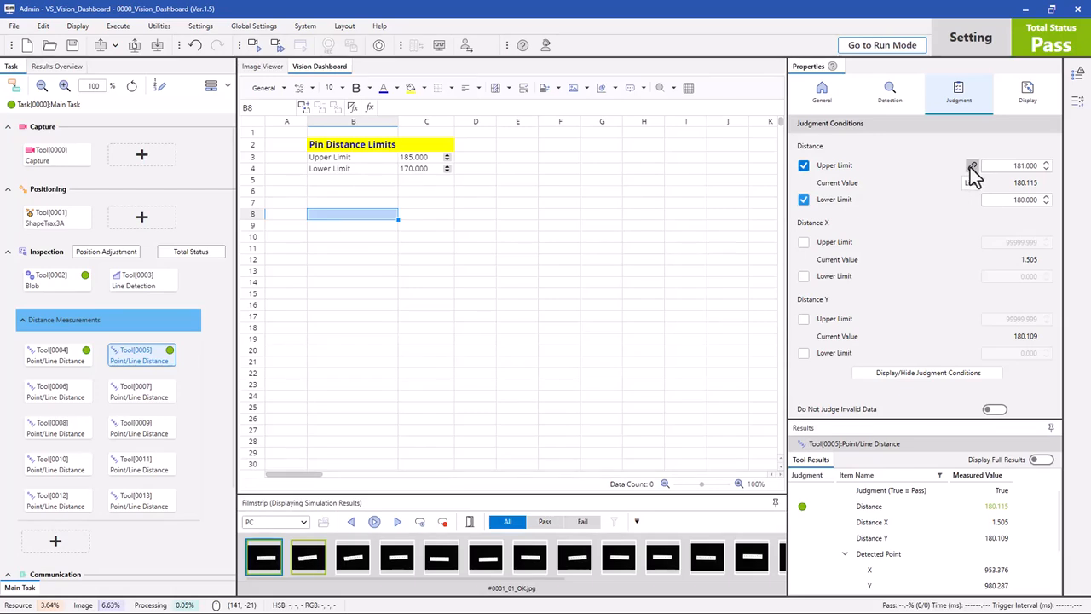
Step: Link the Distance upper and lower limits of Tool[0005] to dashboard cells C3:C4 and check the references
click(973, 167)
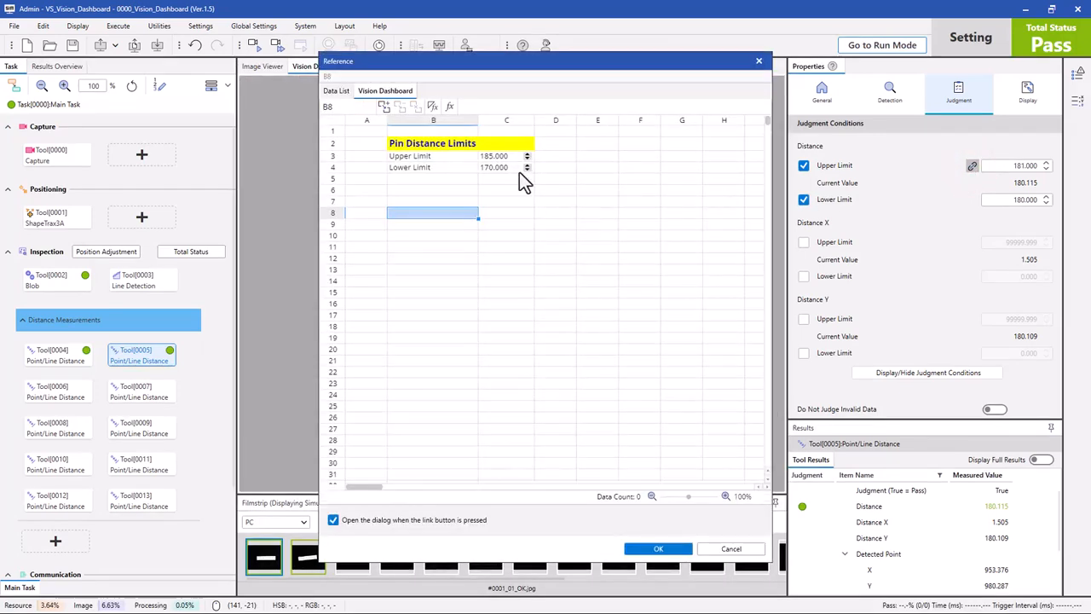
click(504, 158)
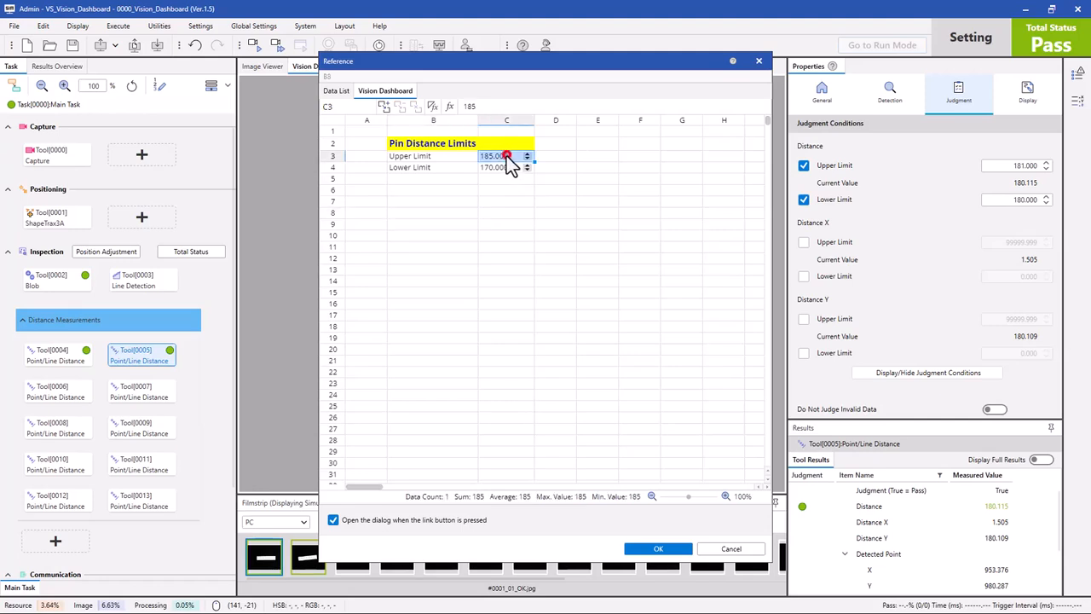
click(499, 189)
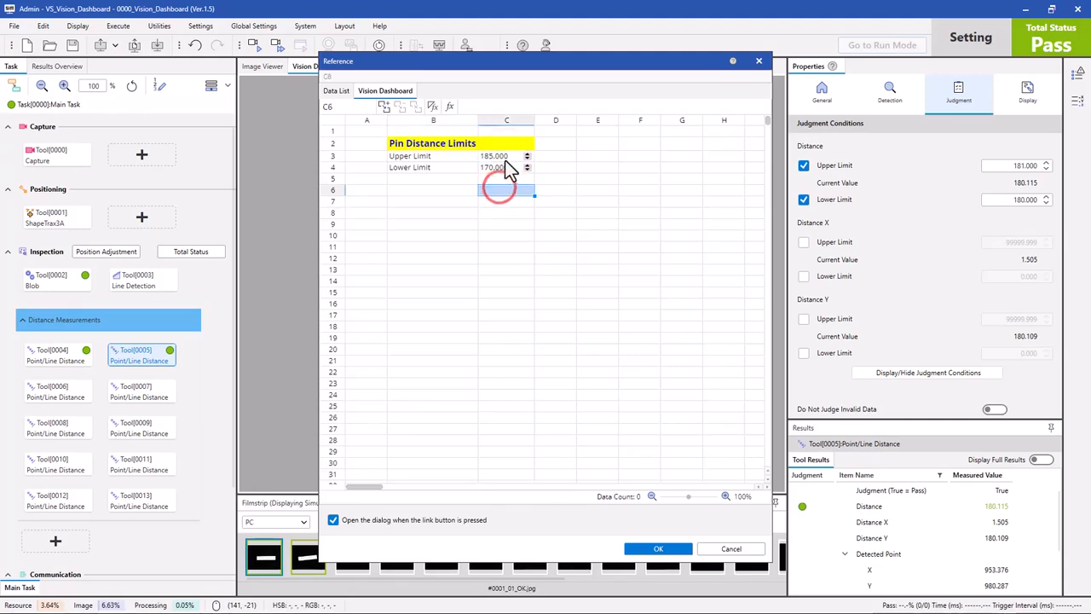
drag(503, 156, 501, 171)
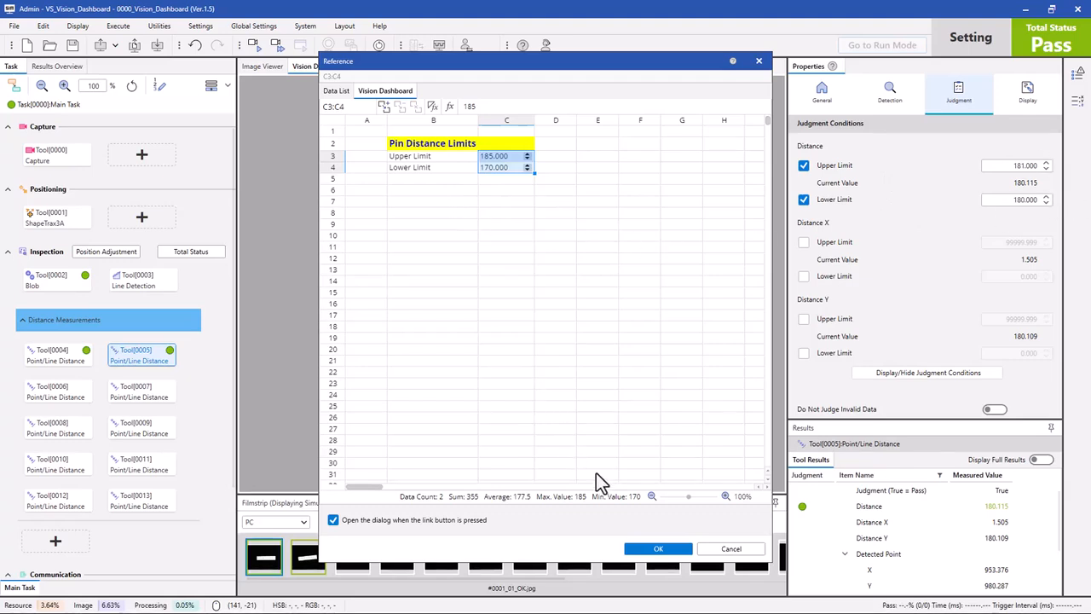
click(645, 548)
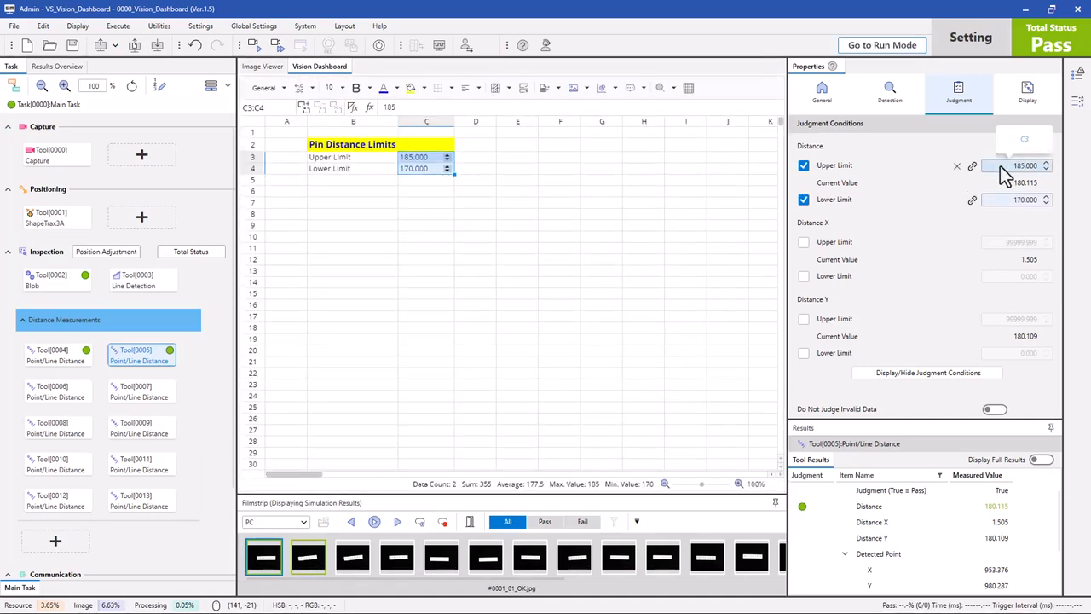
mouse_move(1002, 202)
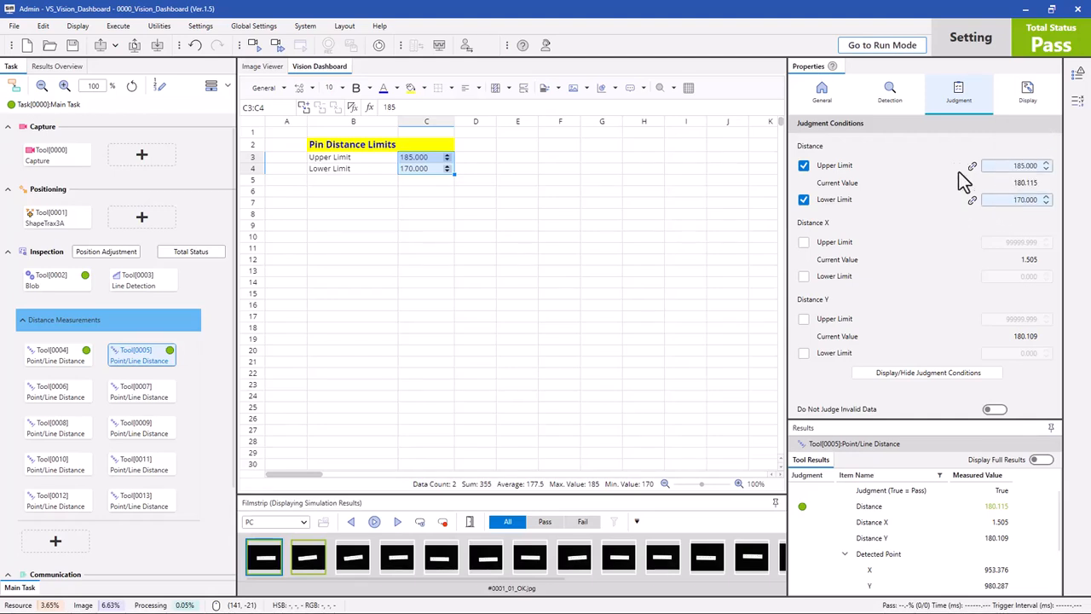
Step: Remove the cell link from the Distance lower limit of Tool[0005] and link it again to dashboard cell C4
click(957, 200)
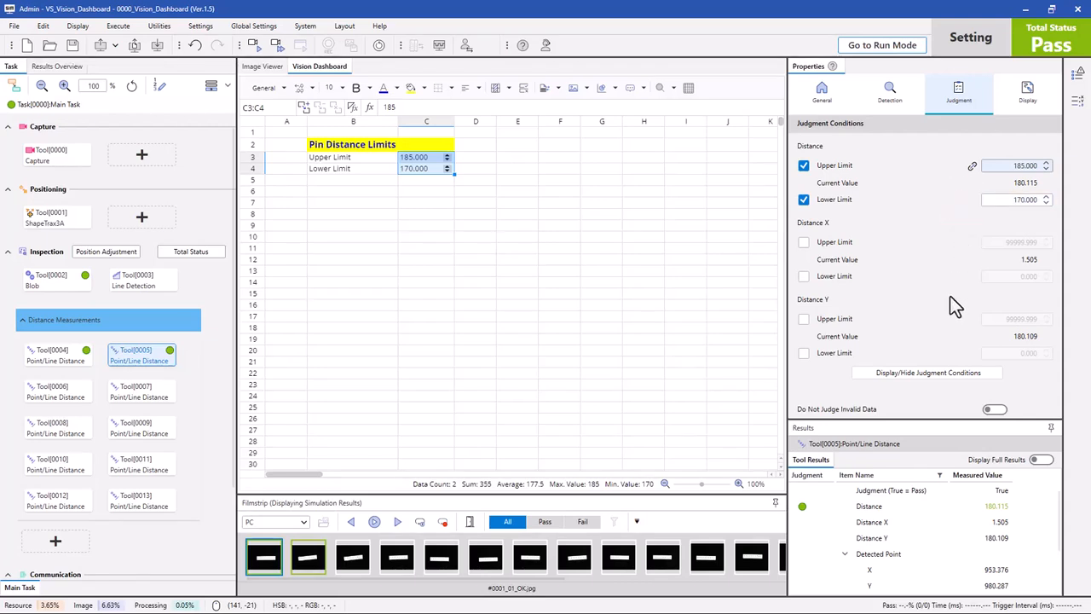
click(971, 203)
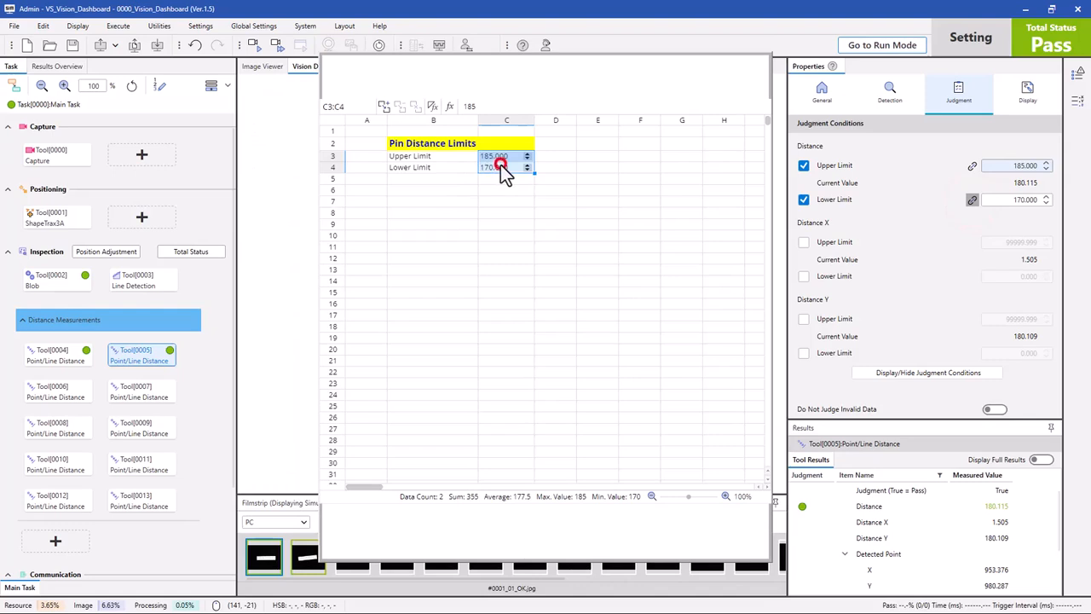
click(501, 166)
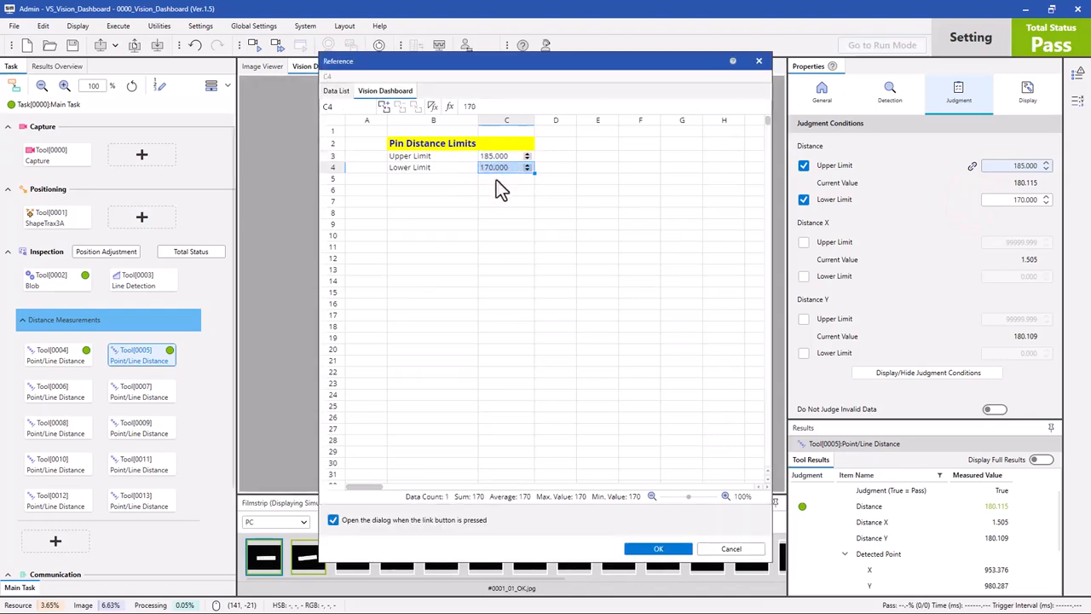
click(661, 549)
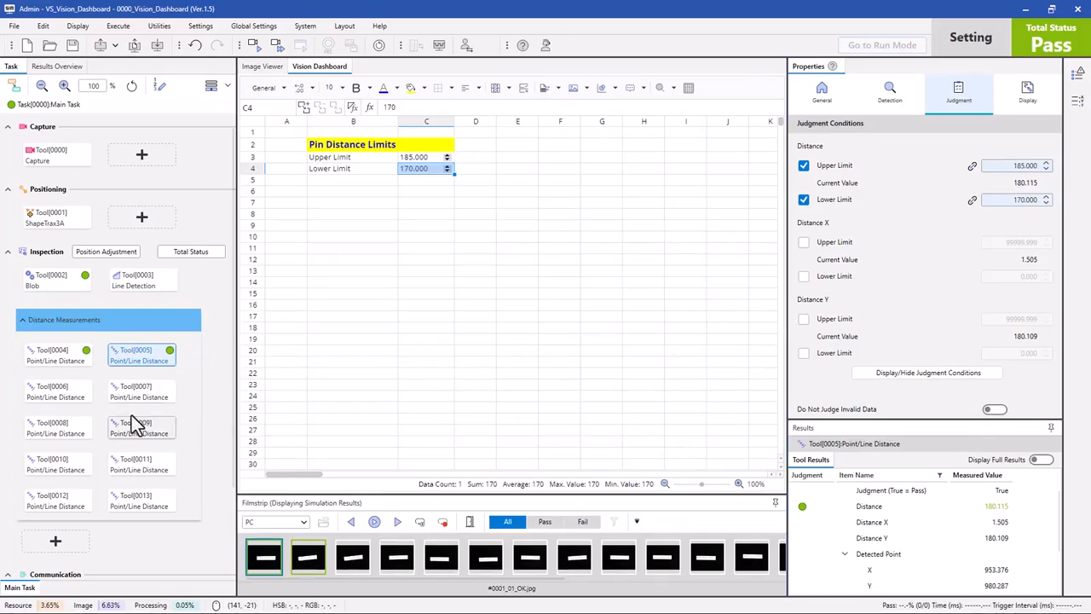
Step: Copy Tool[0005] and partially paste only its Distance judgment conditions onto Tool[0006] through Tool[0013]
right_click(139, 356)
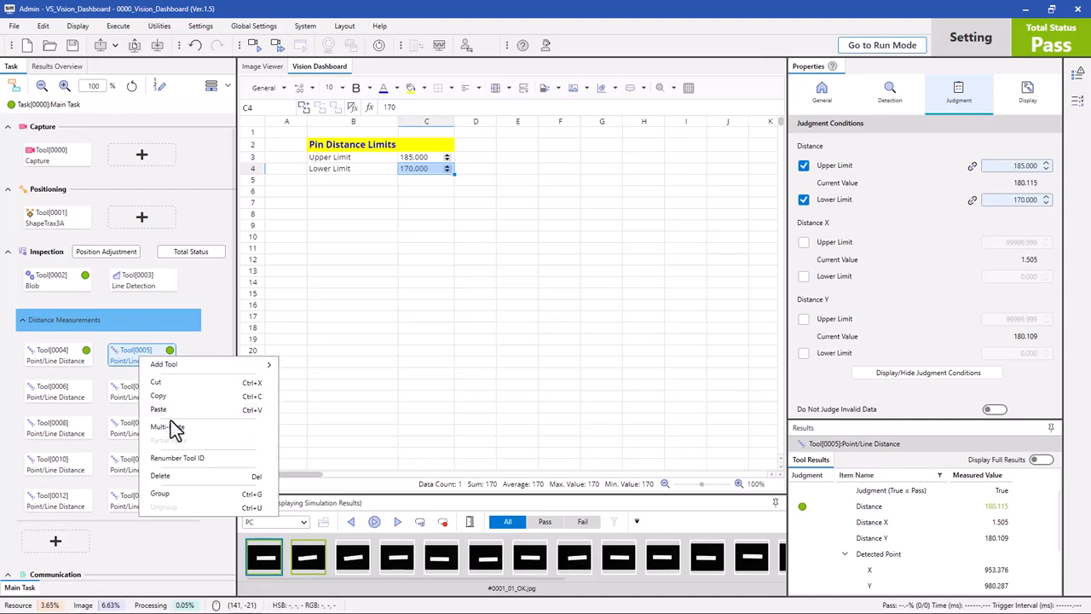
click(162, 397)
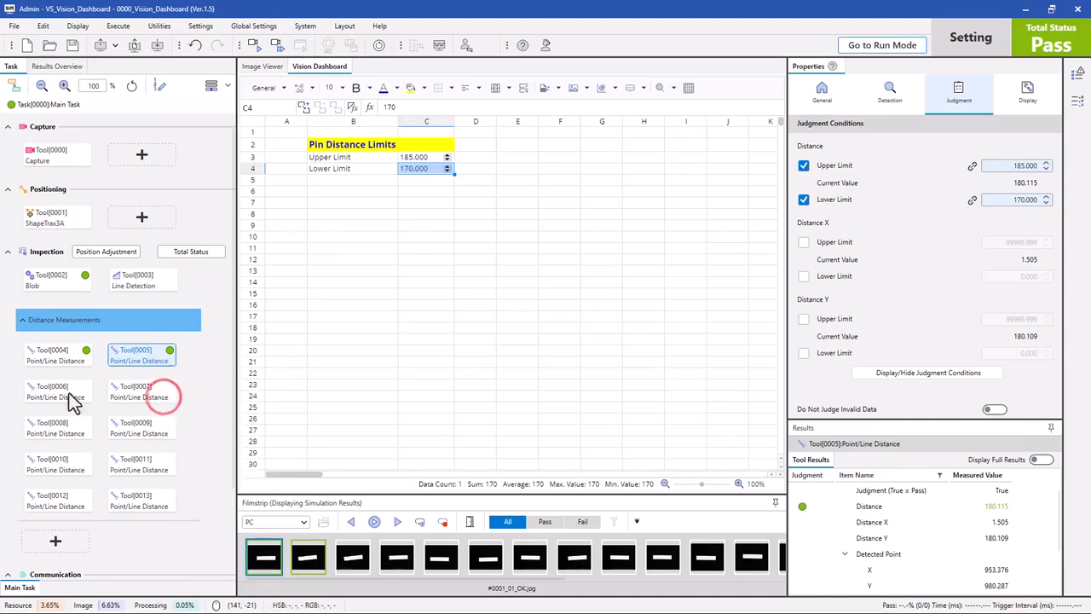
drag(12, 373, 188, 524)
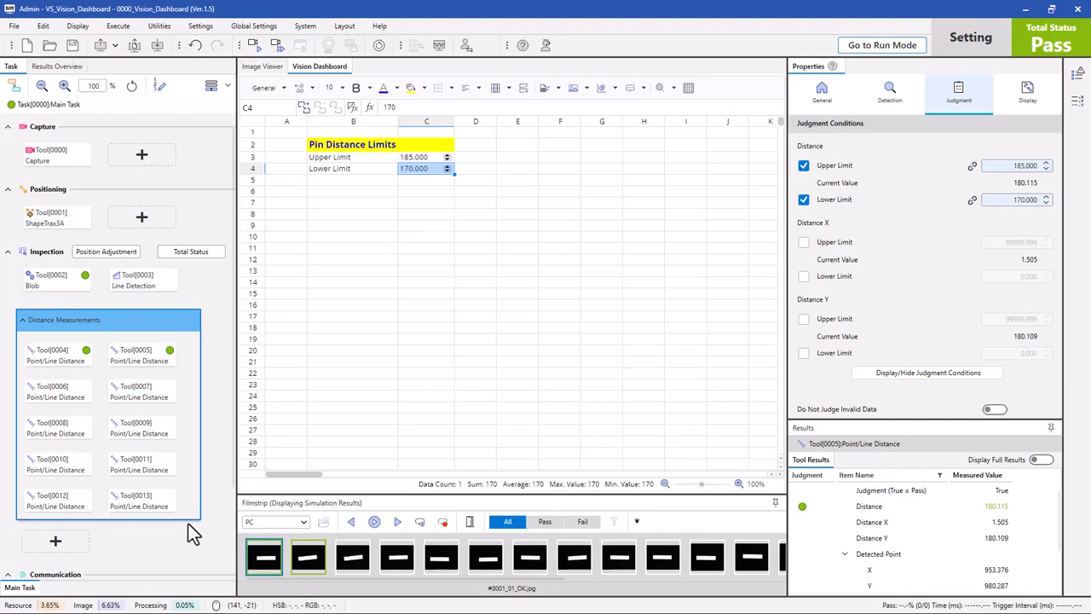
click(73, 394)
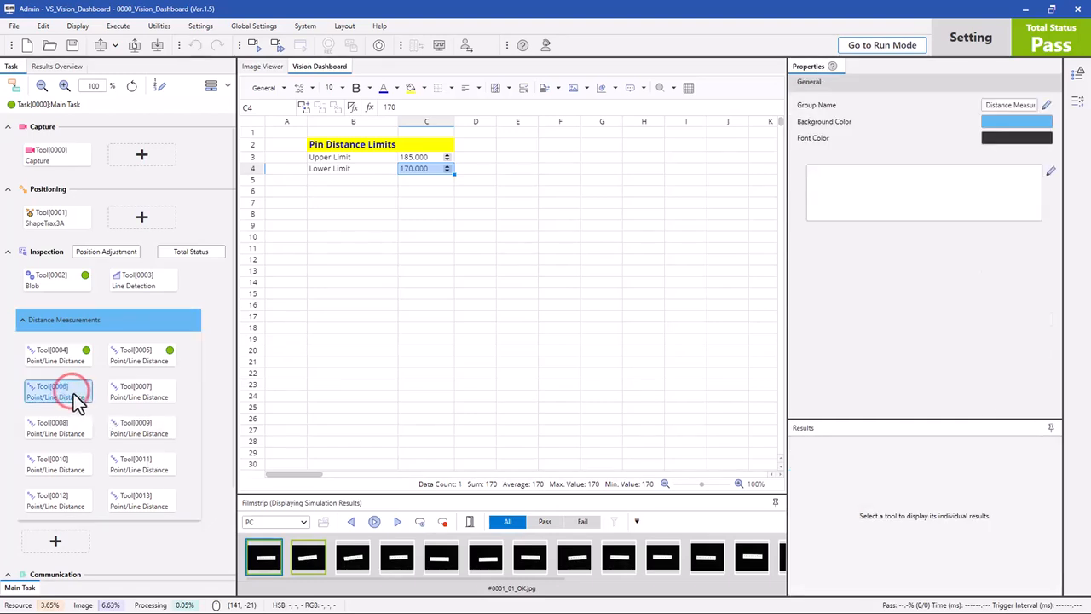
shift+click(147, 506)
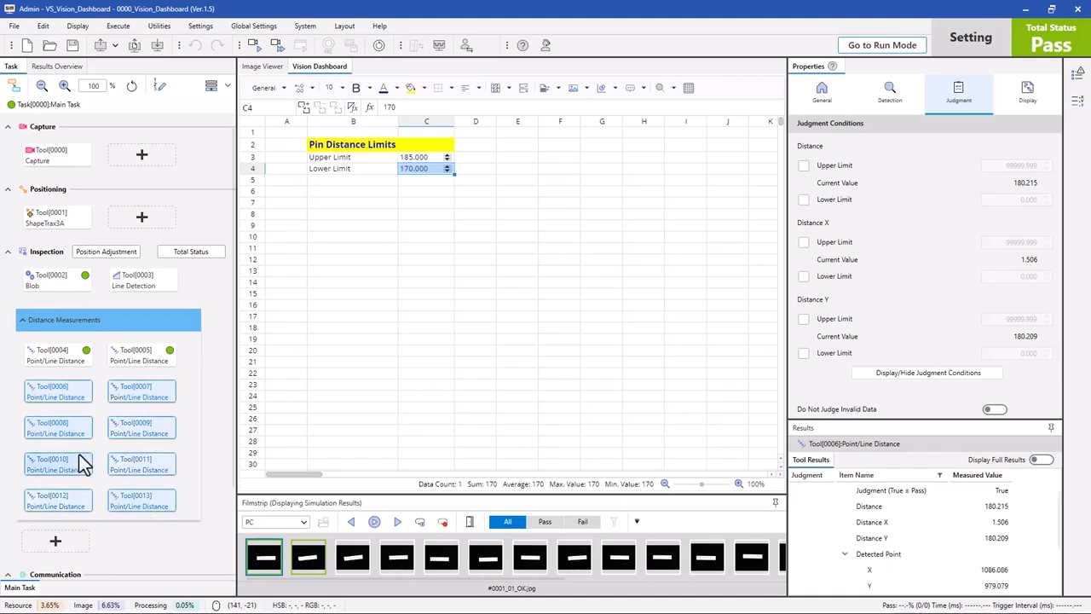
right_click(68, 390)
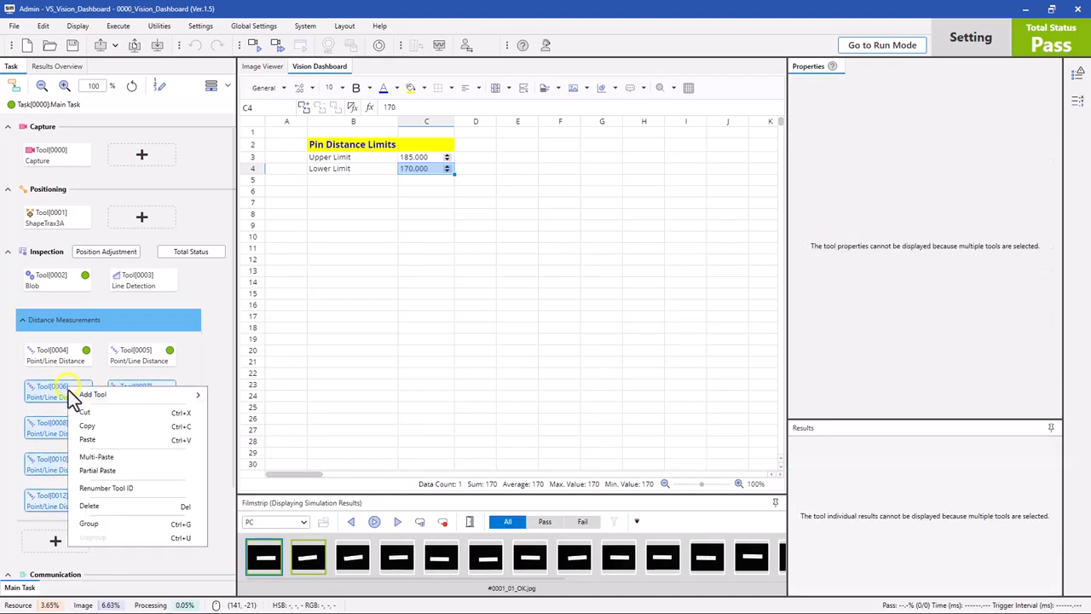
click(101, 471)
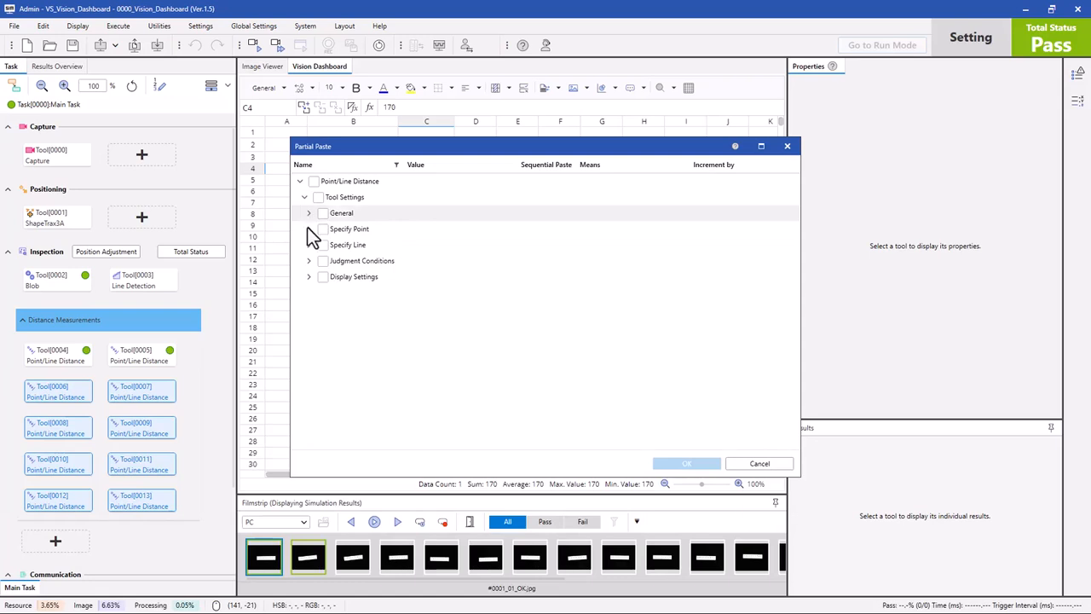
click(308, 260)
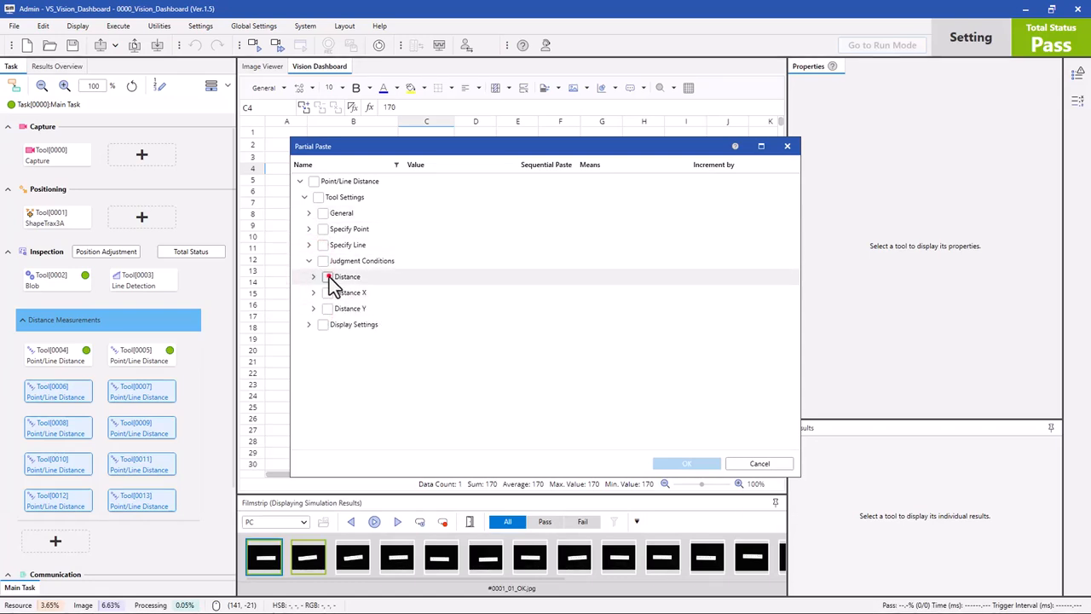
click(329, 278)
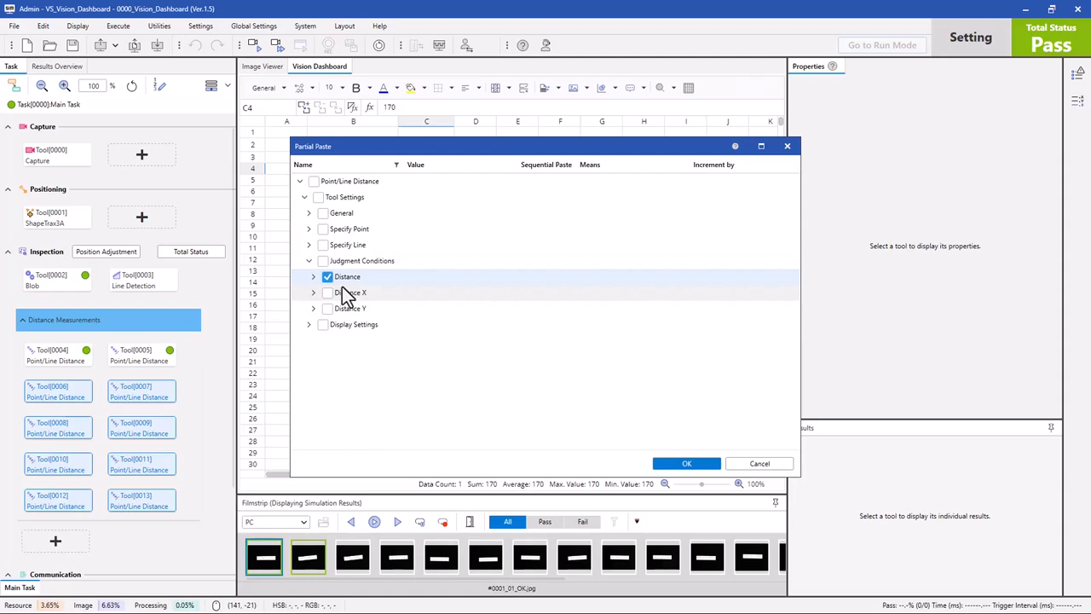
click(682, 463)
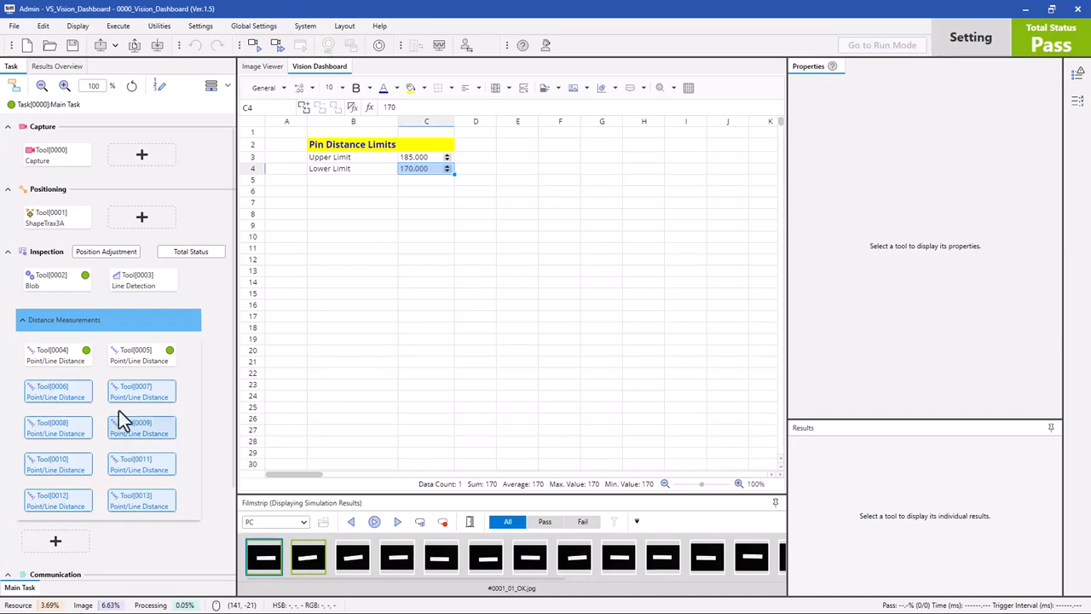
Step: Show the judgment conditions of Tool[0007] and set the Lower Limit in dashboard cell C4 to 165
click(131, 401)
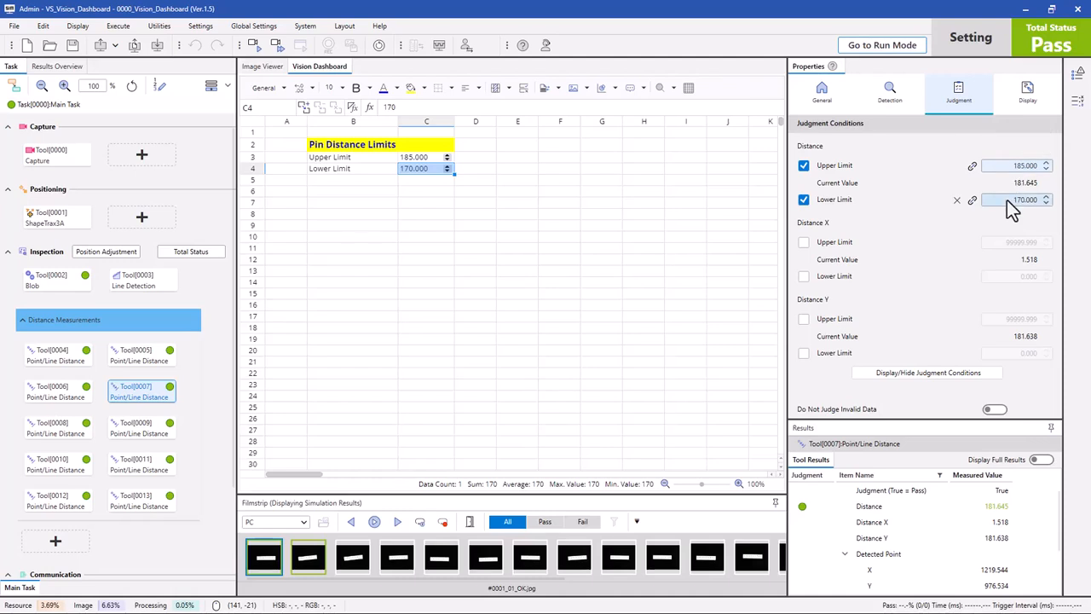
click(428, 169)
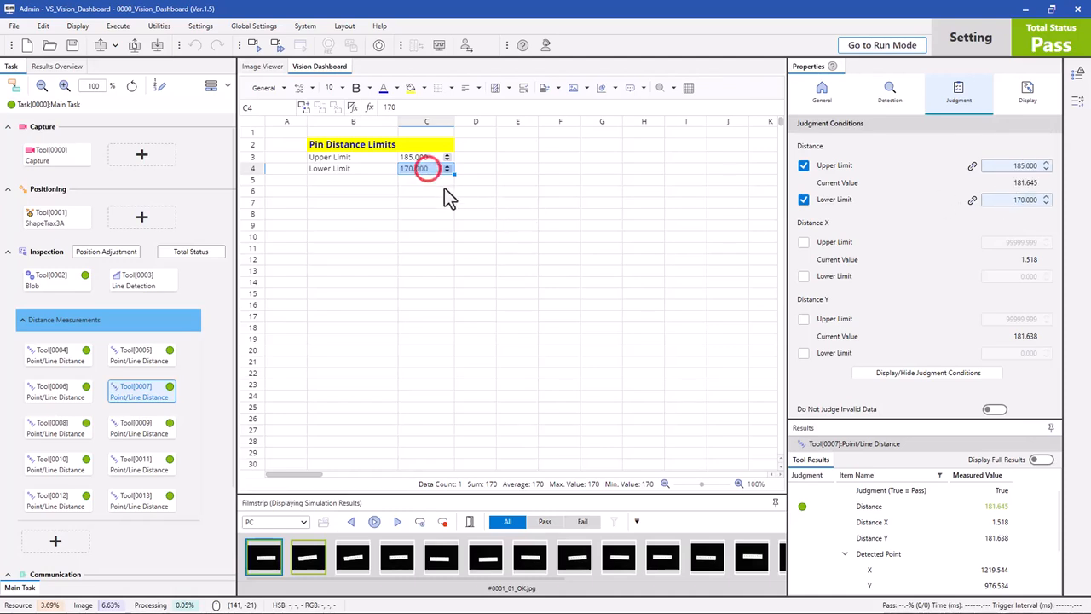
click(423, 182)
click(425, 170)
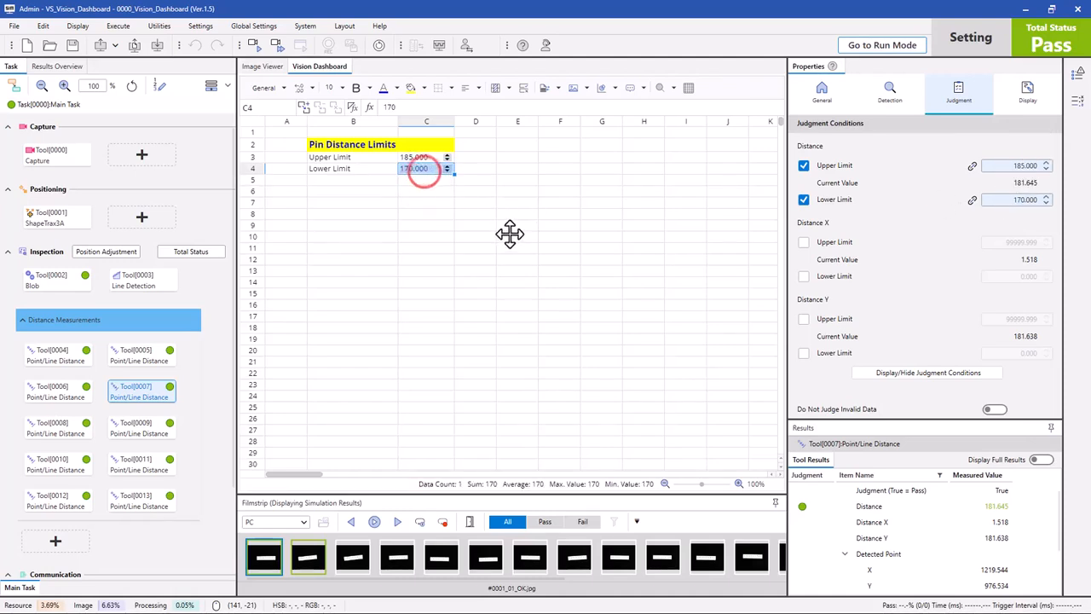
text(165)
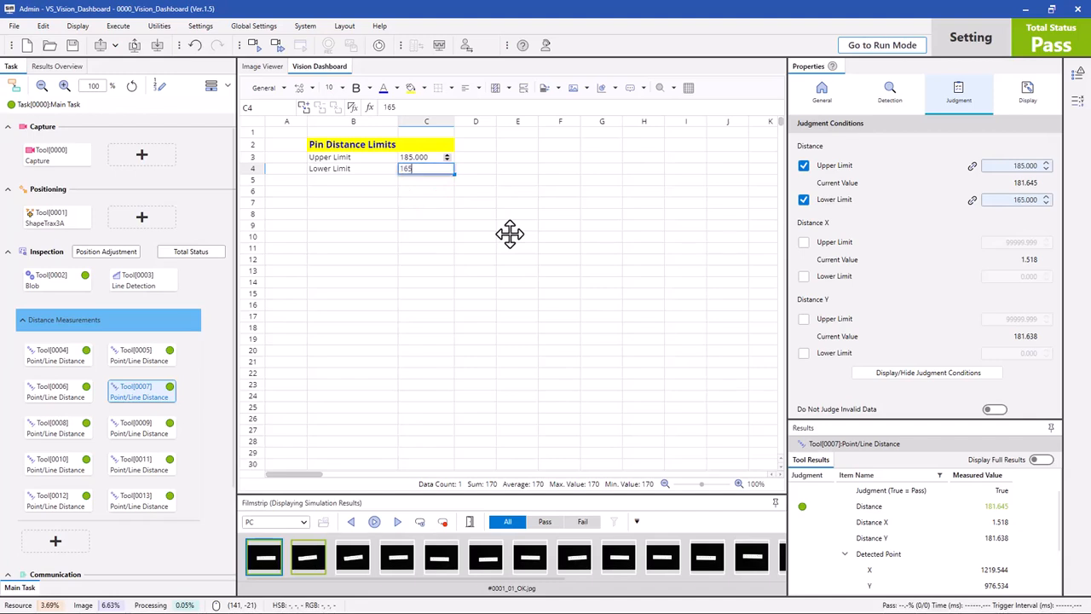
Step: Confirm 165 as the Lower Limit value in dashboard cell C4
key(Return)
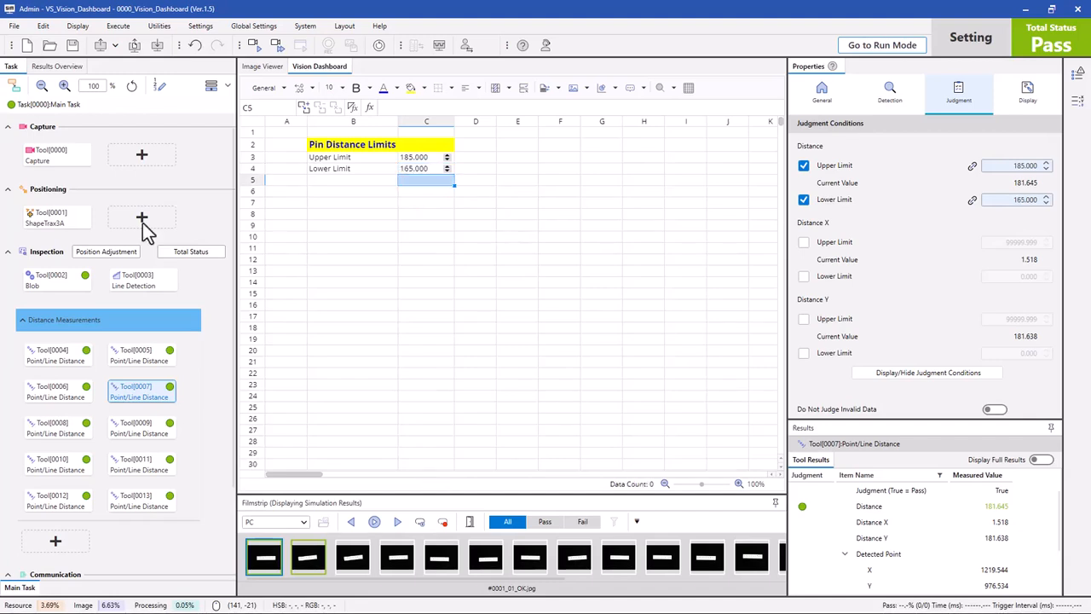
click(437, 171)
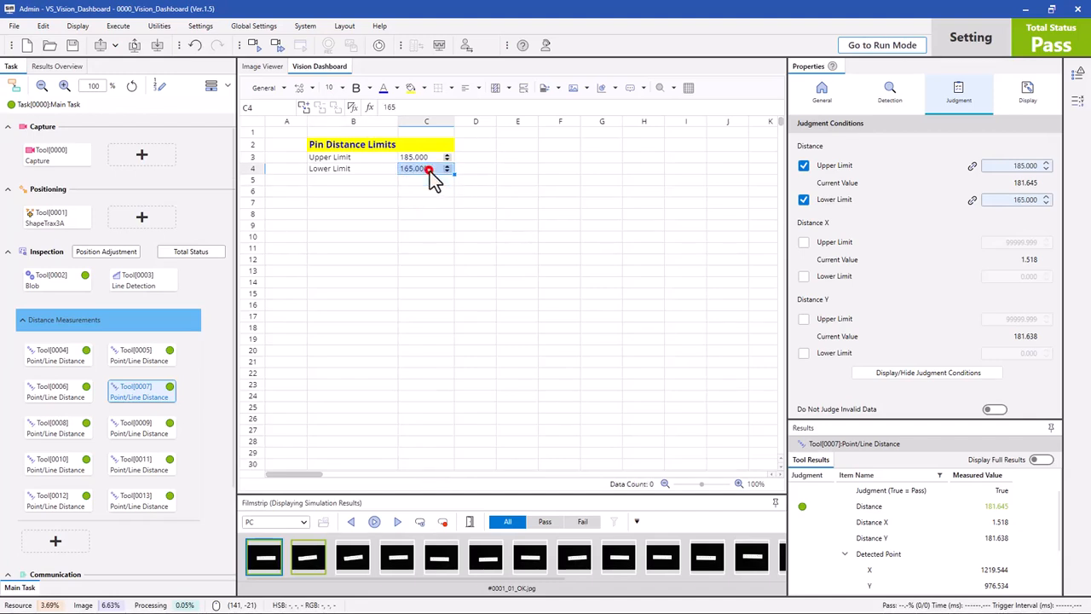
Step: Set the linked Distance lower limit of Tool[0011] to 170, and show the judgment conditions of Tool[0004]
click(124, 464)
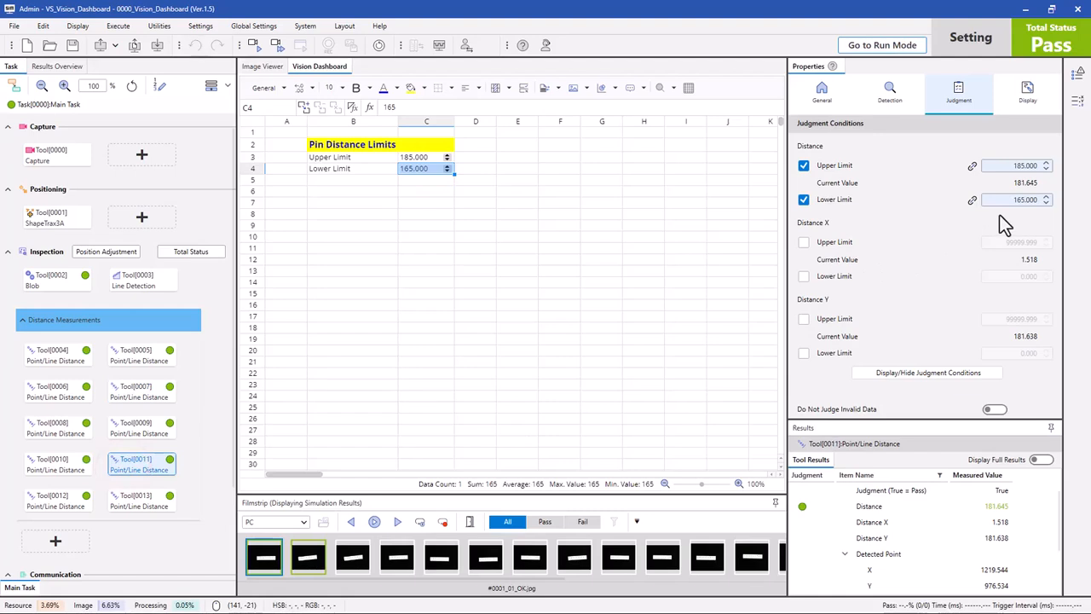
click(1006, 202)
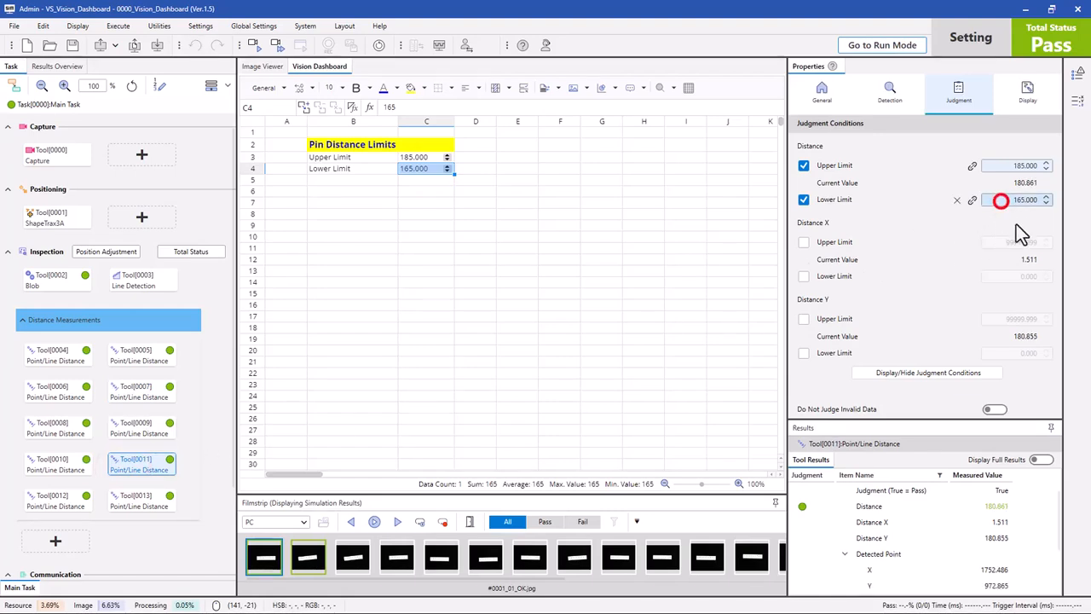
text(170)
click(1003, 201)
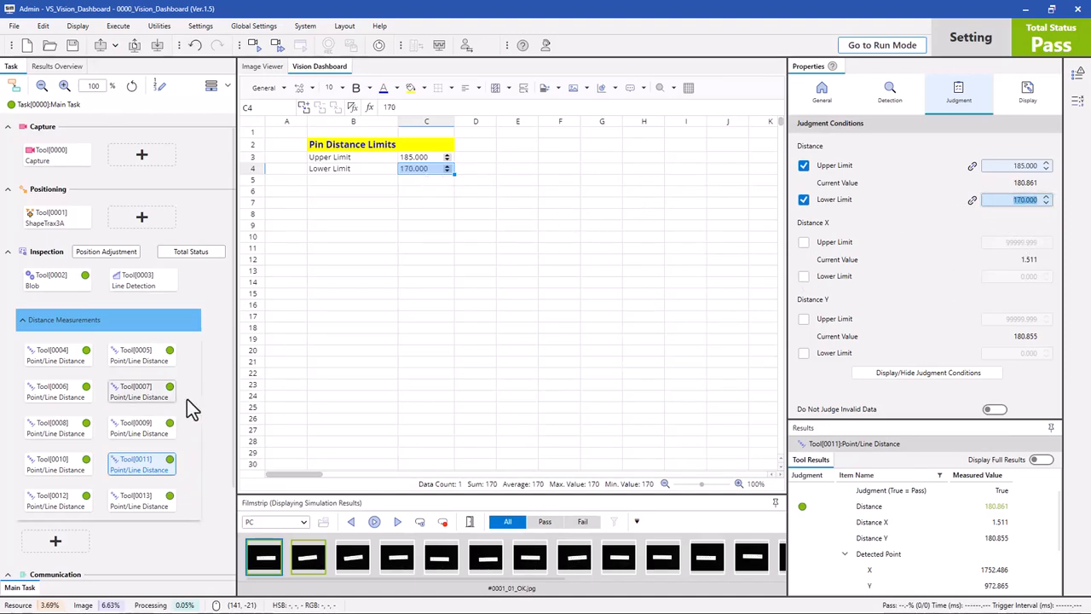
click(67, 358)
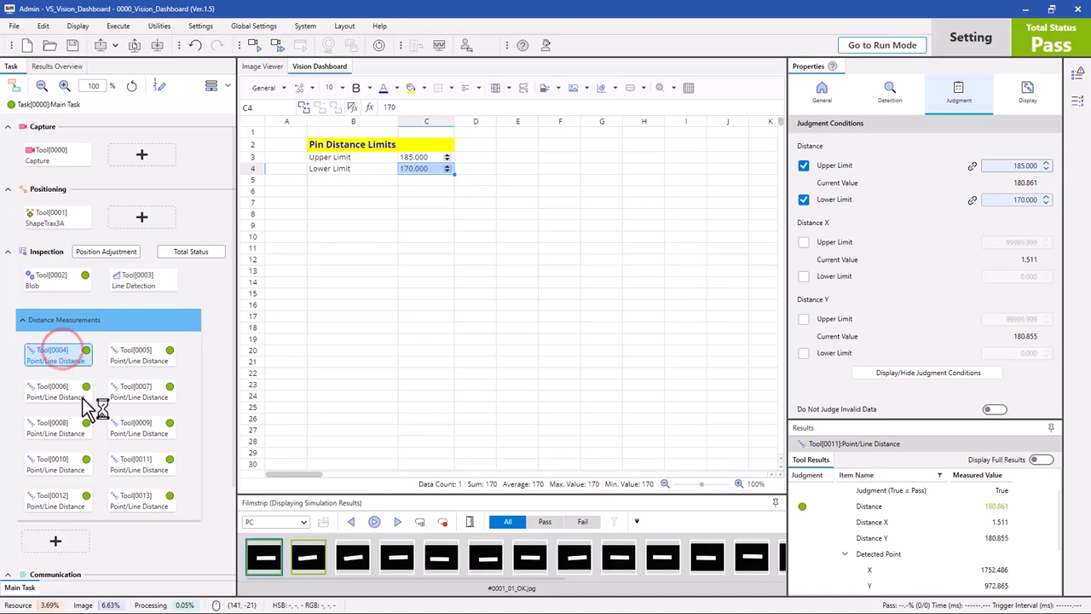
Step: Reduce the displayed decimals of the limit values in cells C3:C4 to one decimal place
click(418, 212)
drag(418, 157, 414, 179)
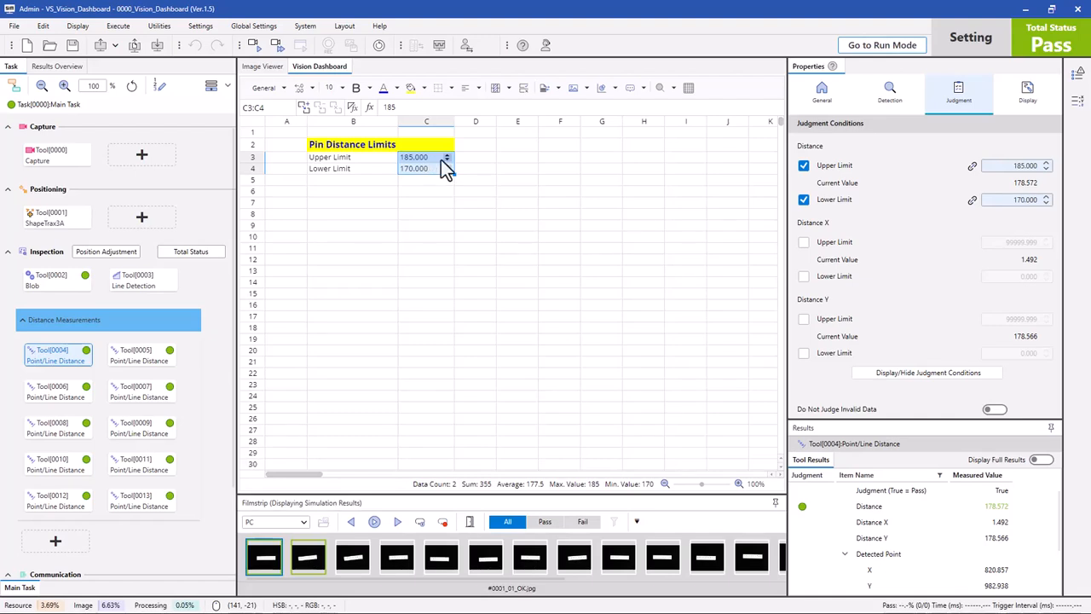
click(312, 87)
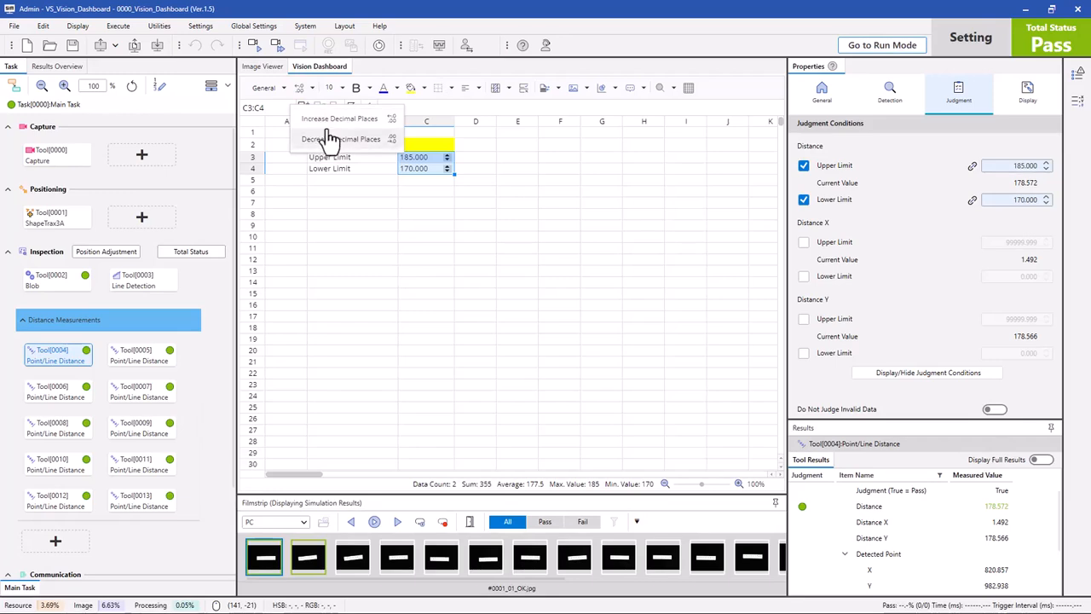
click(325, 119)
click(329, 140)
click(329, 141)
click(329, 141)
click(369, 180)
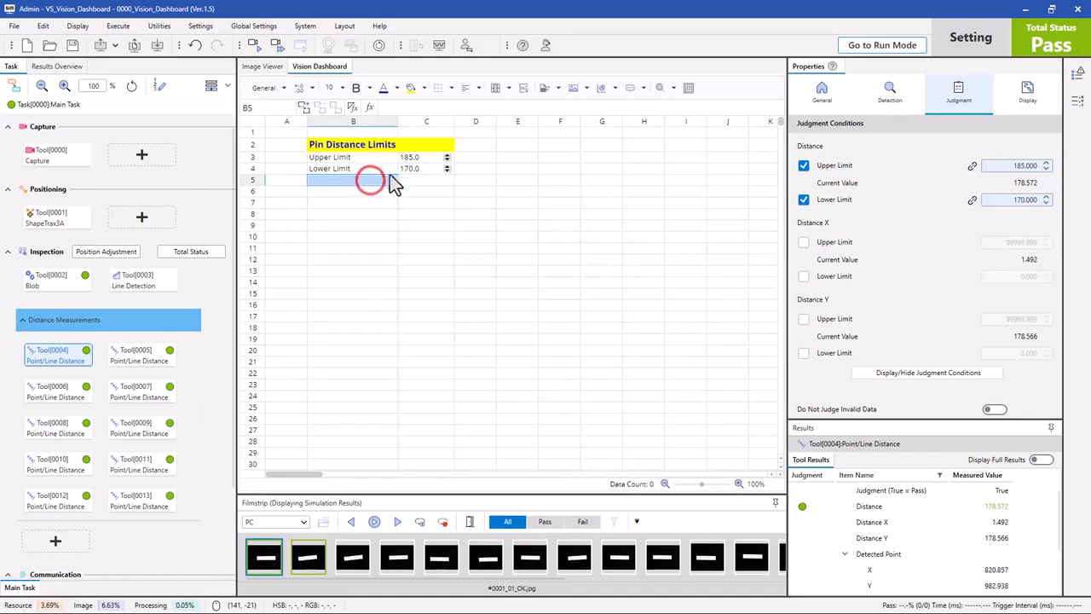
Step: Apply the Number format to the limit values in cells C3:C4 and display them with one decimal place
drag(414, 157, 413, 174)
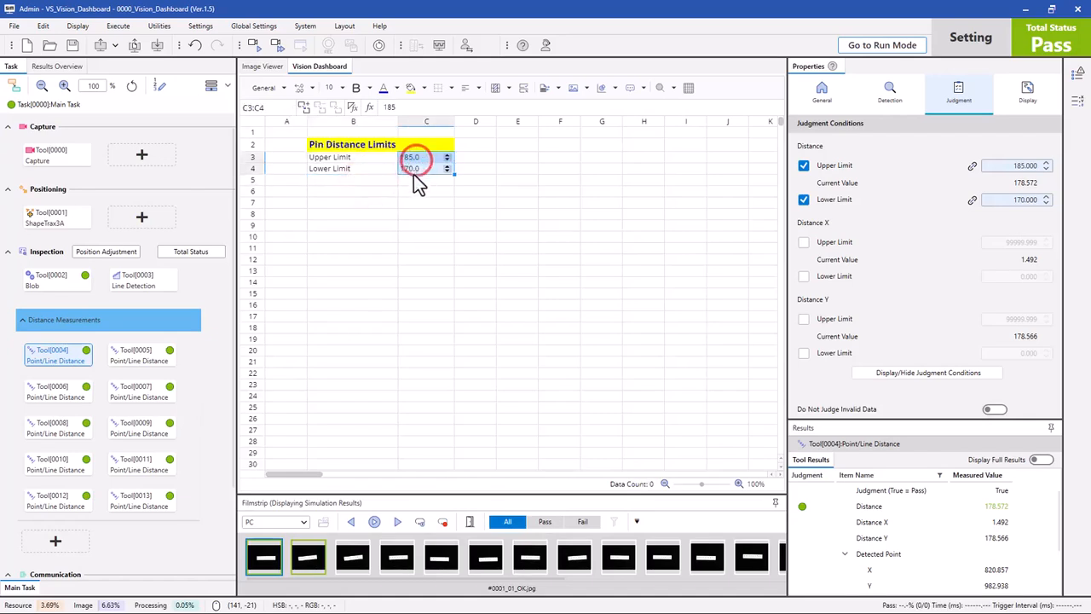
click(284, 88)
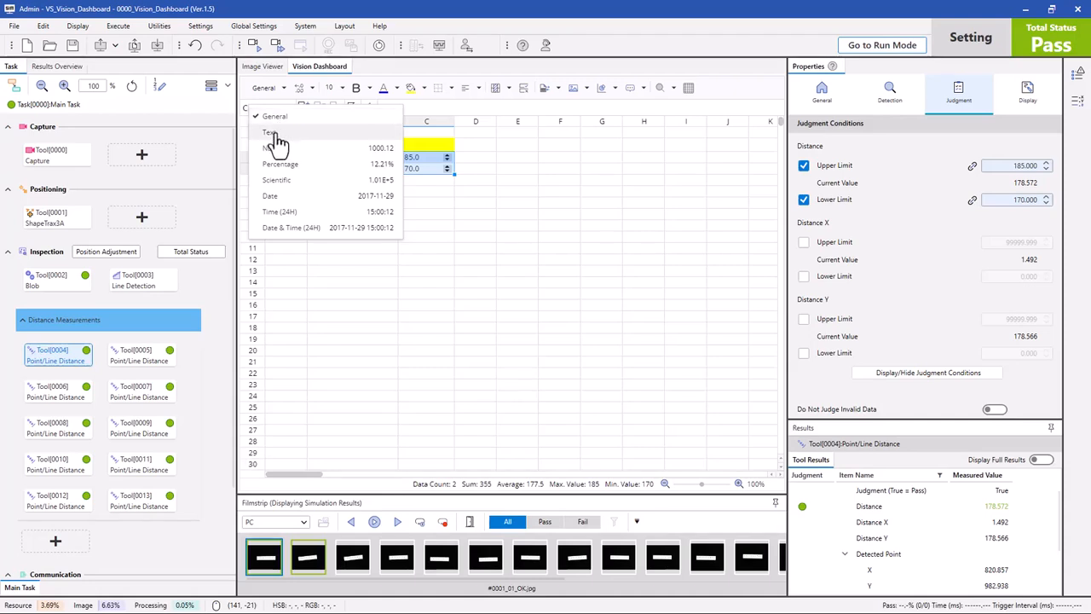
click(278, 149)
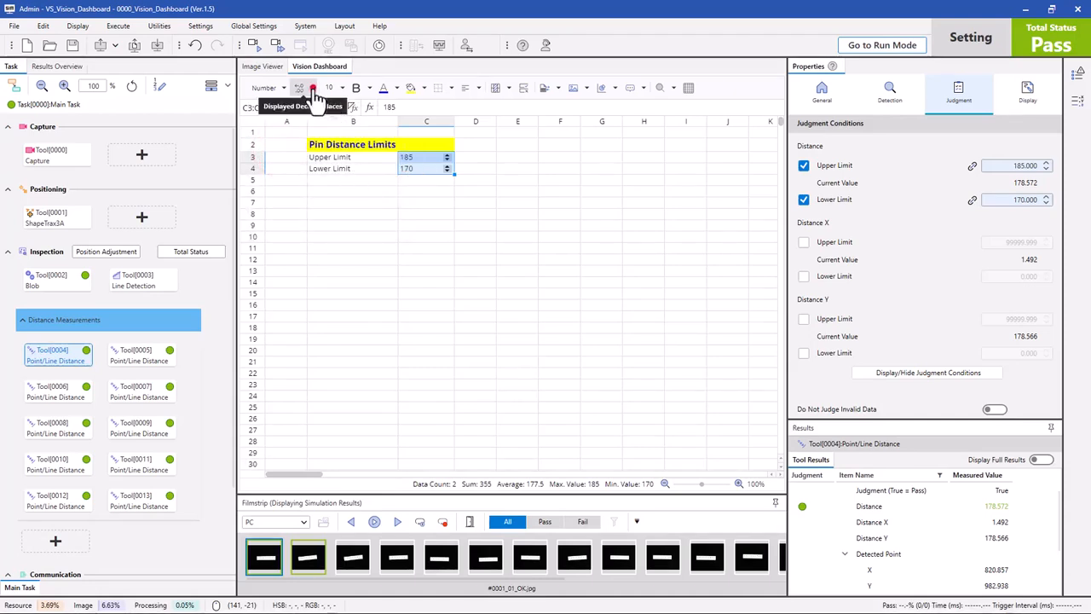
click(312, 88)
click(324, 124)
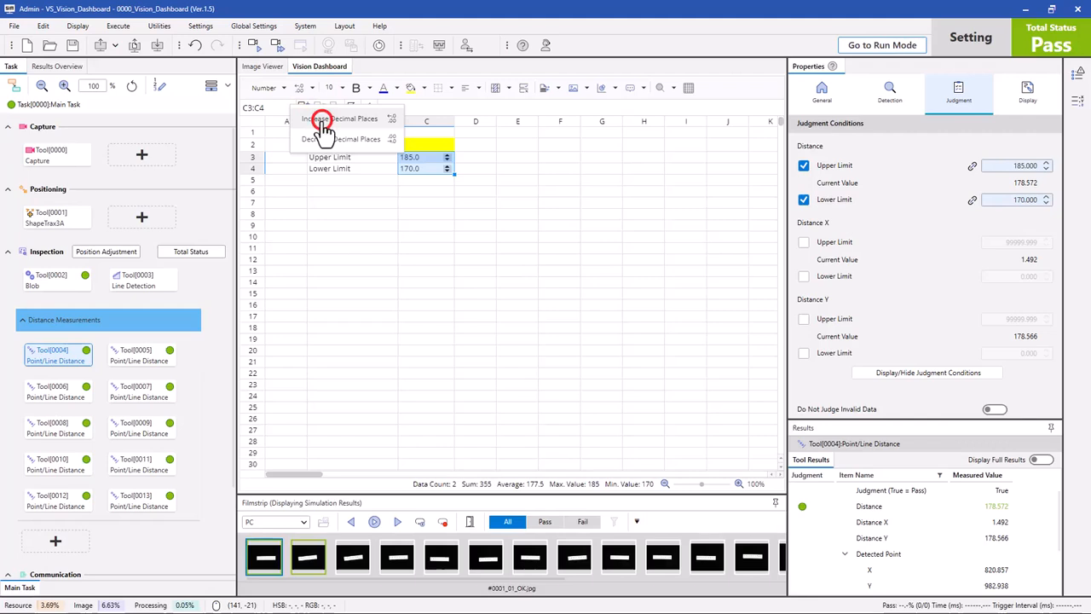
click(345, 198)
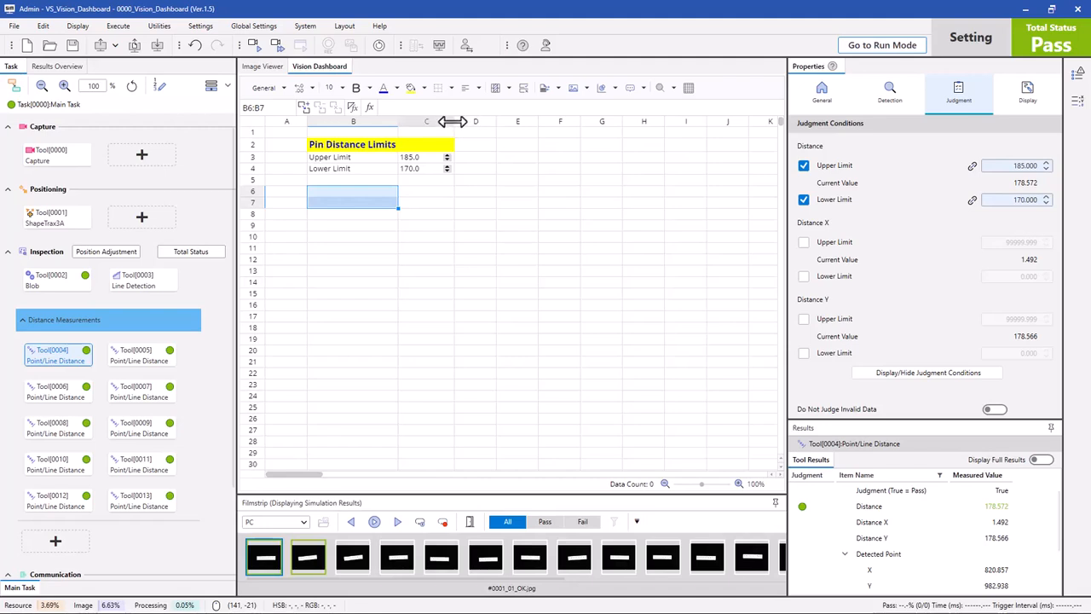
Step: Narrow column C of the dashboard to fit the limit values more closely
drag(451, 121, 438, 121)
drag(445, 225, 439, 226)
click(426, 213)
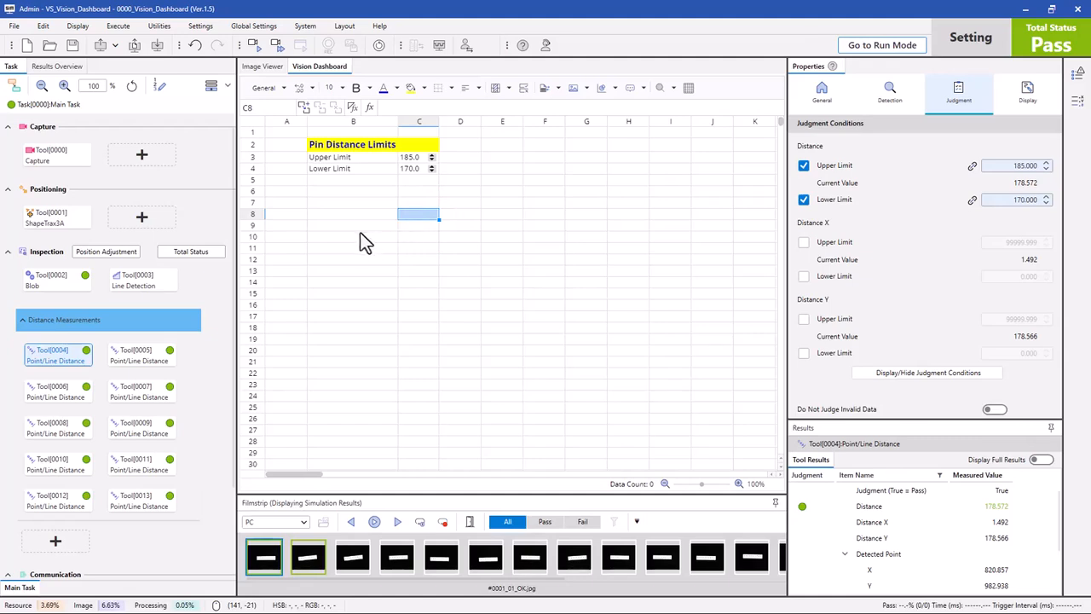
Step: Enter the heading "Part Location" in cell B6 of the dashboard
click(348, 194)
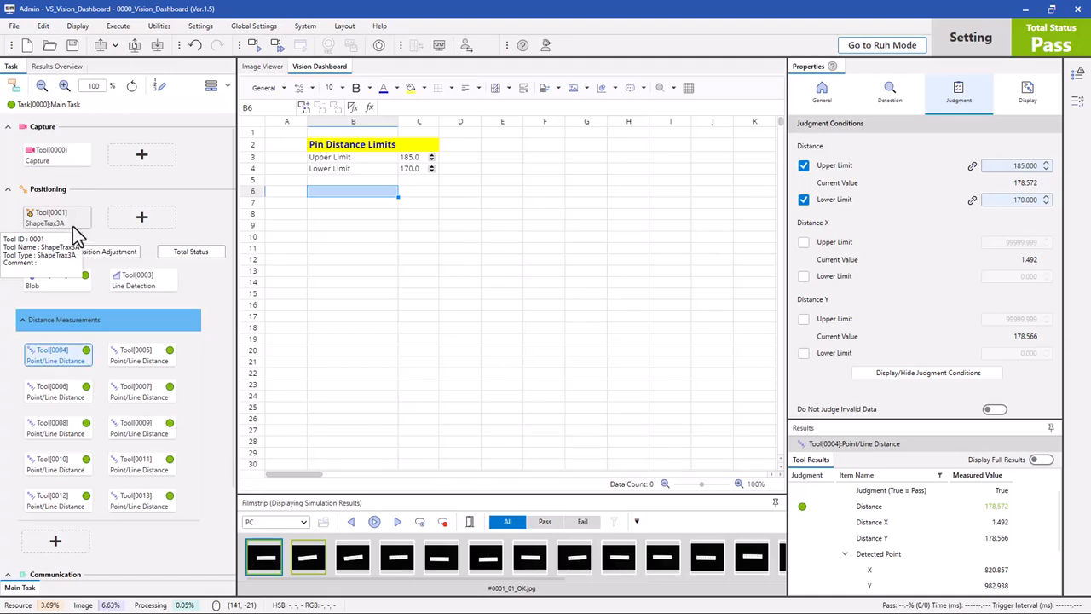
click(327, 203)
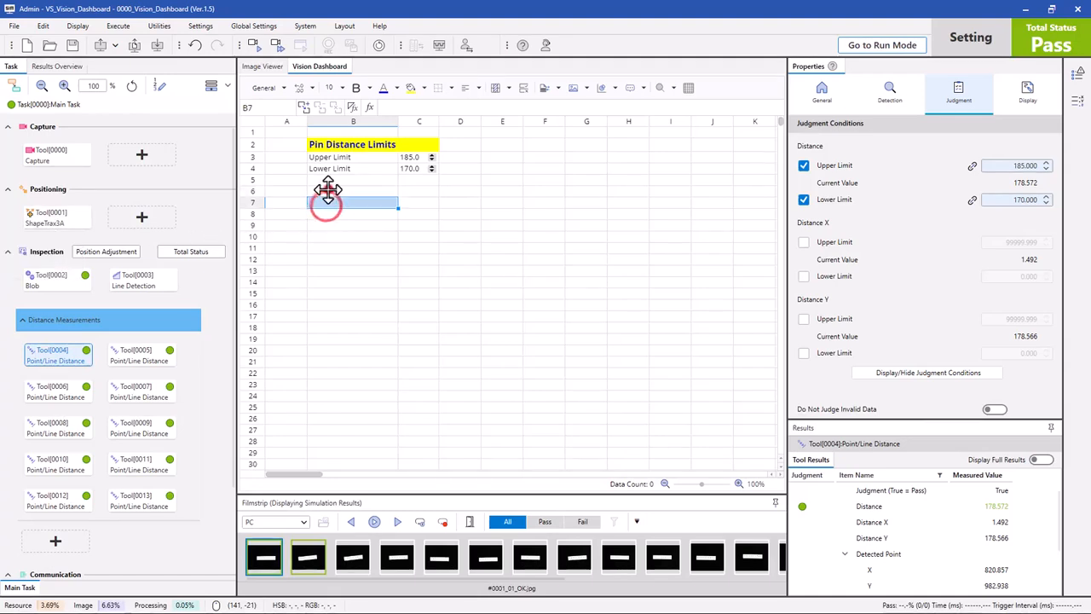
click(329, 192)
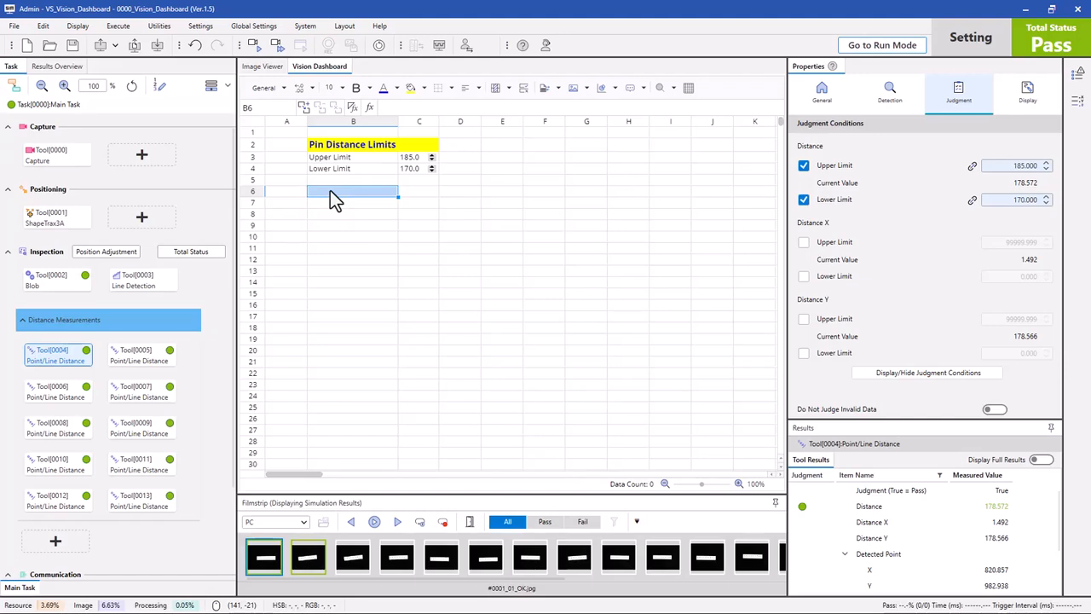
text(Par)
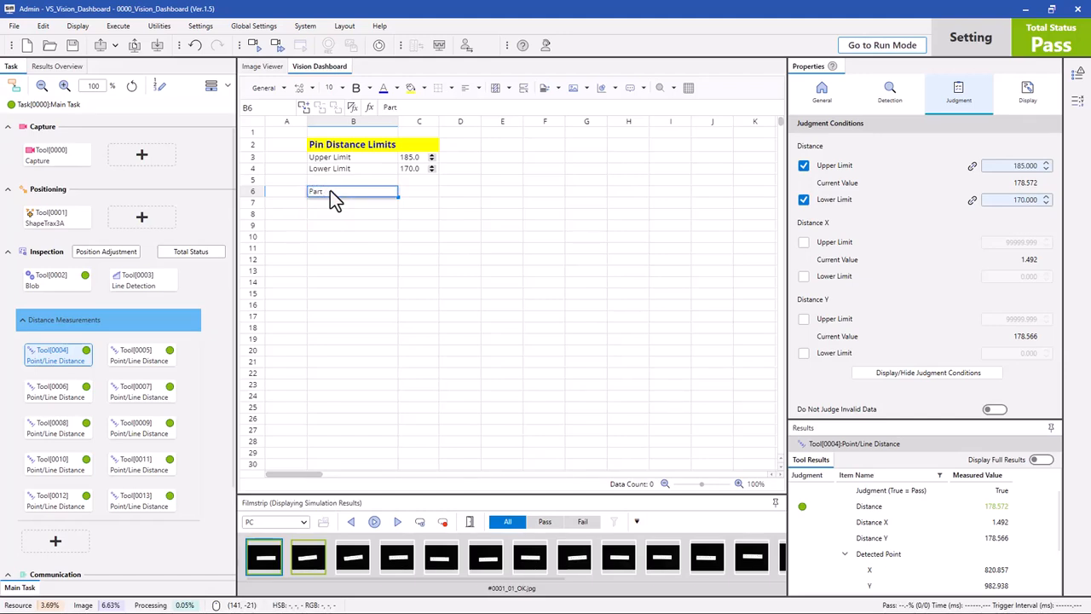
text(t Location)
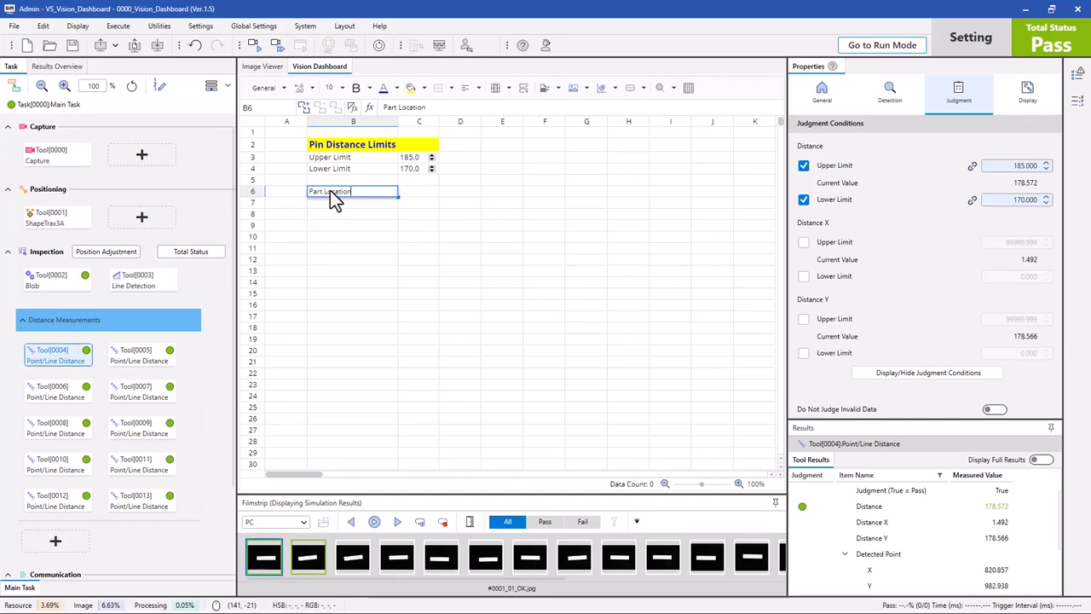
click(379, 203)
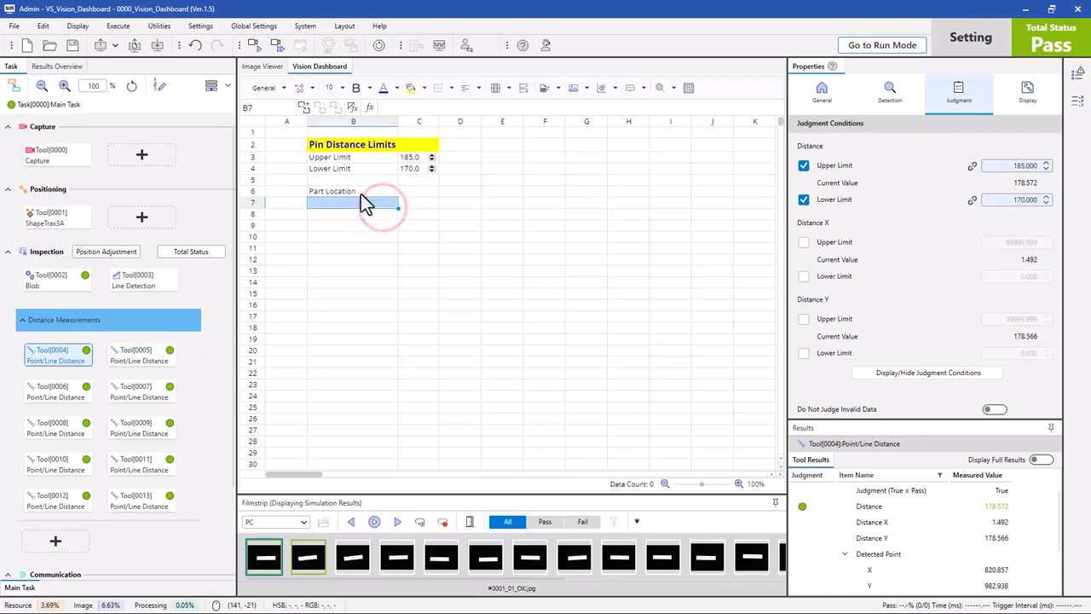
click(361, 191)
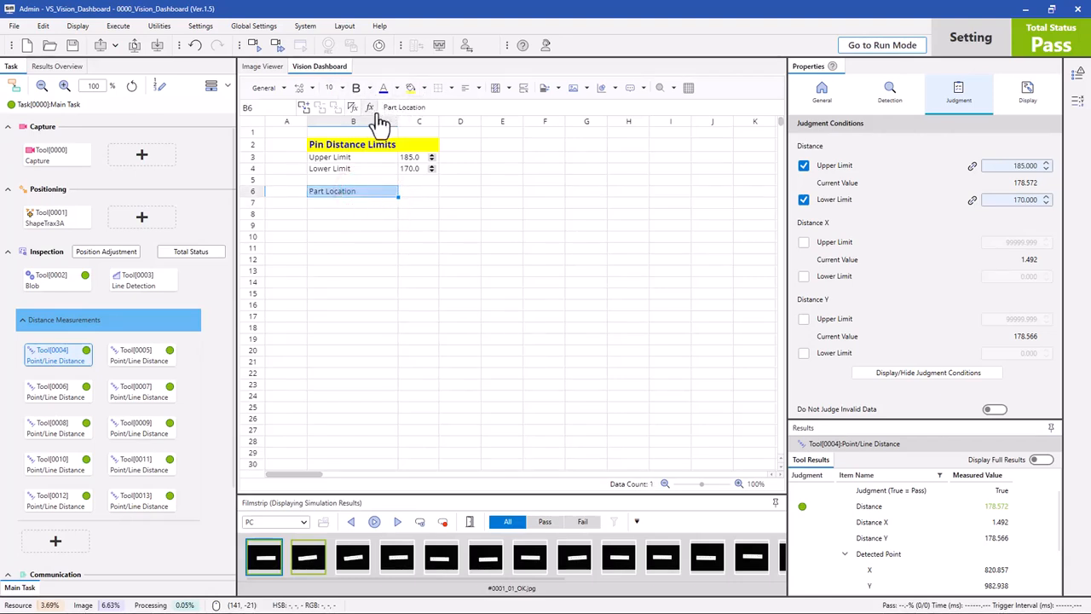
Step: Insert the Position X, Position Y and Angle results of Tool[0001] into the dashboard, starting at cell B7
click(373, 203)
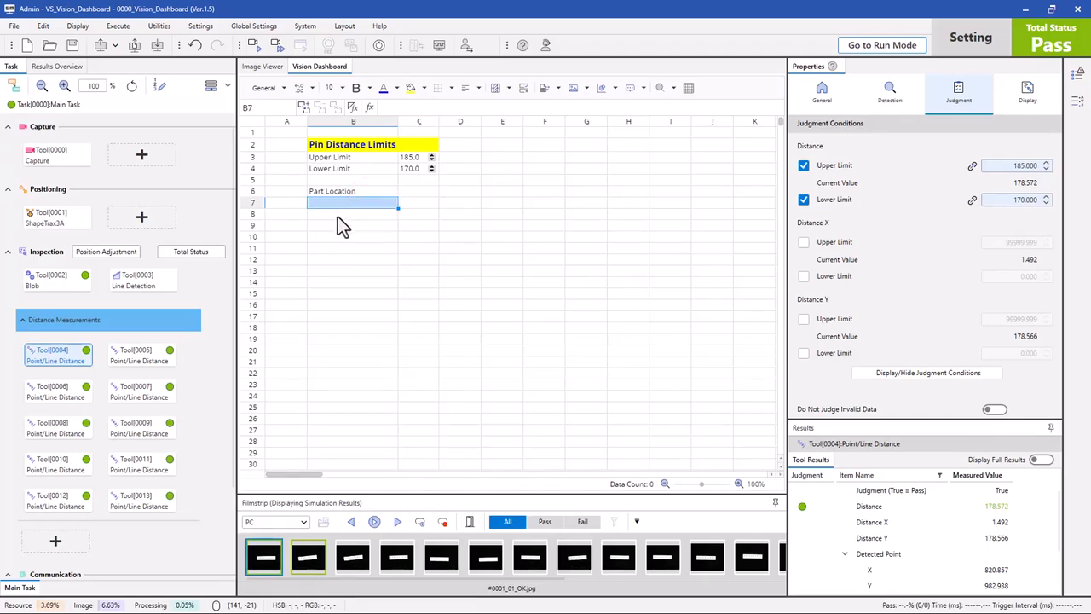
click(50, 217)
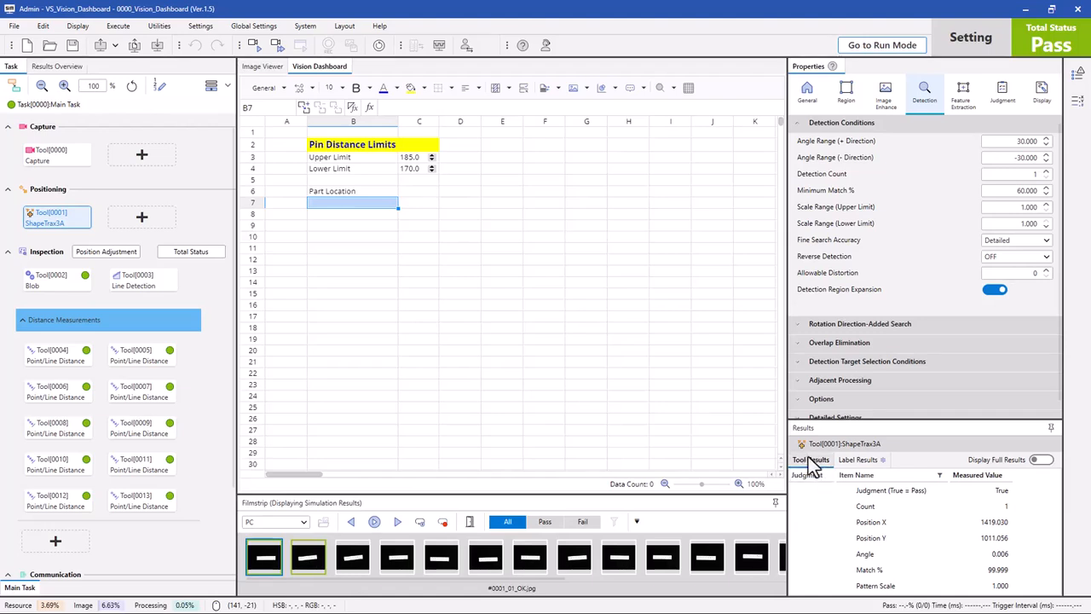
click(882, 522)
drag(884, 524, 885, 556)
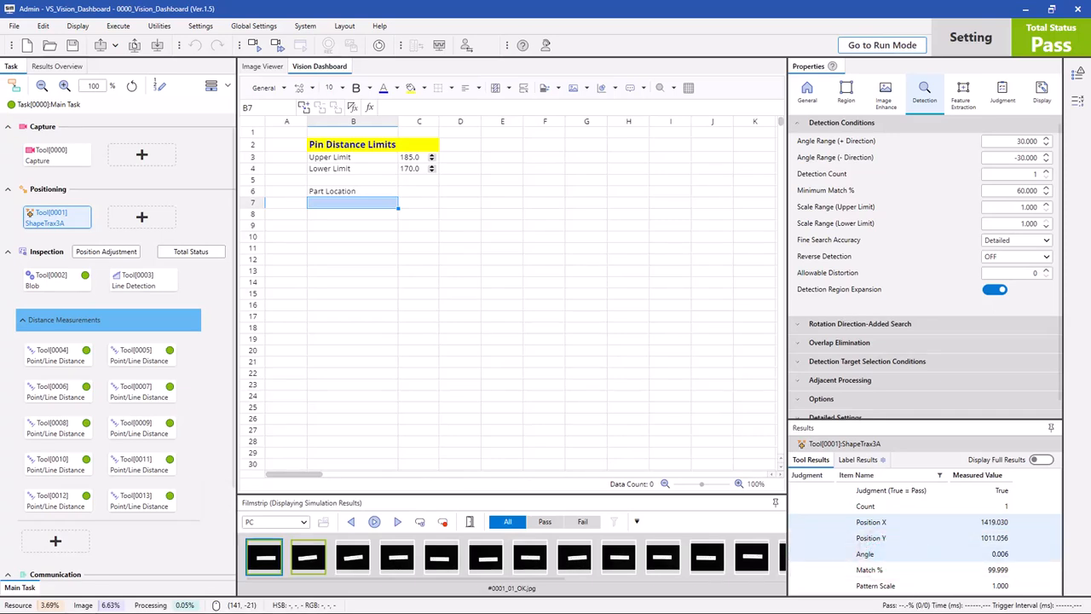
drag(877, 523, 338, 202)
drag(825, 520, 354, 201)
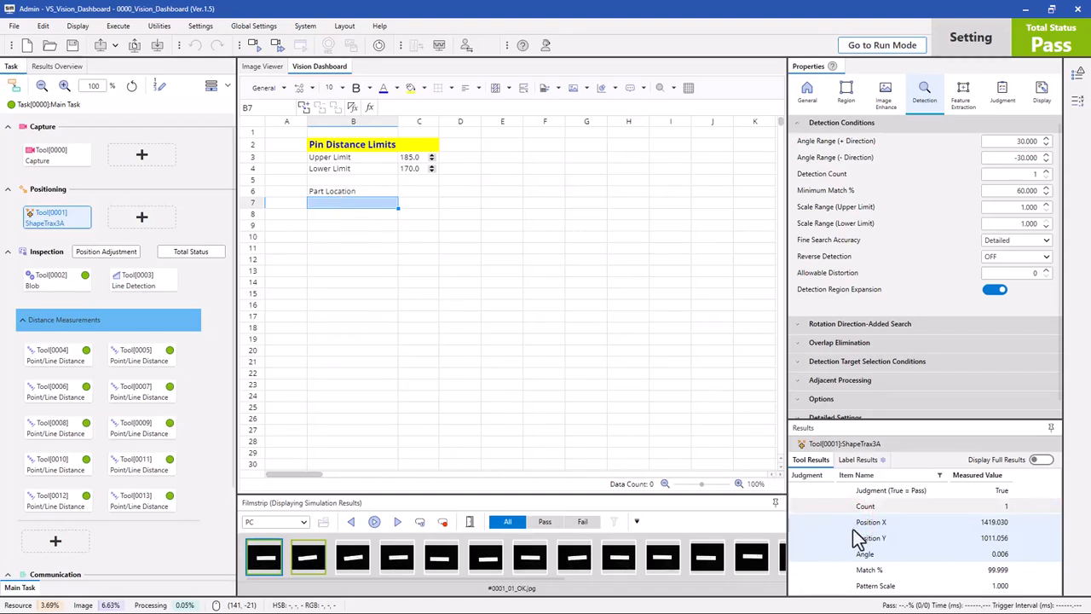
drag(868, 530, 348, 202)
click(377, 251)
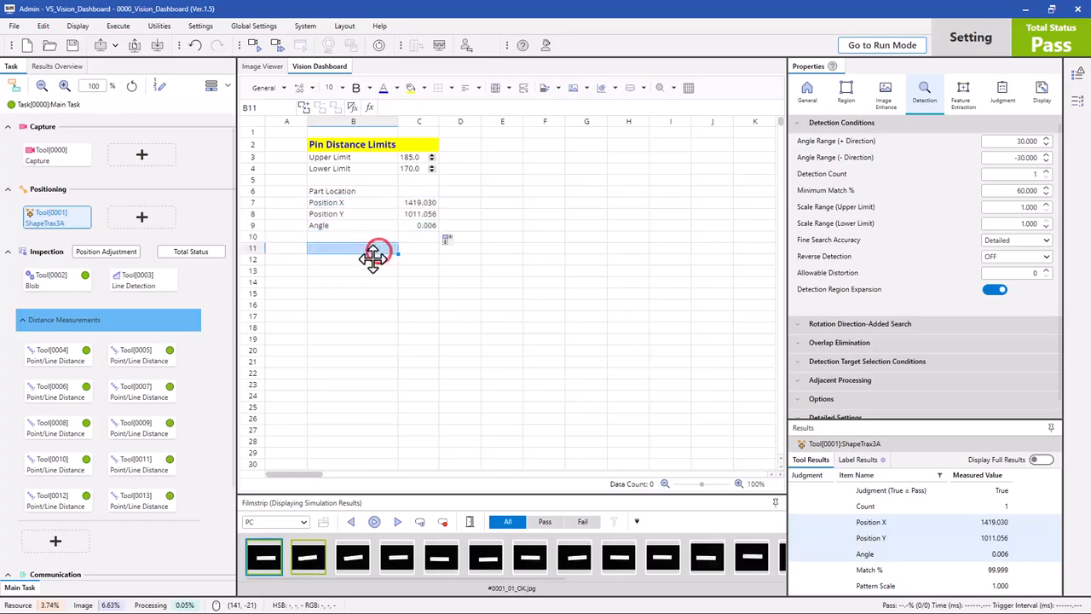
Step: Format the "Part Location" heading in cell B6 as bold with font size 12
click(362, 191)
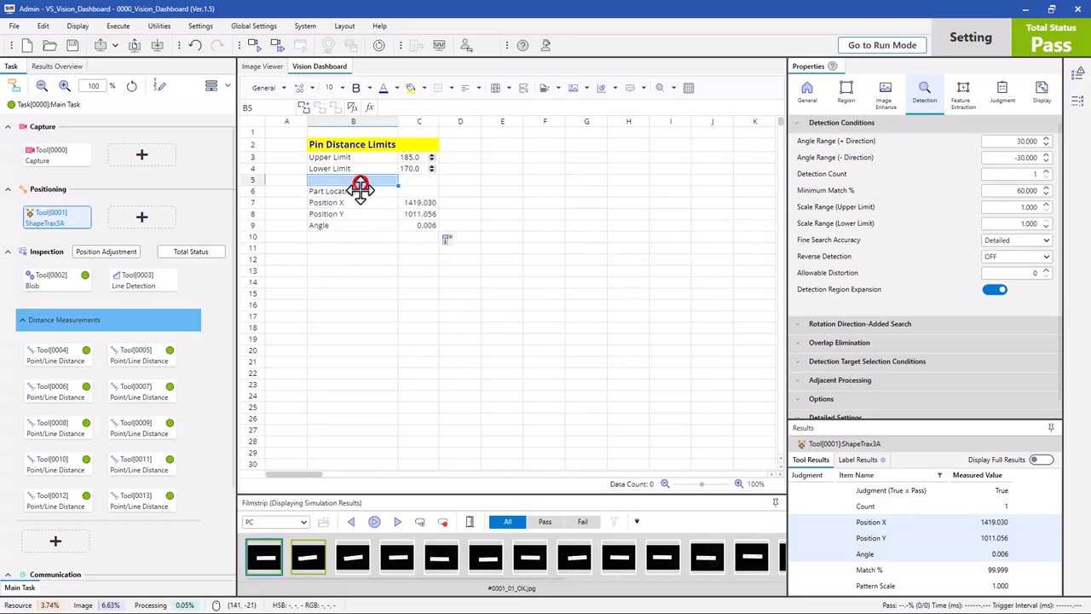
click(357, 87)
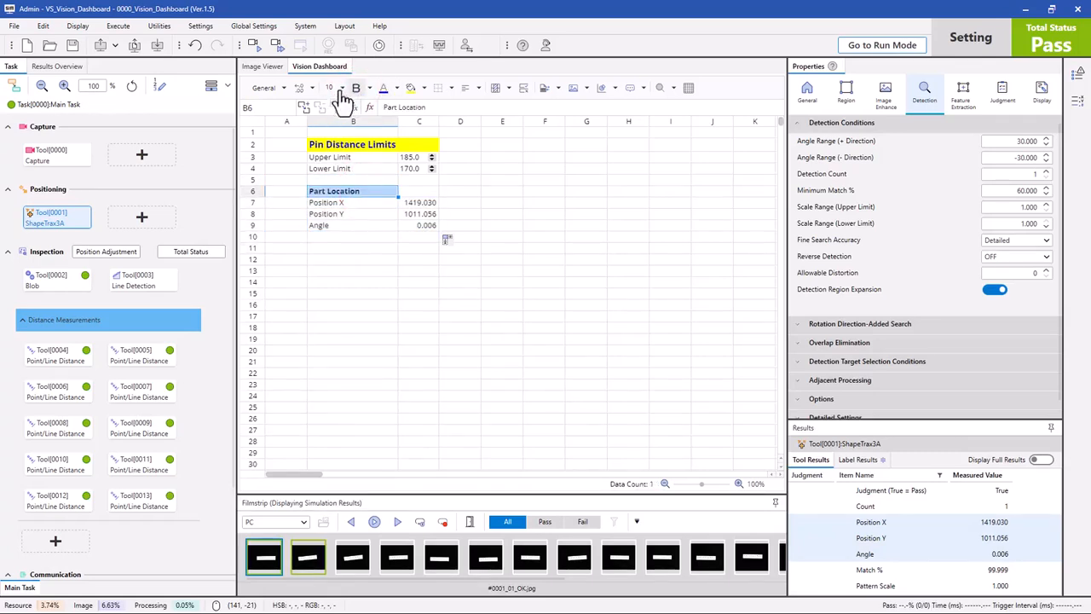
click(344, 87)
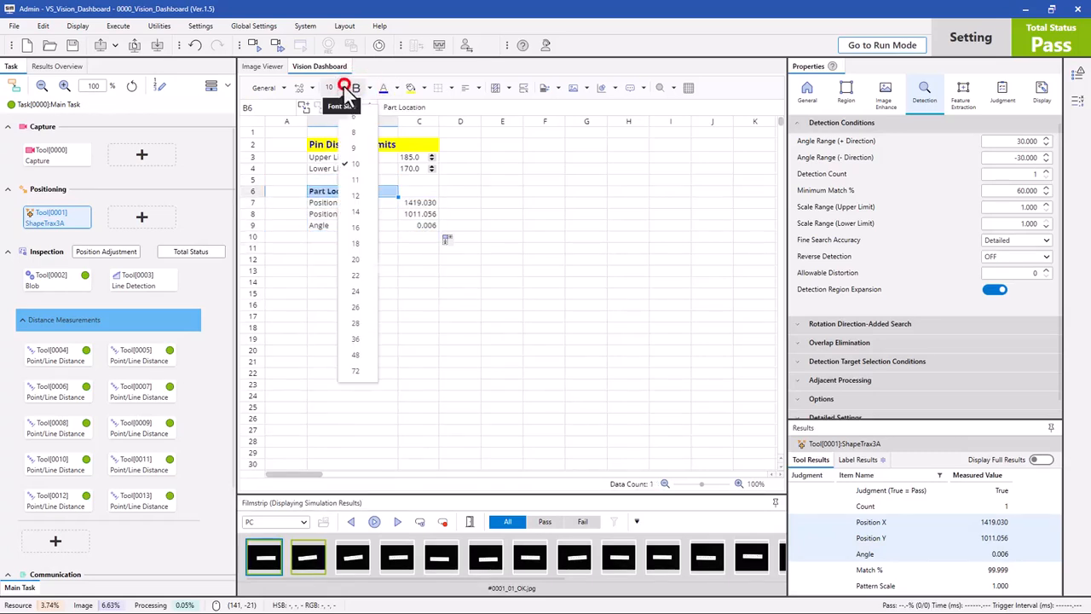
click(355, 195)
click(358, 246)
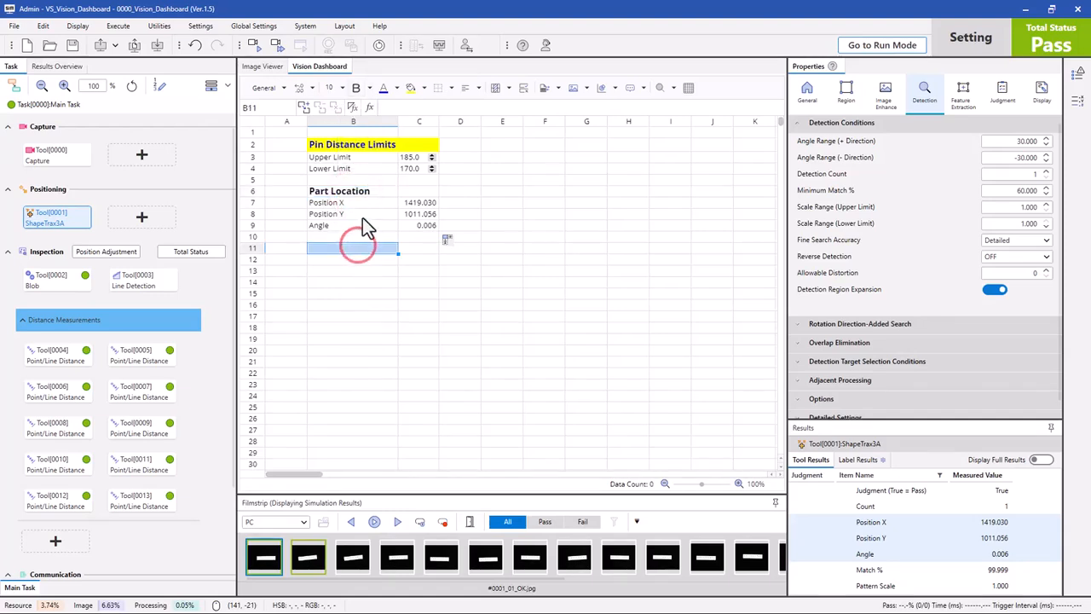
click(363, 214)
click(374, 293)
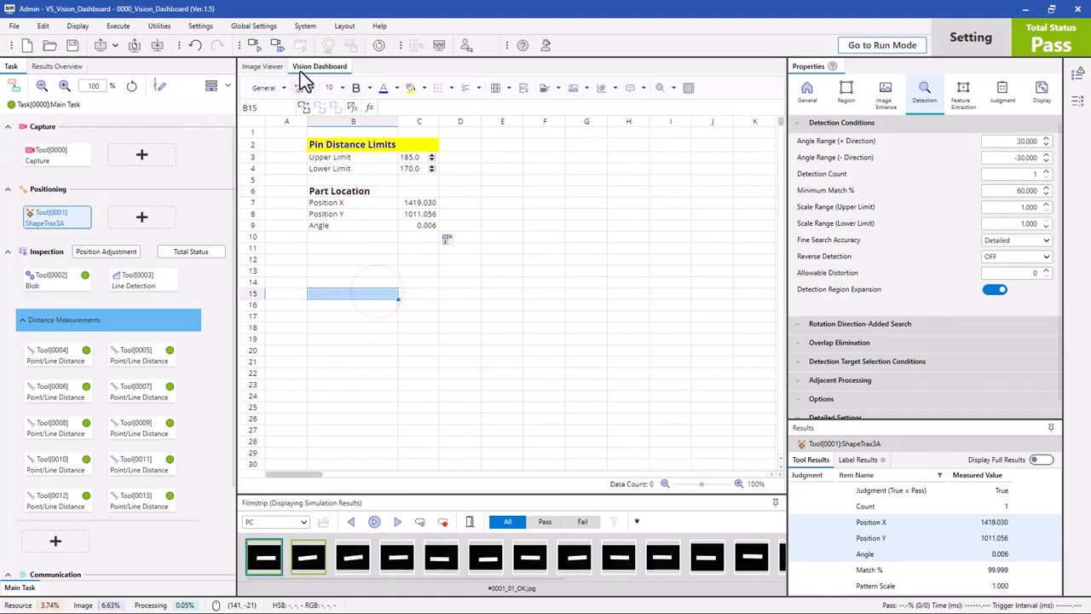
Step: Step through the filmstrip images up to #0006_06_OK.jpg and check the Part Location values on the dashboard
click(396, 522)
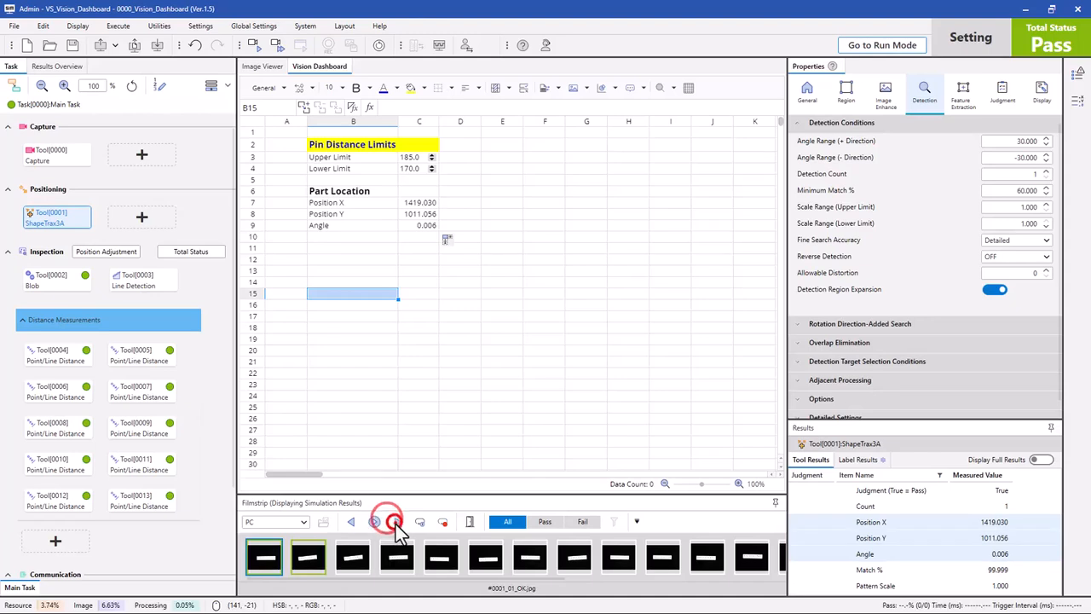
click(395, 522)
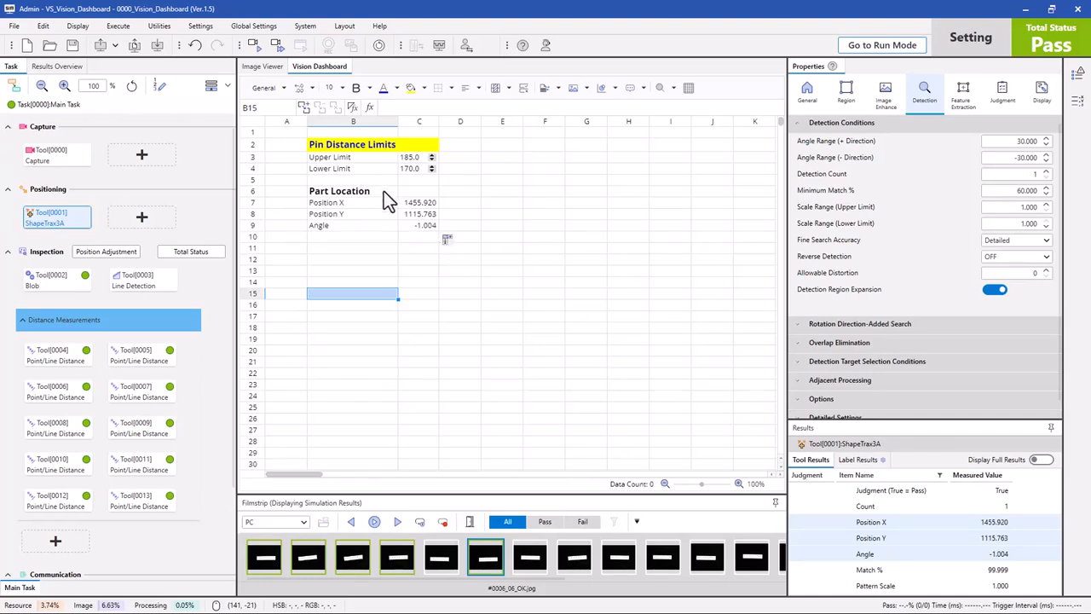
drag(375, 146, 416, 158)
click(353, 212)
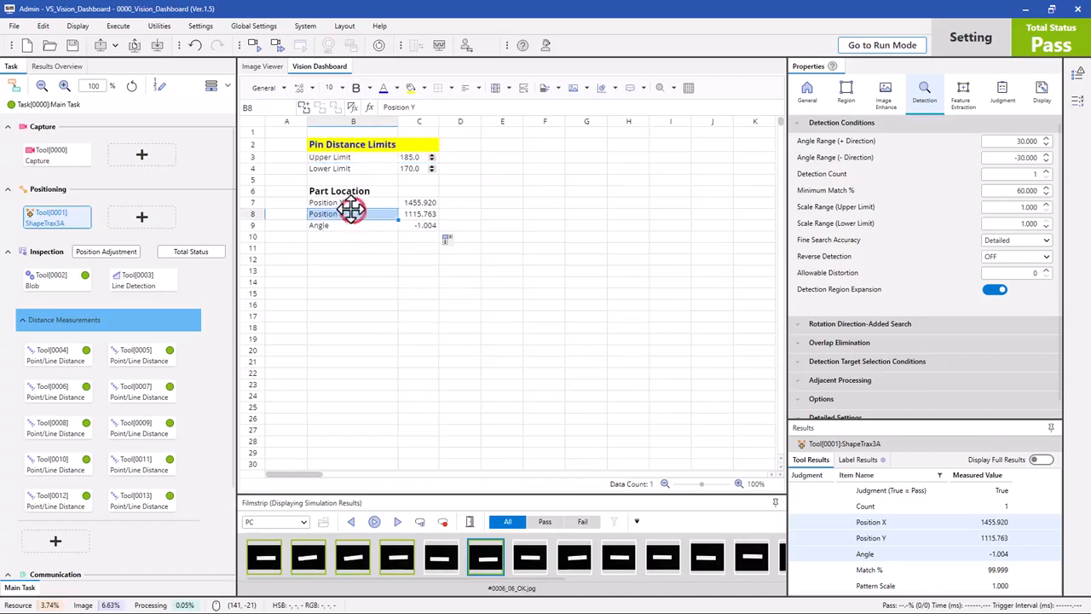
Step: Apply an outside border to the "Pin Distance Limits" heading across cells B2:C2
drag(335, 143, 409, 152)
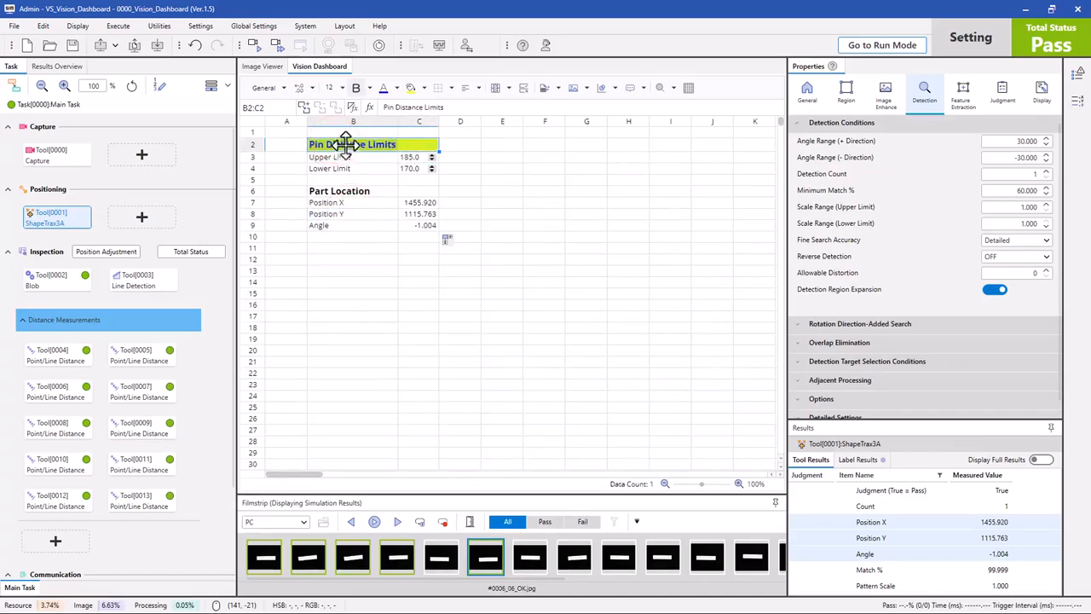
click(451, 87)
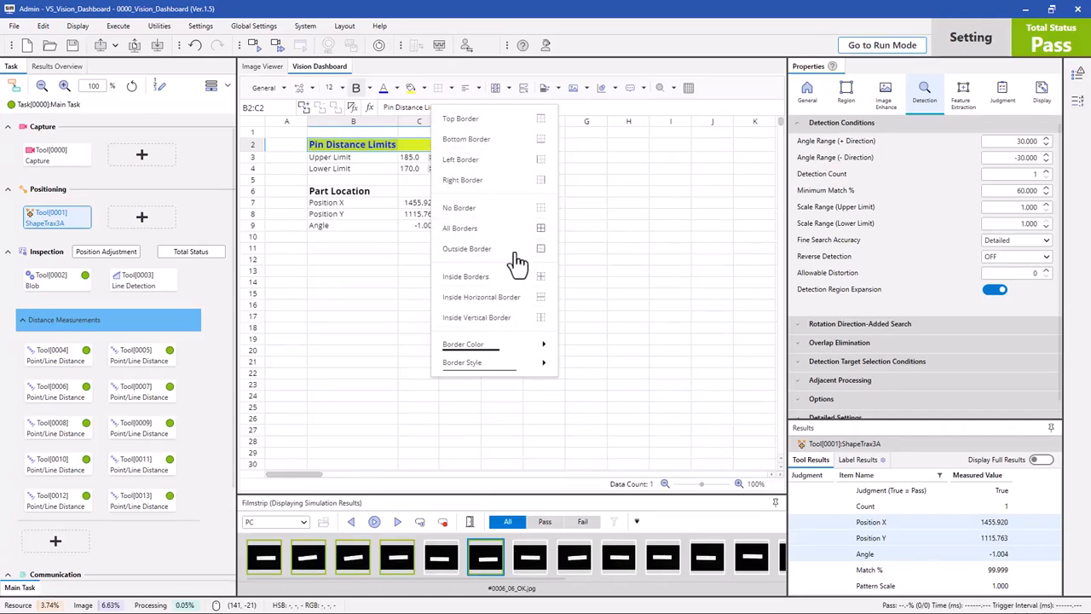
mouse_move(493, 358)
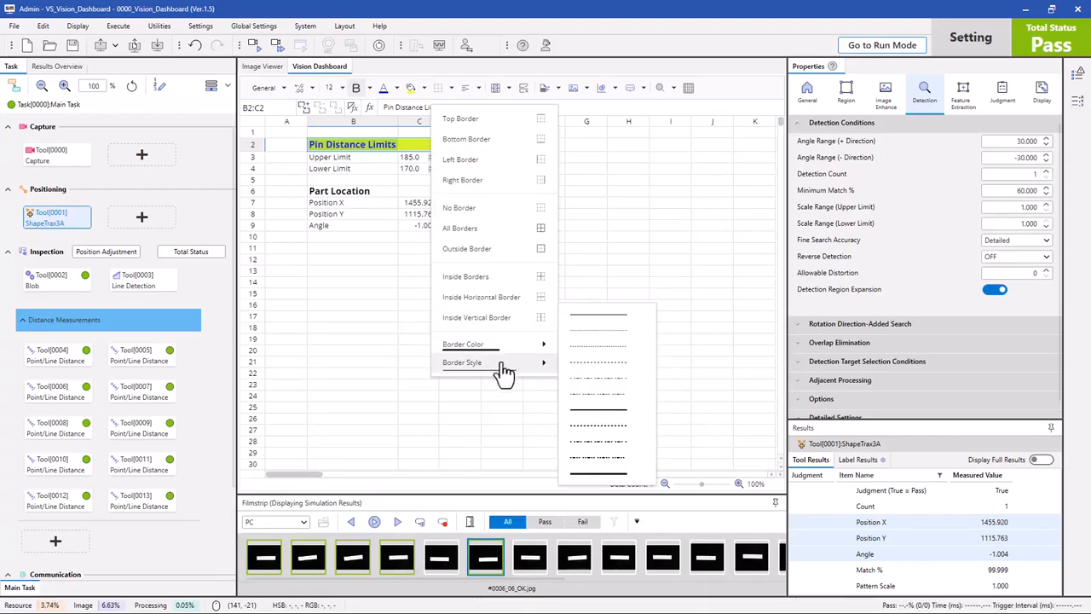
click(492, 248)
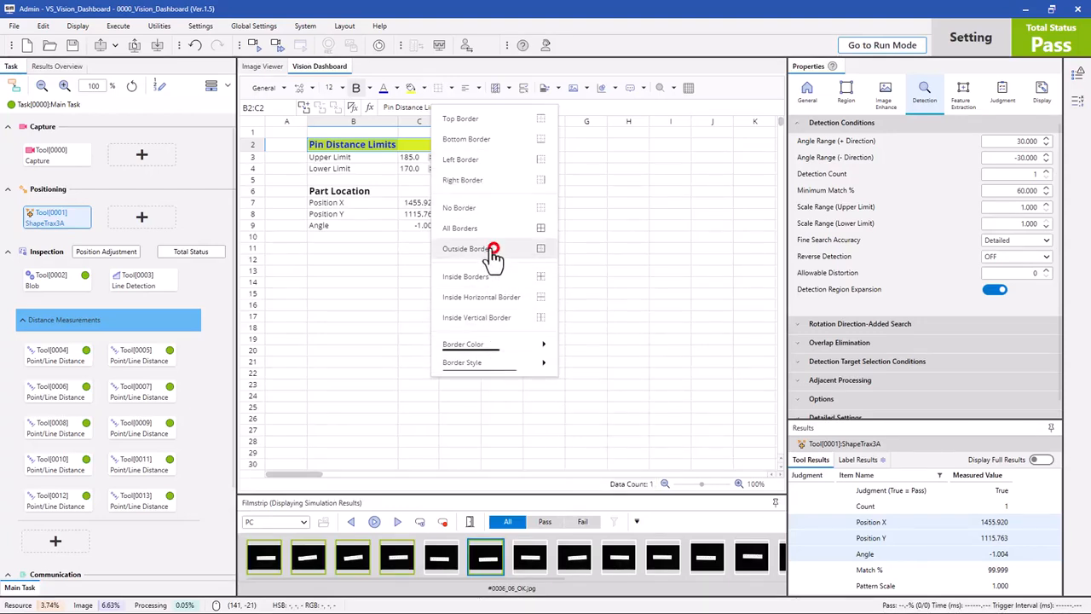
Step: Apply all borders to the Upper Limit and Lower Limit rows in cells B3:C4
click(371, 156)
click(368, 180)
drag(366, 157, 418, 168)
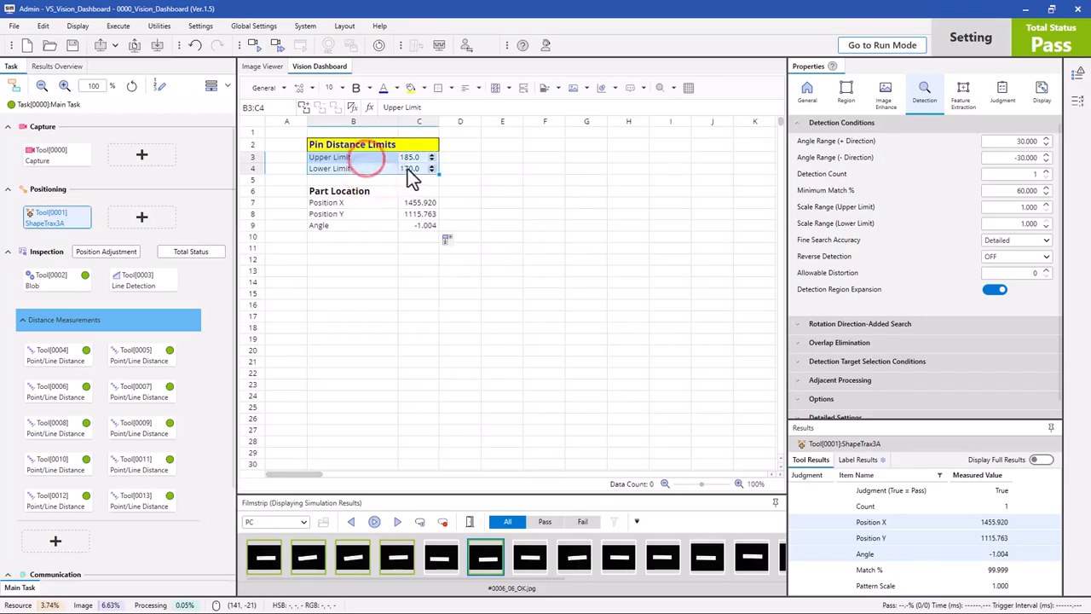
click(451, 88)
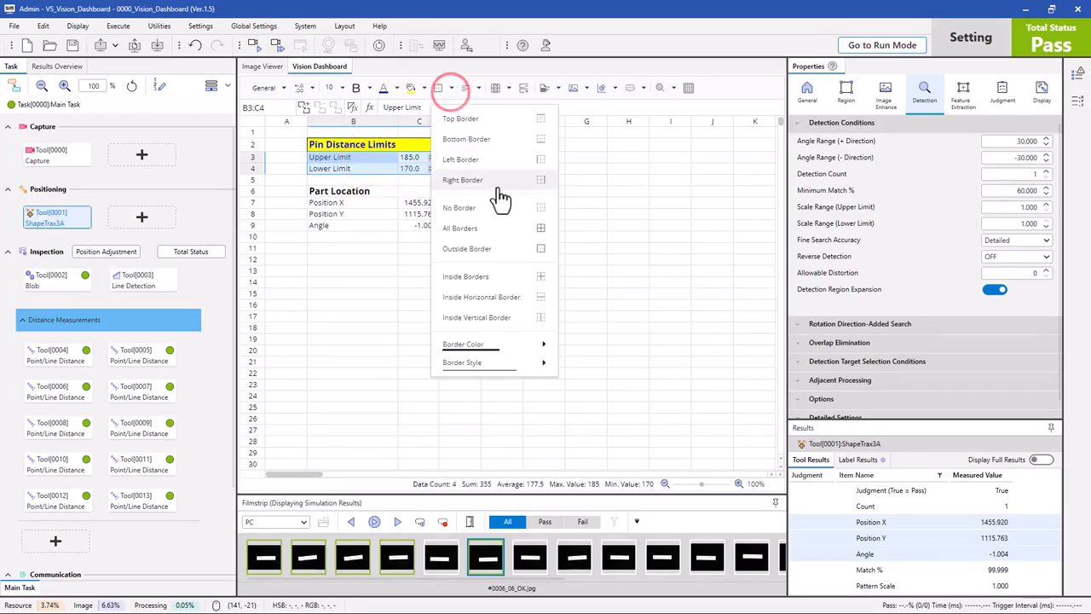
click(532, 225)
click(384, 258)
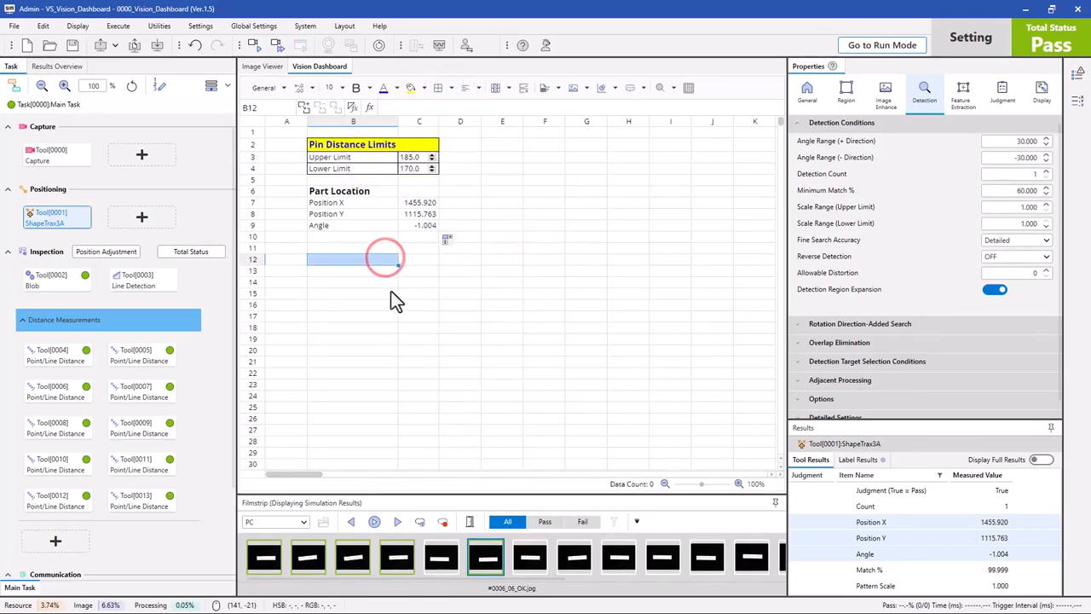
Step: Apply an outside border to the "Part Location" heading across cells B6:C6
click(349, 190)
drag(389, 193, 404, 194)
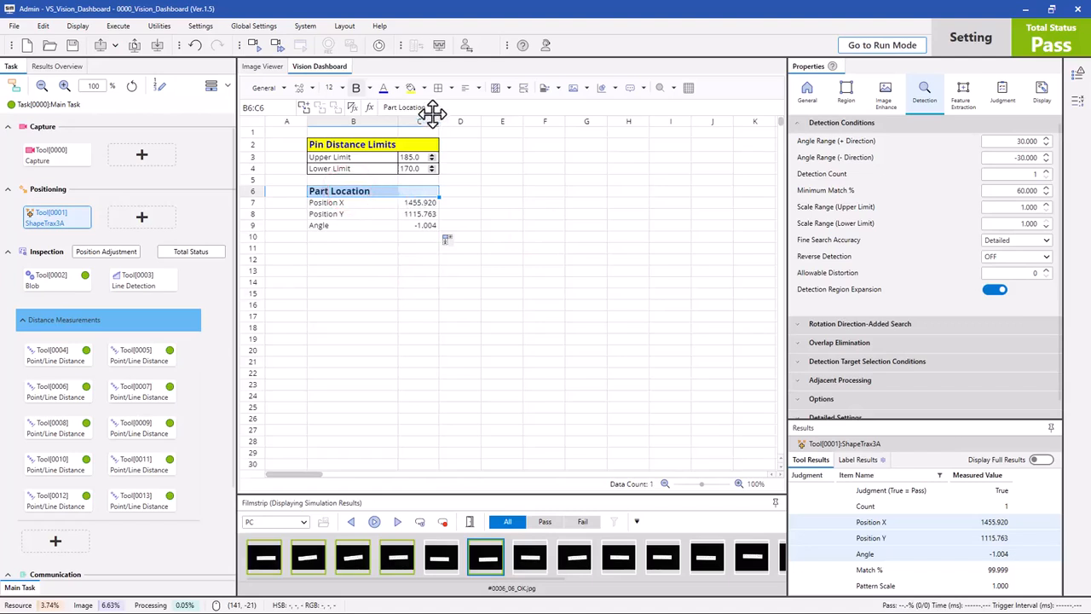
click(451, 88)
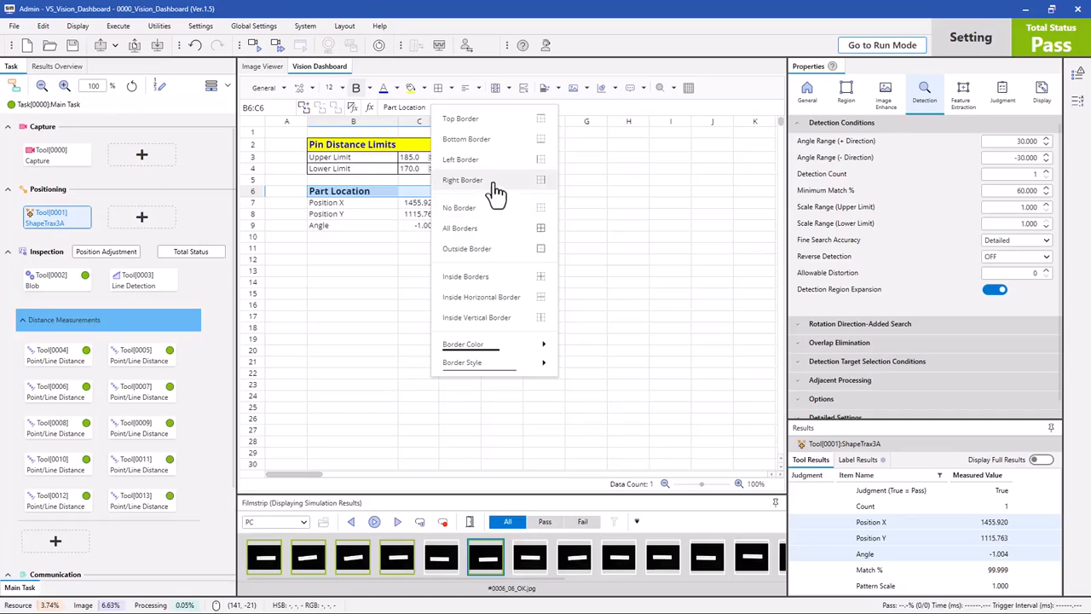
click(495, 248)
click(344, 264)
Step: Apply all borders to the Position X, Position Y and Angle rows in cells B7:C9
click(361, 214)
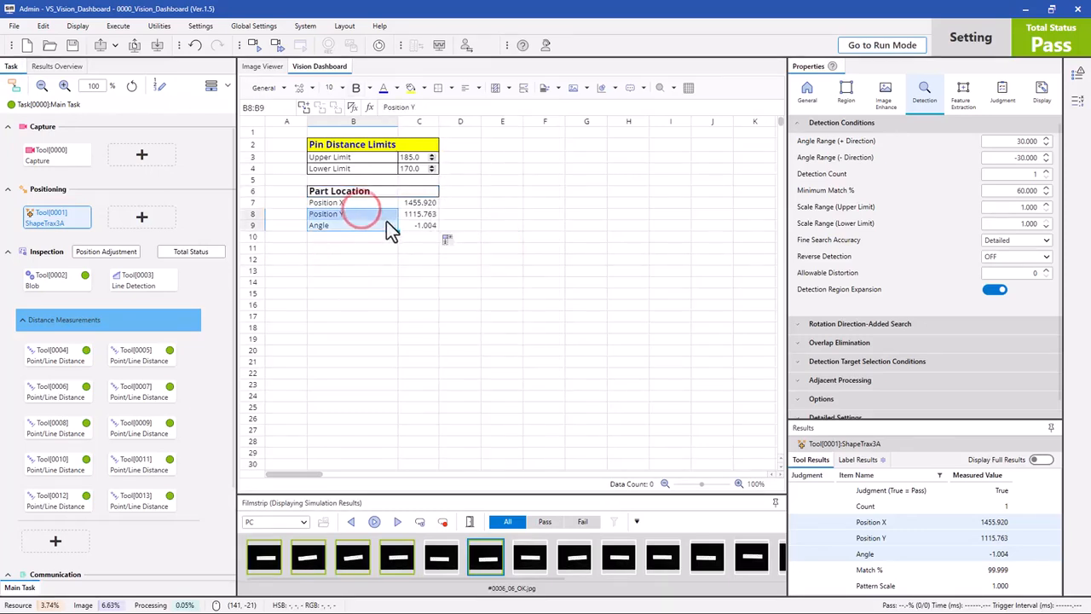
drag(375, 202, 407, 226)
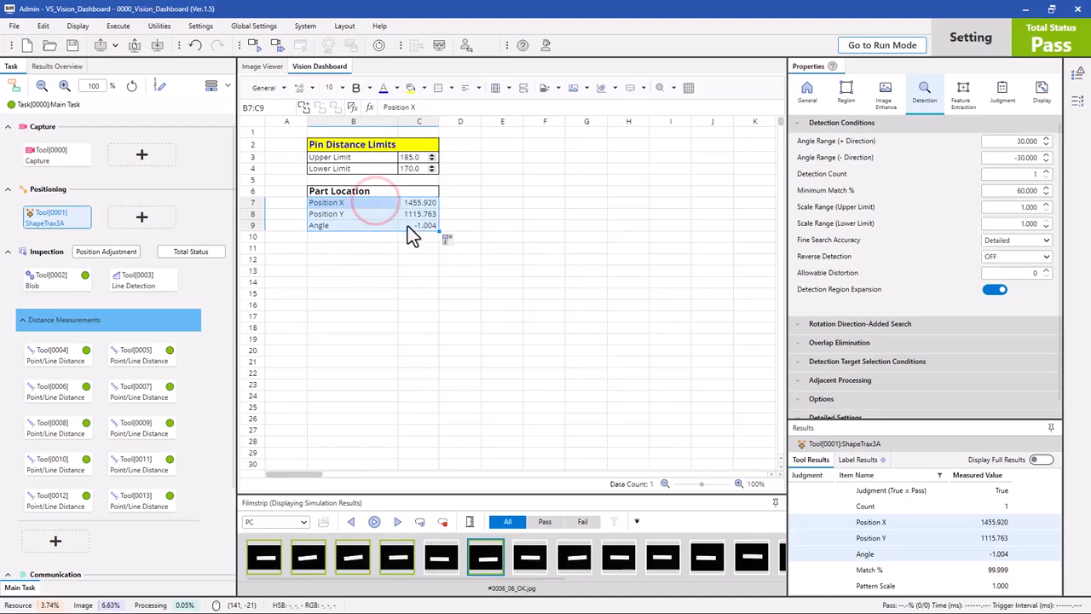
click(451, 87)
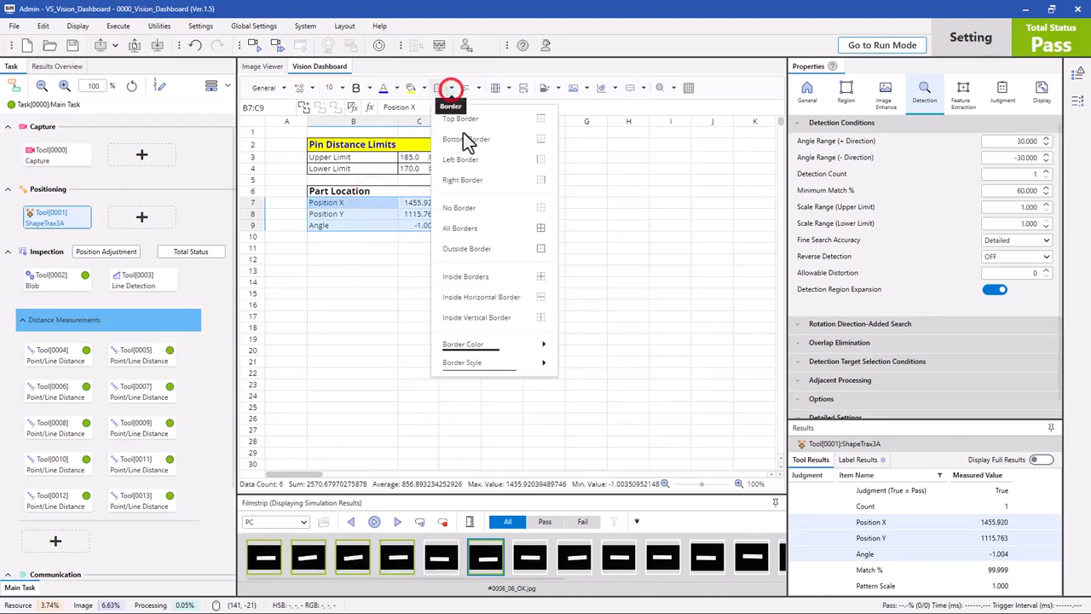
click(484, 231)
click(370, 248)
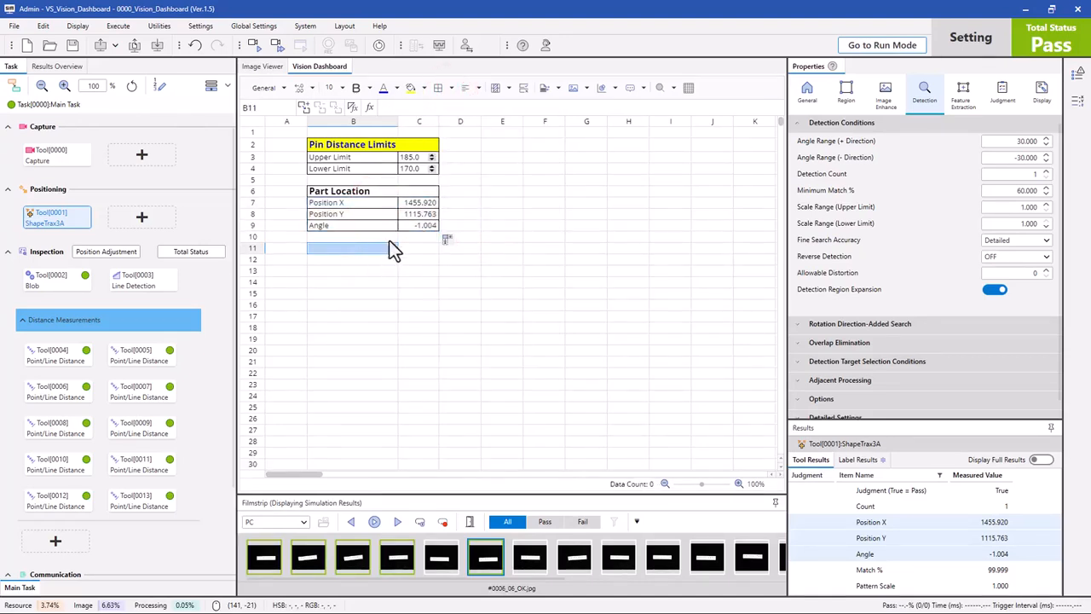
Step: Fill the "Part Location" heading cells B6:C6 with light blue
click(378, 193)
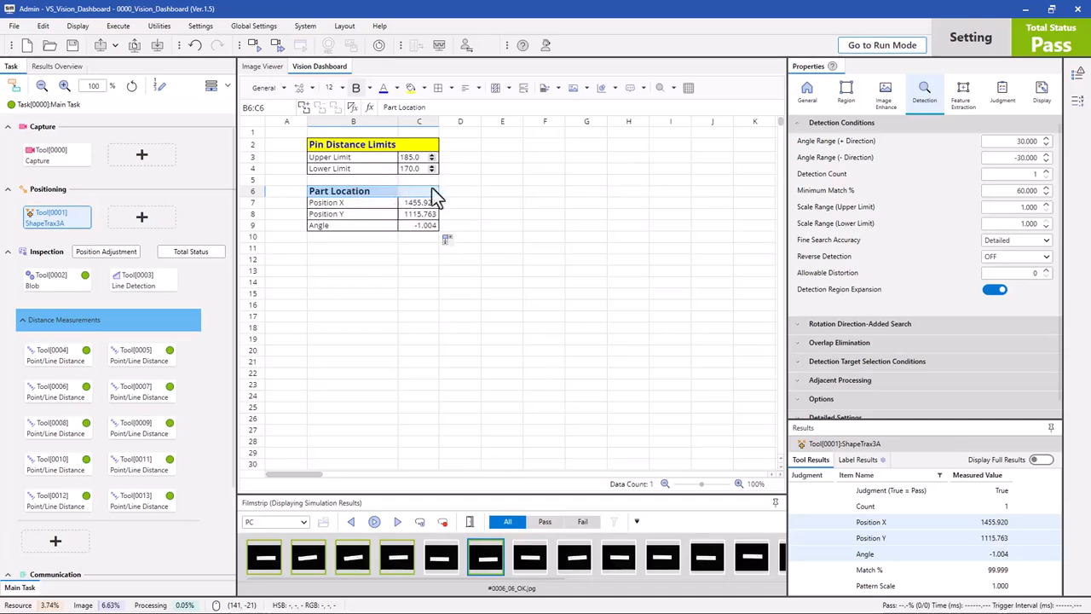
click(423, 88)
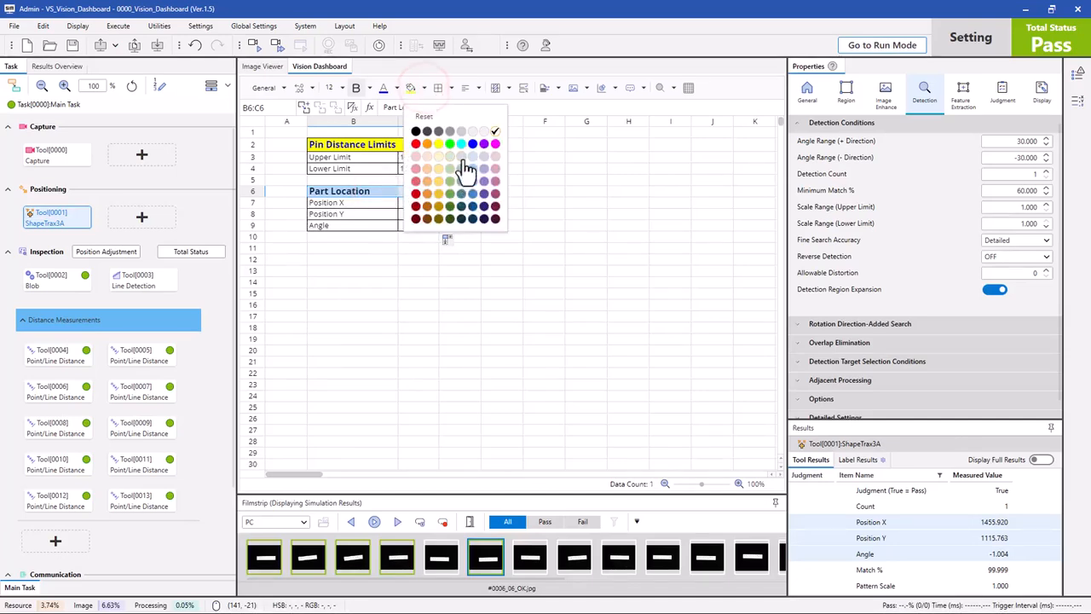
click(472, 160)
click(362, 306)
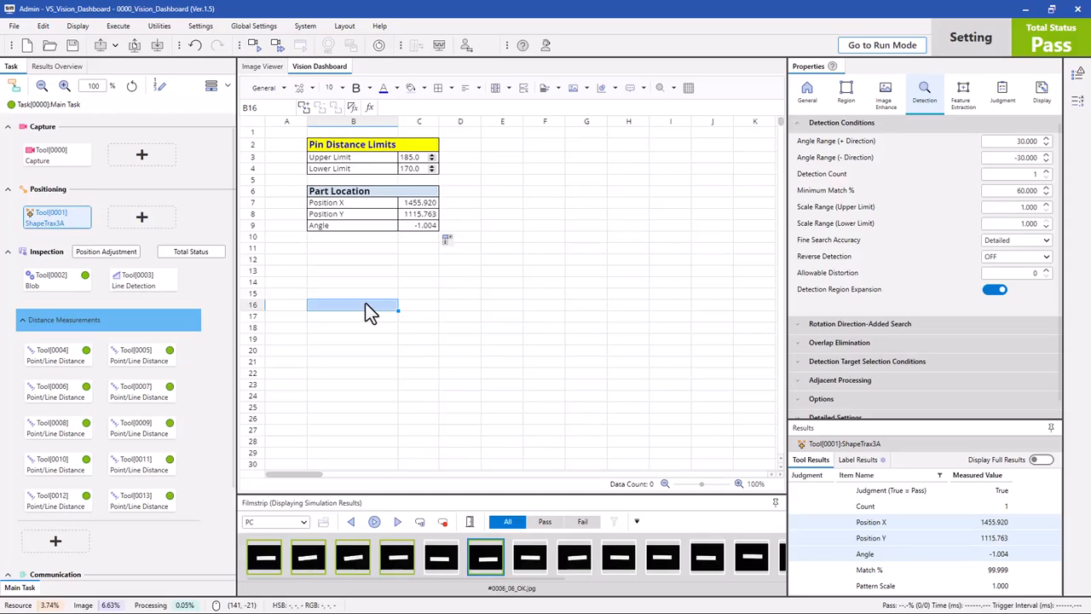
click(418, 157)
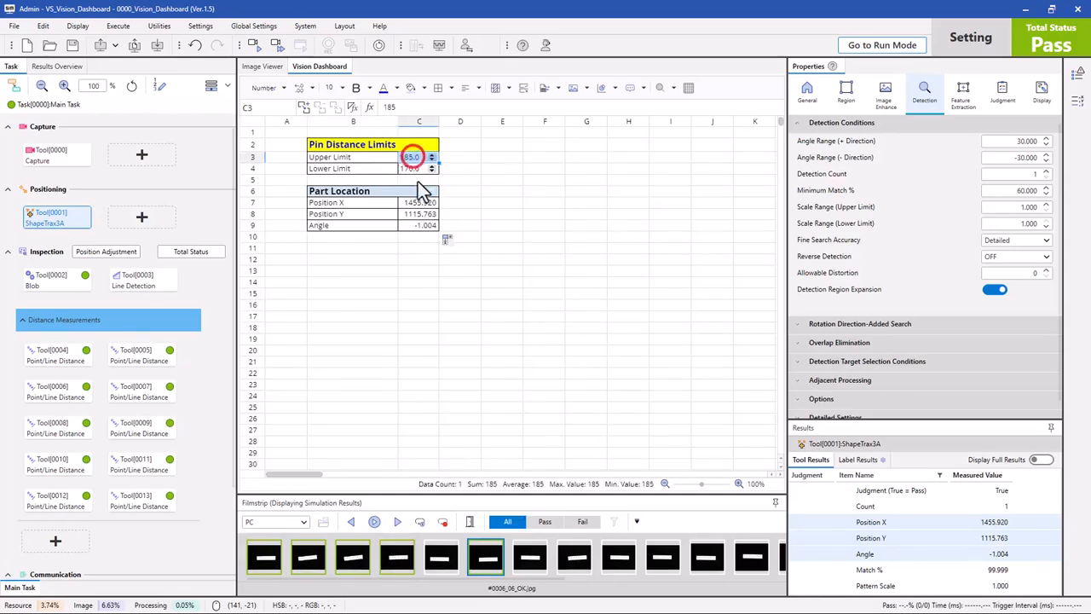
click(418, 169)
click(421, 158)
click(418, 169)
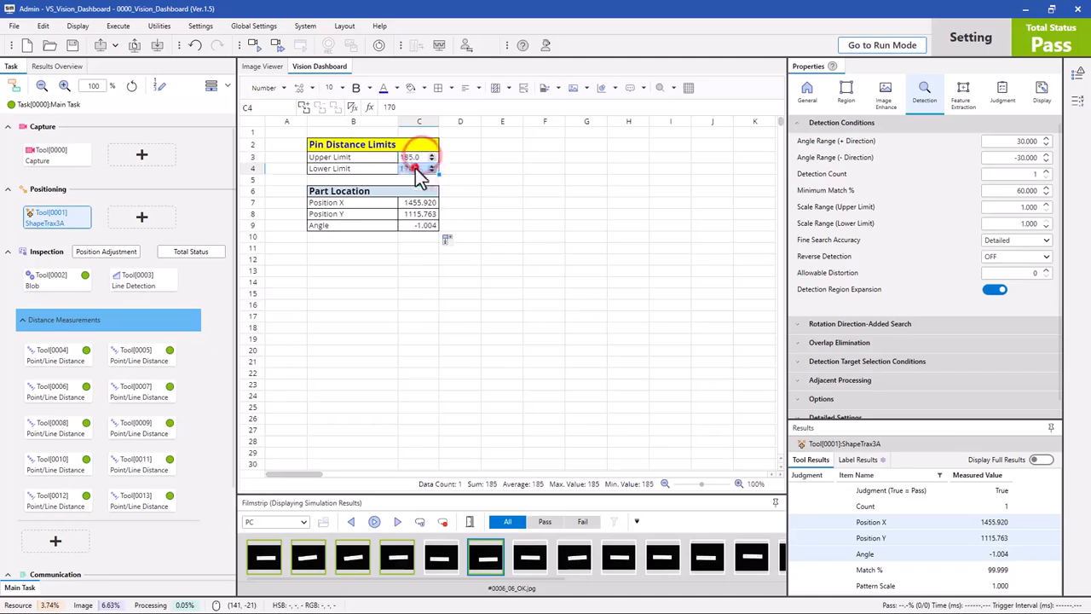
click(418, 159)
click(417, 169)
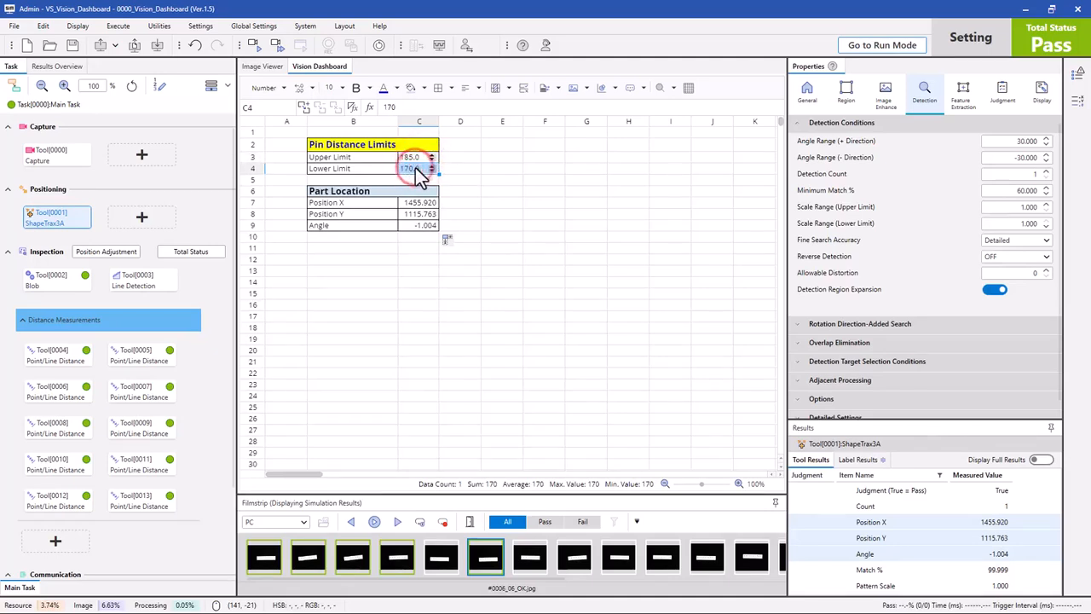
click(409, 308)
click(473, 274)
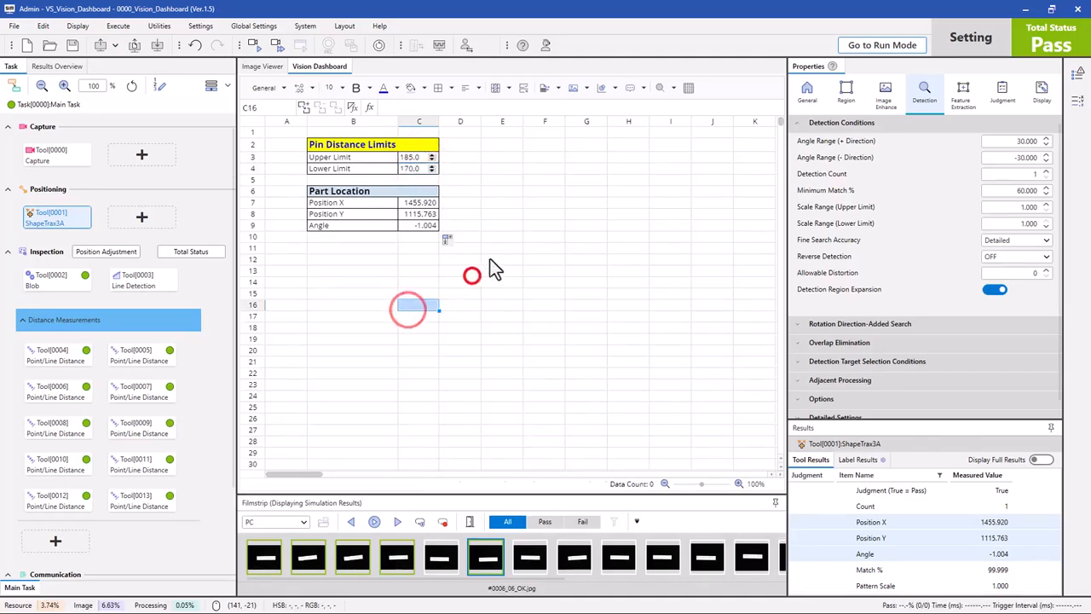
click(497, 249)
drag(497, 244, 500, 215)
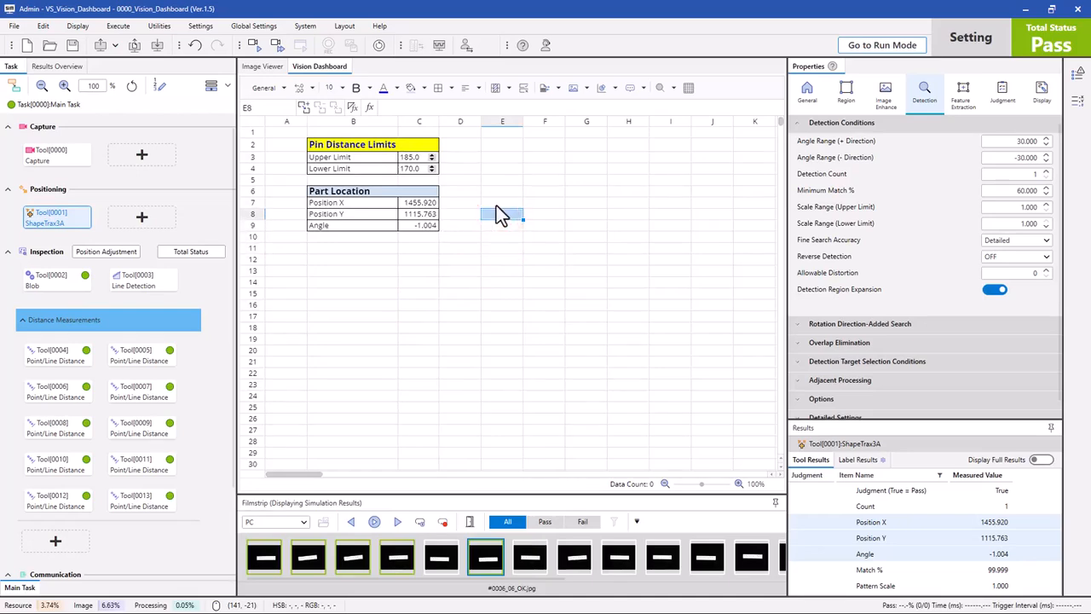
Step: Insert the Detection Order setting of the Blob tool, Tool[0002], into the dashboard, starting at cell E7
click(48, 285)
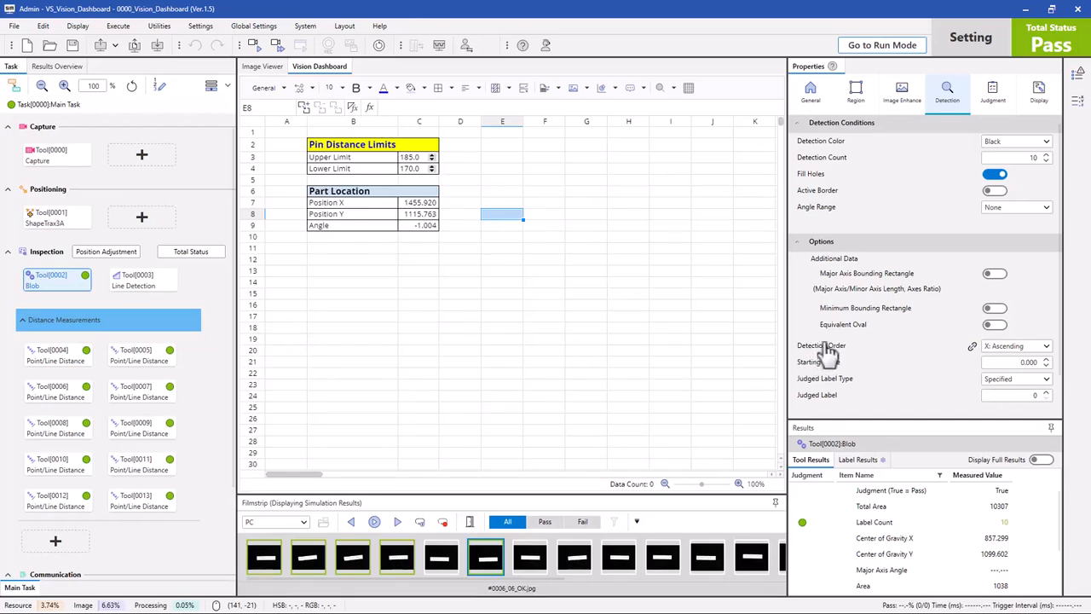
click(821, 343)
click(814, 348)
drag(497, 198, 497, 198)
click(509, 249)
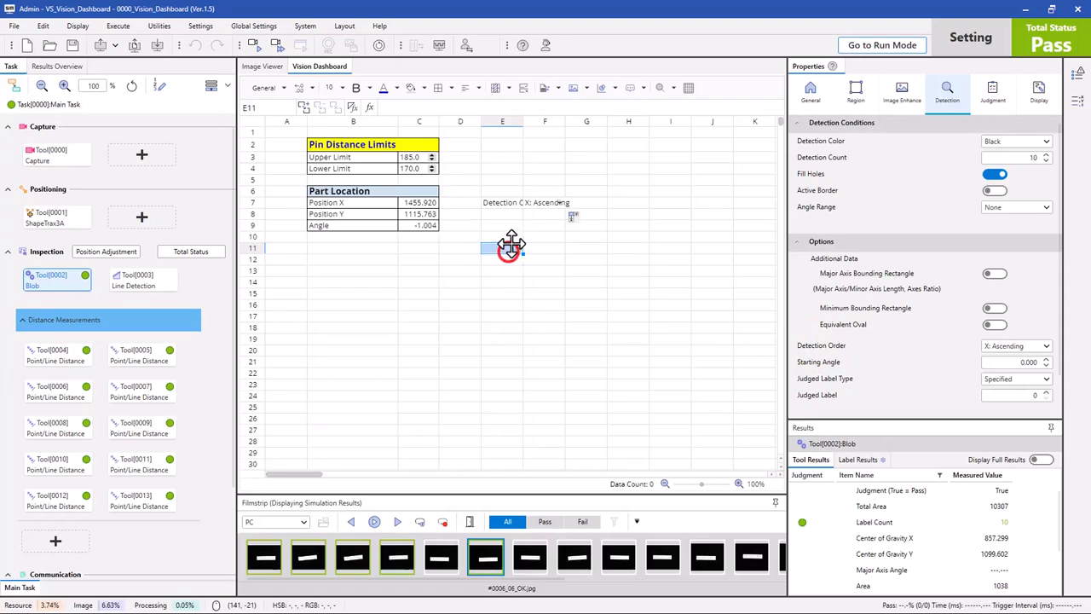
Step: Widen columns E and F so the Detection Order label and its option fit in their cells
click(507, 202)
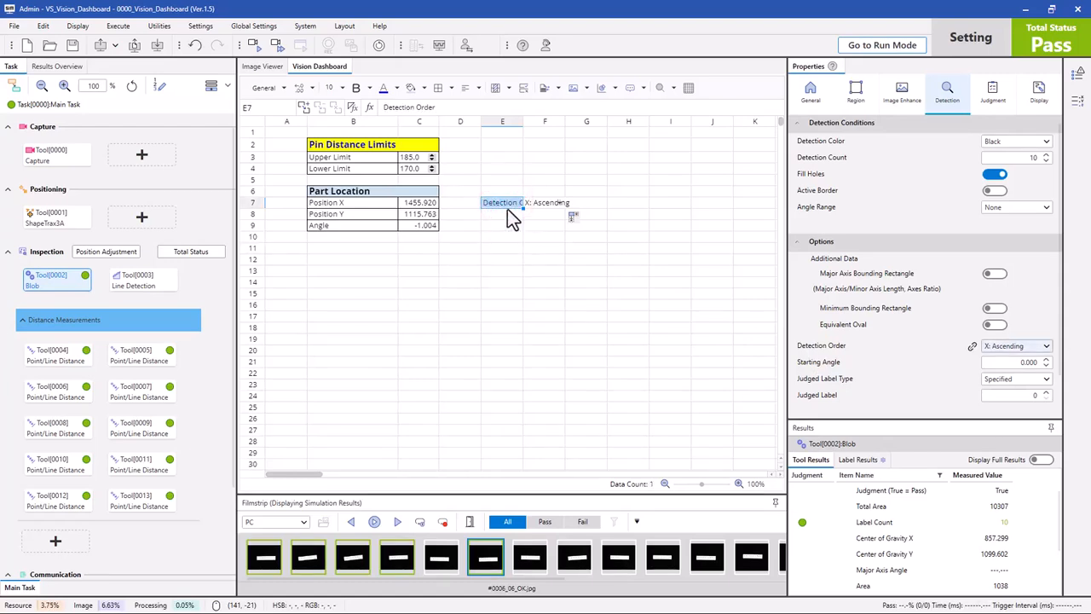
drag(523, 121, 555, 121)
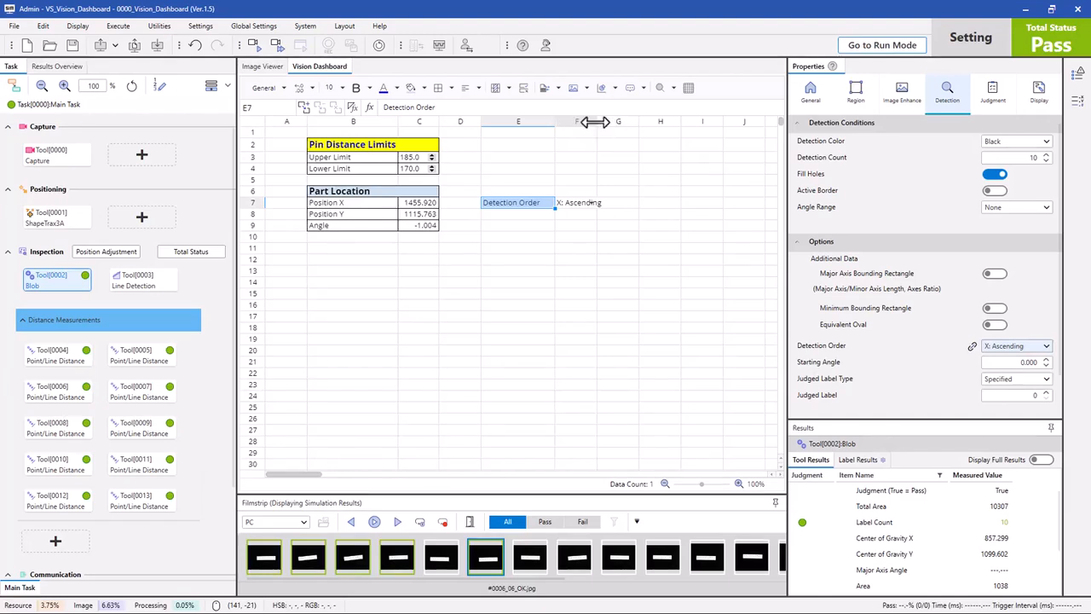
drag(596, 121, 635, 124)
Step: Review the available Detection Order options in cell F7 without changing the selection
click(597, 205)
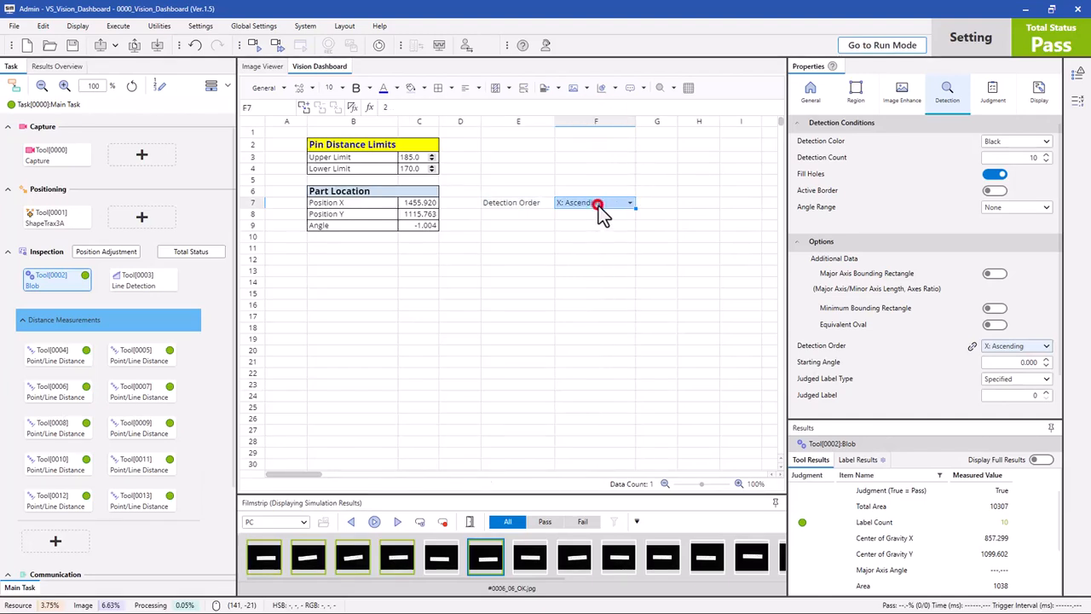
click(630, 203)
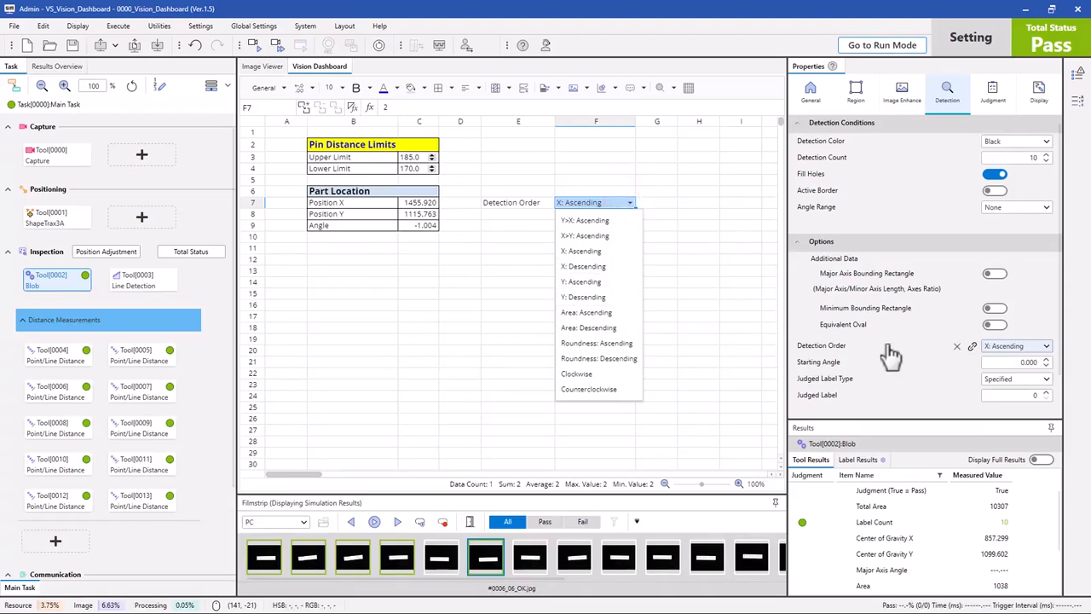
click(701, 260)
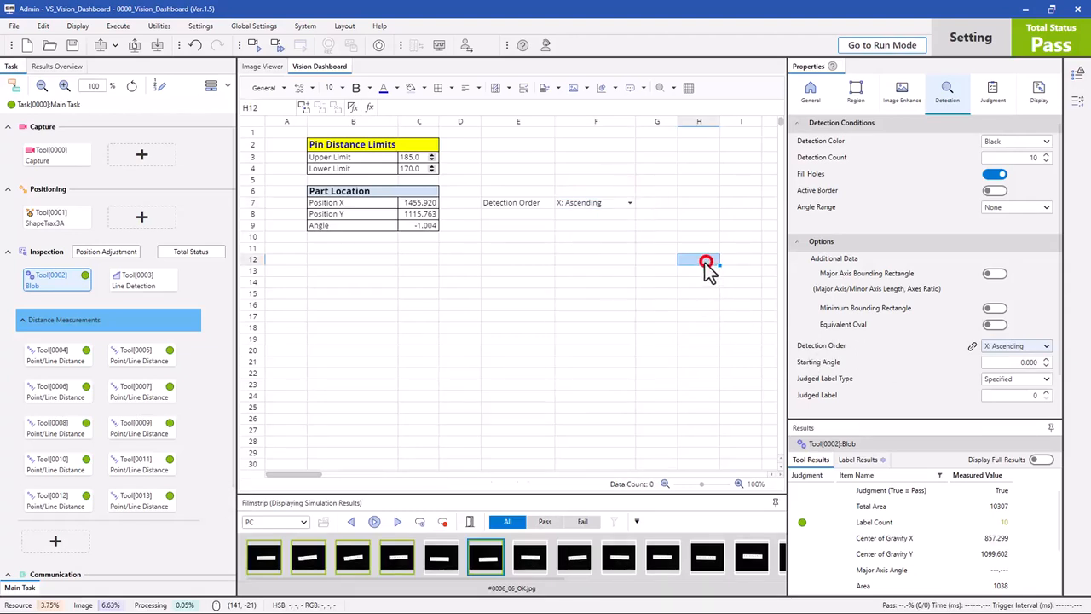
Step: Replace the label in cell E7 with "Blob Order"
click(520, 202)
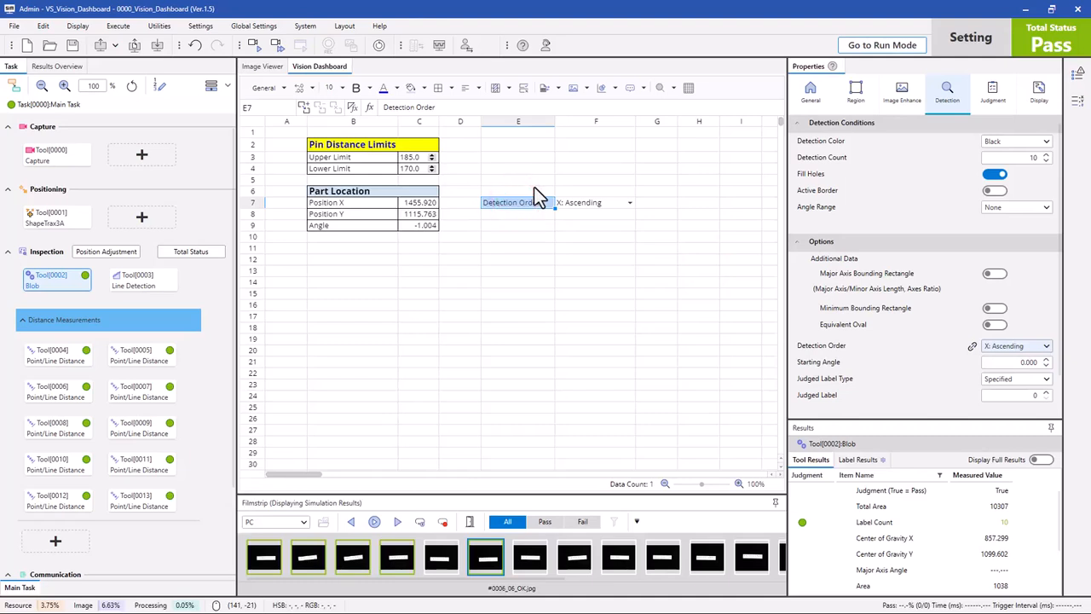
text(Bl)
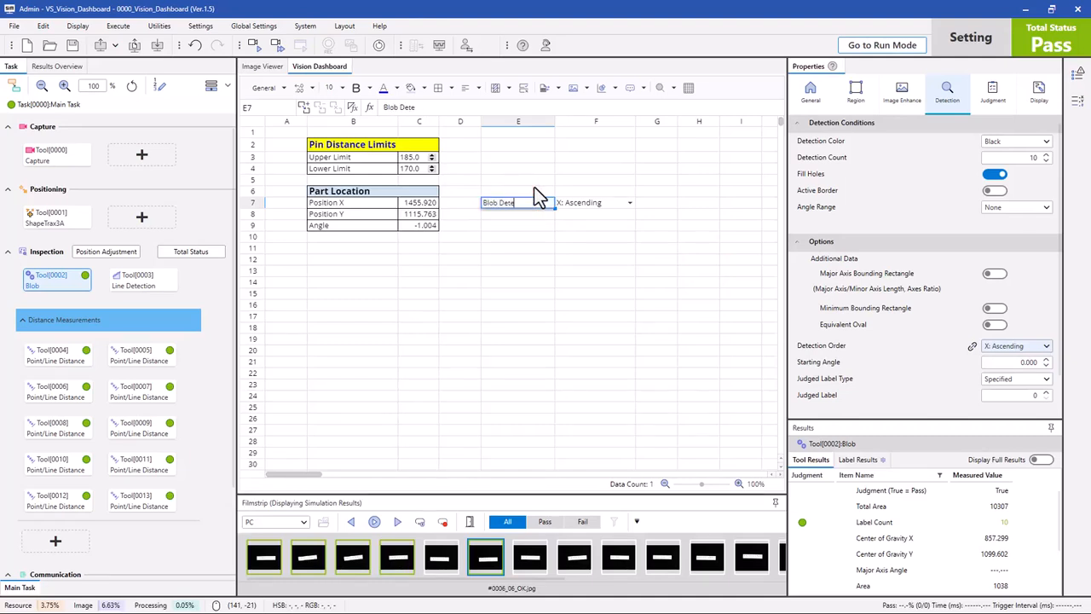
text(ob Dete)
key(BackSpace)
key(BackSpace)
key(Return)
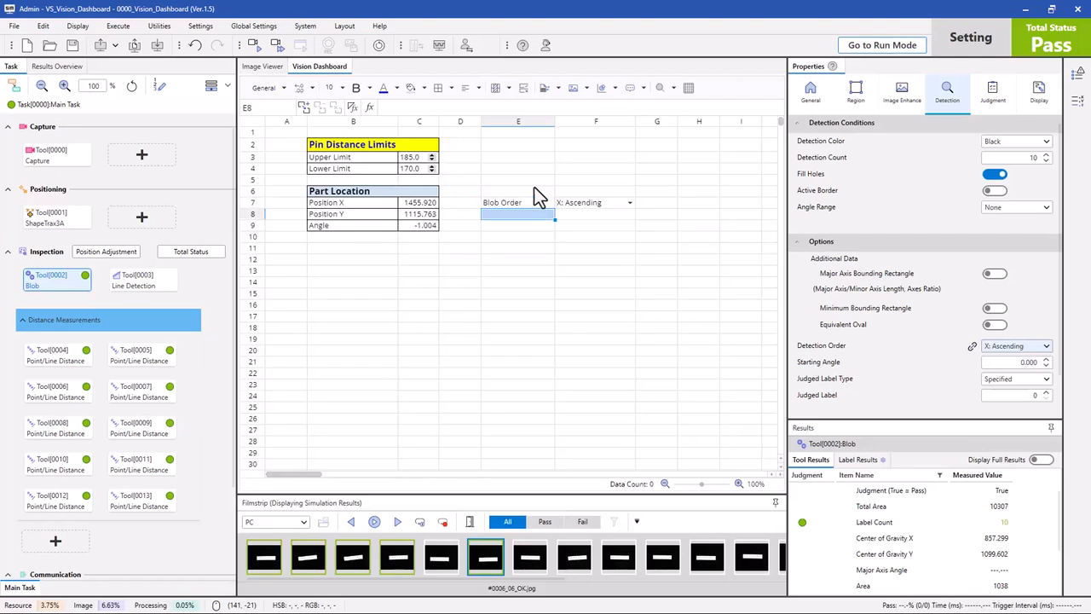
Step: Test the Blob Order link by switching cell F7 to X: Descending and back to X: Ascending
key(Up)
key(Right)
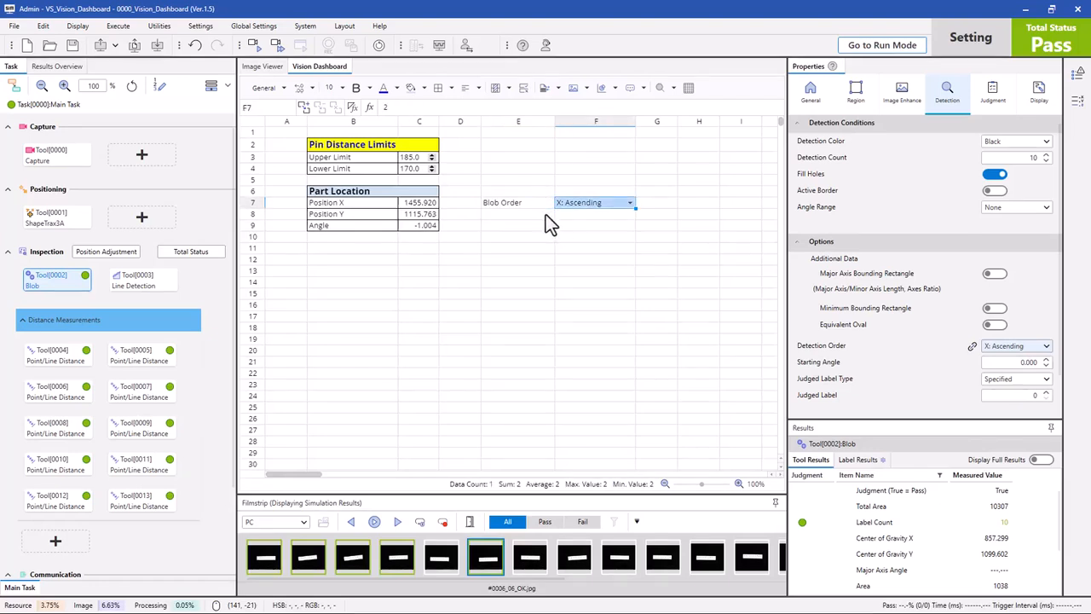
click(629, 203)
click(581, 267)
click(628, 204)
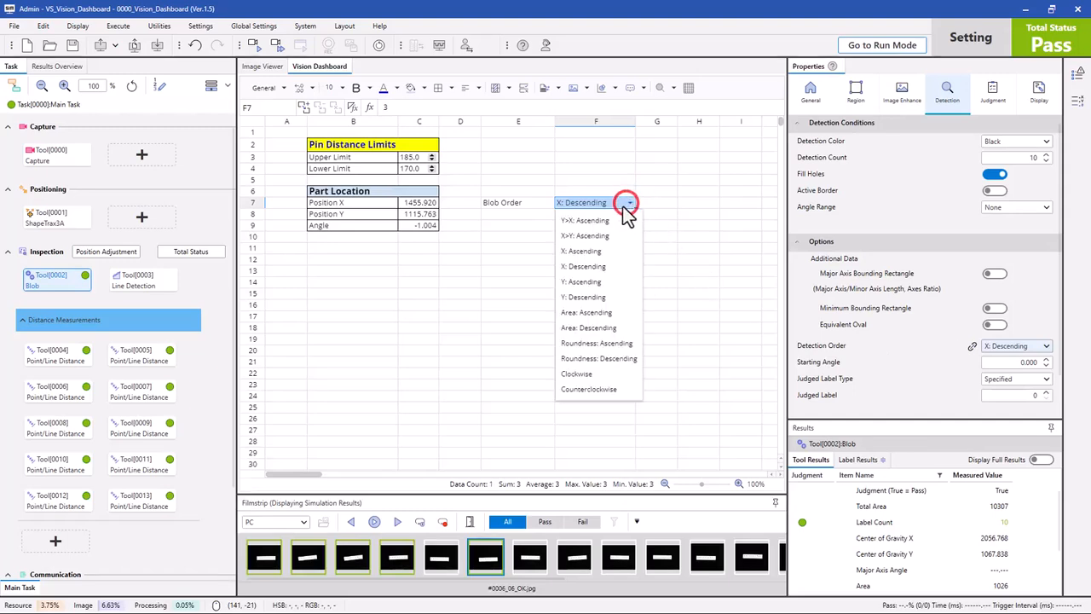
click(597, 251)
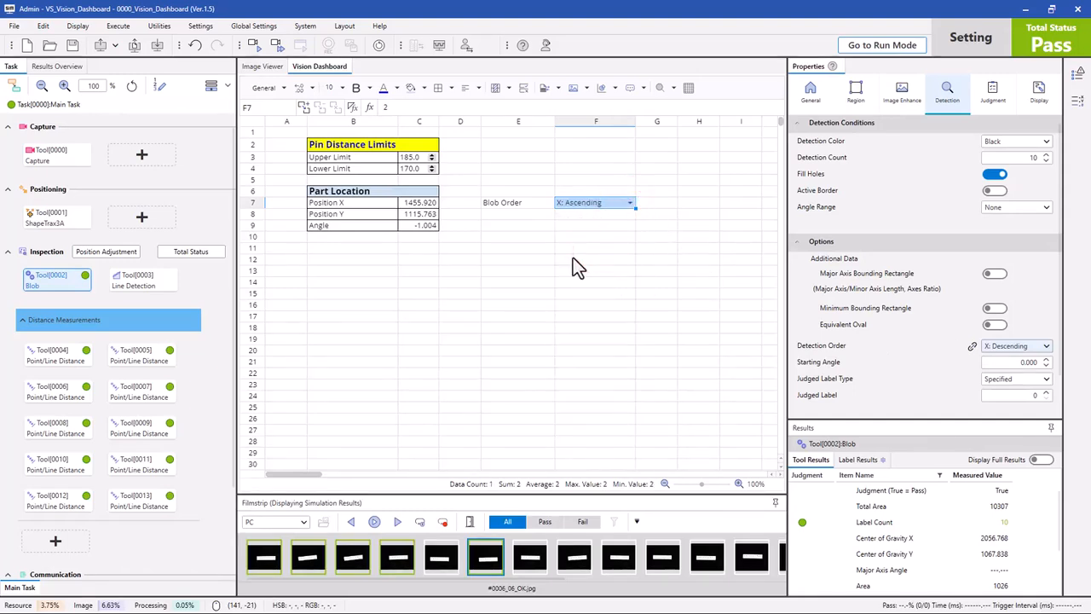
click(530, 215)
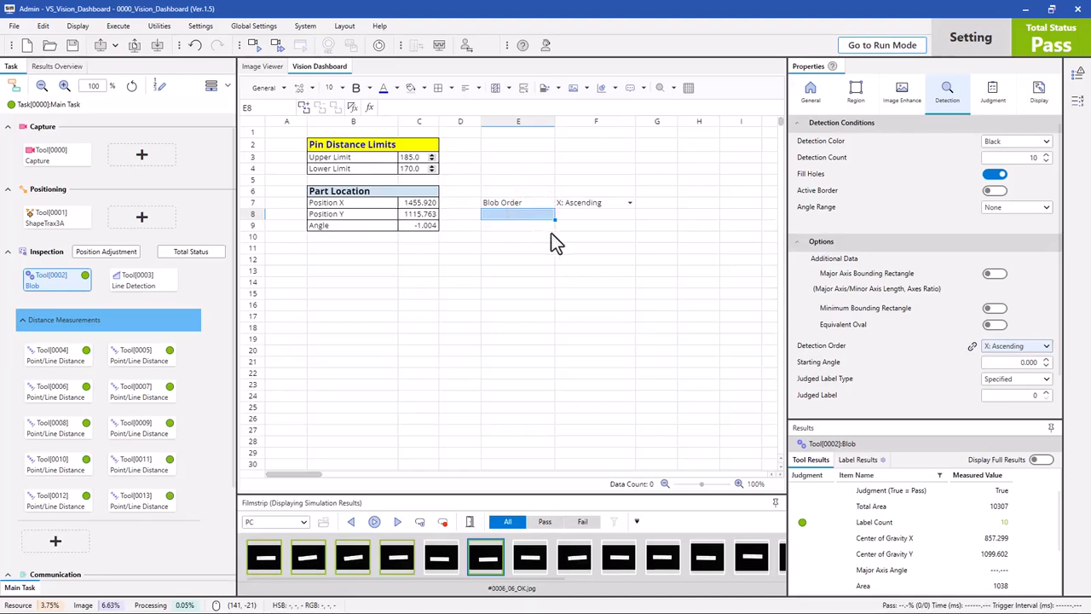
click(592, 203)
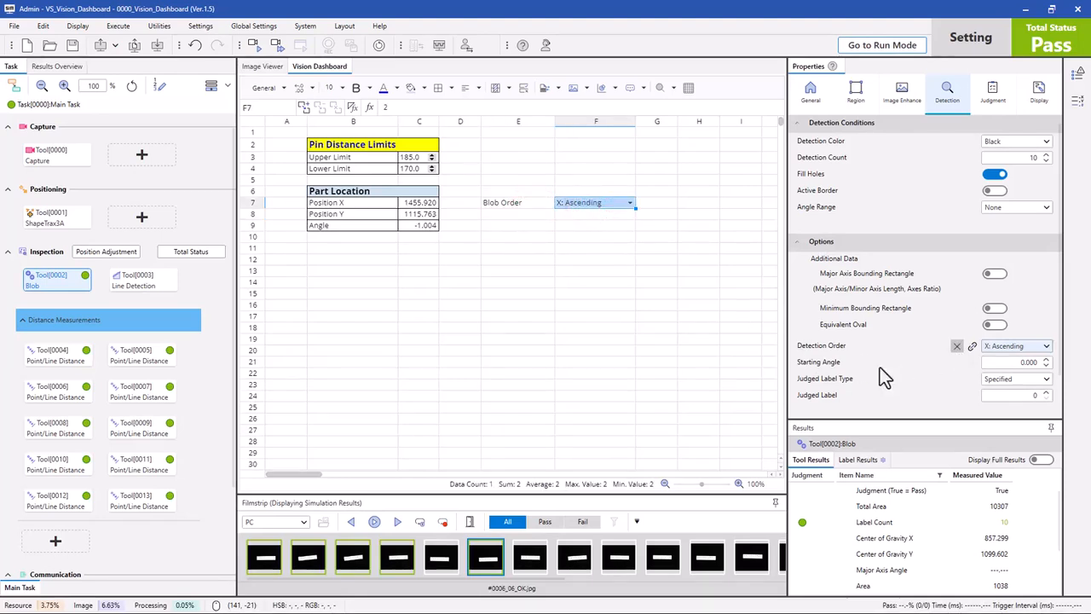
click(509, 271)
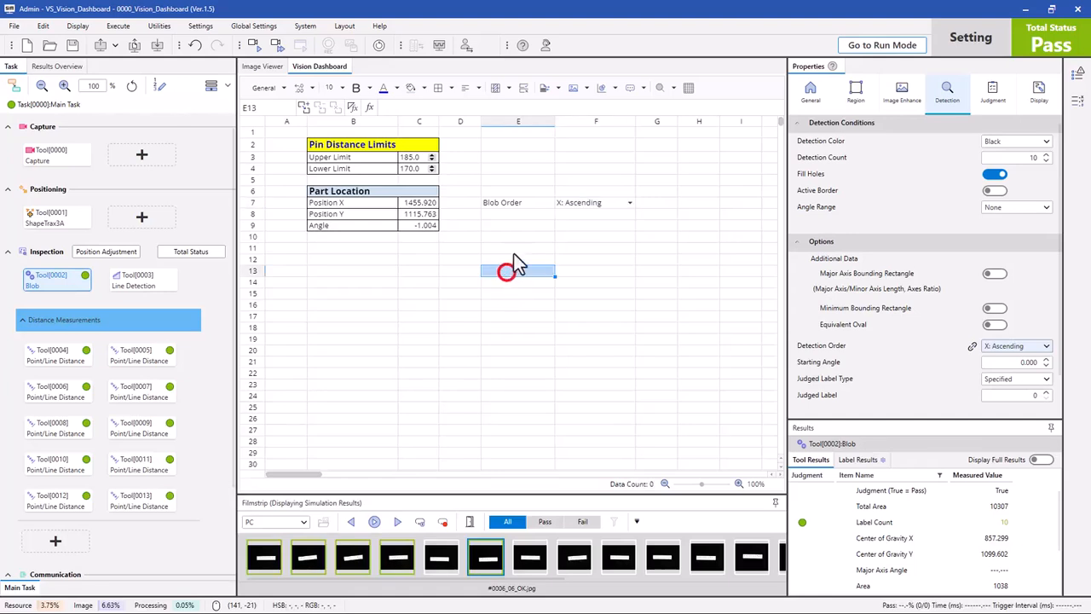
click(517, 206)
click(512, 273)
click(527, 339)
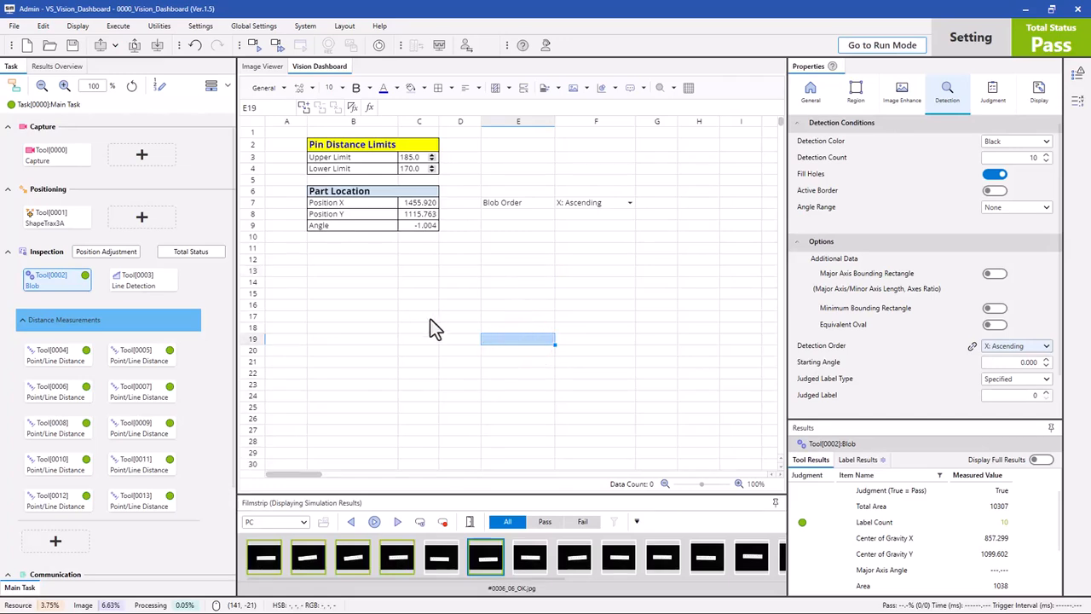
click(512, 227)
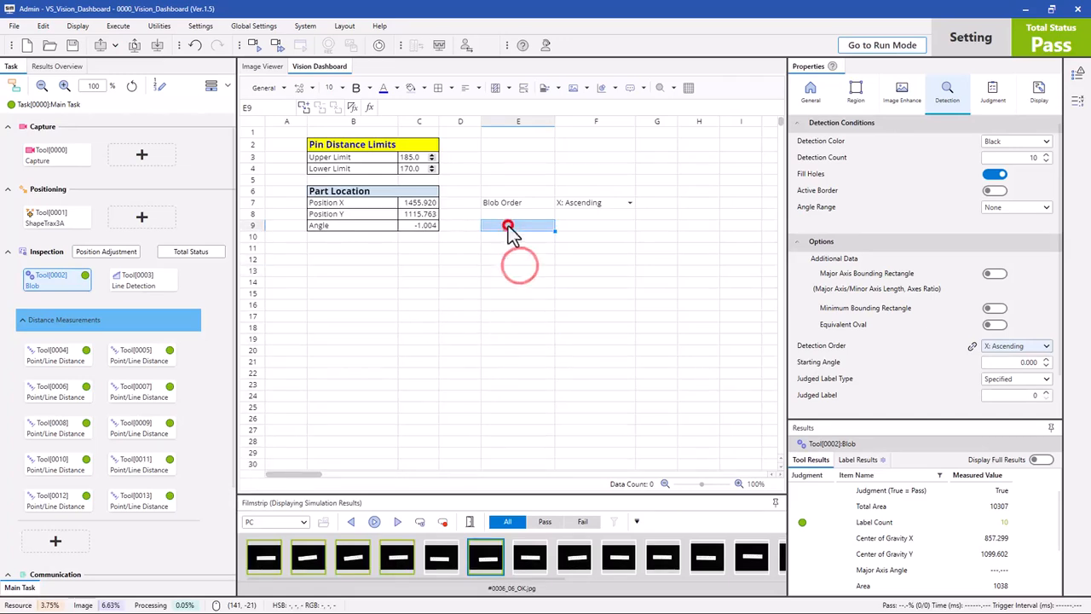
click(527, 207)
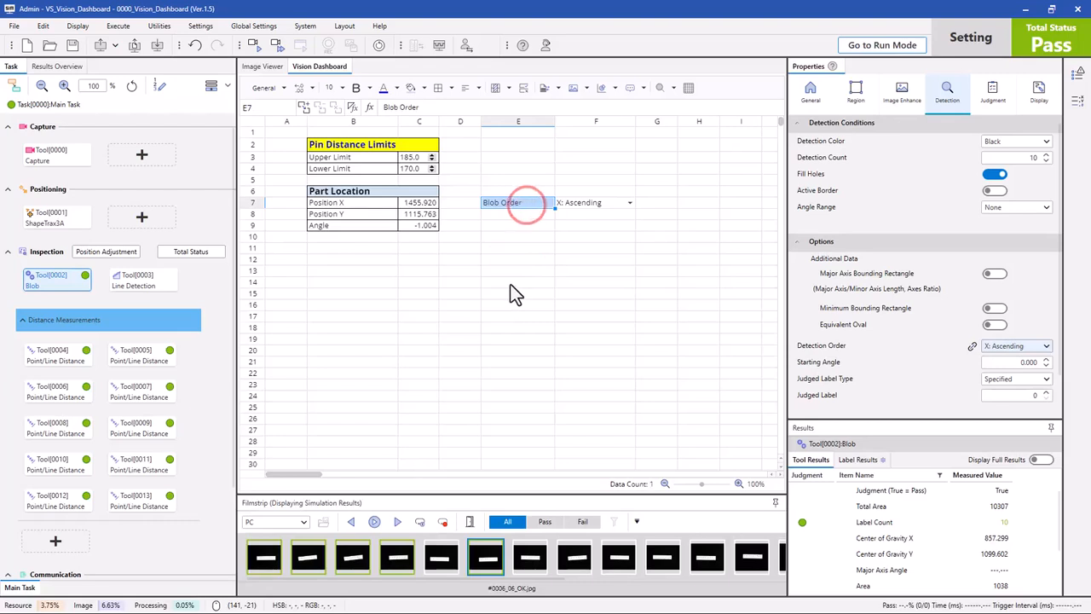
click(512, 283)
Step: Move the Blob Order label and its option from E7:F7 to B12:C12 and widen column C to fit the option text
drag(532, 202, 562, 202)
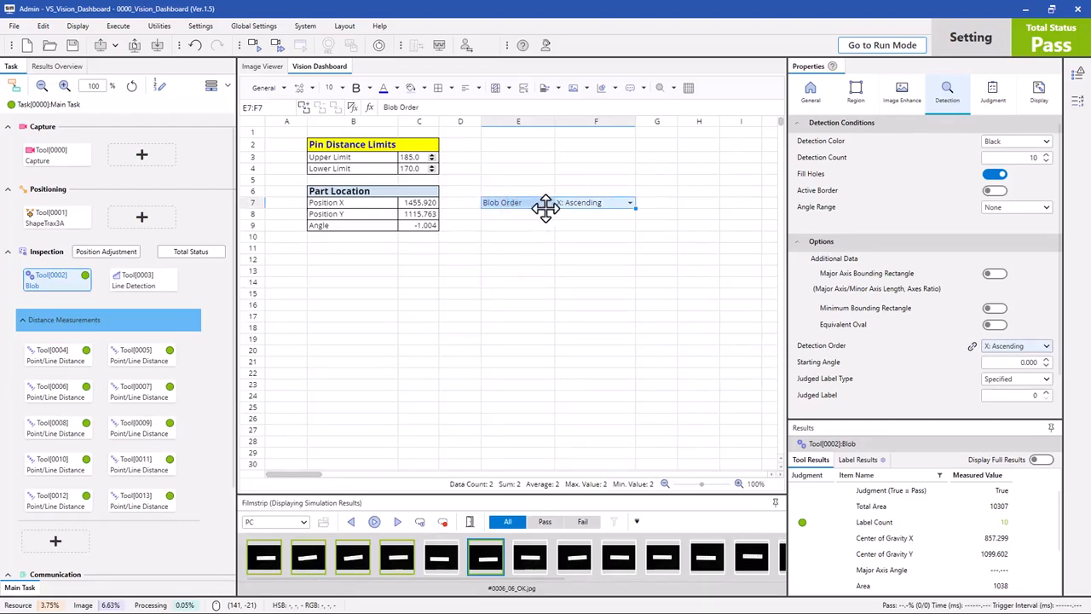
drag(546, 207, 352, 341)
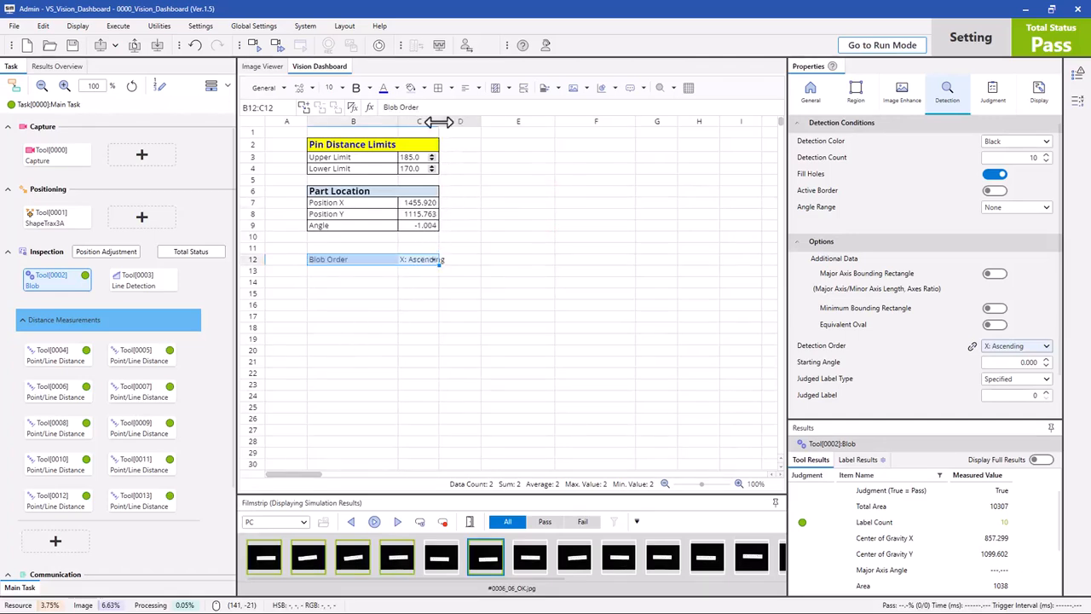
drag(439, 122, 452, 121)
click(385, 272)
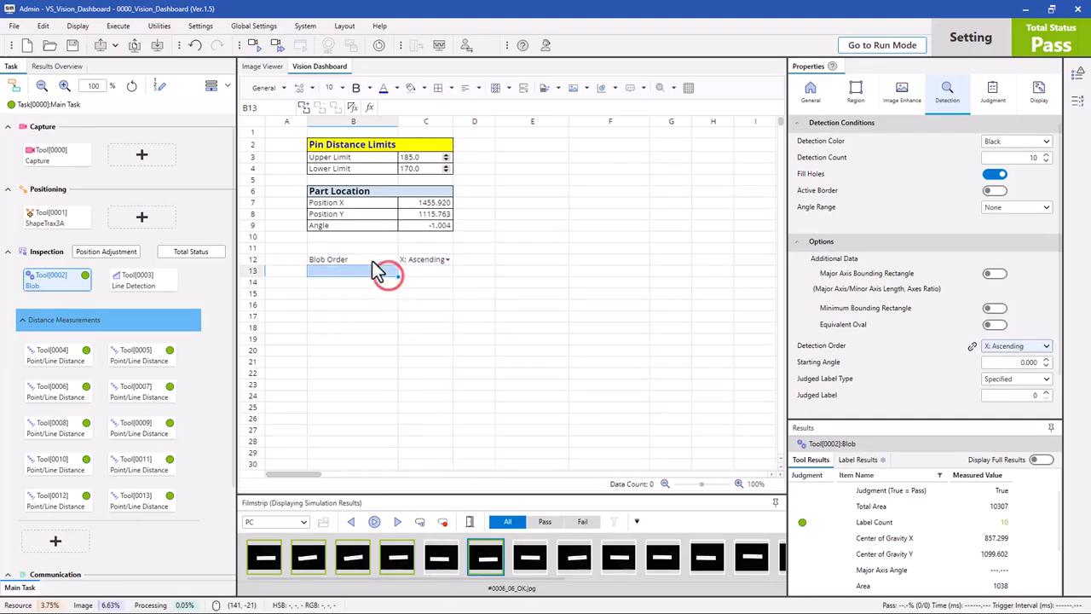
Step: Change the label in cell B12 to "Pin Order"
click(375, 260)
click(371, 250)
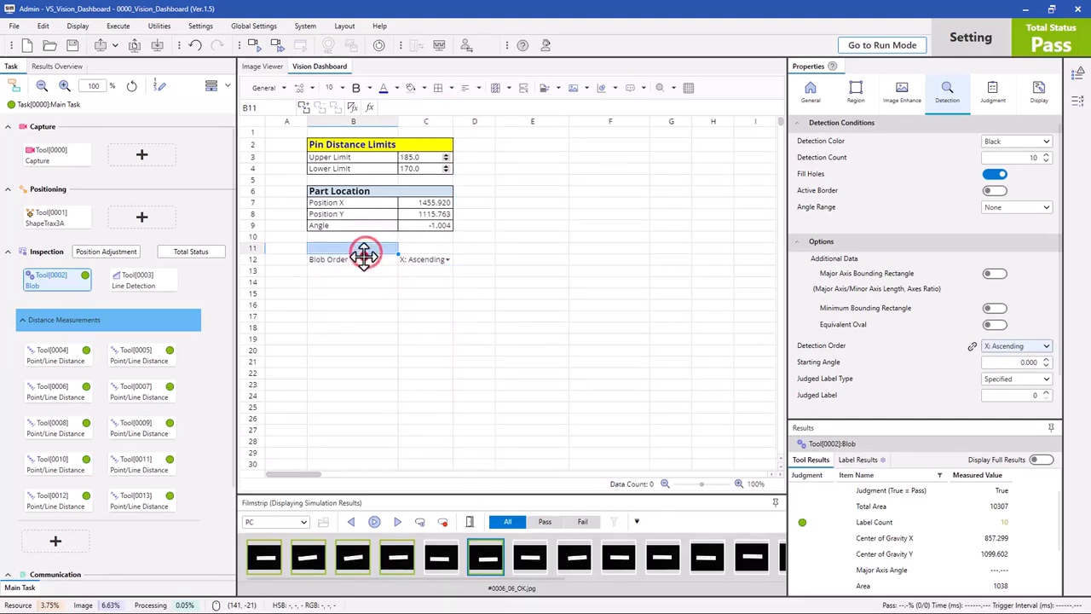
click(365, 258)
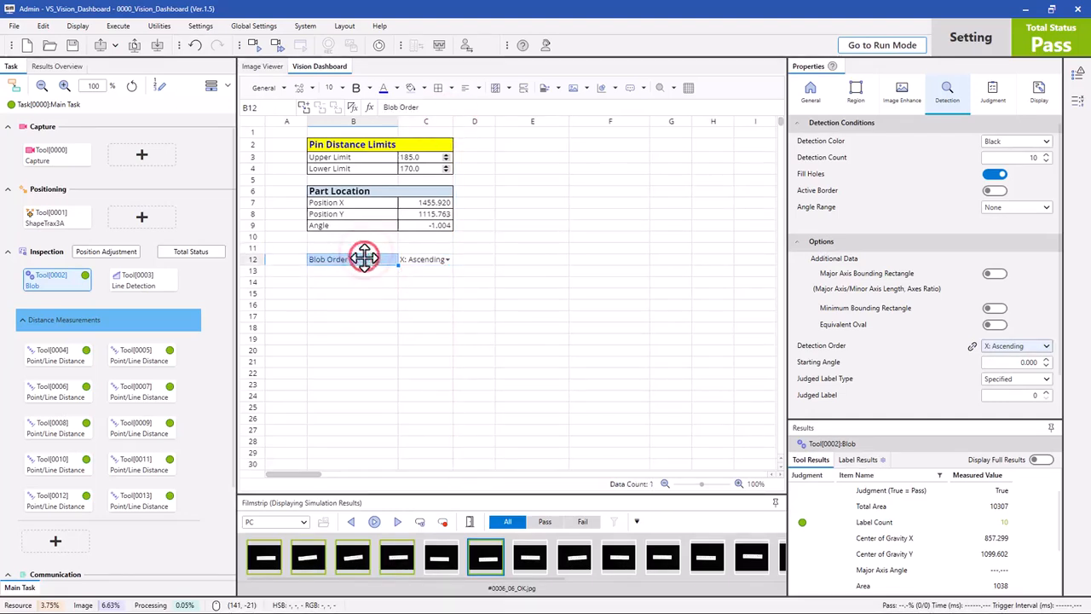
double_click(388, 107)
text(Pin)
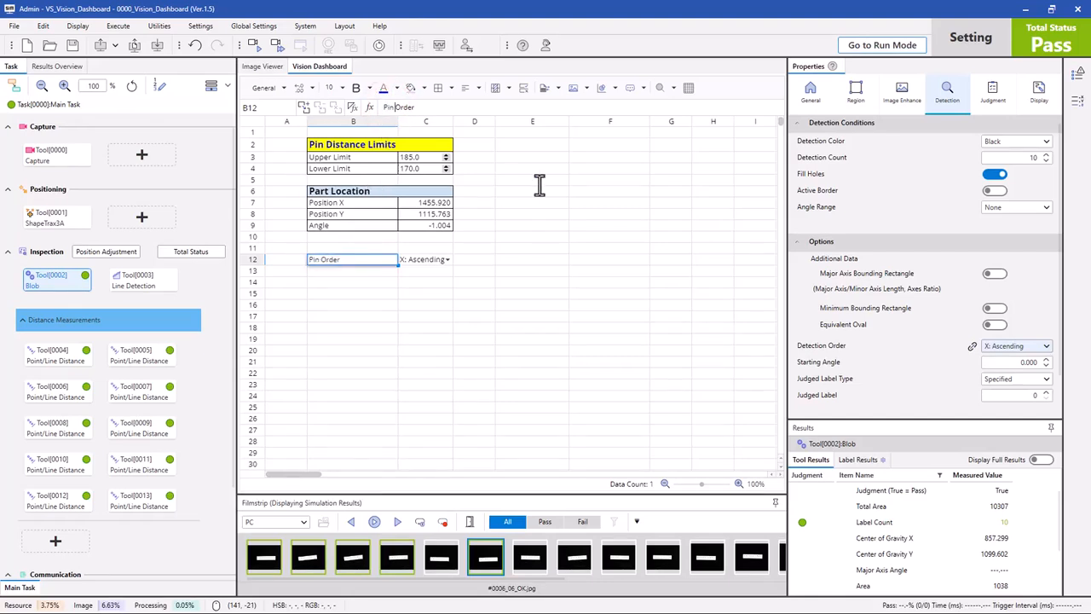
Step: Format the Pin Order label in cell B12 as bold blue text
click(356, 89)
click(398, 86)
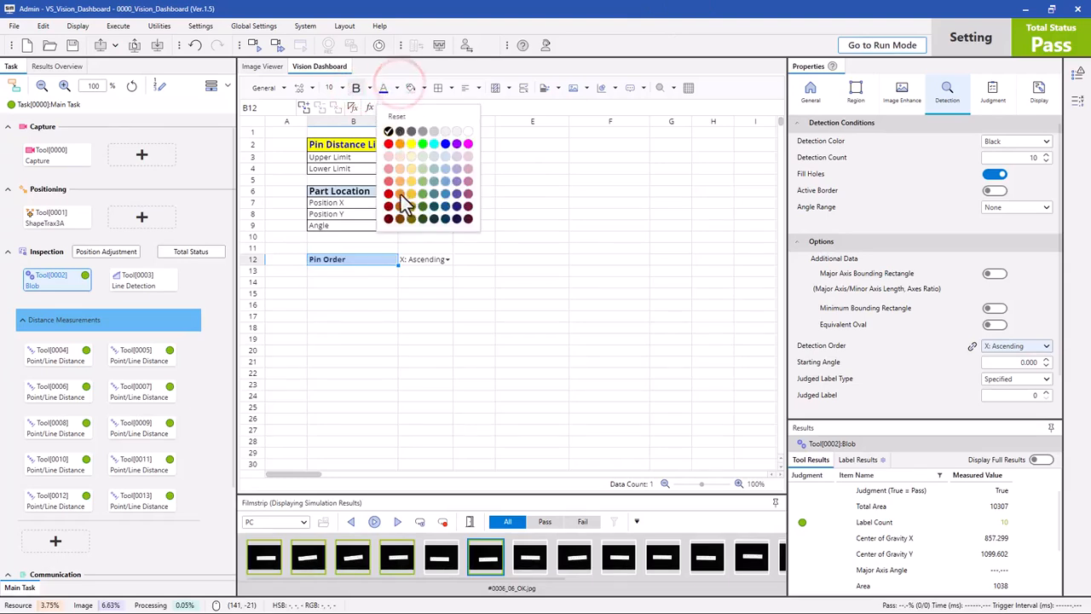
click(445, 144)
click(361, 295)
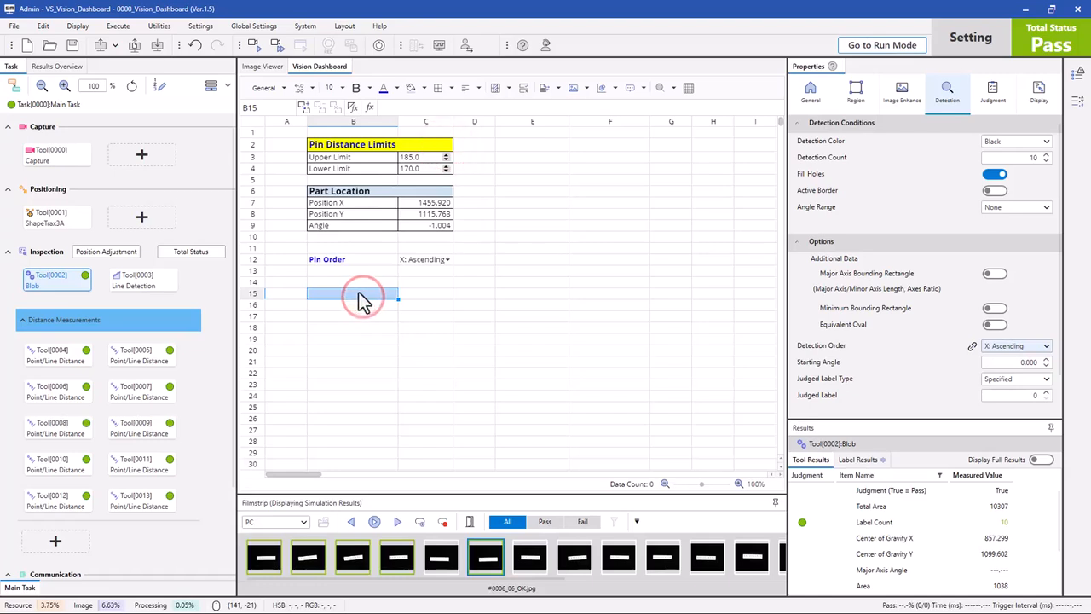
Step: Give the detection order option in cell C12 the same blue font color and bold style as its label
click(405, 259)
click(382, 88)
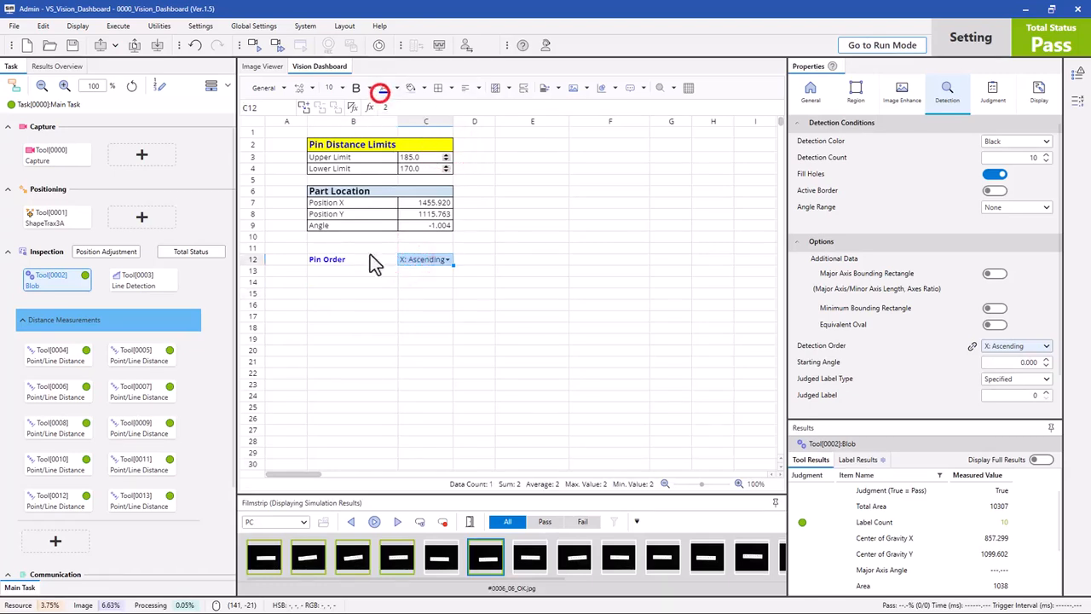
click(358, 304)
click(431, 261)
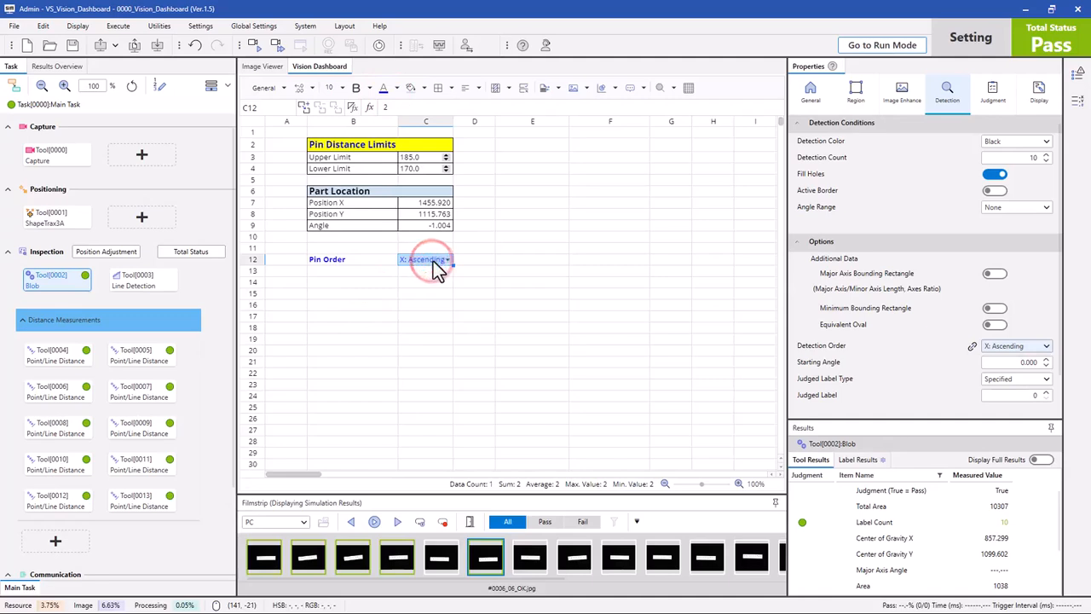
click(357, 88)
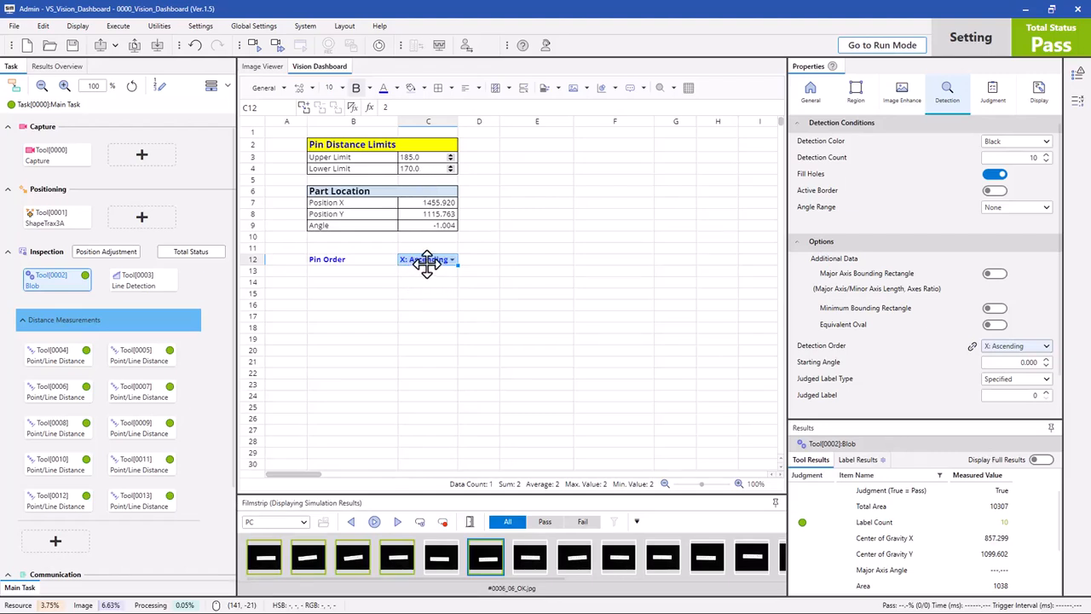
Step: Review the list items and integer values in the data validation rule of cell C12
click(524, 88)
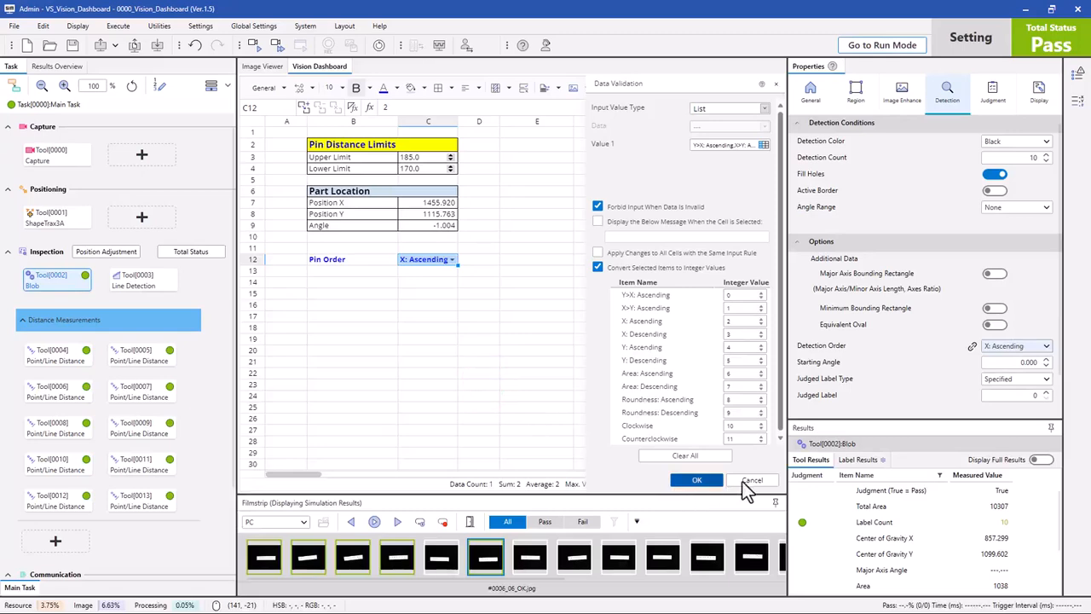
click(696, 480)
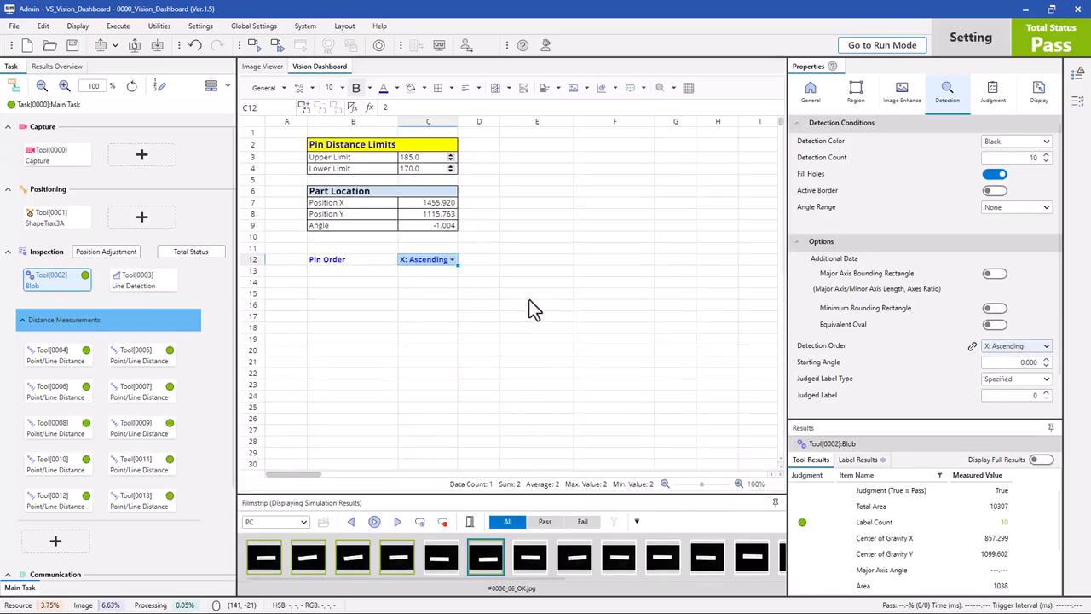
Step: Set the data validation of Upper Limit cell C3 to decimals between 175 and 200 with a step value increment of 0.1
click(422, 158)
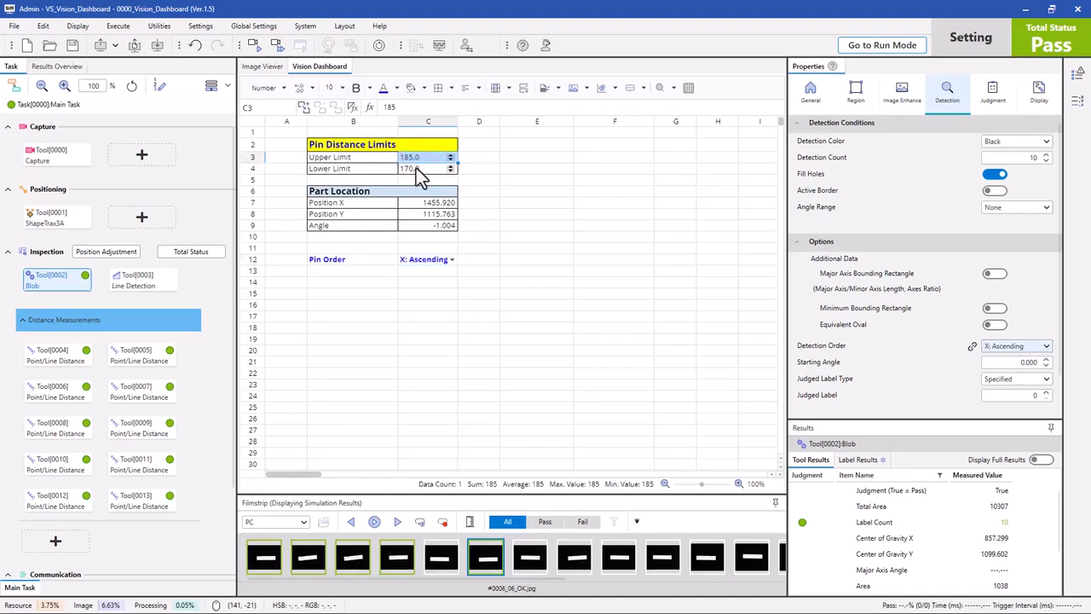
click(527, 88)
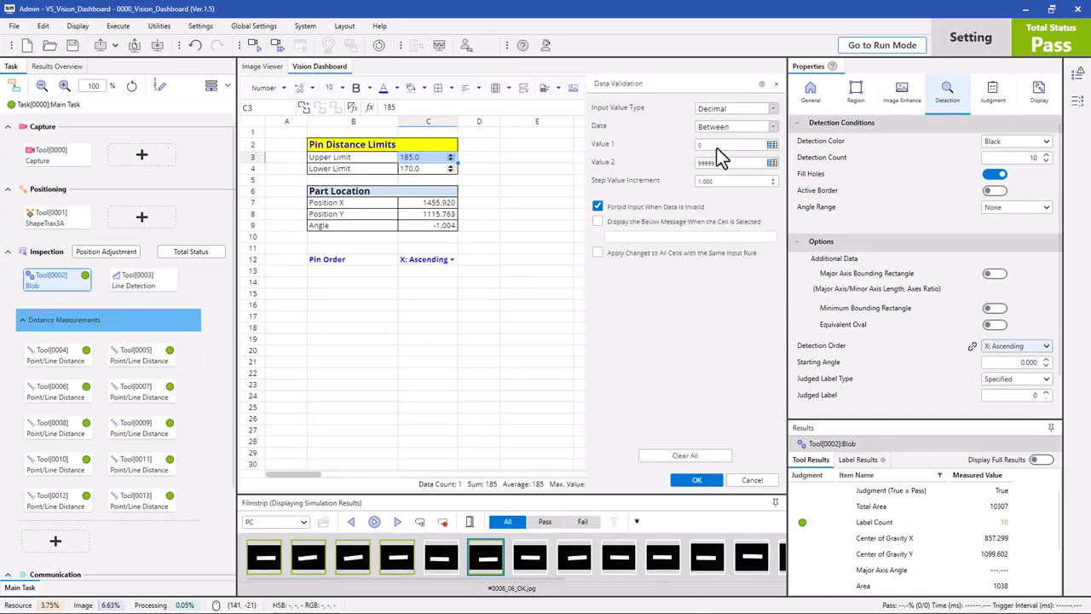
click(774, 109)
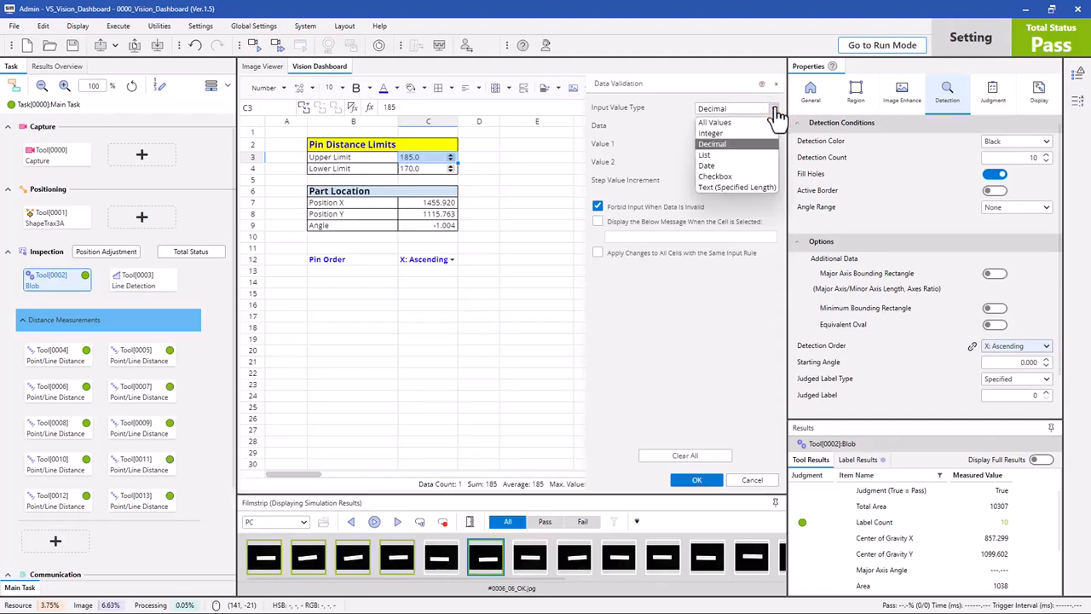
click(638, 117)
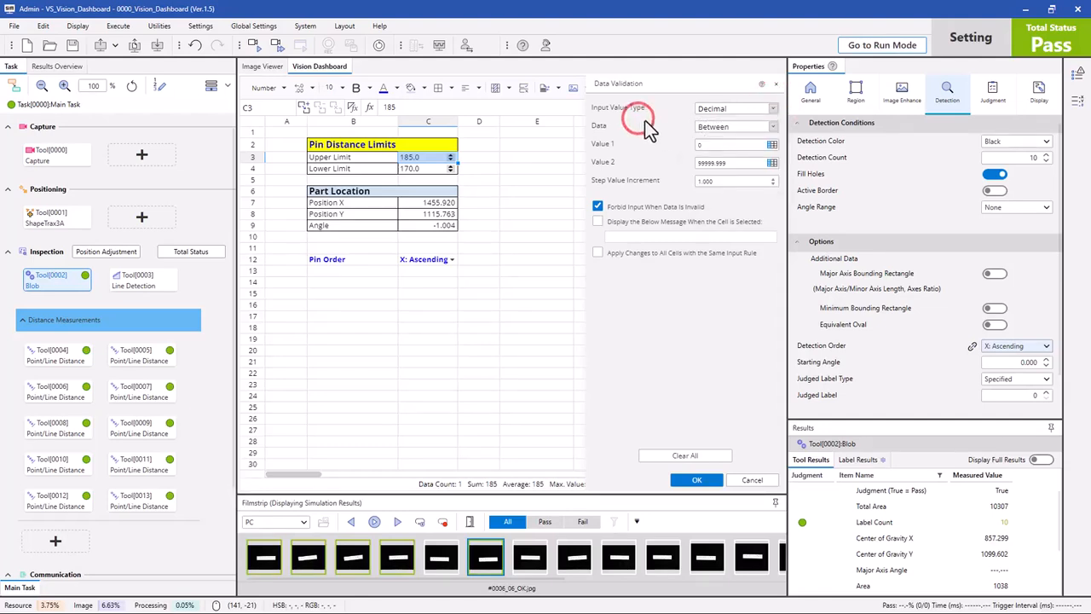
click(716, 145)
drag(713, 145, 672, 142)
text(175)
click(731, 163)
text(200)
click(620, 162)
double_click(714, 181)
text(0.1)
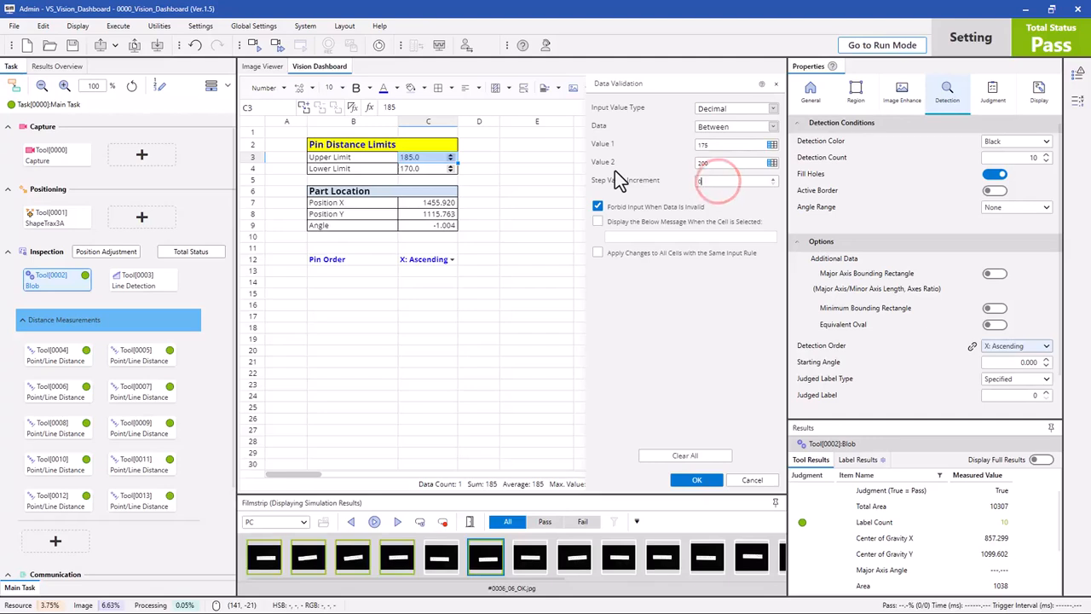
click(656, 194)
Step: Enable the selection message "Set Upper limit (175-200)" for cell C3 and apply its validation rule
click(597, 222)
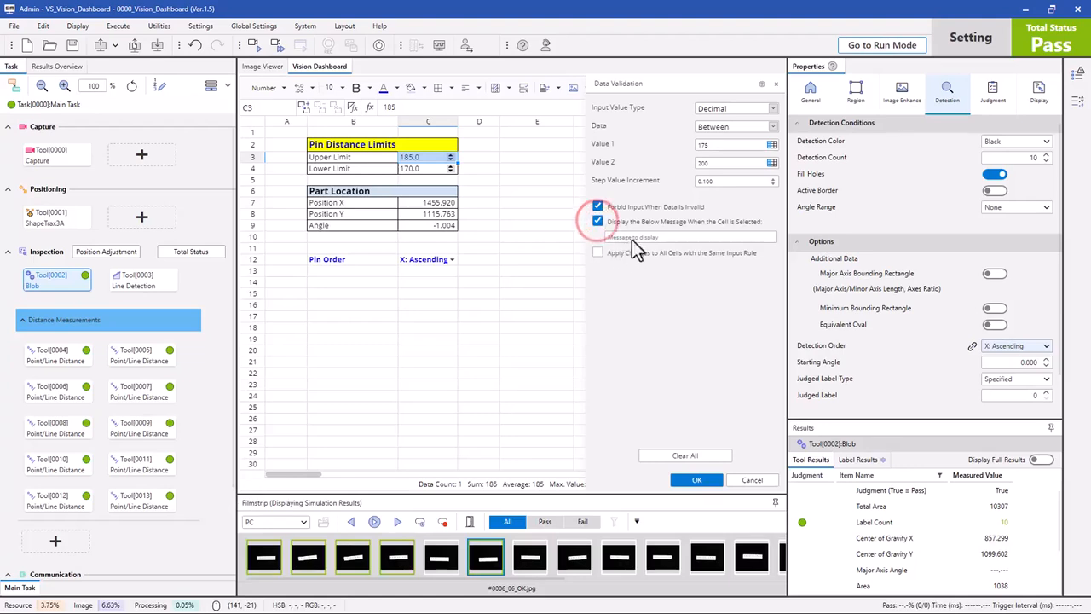
click(633, 237)
text(Set Upper limit b)
key(BackSpace)
text((175-200)
click(699, 481)
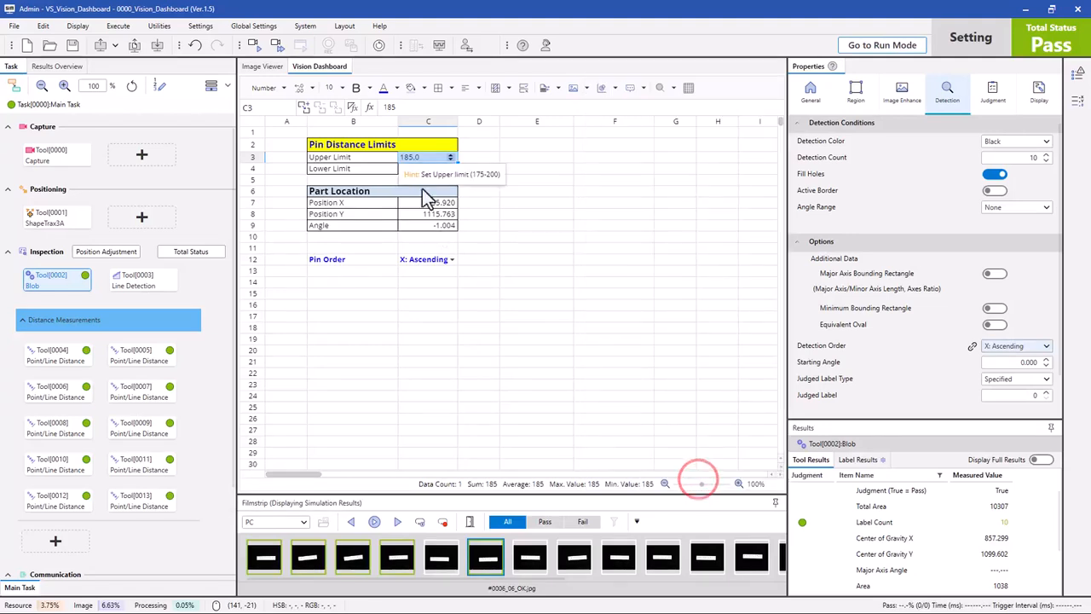
Step: Test cell C3's selection hint and input restriction by trying to enter the out-of-range value 170
click(491, 224)
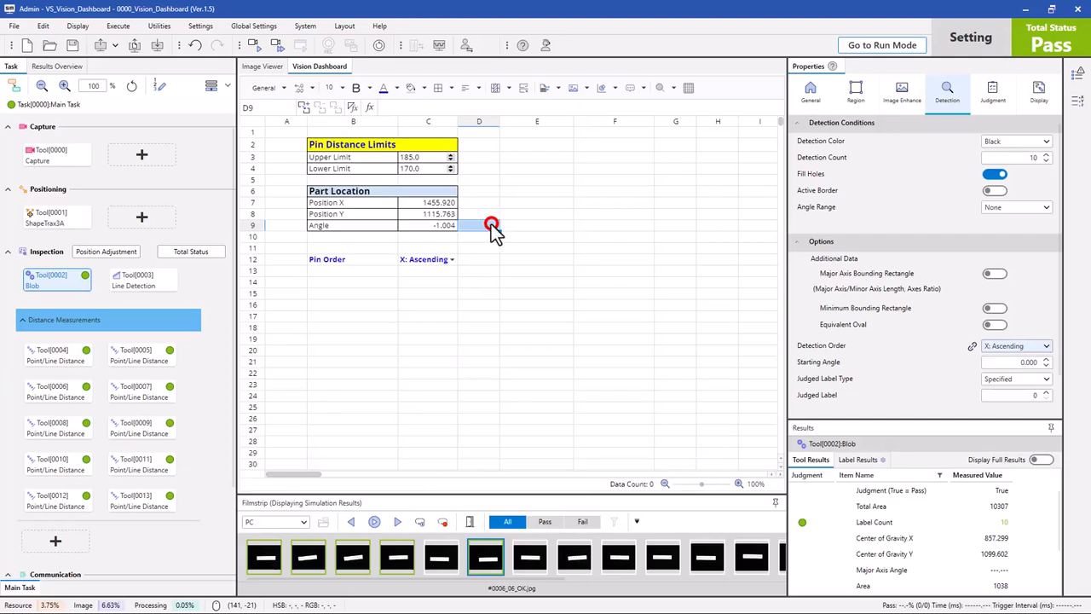
click(416, 155)
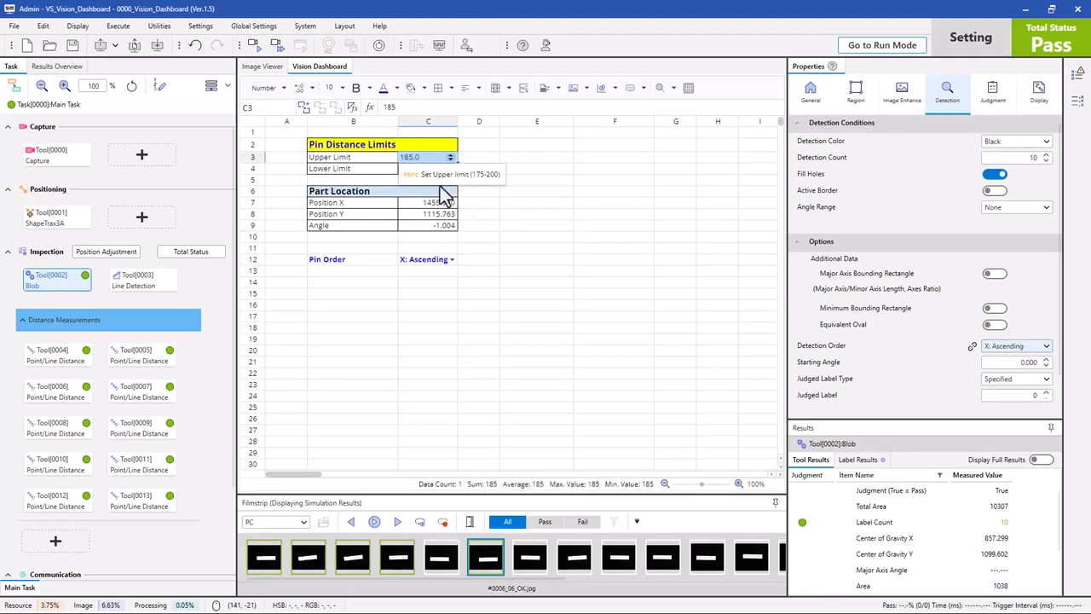
click(429, 164)
text(170)
key(Return)
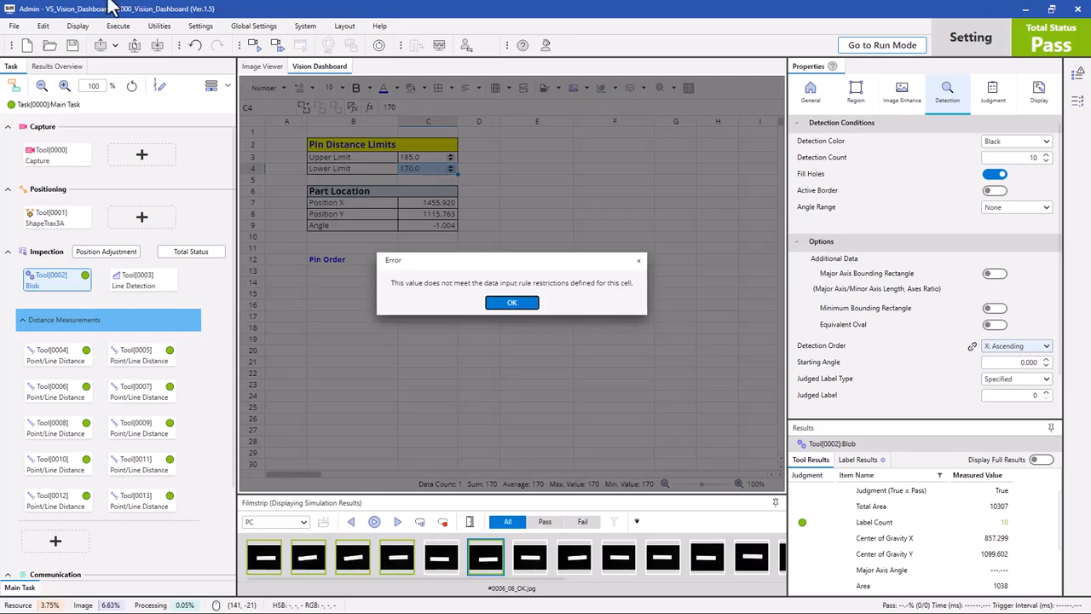
click(513, 303)
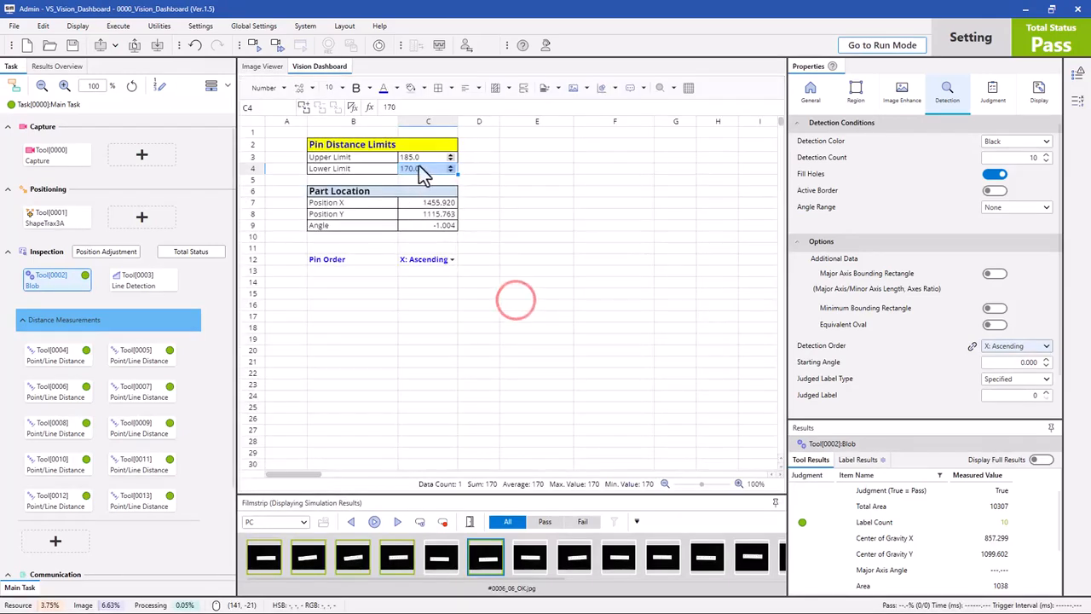
click(419, 156)
click(499, 212)
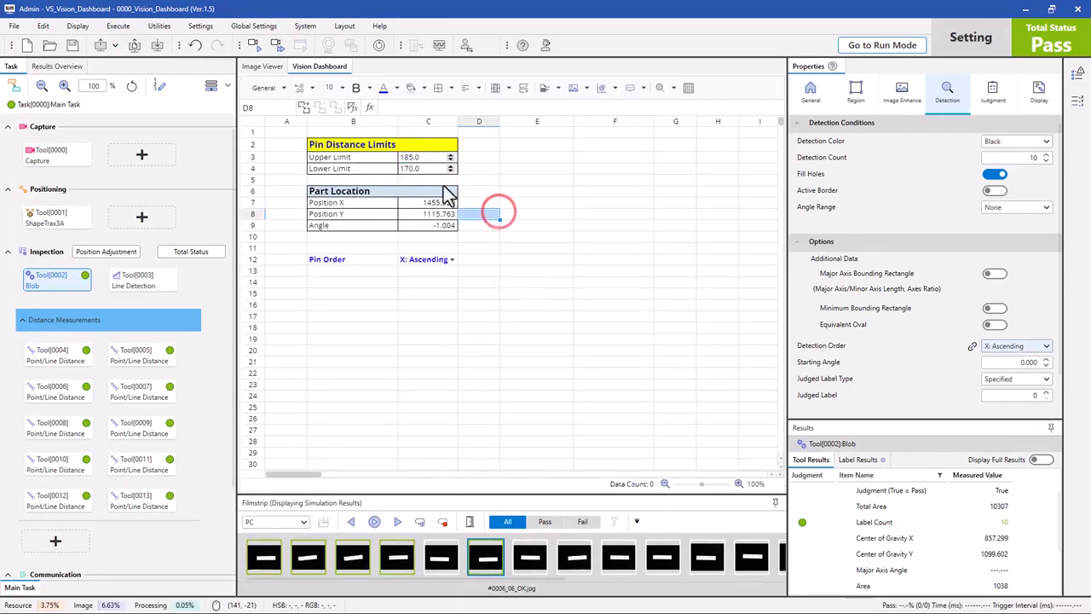
click(415, 158)
click(522, 226)
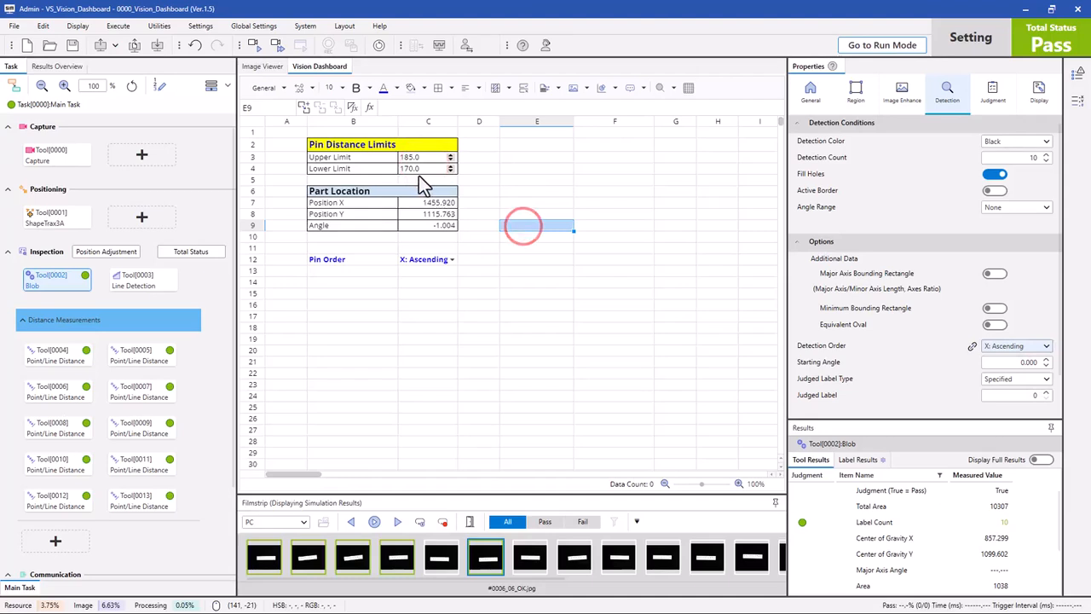
Step: Set the decimal validation of Lower Limit cell C4 to Value 1 of 180, Value 2 of 150 and a step increment of 0.1
click(419, 168)
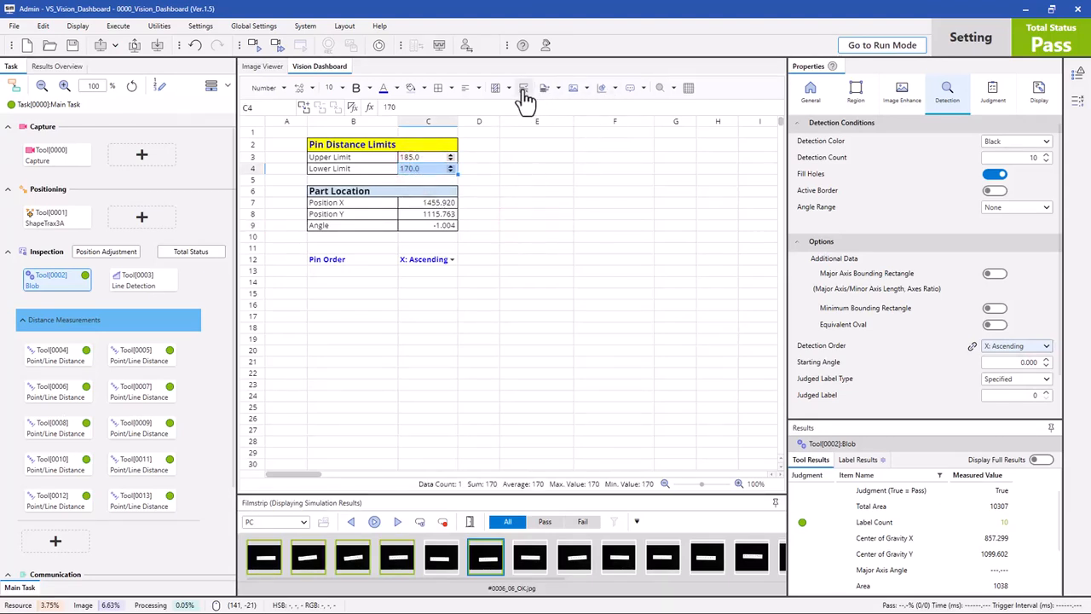
click(524, 90)
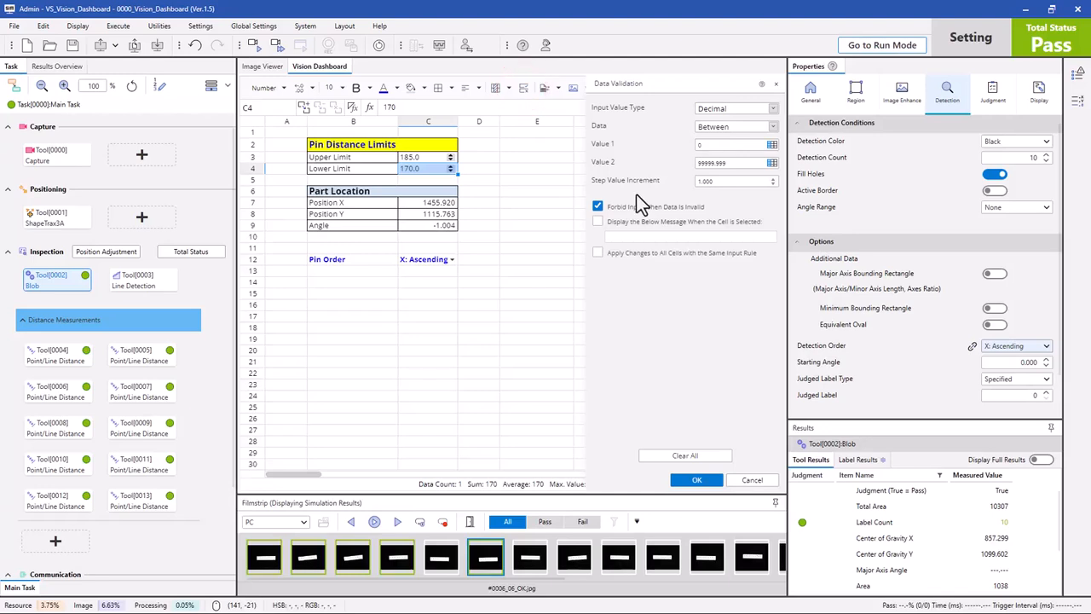
click(705, 145)
text(180)
click(731, 162)
text(150)
double_click(733, 181)
text(0.1)
click(625, 154)
Step: Enable the selection message "Set lower limit (150-180)" for cell C4 and apply its validation rule
click(598, 222)
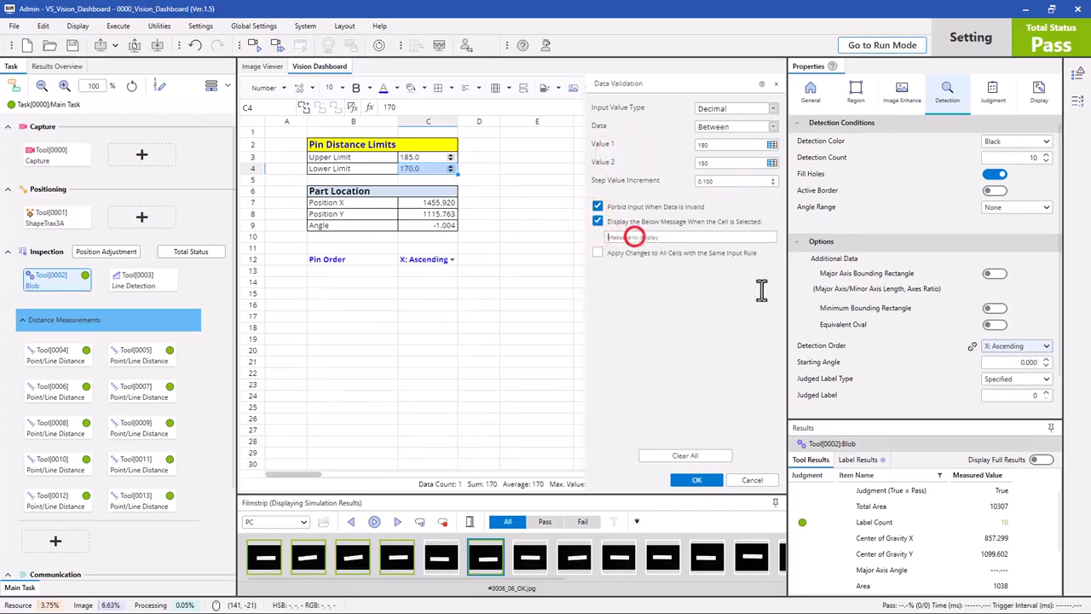
text(Set lower limit (150-180)
click(697, 480)
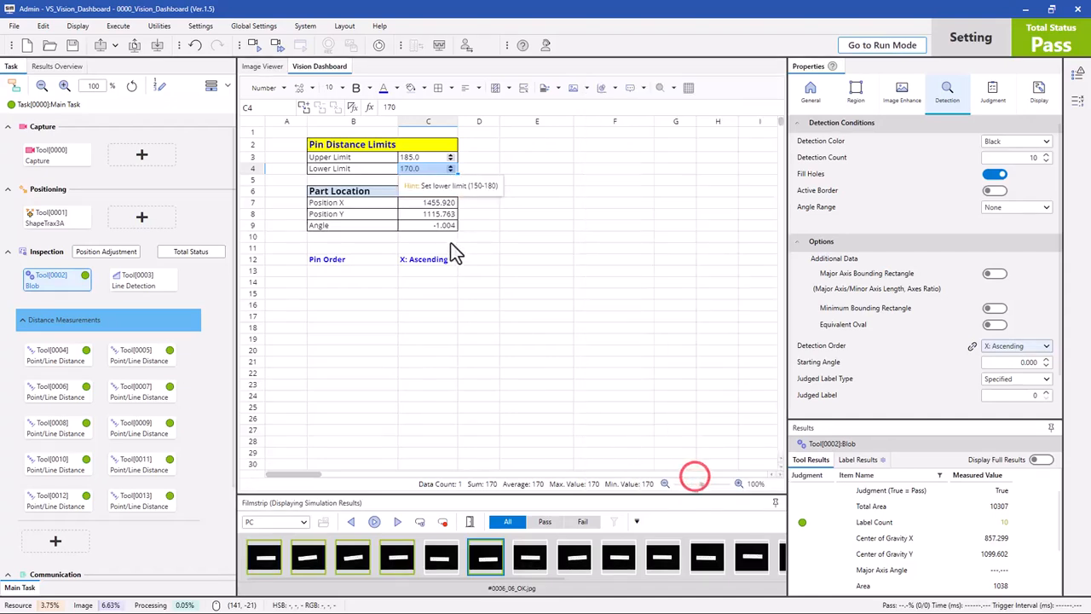
click(407, 170)
click(528, 247)
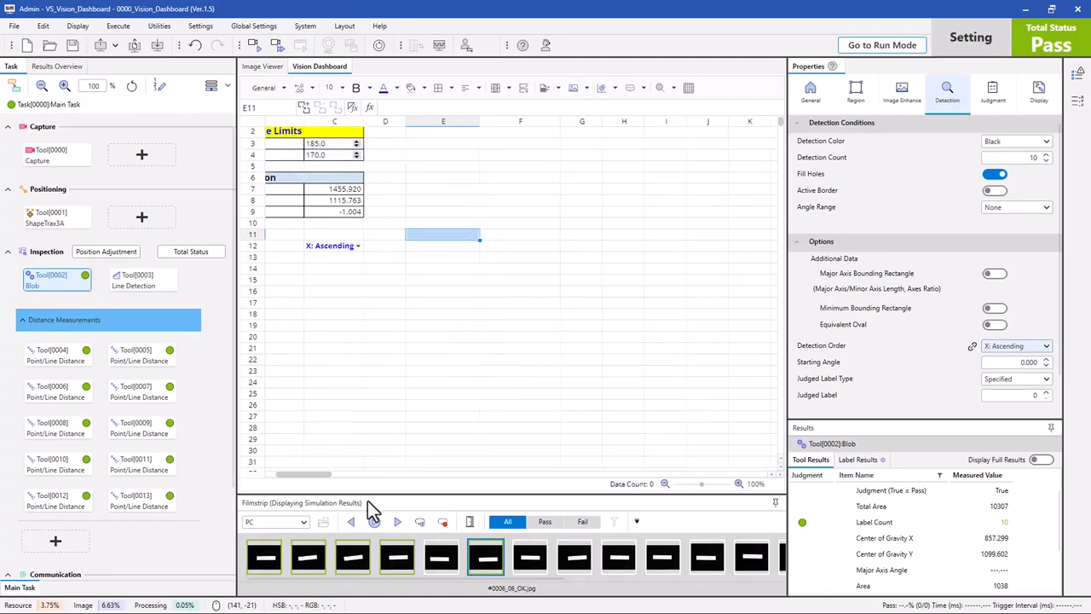
click(485, 200)
click(468, 158)
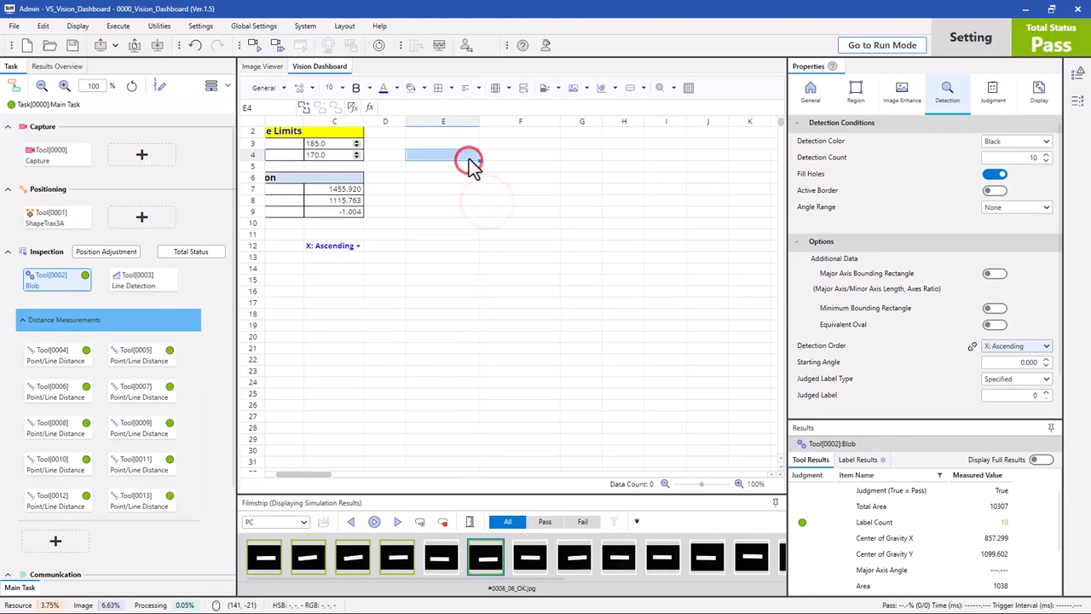
key(Left)
key(Left)
key(Left)
key(Left)
key(Right)
key(Right)
key(Right)
key(Right)
key(Right)
key(Right)
key(Right)
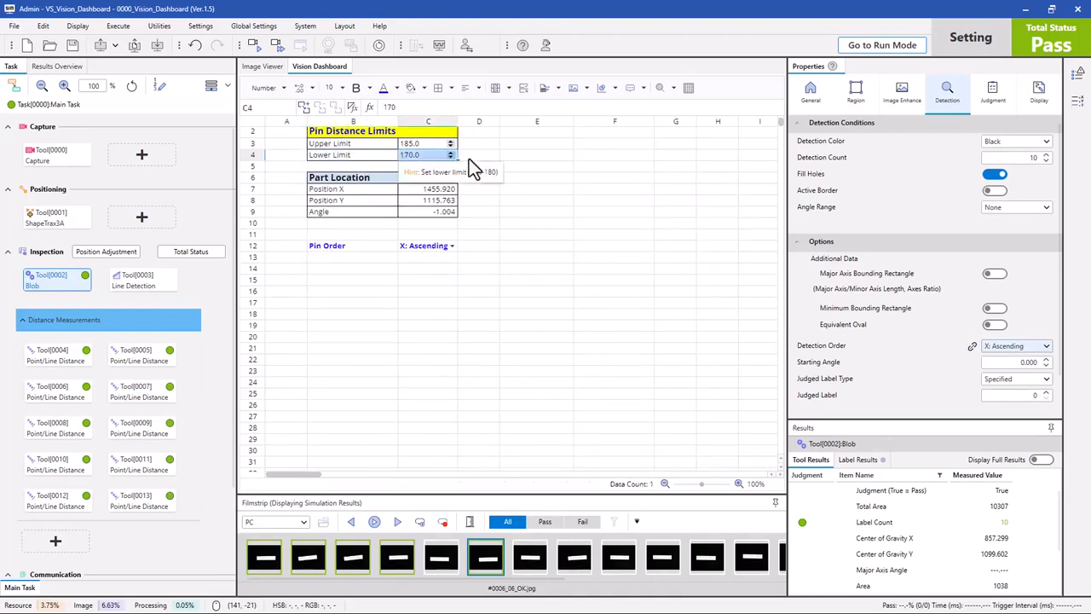
key(Left)
key(Up)
key(Up)
key(Left)
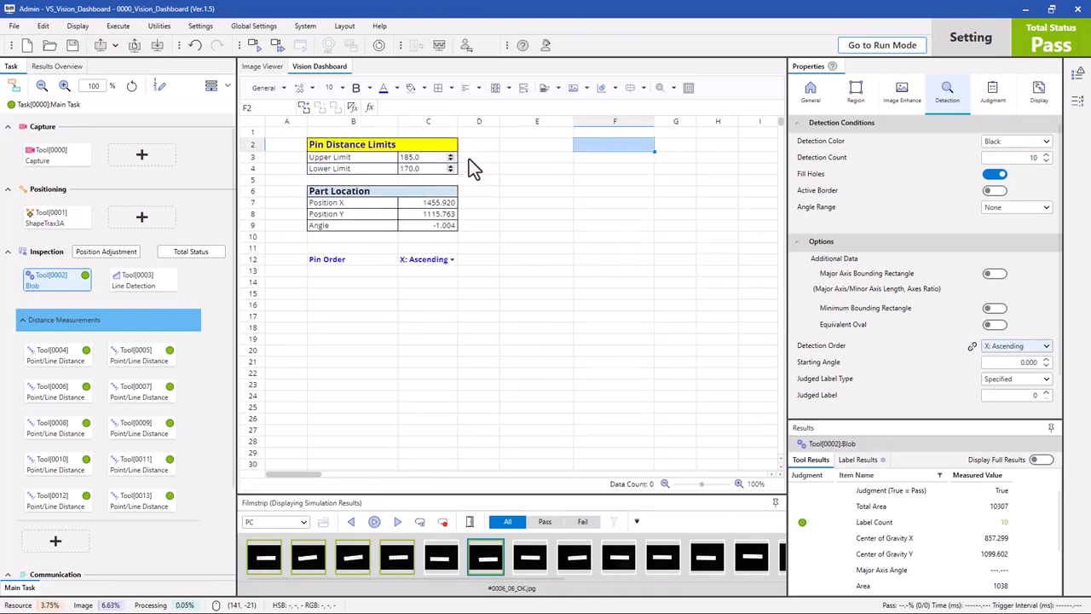
Step: Enter the list values 1, 2, 3 and 4 in cells K3 to K6 and select that range
key(Right)
key(Right)
key(Right)
key(Right)
key(Left)
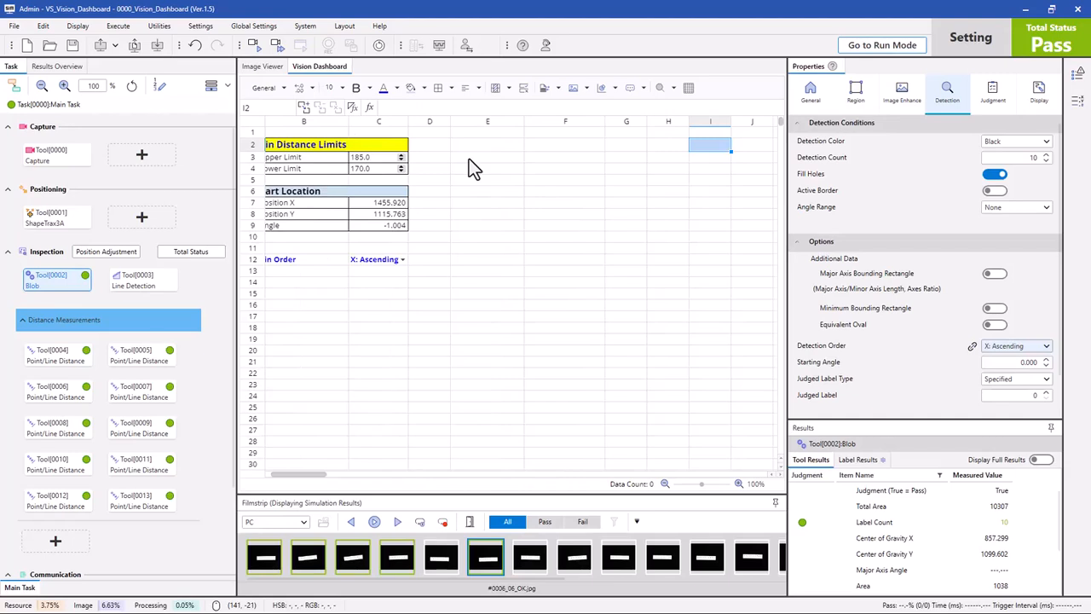
key(Right)
key(Right)
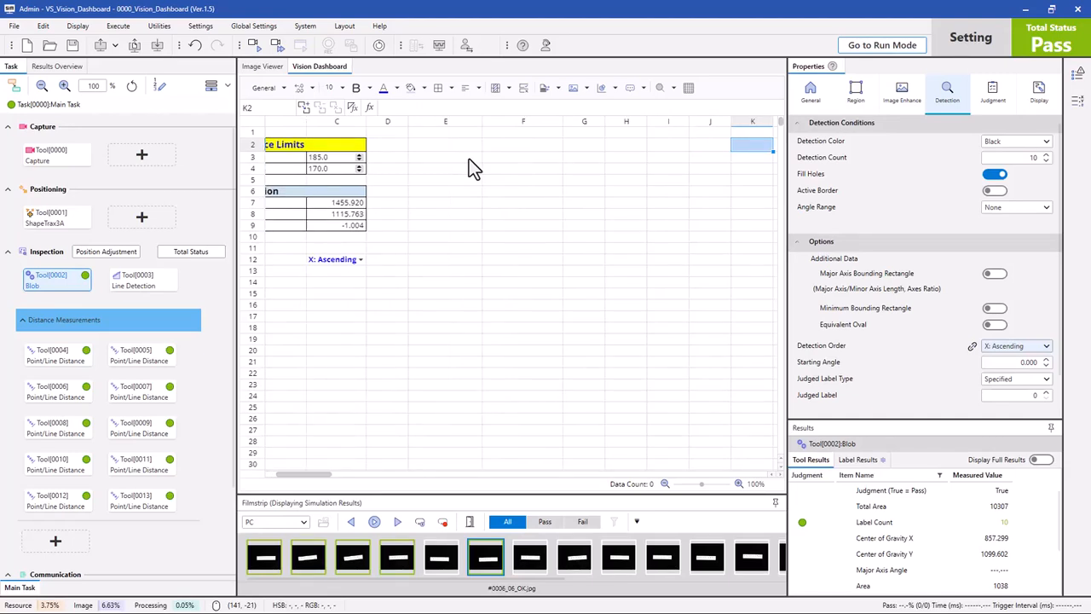
key(Down)
key(Down)
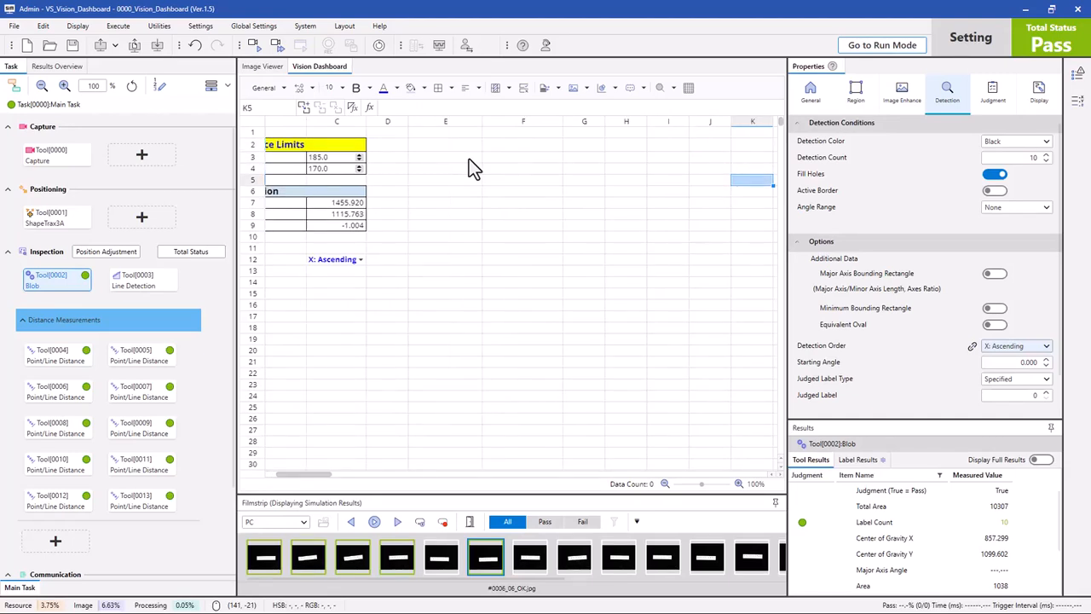
key(Up)
key(Up)
key(Down)
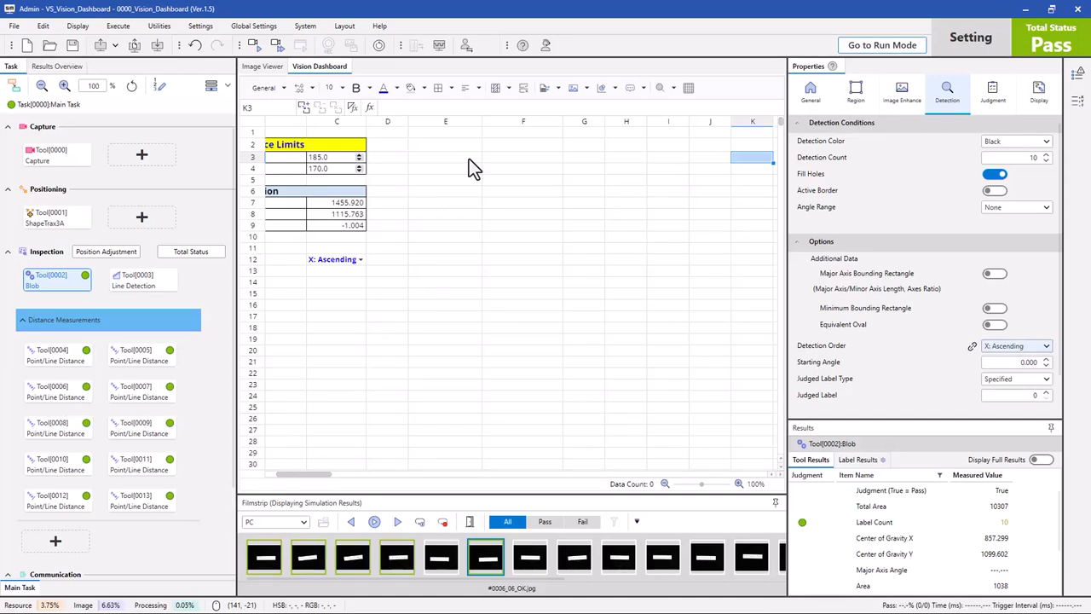
text(1)
key(Return)
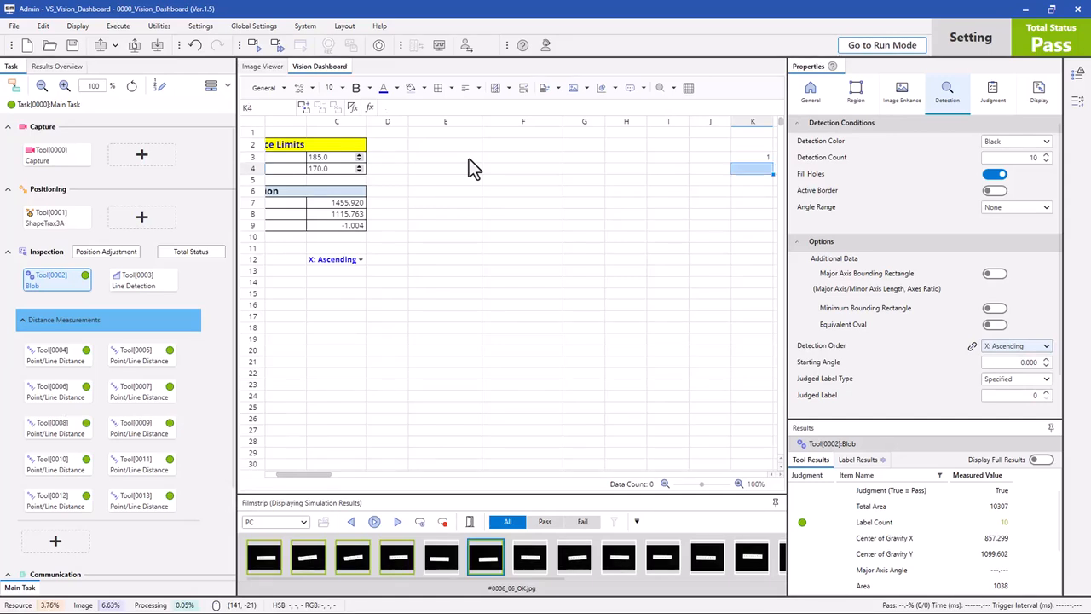
text(2)
key(Return)
text(3)
key(Return)
text(4)
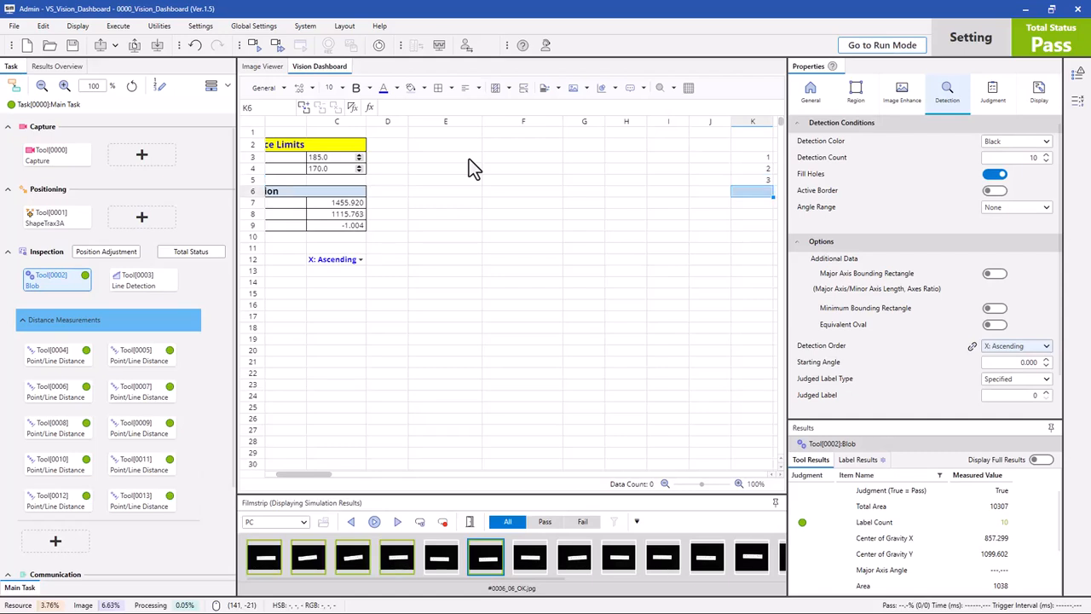
key(Return)
key(Up)
key(Up)
key(Up)
key(Up)
key(shift+Down)
key(shift+Down)
key(shift+Down)
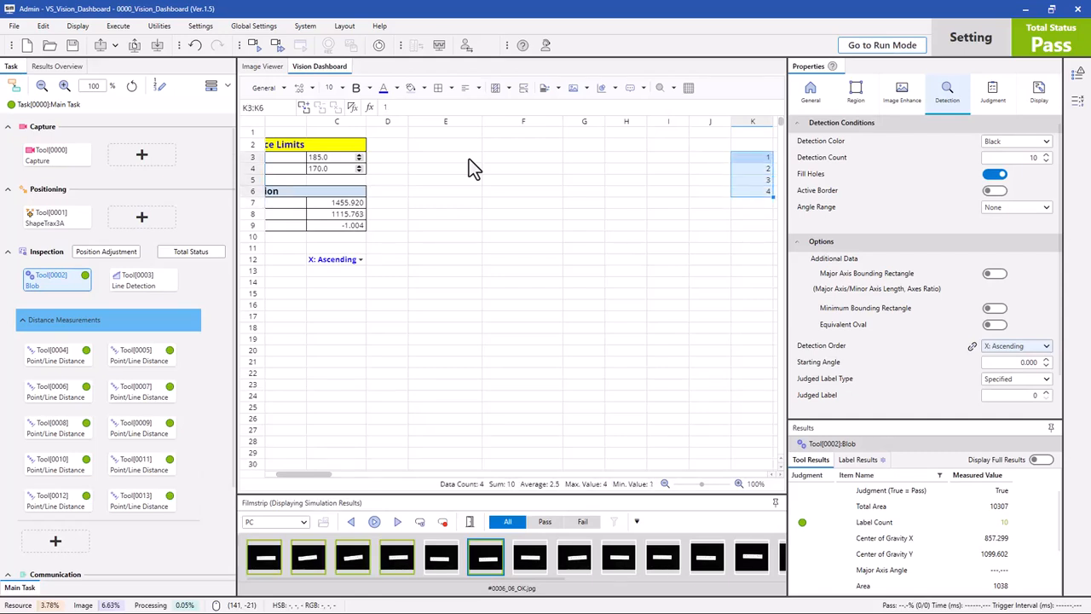
Step: Label cell E3 with the text "Select Value:"
key(Up)
key(Up)
key(Left)
key(Left)
key(Left)
key(Left)
key(Down)
key(Down)
key(Left)
key(Left)
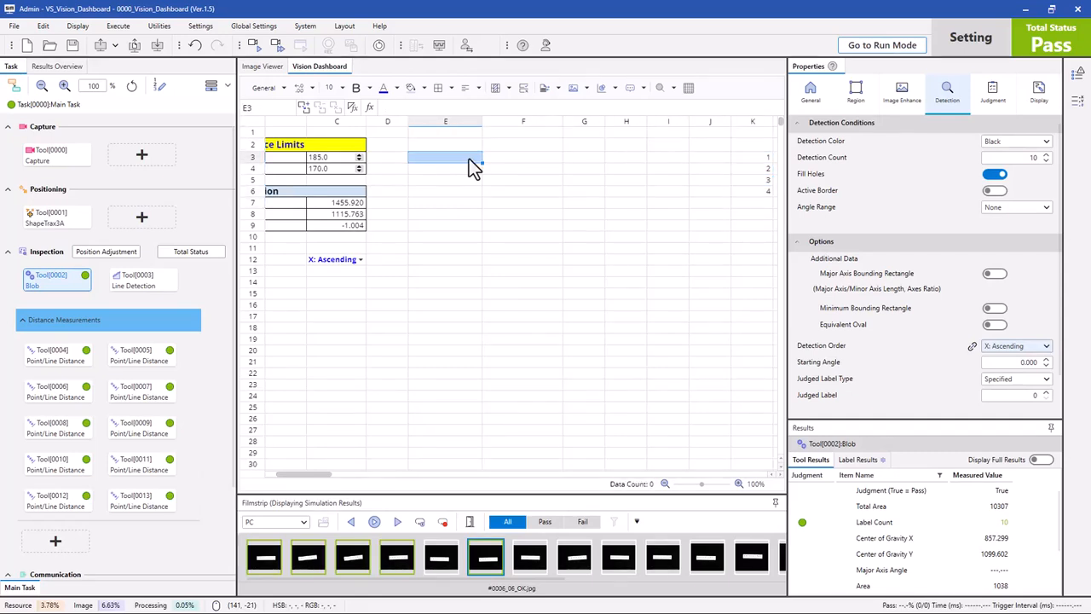
key(Right)
key(Right)
key(Left)
key(Left)
key(shift+Right)
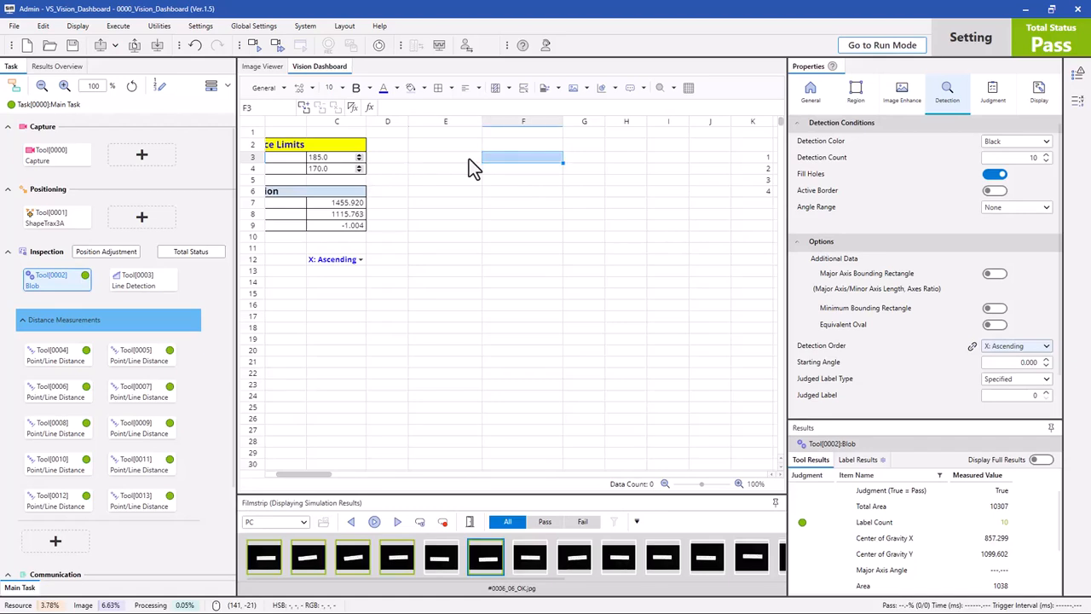
key(shift+Left)
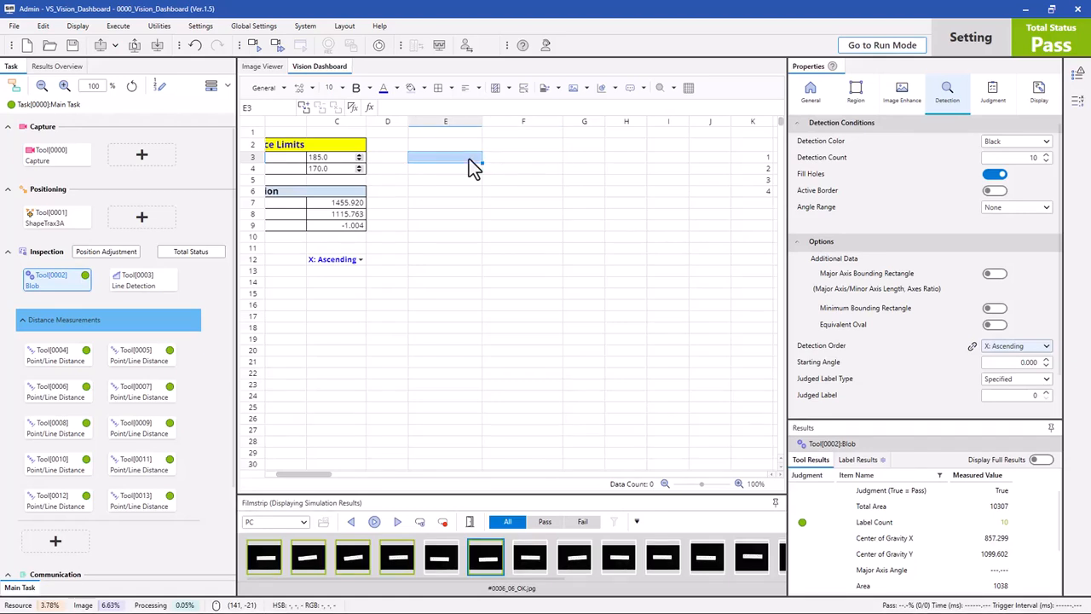
text(Slec)
key(BackSpace)
key(BackSpace)
key(BackSpace)
text(elect Value:)
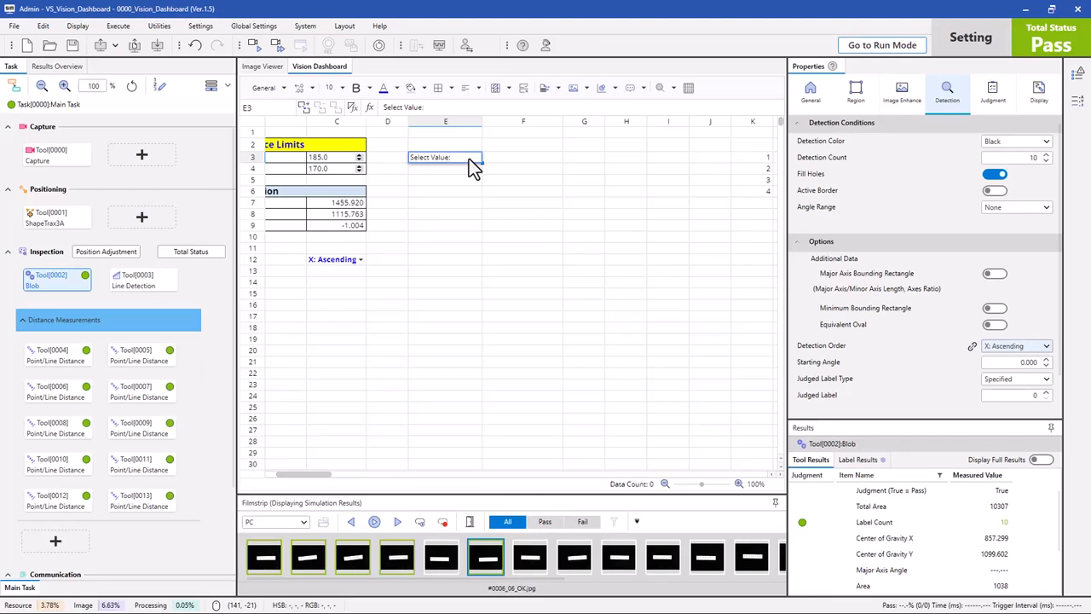
key(Tab)
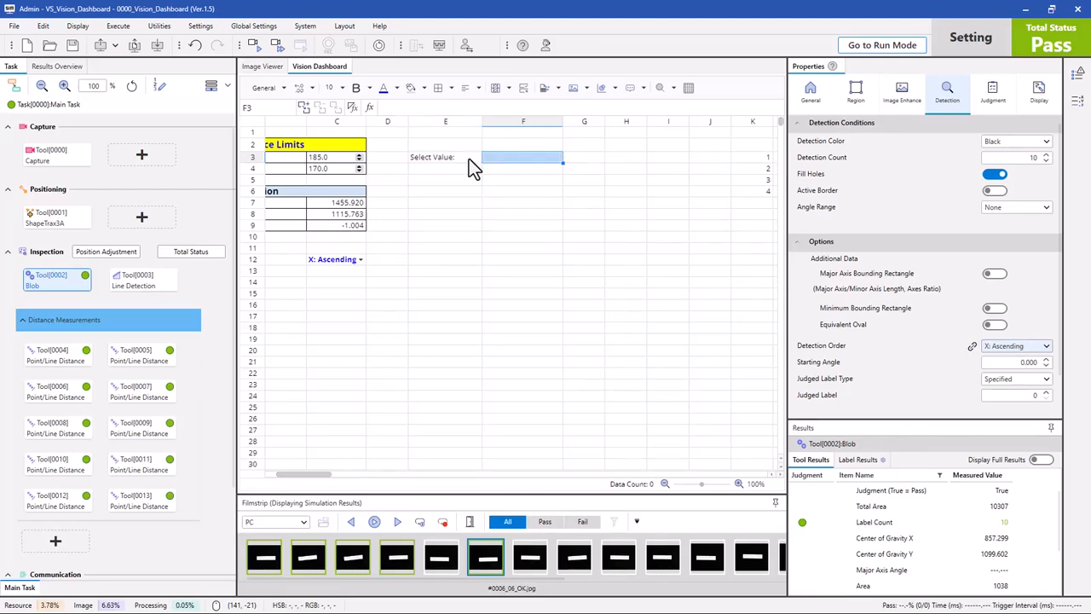
Step: Apply List data validation to cell F3 with the range =$K$3:$K$6 as its source, leaving invalid input allowed
click(524, 91)
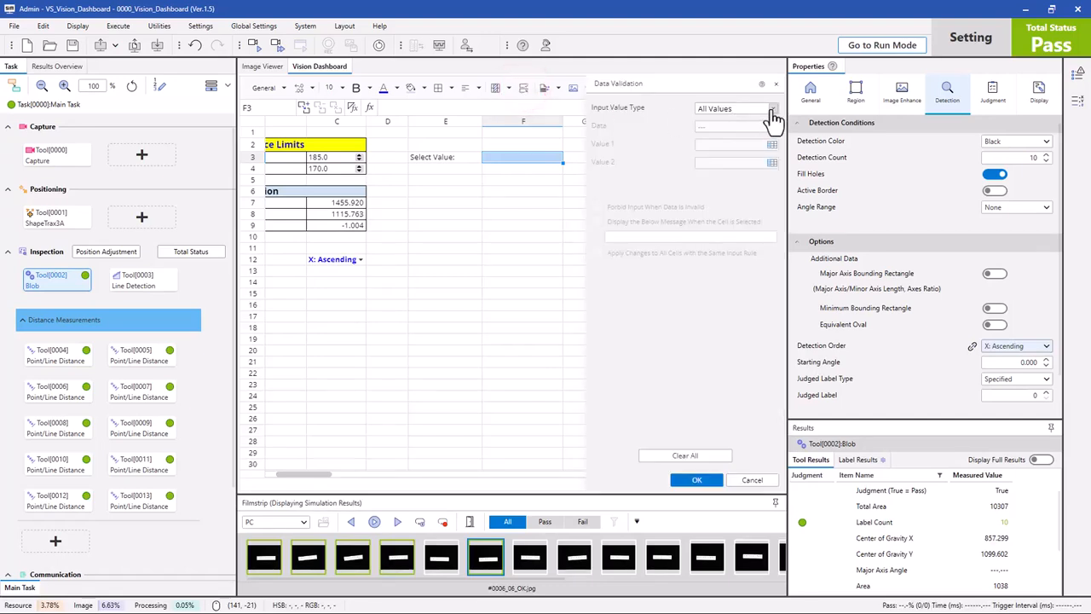
click(772, 108)
click(720, 155)
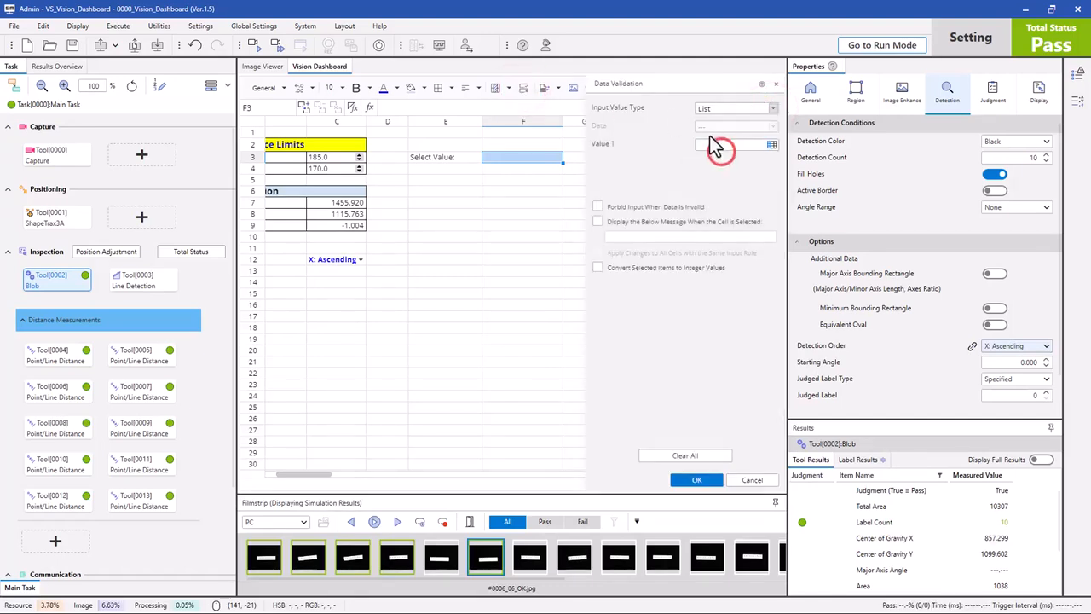
click(772, 145)
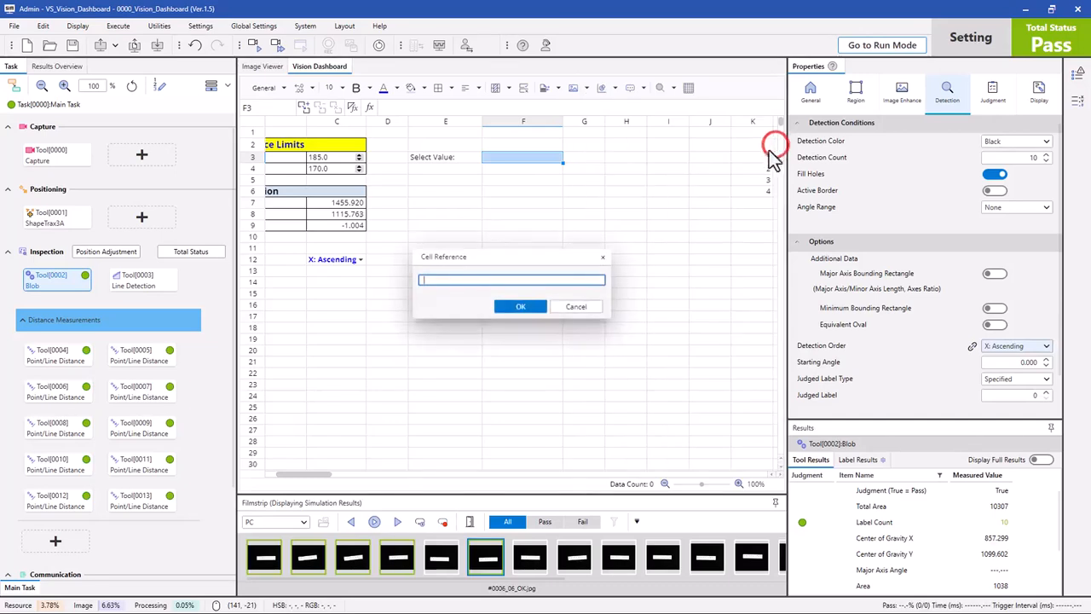
drag(758, 152, 708, 194)
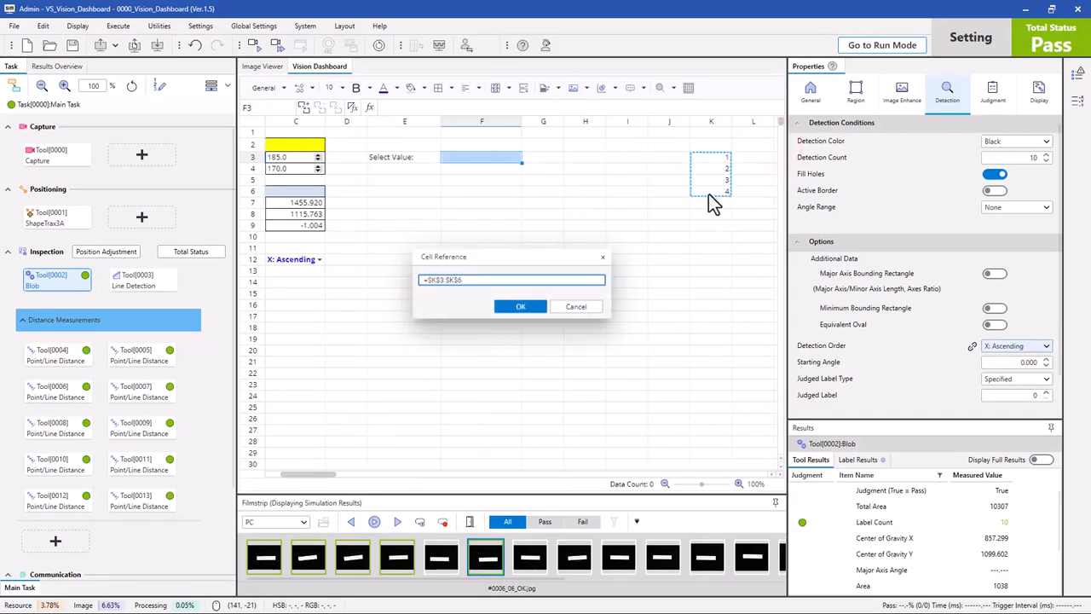
click(520, 307)
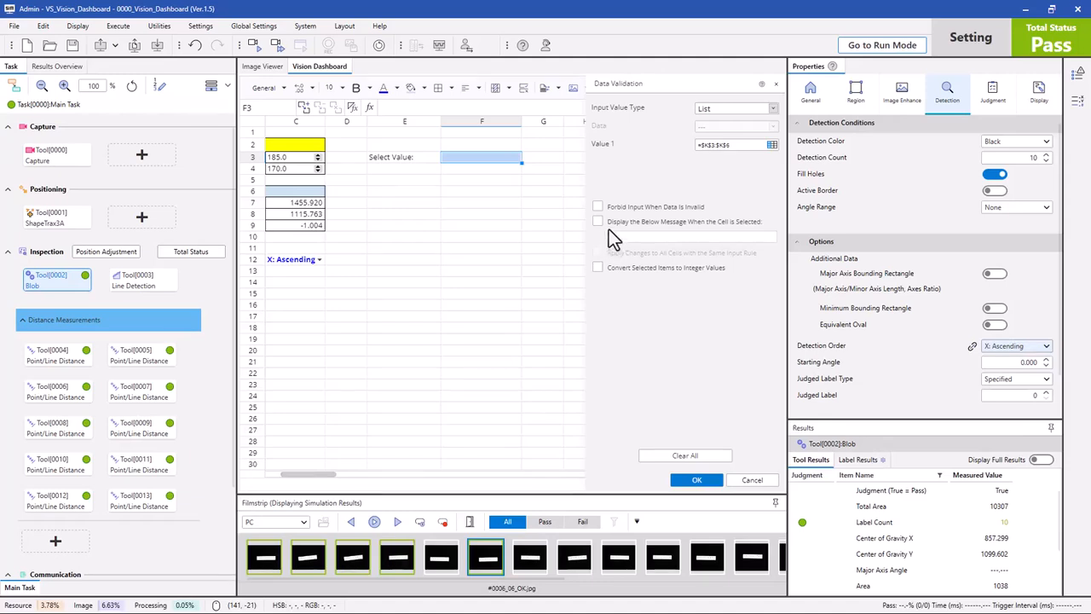
click(598, 206)
click(598, 207)
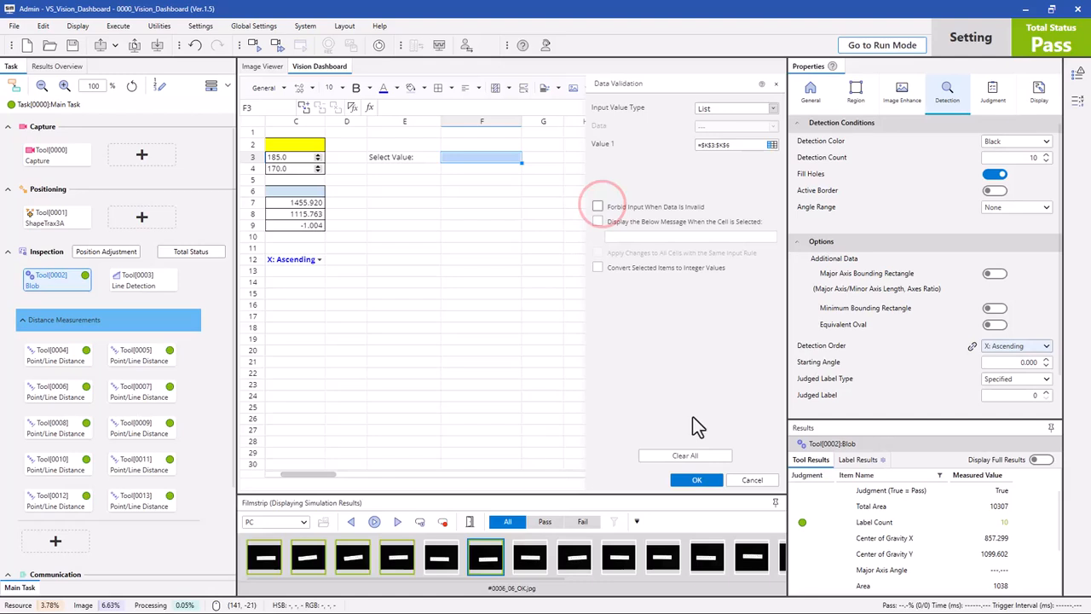
click(692, 480)
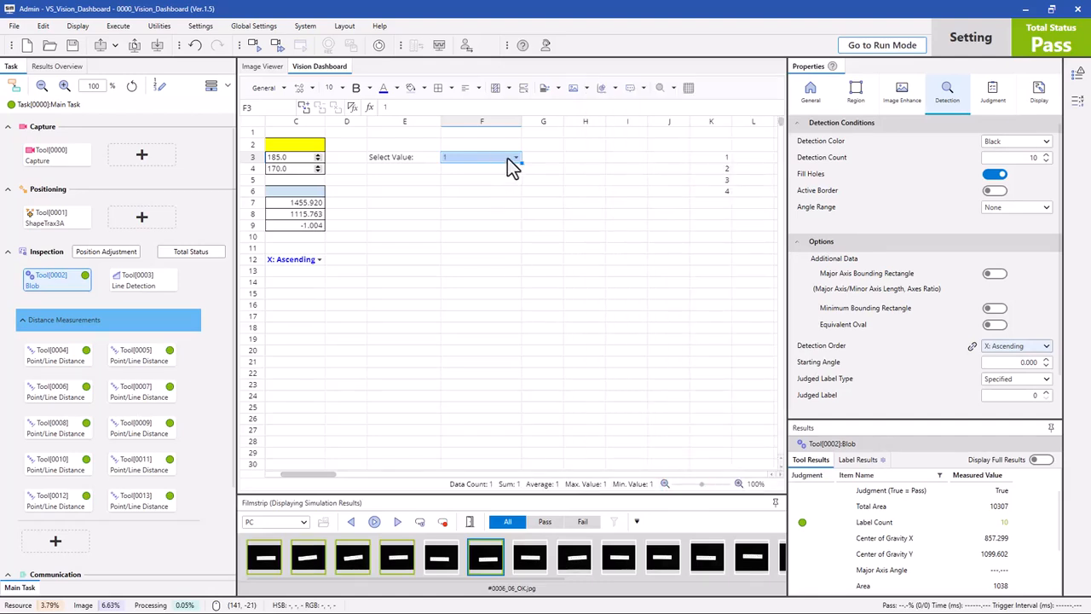
Step: Test the dropdown in cell F3 by choosing 2, 3 and 4 in turn
click(508, 161)
click(490, 187)
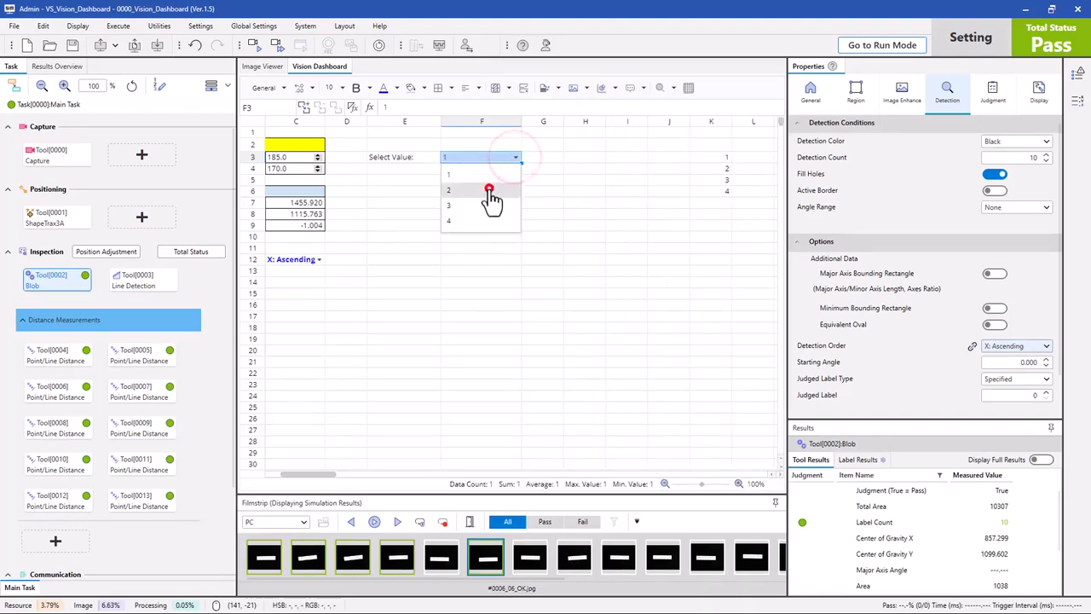
click(511, 157)
click(493, 187)
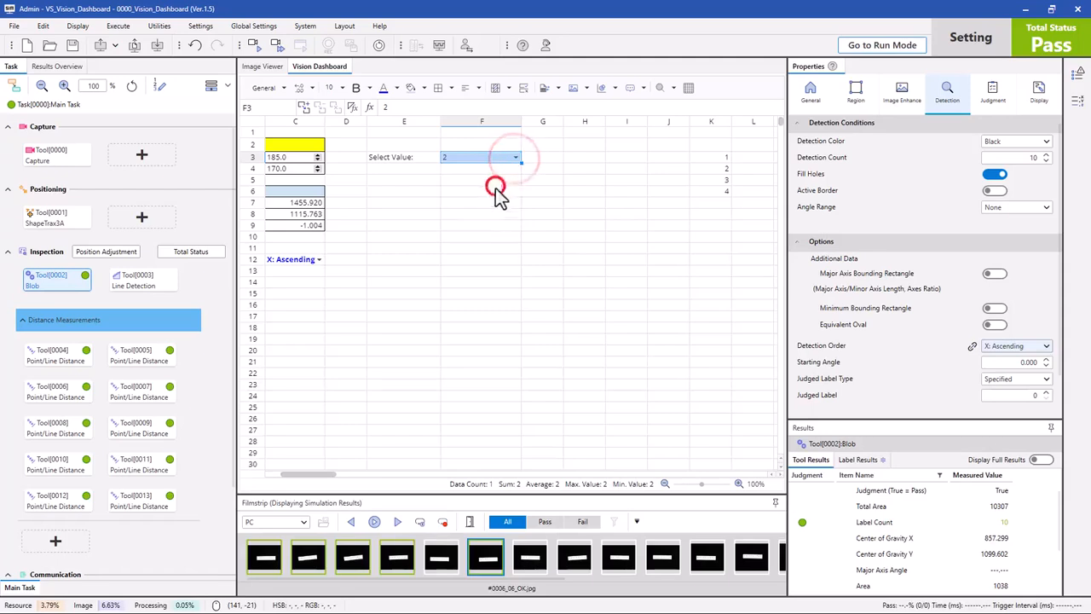
click(515, 158)
click(490, 205)
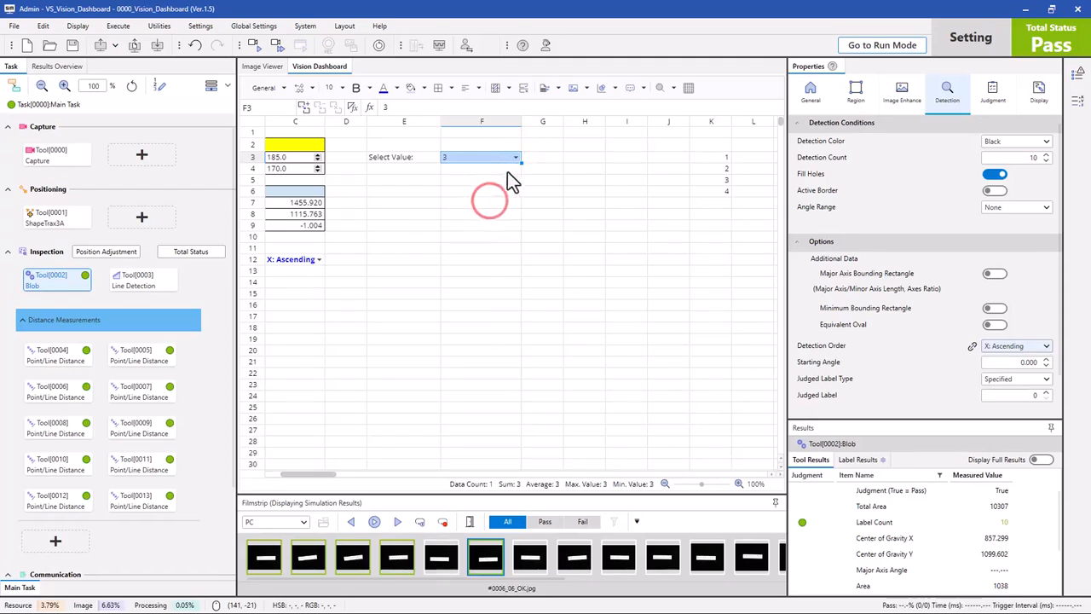
click(513, 159)
click(484, 221)
Step: Replace the list source values in cells K3 to K6 with 100, 200, 300 and 400
double_click(708, 158)
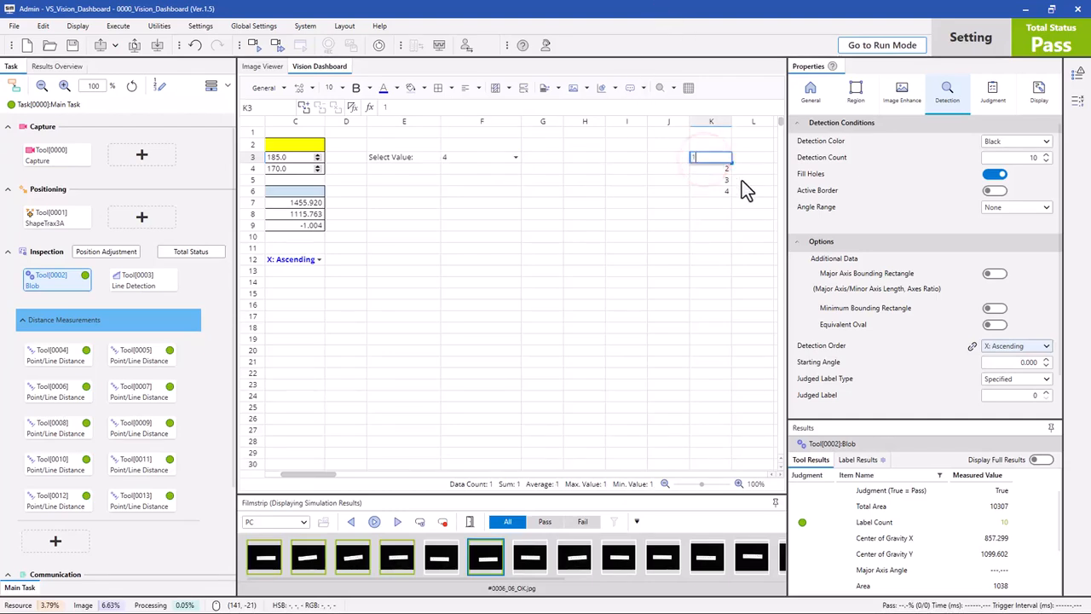
text(00)
key(Return)
text(200)
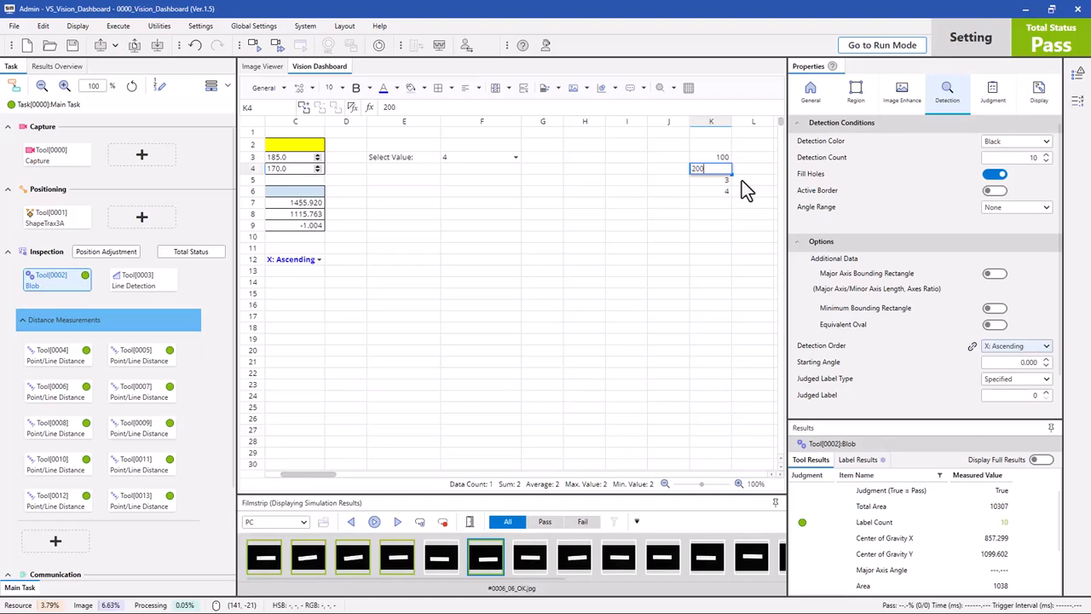
key(Return)
text(300)
key(Return)
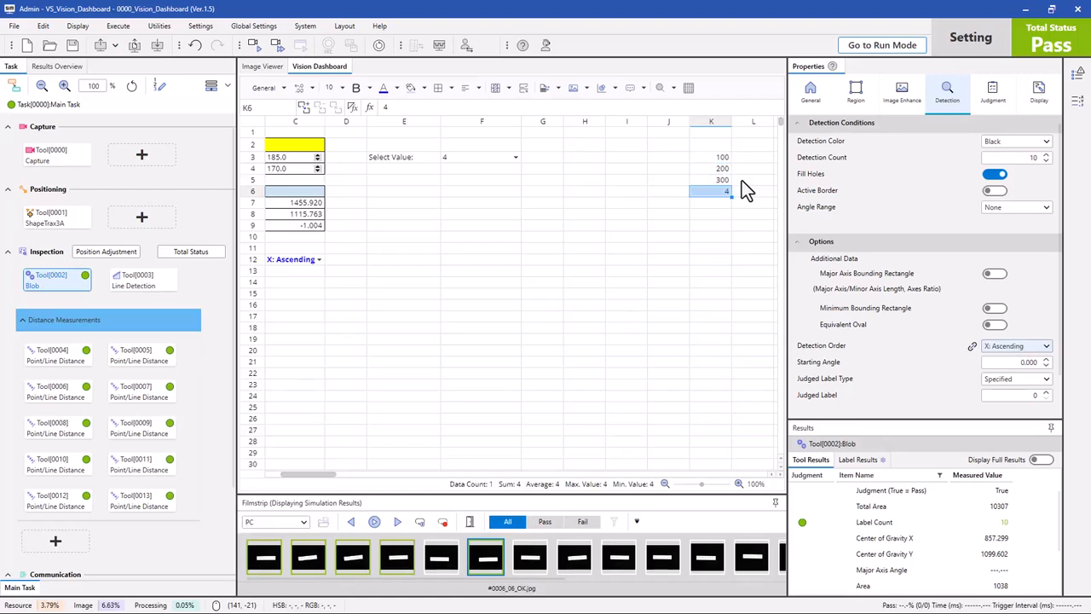
text(400)
key(Return)
Step: Test the updated dropdown in cell F3 by choosing 100, 200 and 300, and finish with 100 selected
key(Up)
key(Up)
key(Left)
key(Left)
key(Left)
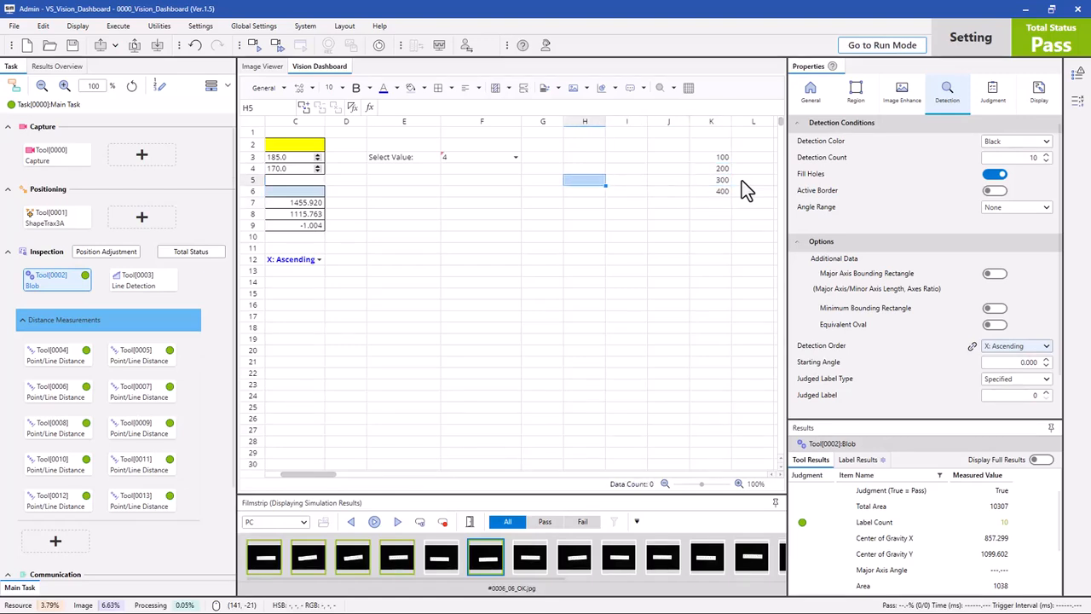
key(Left)
key(Up)
key(Up)
key(Left)
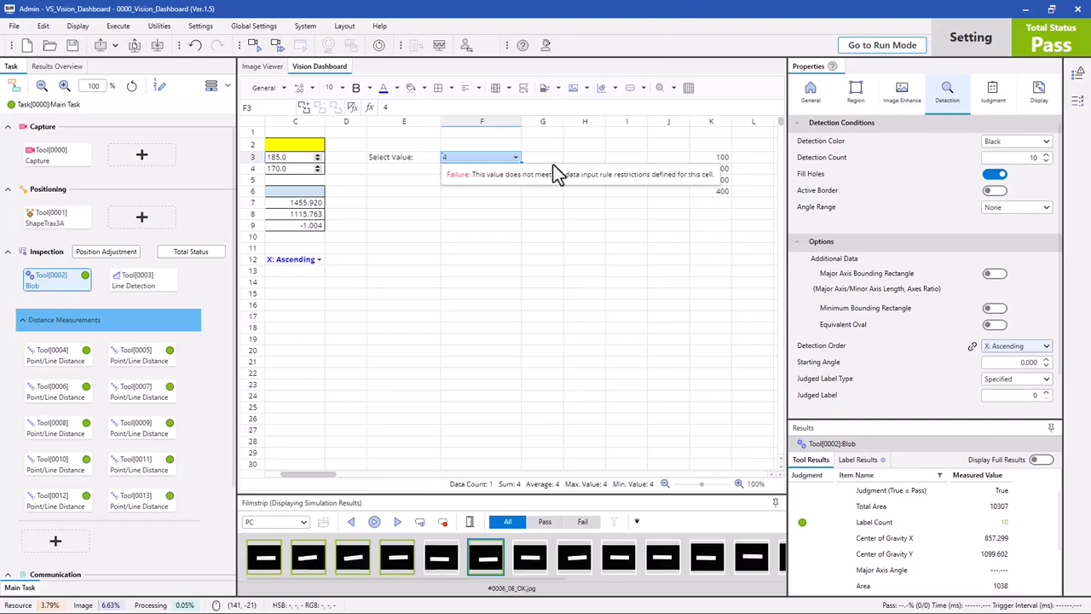
click(509, 159)
click(494, 176)
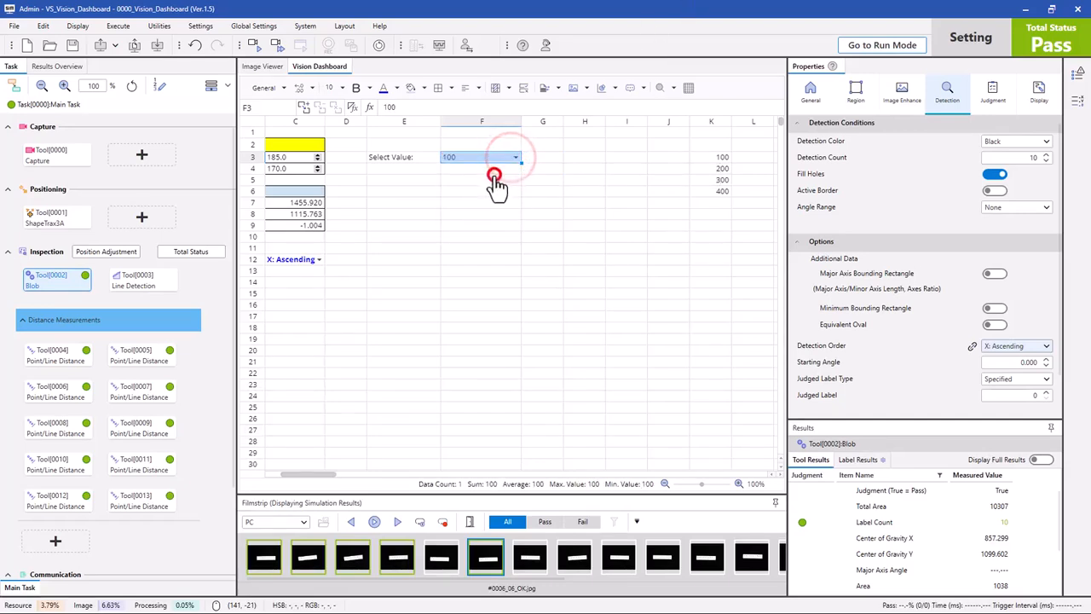
click(513, 160)
click(488, 195)
click(516, 158)
click(480, 205)
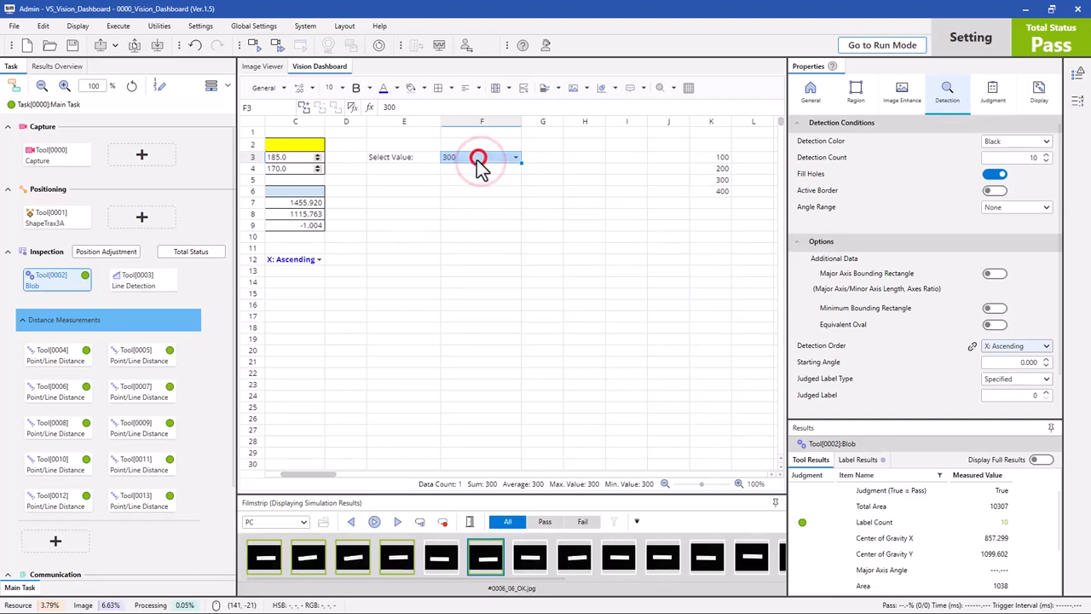
click(515, 158)
click(480, 186)
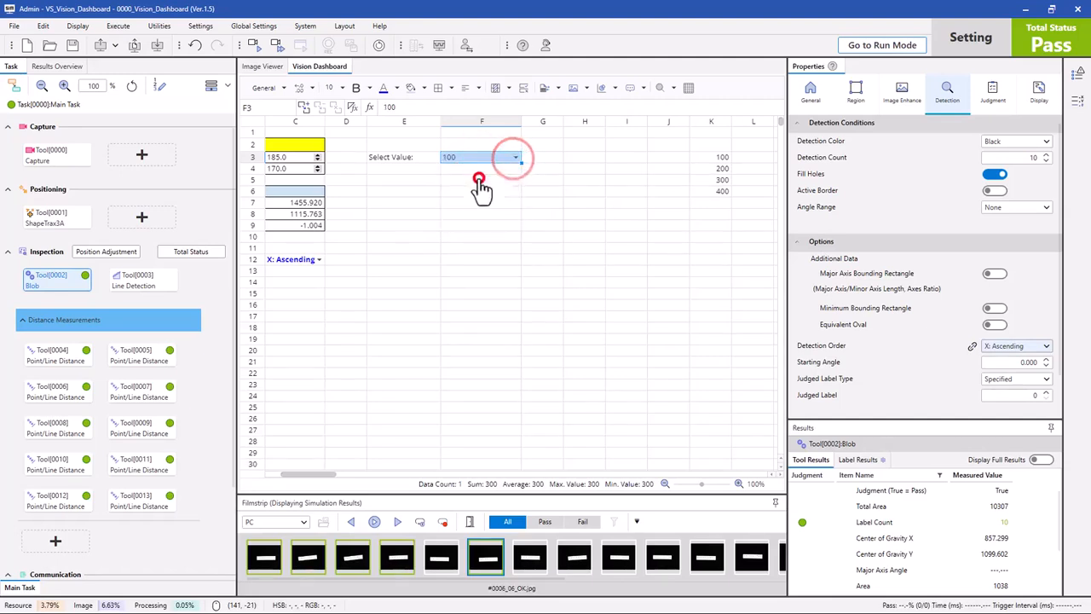
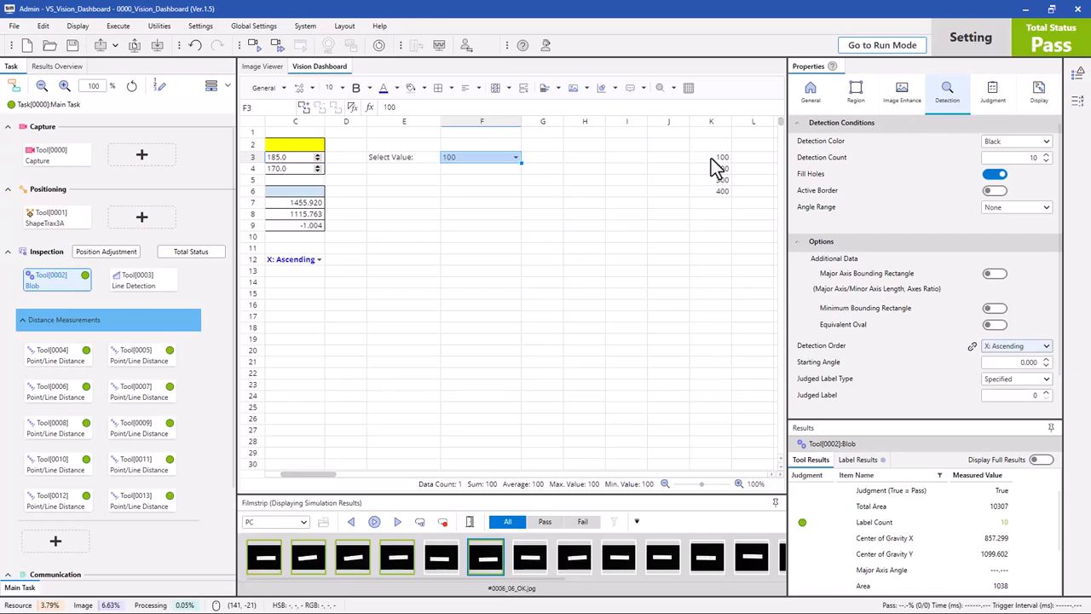
Step: Convert cell F3's list items to integer values, mapping K3, K4, K5 and K6 to 100, 200, 300 and 400
click(524, 90)
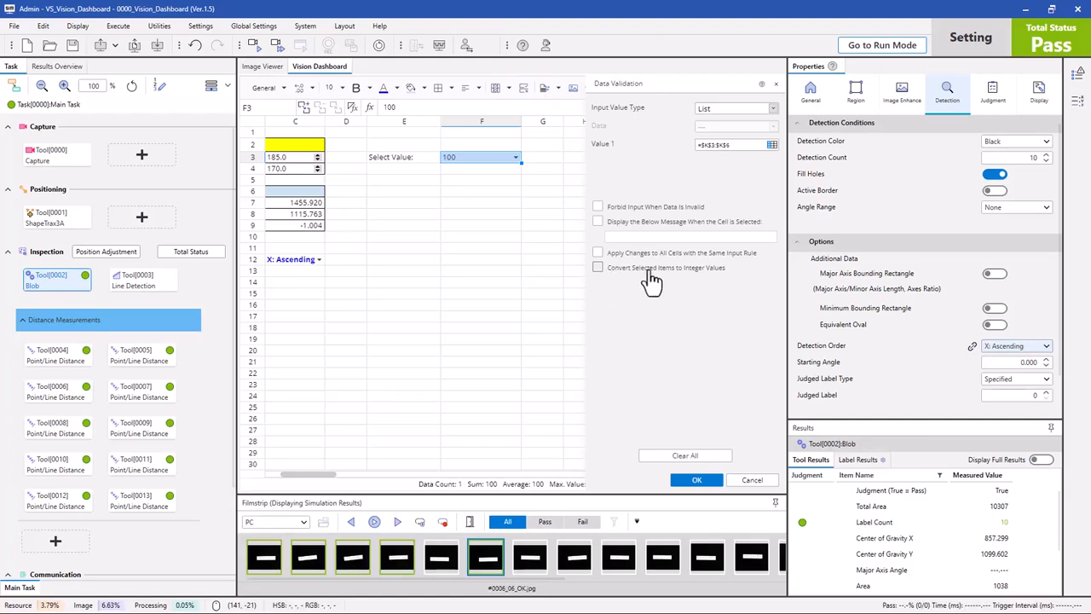
click(599, 267)
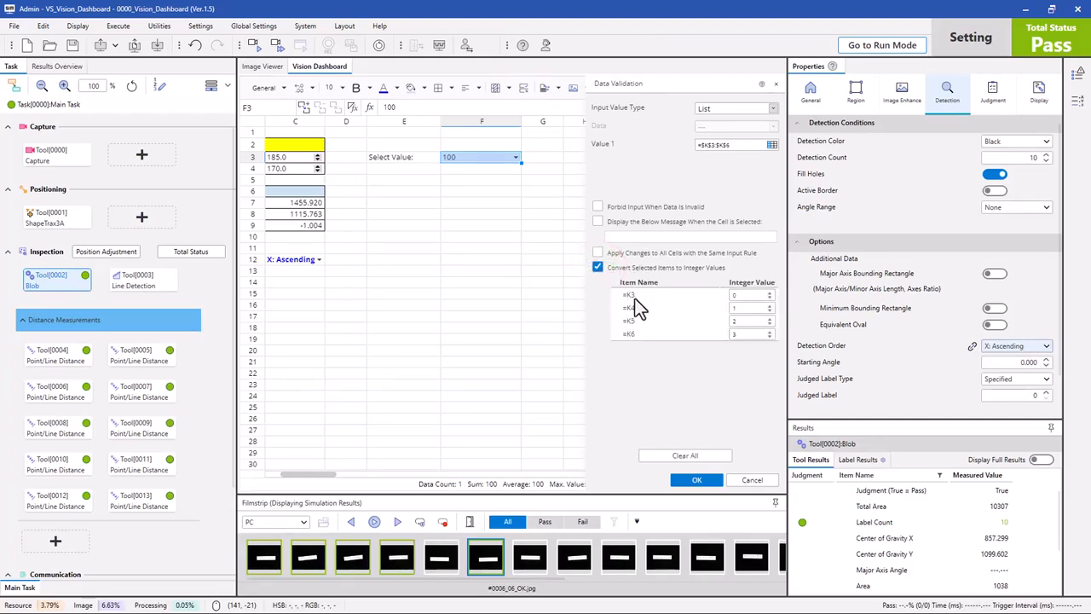
click(735, 295)
mouse_move(747, 307)
mouse_down()
mouse_move(702, 310)
mouse_move(673, 354)
mouse_up()
text(200)
text(300)
text(400)
click(682, 480)
Step: Replace the list source entries in cells K3 to K6 with Low, Mid 1, Mid 2 and High
click(711, 158)
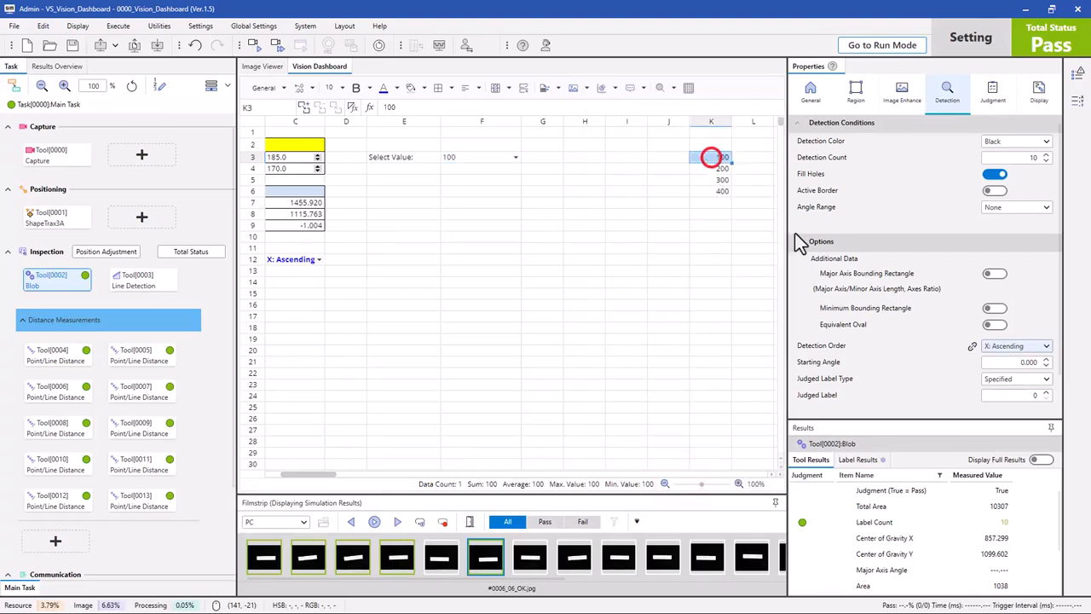
text(Low)
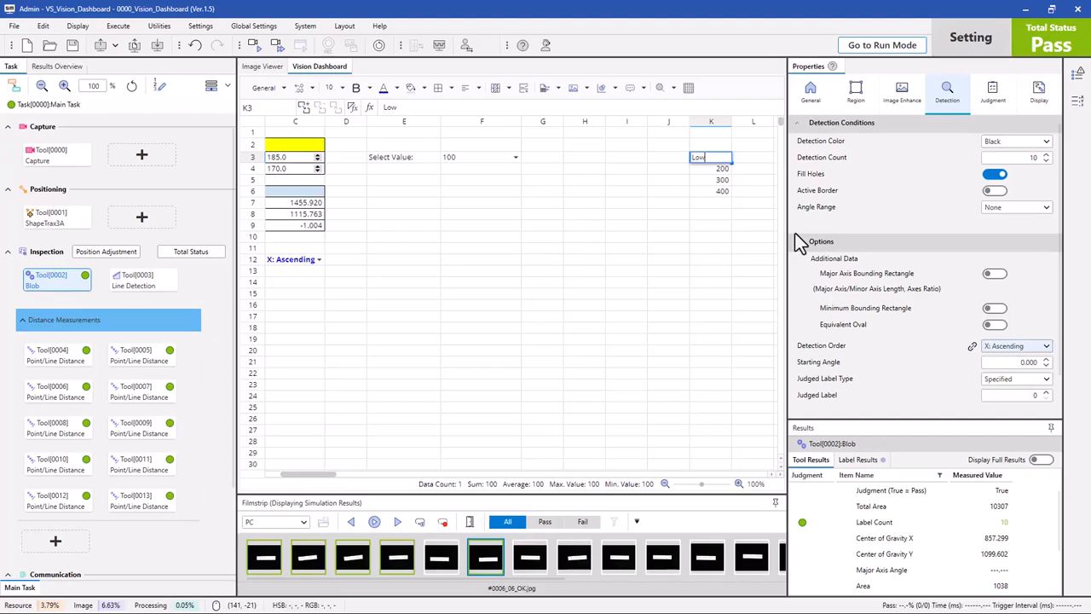
key(Return)
text(Mid)
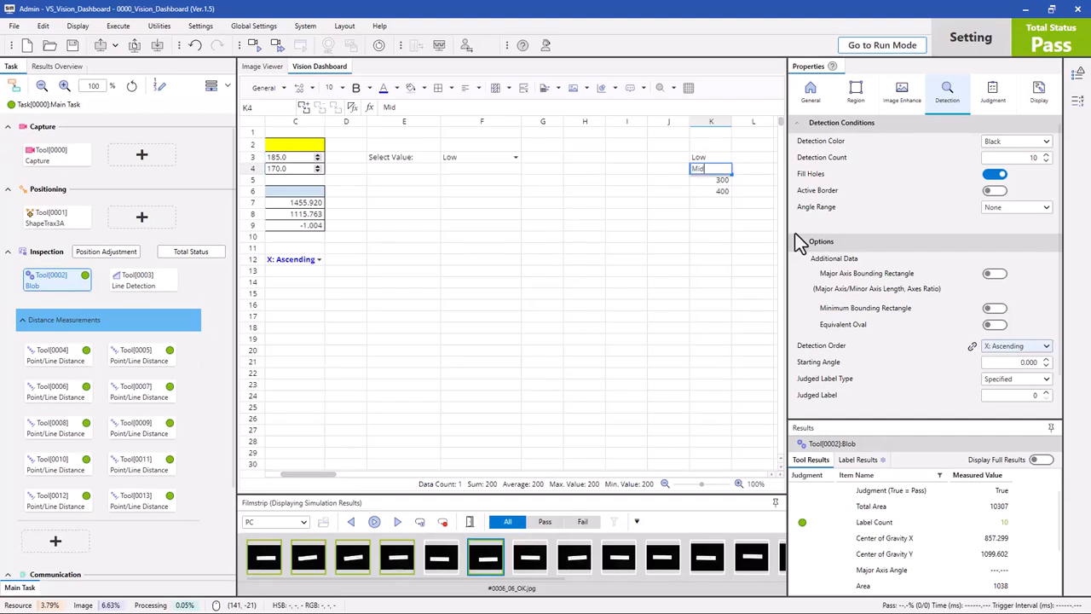
text( 1)
key(Return)
text(Mid)
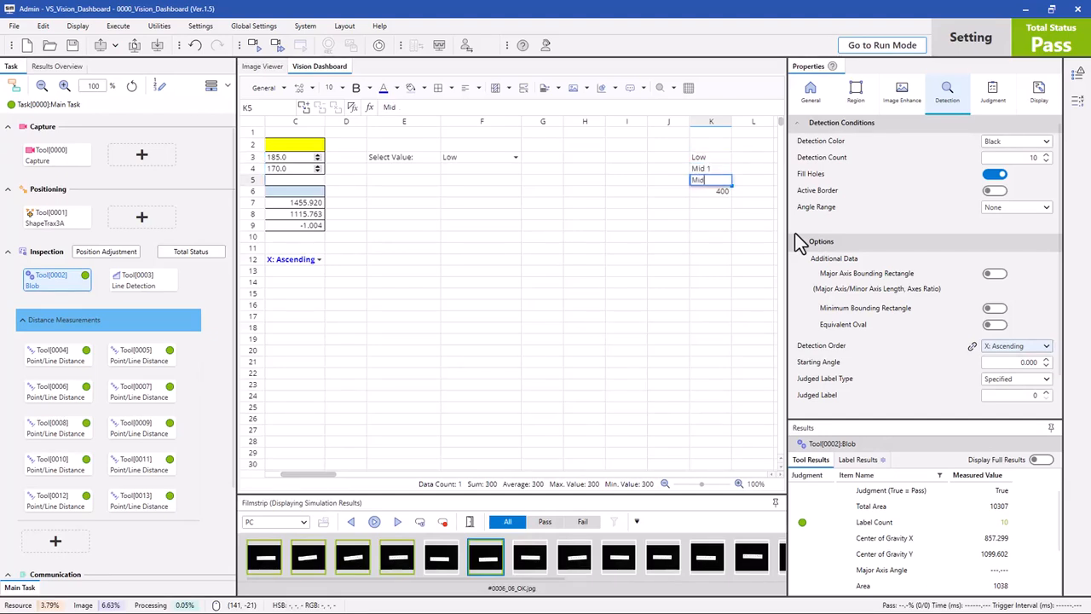
text( 2)
key(Return)
text(Hi)
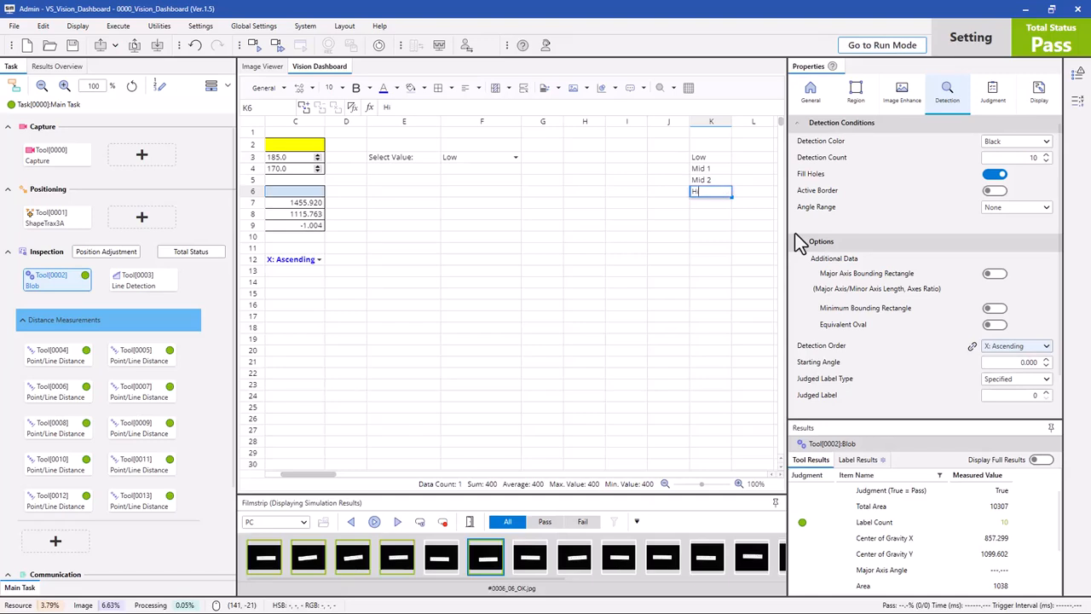
text(gh)
key(Return)
key(Up)
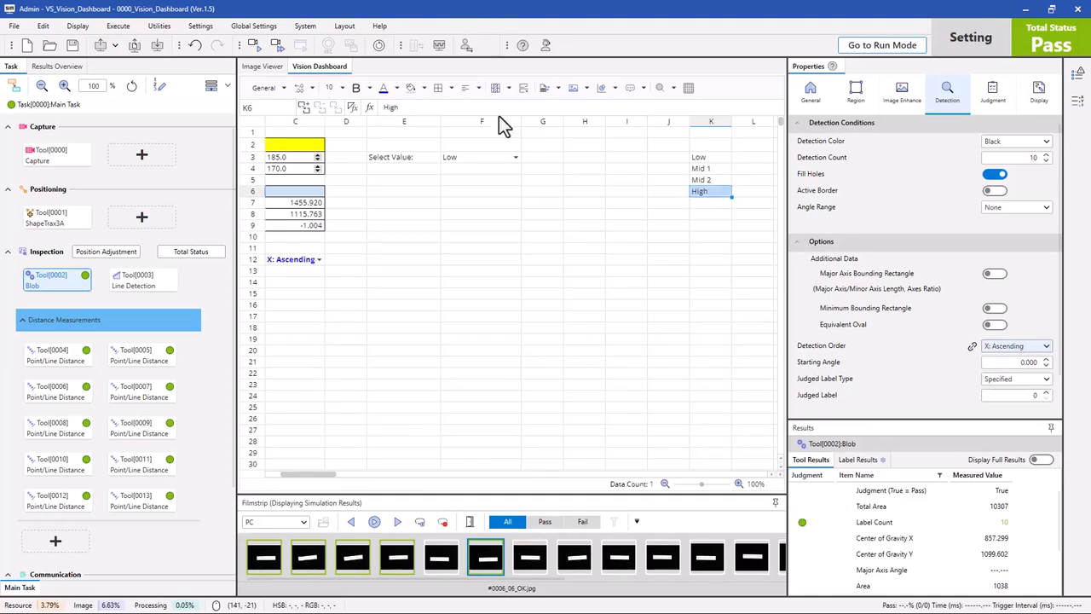
Step: Choose Mid 1 in cell F3's dropdown and check the integer mapping in its data validation settings
click(514, 157)
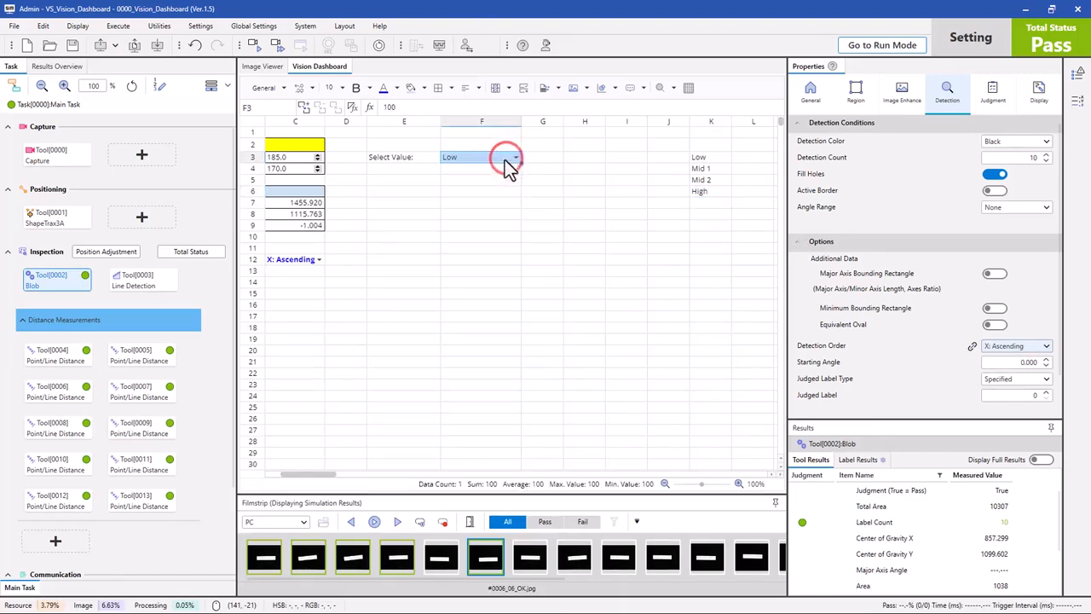
click(515, 157)
click(479, 189)
click(524, 89)
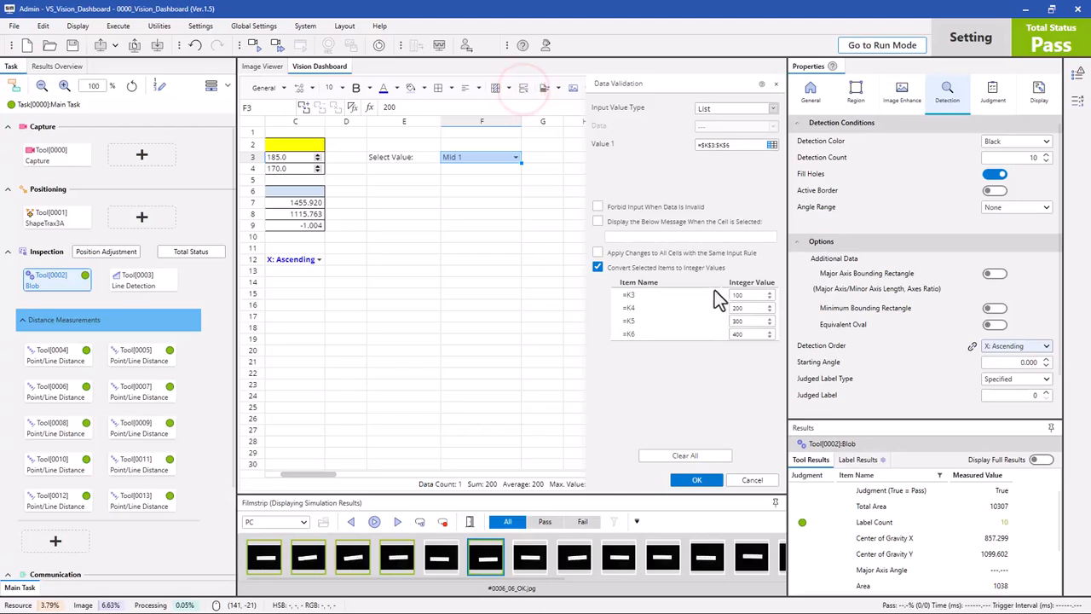
click(694, 482)
Step: Enter the formula =F3 in cell F6 to output the integer behind the selected list item
click(460, 194)
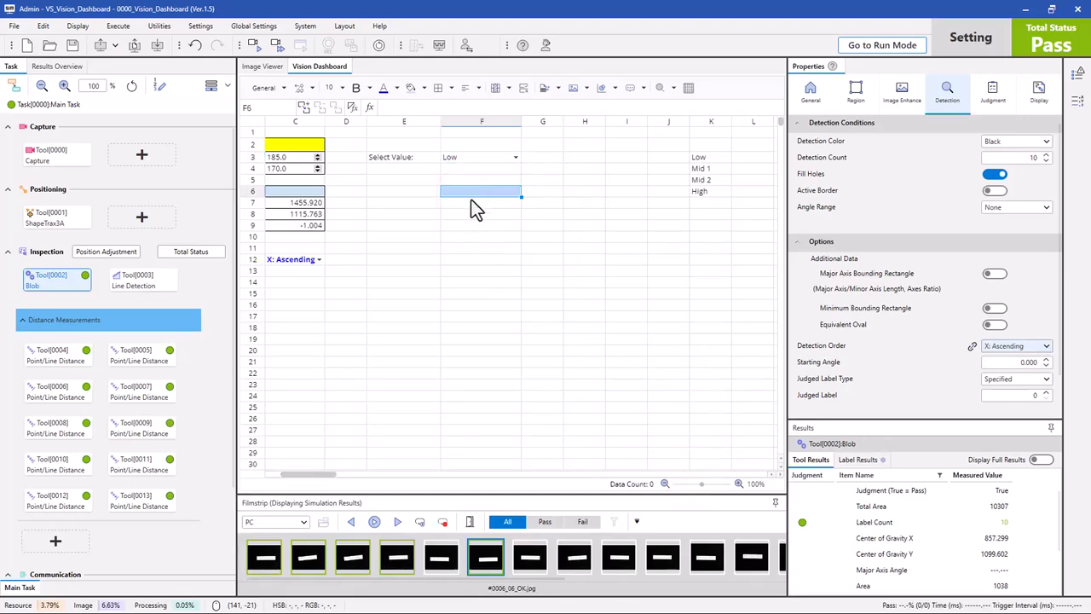
text(=)
click(458, 159)
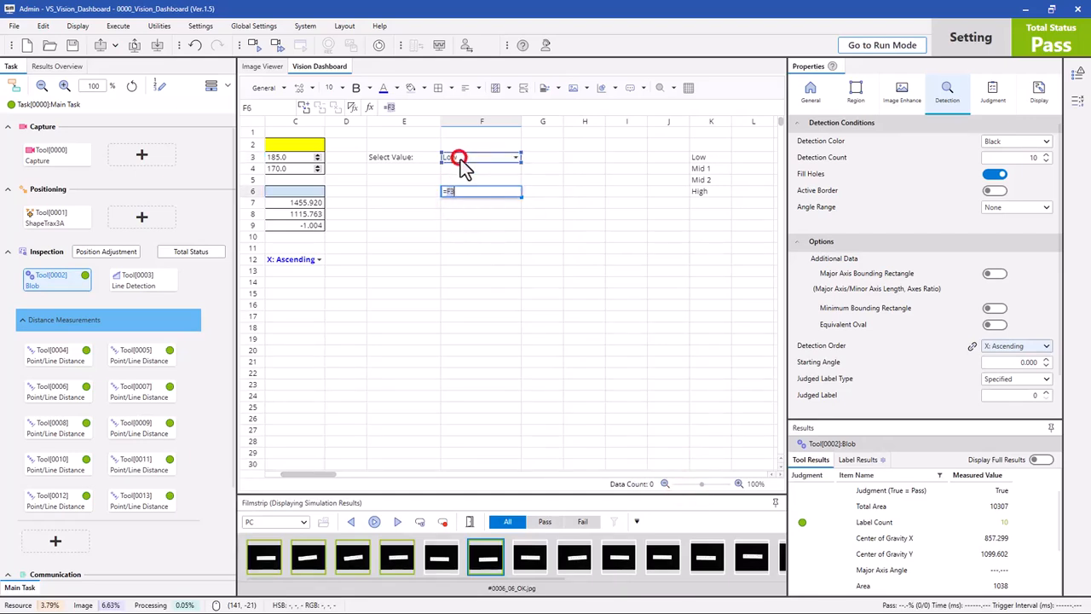
key(Return)
drag(385, 131, 264, 101)
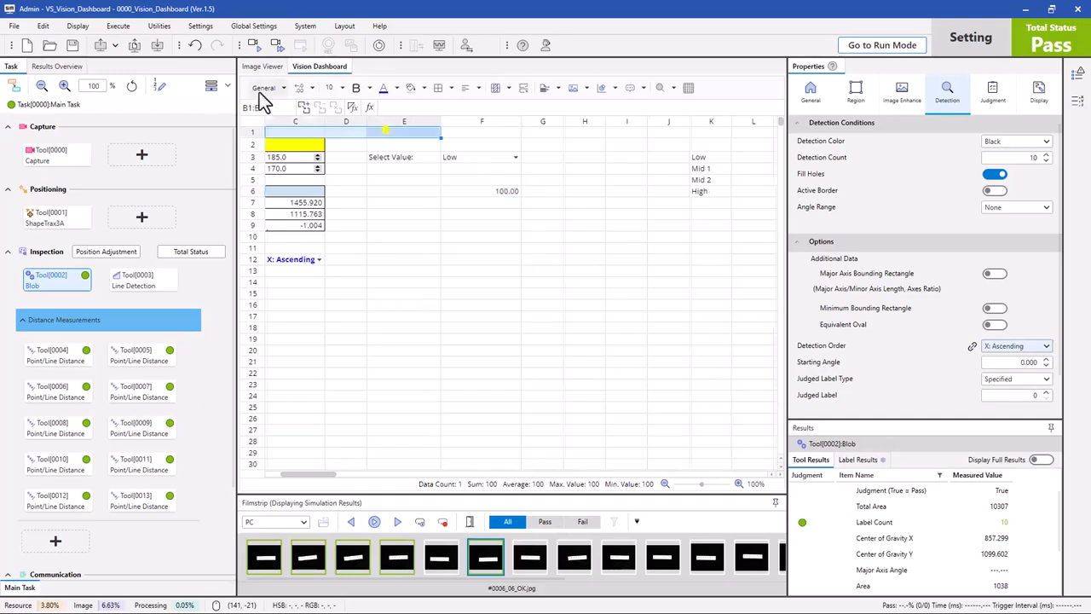
Step: Test the integer conversion by choosing Mid 1, Mid 2 and High in cell F3, leaving High selected
click(502, 157)
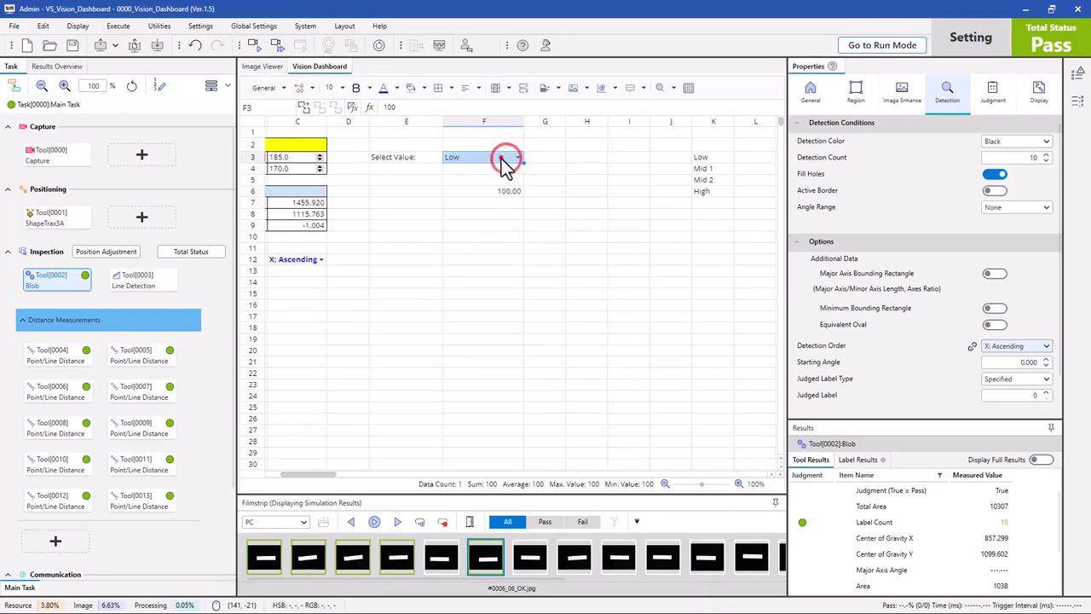
click(517, 157)
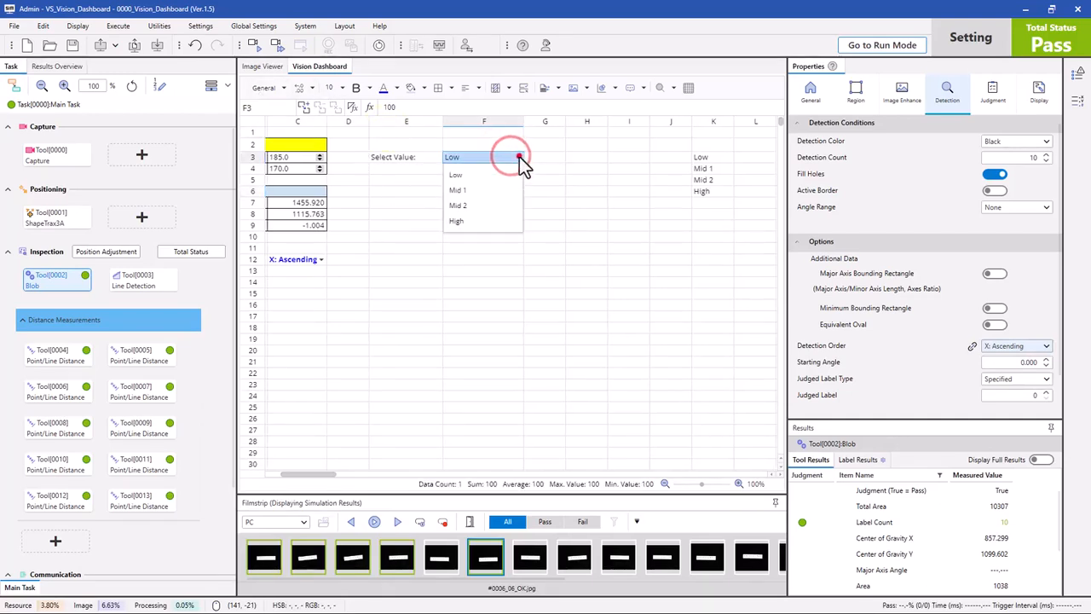
click(486, 188)
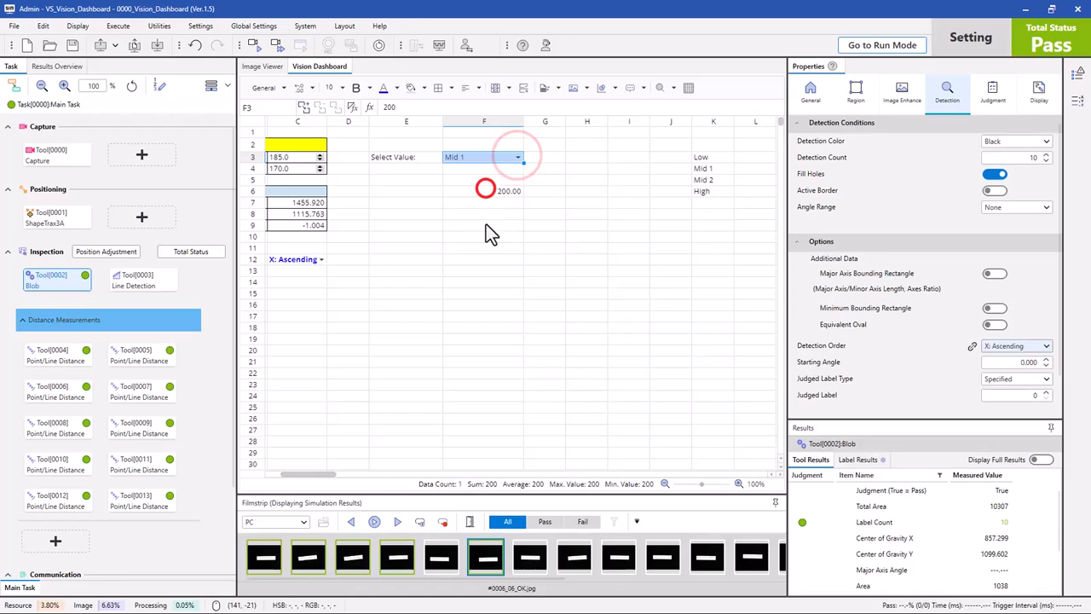
click(518, 159)
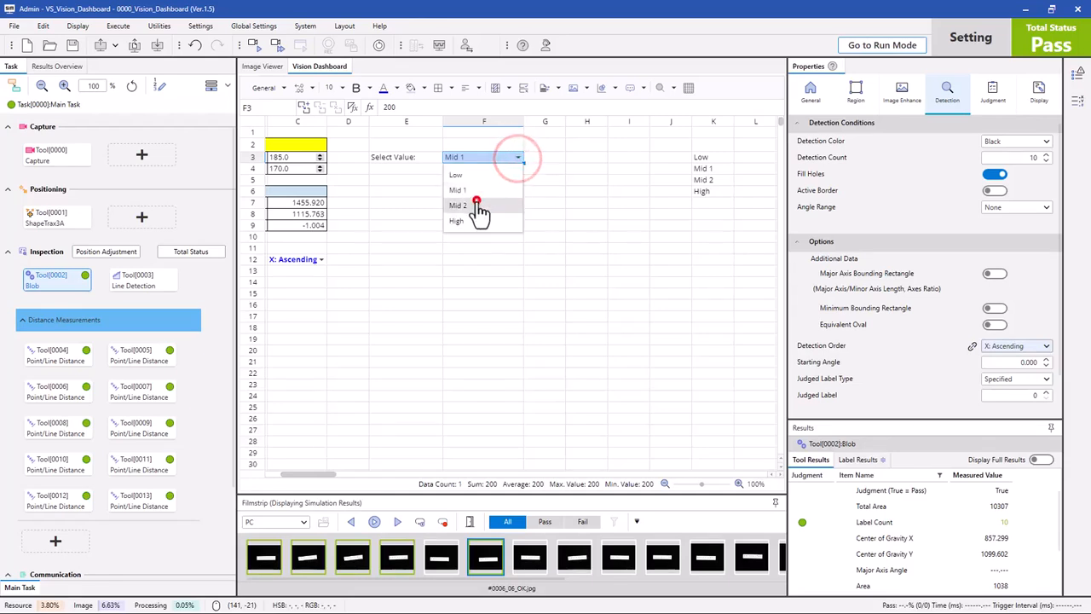
click(483, 204)
click(515, 156)
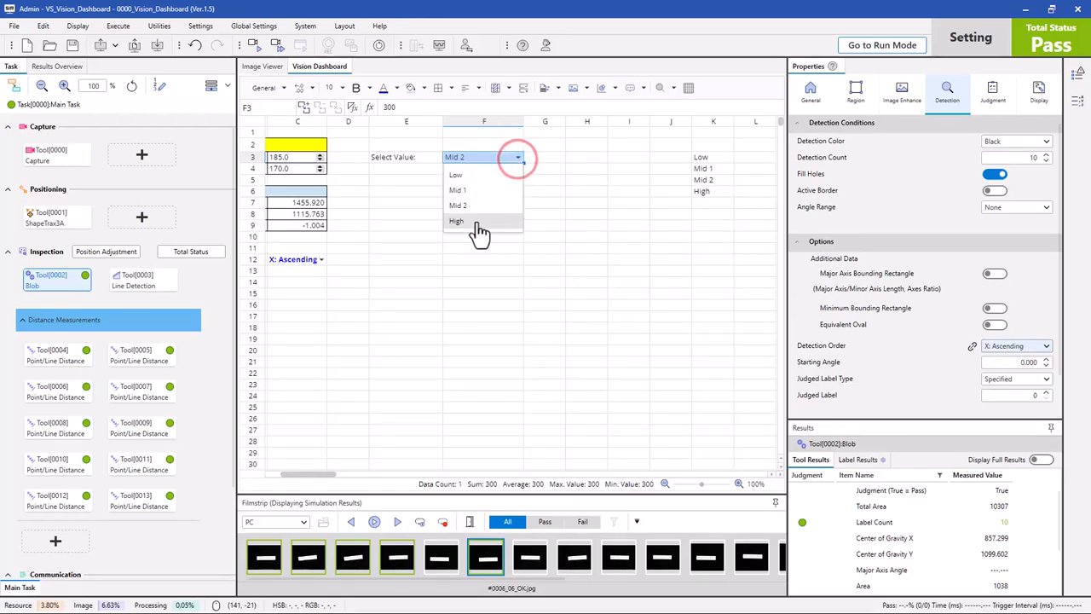
click(477, 219)
click(466, 159)
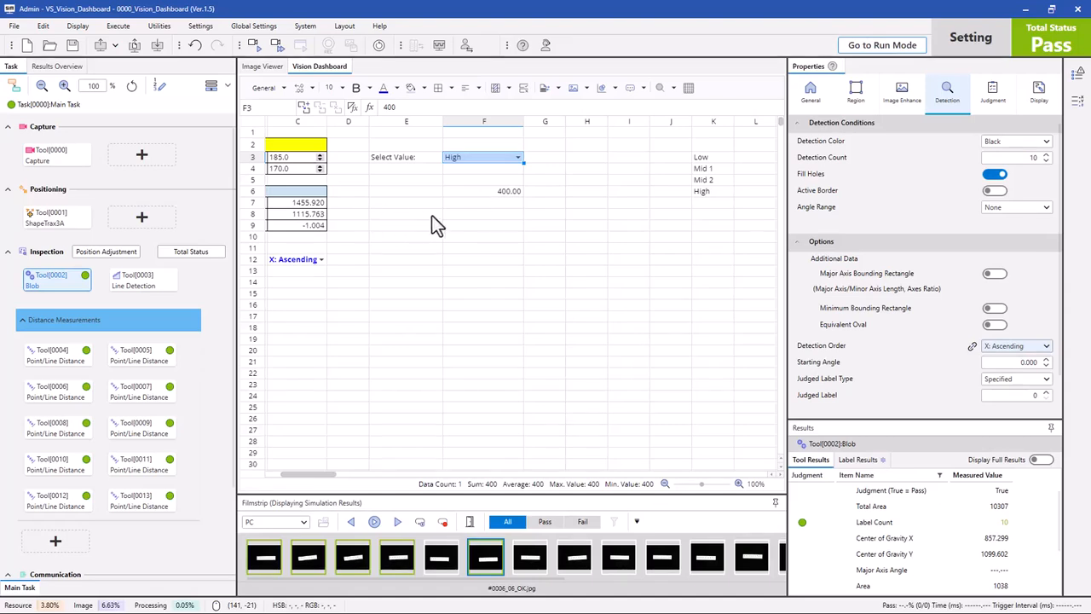
Step: Move the formula from cell F6 to G3, beside the dropdown
click(483, 188)
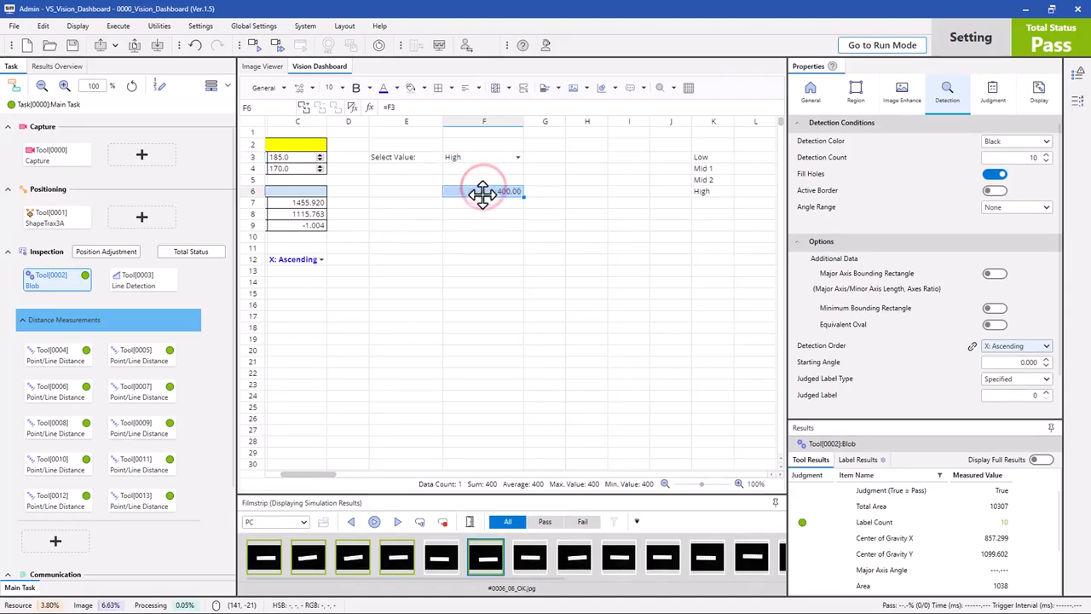
drag(484, 196, 545, 158)
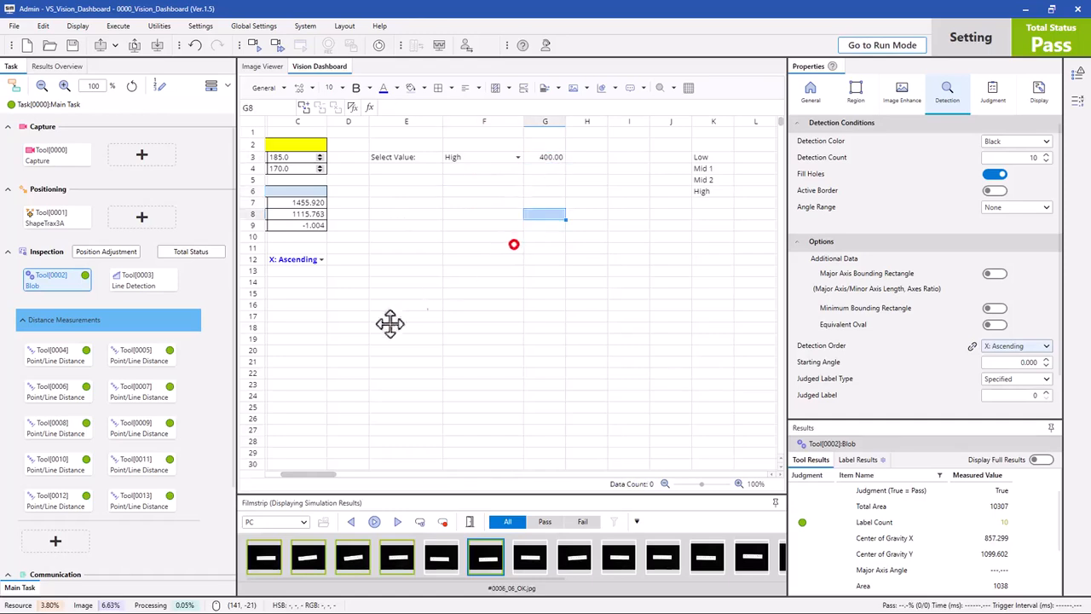
click(366, 324)
Step: Return to the dashboard tables and examine the data list's tool settings, tool results, Blob label results, task data and system properties
key(Left)
key(Left)
key(Left)
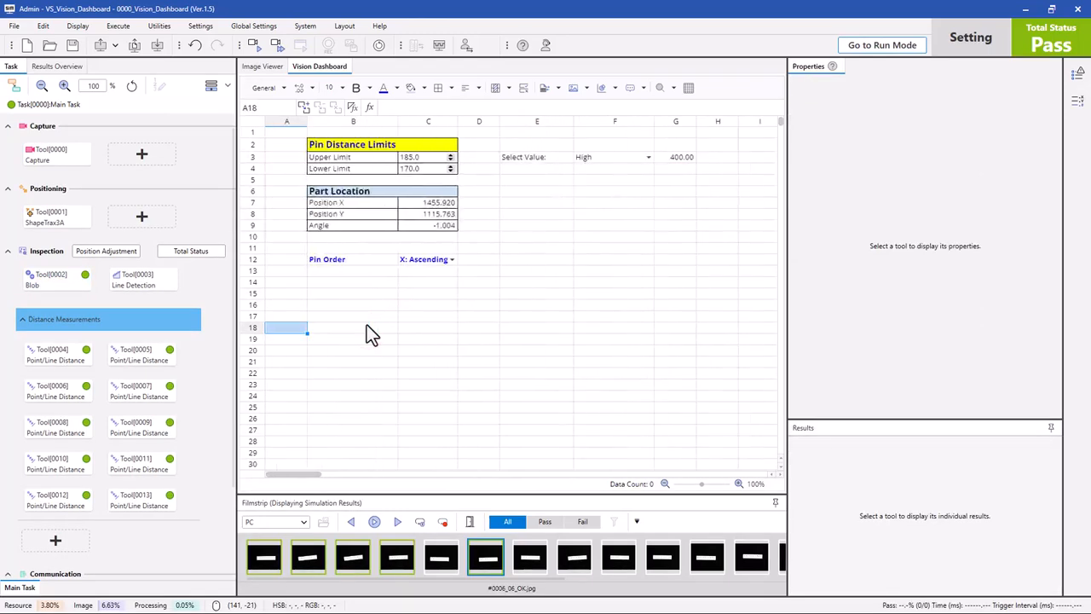
key(Right)
key(Up)
key(Up)
key(Up)
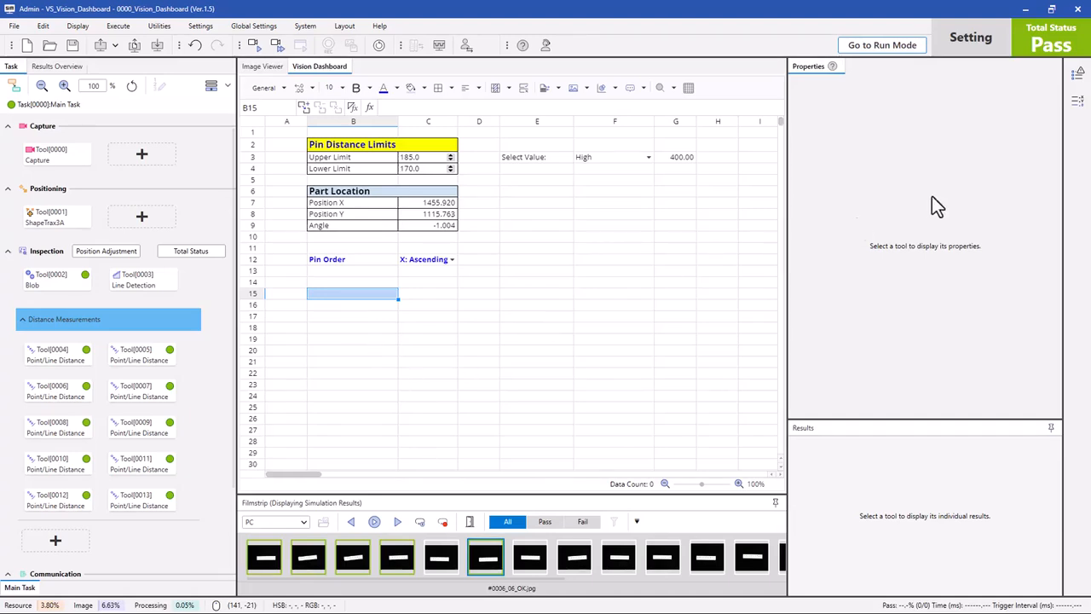
click(1077, 104)
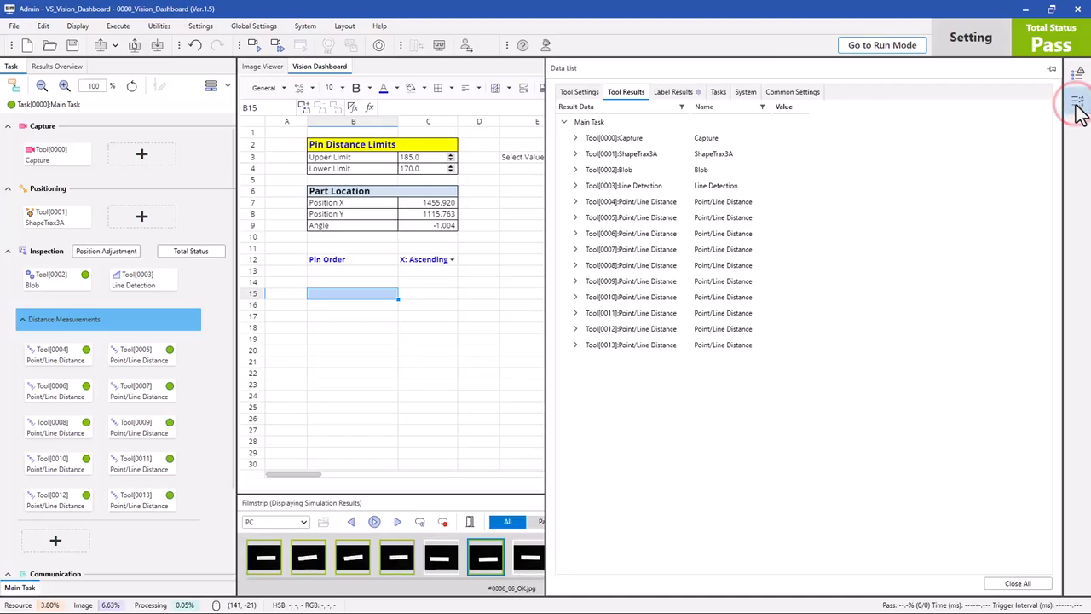
click(582, 93)
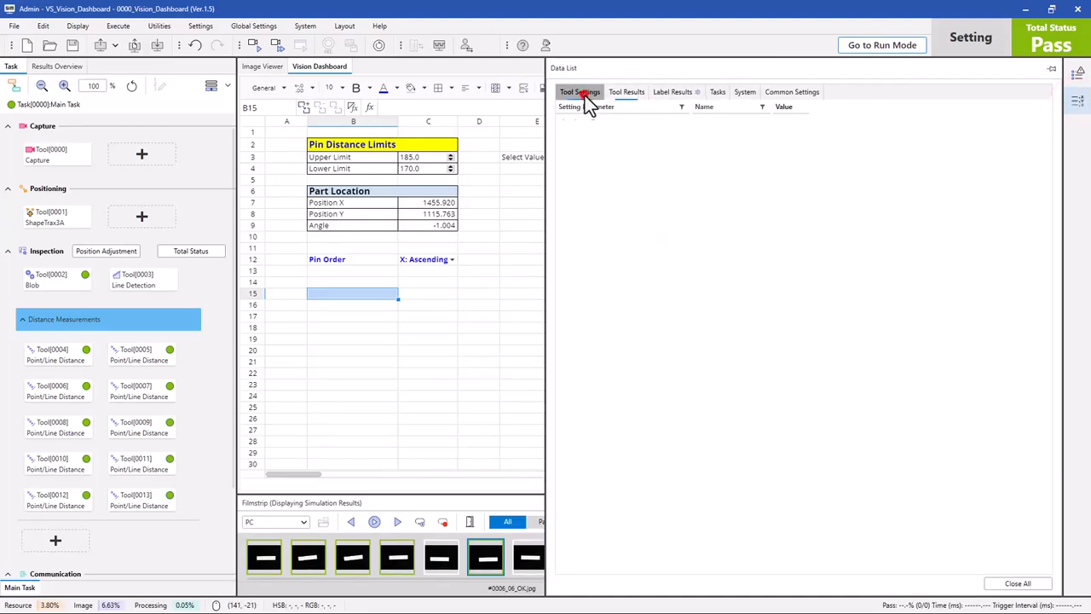
click(629, 92)
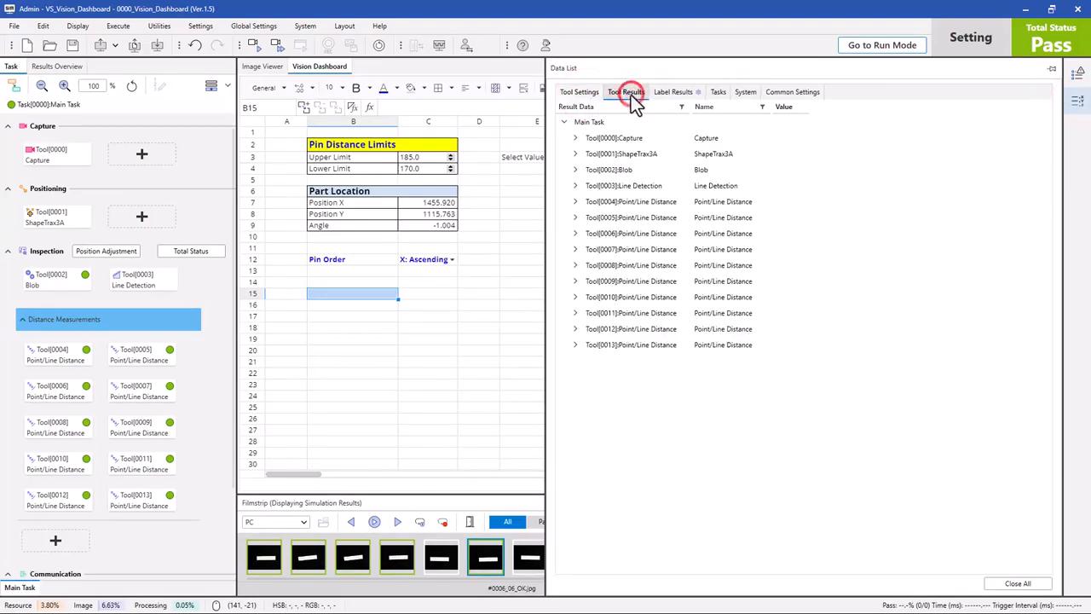
click(672, 92)
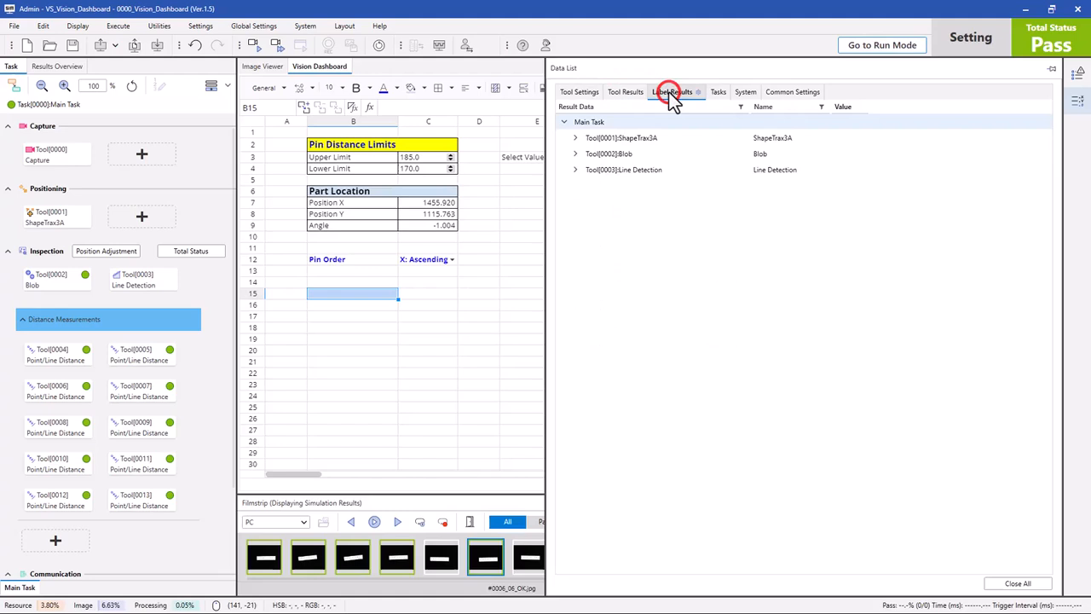
click(575, 153)
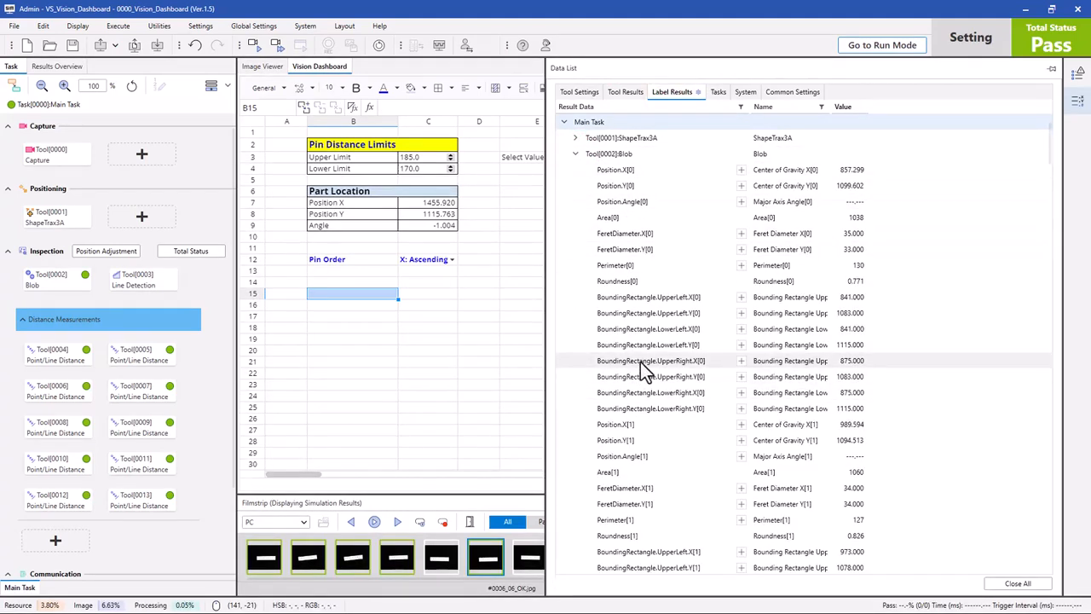
click(719, 93)
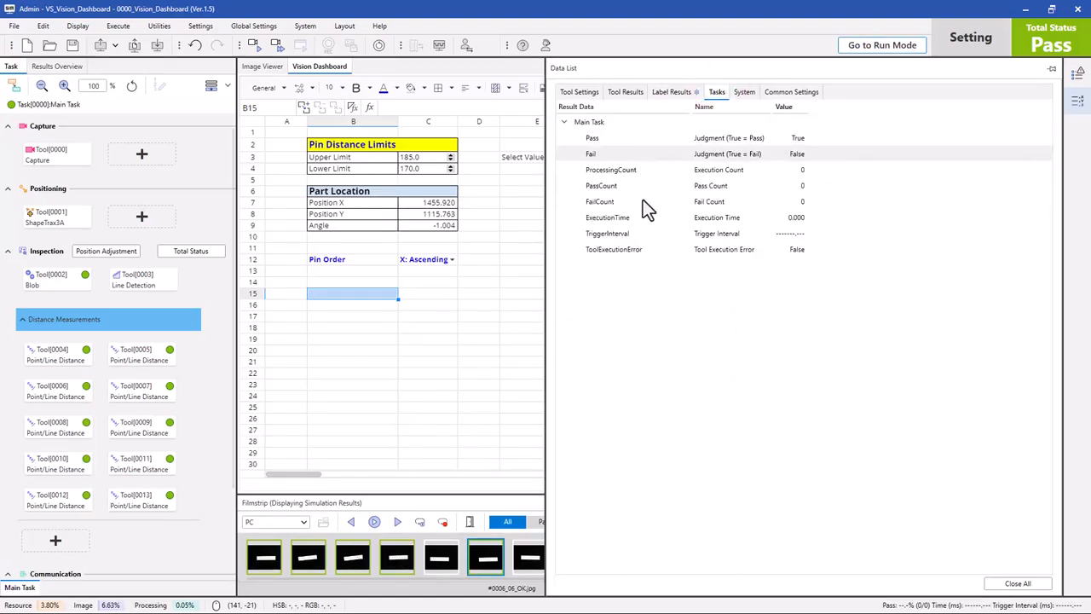
click(744, 94)
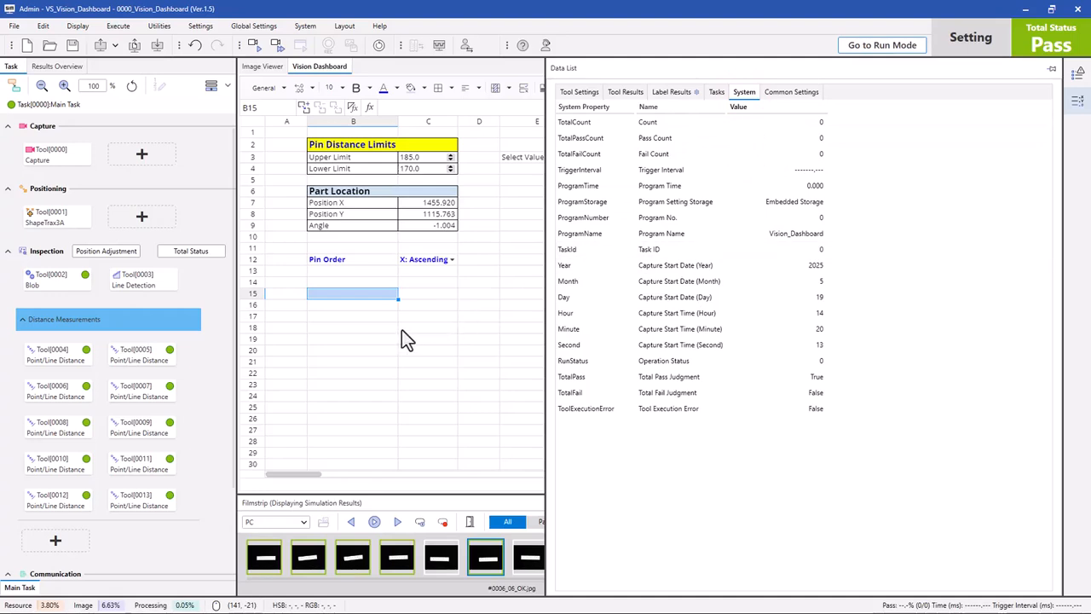
click(668, 92)
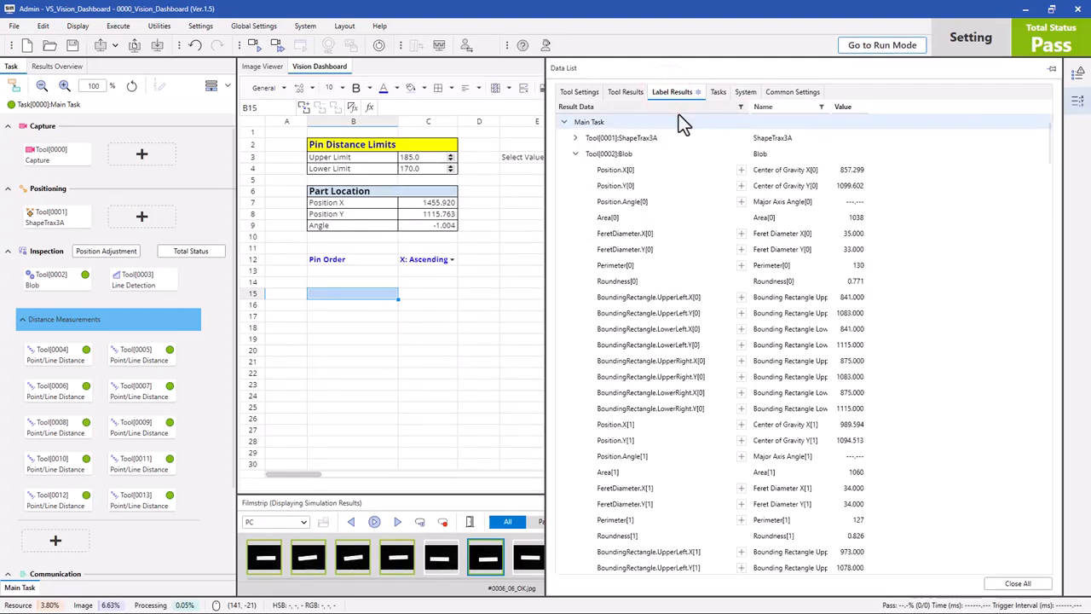
Step: Add the Distance result of Tool[0004] Point/Line Distance with its name to cells B17 and C17
click(630, 95)
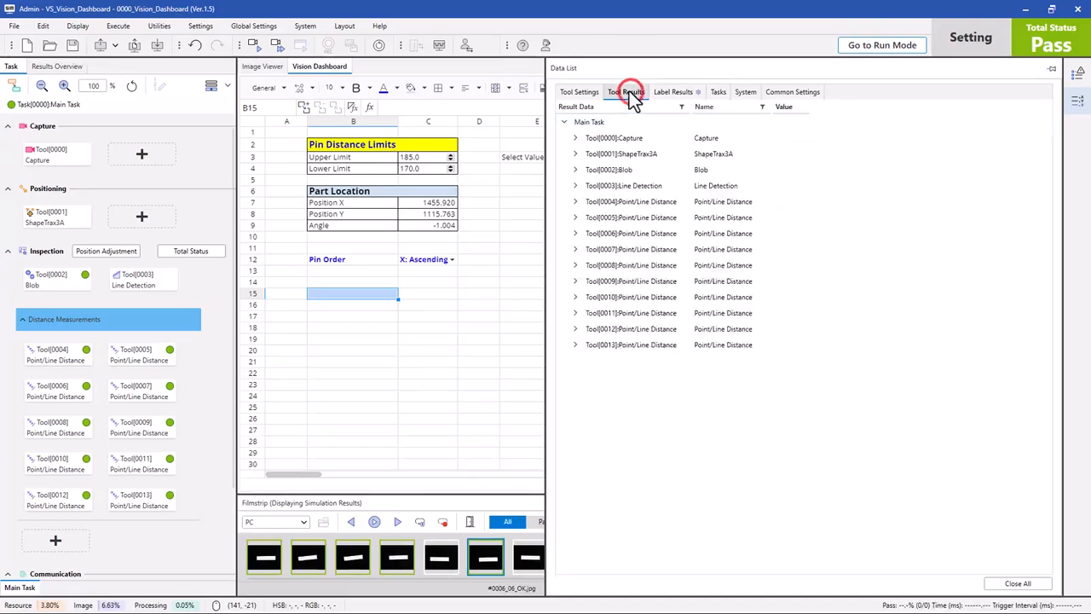
click(574, 202)
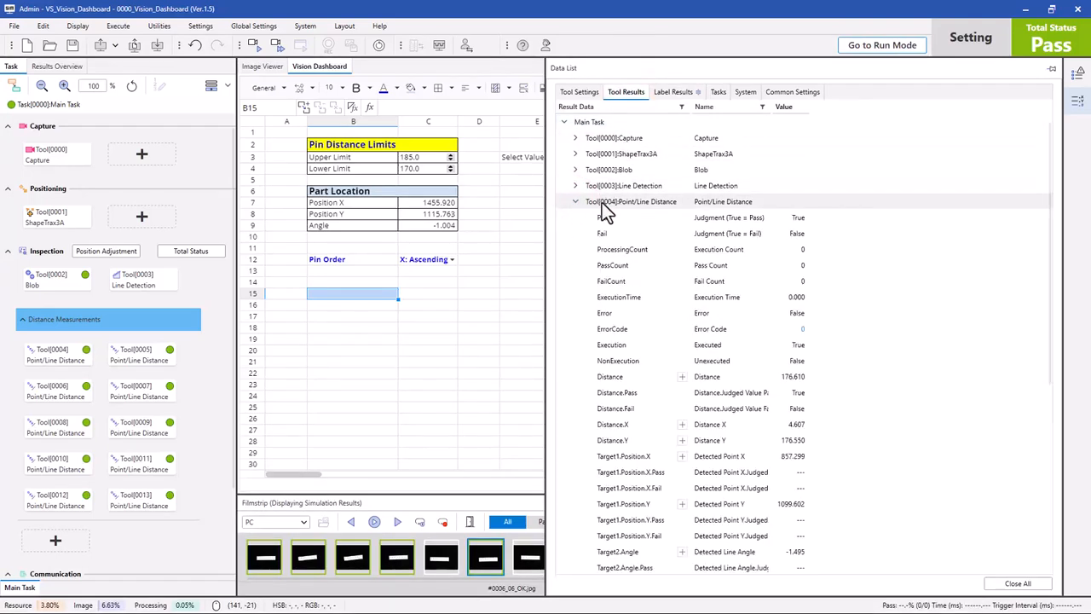
click(634, 199)
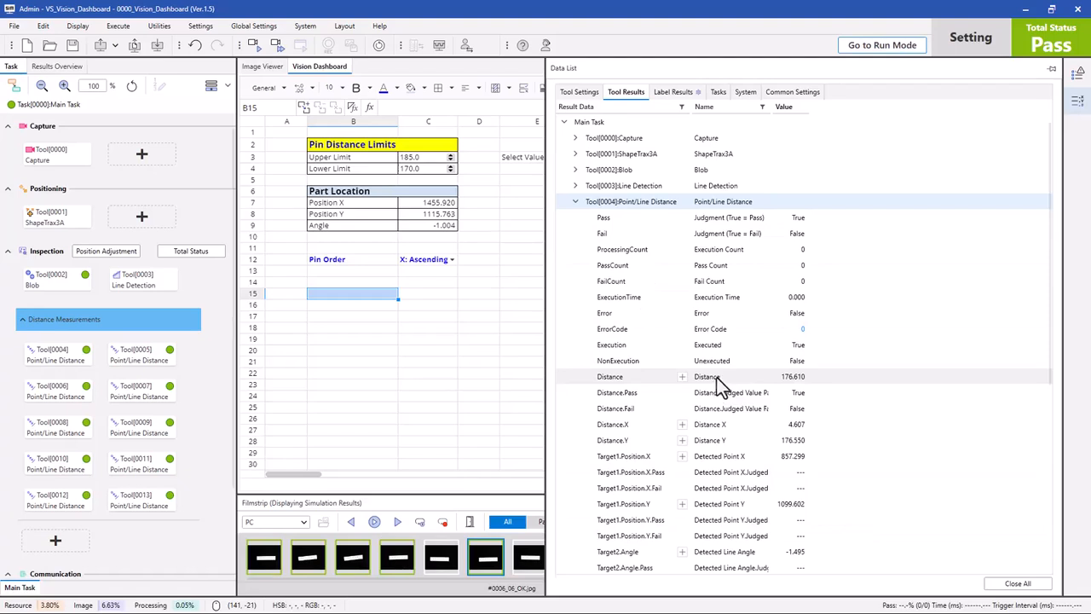
drag(640, 378, 327, 320)
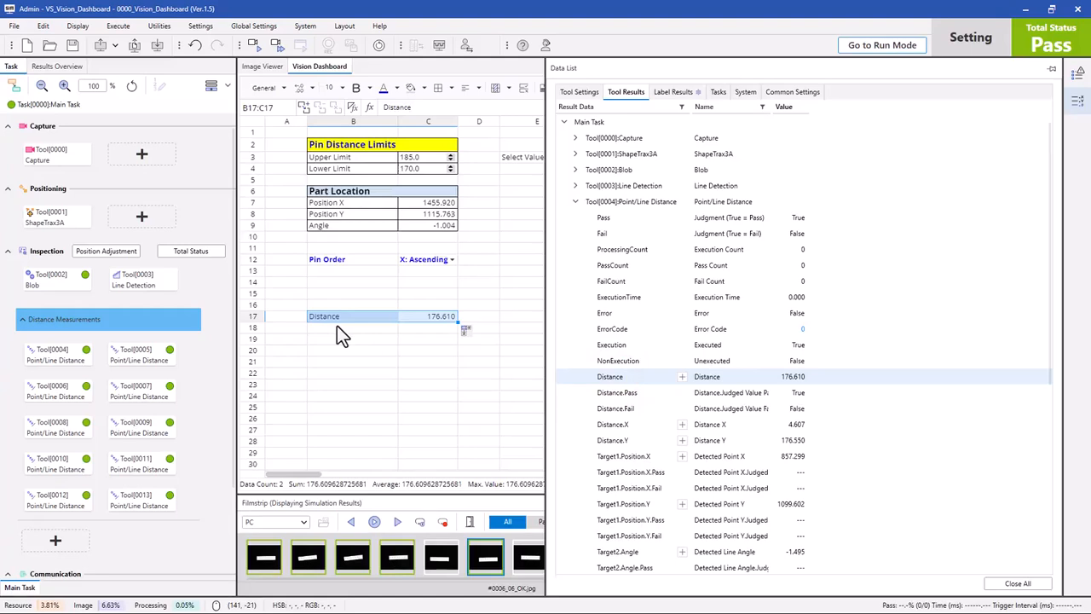
Step: Add the Pass judgment result of Tool[0004] Point/Line Distance with its name to cells B18 and C18
click(346, 348)
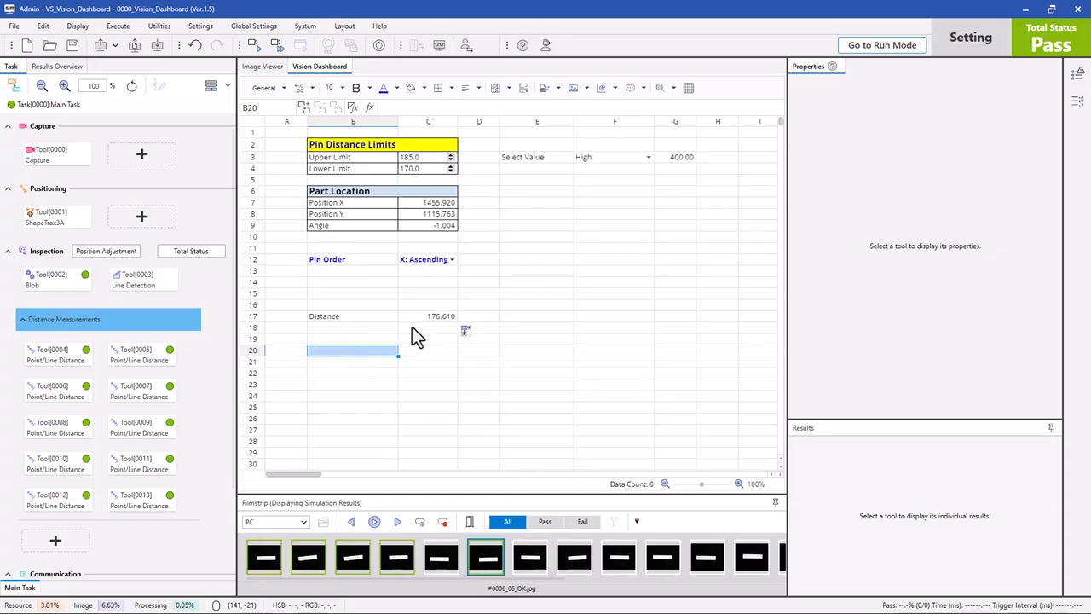
click(370, 327)
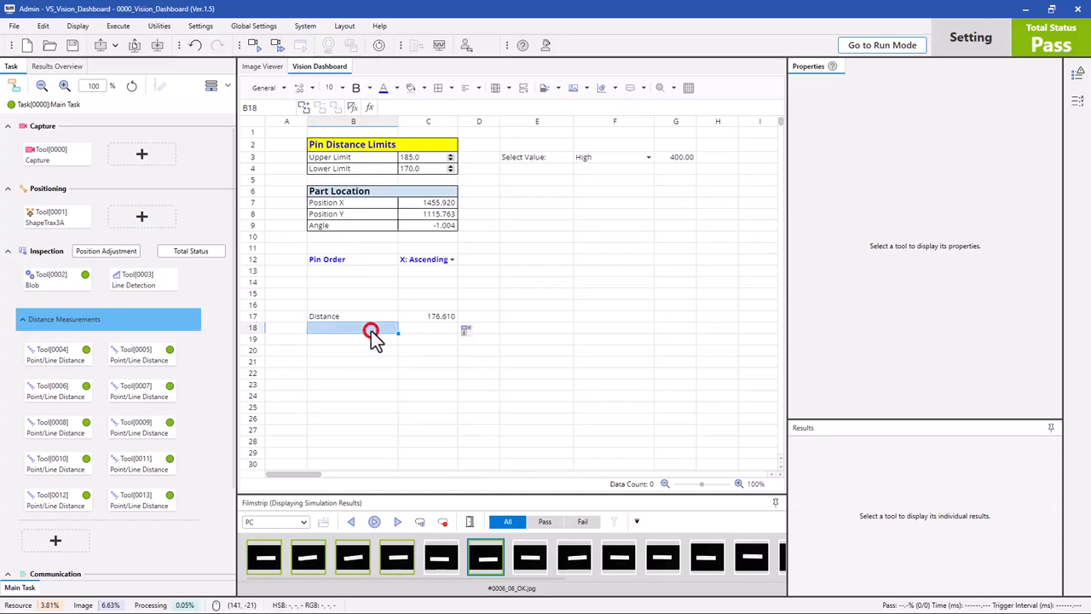
click(1076, 100)
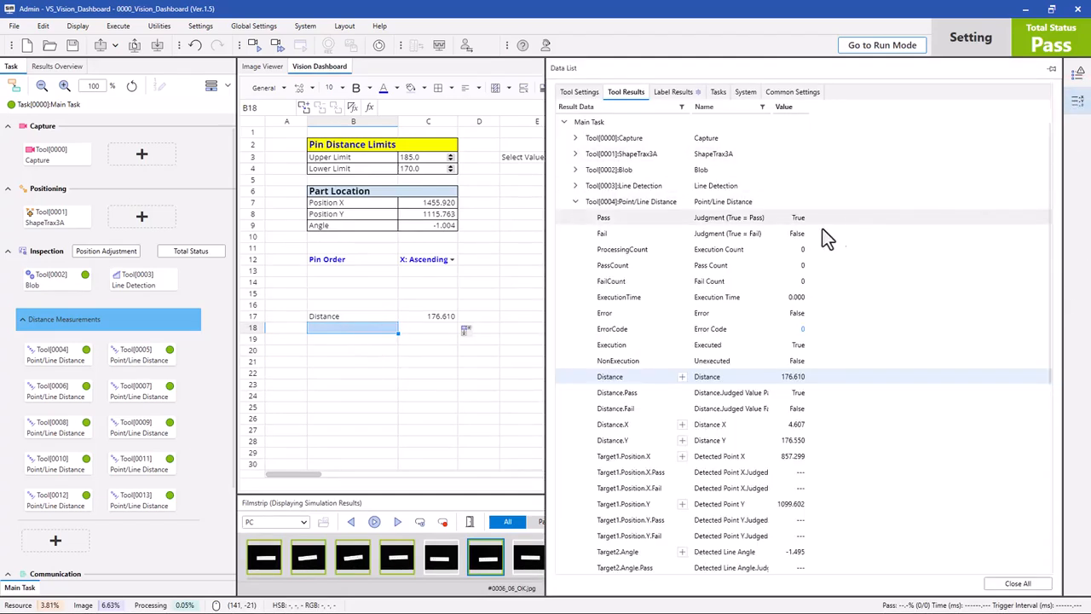
click(646, 220)
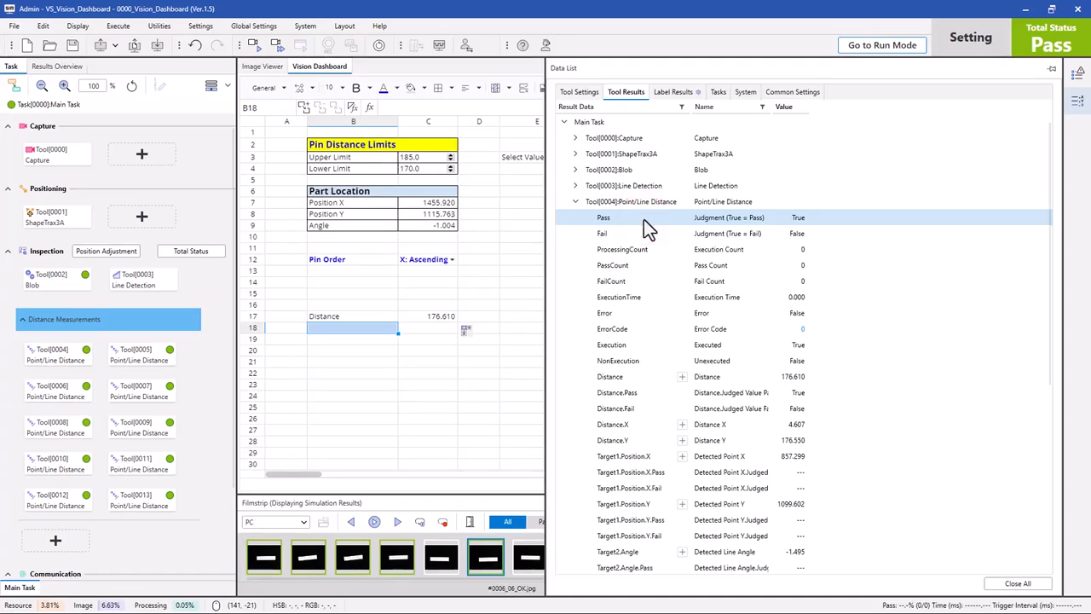
drag(634, 217, 356, 333)
click(420, 334)
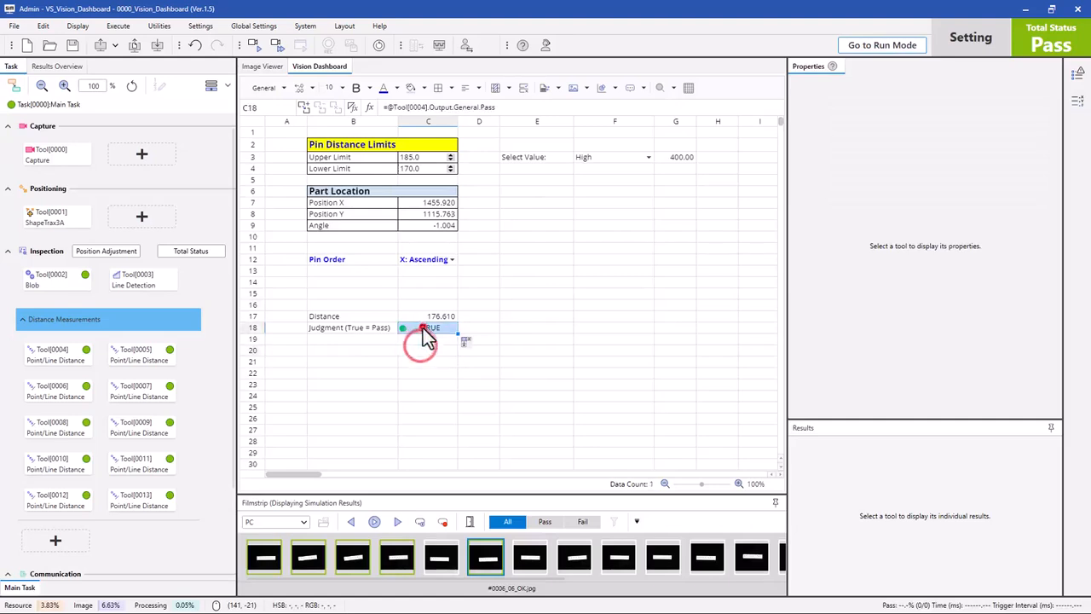
click(368, 334)
click(361, 316)
click(410, 316)
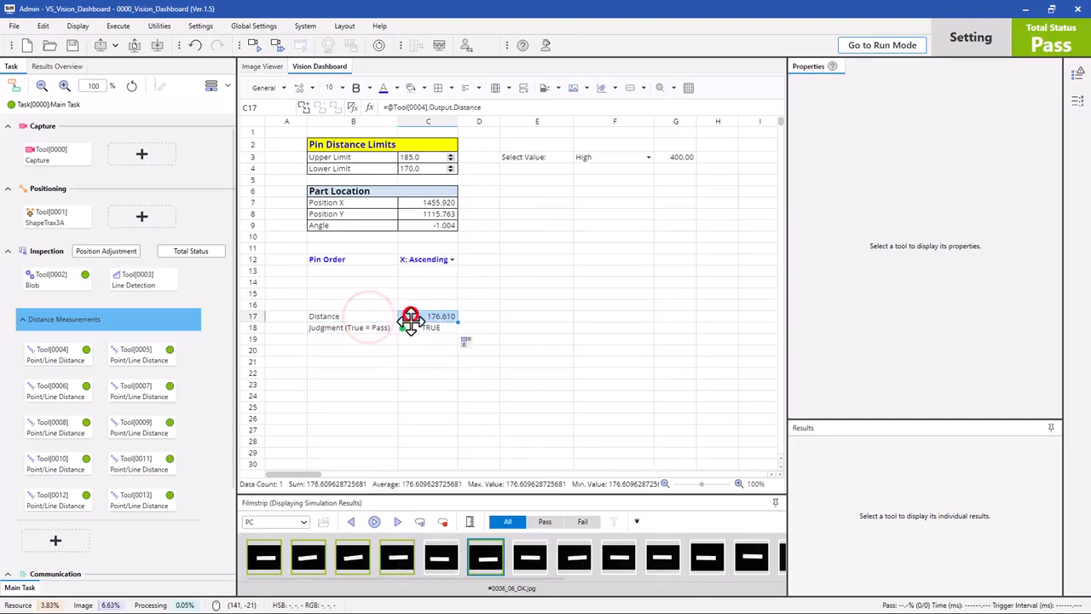
click(384, 331)
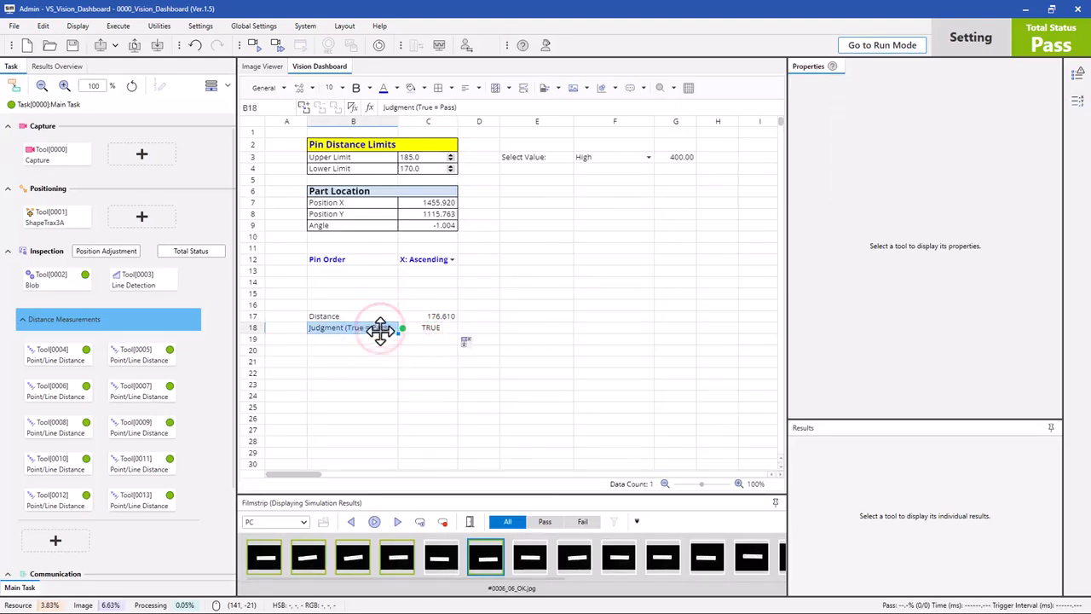
click(372, 318)
drag(367, 312, 366, 306)
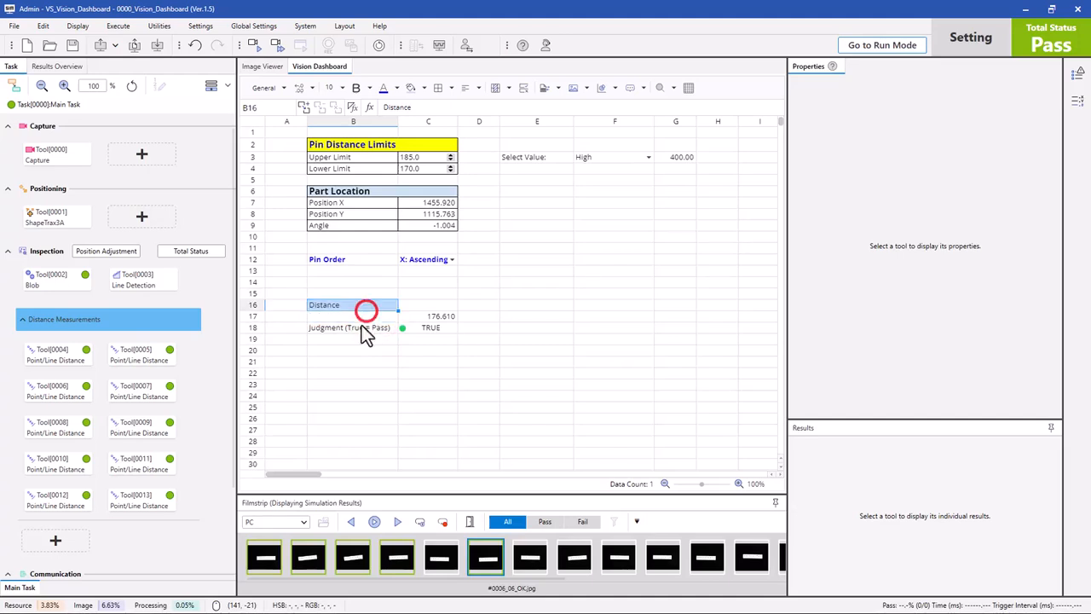
click(361, 327)
click(361, 303)
drag(359, 310, 360, 316)
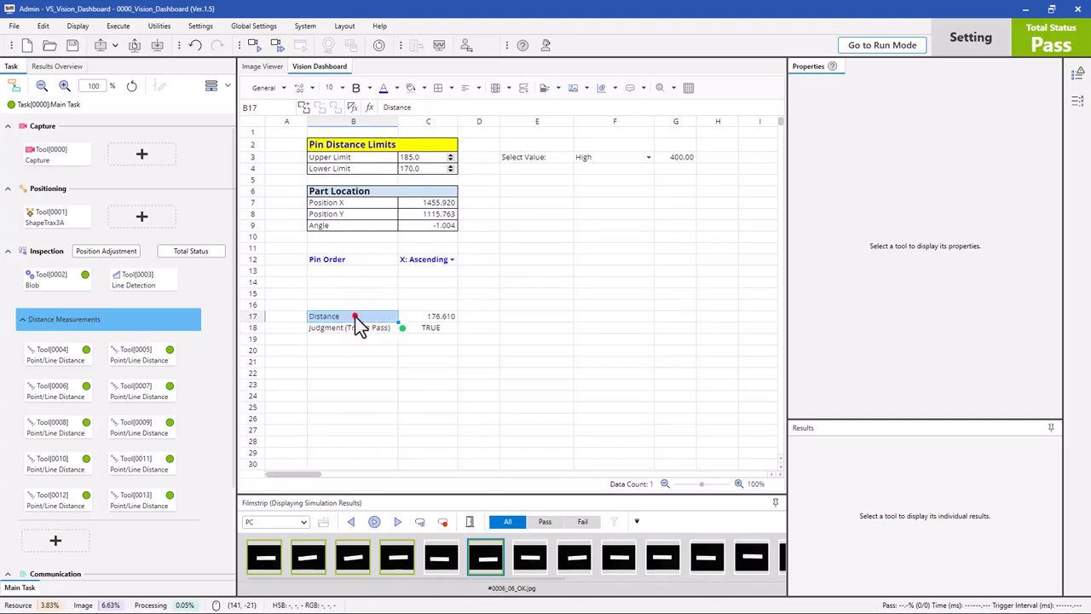
Step: Rename the distance label in cell B17 to "Pin Distance"
click(338, 317)
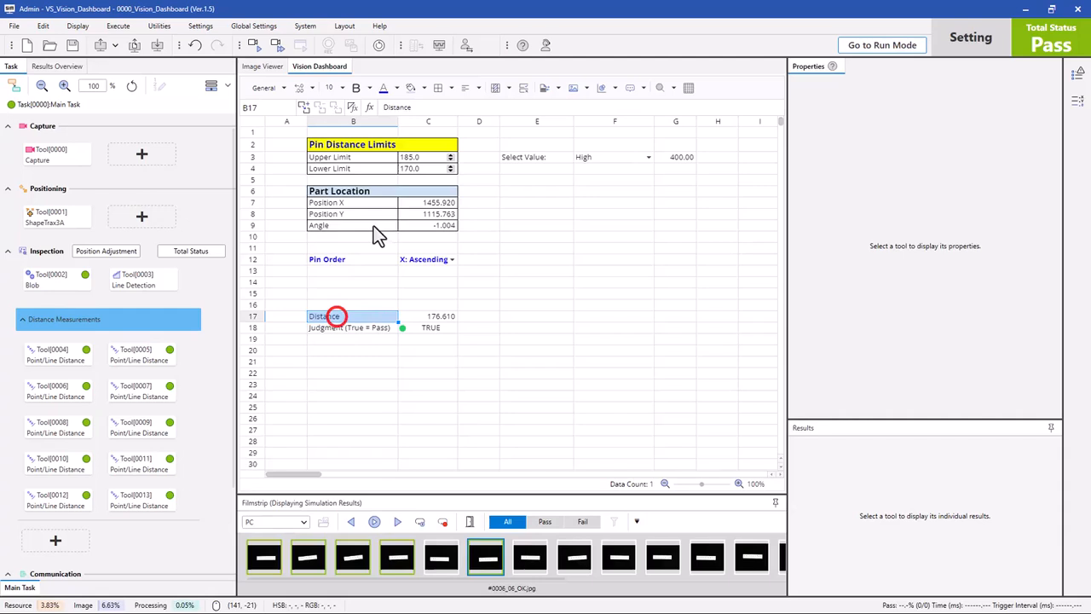
click(383, 107)
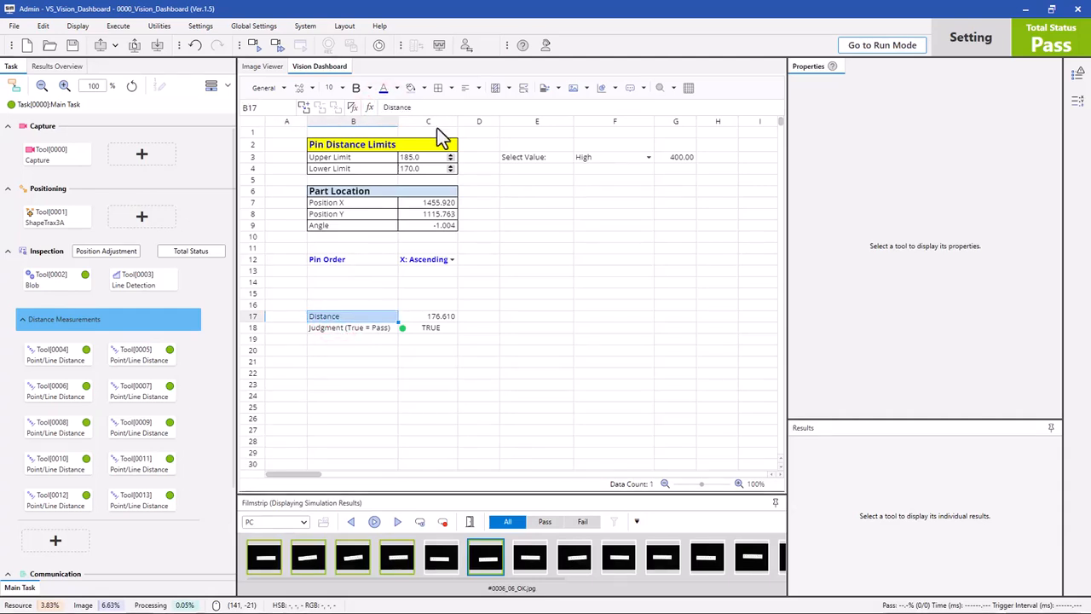
click(354, 334)
click(348, 315)
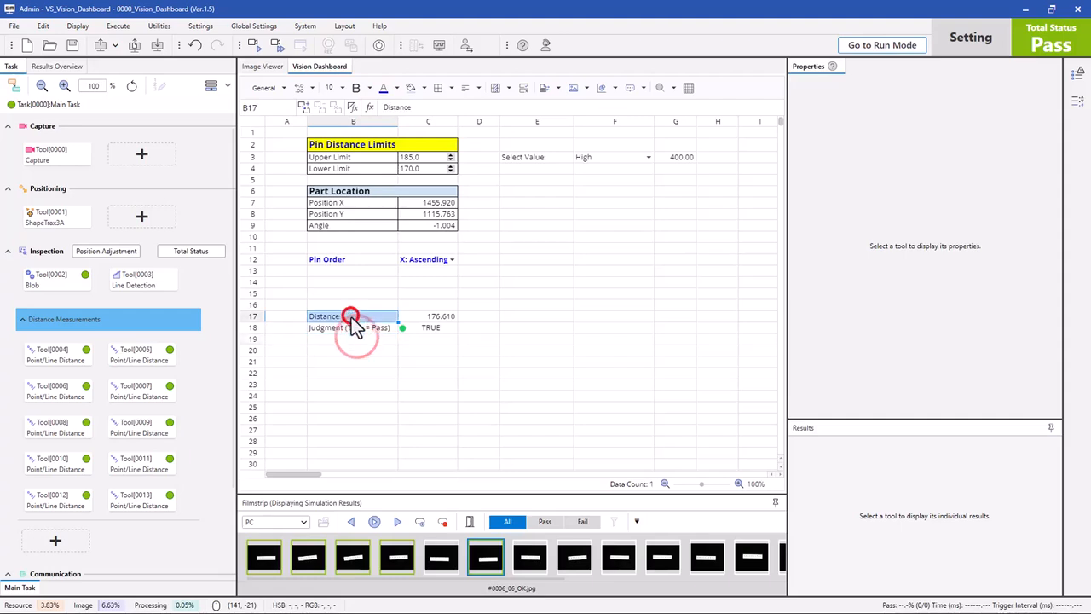
click(354, 328)
double_click(352, 316)
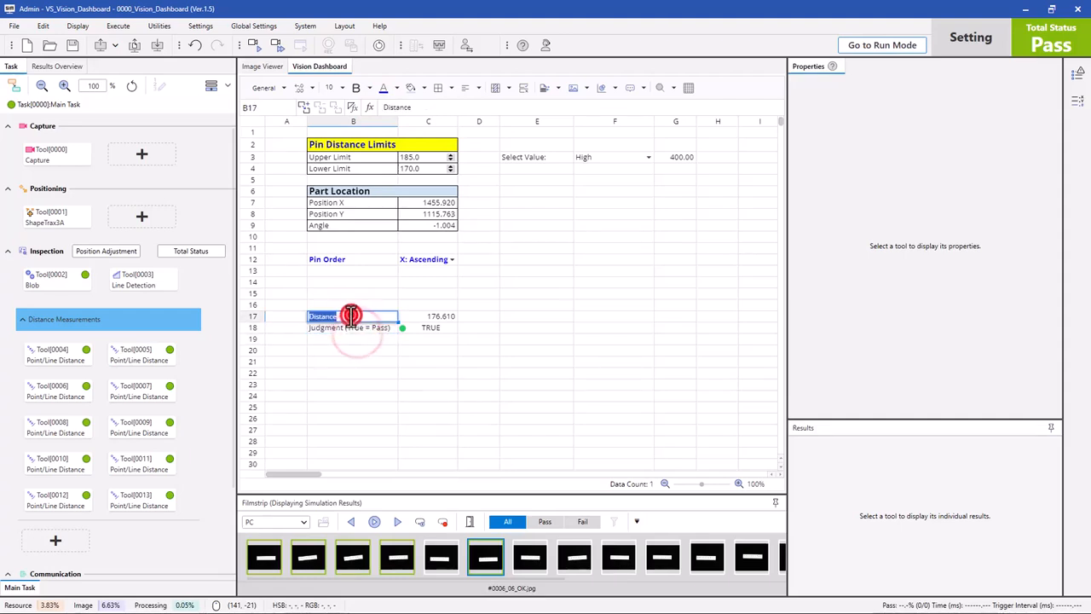
key(Home)
text(P)
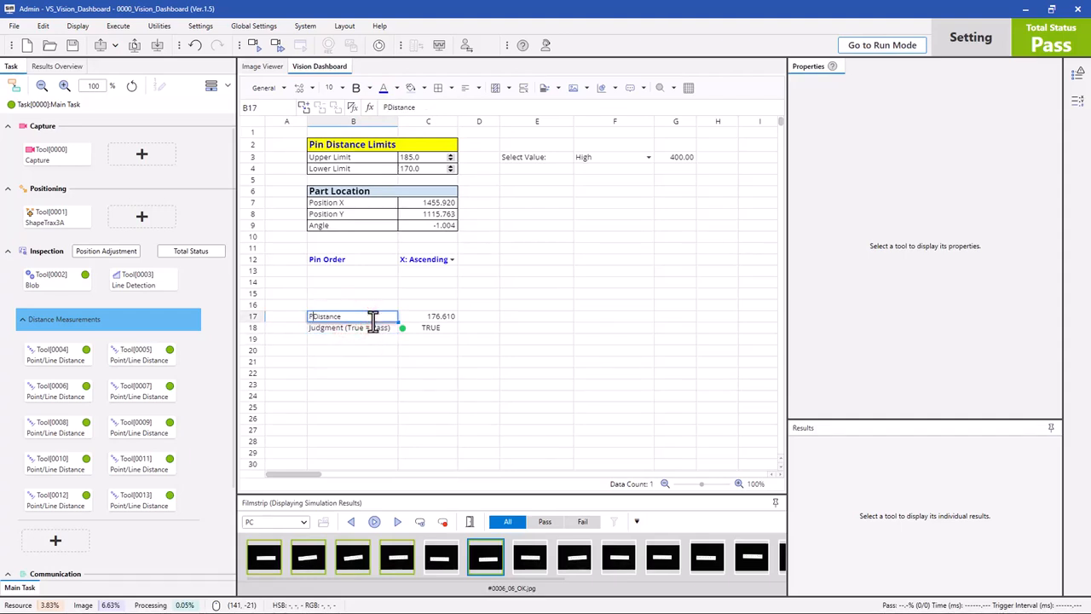
text(in)
key(Return)
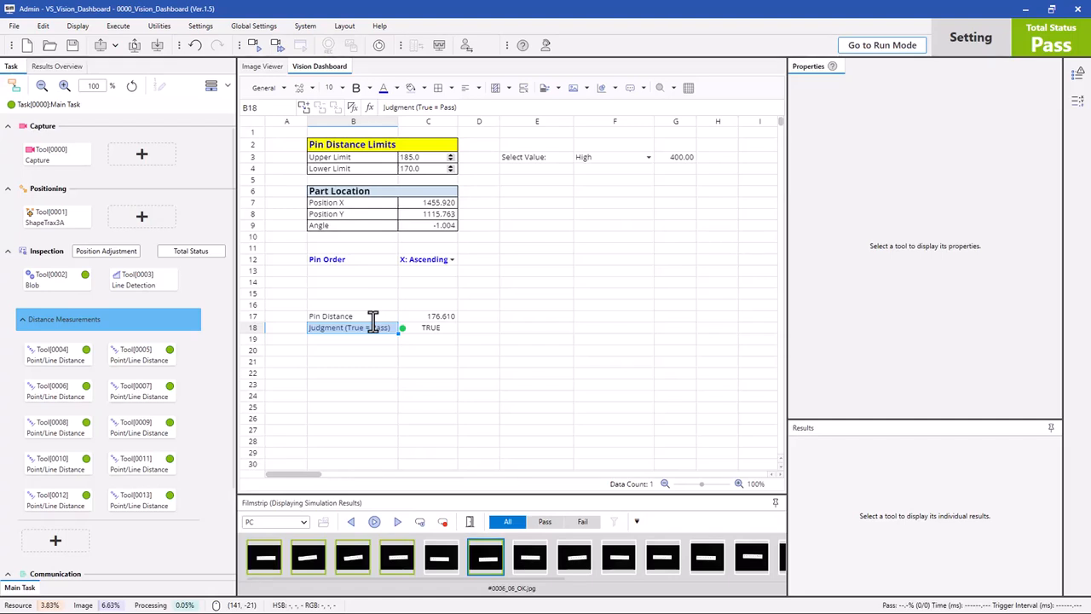
Step: Shorten the label in cell B18 to "Judgment"
double_click(421, 107)
drag(457, 108, 538, 102)
key(BackSpace)
key(BackSpace)
key(BackSpace)
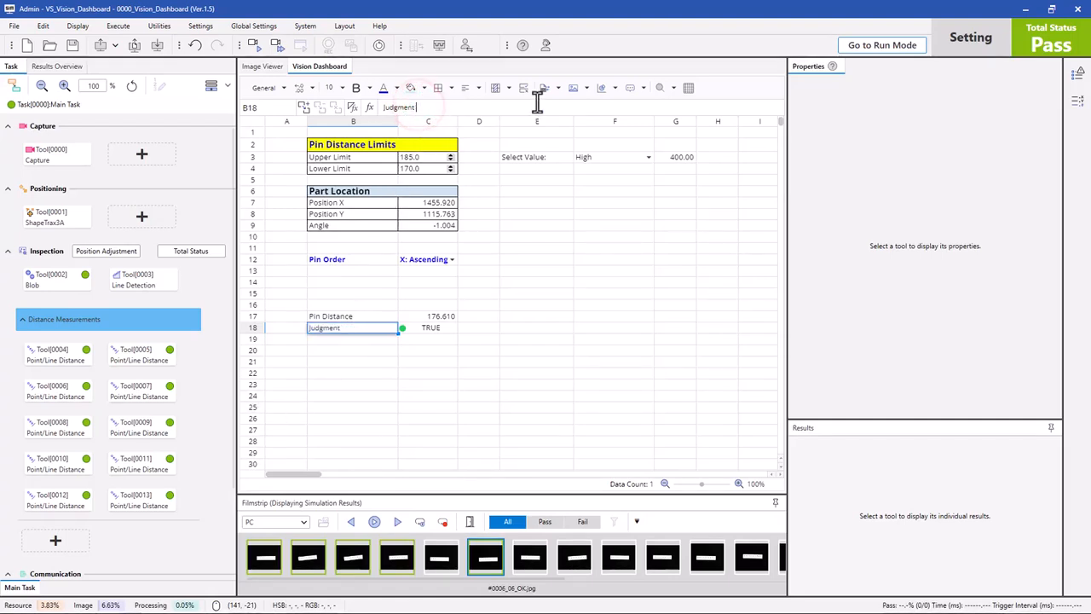
key(Return)
key(Up)
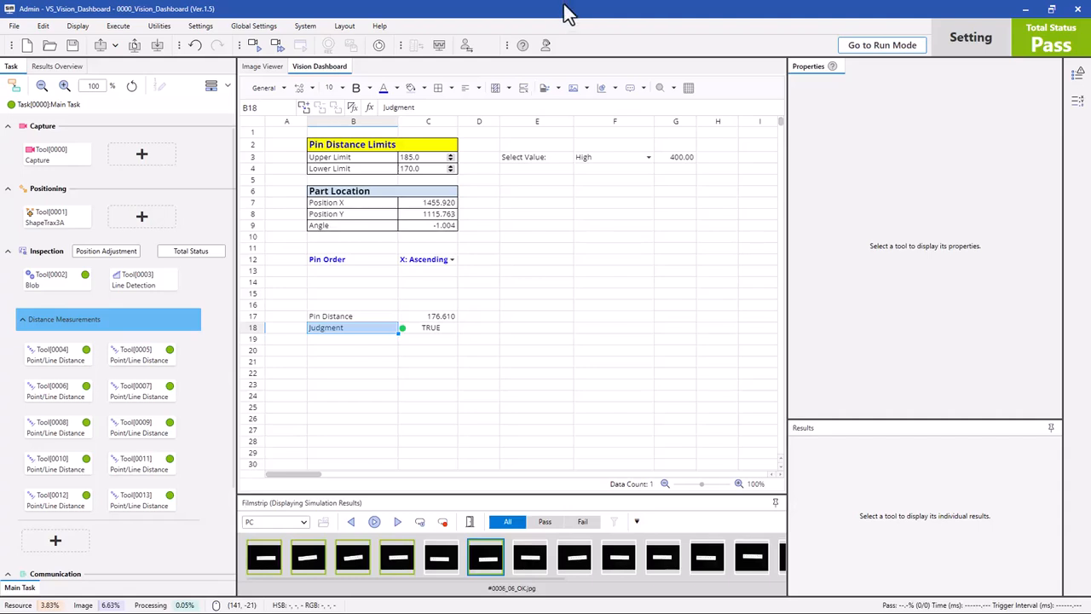
Step: Examine the tool references behind the pin distance in C17 and the judgment in C18
click(356, 317)
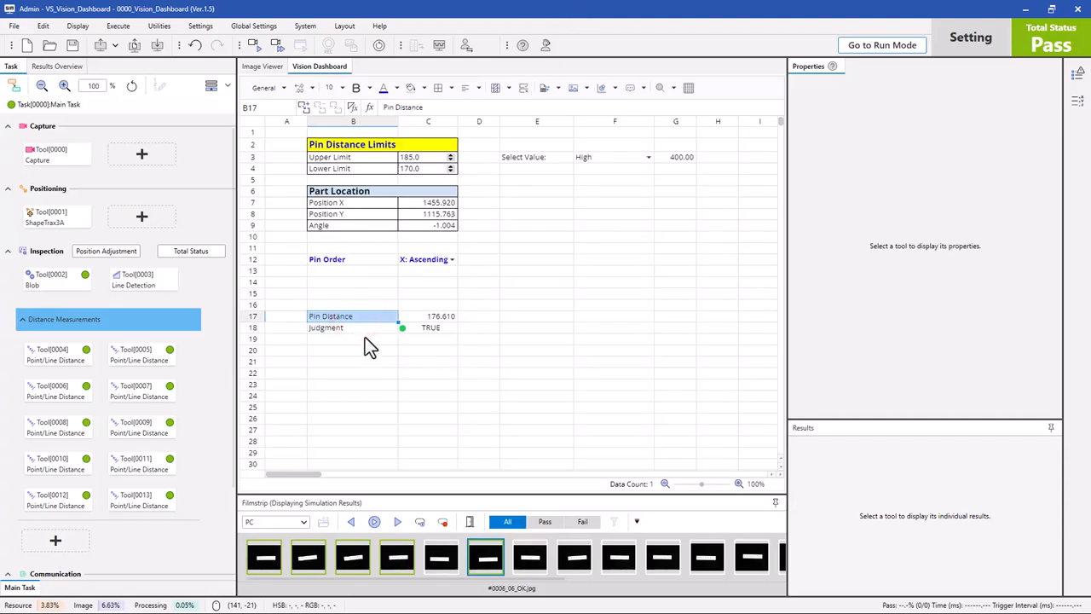
click(419, 316)
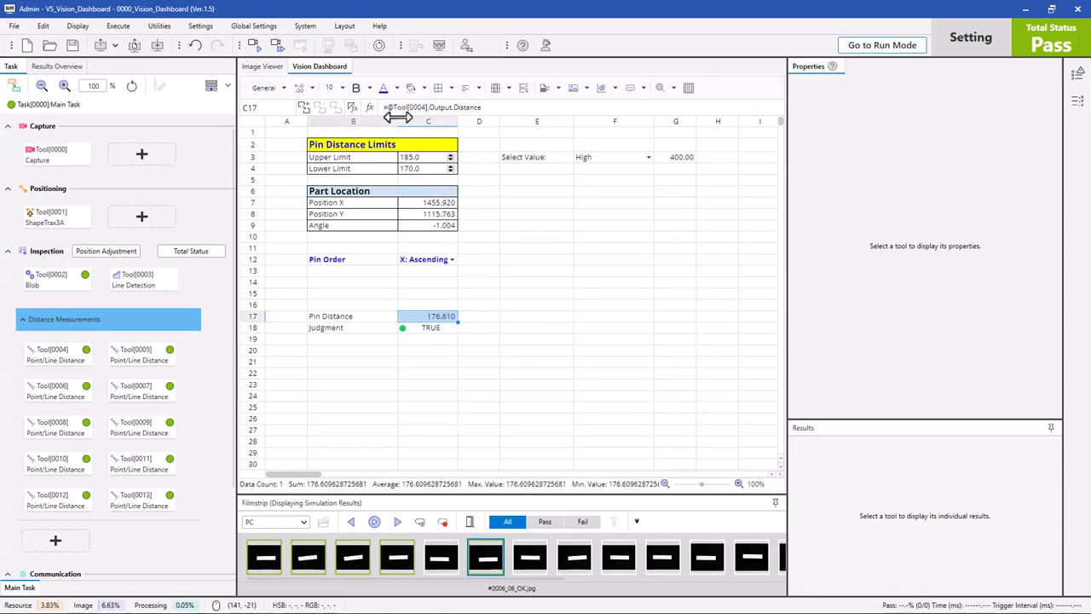
click(438, 328)
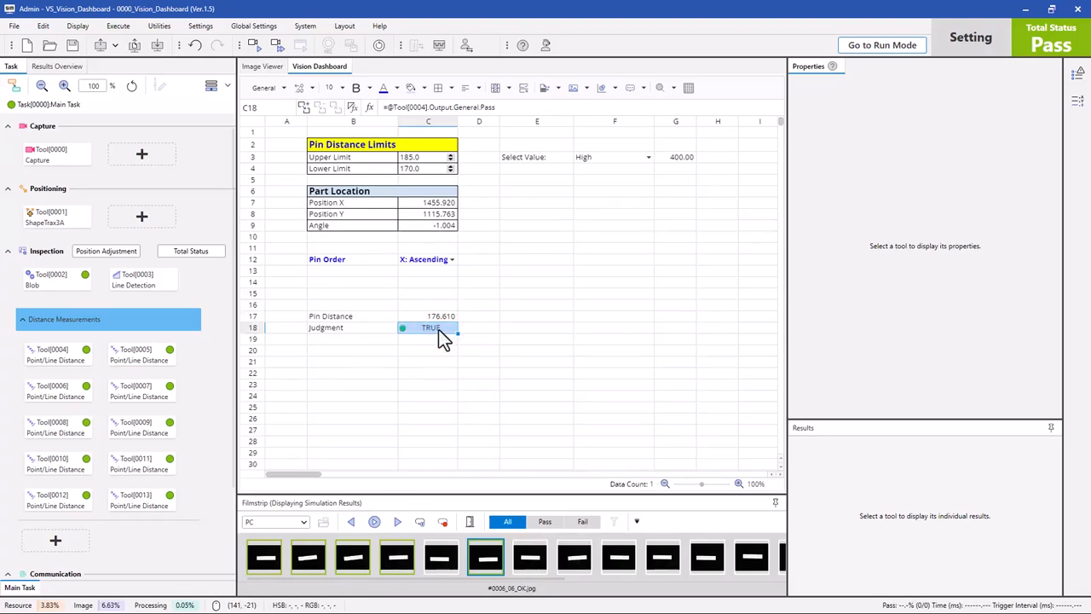
click(440, 318)
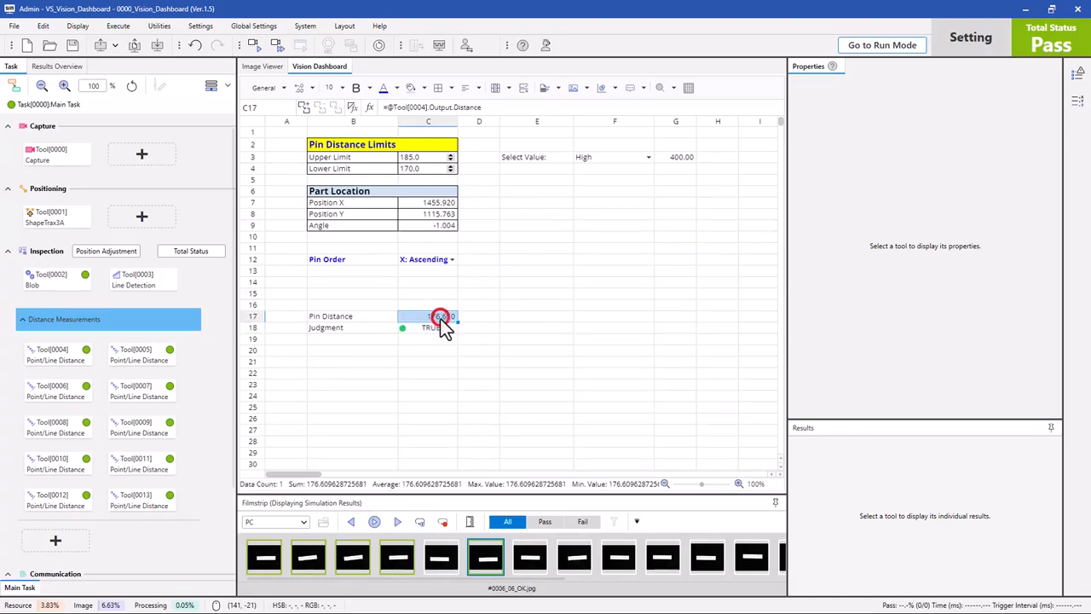
click(441, 325)
click(440, 318)
click(441, 328)
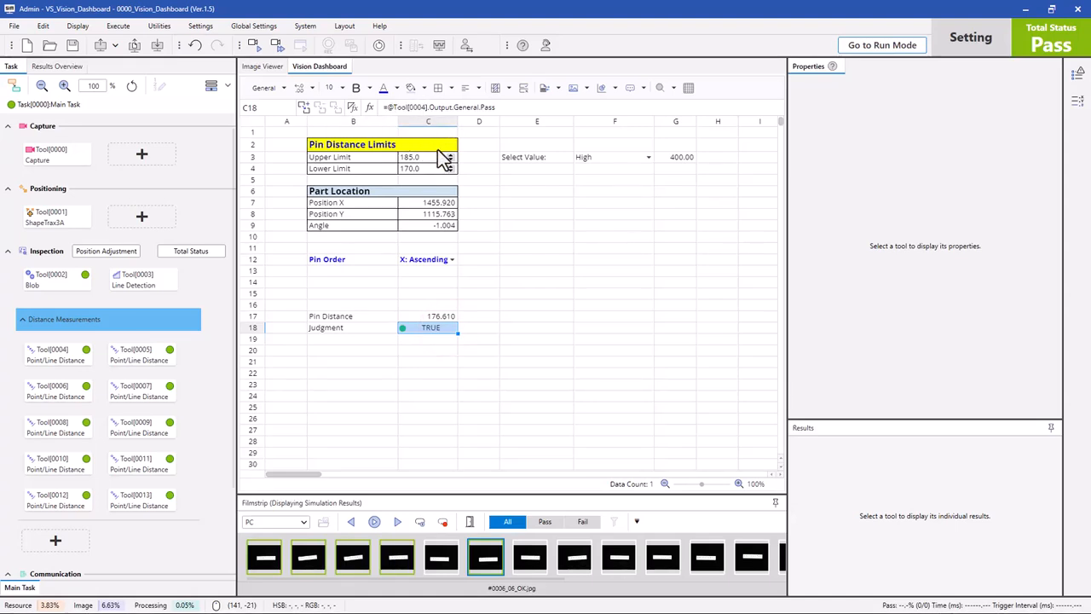
click(415, 317)
click(417, 350)
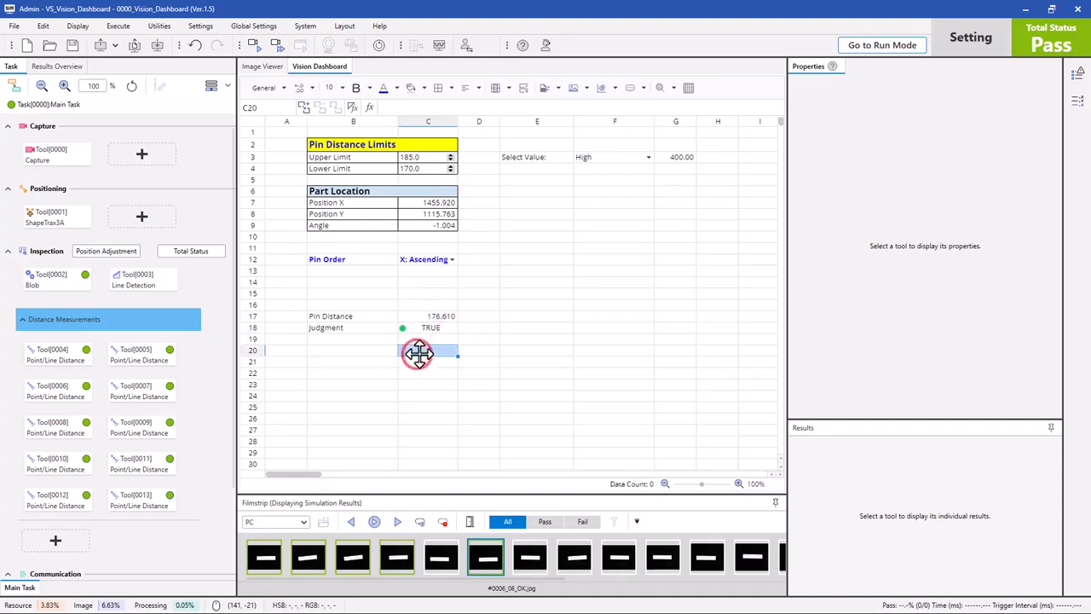
Step: Enter the label "Pin Number" in cell B16 above the pin distance label
click(350, 304)
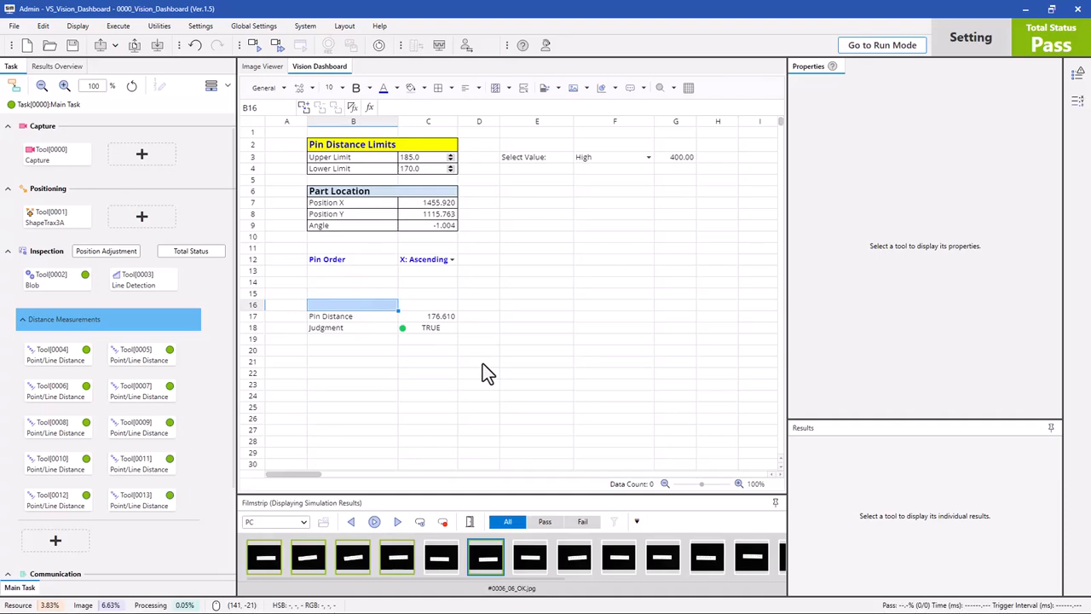
text(Pin)
key(BackSpace)
key(BackSpace)
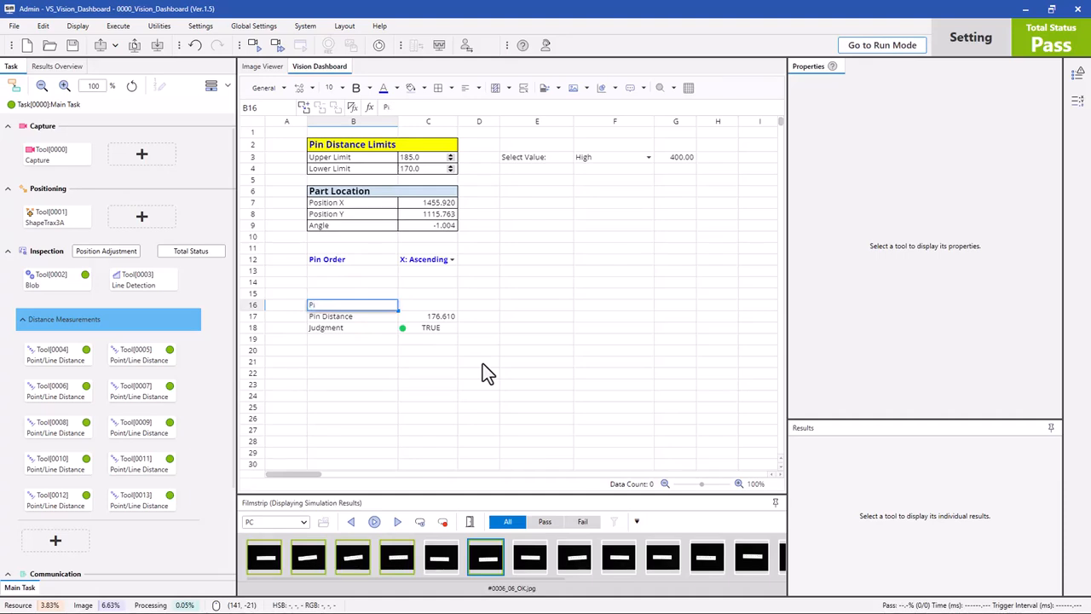
text(in)
text( Num,)
key(BackSpace)
key(BackSpace)
text(,m)
key(BackSpace)
key(BackSpace)
text(mber)
key(Return)
Step: Enter 1 as the pin number in cell C16
key(Up)
key(Right)
text(1)
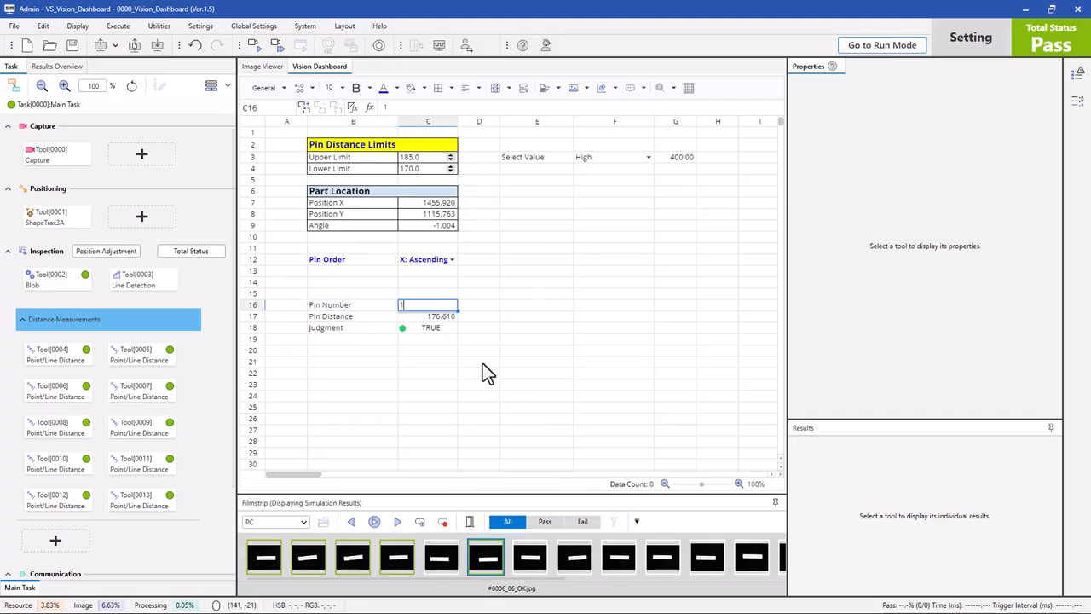
key(Return)
key(Up)
key(Down)
key(Down)
key(Up)
key(Up)
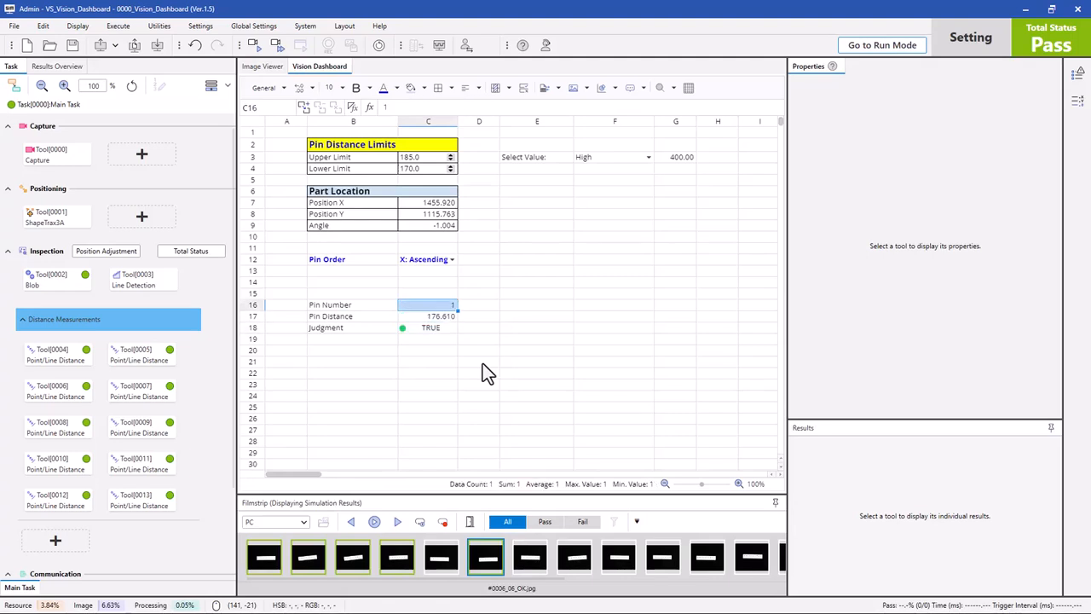
Step: Center the pin number, distance and judgment values in cells C16:C18 horizontally
key(Down)
key(Down)
key(Down)
key(Up)
key(shift+Up)
key(shift+Up)
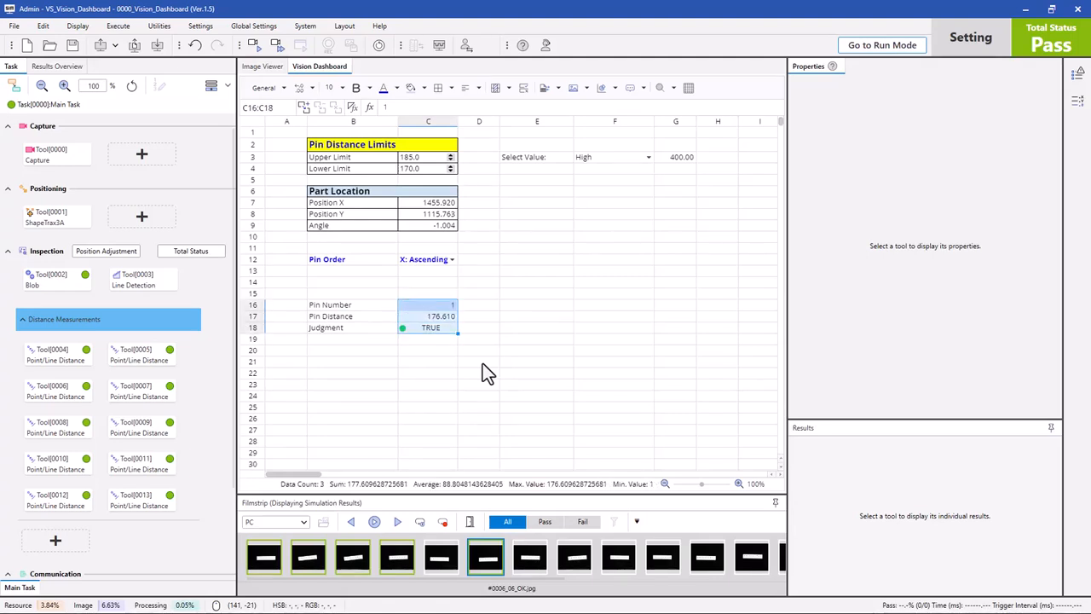
click(479, 89)
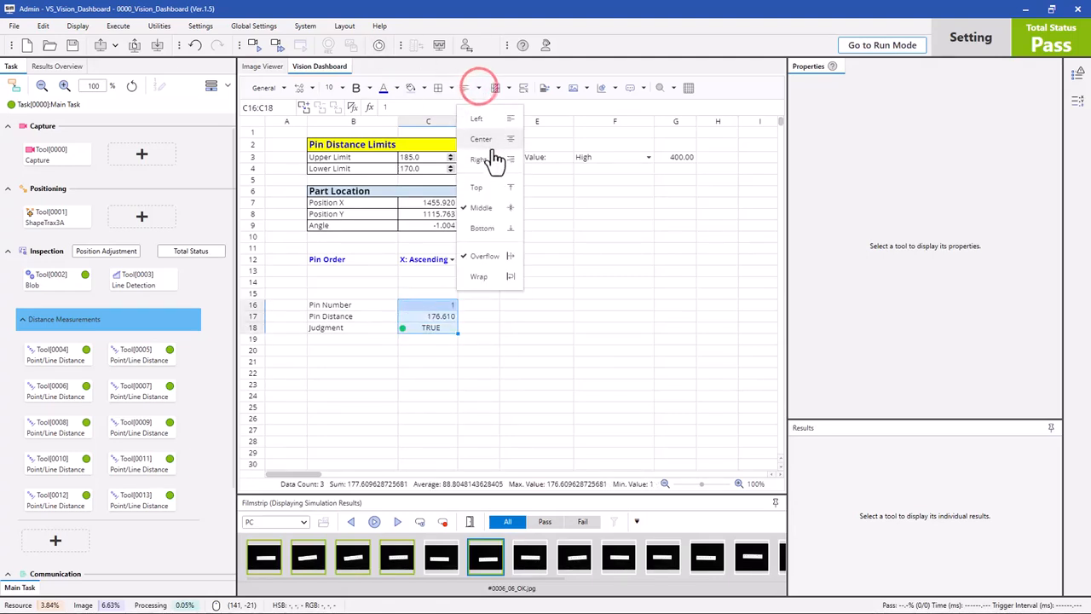
click(492, 141)
click(499, 320)
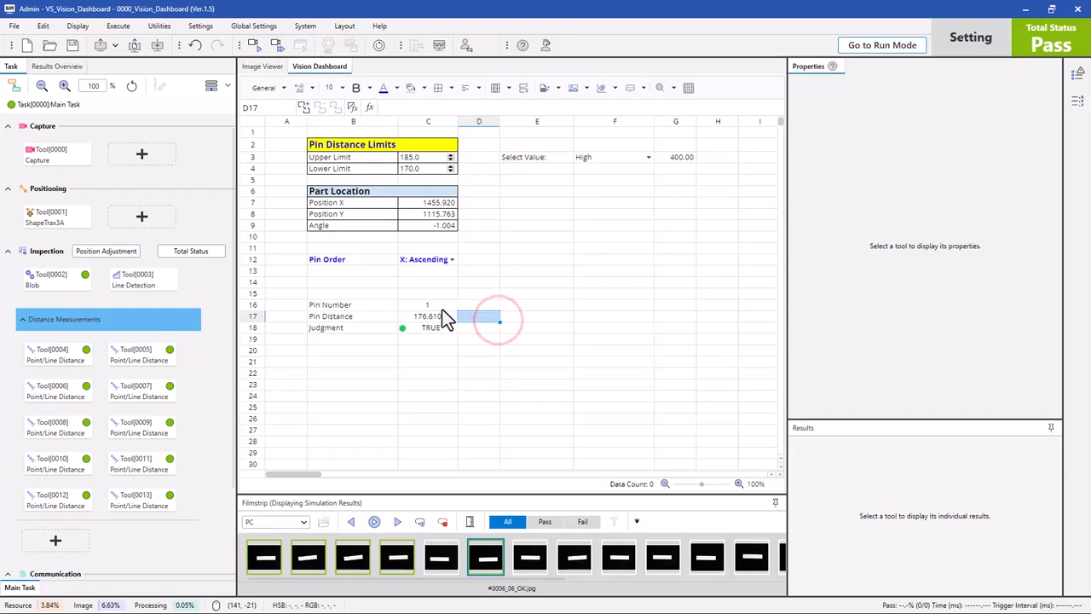
click(440, 306)
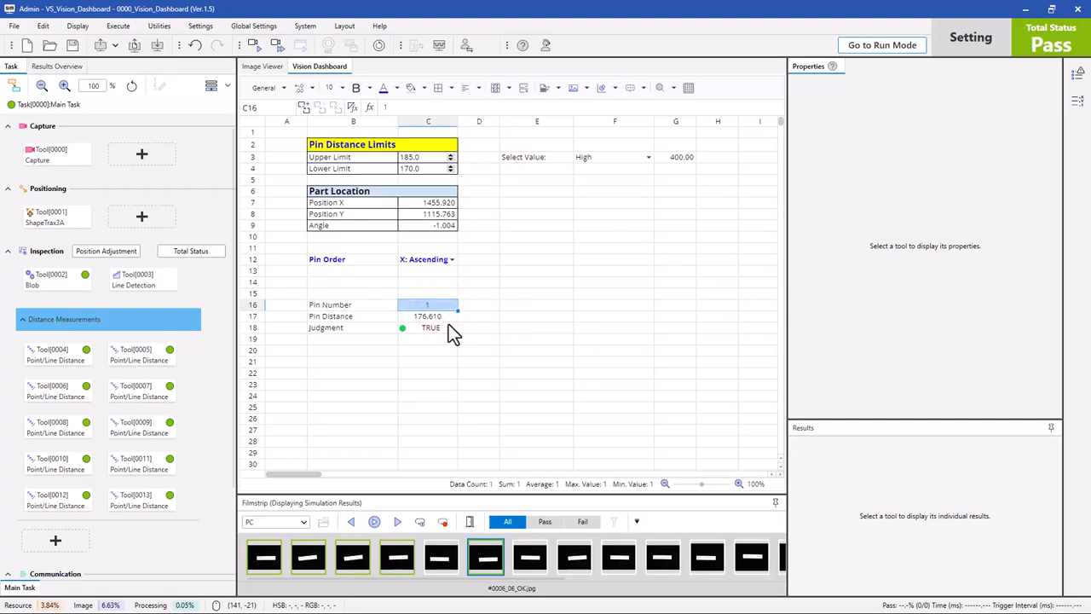
click(435, 340)
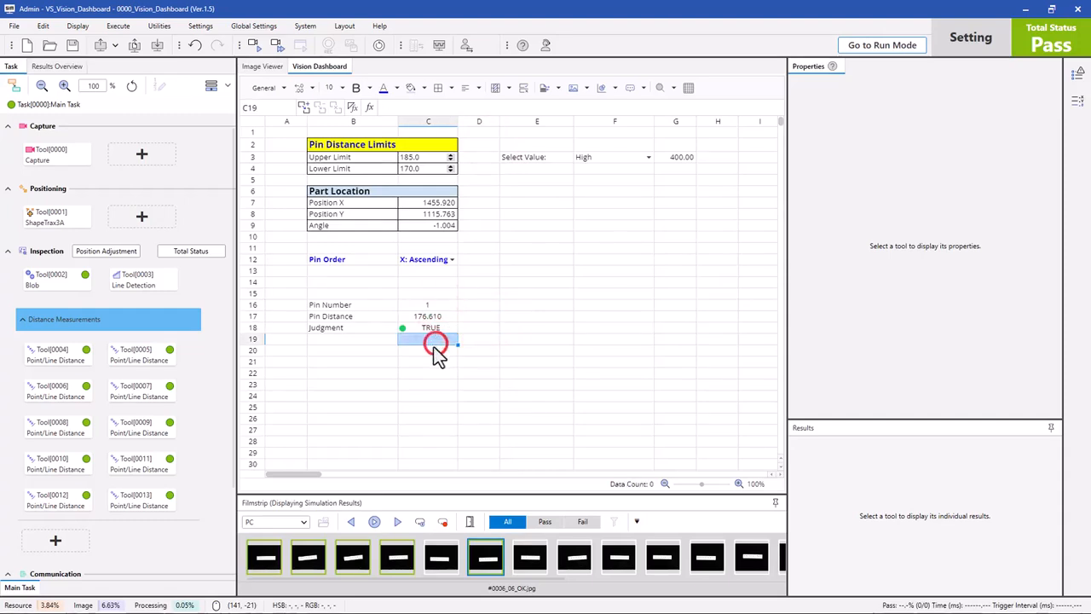
drag(433, 305, 437, 329)
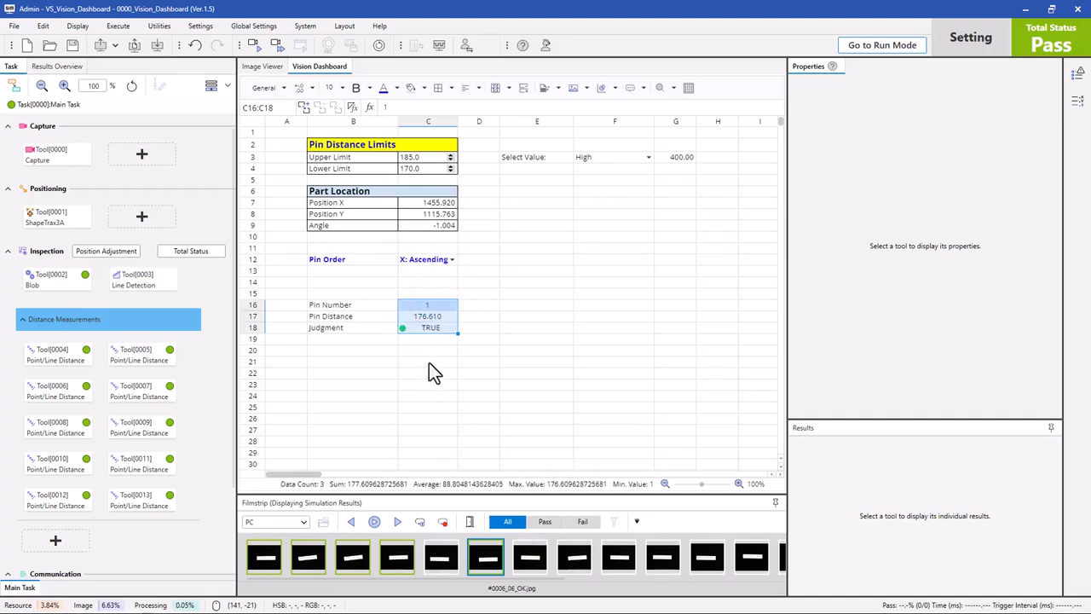
click(444, 317)
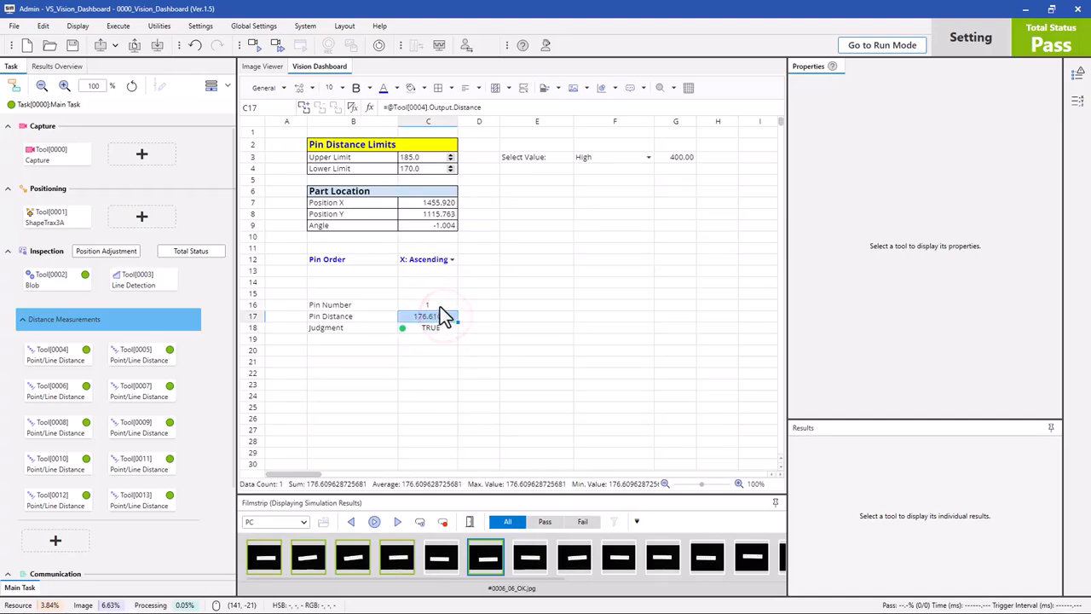
click(439, 305)
click(430, 308)
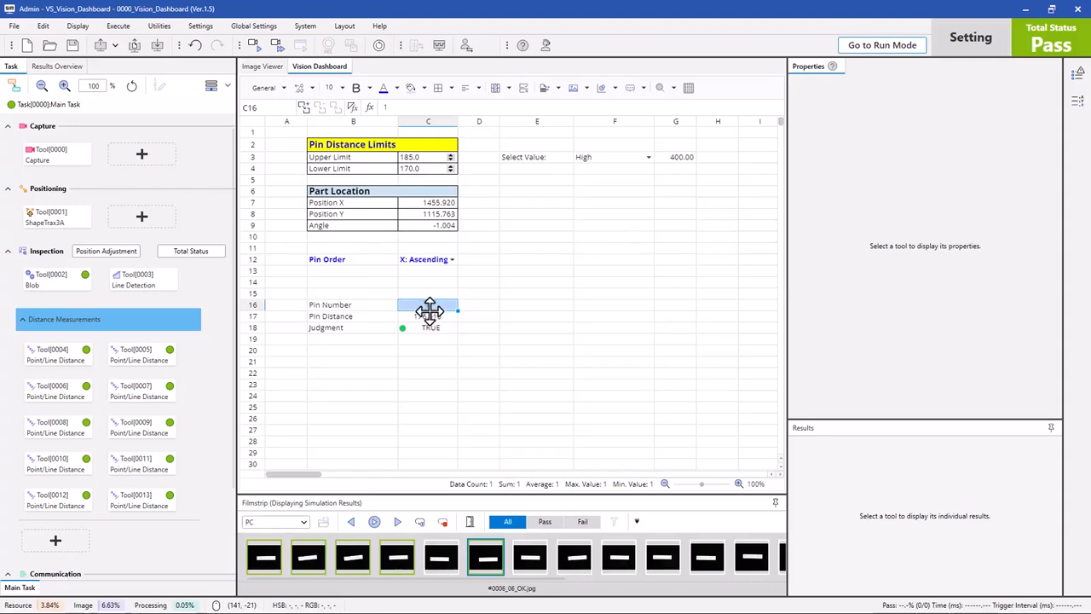
Step: Fill the pin number, distance and judgment cells C16:C18 across to column L to cover ten pins
click(444, 319)
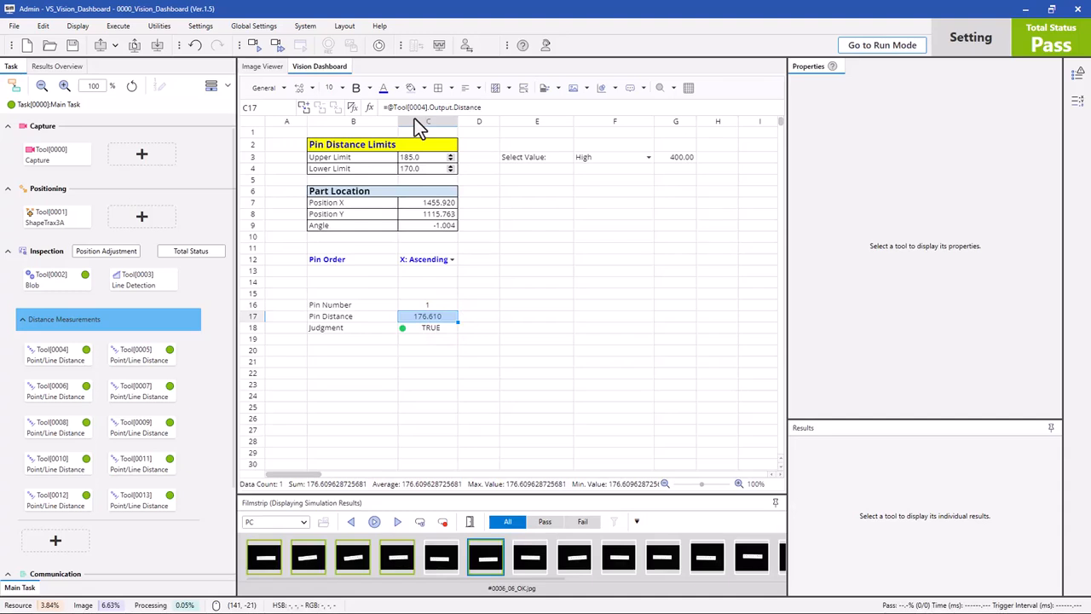
click(419, 319)
drag(419, 307, 704, 338)
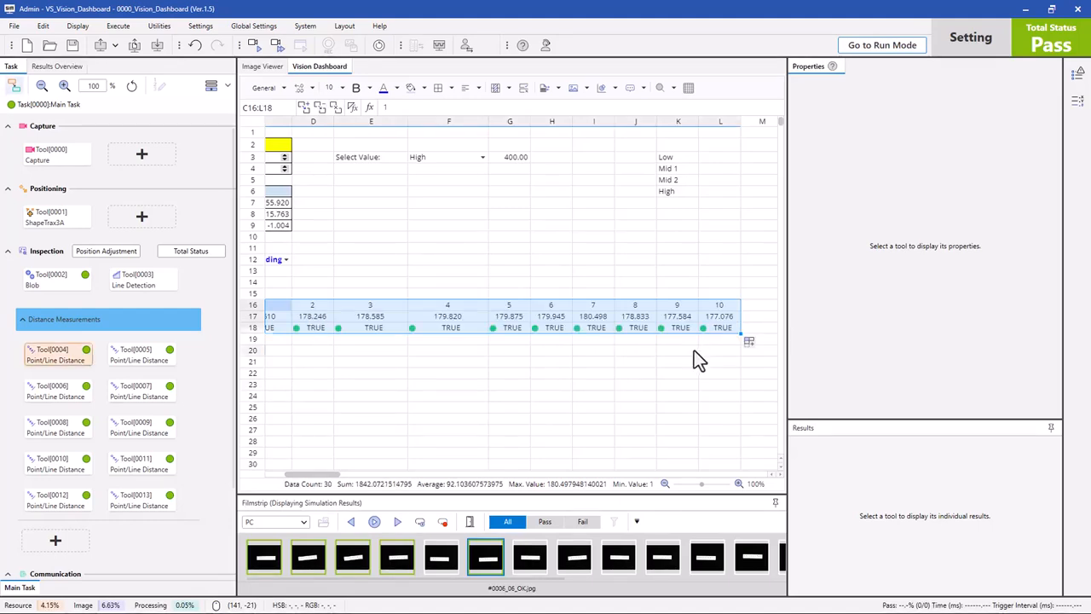
click(694, 350)
Step: Examine the filled pin numbers across row 16 from column C to column L
click(662, 305)
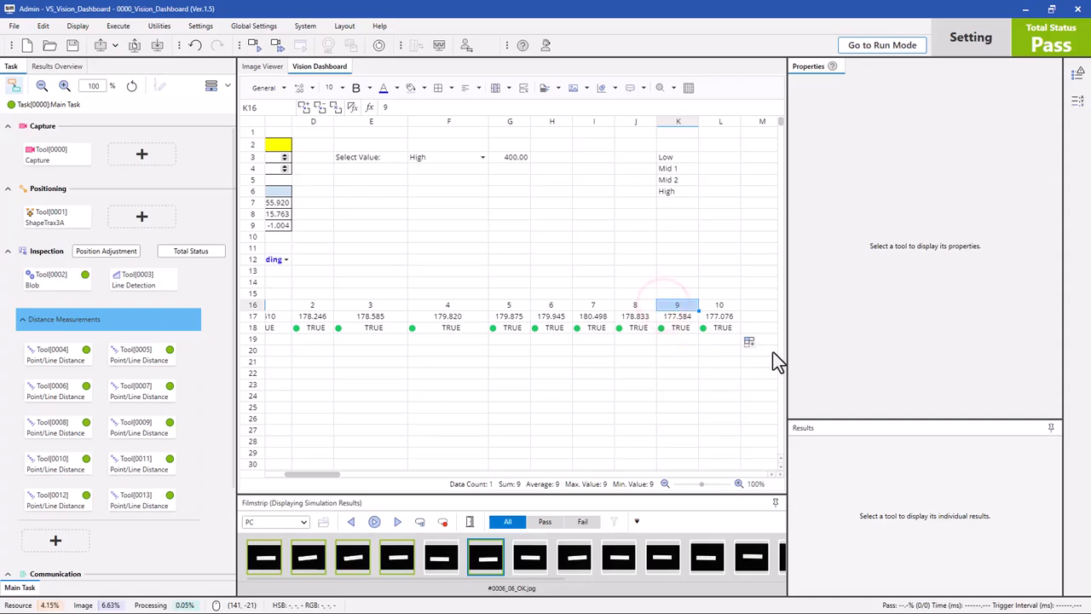
key(Left)
key(Left)
key(Left)
key(Left)
key(Left)
key(Left)
key(Left)
key(Left)
key(Left)
key(Left)
key(Right)
key(Right)
key(Right)
key(Right)
key(Right)
key(Right)
key(Right)
key(Right)
key(Right)
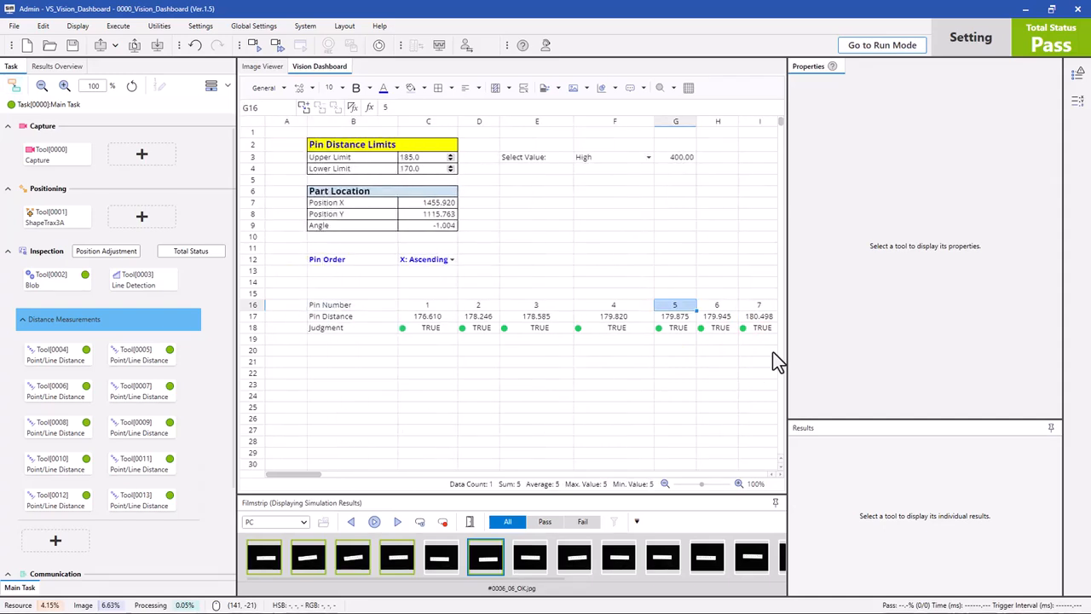
Step: Examine the tool references behind the filled pin distances in row 17
key(Down)
key(Left)
key(Left)
key(Left)
key(Left)
key(Left)
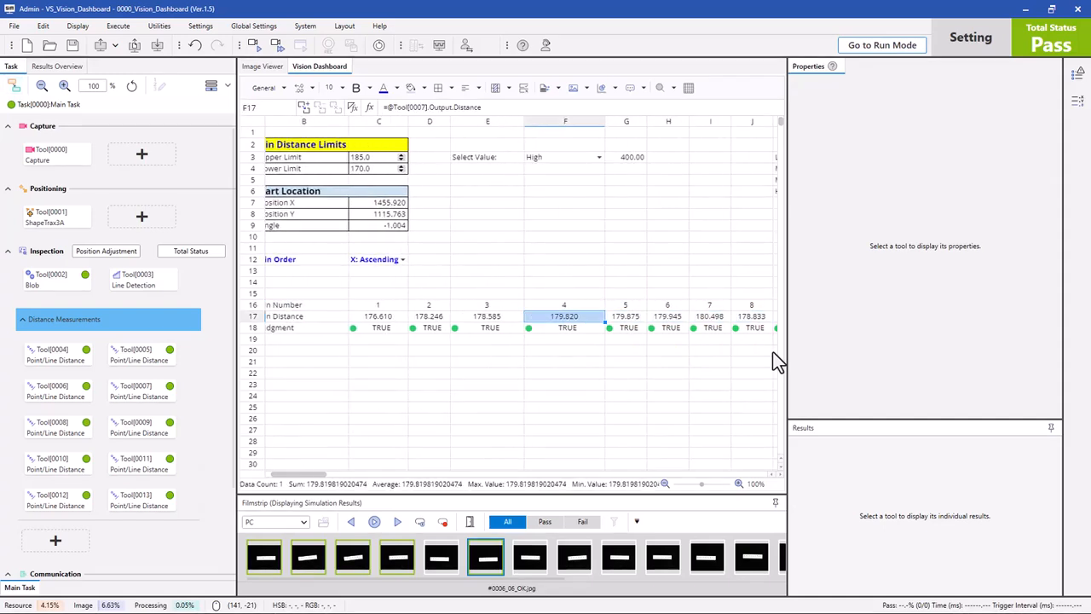
key(Left)
key(Down)
key(Up)
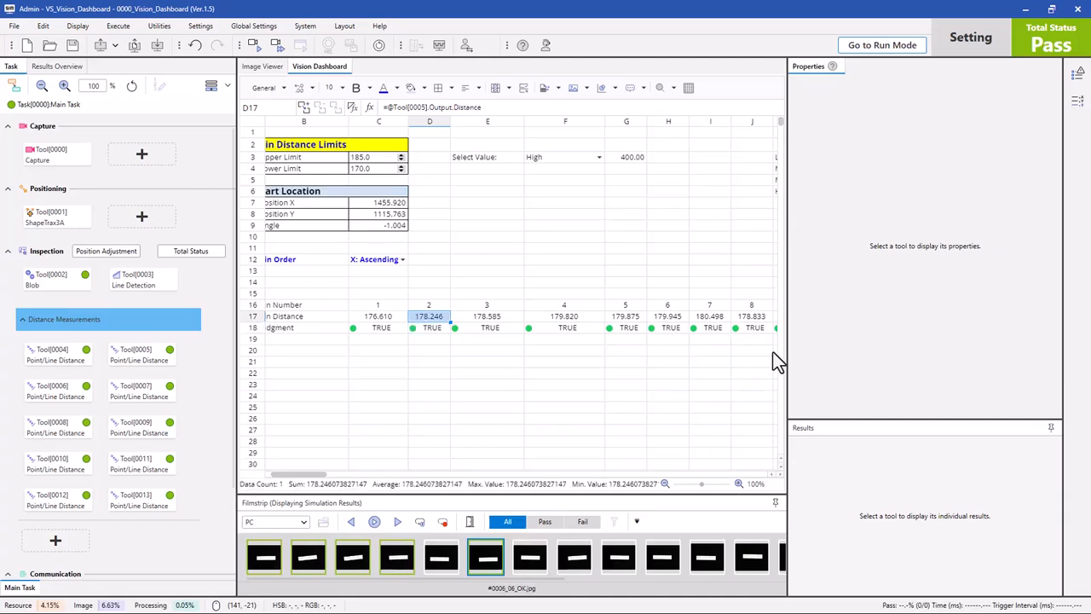
Step: Examine the tool references behind the filled judgments in row 18
key(Down)
key(Right)
key(Right)
key(Right)
key(Right)
key(Right)
key(Right)
key(Left)
key(Left)
key(Left)
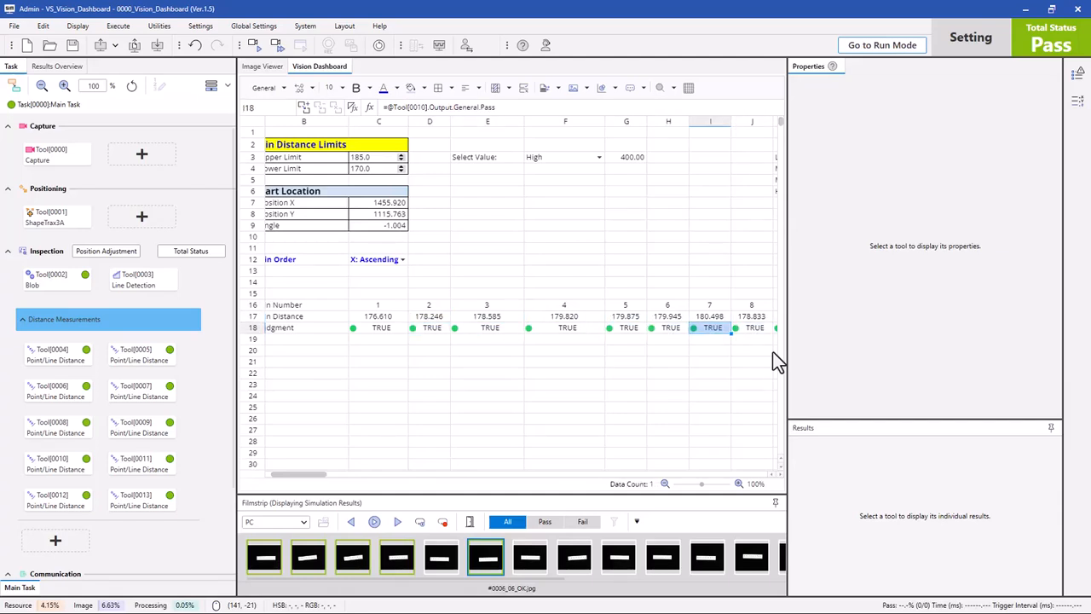
key(Left)
key(Left)
key(Left)
key(Right)
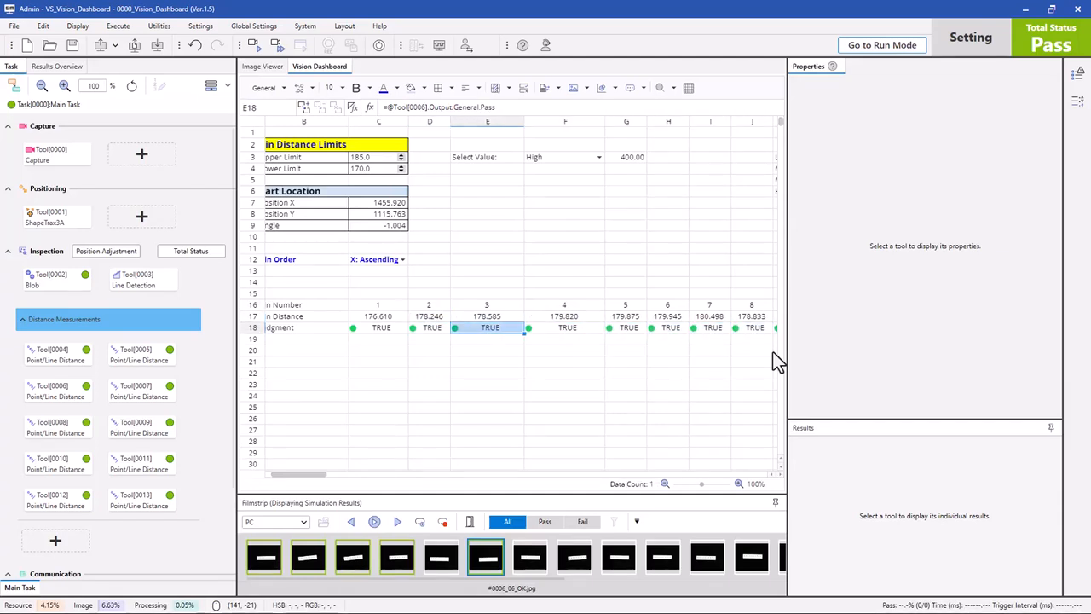
Step: Narrow column F slightly to make the pin results table more compact
drag(604, 122, 587, 121)
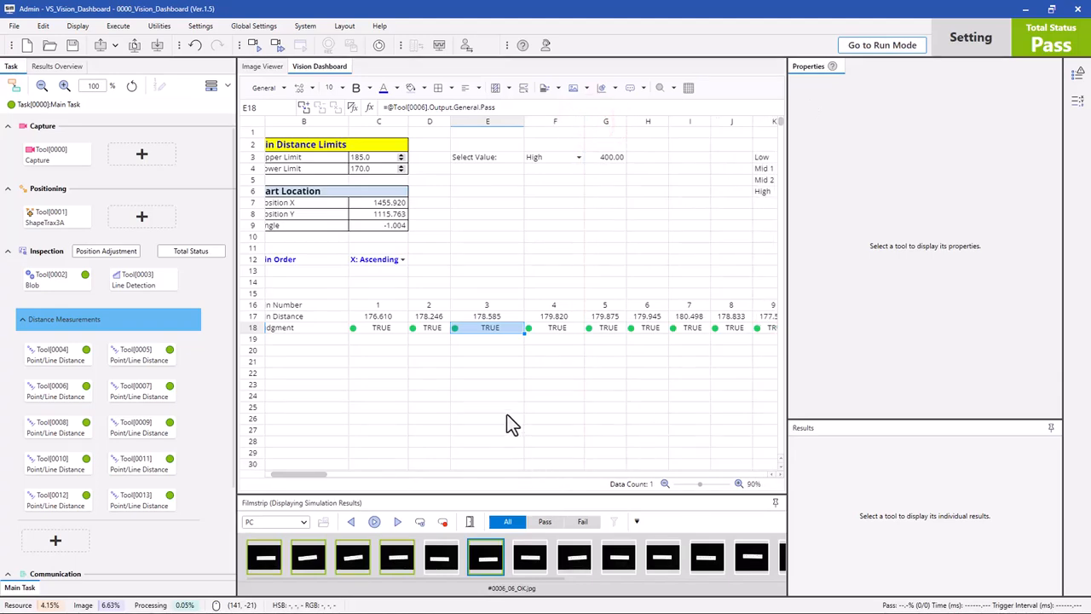
scroll(506, 413, down, 1)
scroll(434, 373, down, 2)
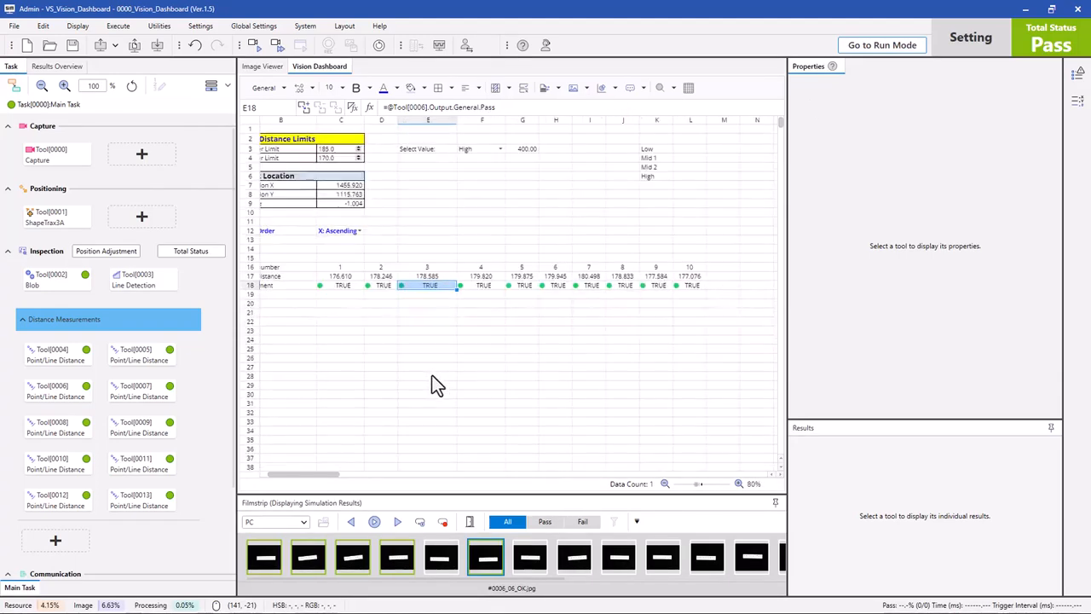
scroll(432, 375, down, 2)
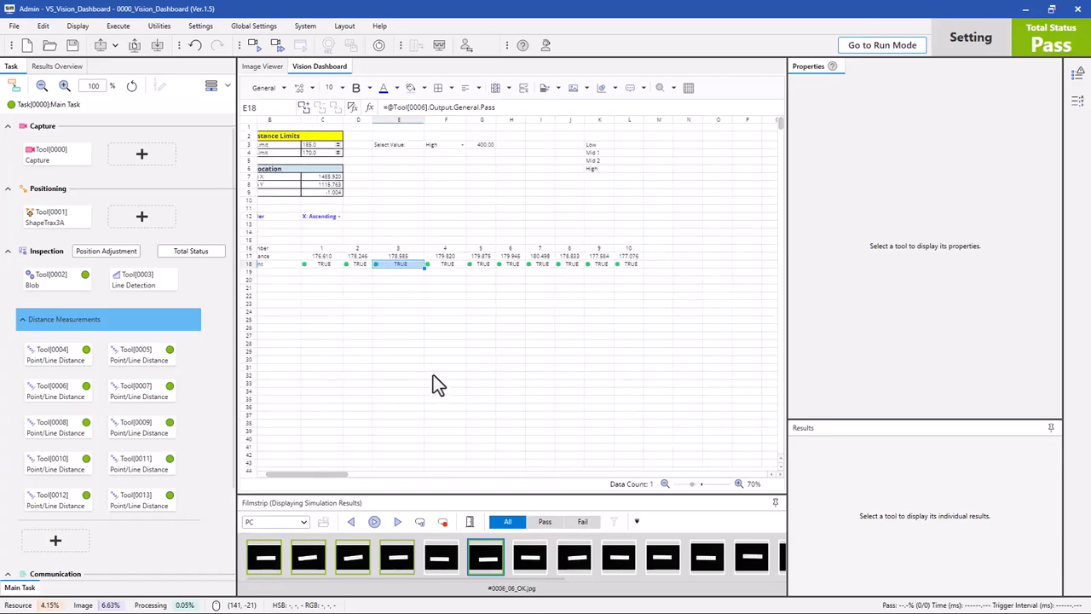
scroll(437, 376, up, 2)
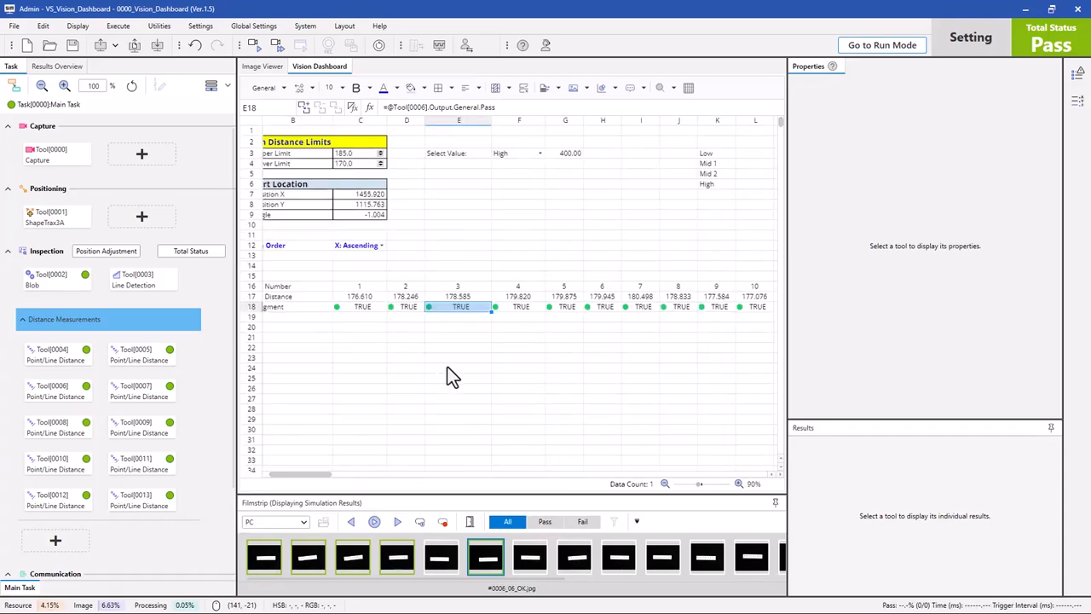
Step: Run the next filmstrip images through the inspection and examine each pin's distance and judgment on the dashboard
drag(297, 476, 308, 472)
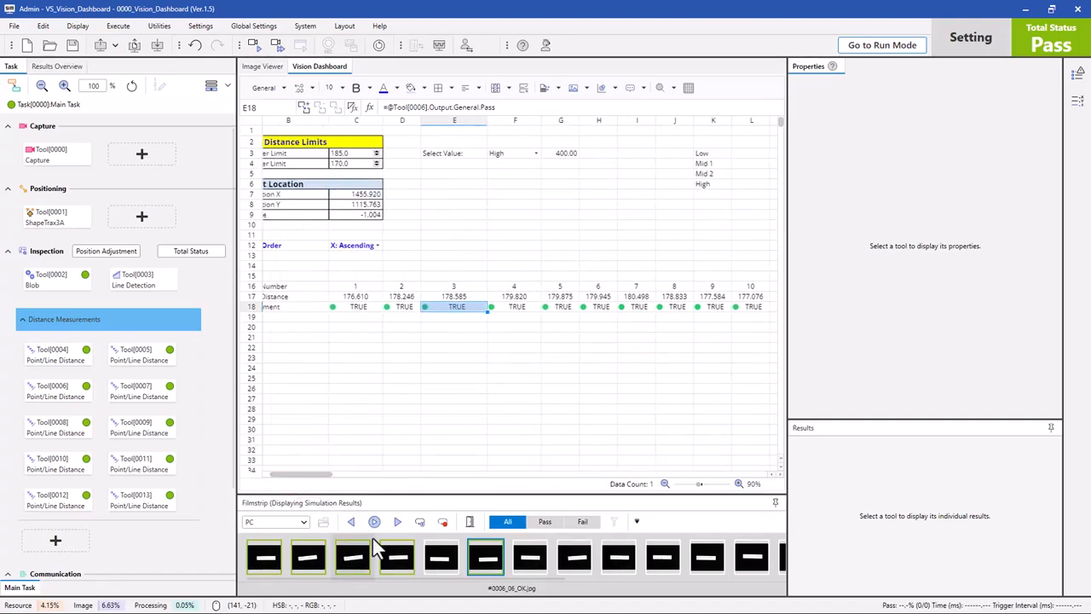
click(394, 522)
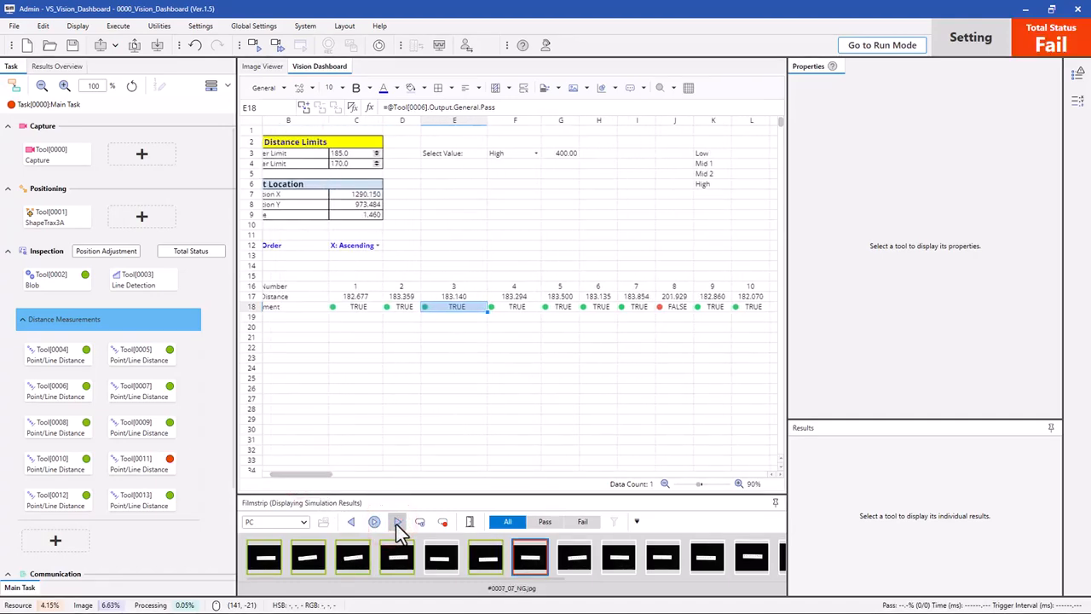
click(396, 522)
click(394, 522)
click(394, 522)
click(394, 522)
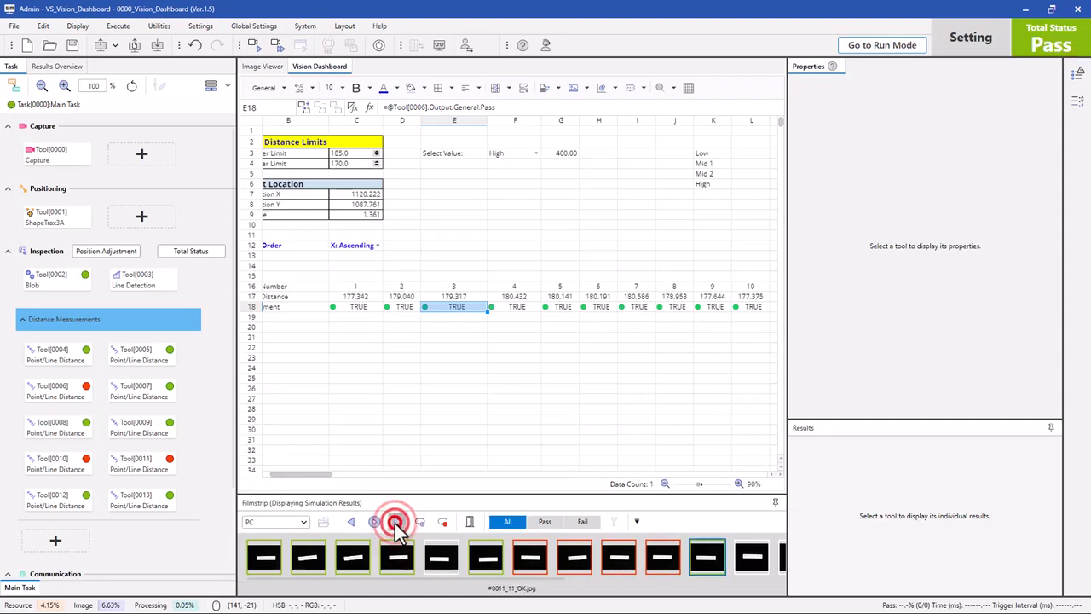
click(394, 522)
click(395, 522)
click(396, 523)
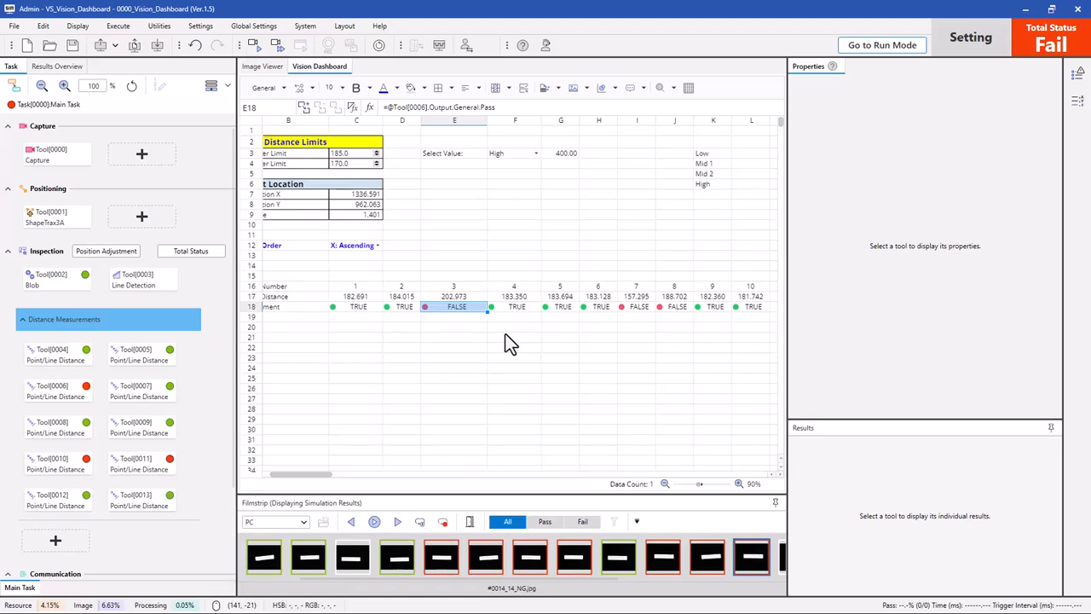
Step: Format the pin results table in B16:L18 with cell borders, bold row labels and a green Pin Number row
mouse_move(295, 476)
mouse_down()
mouse_move(281, 480)
mouse_move(289, 475)
mouse_up()
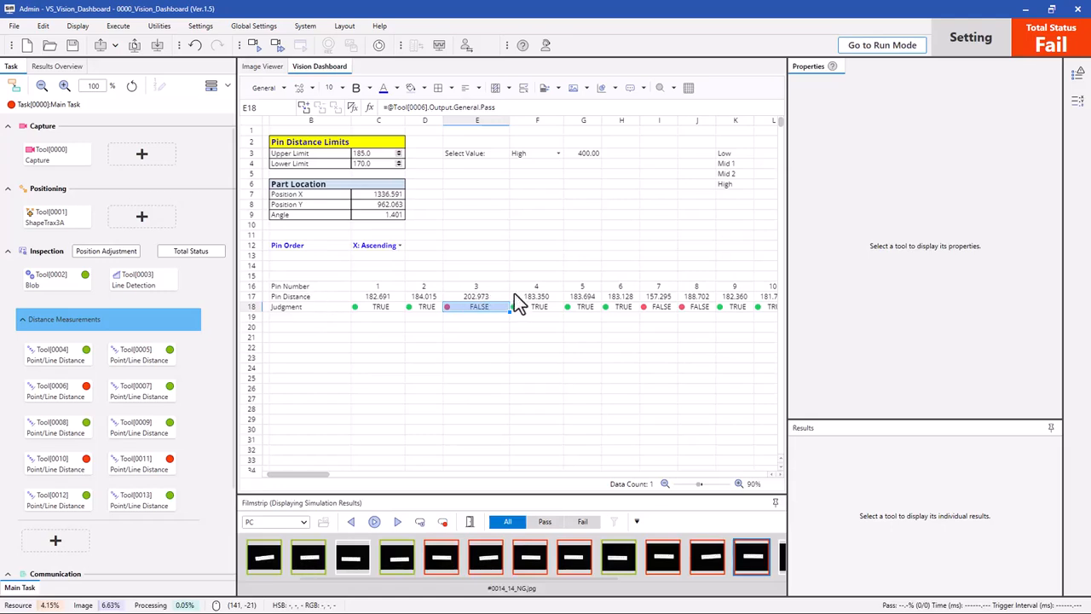
click(322, 288)
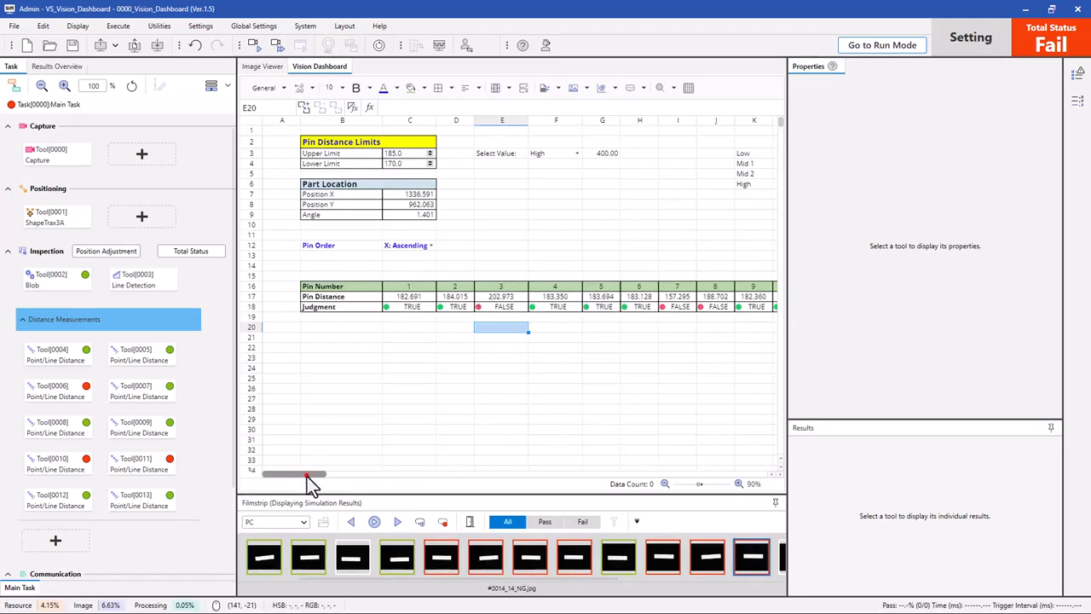
drag(306, 475, 304, 475)
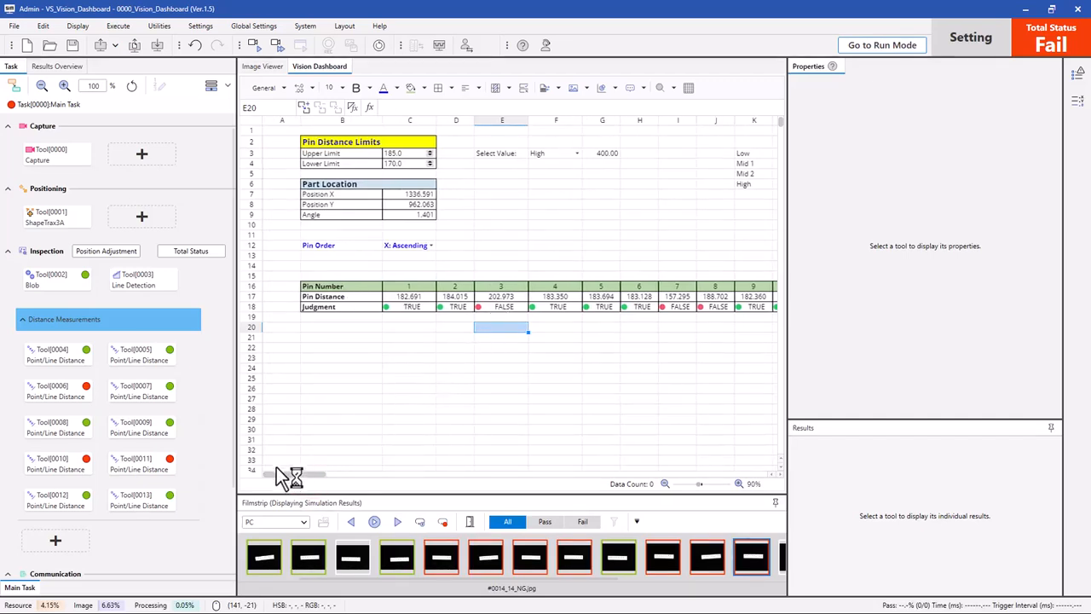
Step: Insert a plain line chart from the pin number and pin distance values in C16:L17
drag(289, 475, 292, 475)
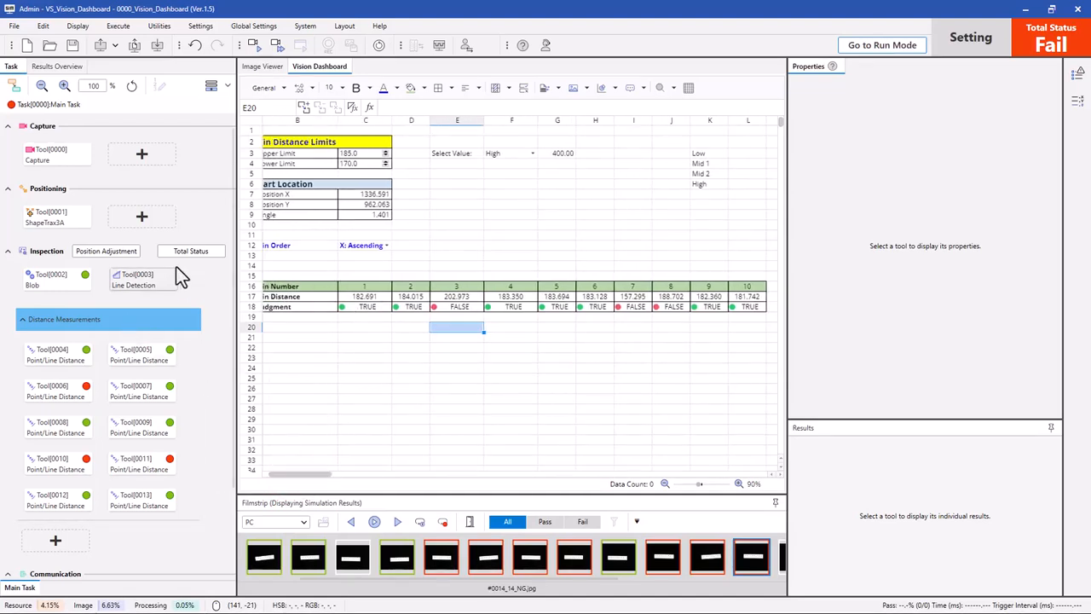
drag(360, 286, 731, 297)
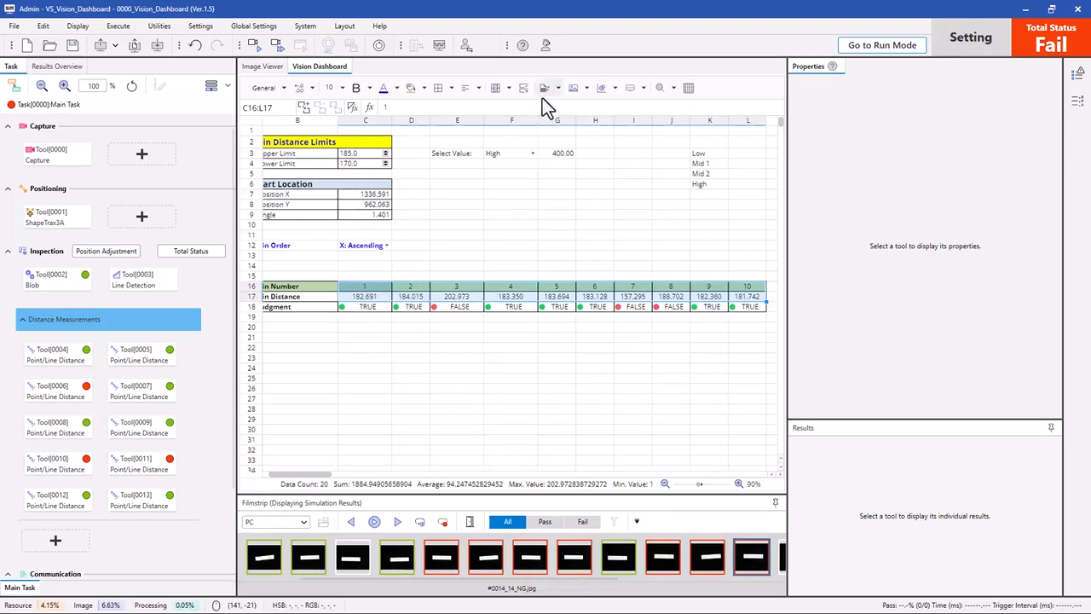
click(615, 88)
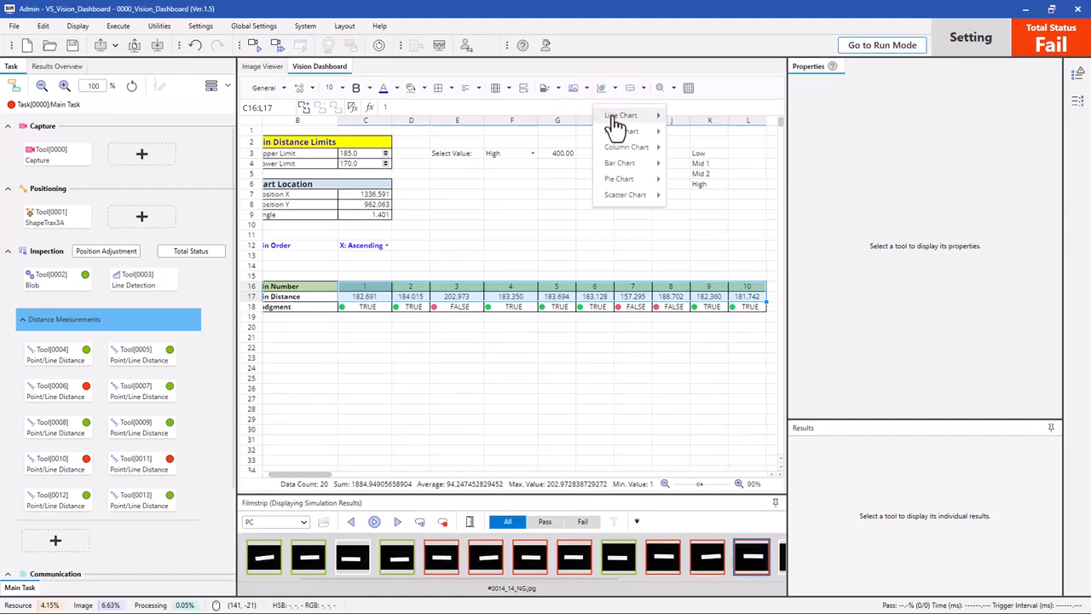
click(612, 115)
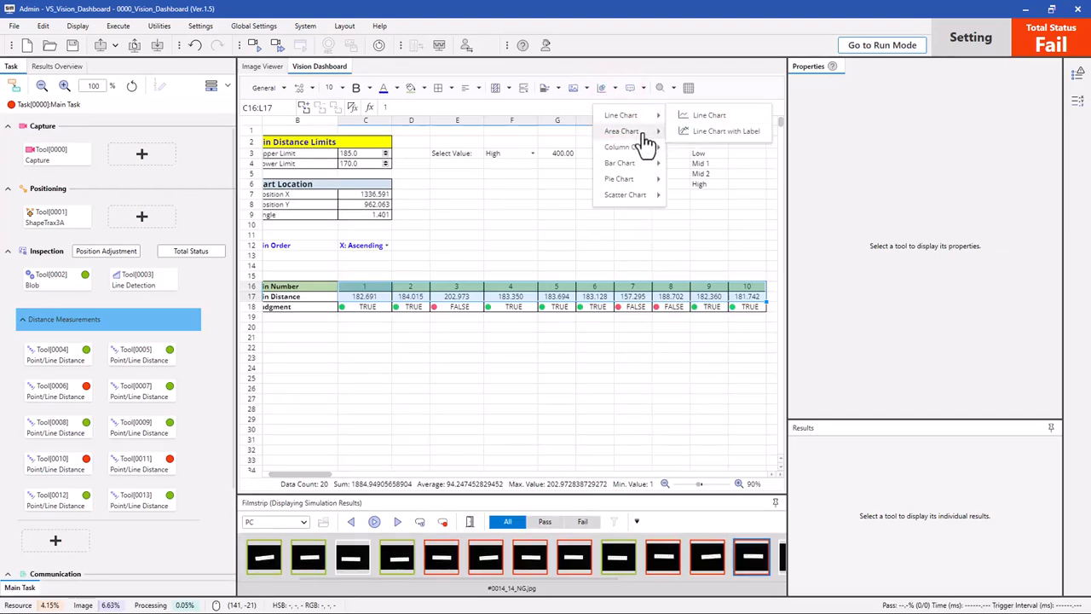
click(641, 132)
click(635, 146)
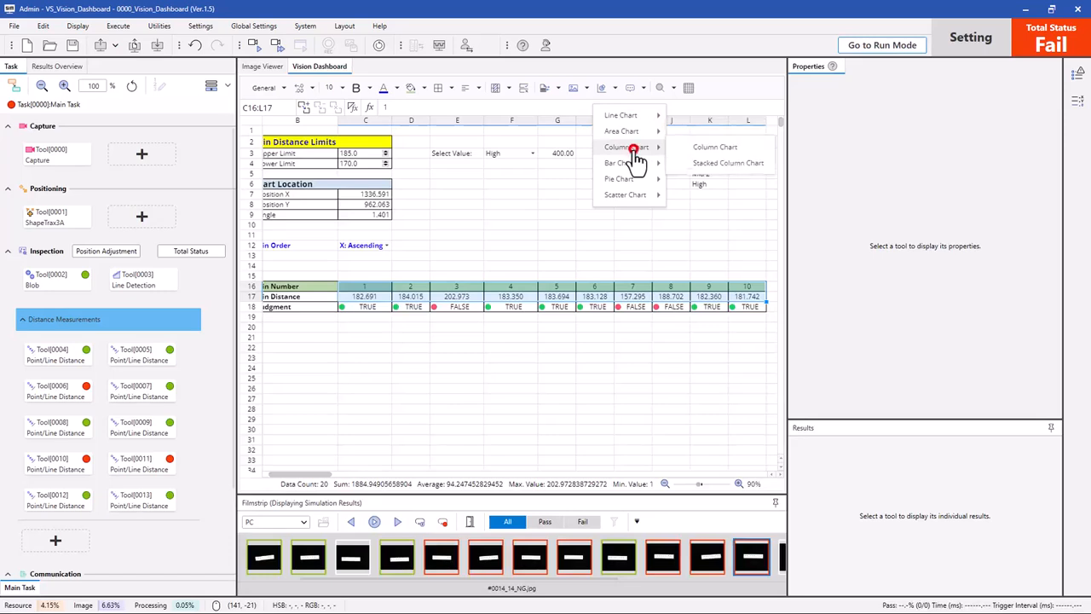
click(631, 163)
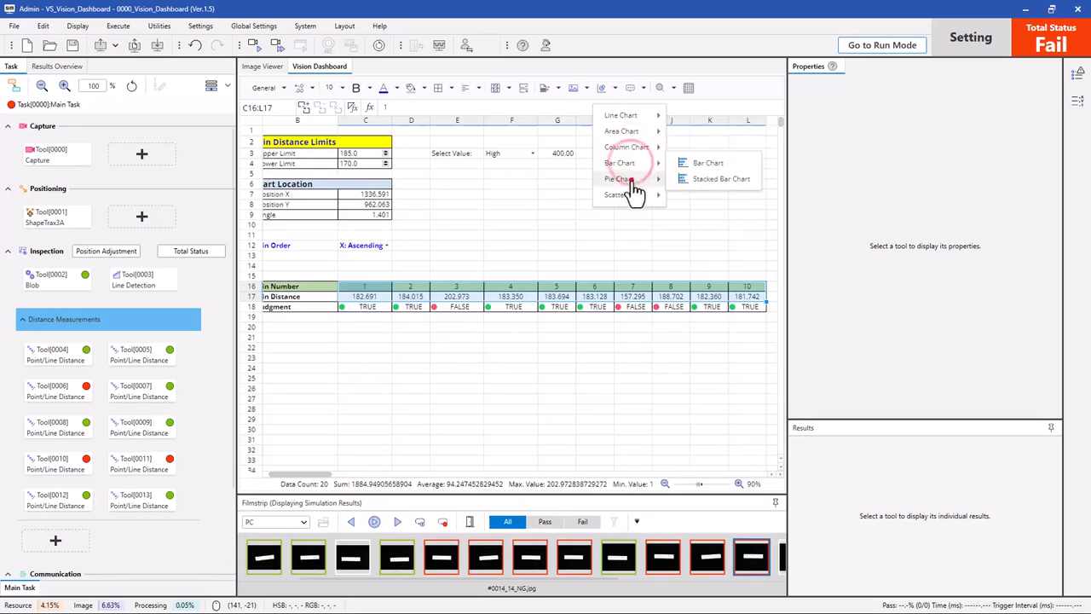
click(629, 179)
click(634, 196)
click(634, 181)
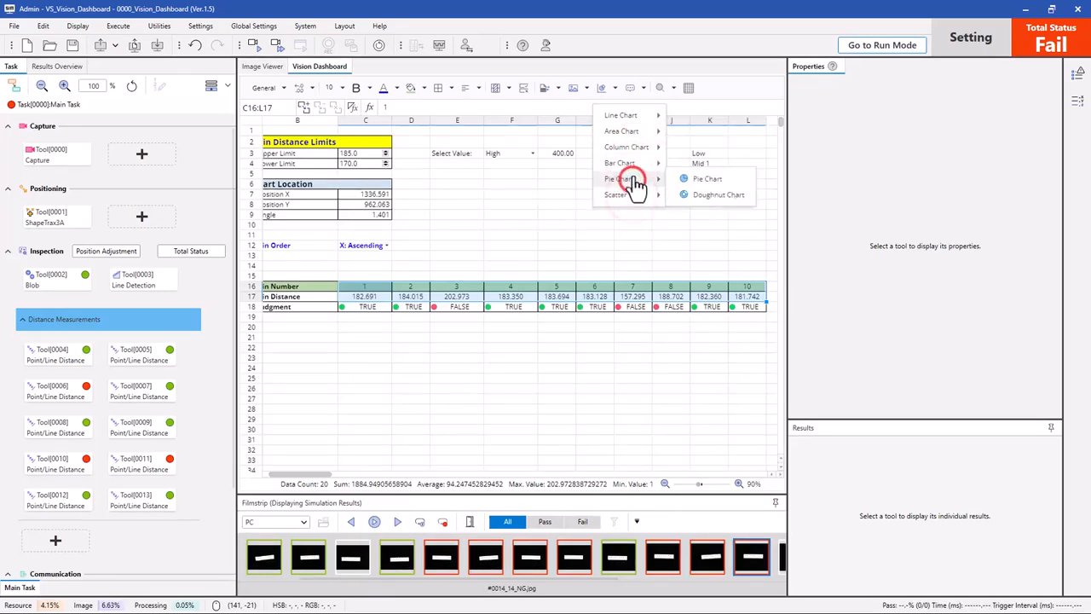
click(633, 122)
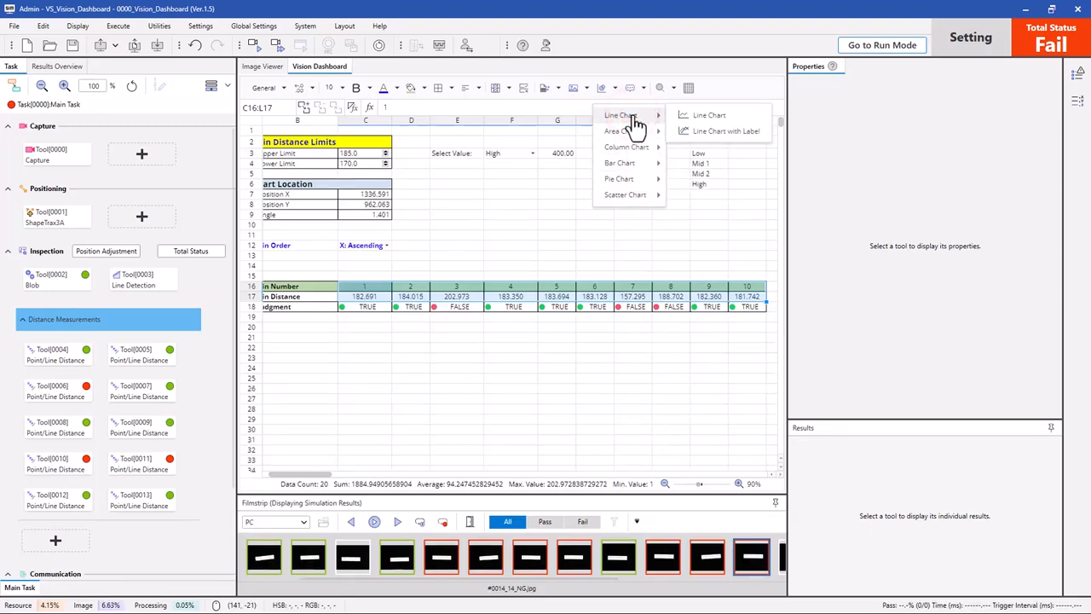
click(701, 116)
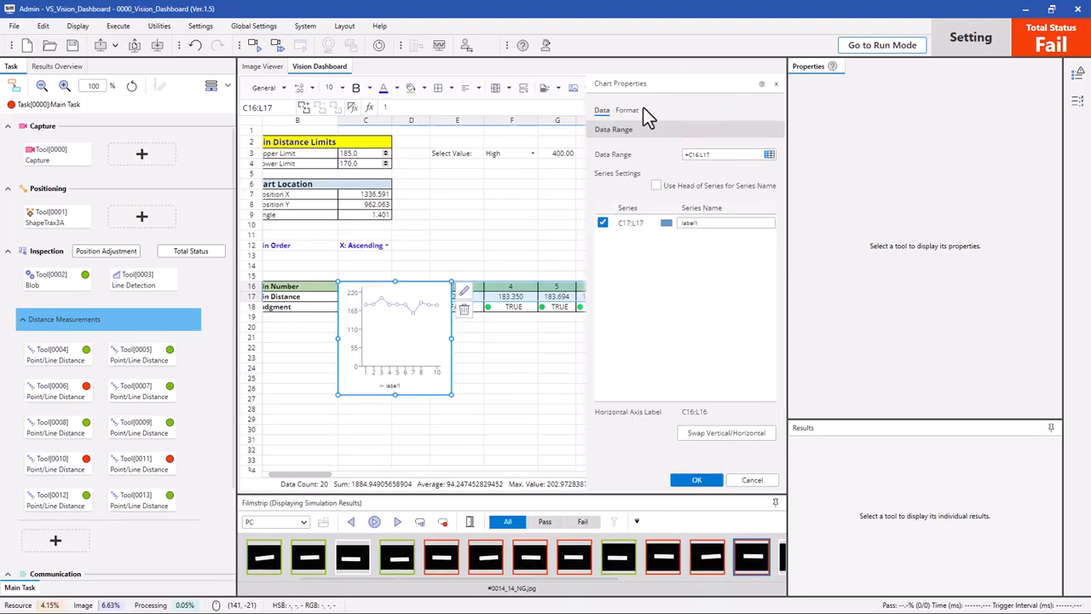
Step: Name the chart's data series "Pin Number"
double_click(703, 222)
text(Pin Number)
Step: Display the chart title "Pin Distances" with a font size of 12
click(626, 110)
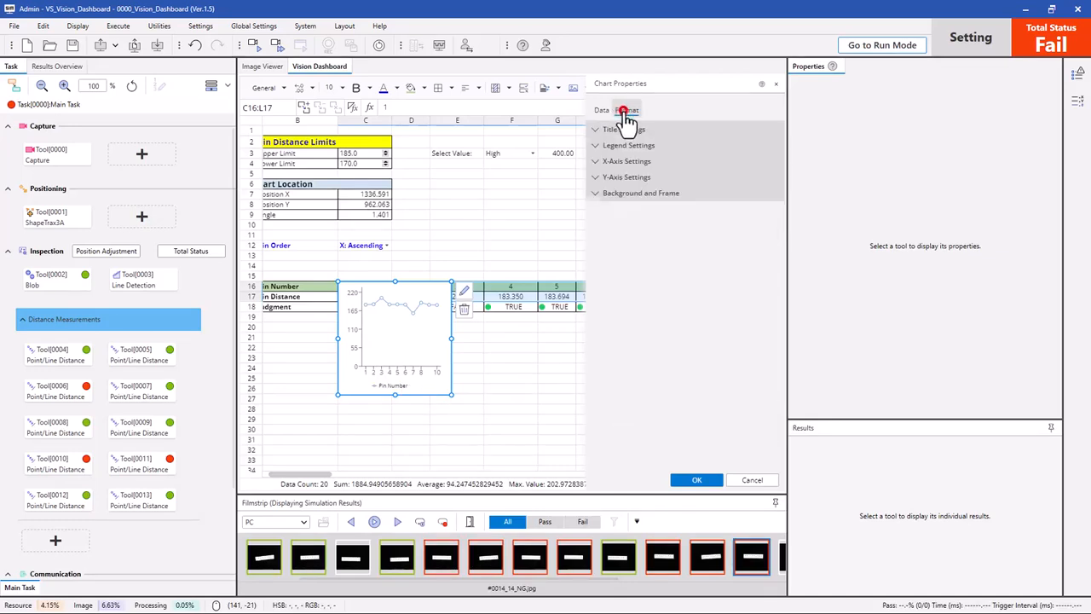
click(631, 129)
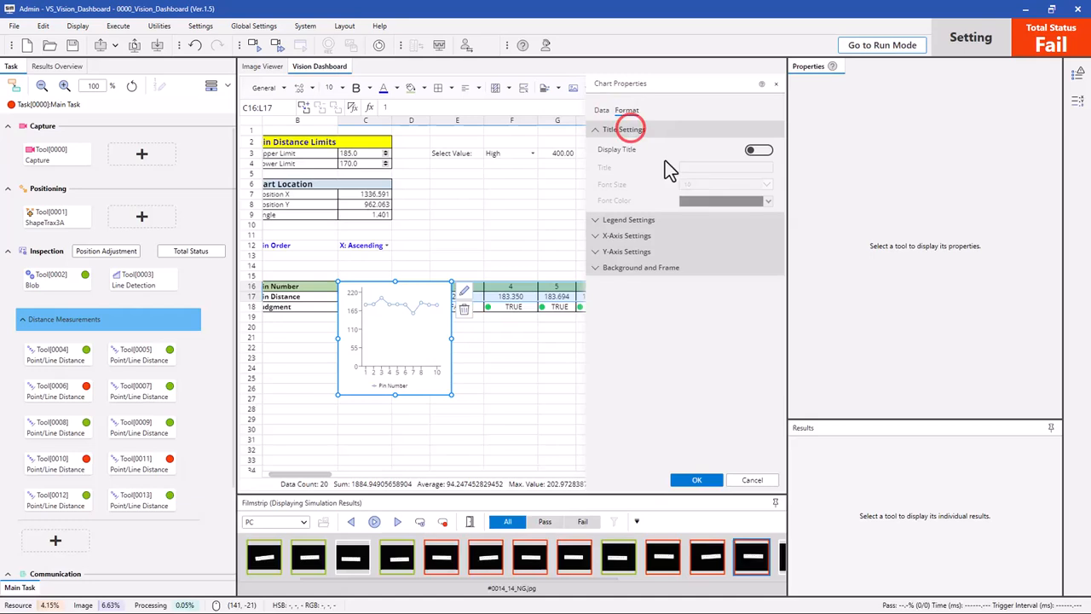
click(758, 150)
click(733, 168)
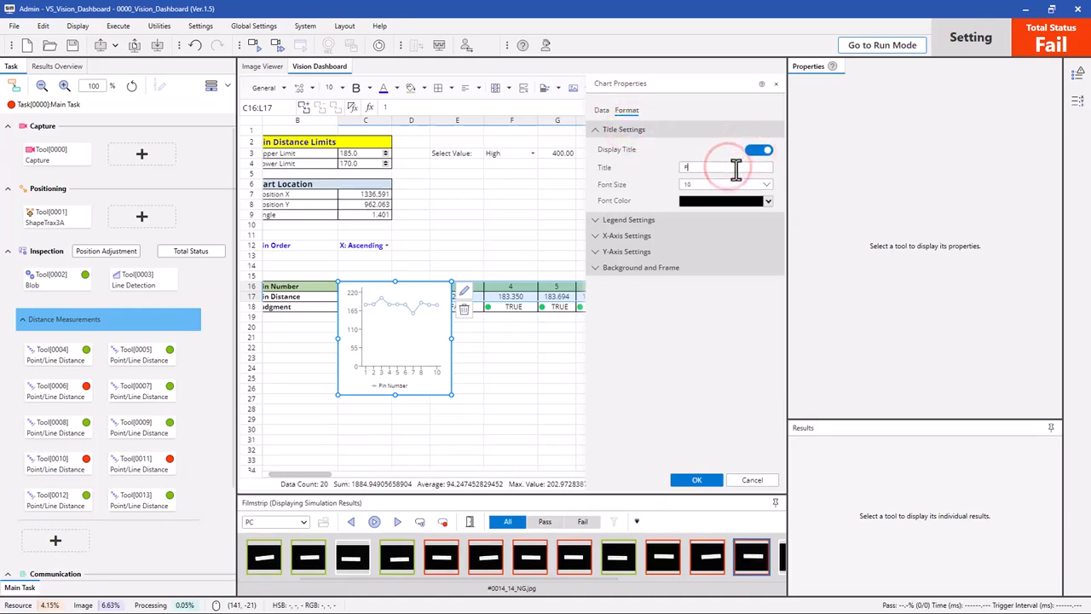
text(Pin Distances)
click(713, 252)
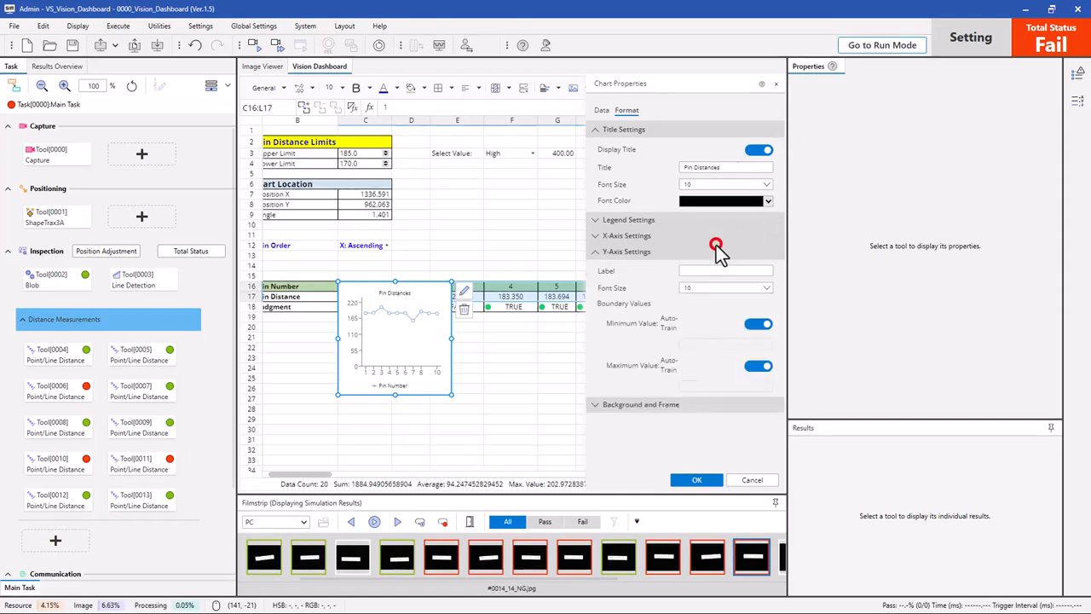
click(707, 186)
click(767, 185)
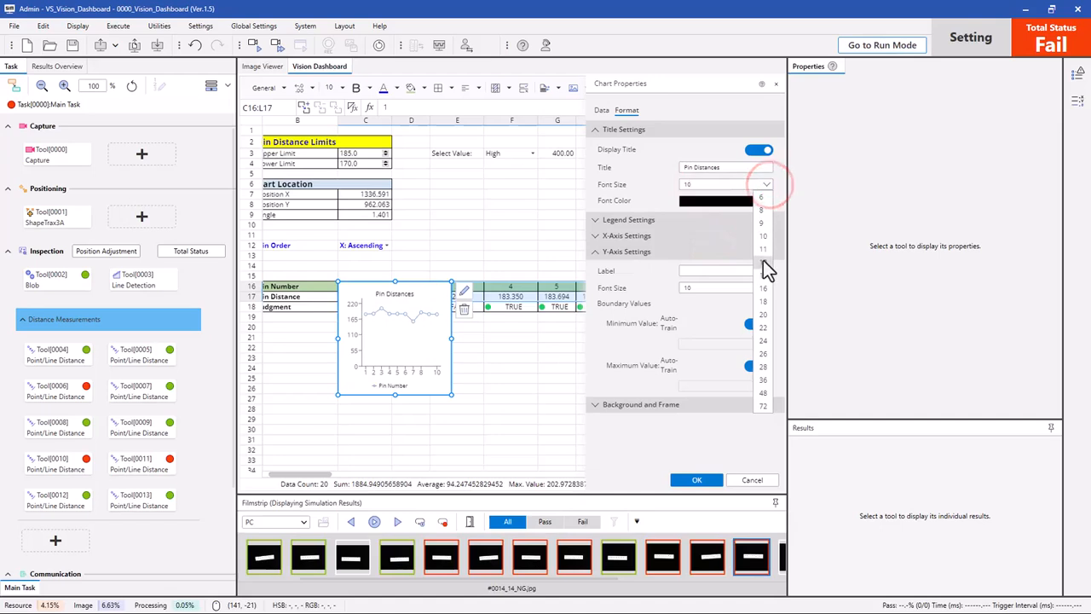
click(763, 262)
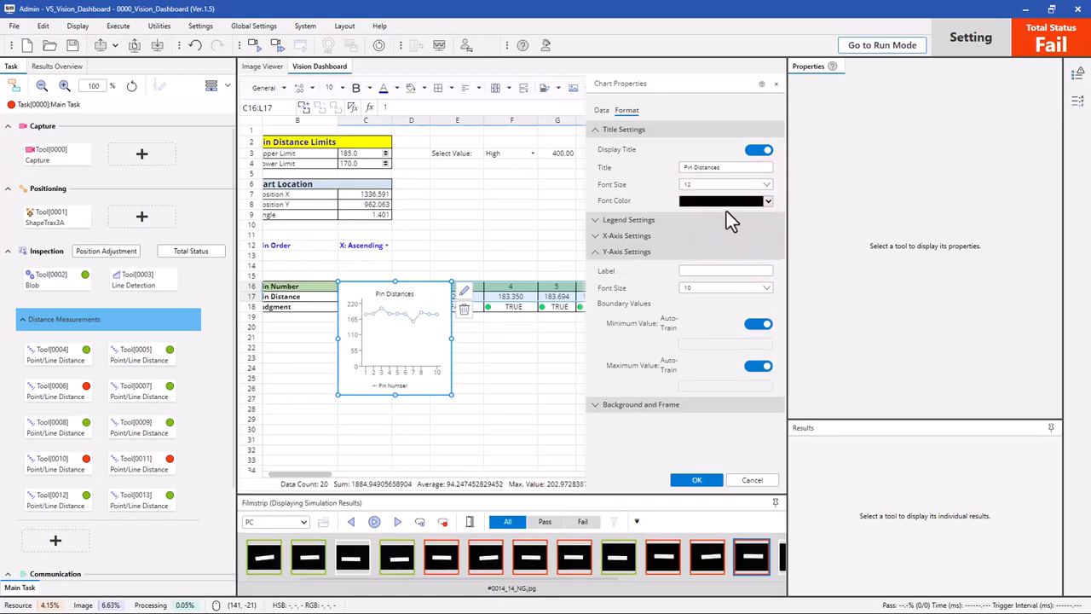
Step: Turn off automatic scaling for the Y-axis maximum and set that boundary to 240
click(625, 234)
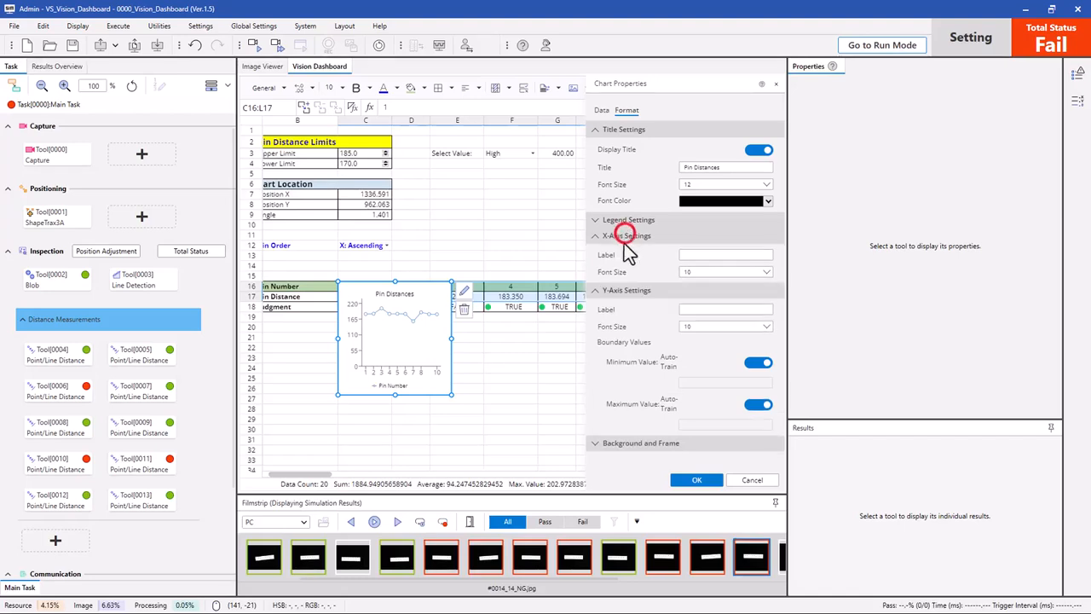
click(623, 290)
click(623, 290)
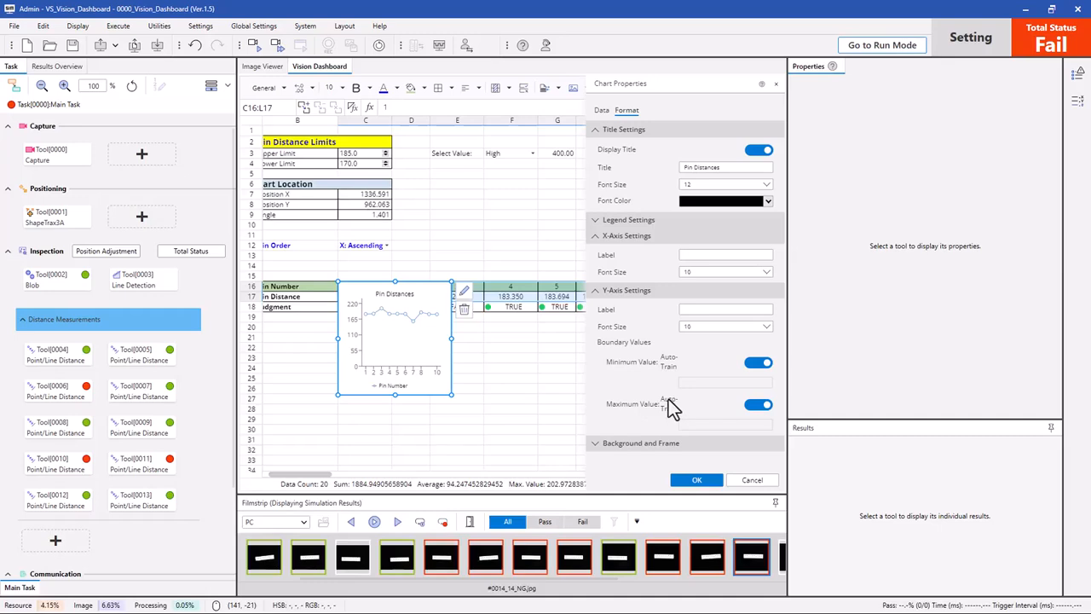
click(757, 405)
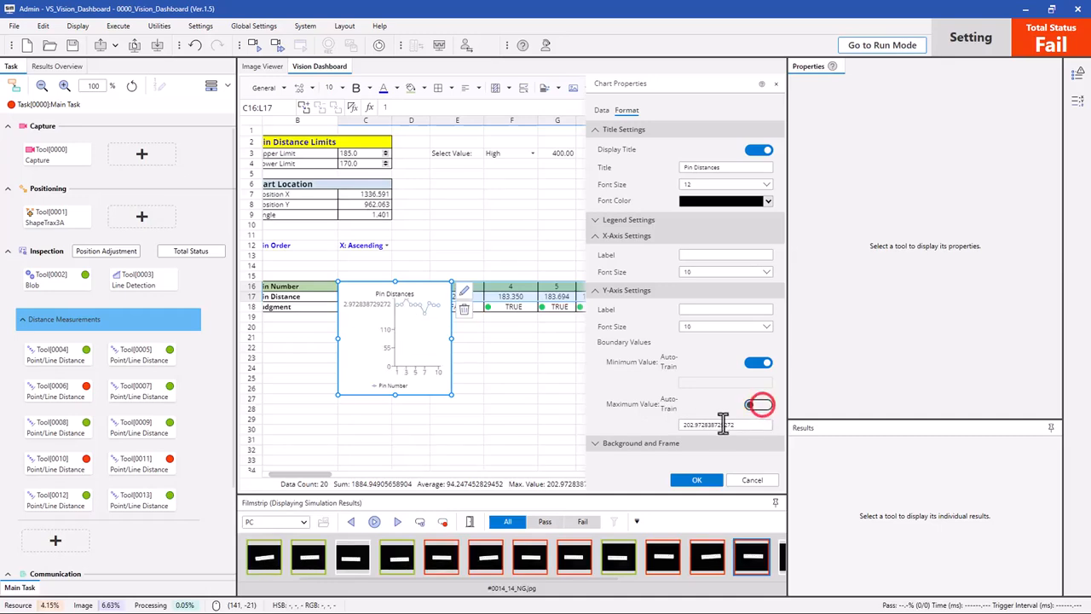
double_click(745, 424)
text(240)
click(613, 404)
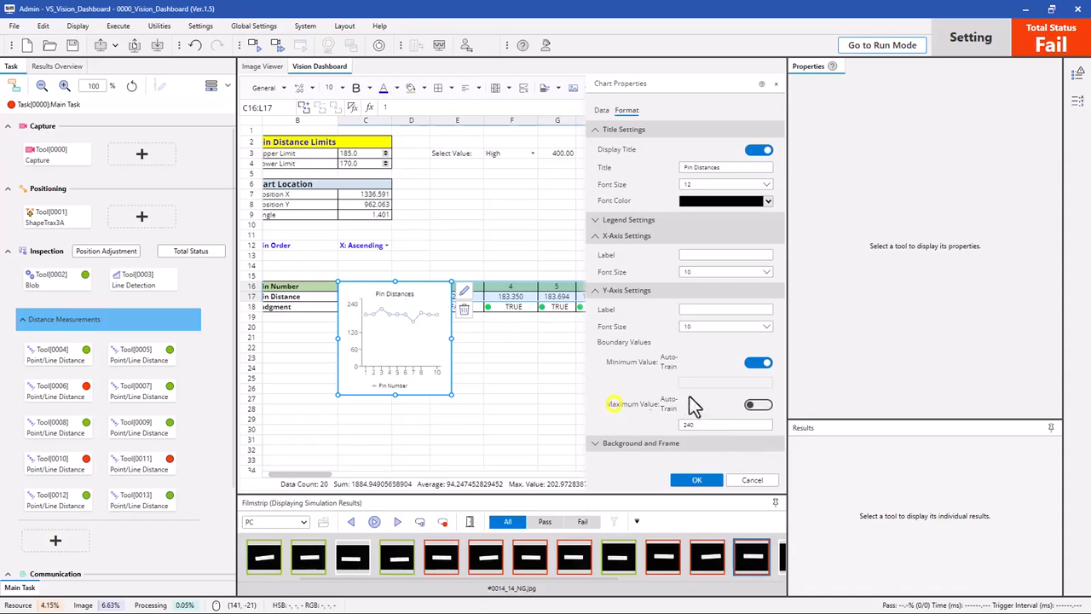
Step: Turn off automatic scaling for the Y-axis minimum and set that boundary to 140
click(762, 363)
double_click(744, 381)
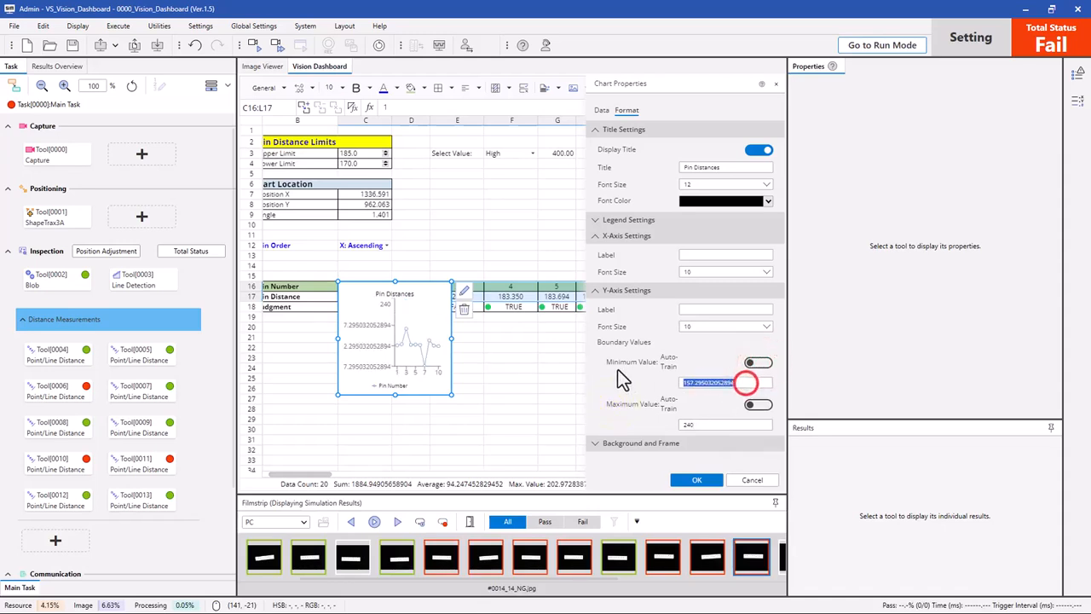
text(0)
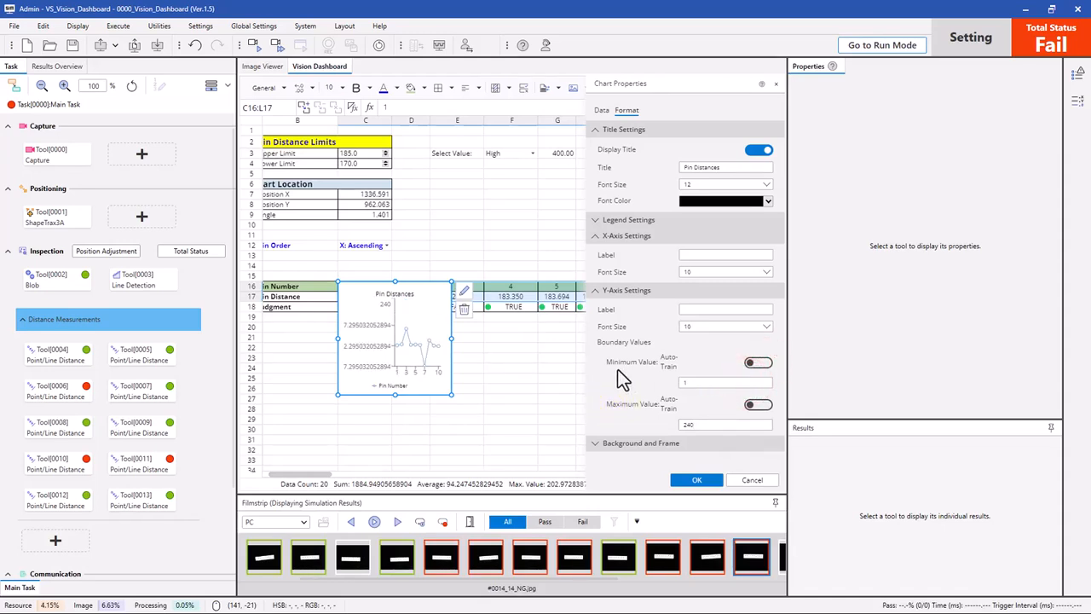
click(664, 390)
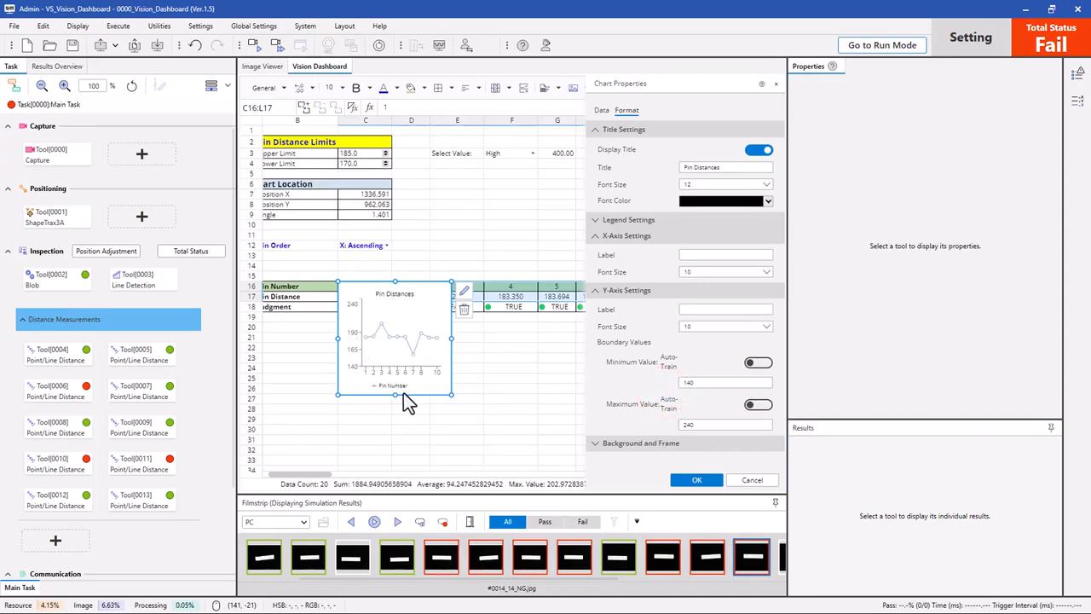
click(718, 254)
text(Distance)
click(735, 273)
double_click(712, 254)
key(BackSpace)
Step: Label the chart's Y-axis "Distance" and apply the chart properties
click(691, 309)
text(Distance)
click(724, 324)
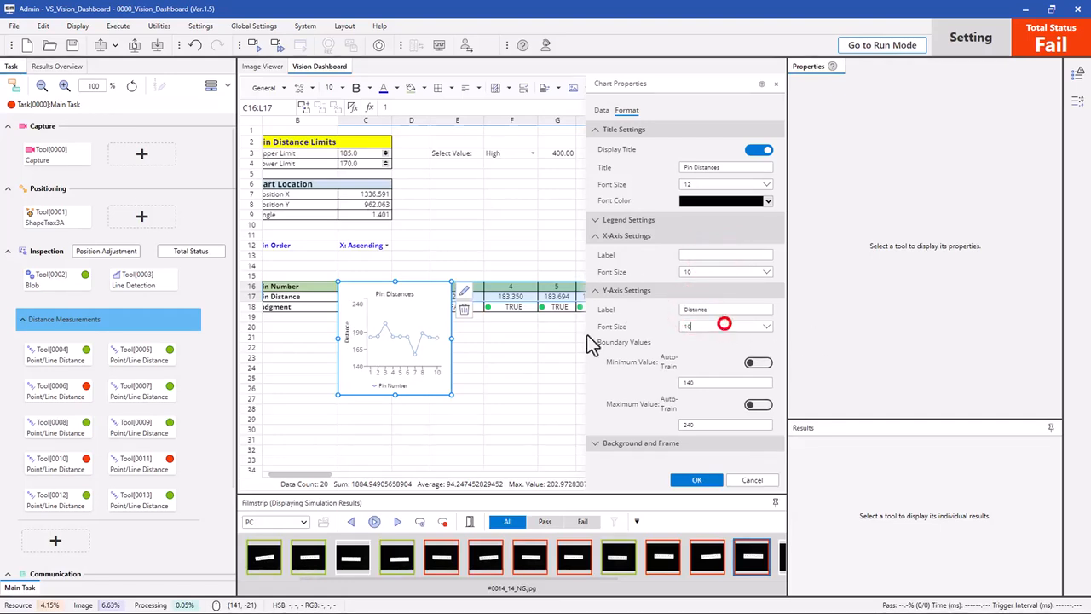
click(694, 254)
click(694, 480)
Step: Place the chart below the pin results table and enlarge it to span roughly columns C to L, then deselect it
drag(435, 375, 751, 442)
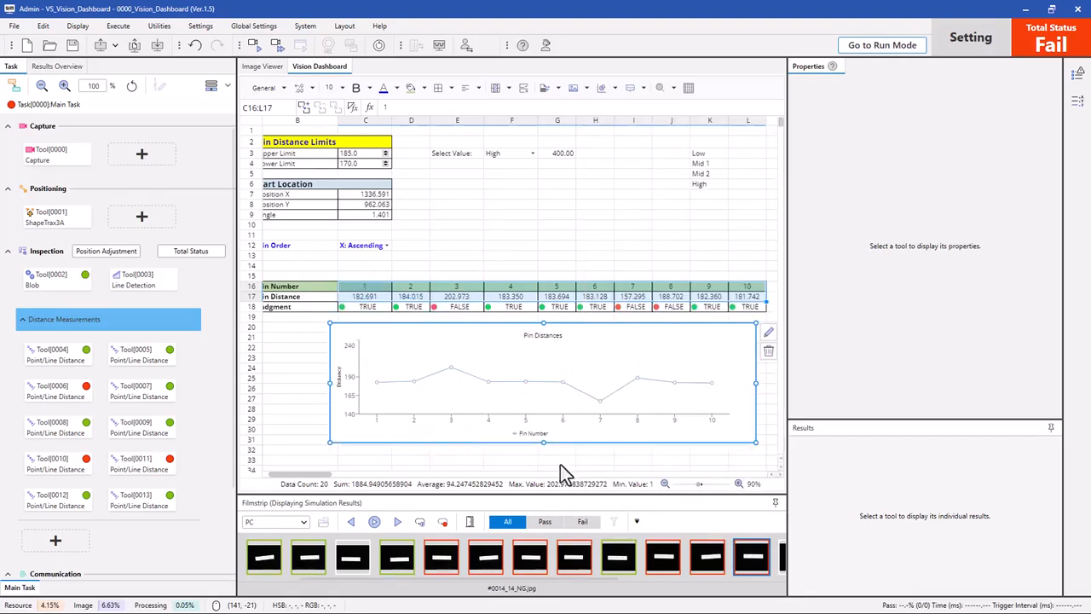
click(424, 325)
click(674, 449)
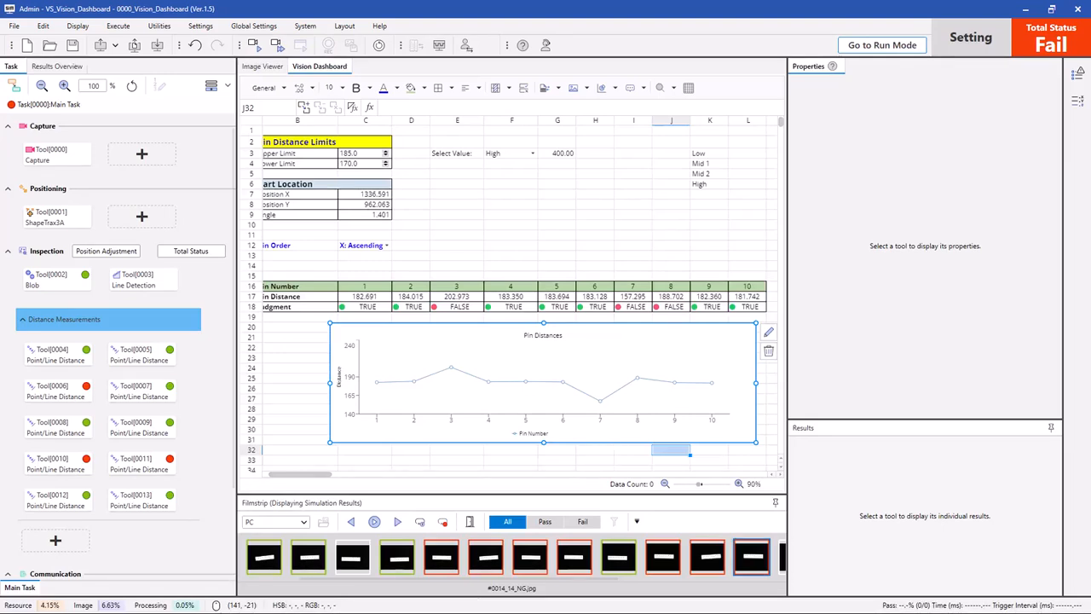
click(286, 264)
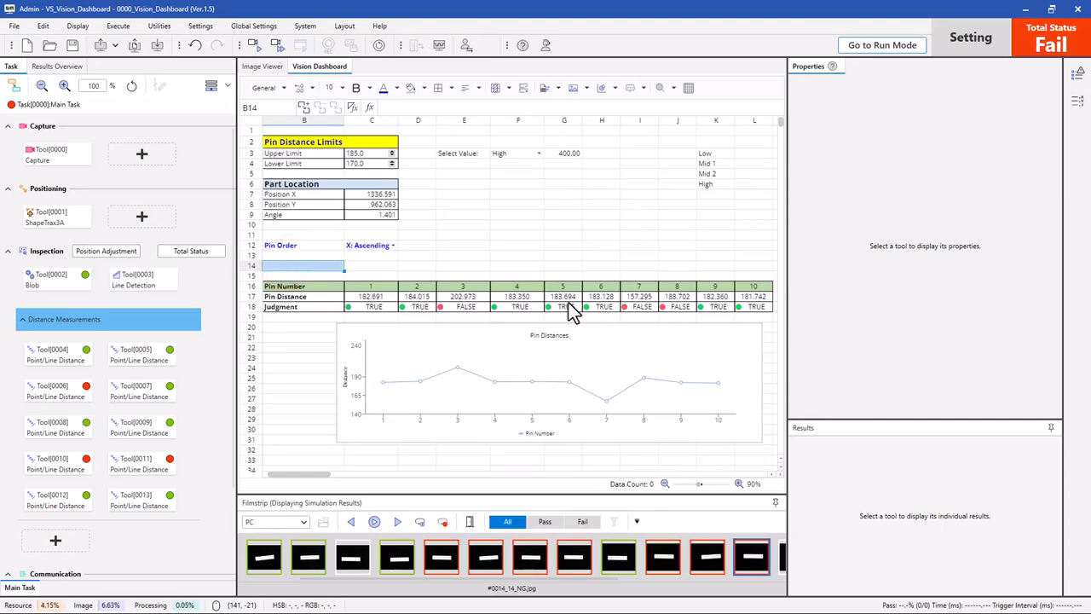
key(Right)
key(Right)
key(Right)
key(Left)
key(Left)
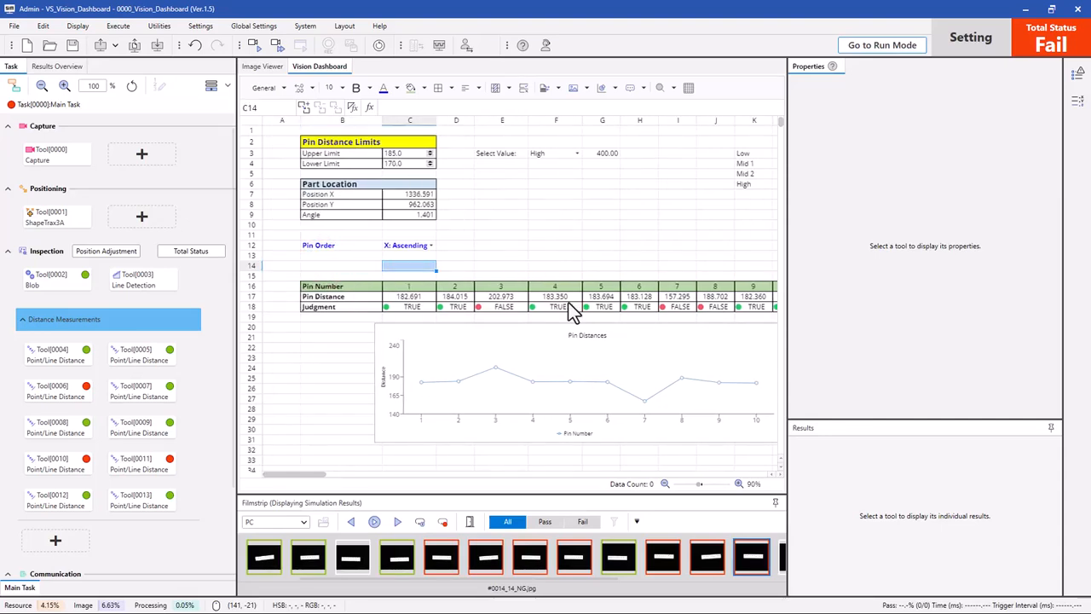
key(Up)
key(Up)
key(Up)
key(Up)
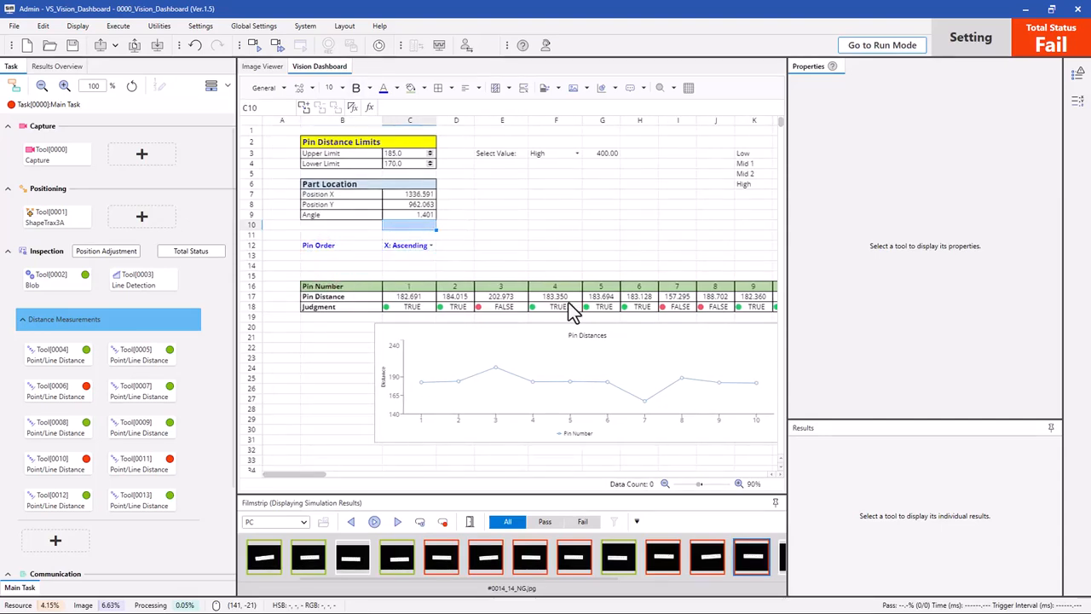
Step: Add a memo reading "My Memo Here!" to cell E6, enlarged to reach about column I and row 15
key(Right)
key(Right)
key(Left)
key(Left)
key(Right)
key(Right)
key(Up)
key(Up)
key(Up)
key(Up)
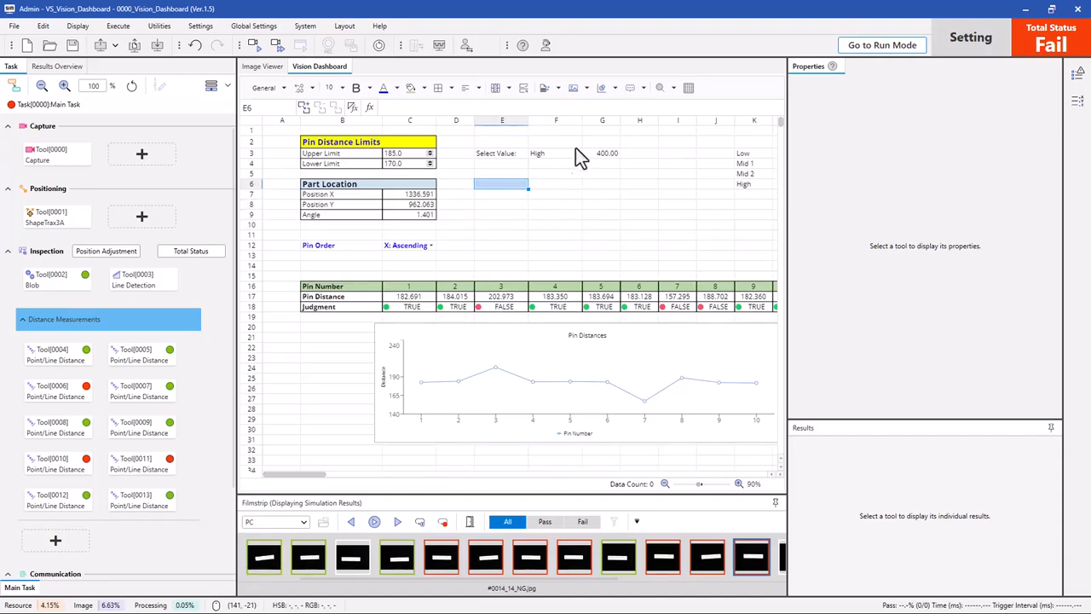
click(631, 88)
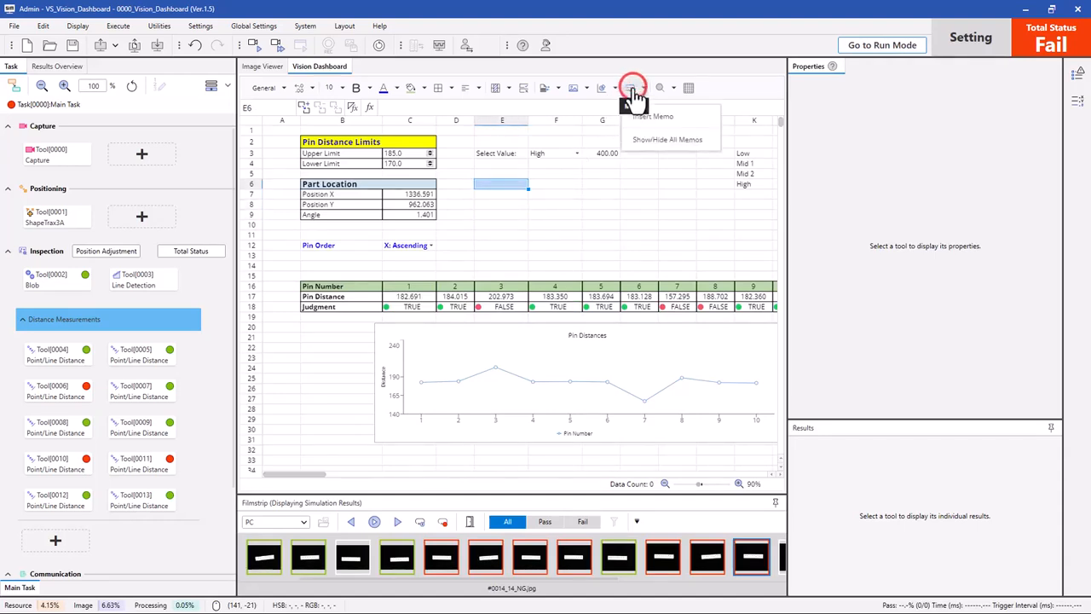
click(652, 116)
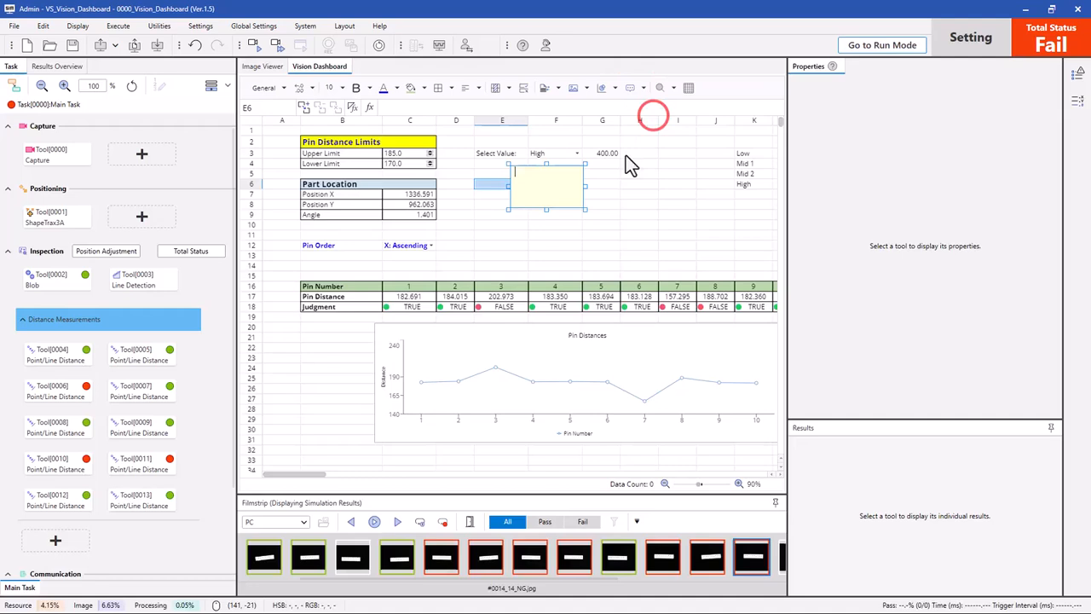
drag(585, 209, 679, 278)
click(588, 209)
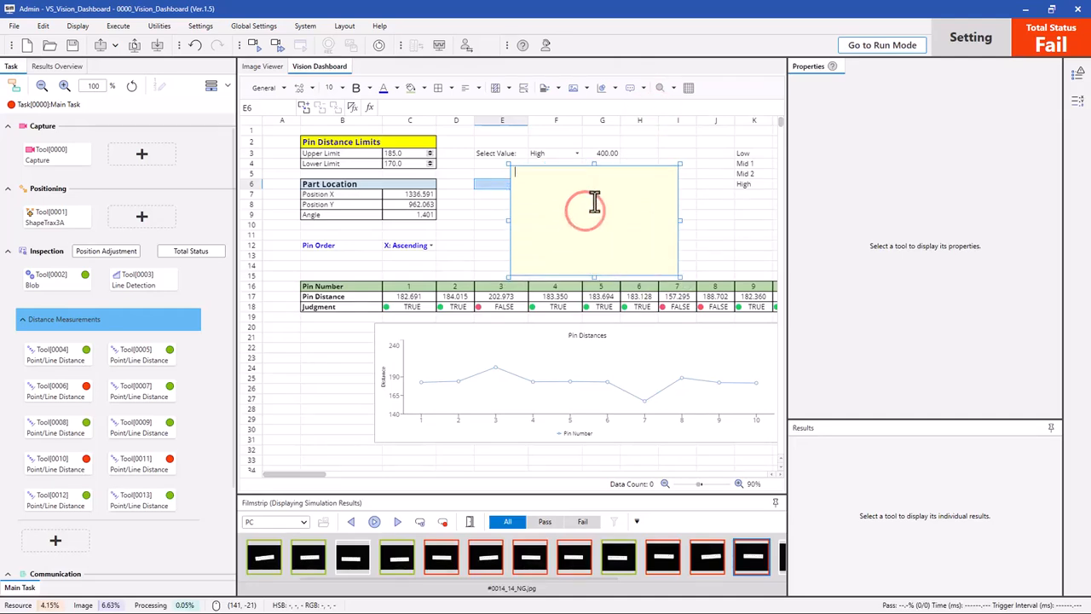
text(My Memo Here! asdsad)
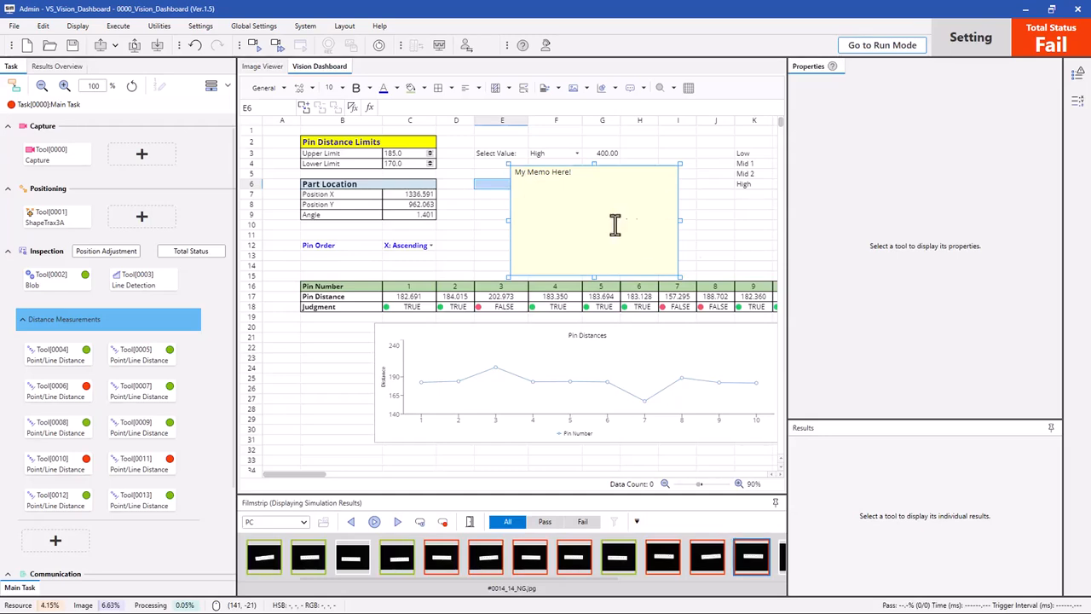
click(486, 225)
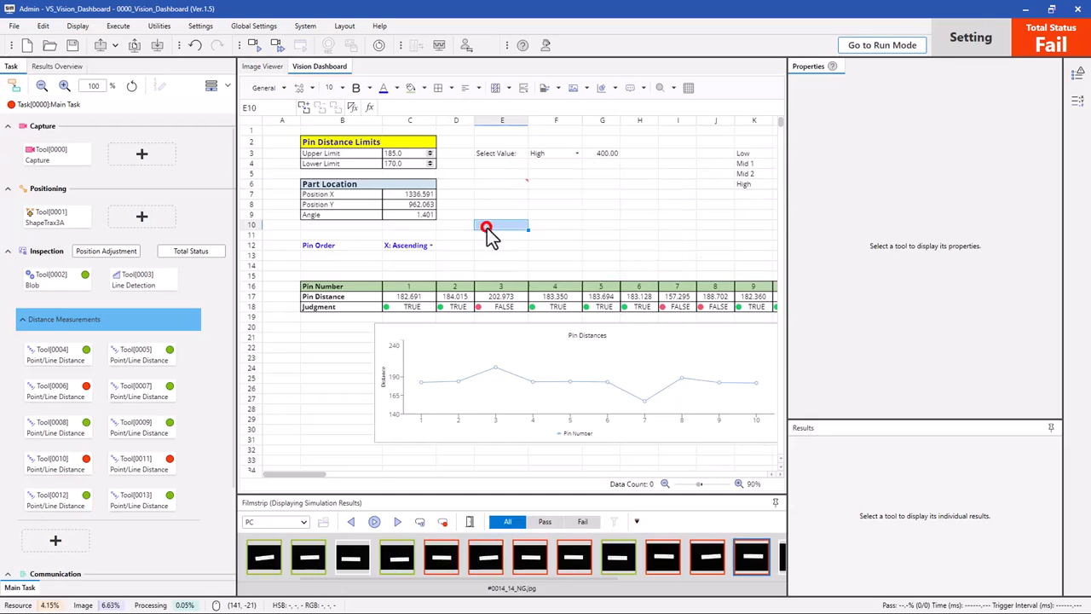
Step: View the memo on cell E6, open it for editing and close it without changing its text
click(525, 183)
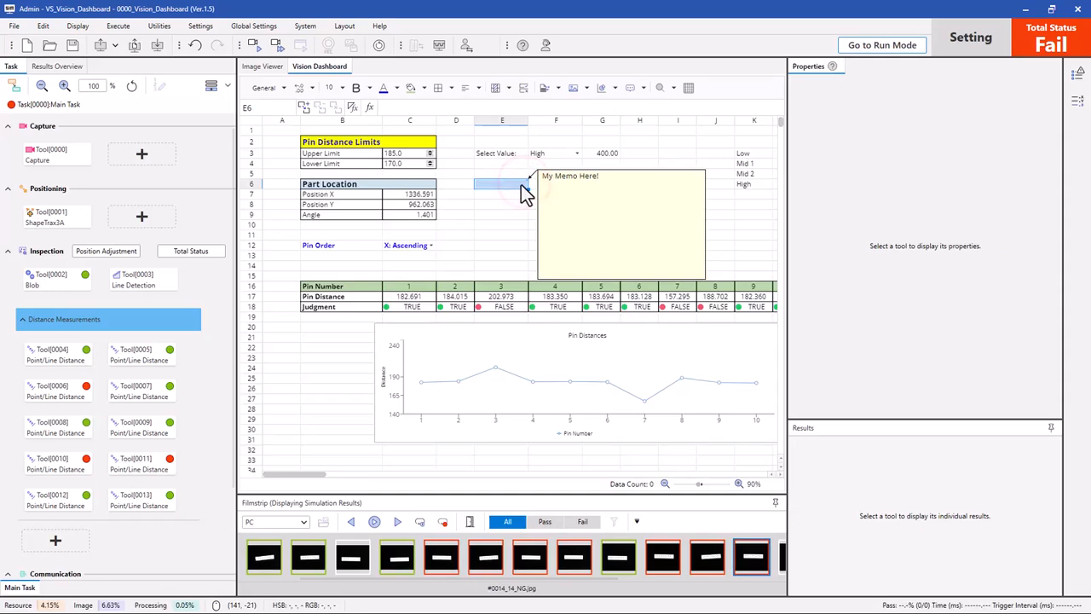
right_click(522, 186)
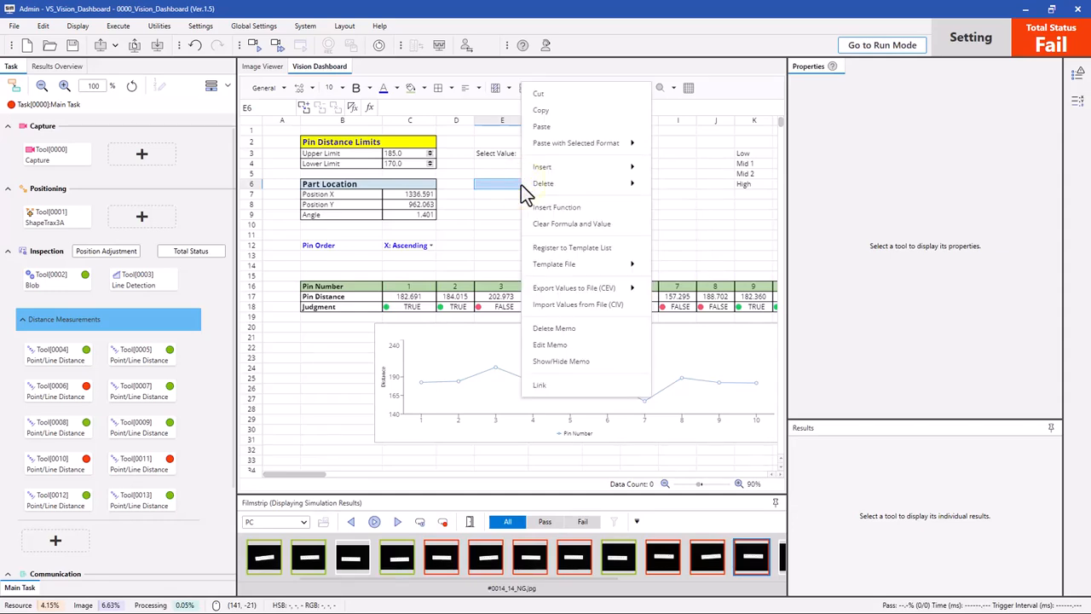
click(543, 349)
click(487, 225)
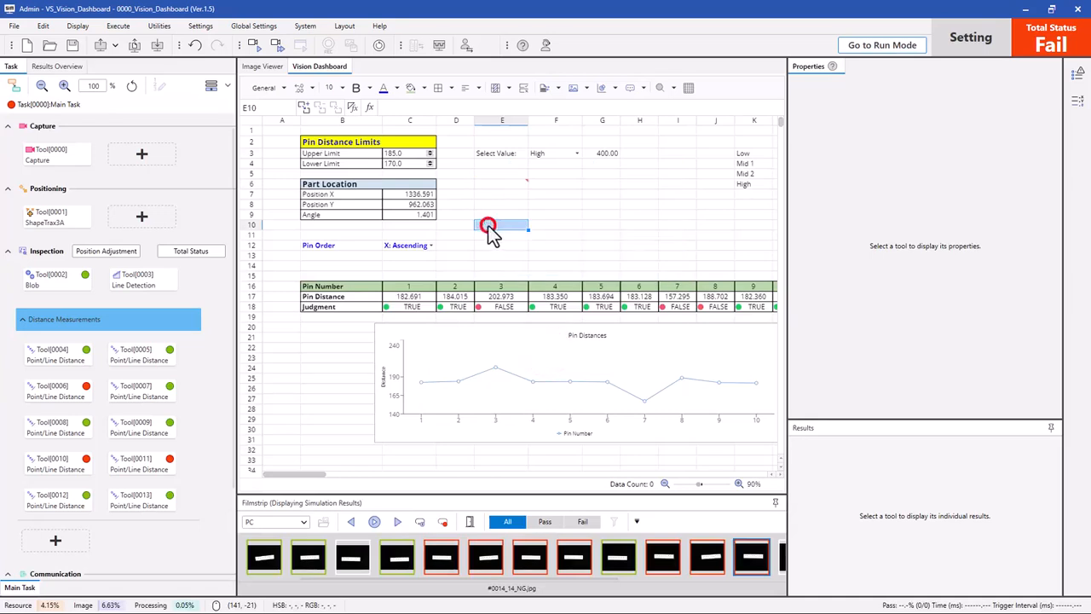
Step: Keep the memo on cell E6 permanently shown, and hide it again
right_click(505, 180)
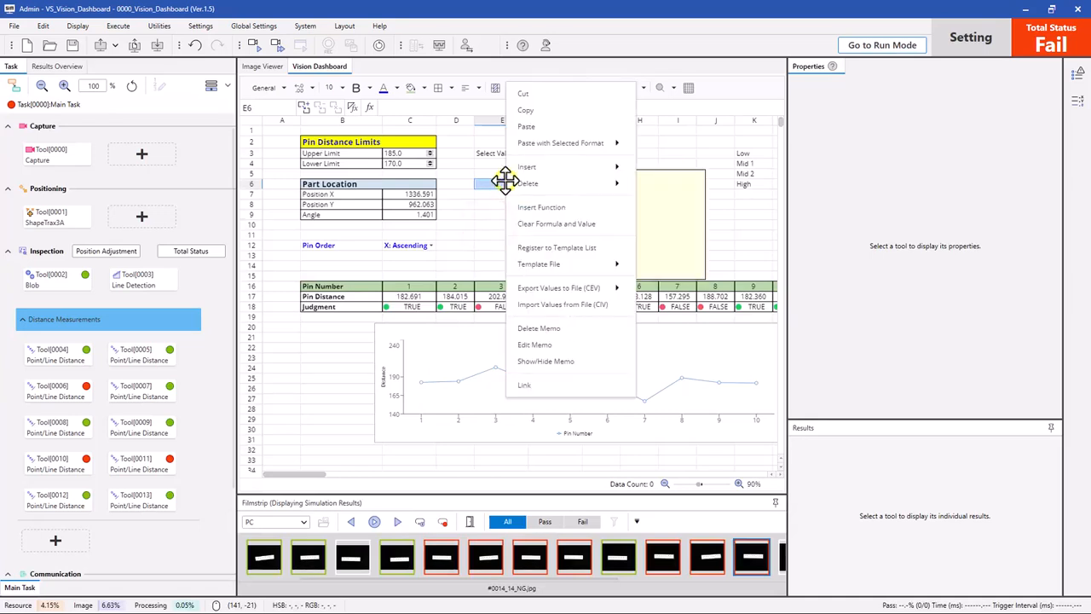
click(537, 362)
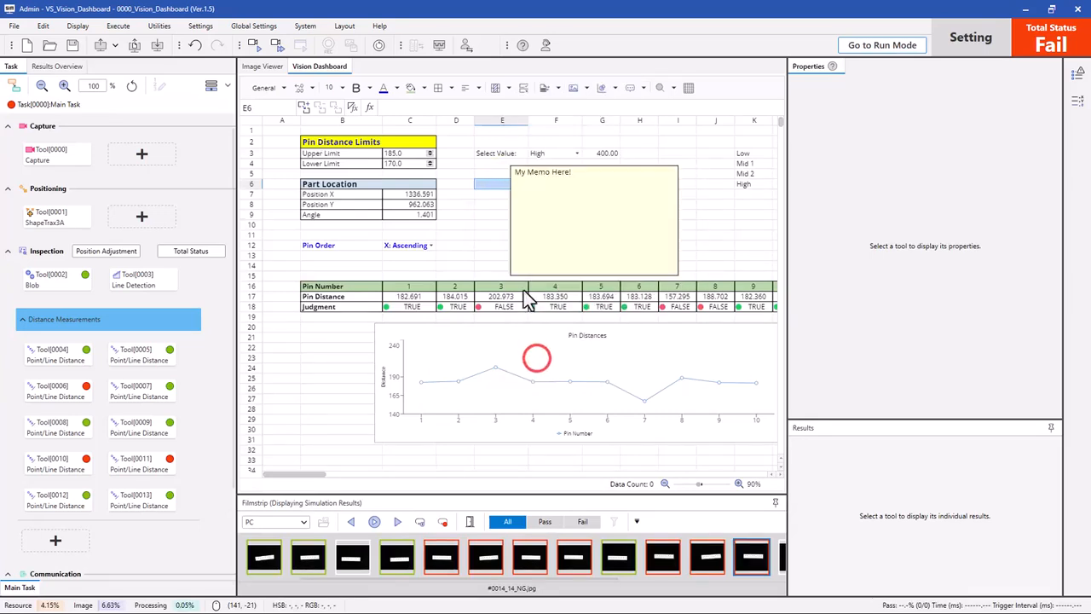
click(490, 184)
right_click(491, 184)
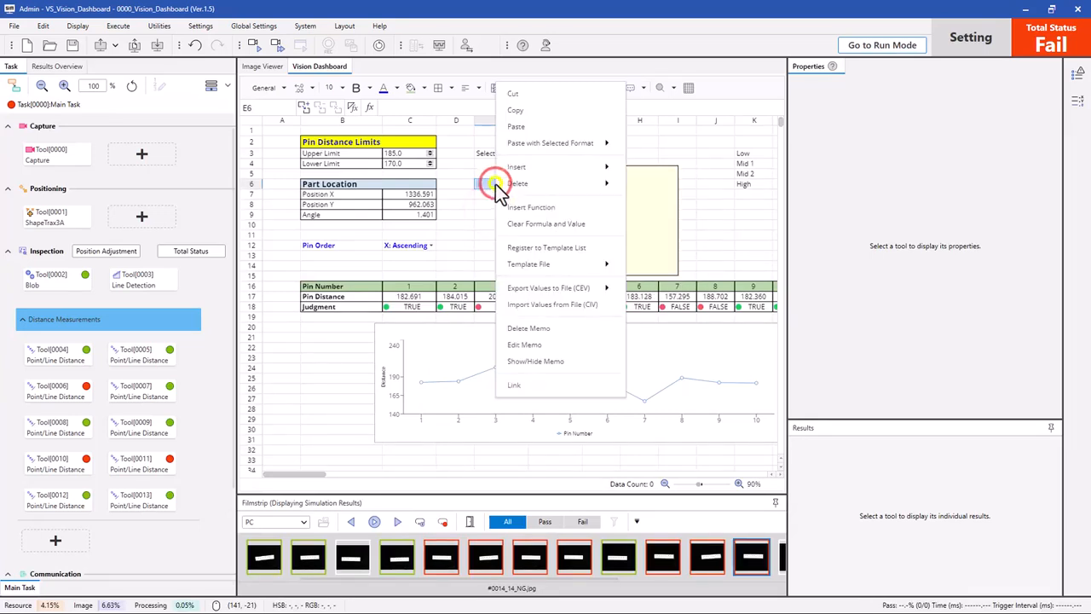
click(523, 363)
mouse_move(509, 186)
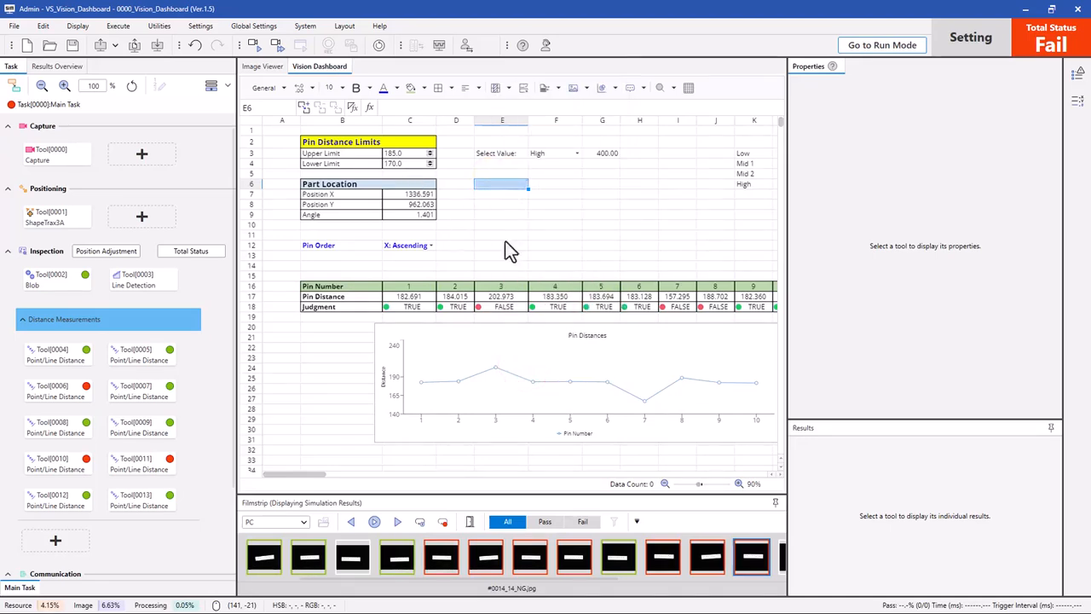
Step: Move the Pin Distances chart to start in column B around row 22, leaving free rows beneath the pin table
click(502, 394)
drag(503, 396, 437, 433)
click(341, 327)
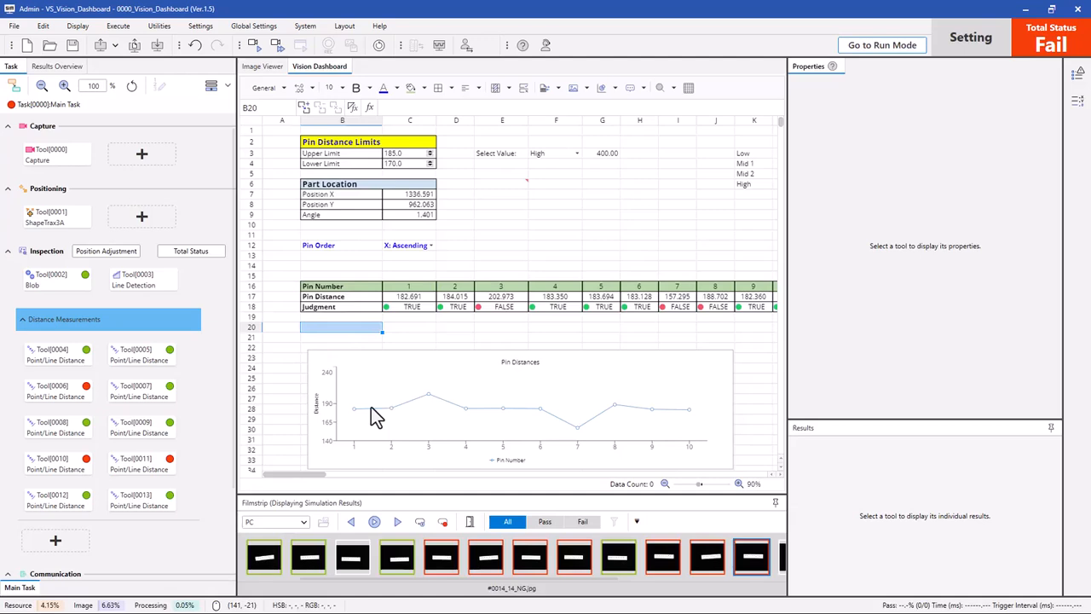
Step: Examine the judgment cells C18 to L18 of the ten pins
click(401, 328)
key(Up)
key(Up)
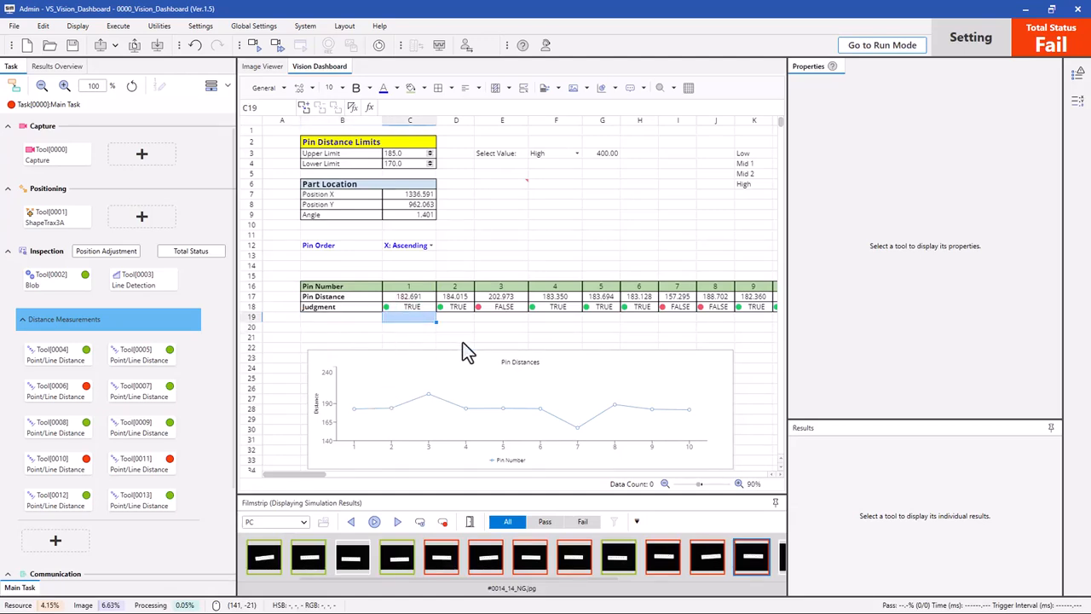
key(shift+Right)
key(shift+Right)
key(shift+Right)
key(shift+Right)
key(shift+Right)
key(shift+Right)
key(shift+Right)
key(shift+Right)
key(shift+Right)
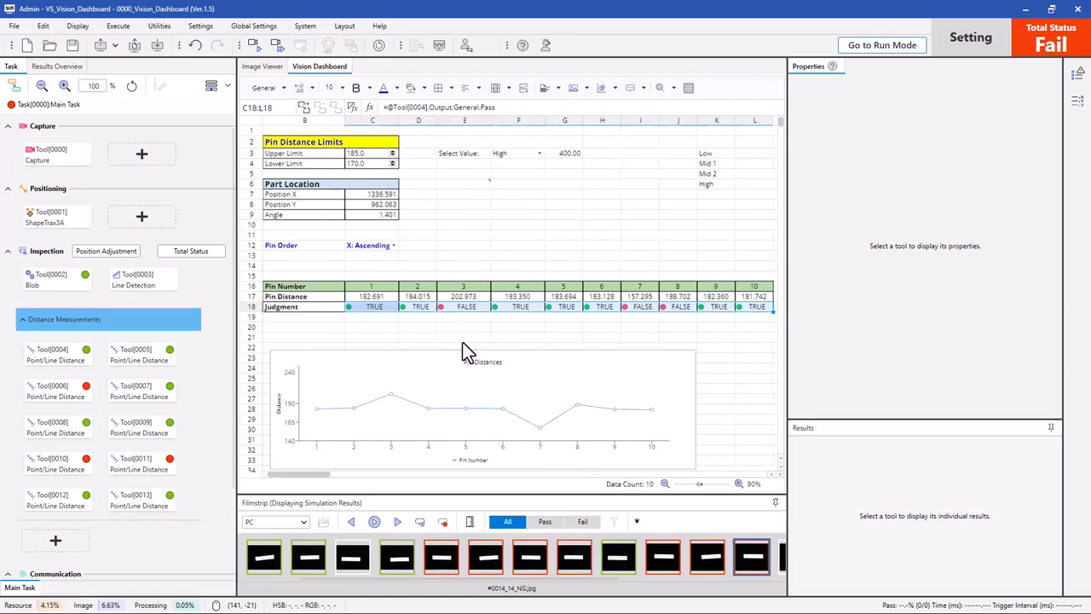
key(Left)
key(Left)
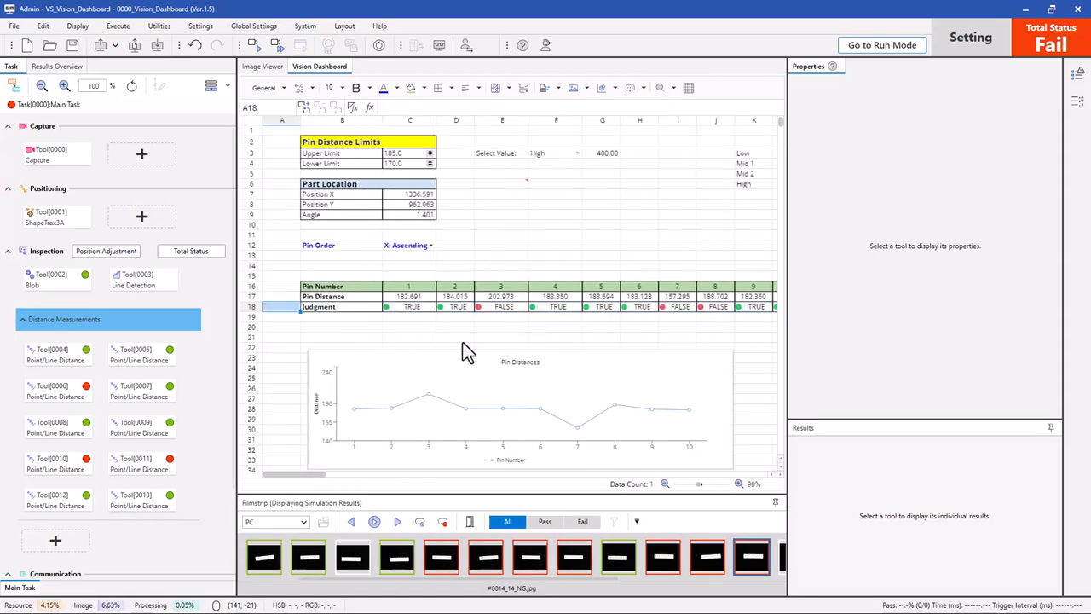
key(Right)
key(Right)
key(Right)
key(Right)
key(Right)
key(Right)
key(Right)
key(Right)
key(Right)
key(Right)
key(Right)
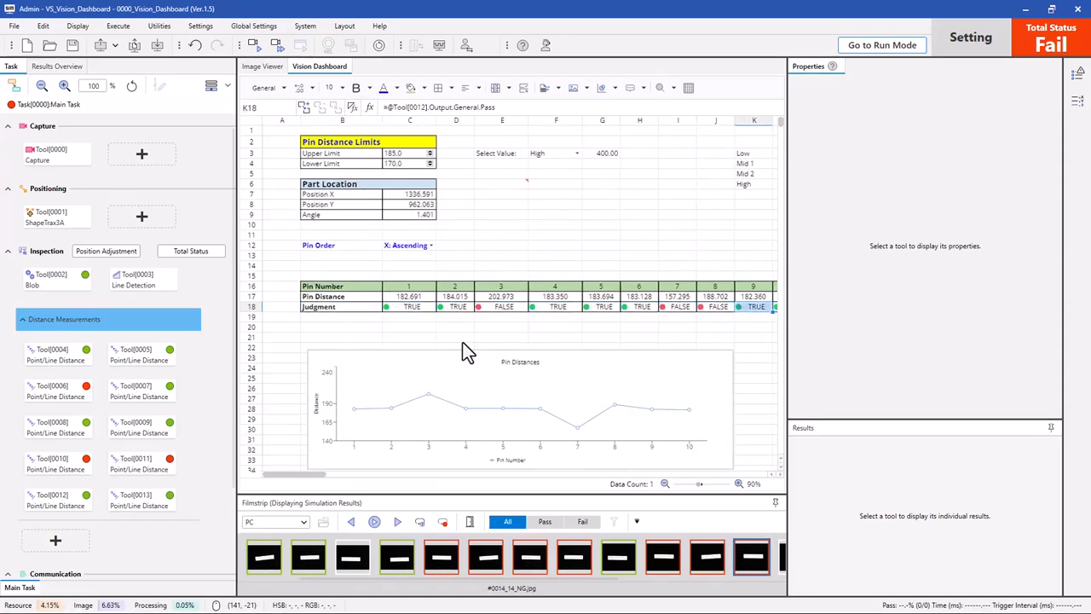
key(Left)
key(Left)
key(Left)
key(Left)
key(Left)
key(Left)
key(Left)
key(Left)
key(Left)
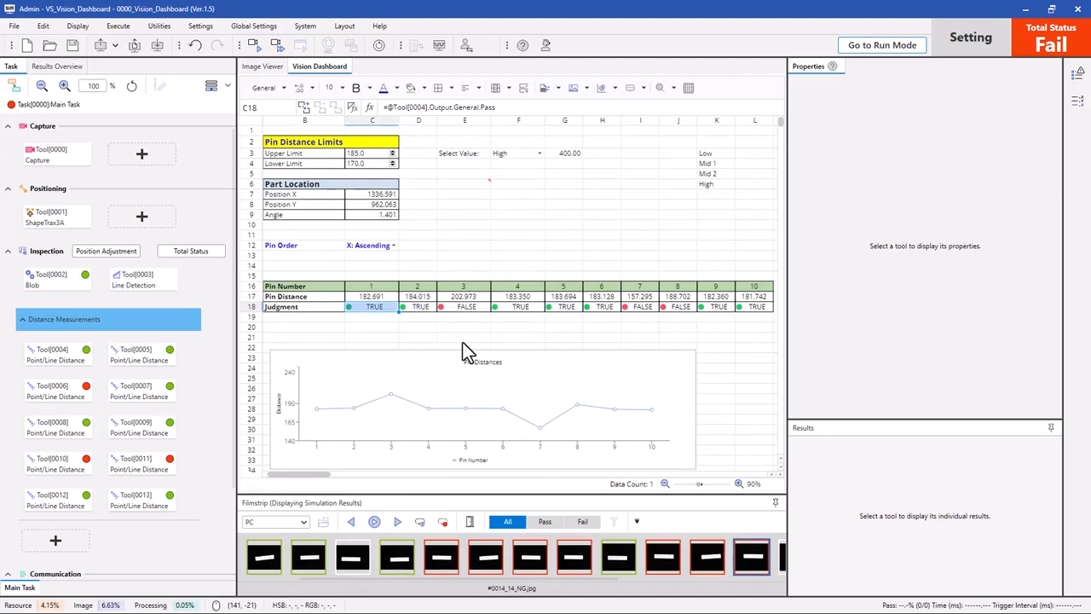
Step: Enter the label "Overall Pin Judge" in cell B20 below the pin table
key(Down)
key(Down)
key(Left)
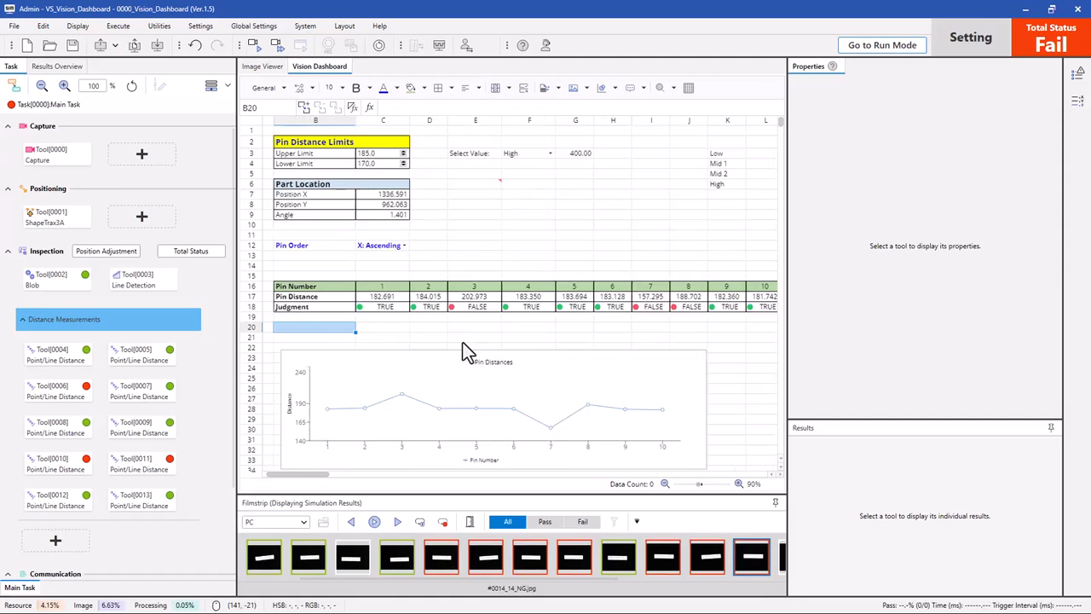
text(0)
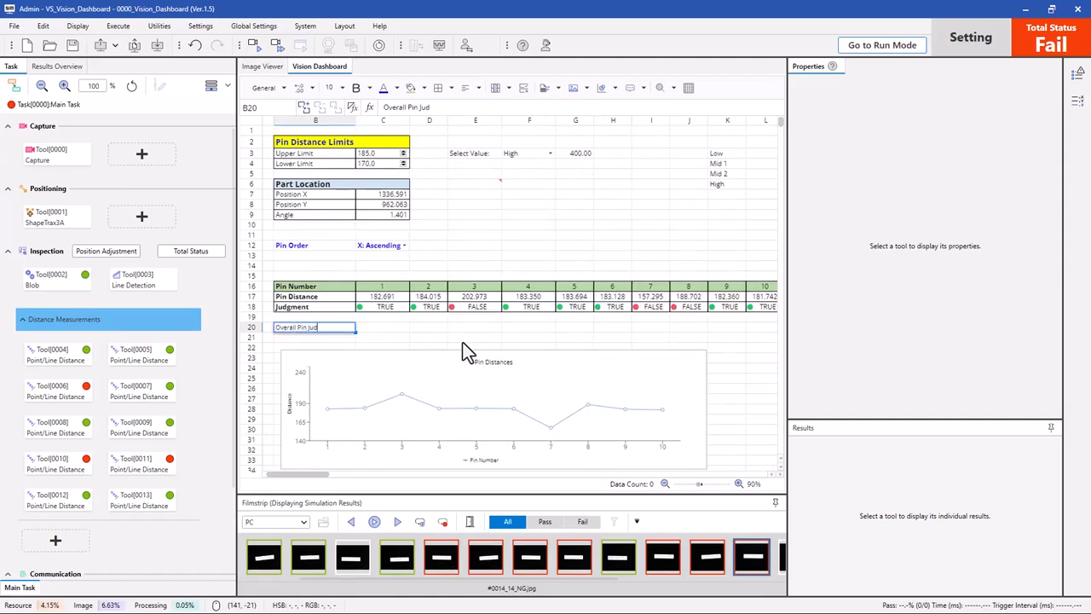
key(Return)
Step: Go through the row 18 judgments of all ten pins as the inputs for an overall judgment
key(Right)
key(Up)
key(Up)
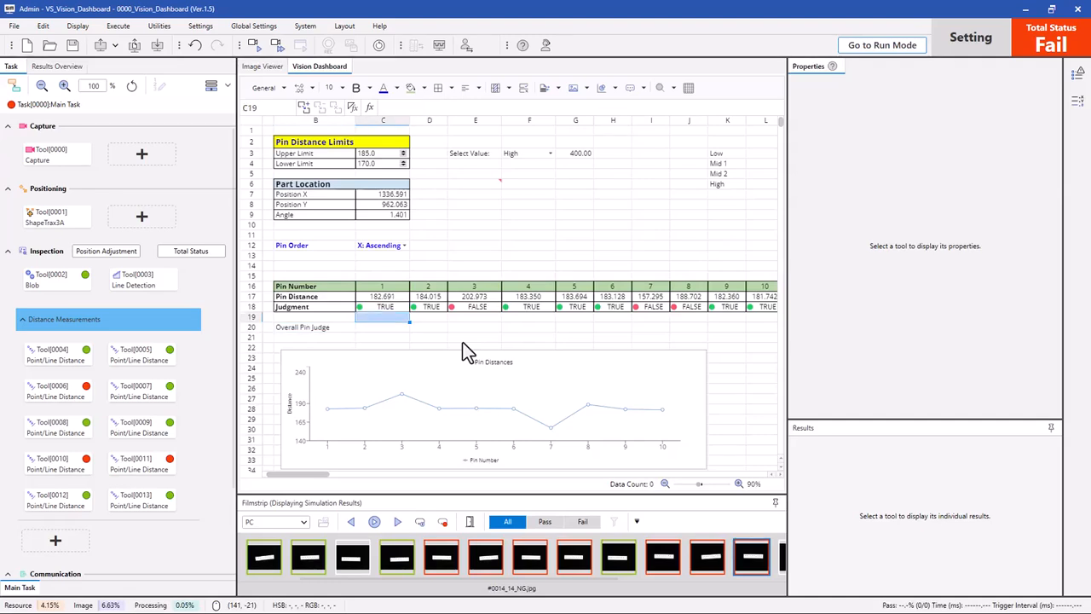
key(Right)
key(Right)
key(Right)
key(Right)
key(Right)
key(Right)
key(Right)
key(Right)
key(Right)
key(Left)
key(Left)
key(Left)
key(Left)
key(Left)
key(Left)
key(Left)
key(Left)
key(Left)
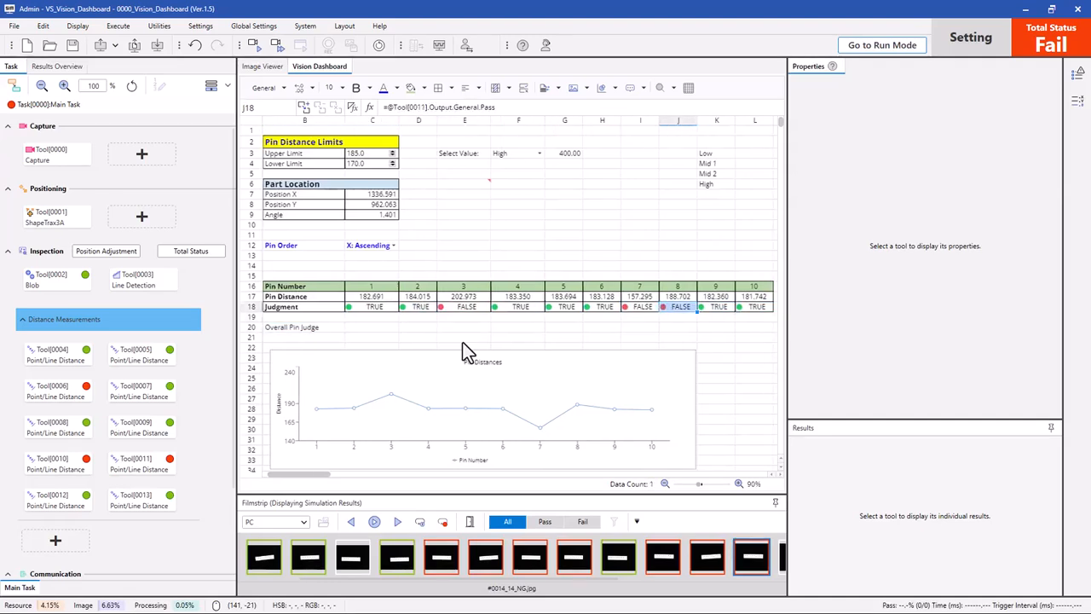
Step: Start a formula in cell C20, next to the Overall Pin Judge label
key(Down)
key(Down)
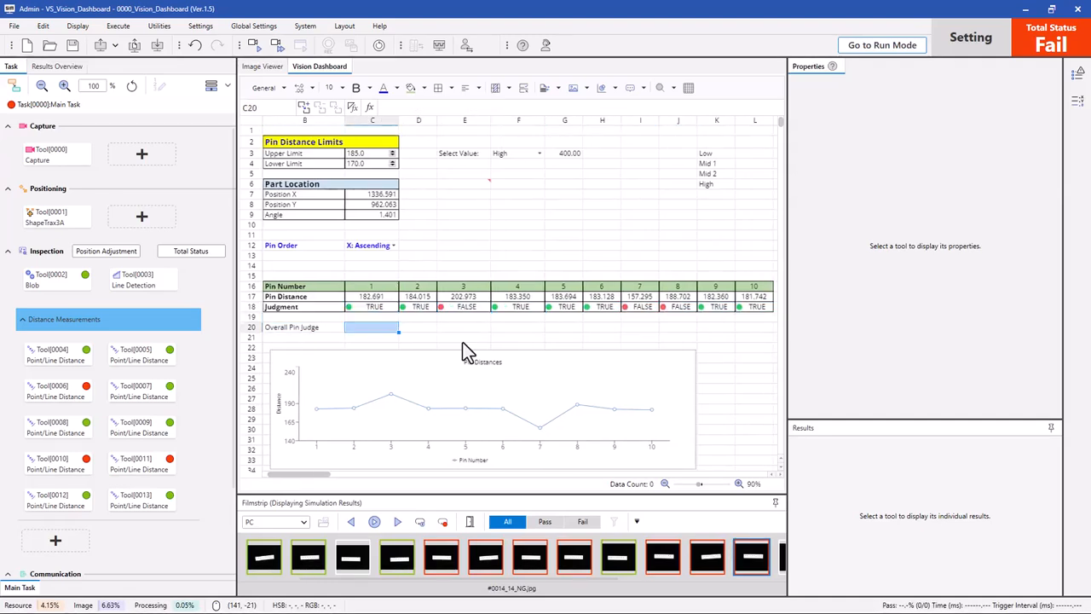
key(Left)
key(Right)
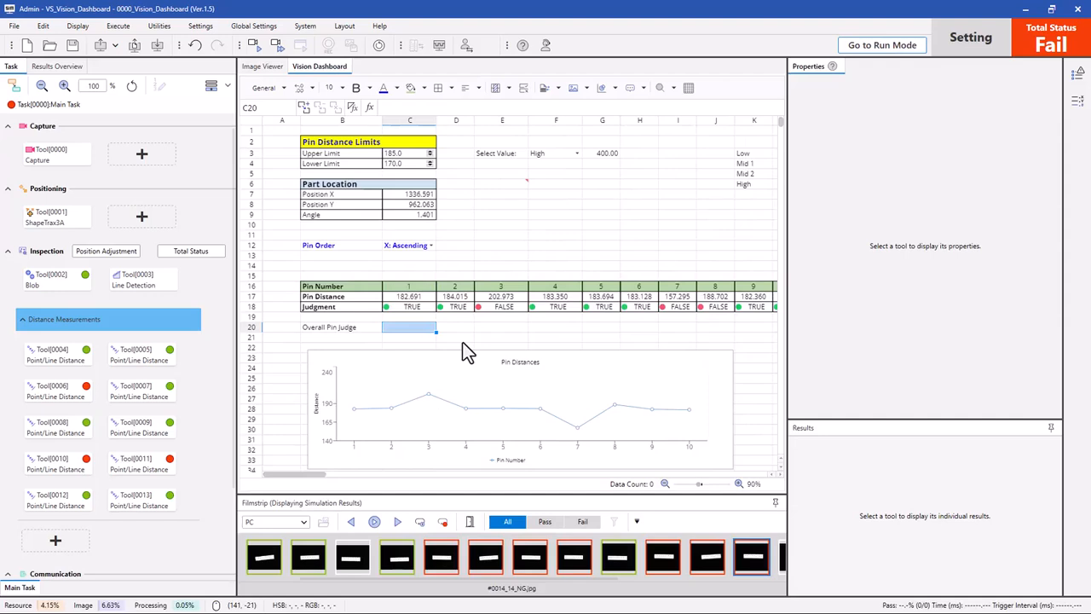
text(=)
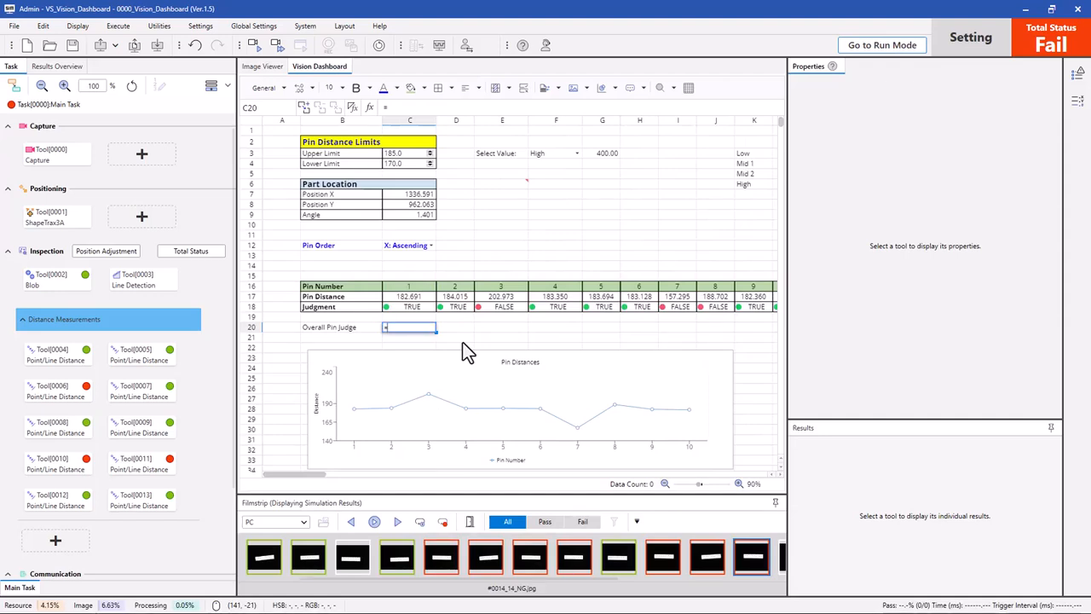
Step: Bring up the AND and OR function descriptions in the C20 formula, clearing each function name after reading it
text(and)
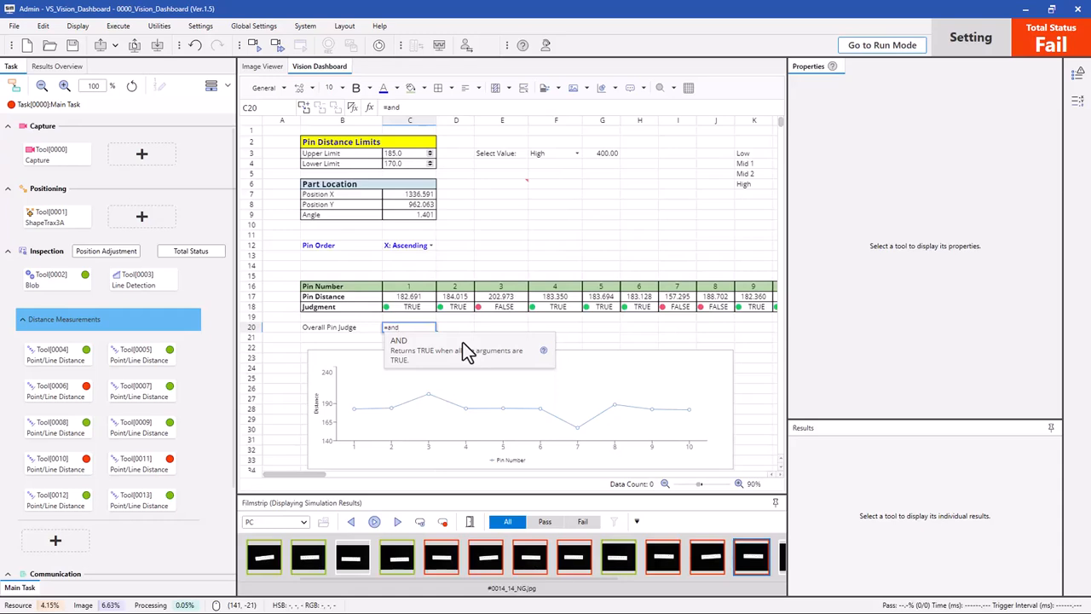
key(BackSpace)
key(BackSpace)
key(BackSpace)
text(OR)
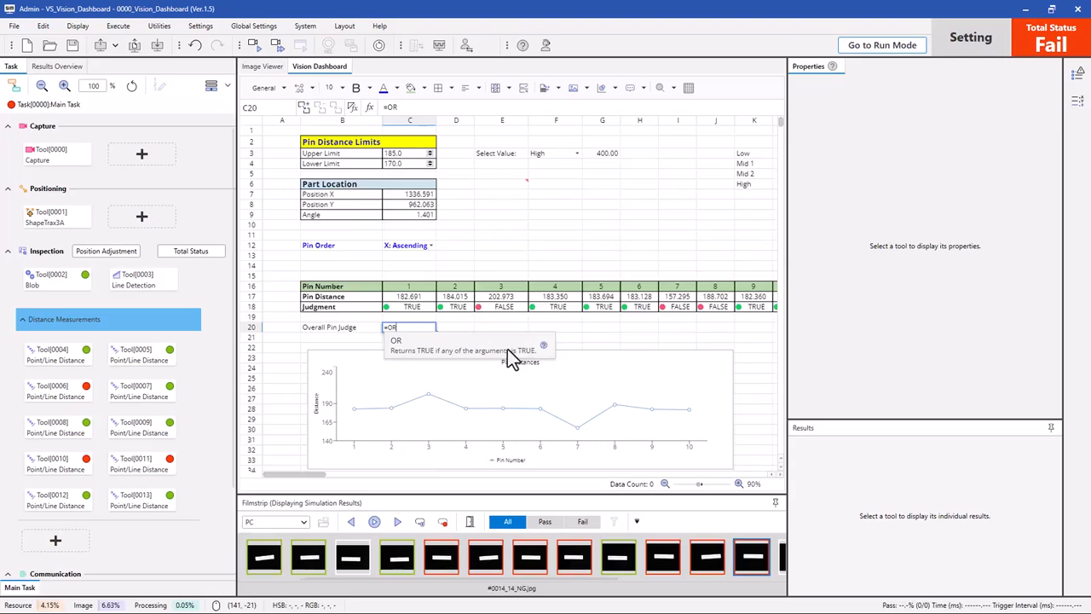
key(BackSpace)
key(BackSpace)
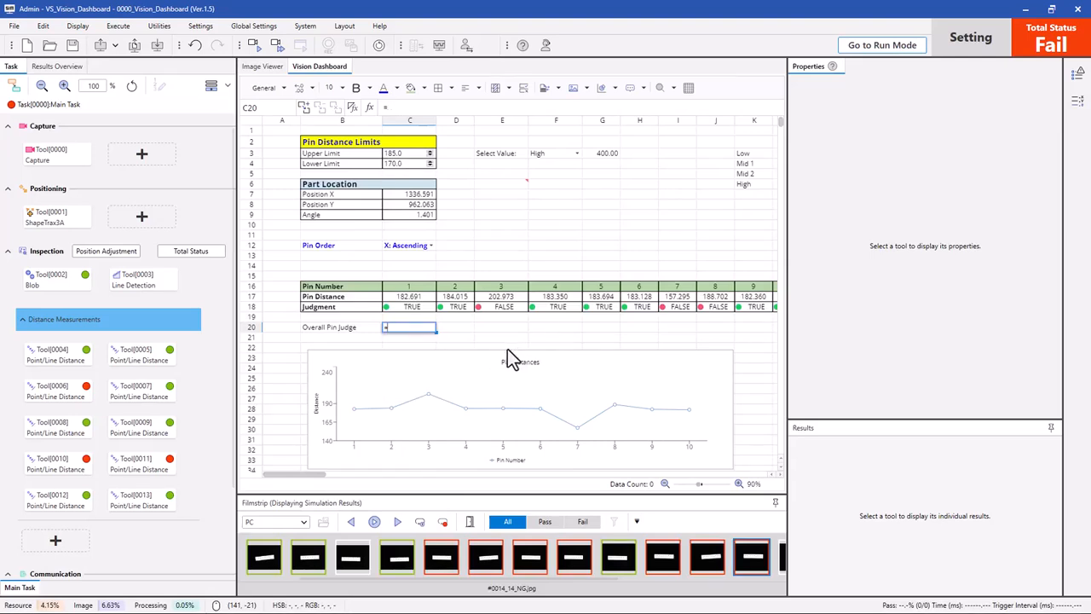
Step: Complete cell C20 with the formula =AND(C18:L18) over all pin judgments and reselect the cell
text(AND)
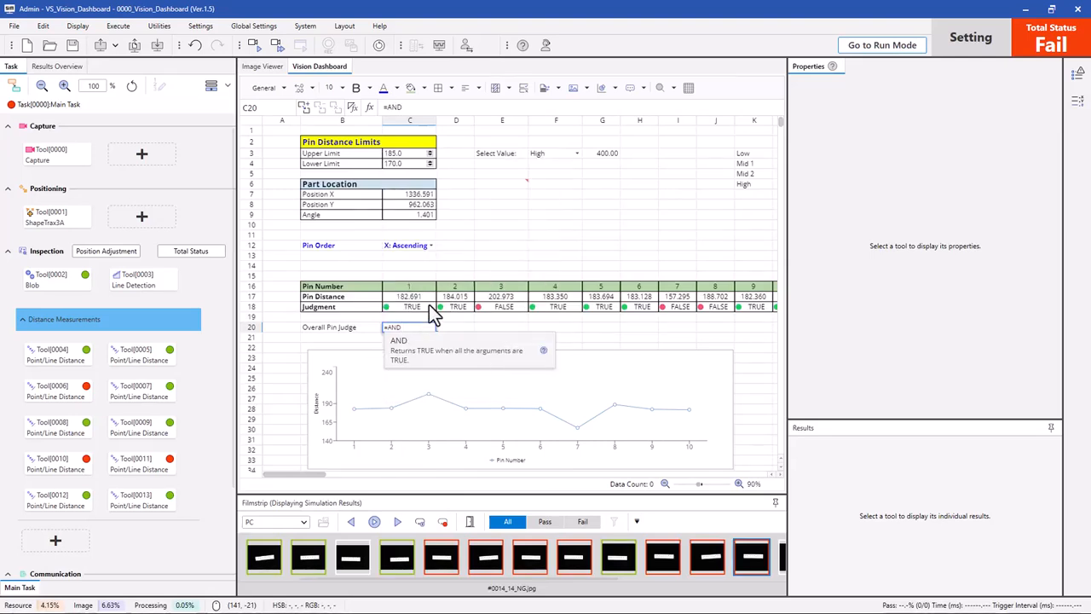
double_click(398, 344)
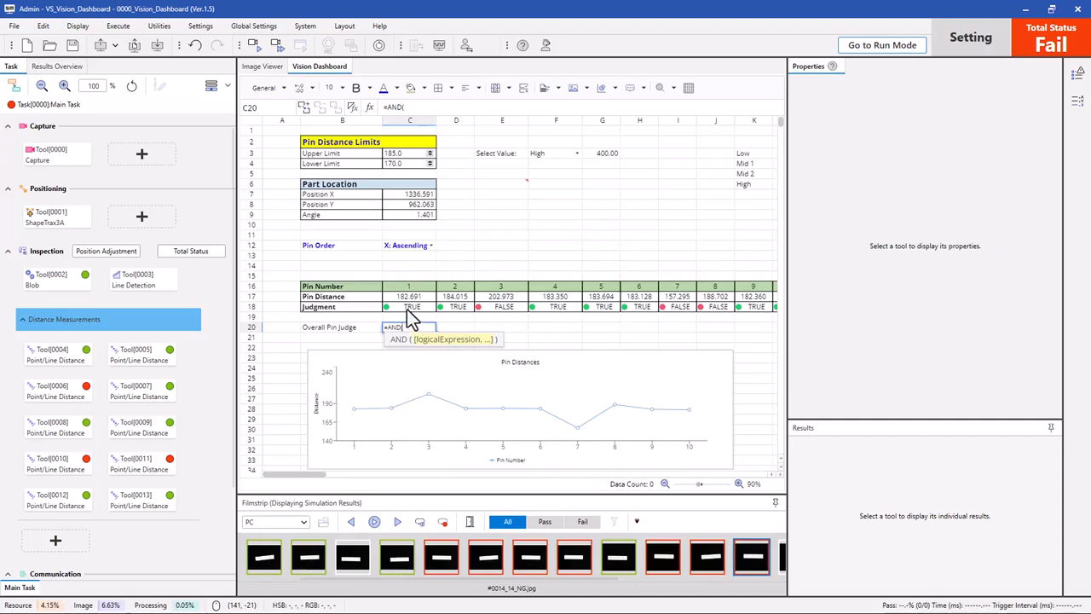
drag(407, 298, 737, 307)
click(518, 328)
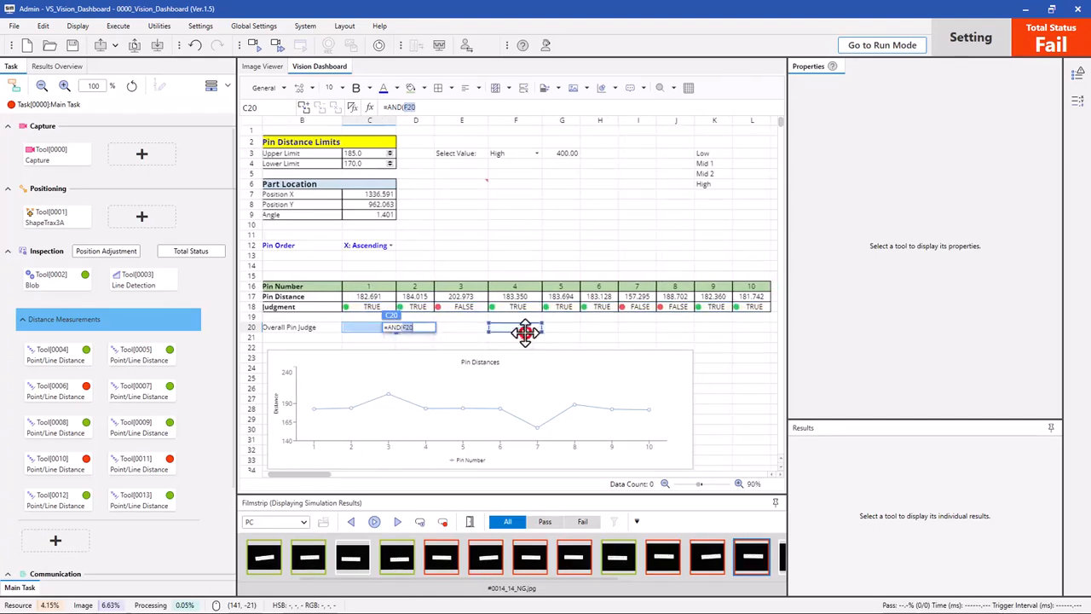
drag(367, 298, 580, 316)
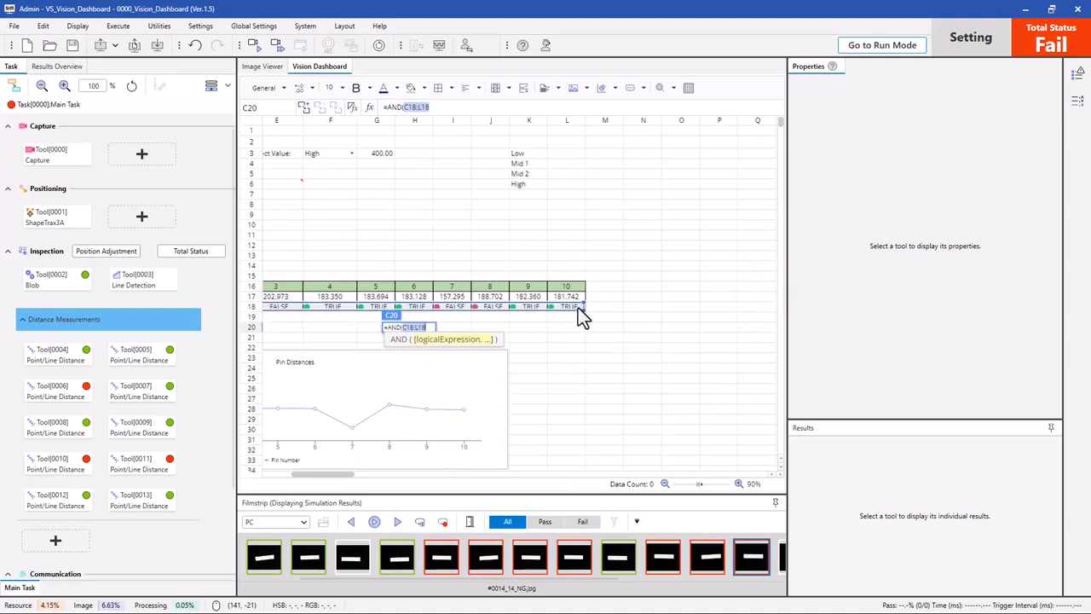
key(Return)
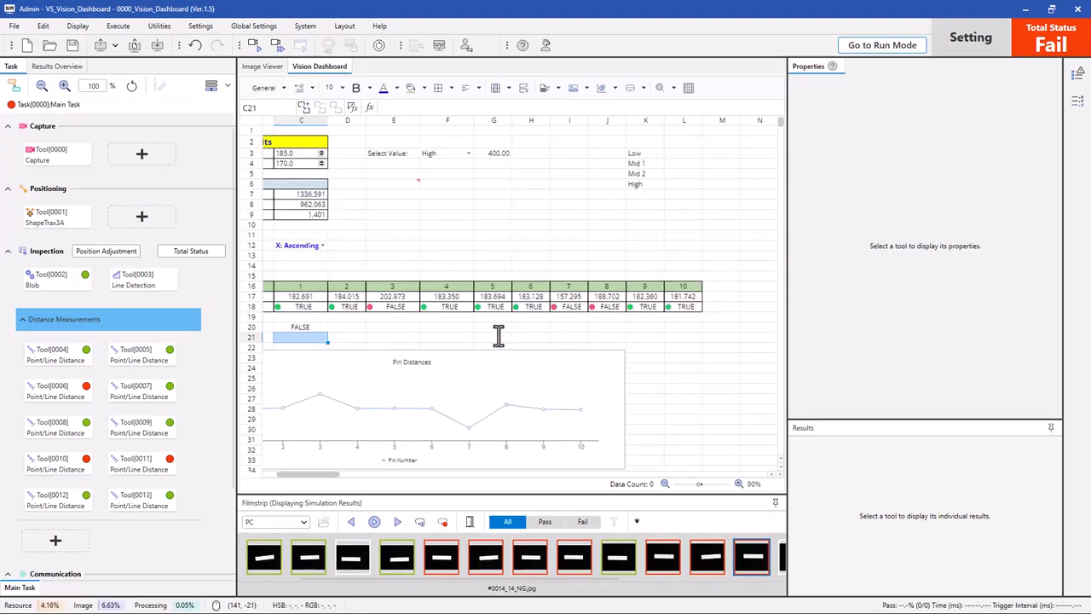
click(309, 328)
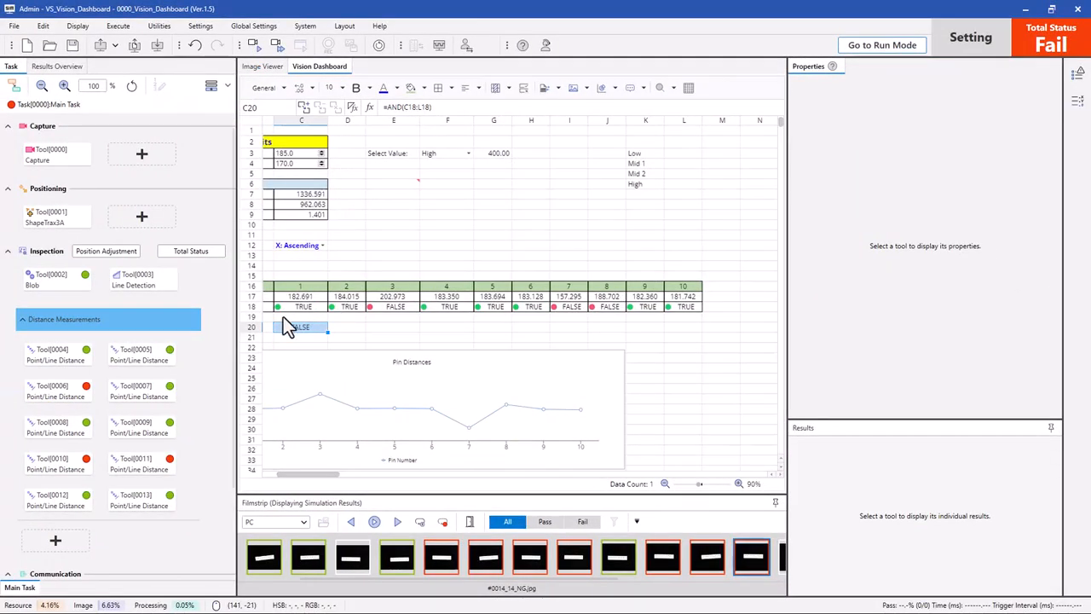
Step: Step back through the filmstrip images to 0010_10_NG and forward to 0011_11_OK to check the overall pin judgment
click(350, 522)
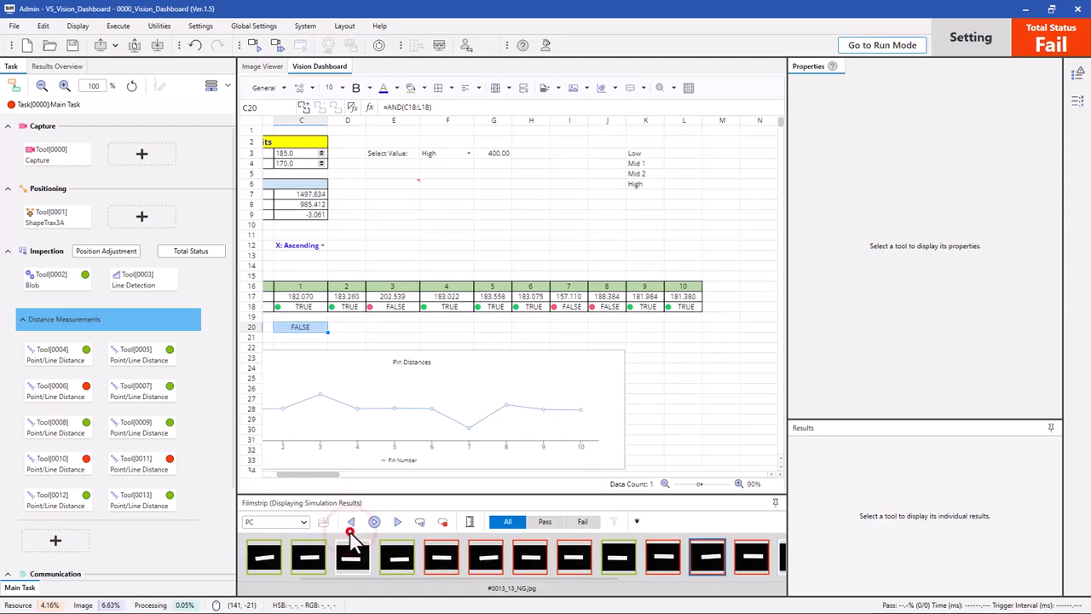
click(351, 521)
click(350, 521)
click(350, 521)
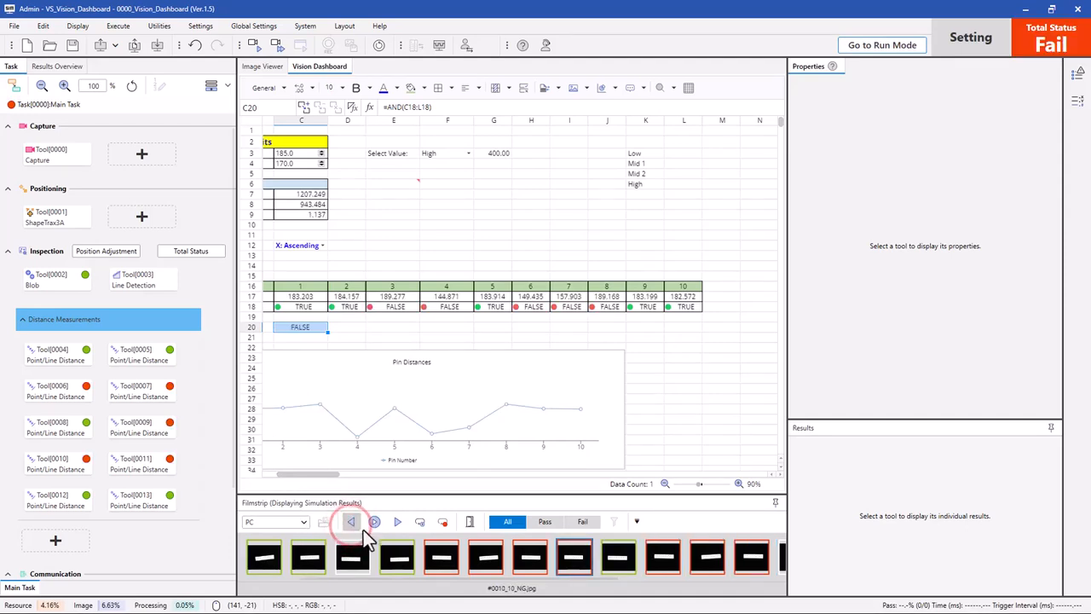
click(398, 522)
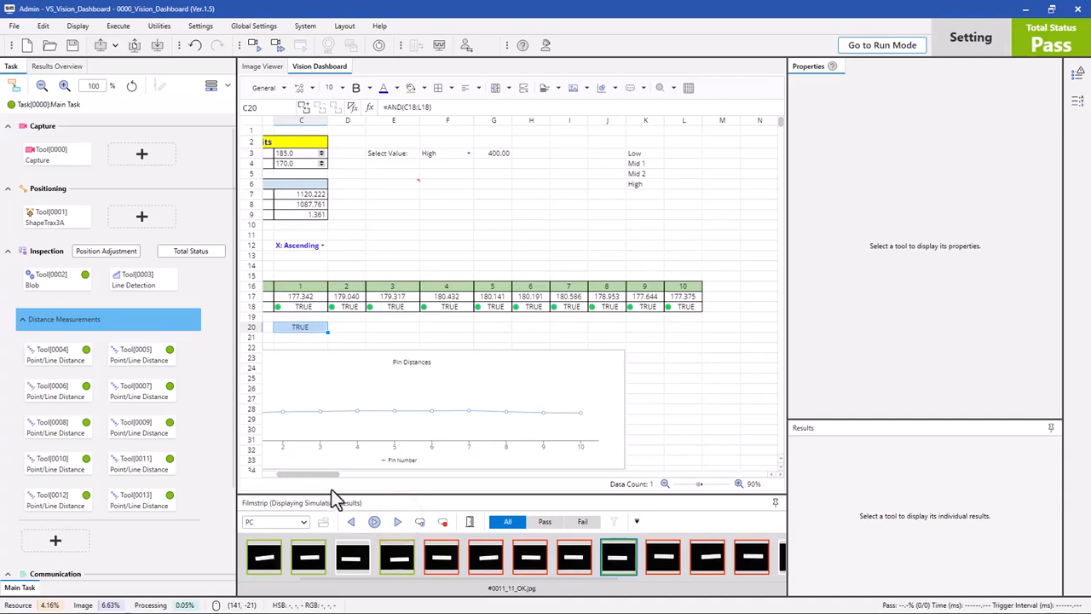
Step: Apply the Judgment Indicator conditional format to the Overall Pin Judge result in cell C20
drag(323, 474, 277, 473)
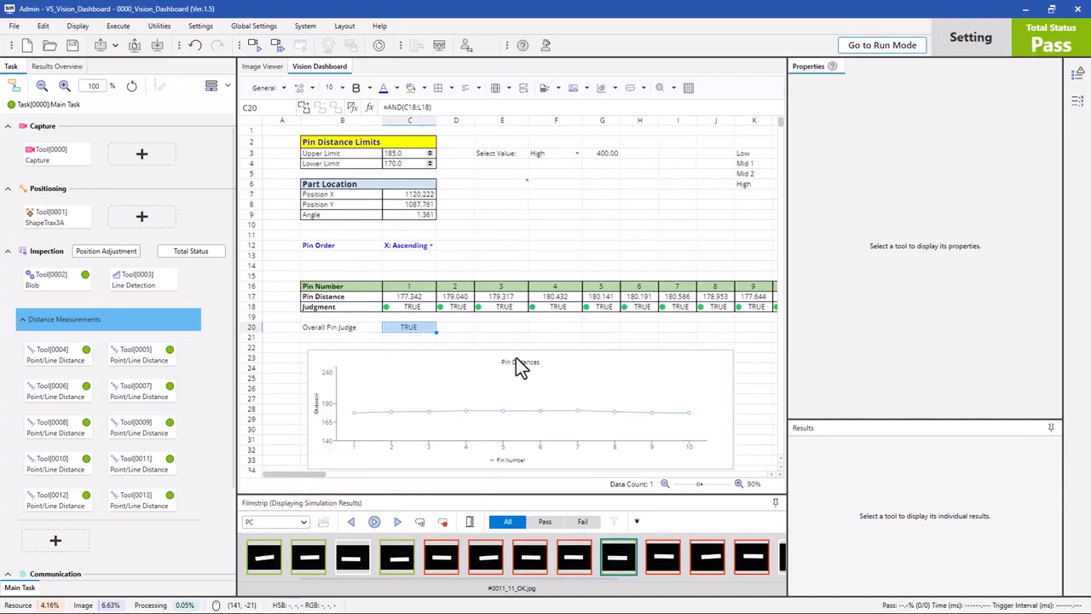
click(402, 346)
click(402, 332)
click(507, 89)
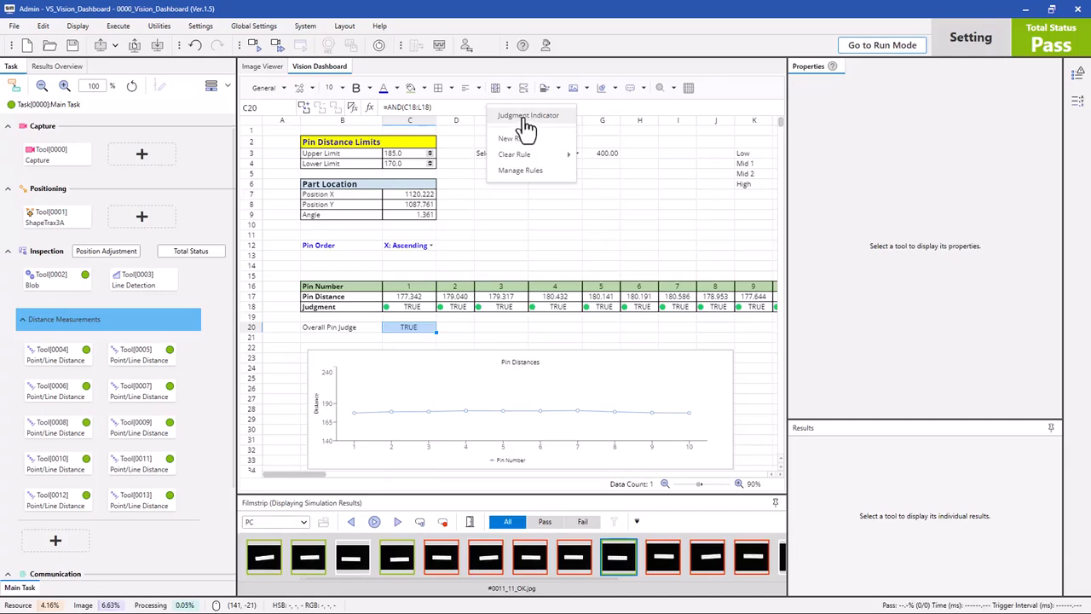
click(523, 116)
click(394, 339)
click(403, 327)
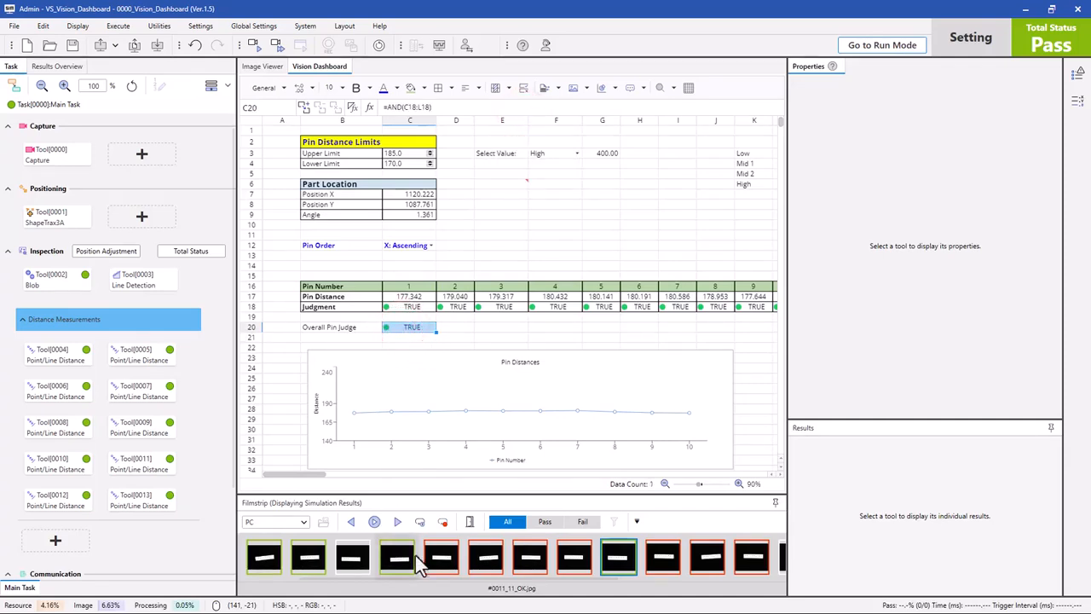
Step: Check the indicator in cell C20 against several passing and failing filmstrip images, ending on 0006_06_OK
click(437, 556)
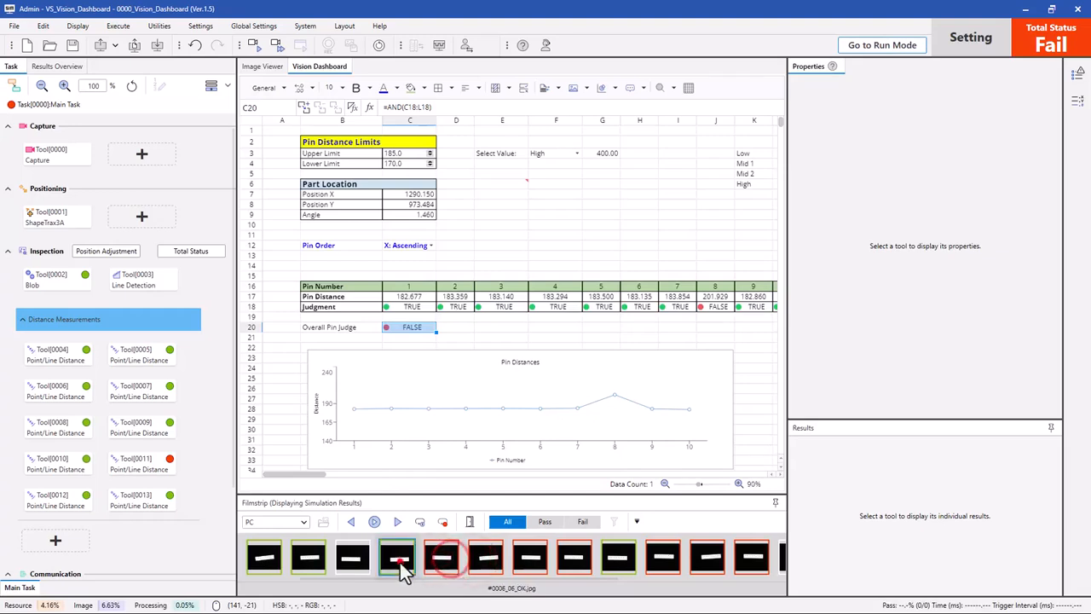
click(399, 559)
click(478, 560)
click(435, 560)
click(398, 560)
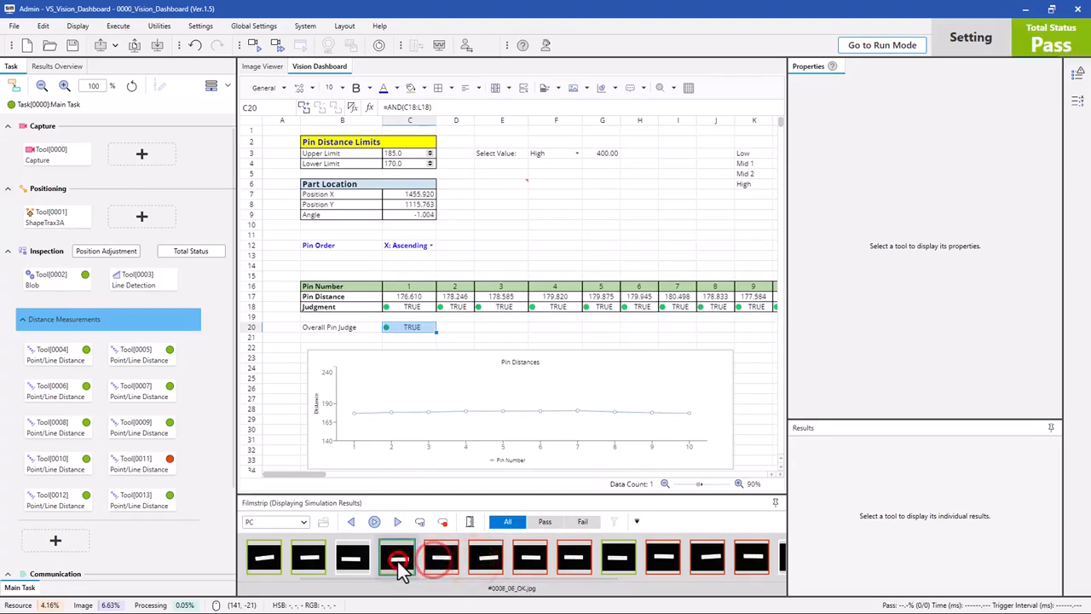
Step: Look through the Data Bar and Icon Set format styles of a new format rule for cell C20 and discard the rule
click(509, 88)
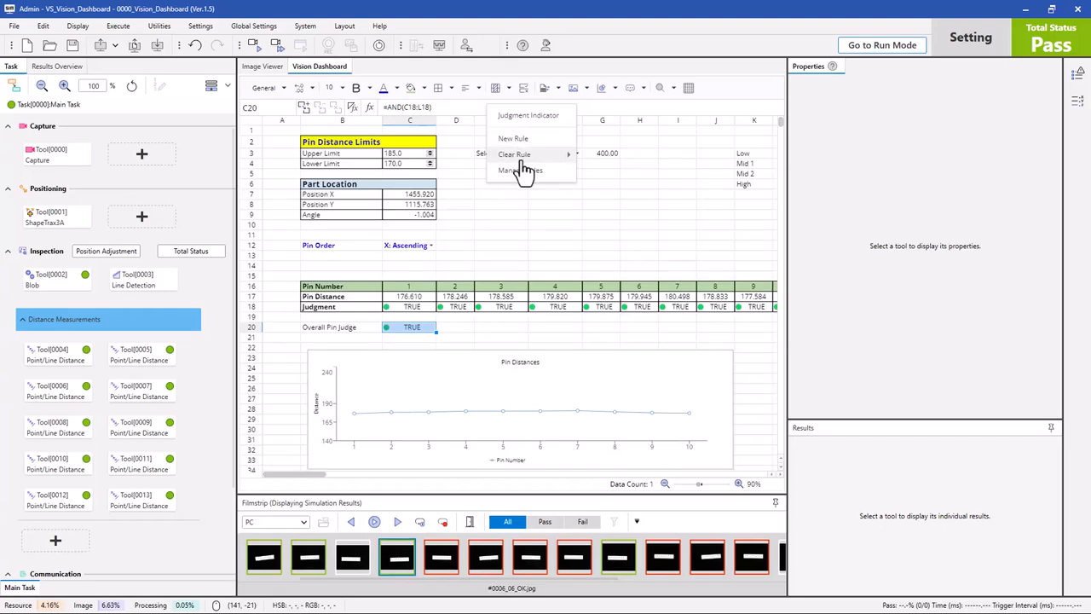
click(516, 142)
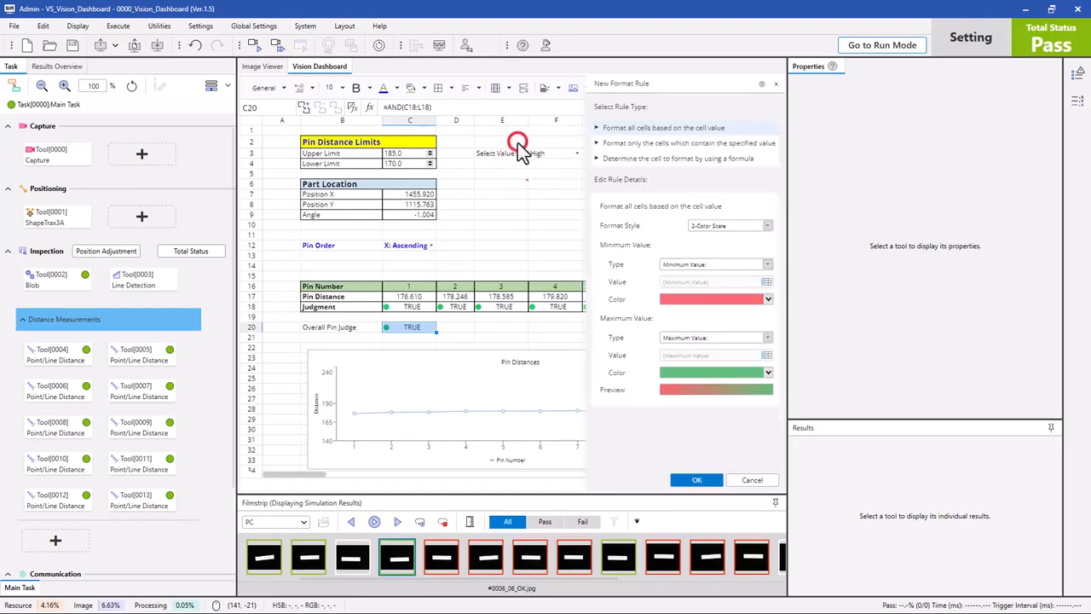
click(767, 225)
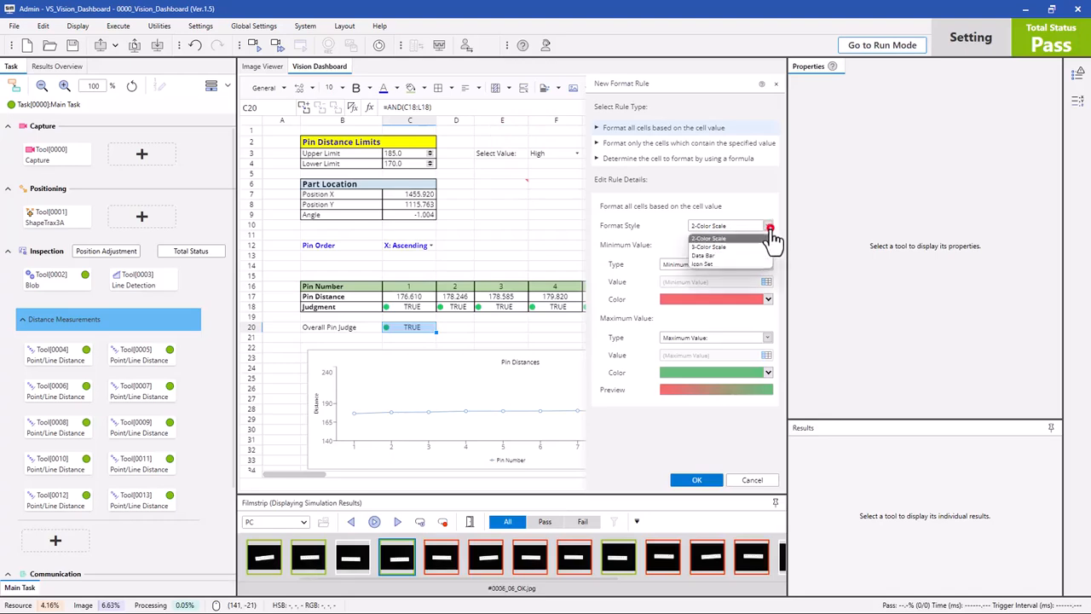
click(727, 255)
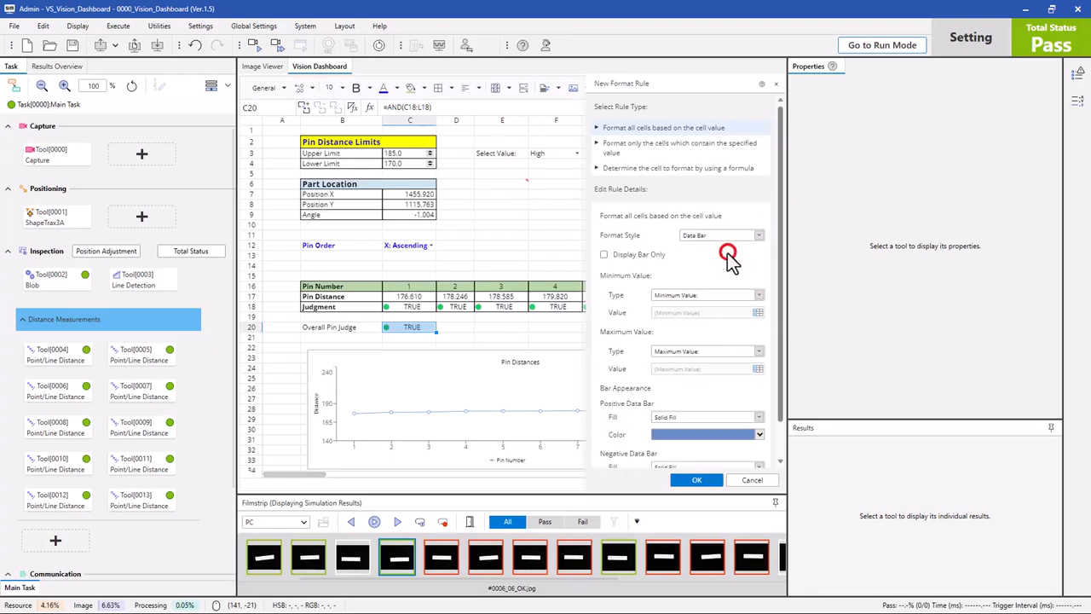
click(761, 236)
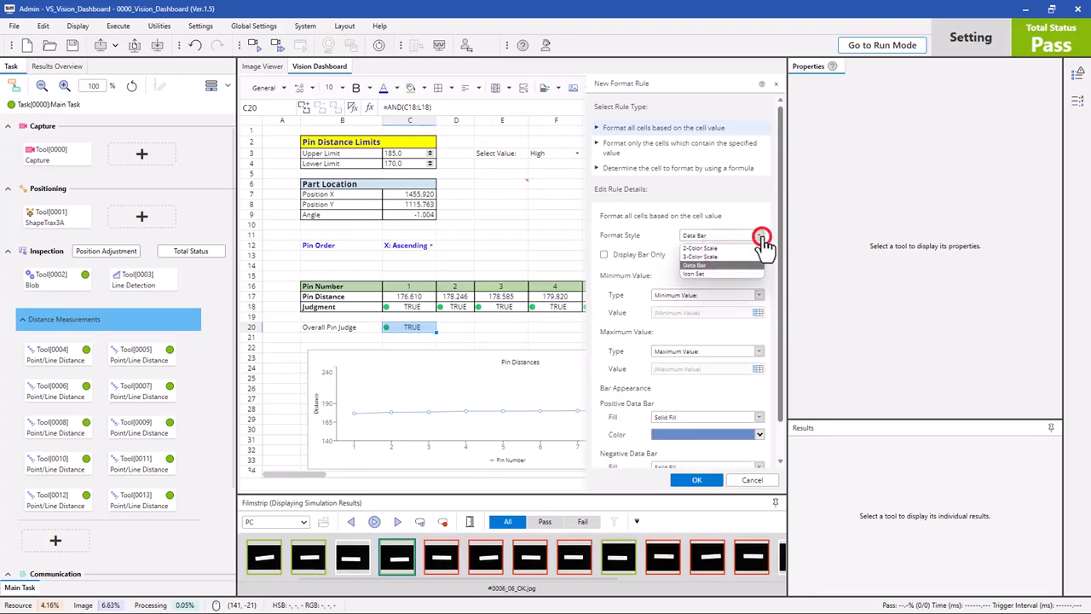
click(719, 273)
click(747, 480)
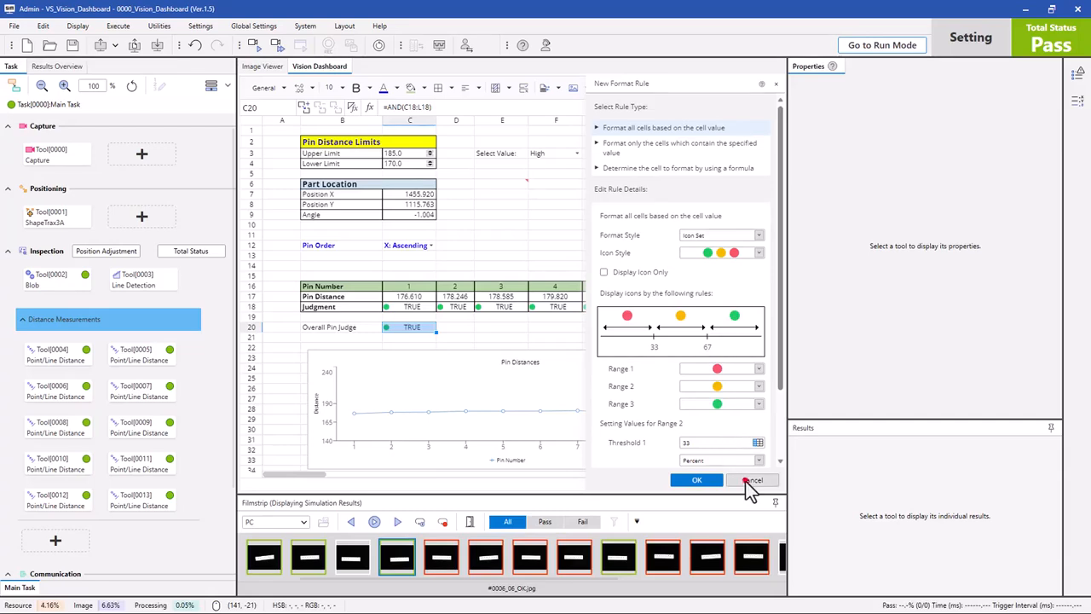
click(410, 337)
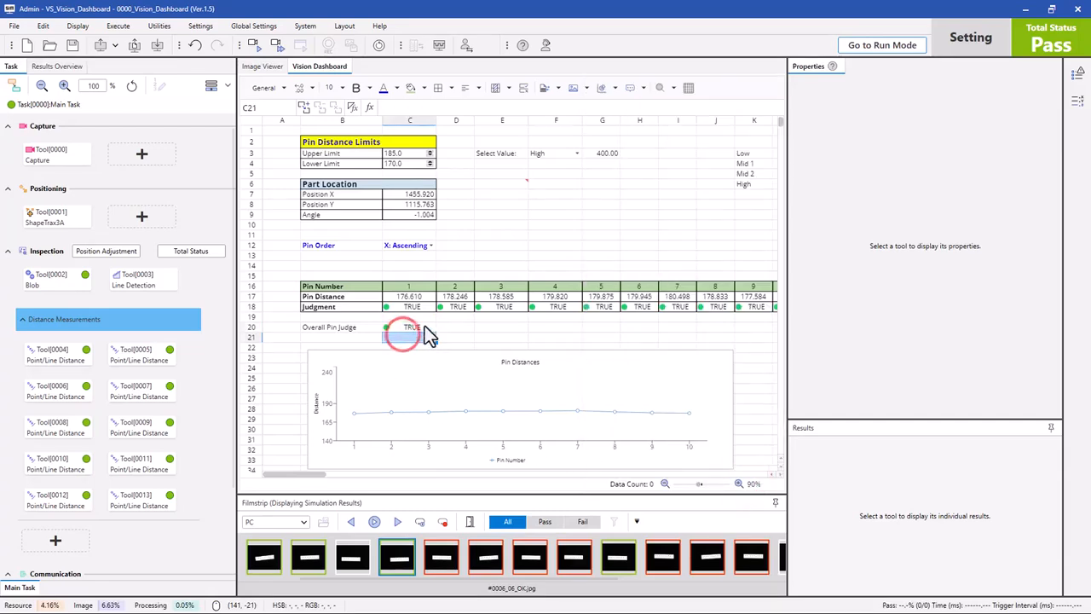
click(420, 327)
click(509, 87)
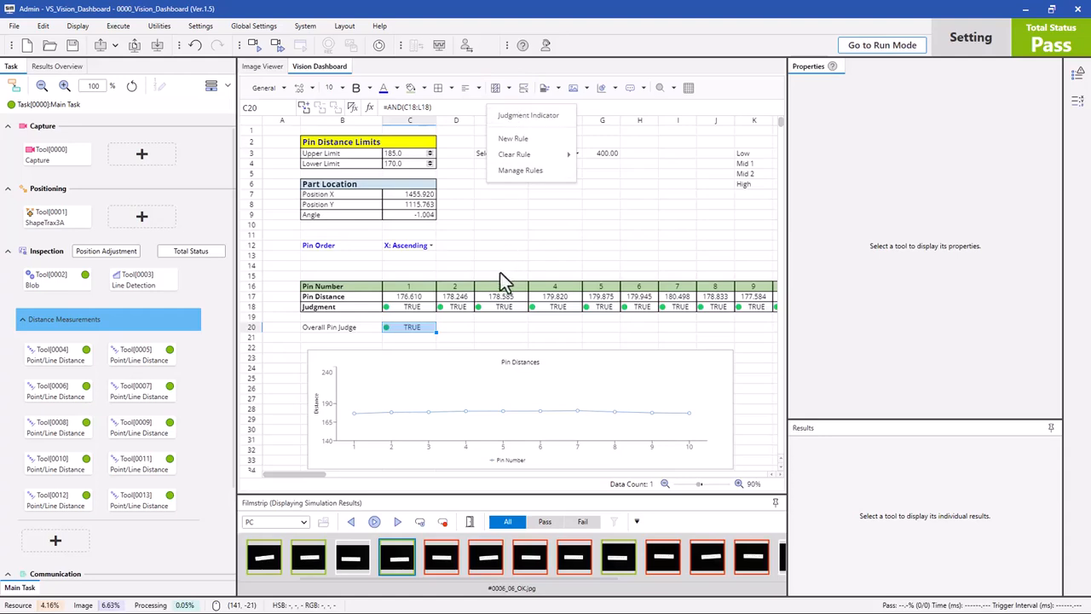
click(477, 332)
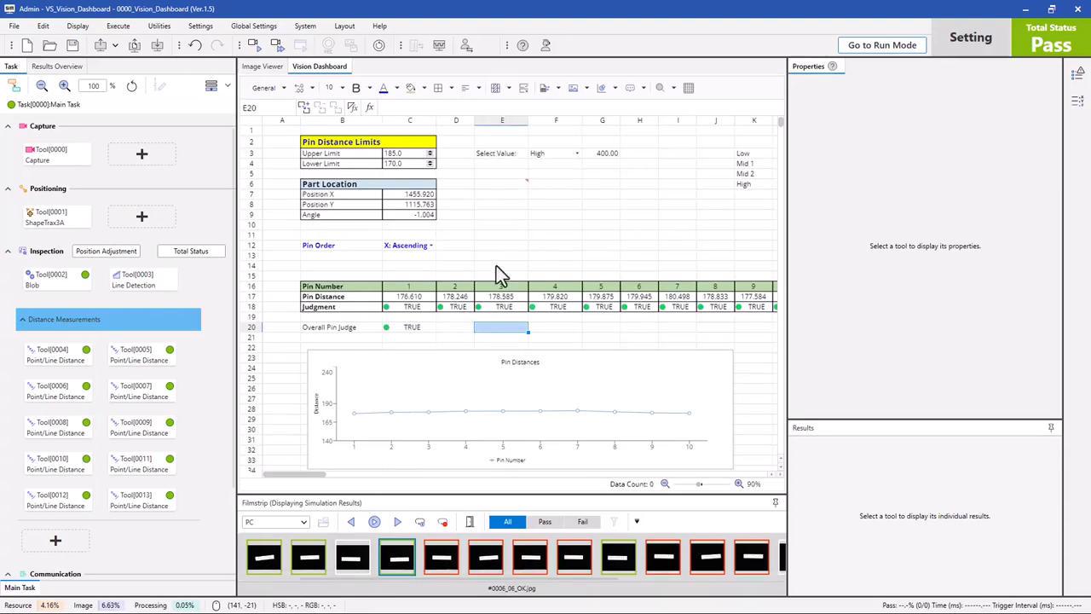
click(502, 236)
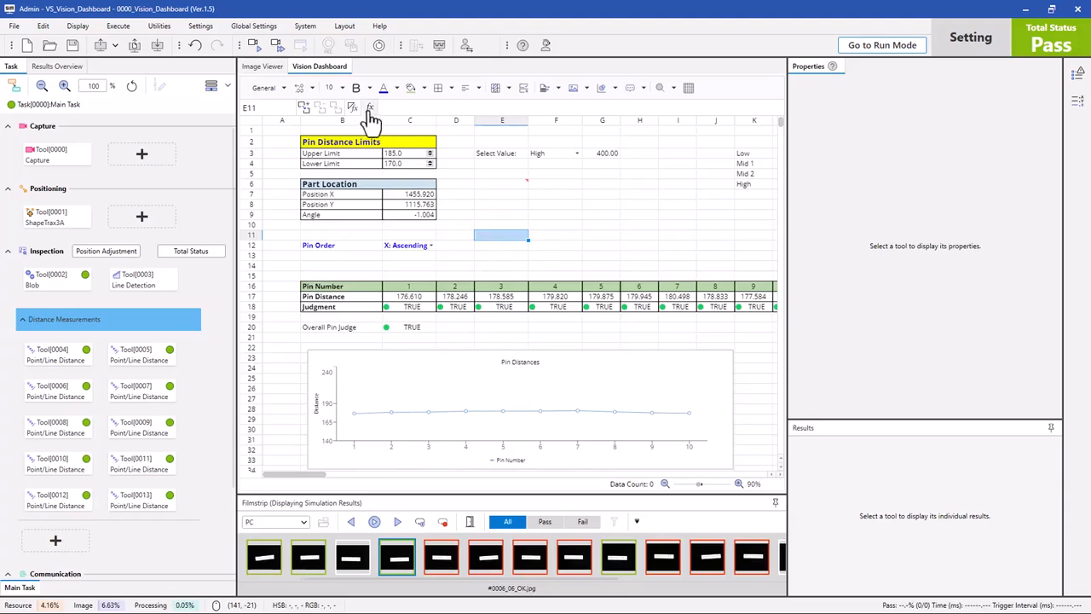
drag(485, 252, 499, 244)
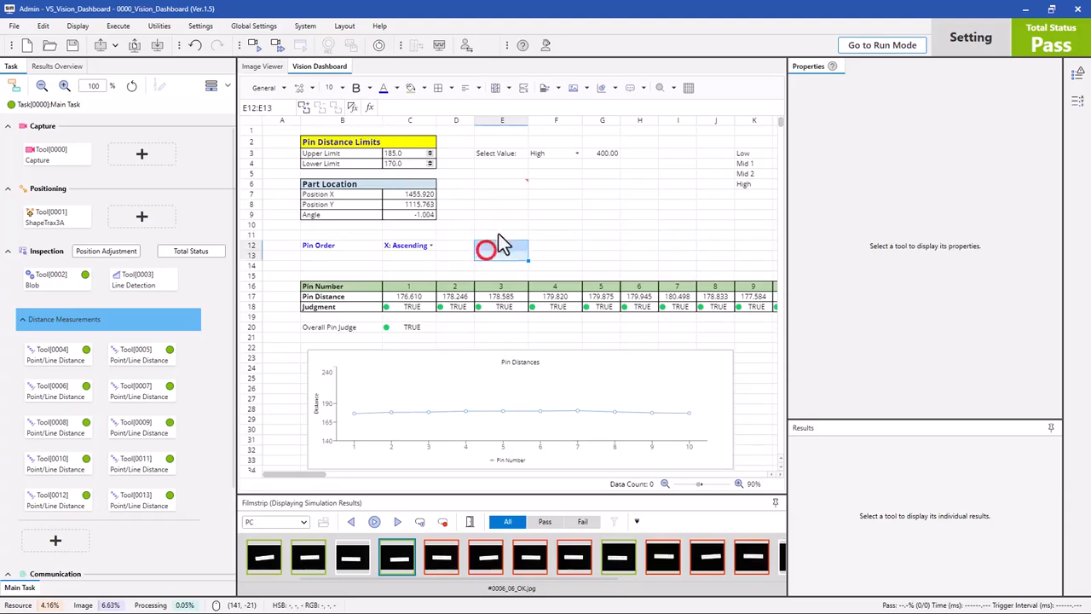
click(500, 233)
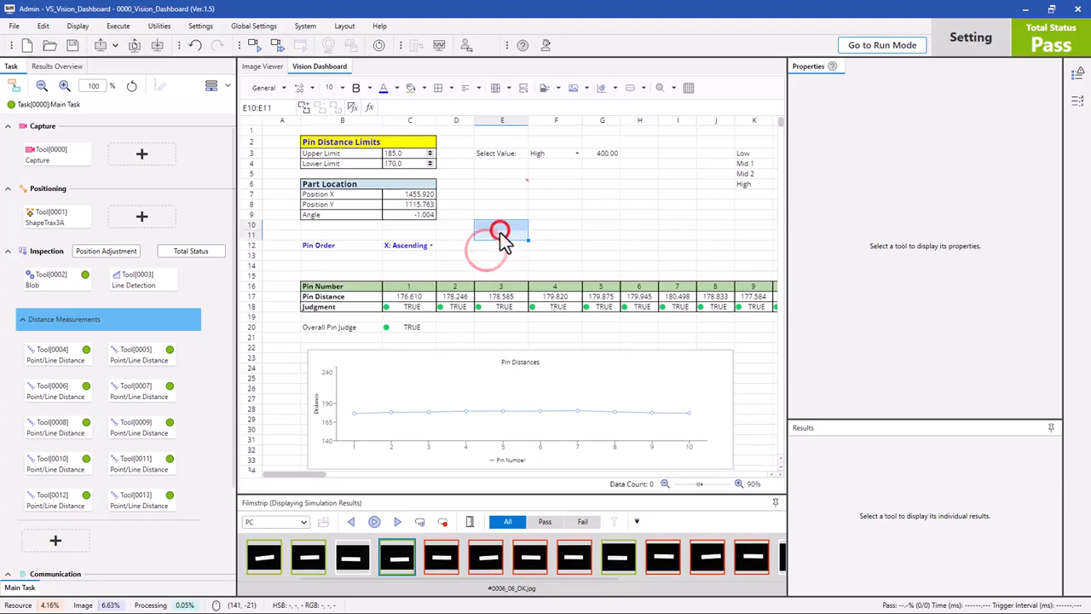
Step: Toggle the dashboard between cell formulas and calculated values several times, ending on the calculated values
click(351, 108)
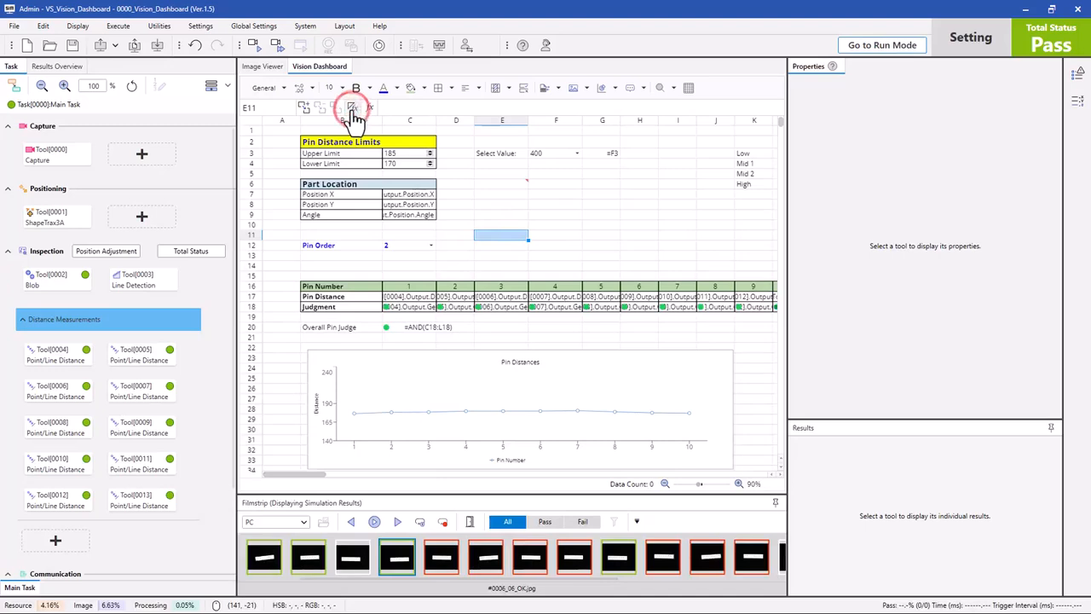
click(351, 109)
click(352, 108)
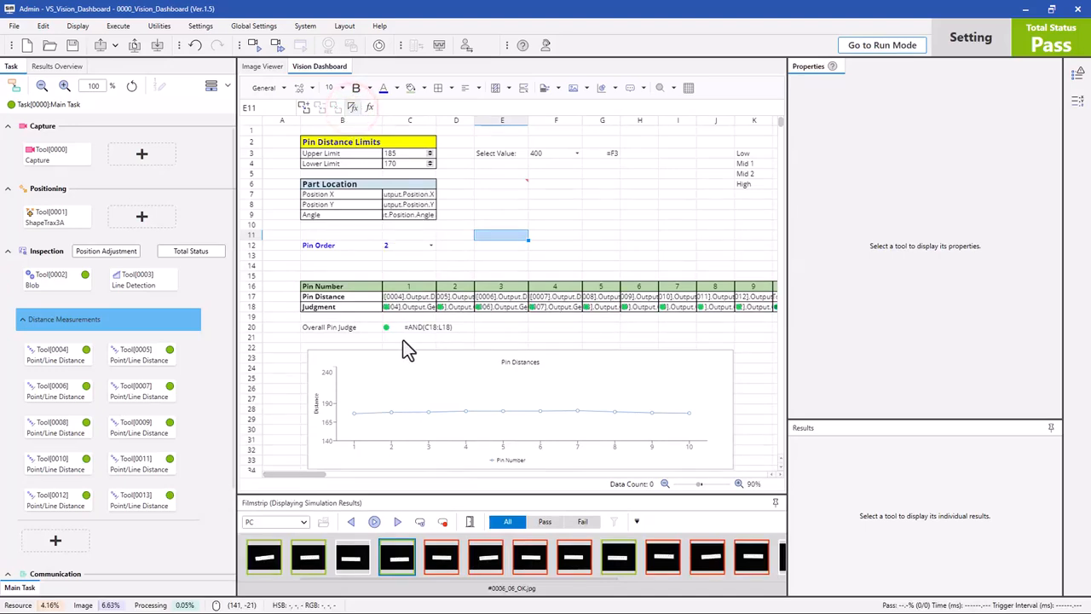
click(351, 108)
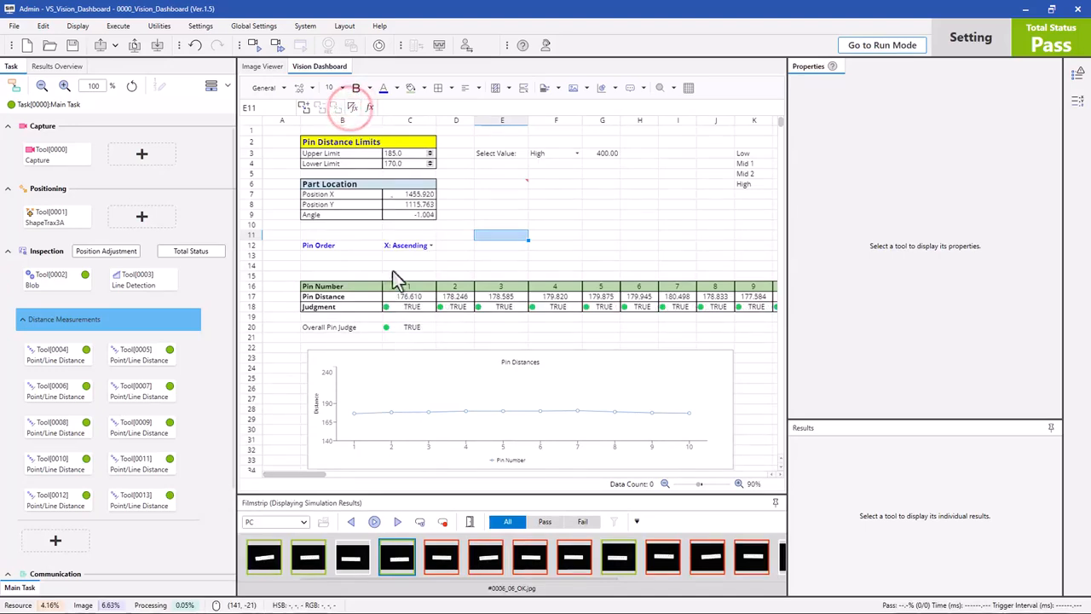
click(352, 105)
click(352, 106)
click(352, 106)
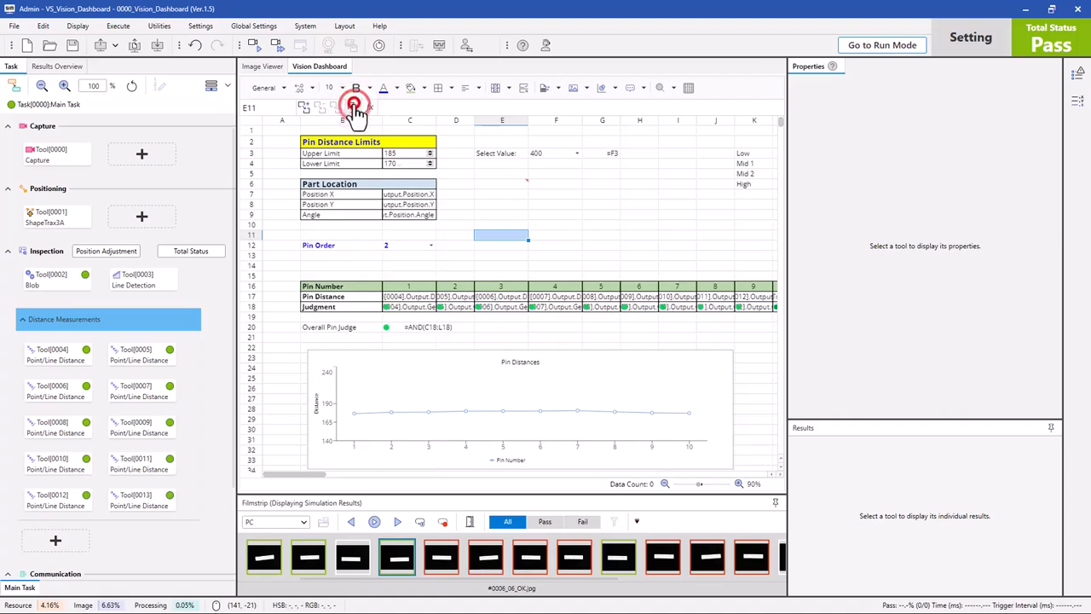
click(353, 107)
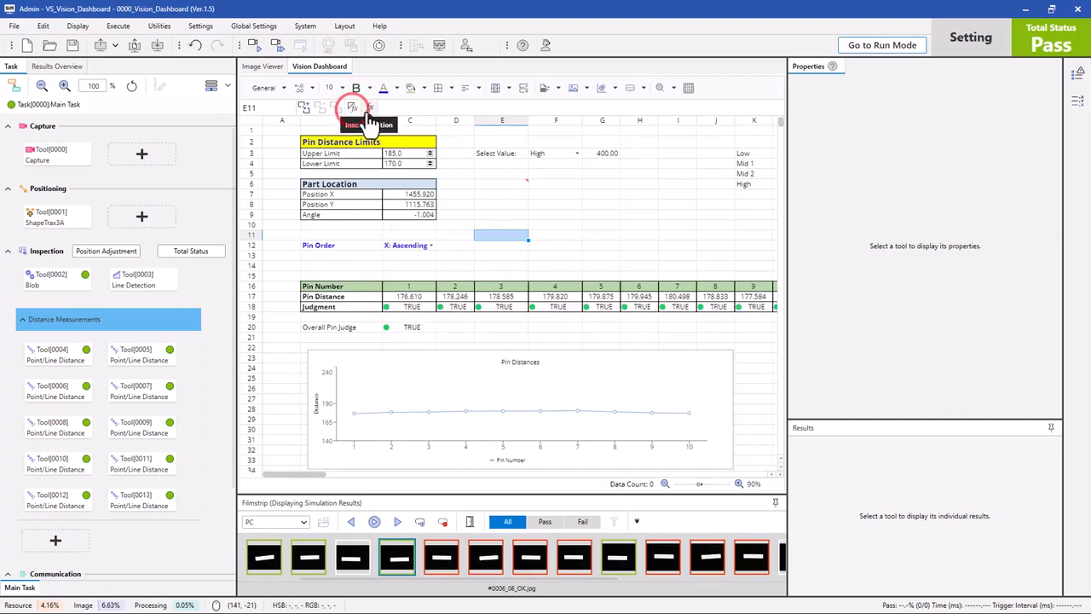
Step: Open the Insert Function dialog for cell F10 and examine its function search field
click(494, 251)
click(554, 244)
click(554, 226)
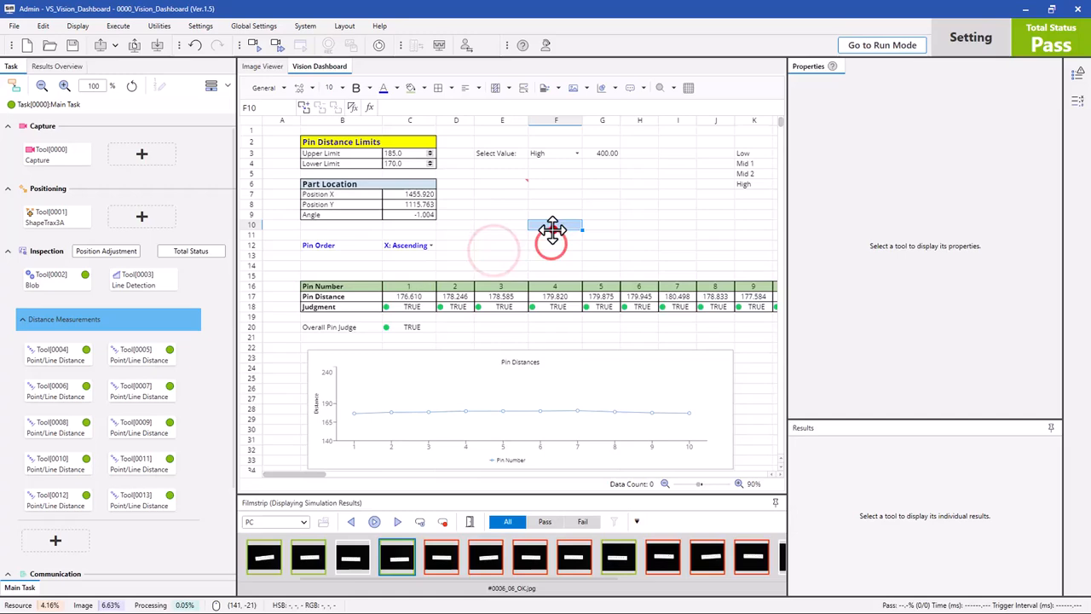
click(369, 113)
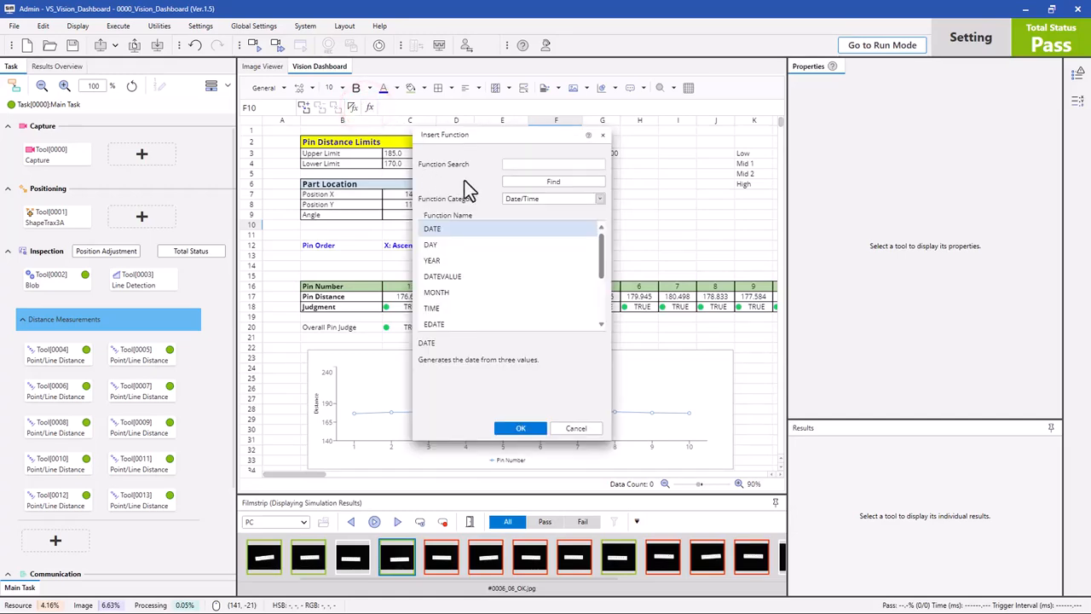
click(537, 162)
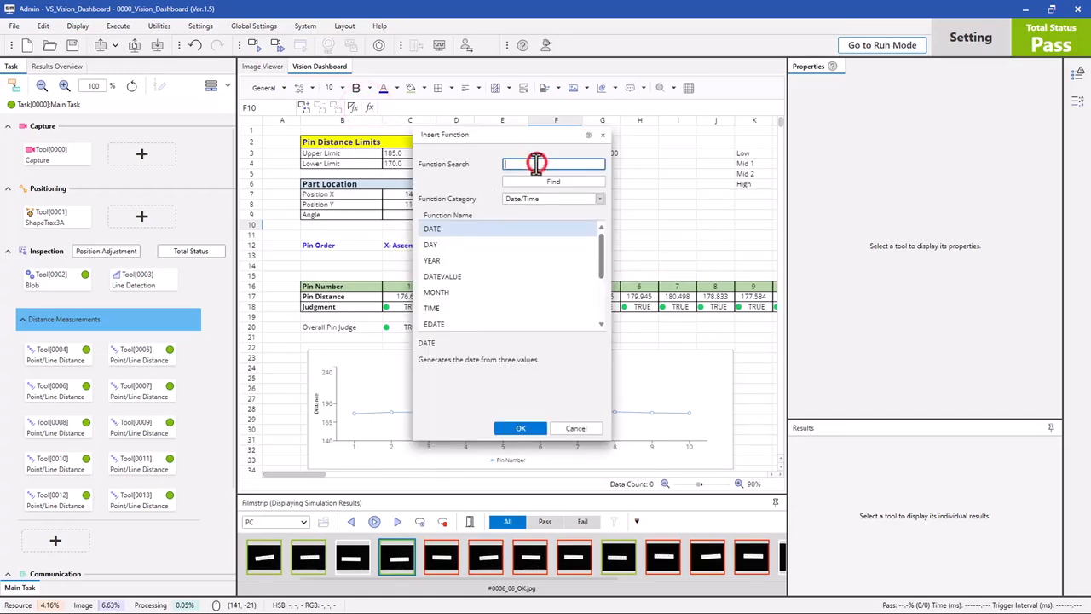
click(459, 180)
Step: Look over the function categories and browse the functions in the Math/Trigonometry category
click(554, 197)
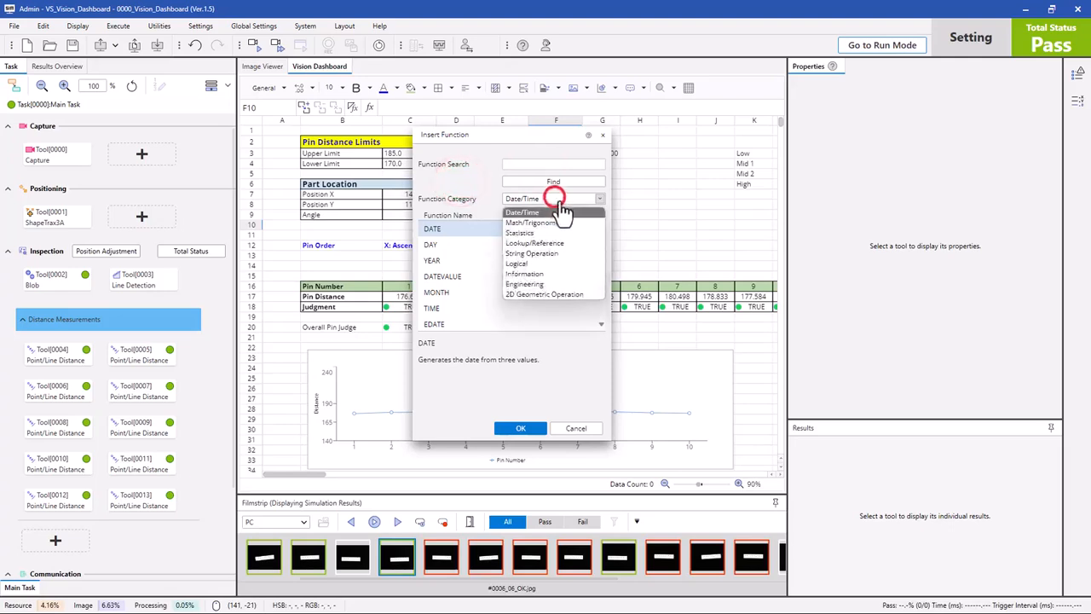
click(554, 210)
click(550, 200)
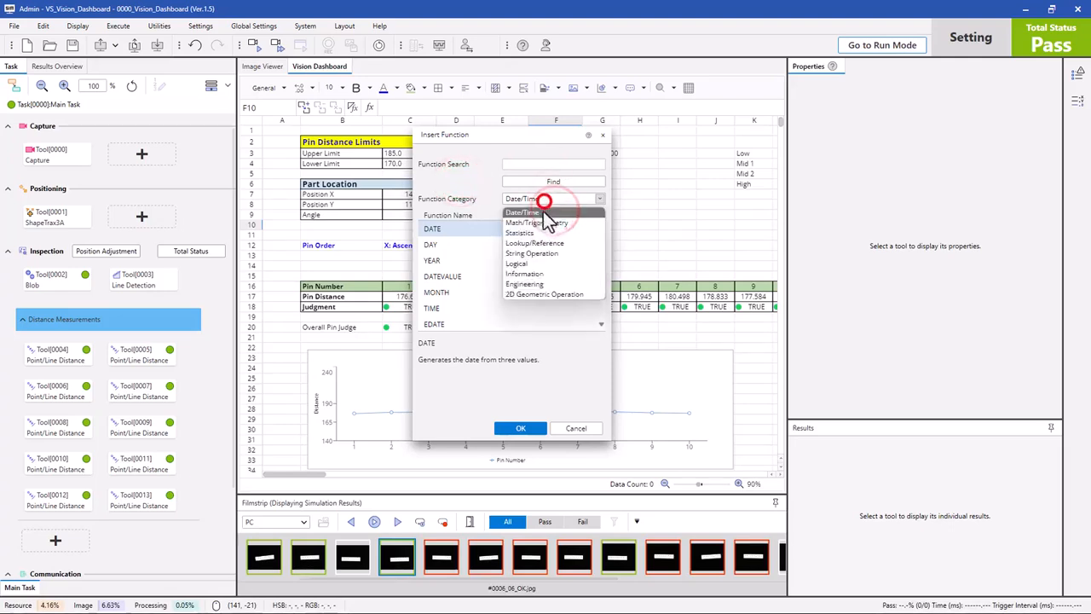
click(536, 222)
scroll(486, 281, down, 5)
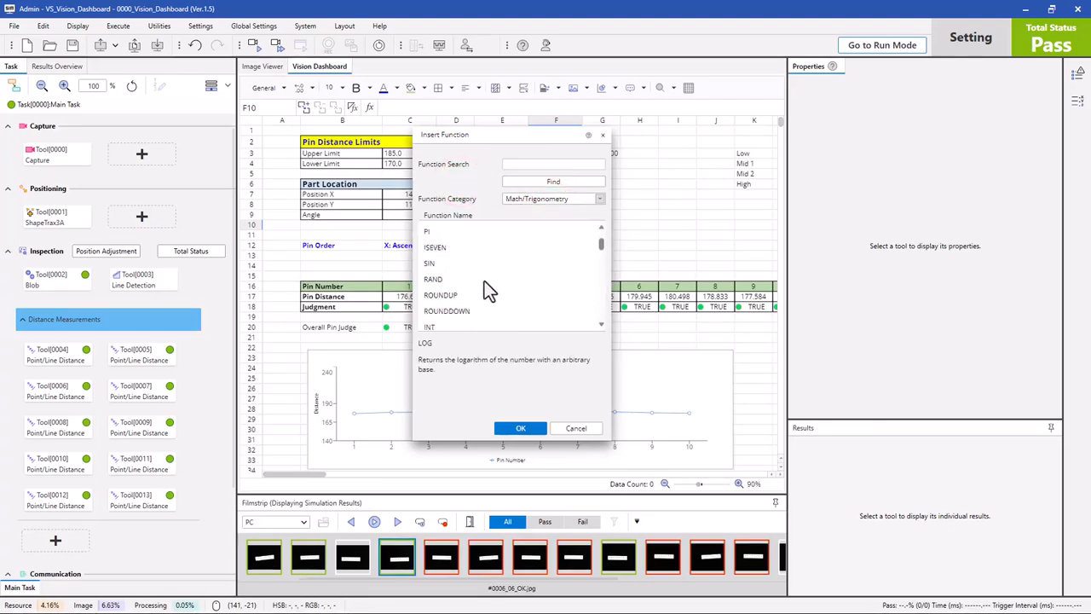
scroll(485, 280, up, 5)
Step: Browse the functions available in the Statistics category of the Insert Function dialog
click(550, 198)
click(534, 234)
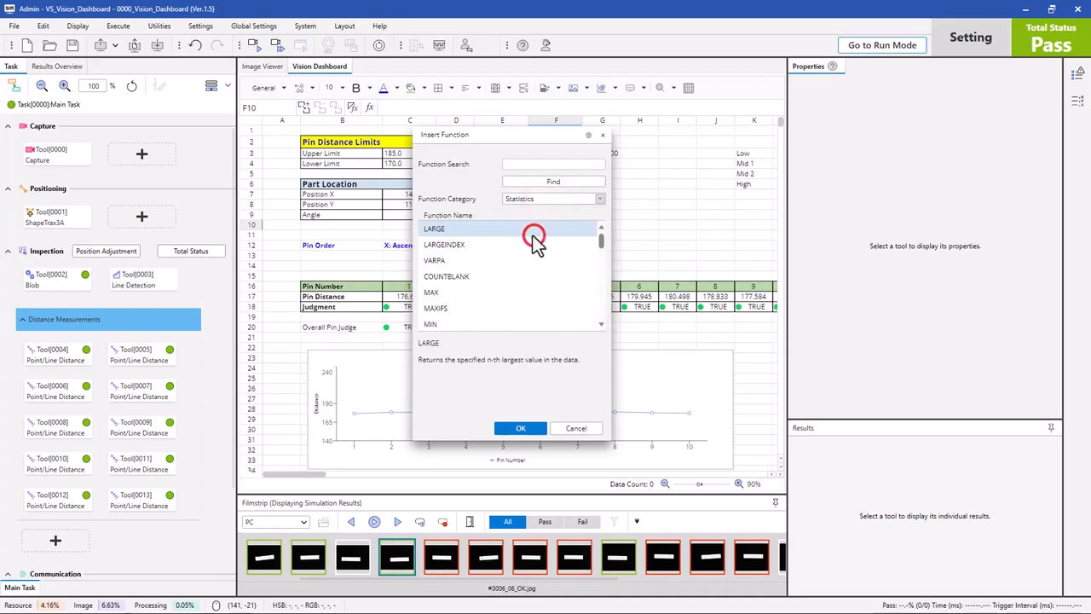
scroll(514, 266, down, 5)
scroll(516, 288, up, 5)
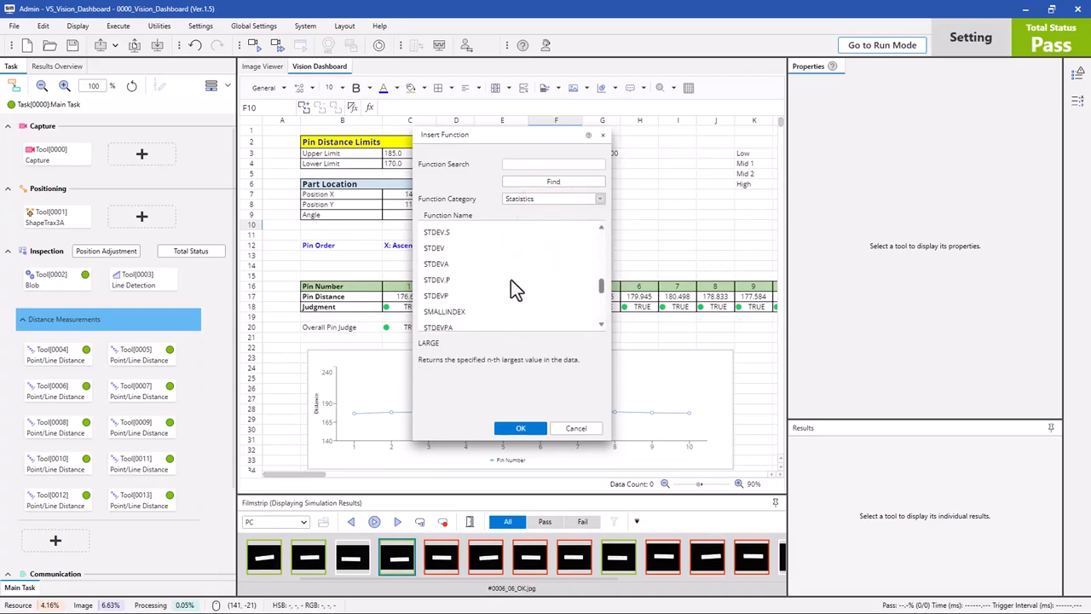
scroll(515, 288, up, 4)
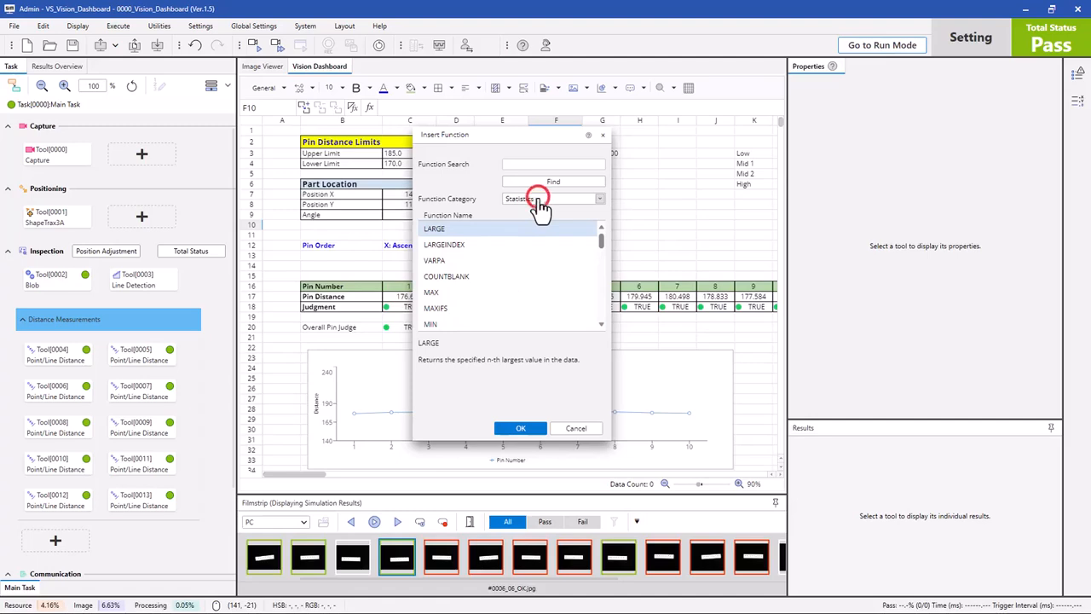
Step: Look over the functions in the Lookup/Reference, String Operation and Logical categories
click(599, 201)
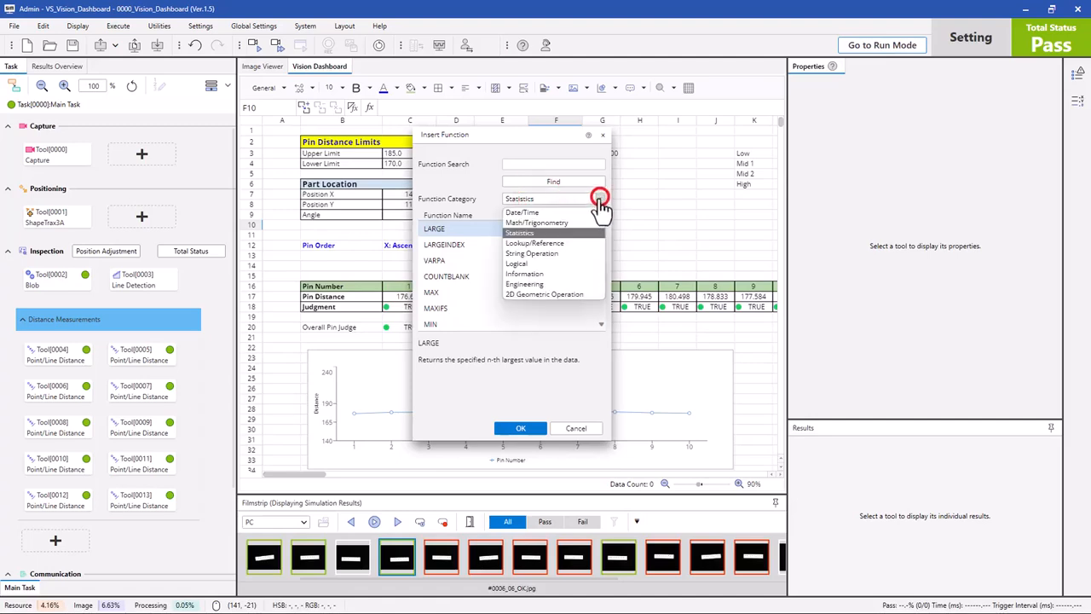
click(553, 244)
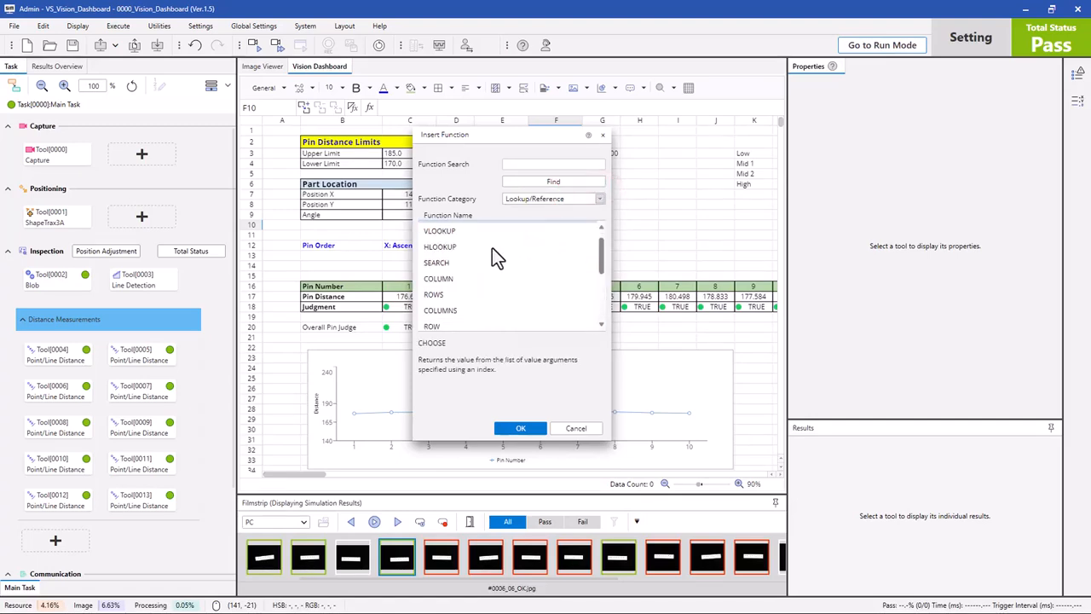
click(574, 205)
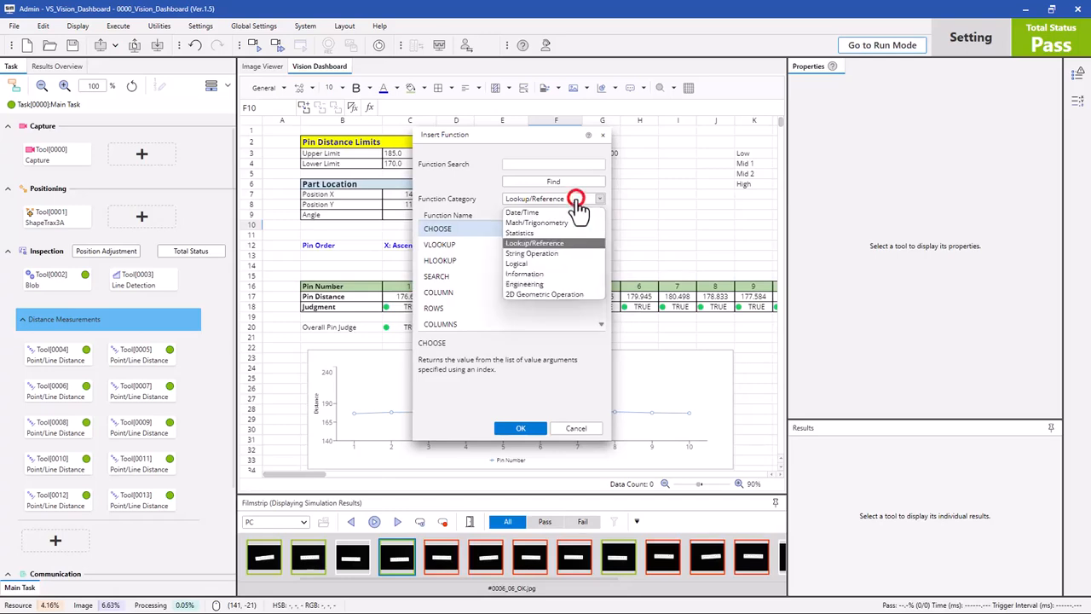
click(545, 255)
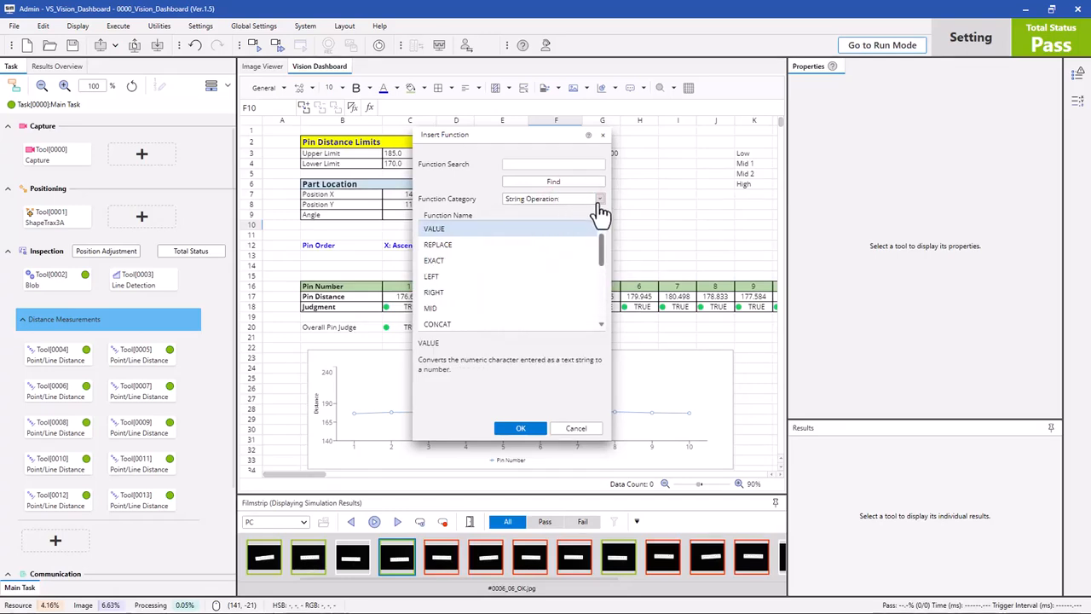
click(599, 205)
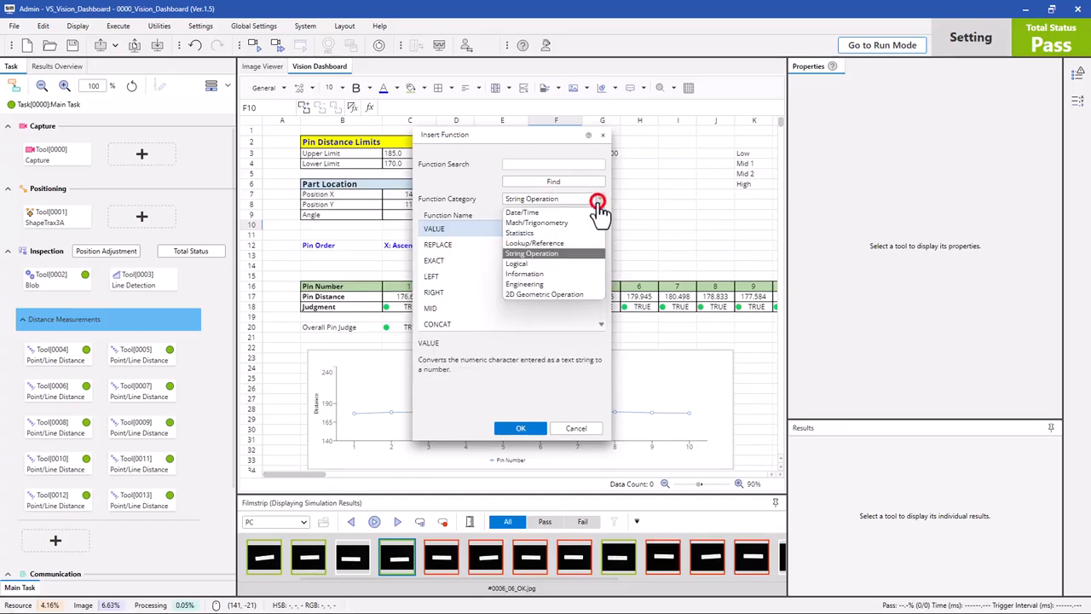
click(545, 265)
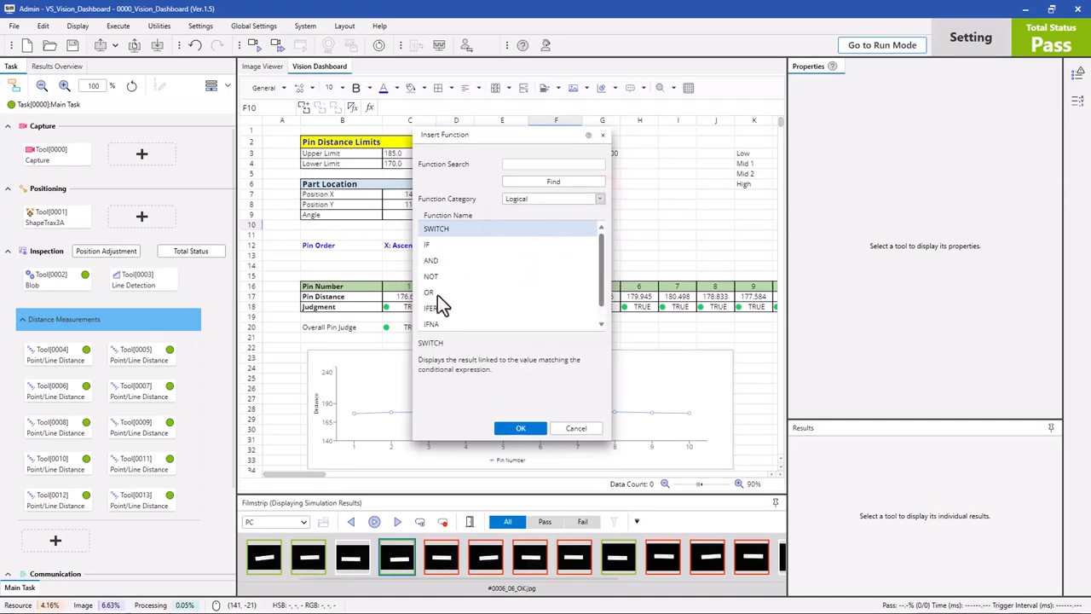
Step: Look over the functions in the Information and Engineering categories
click(599, 206)
click(552, 274)
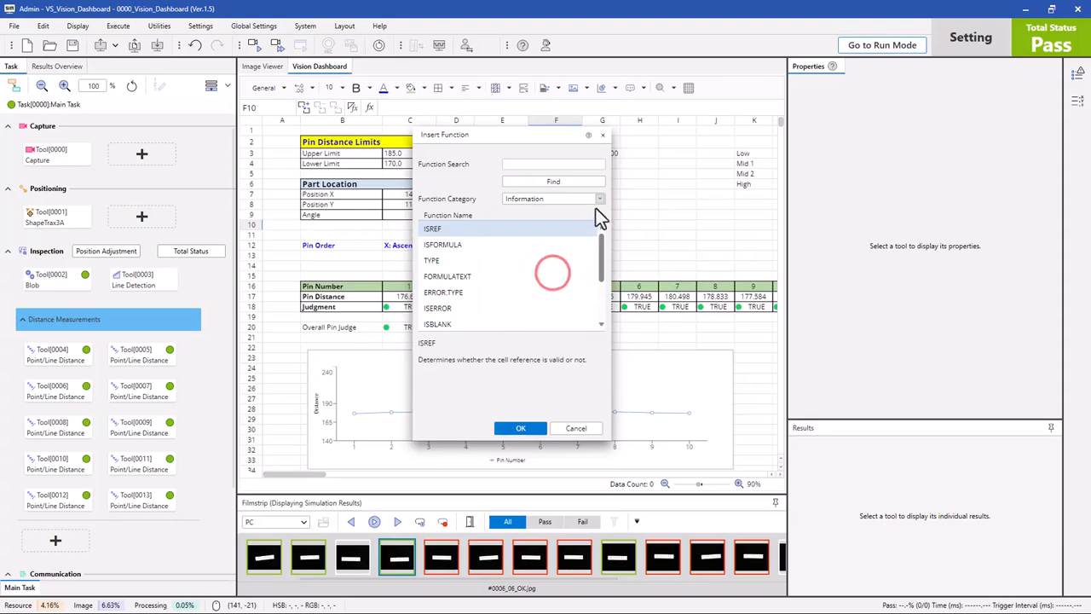
click(597, 206)
click(553, 283)
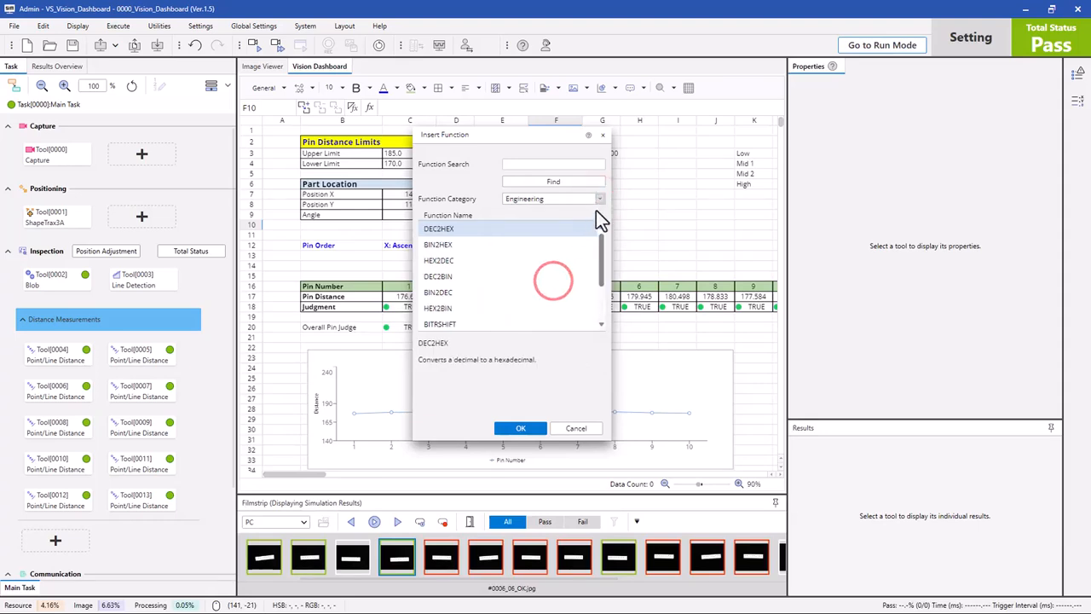
Step: Browse the functions in the 2D Geometric Operation category and close the dialog without inserting a function
click(598, 203)
click(554, 290)
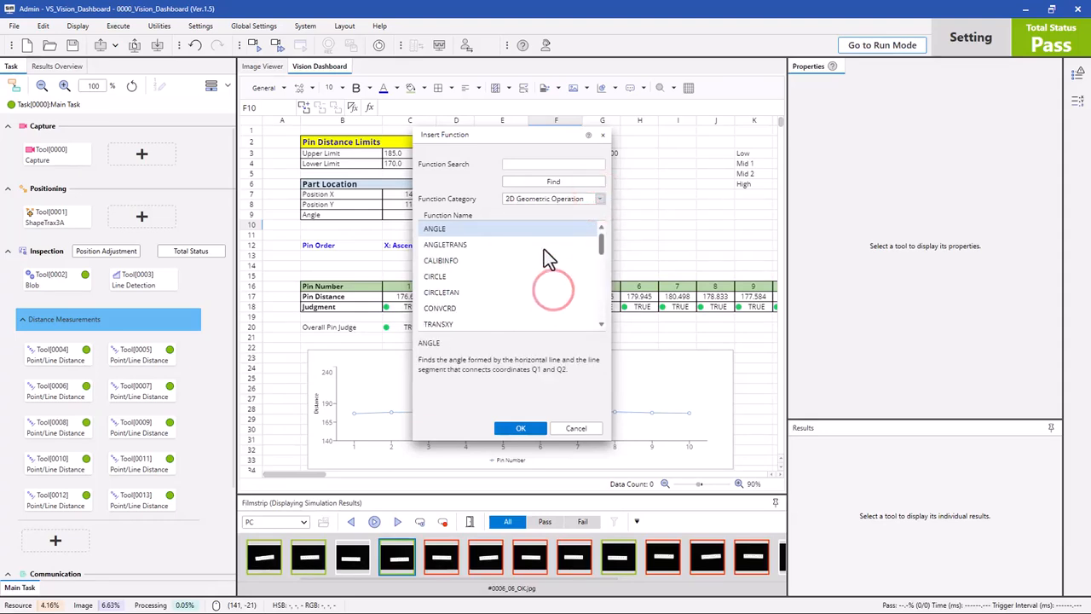
scroll(511, 294, down, 5)
scroll(516, 297, up, 4)
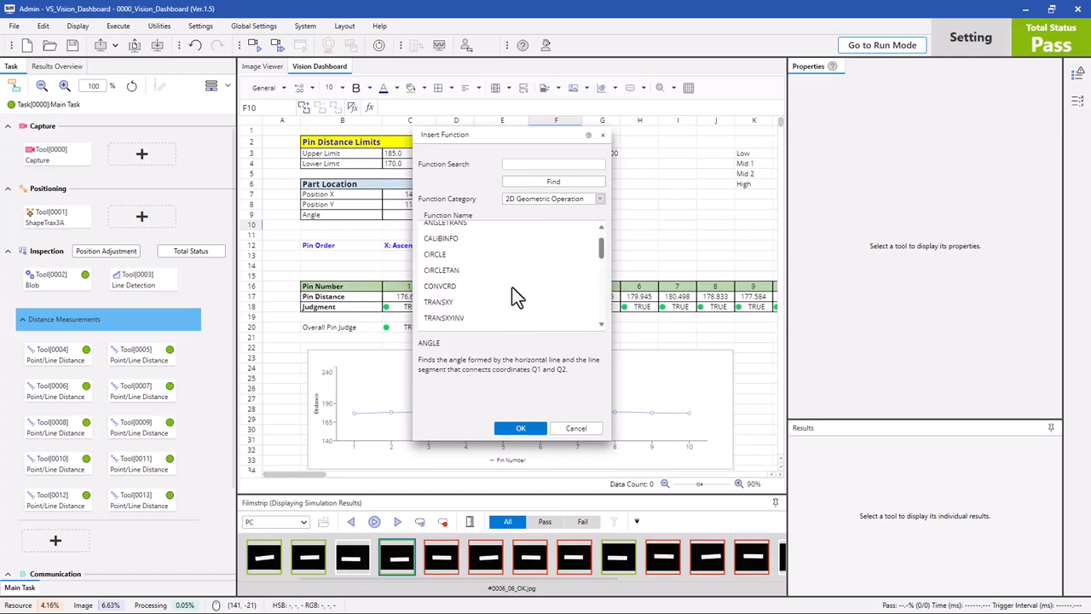
scroll(516, 296, up, 1)
scroll(509, 290, down, 3)
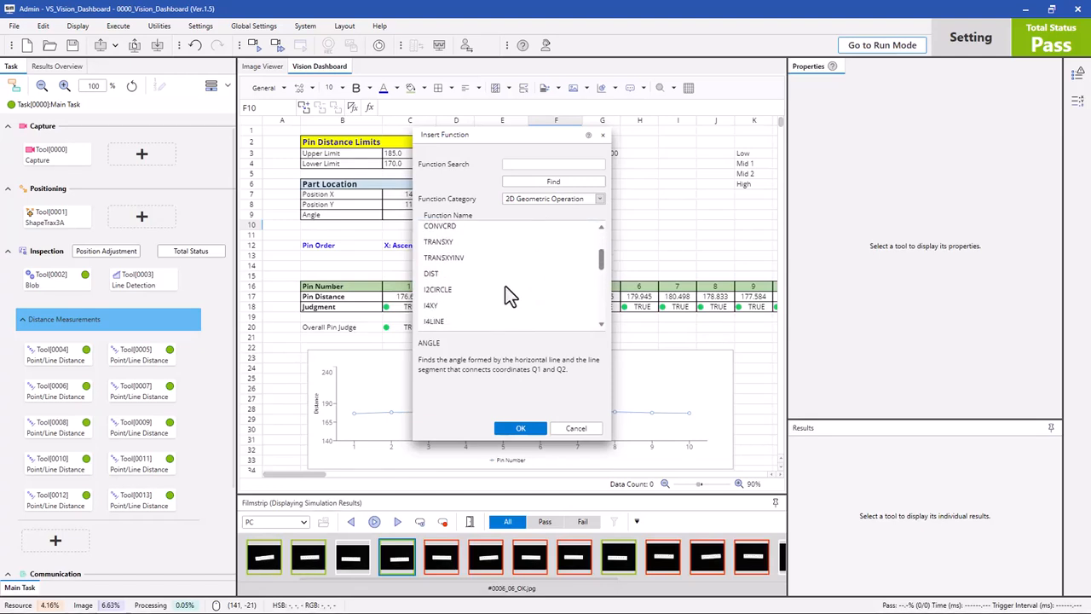
click(573, 428)
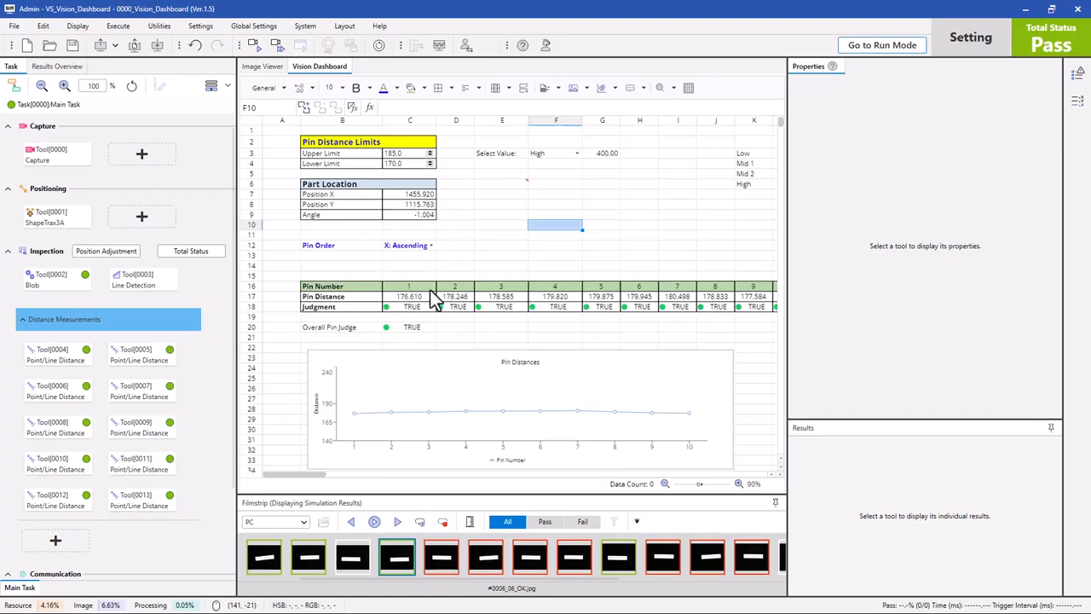
Step: Enter the heading "Distance Data" in cell E11, above the pin table
click(496, 246)
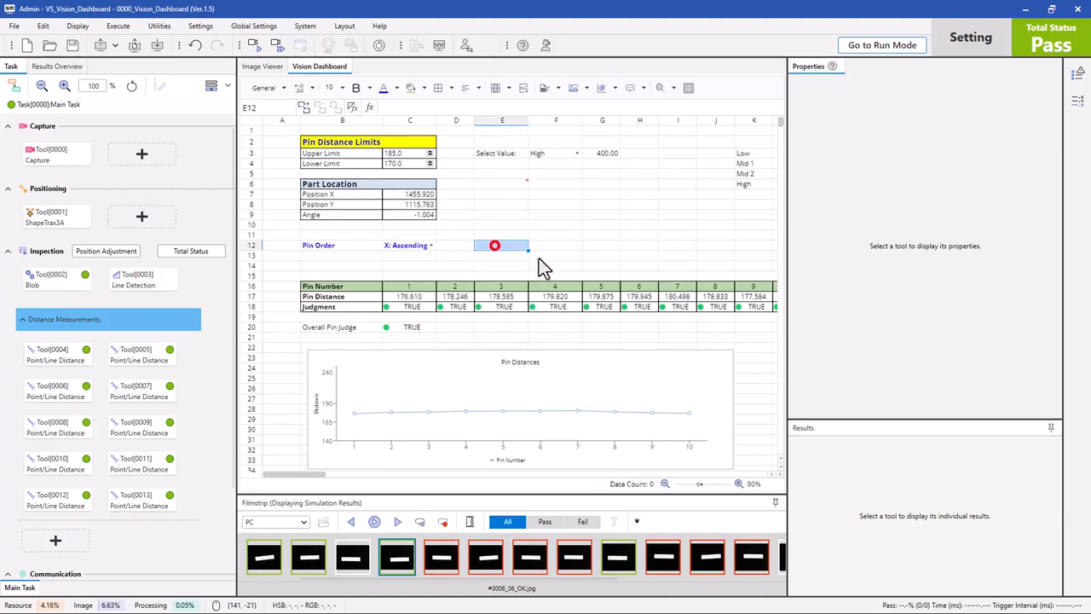
key(Up)
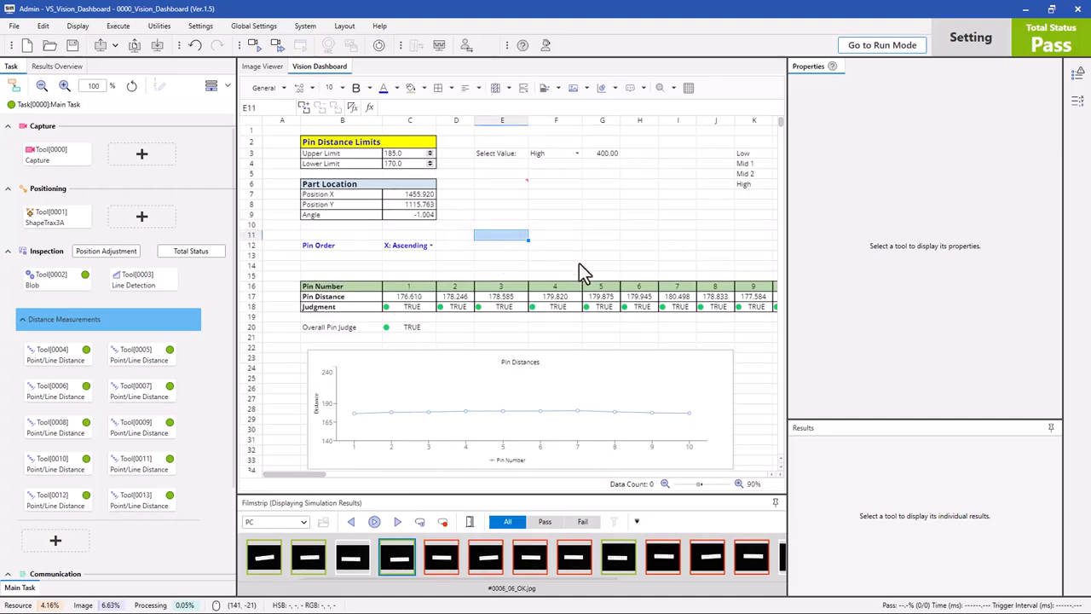
text(Distaa)
key(BackSpace)
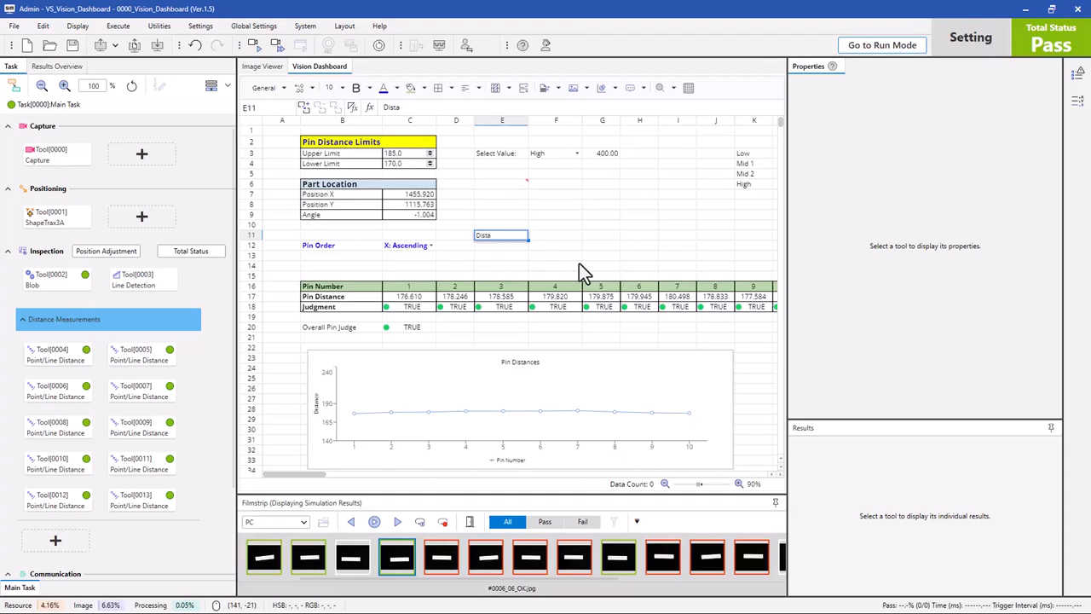
text(ce)
key(BackSpace)
key(BackSpace)
text(nce Data)
key(Return)
Step: Add the row labels MAX, MIN and AVE in cells E12 to E14 under the Distance Data heading
text(MAX)
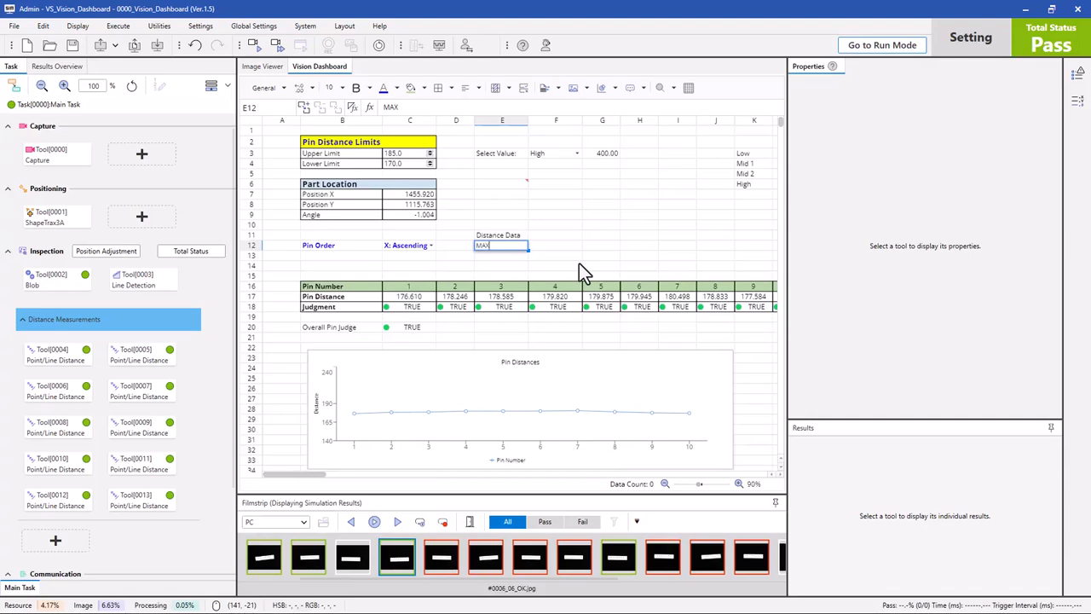
key(Return)
text(MIN)
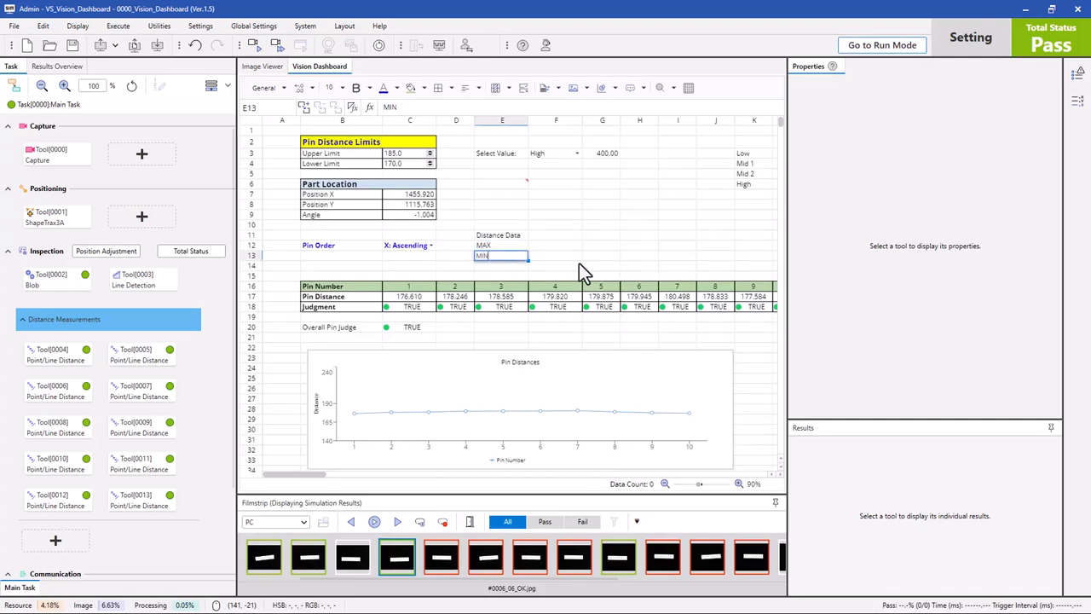
key(Return)
text(AV)
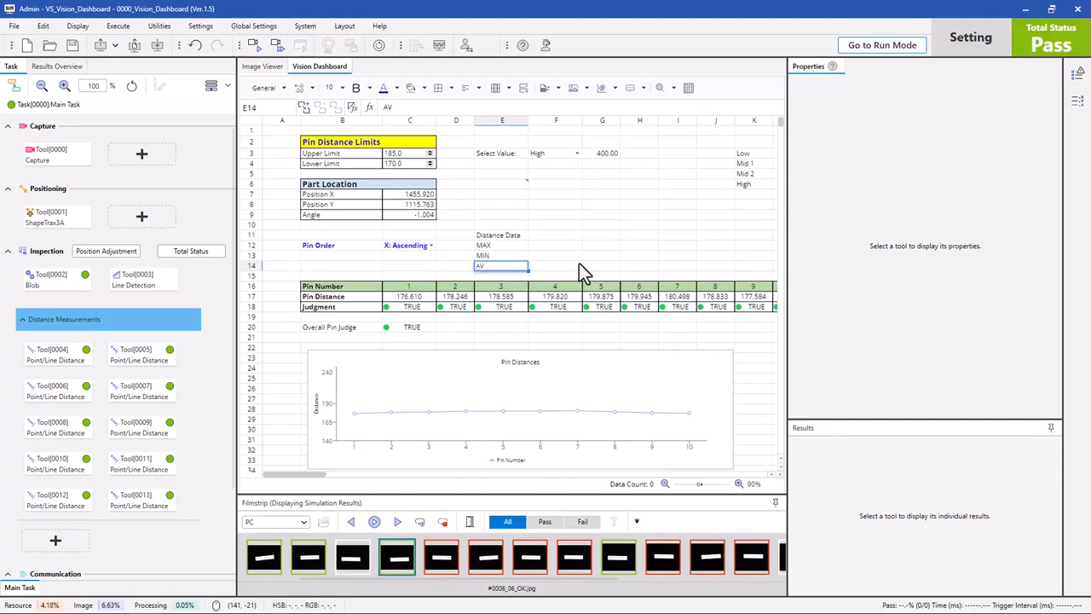
text(E)
key(Return)
Step: Enter the formula =MAX(C17:L17) in cell F12 to calculate the largest of the ten pin distances
key(Up)
key(Up)
key(Up)
key(Right)
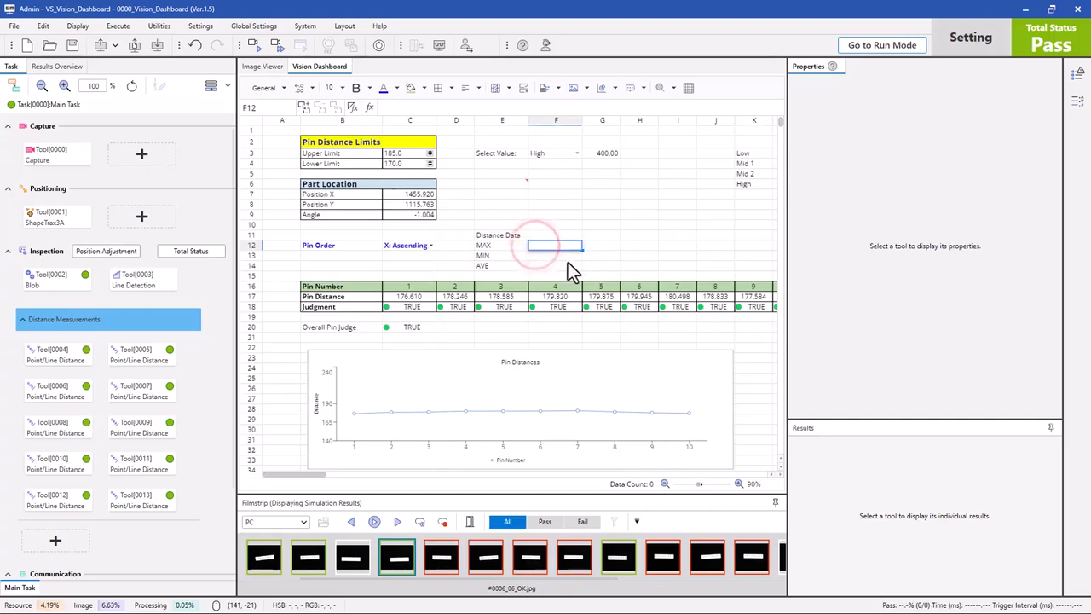
text(=MAX)
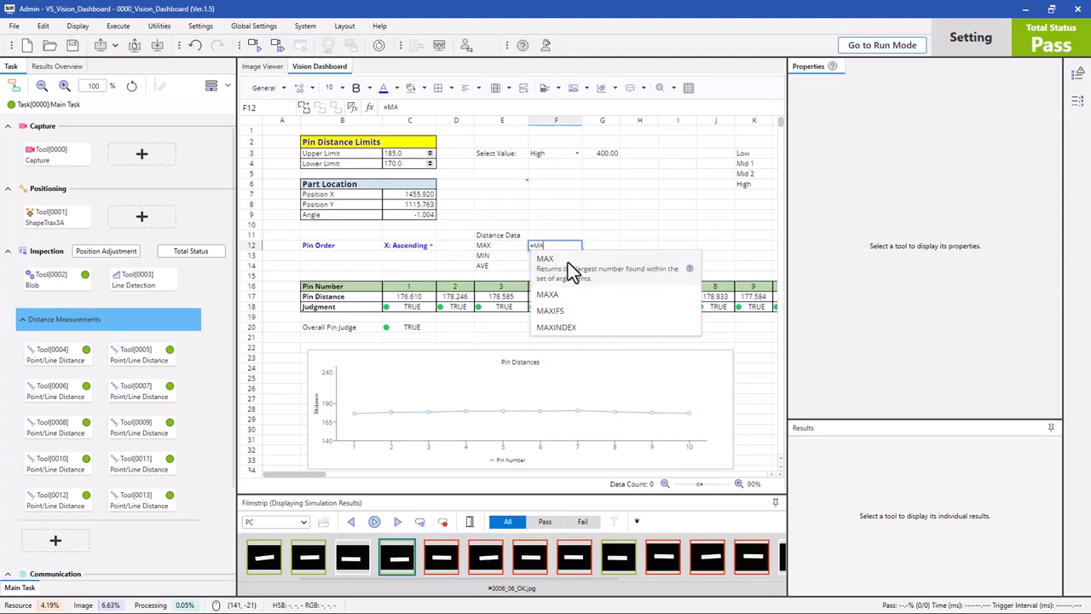
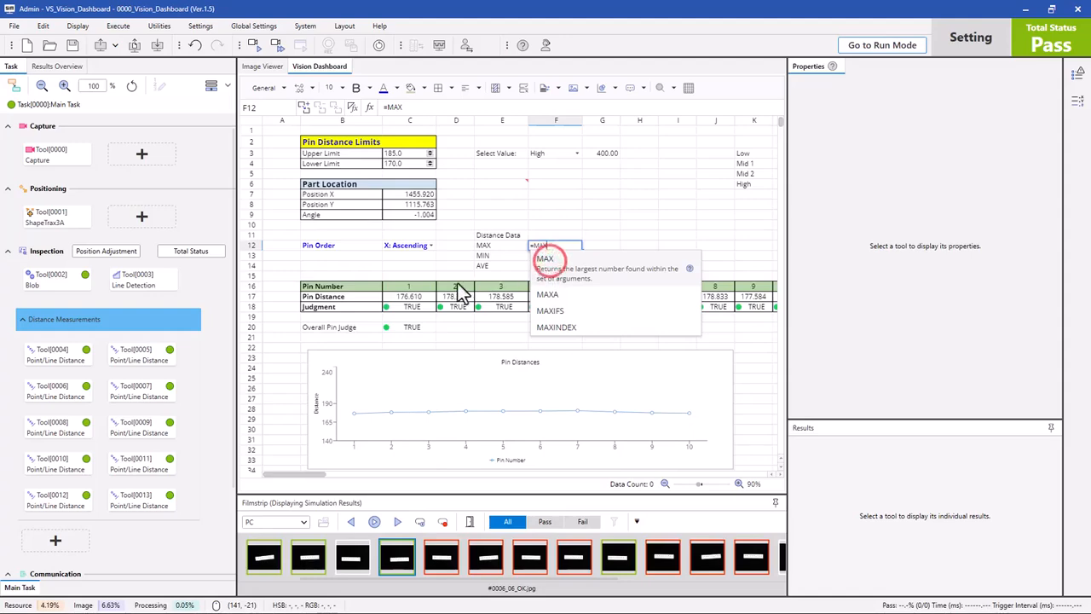
click(410, 297)
click(512, 303)
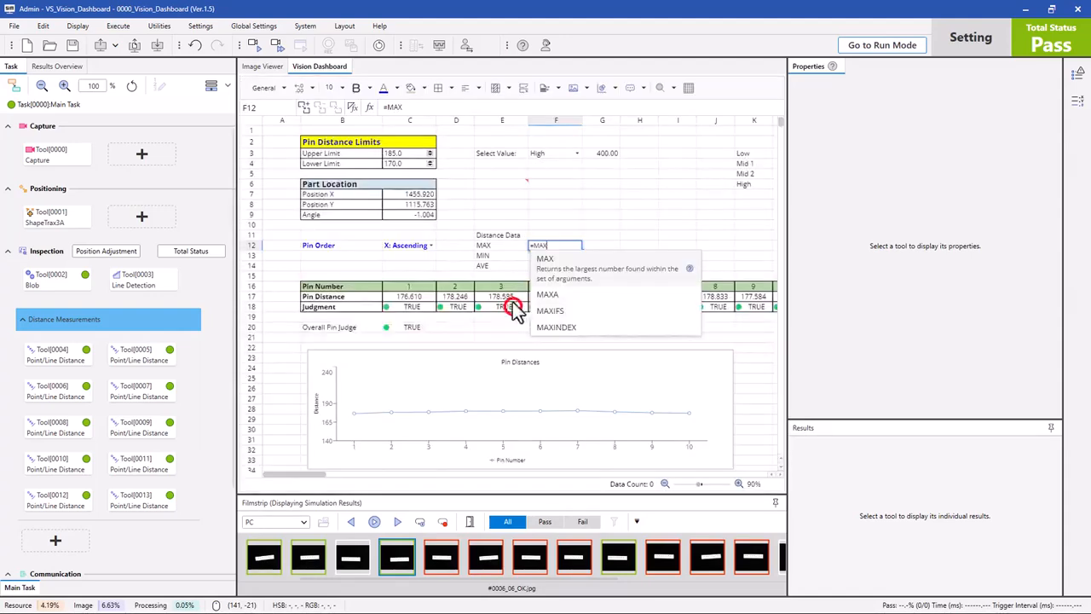
click(546, 258)
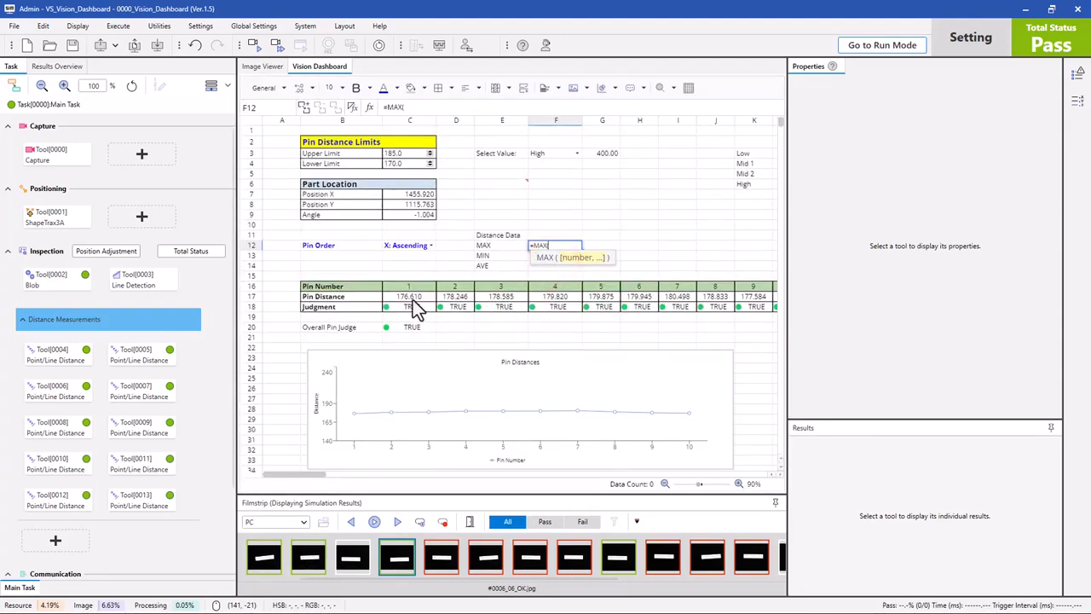
drag(410, 298, 560, 299)
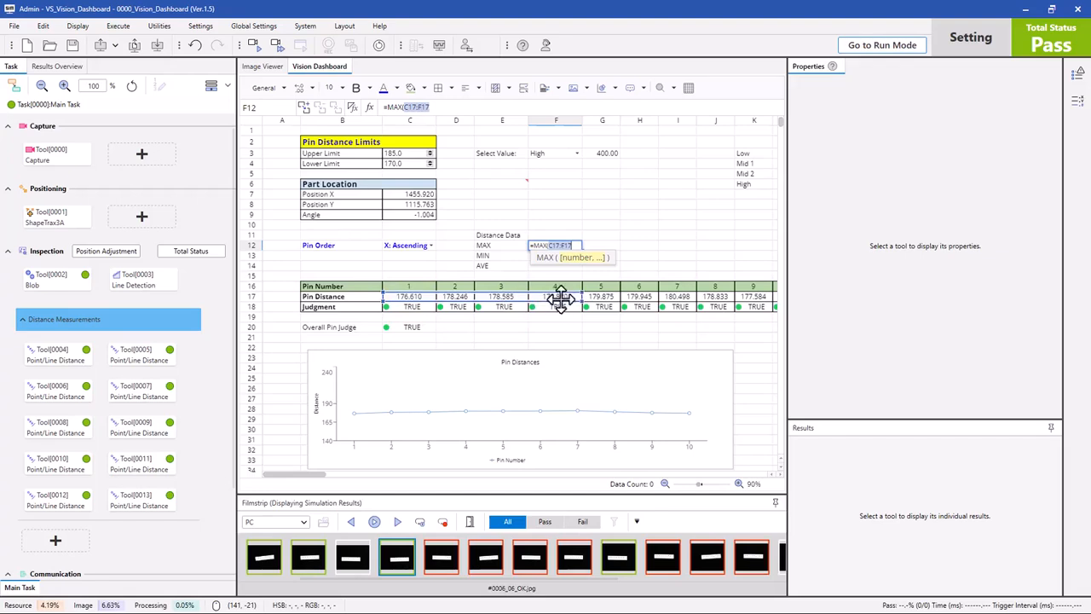
drag(646, 300, 724, 309)
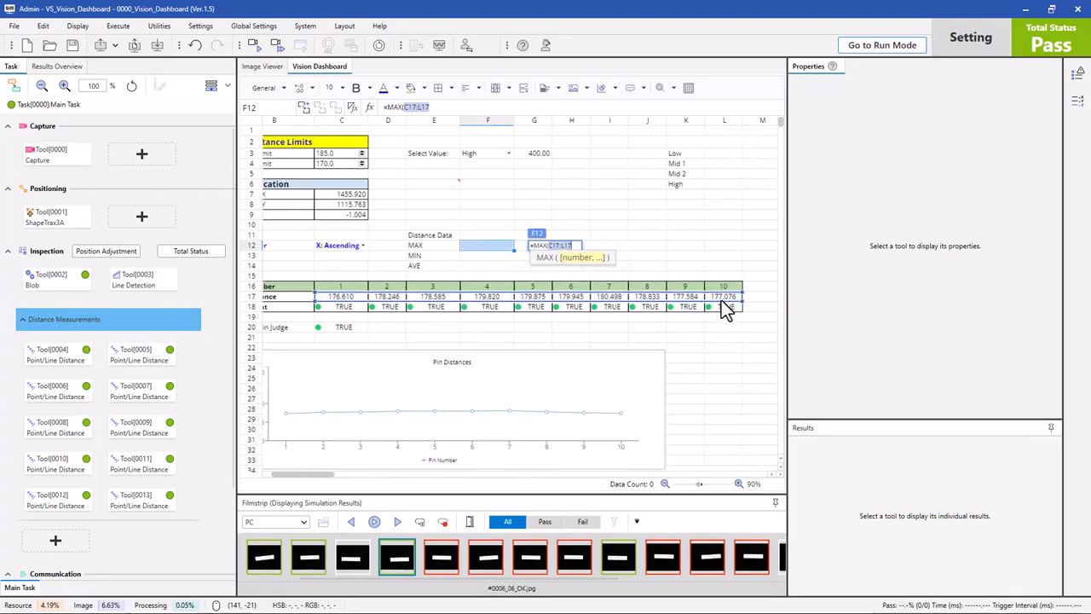
key(Return)
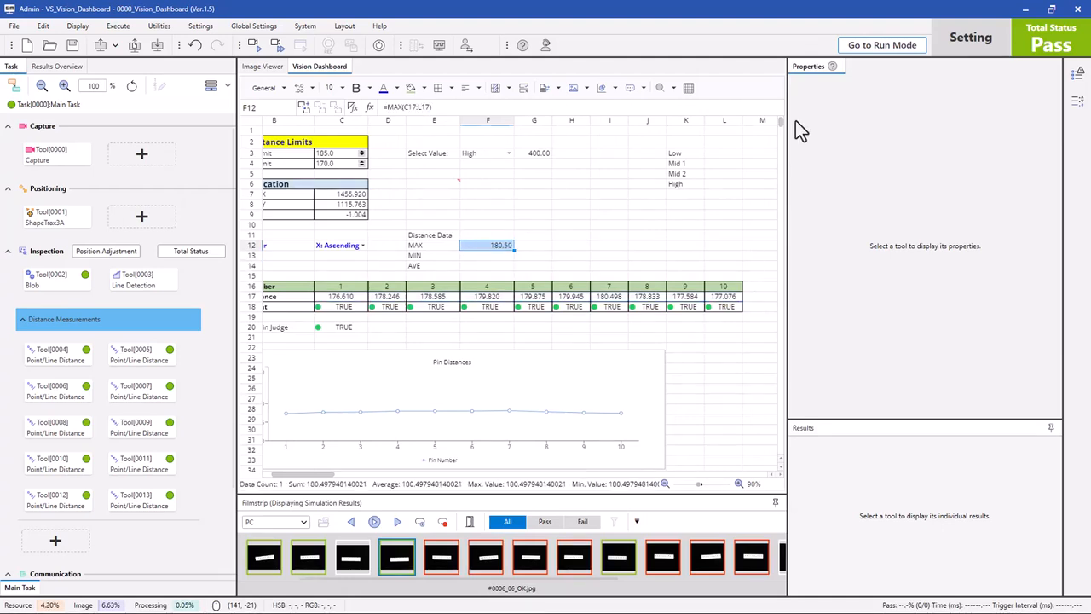
Step: Enter a MIN formula over C17:L17 in cell F13 to calculate the smallest pin distance
click(493, 257)
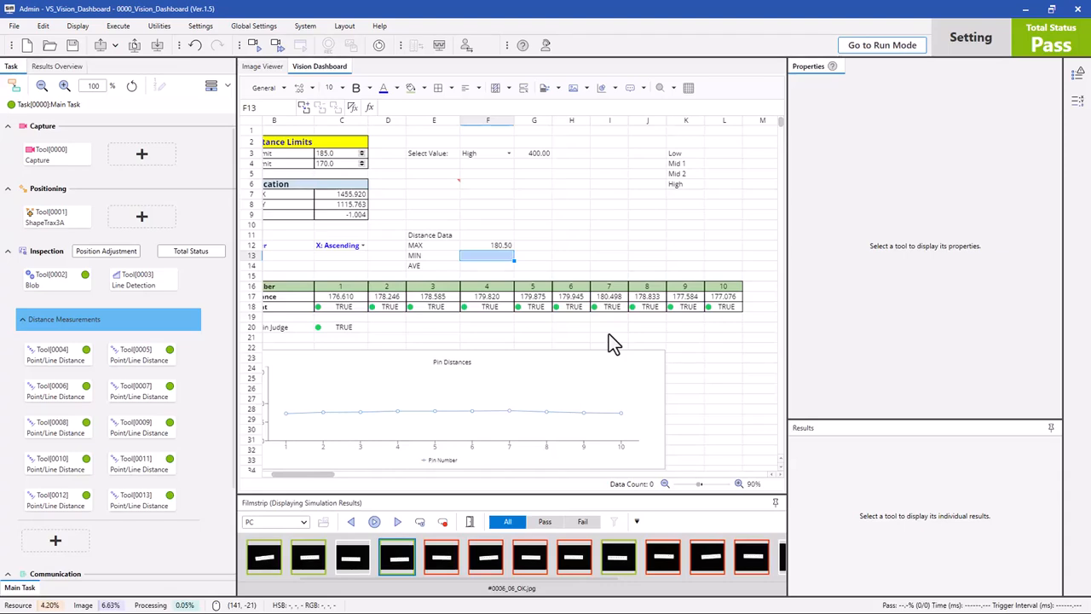
text(=MI)
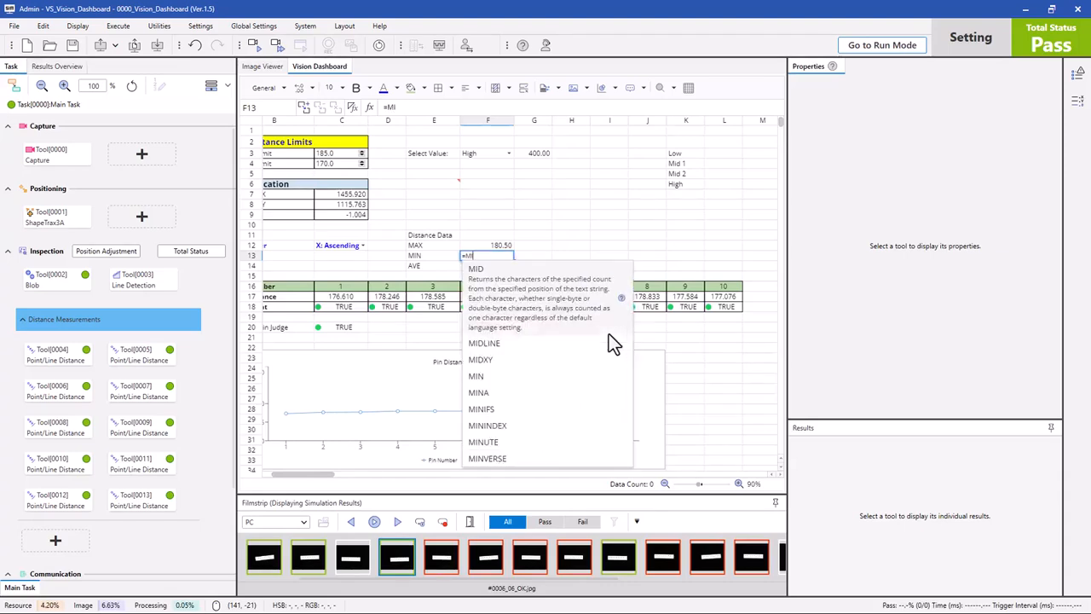
text(N)
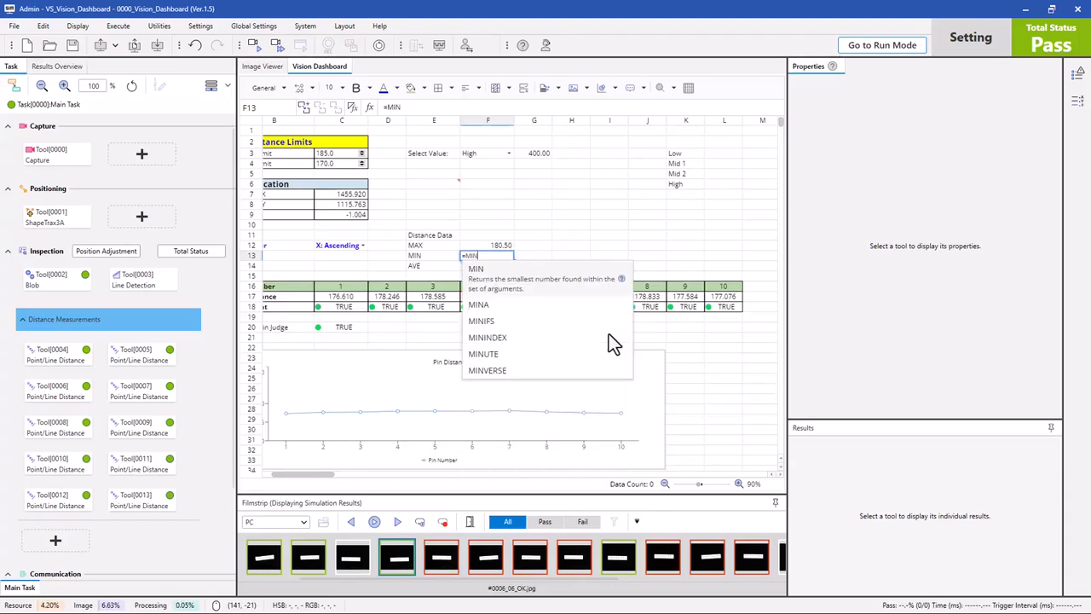
click(502, 273)
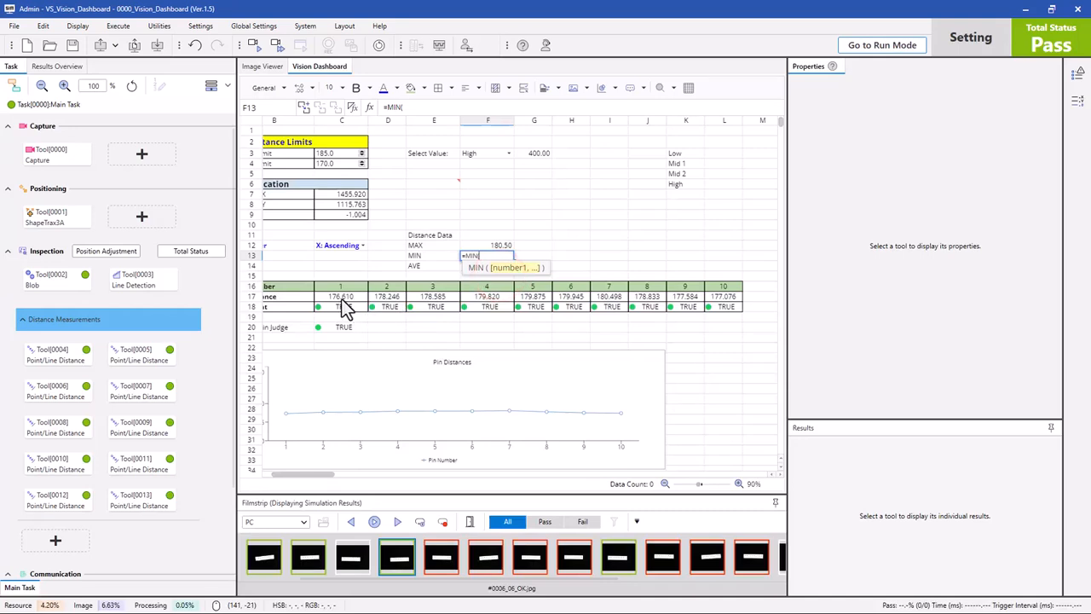
drag(341, 299, 712, 292)
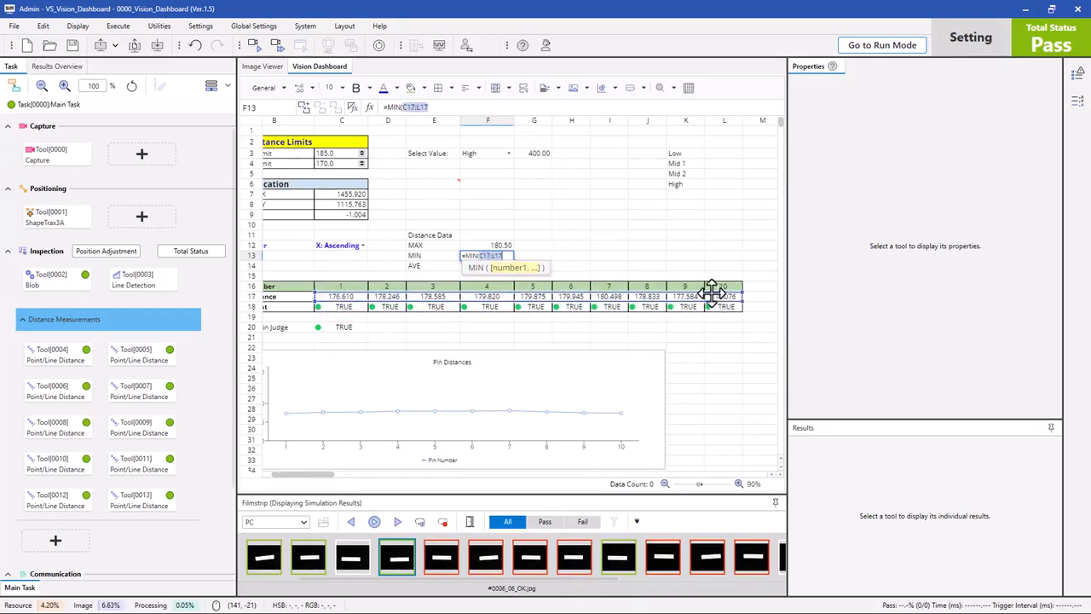
key(Return)
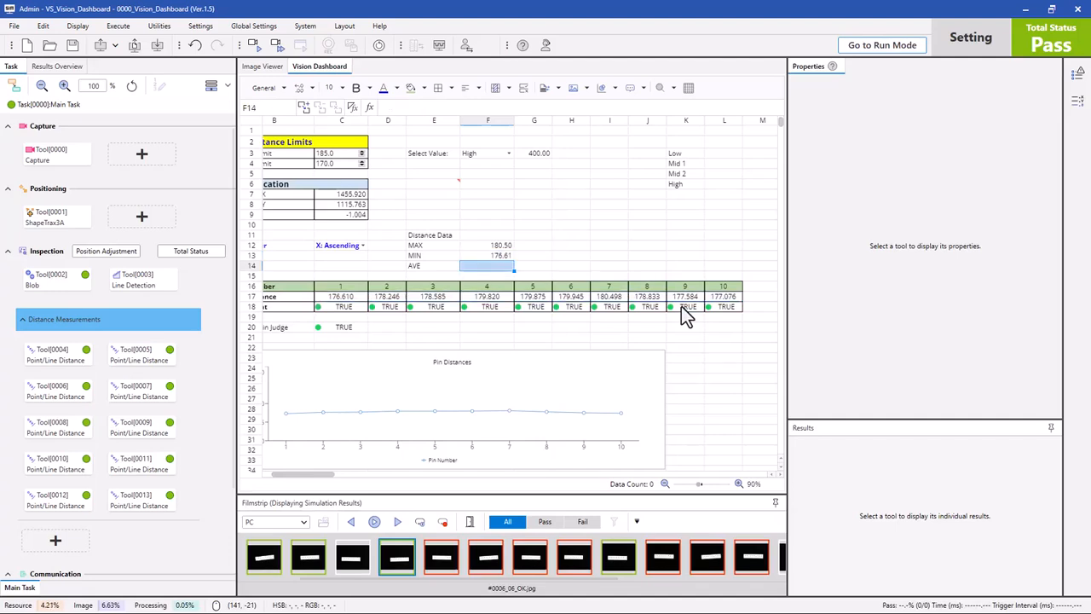
Step: Enter the formula =AVERAGE(C17:L17) in cell F14 to calculate the mean of the ten pin distances
text(=)
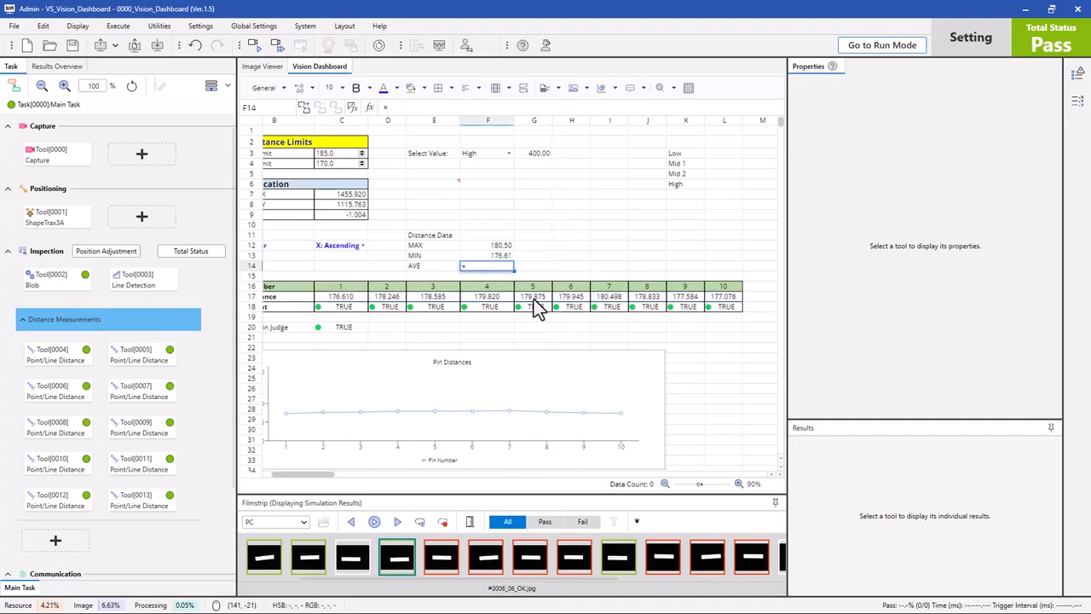
text(AV)
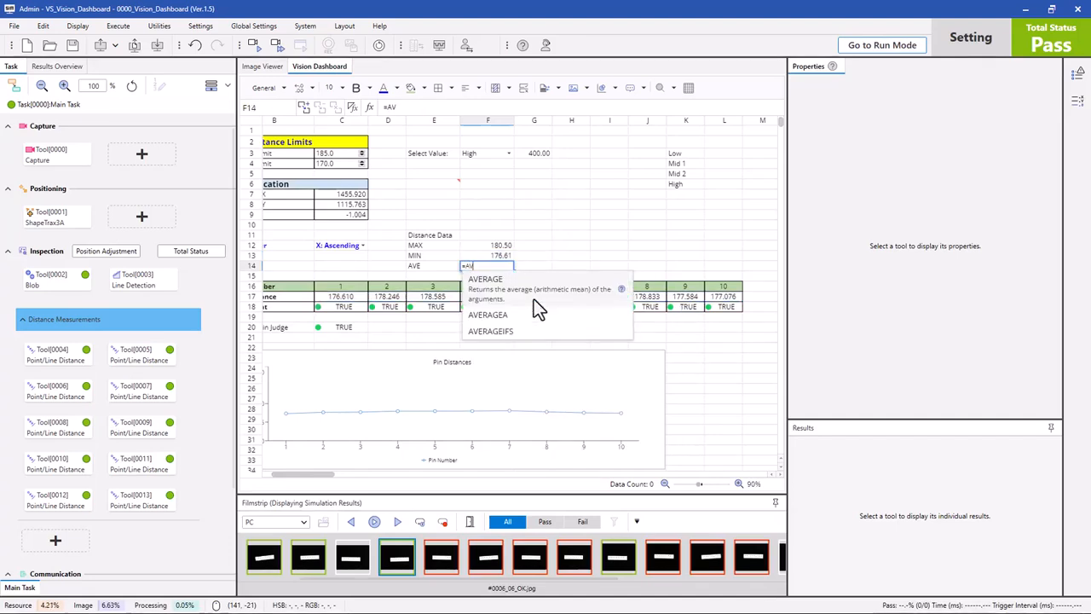
click(484, 281)
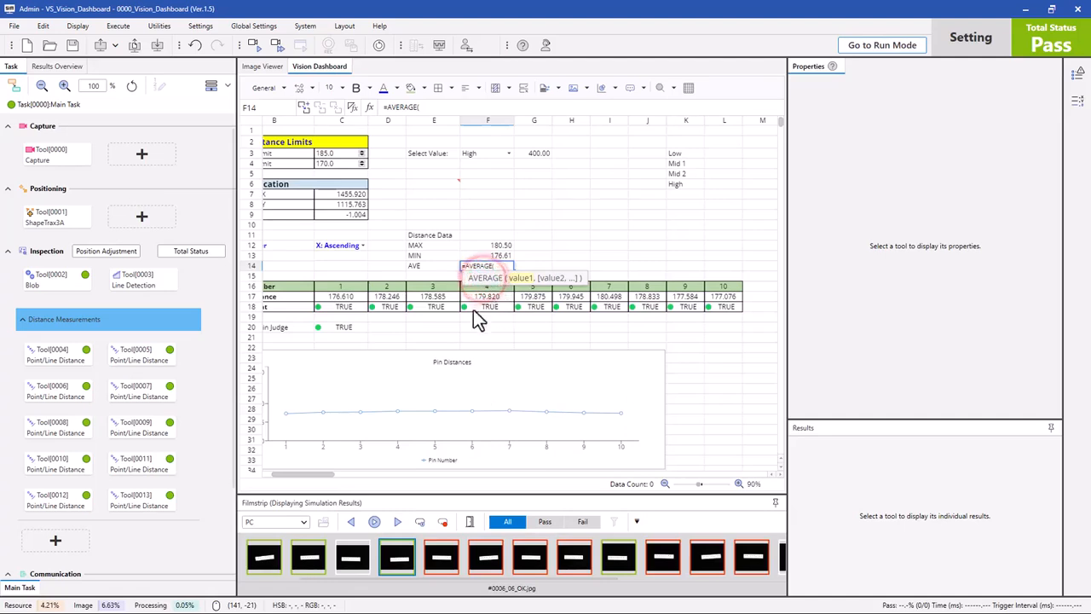
drag(345, 298, 710, 309)
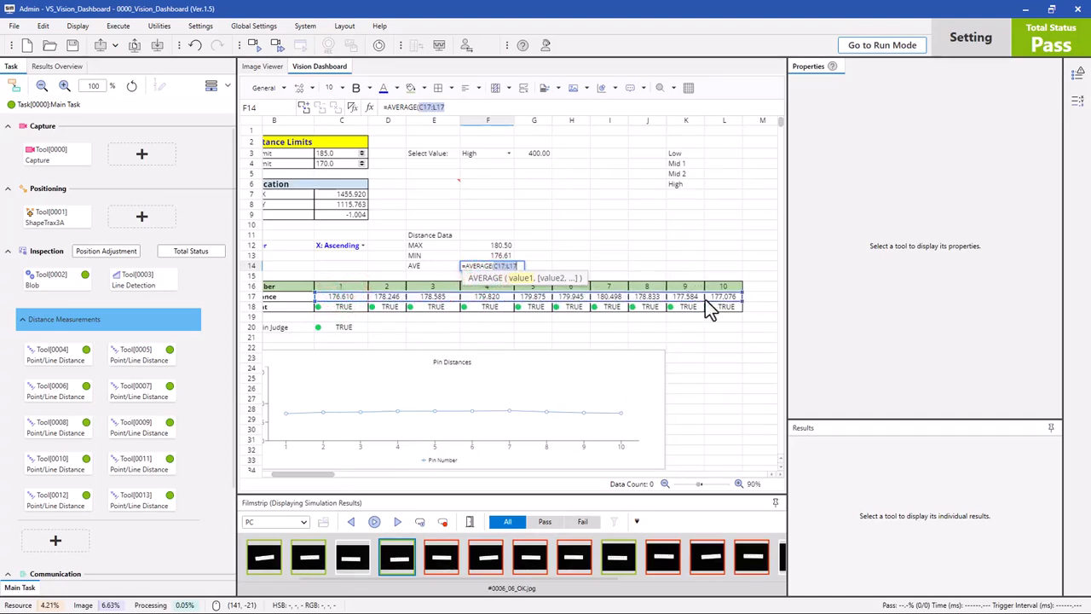
key(Return)
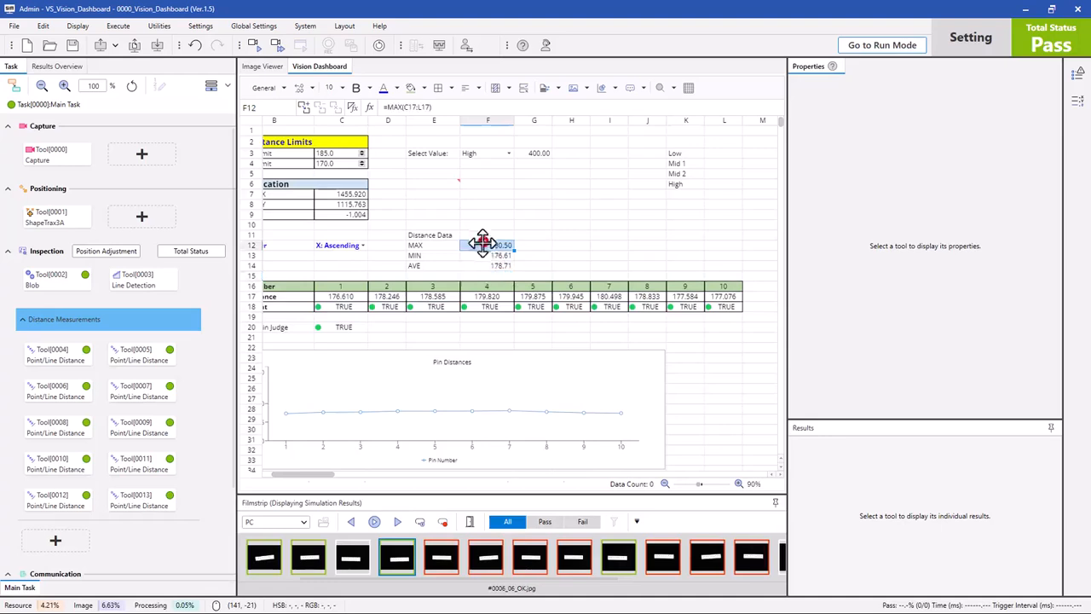
Step: Run the continuous simulation through the filmstrip images to check the MAX, MIN and AVE values, and stop it
click(484, 264)
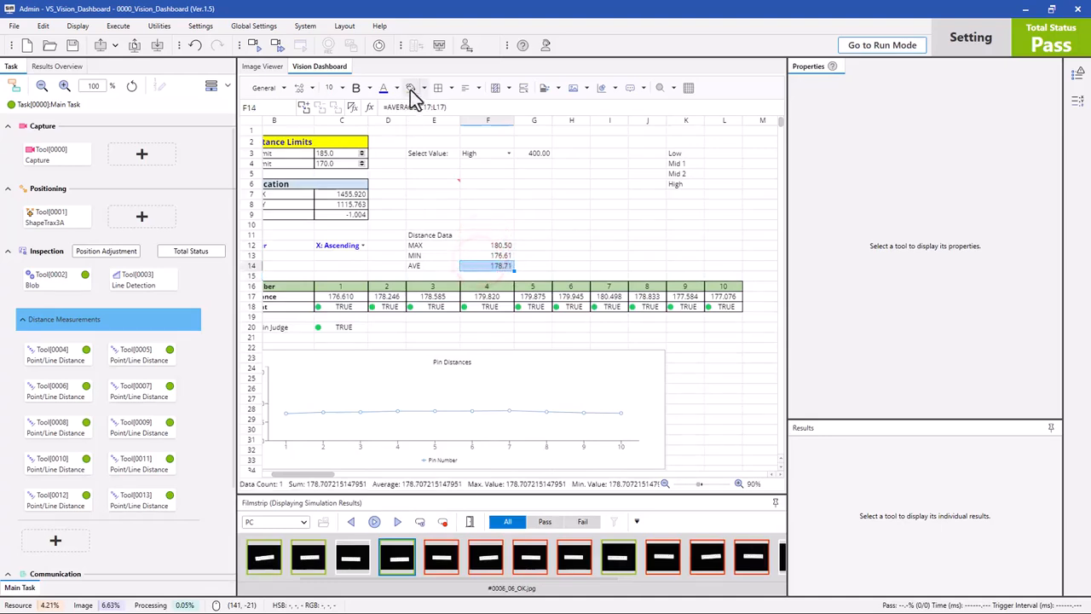
click(418, 520)
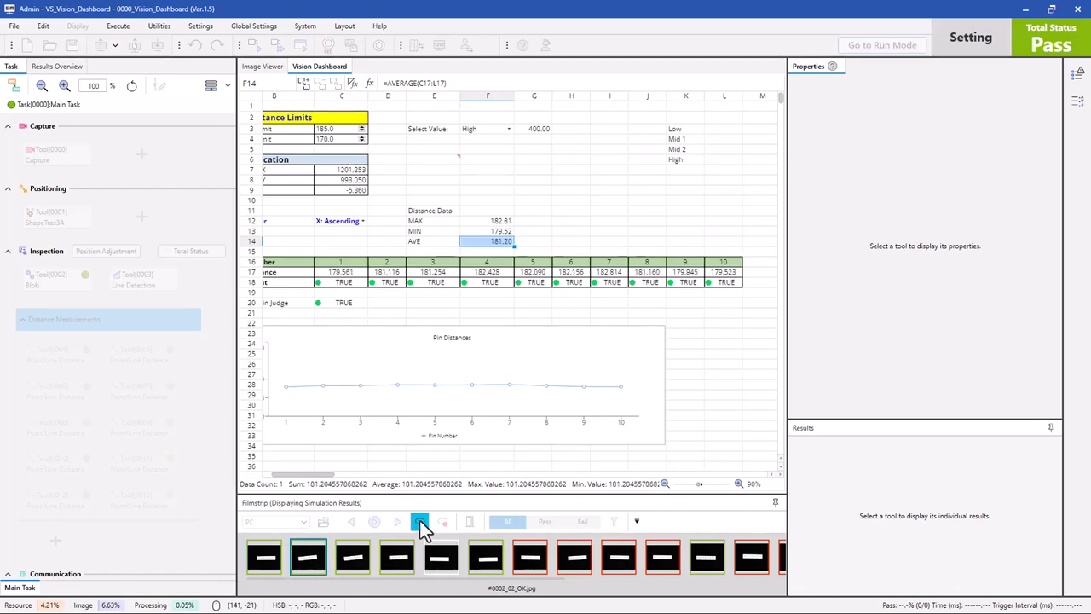
click(421, 521)
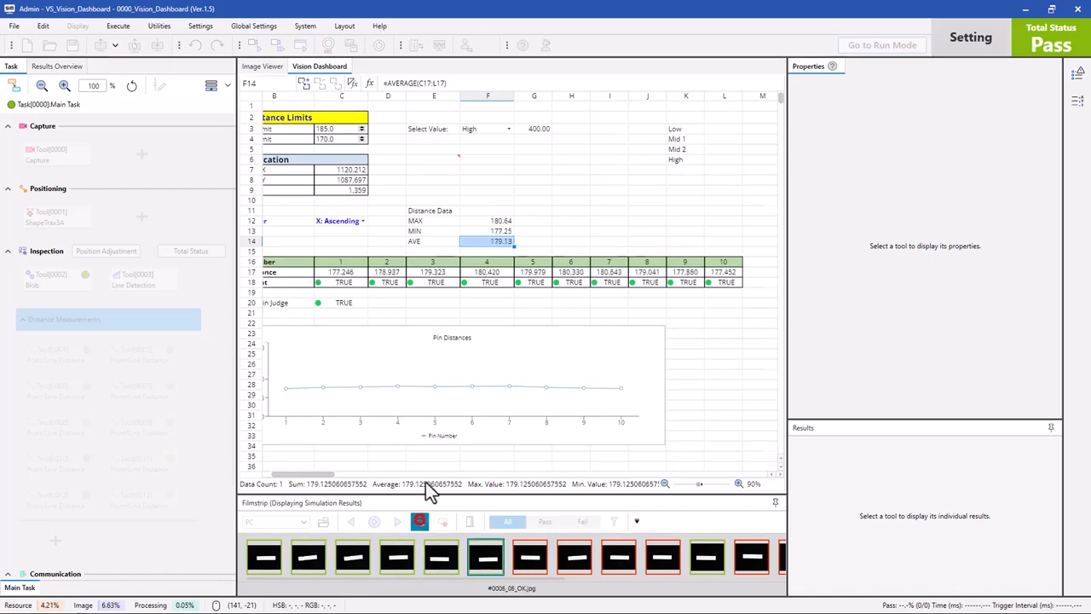
Step: Make the Distance Data heading in cell E11 bold
click(535, 253)
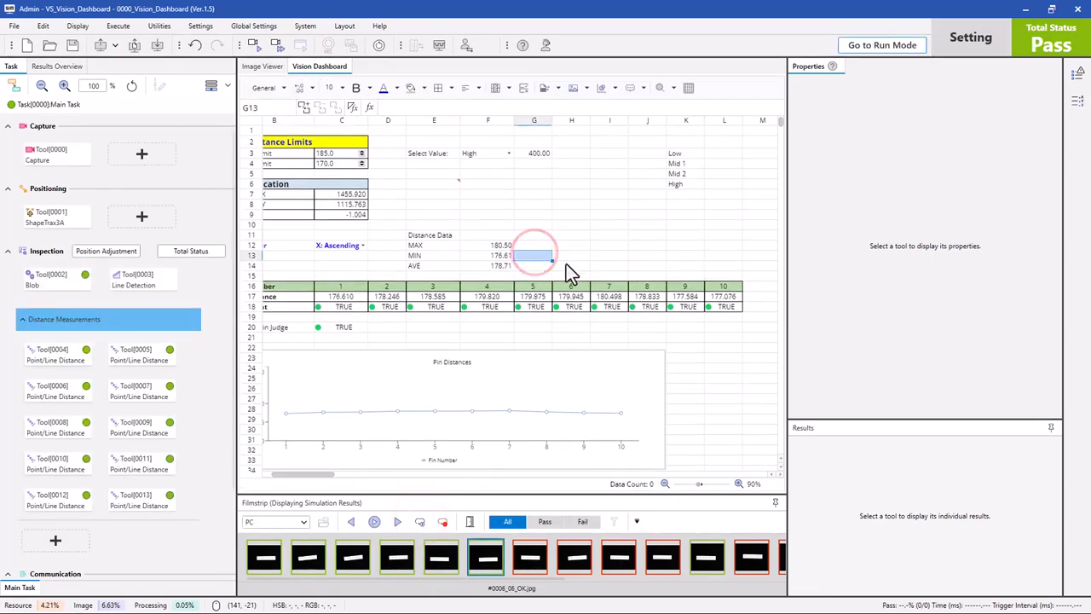
key(Up)
key(Left)
key(Left)
key(Left)
key(Up)
key(Right)
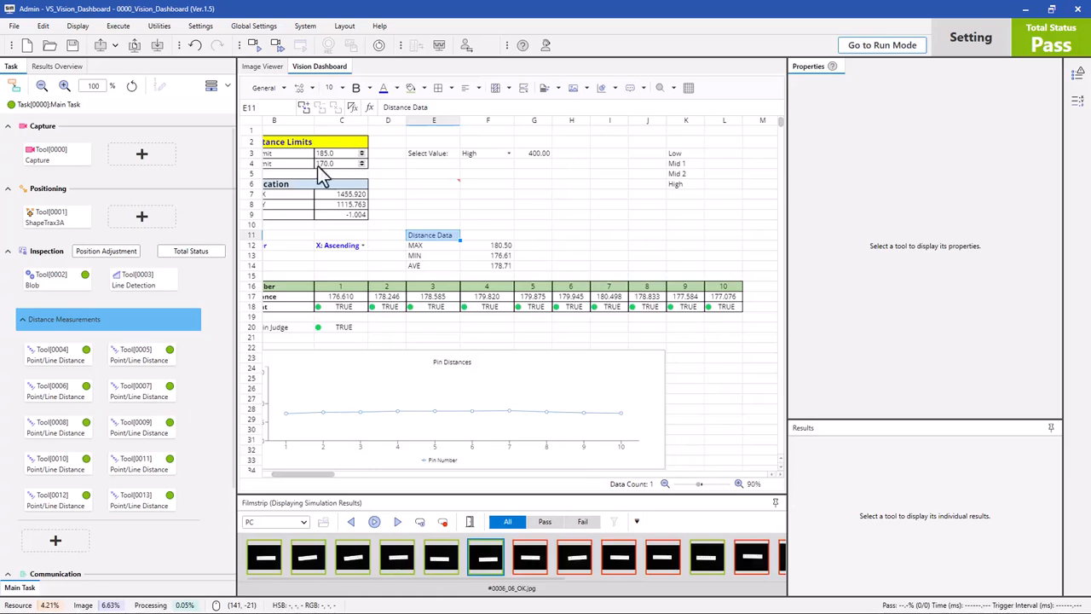
click(358, 88)
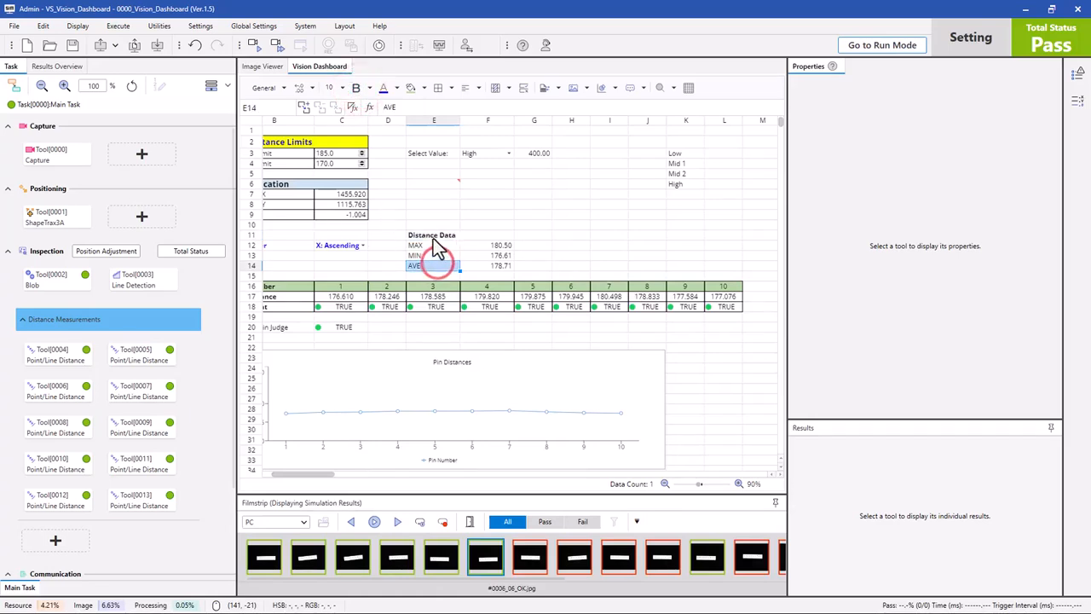
Step: Apply an outside border to the heading cells E11:F11 and all borders to the statistics cells E12:F14
drag(434, 236, 461, 239)
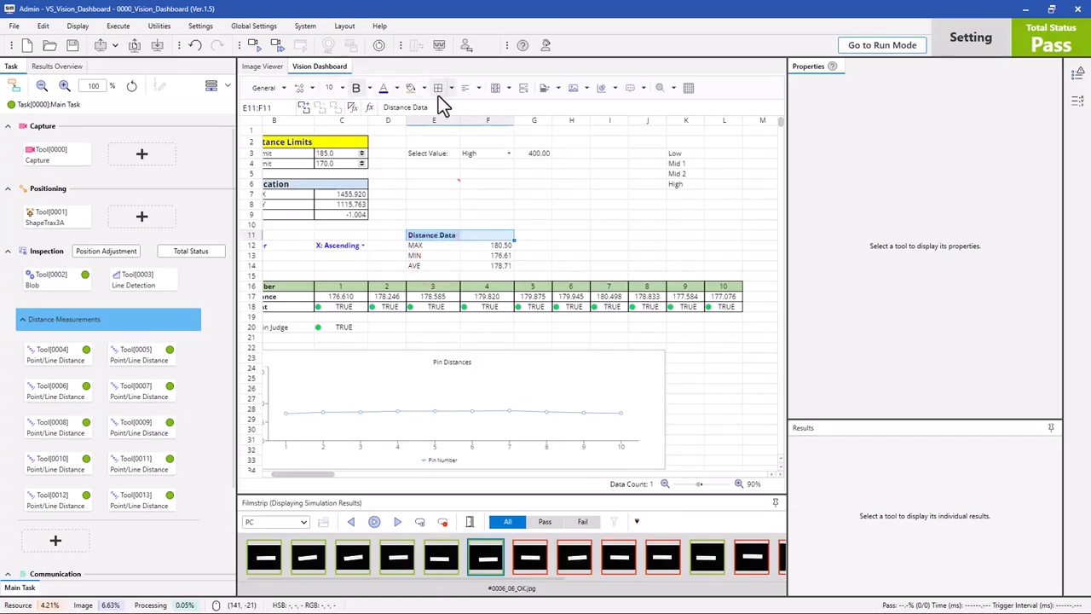
click(451, 89)
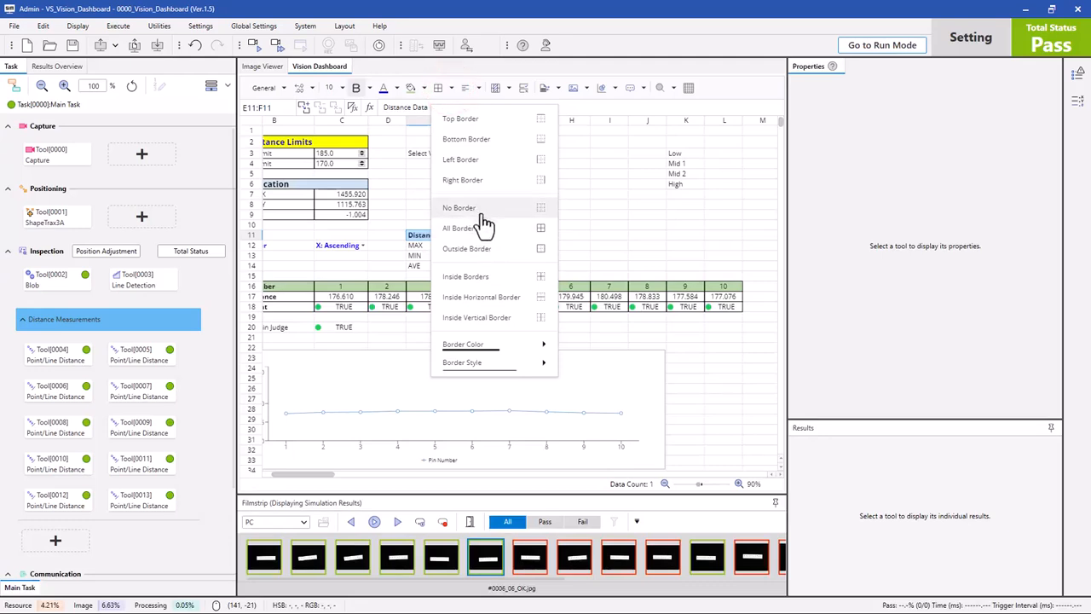
click(487, 247)
drag(423, 246, 468, 268)
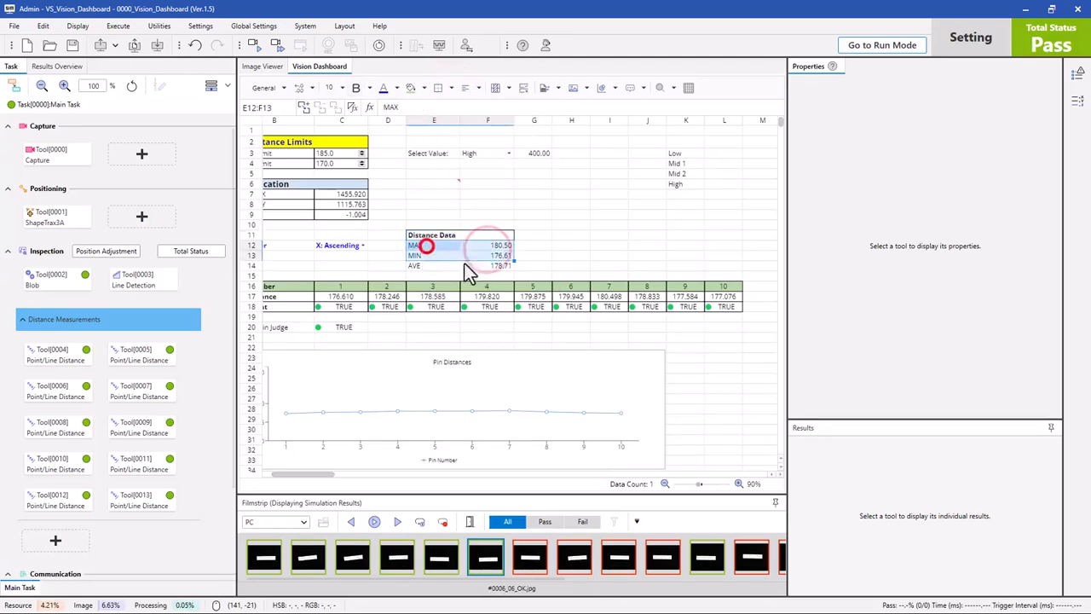
click(451, 88)
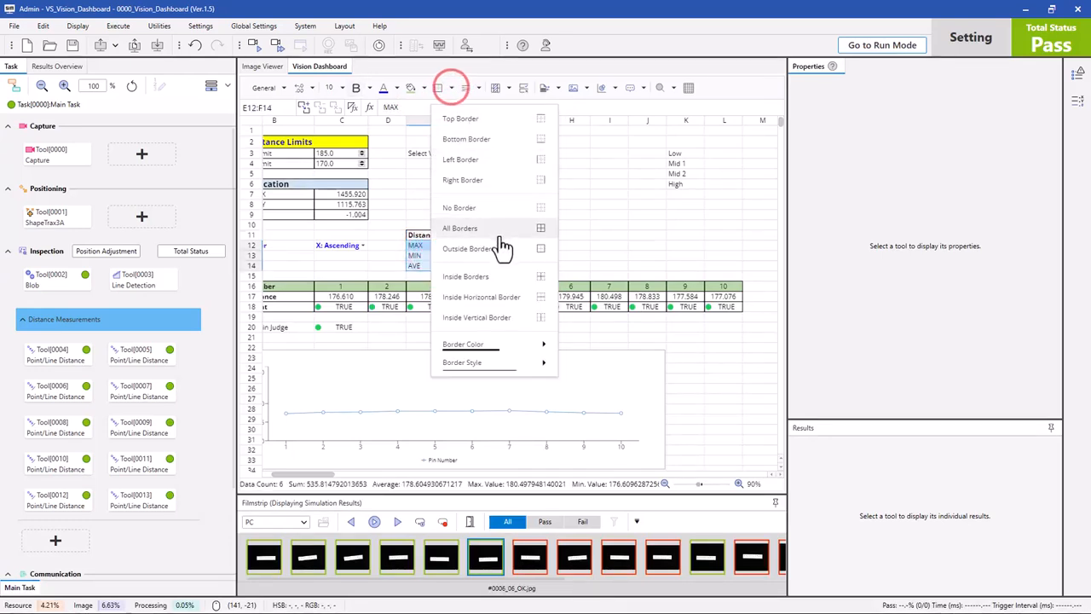
click(496, 229)
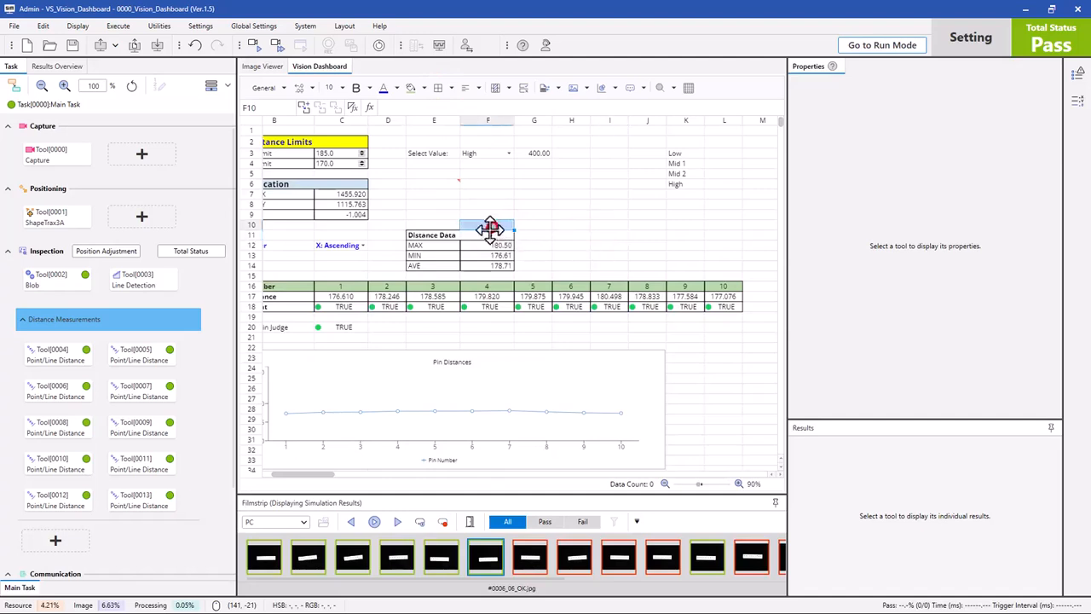
Step: Fill the Distance Data heading cells E11:F11 with purple
click(443, 227)
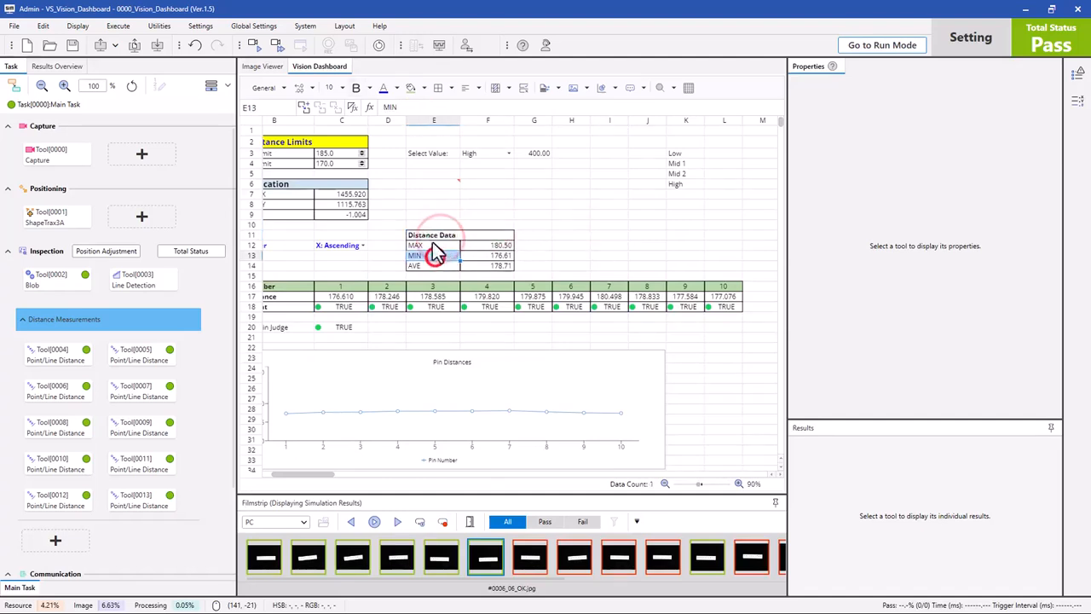
click(436, 234)
drag(447, 238, 465, 235)
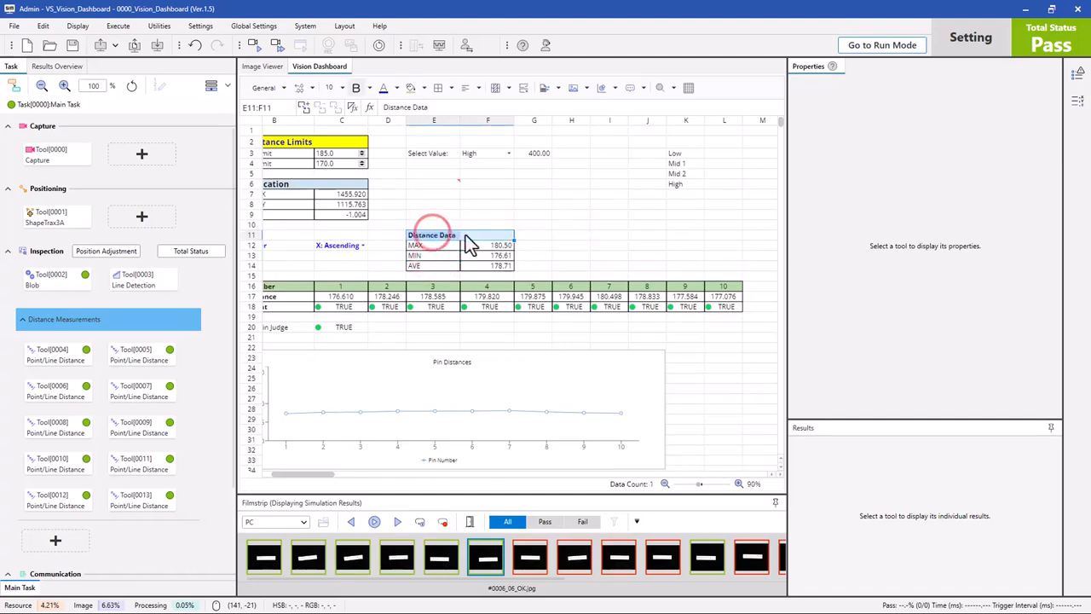
click(424, 89)
click(481, 168)
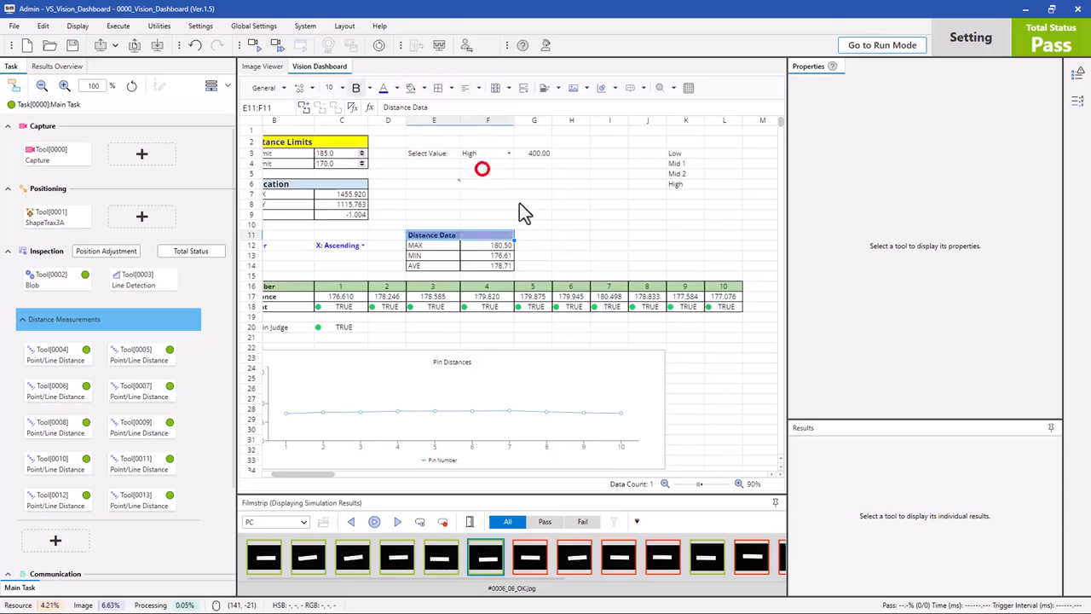
click(554, 223)
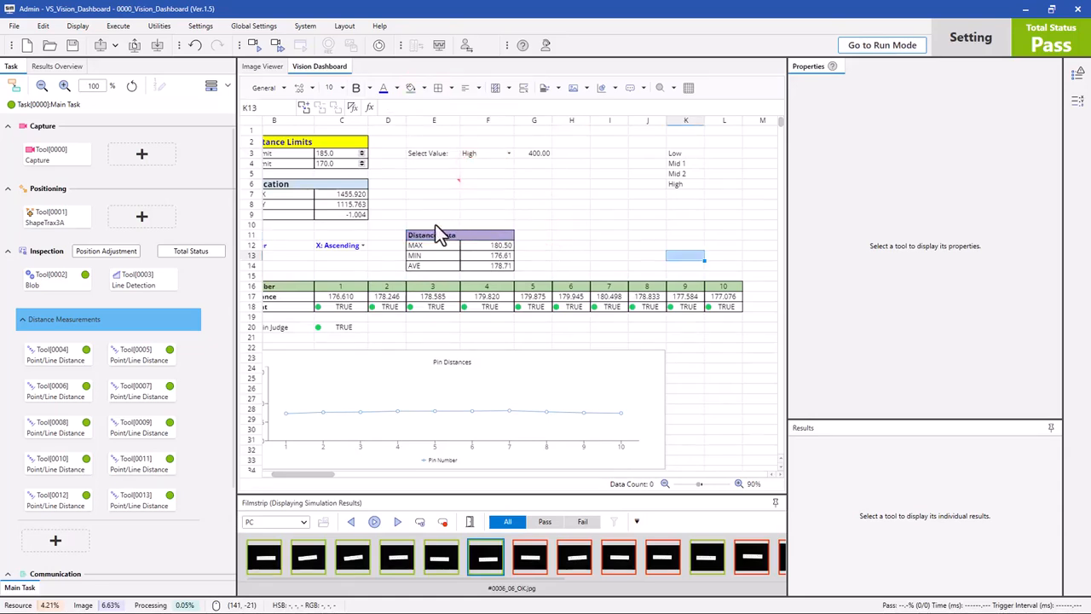
Step: Show the formulas in the dashboard cells to review them, and switch back to displaying values
click(435, 224)
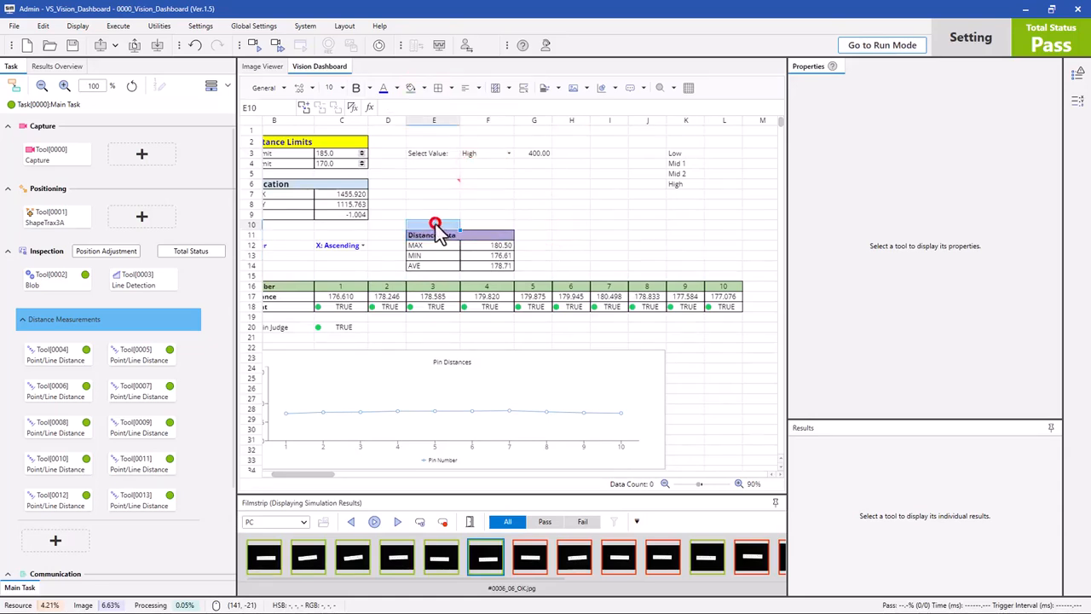
click(353, 107)
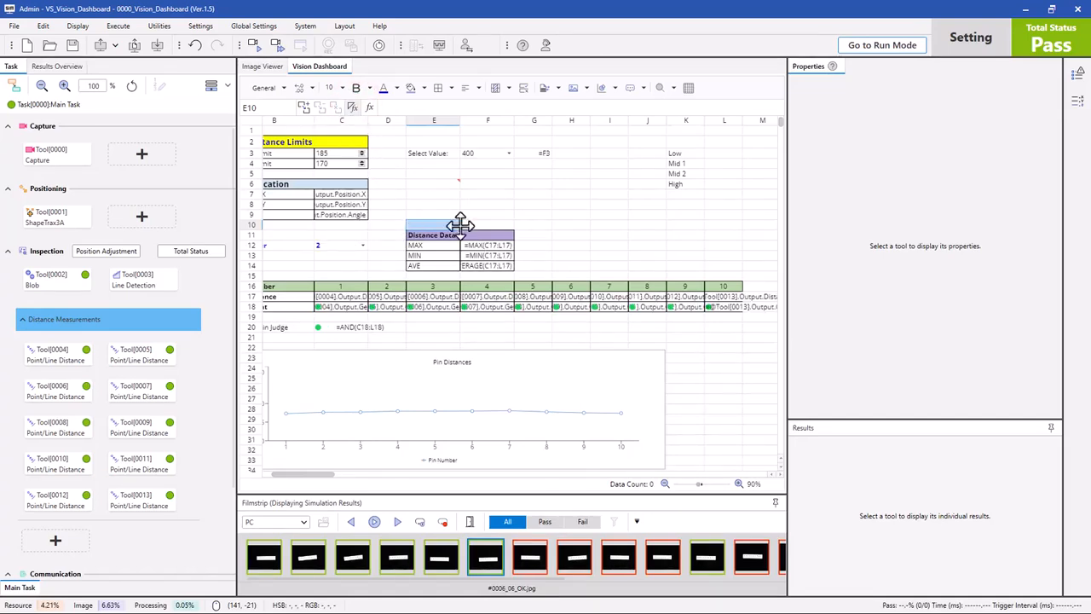
click(353, 107)
Step: Examine the available functions and categories in the Insert Function dialog, and close it without inserting one
click(370, 108)
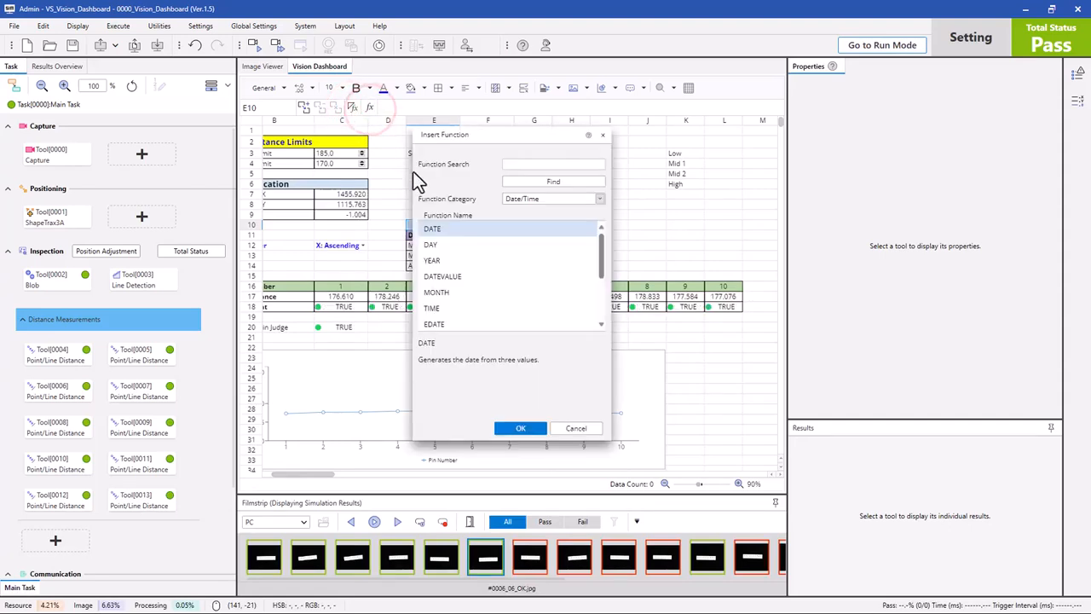
click(546, 199)
click(549, 212)
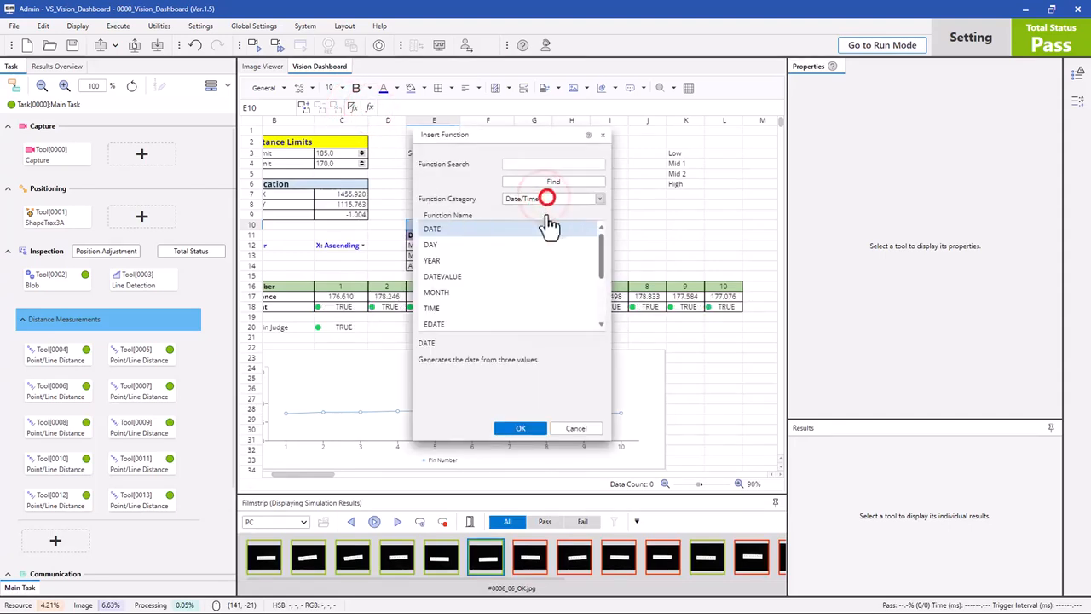
click(574, 428)
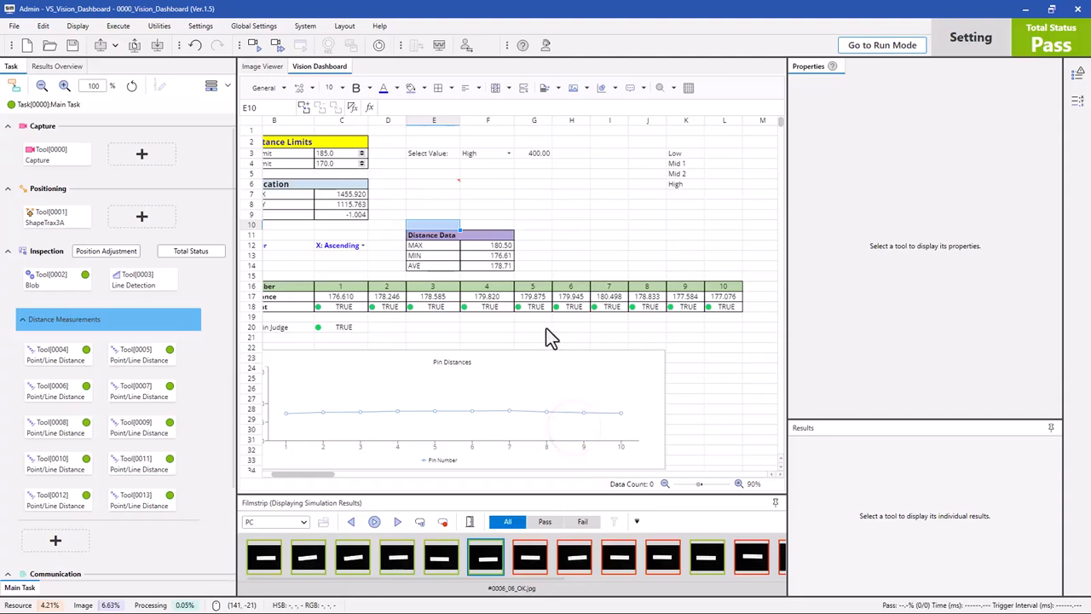
Step: Insert the image Keyence.png from the VS_Training_Images folder at cell H8
click(559, 247)
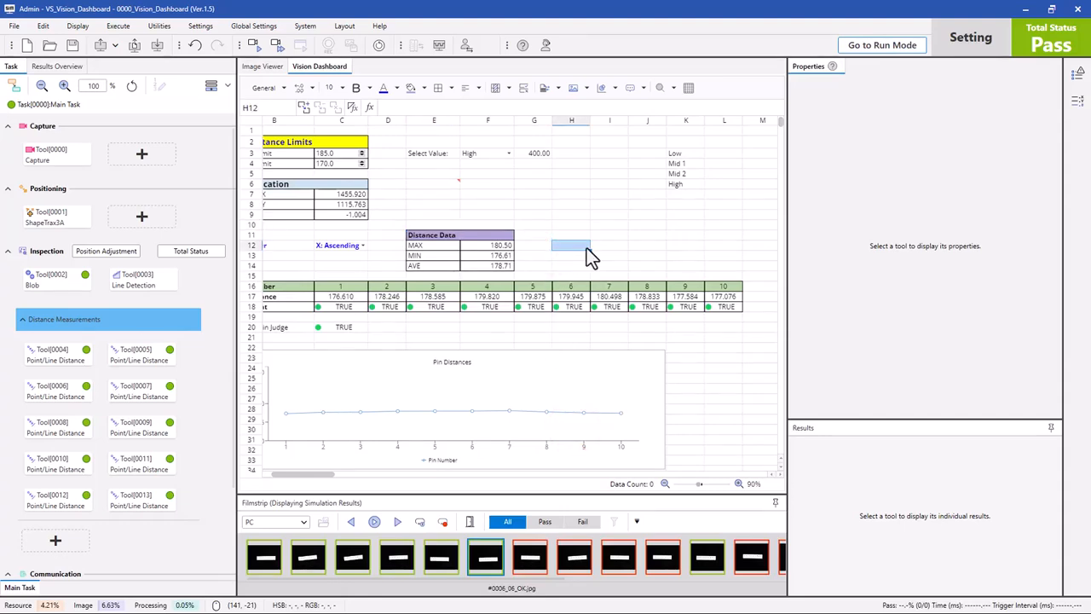
click(568, 209)
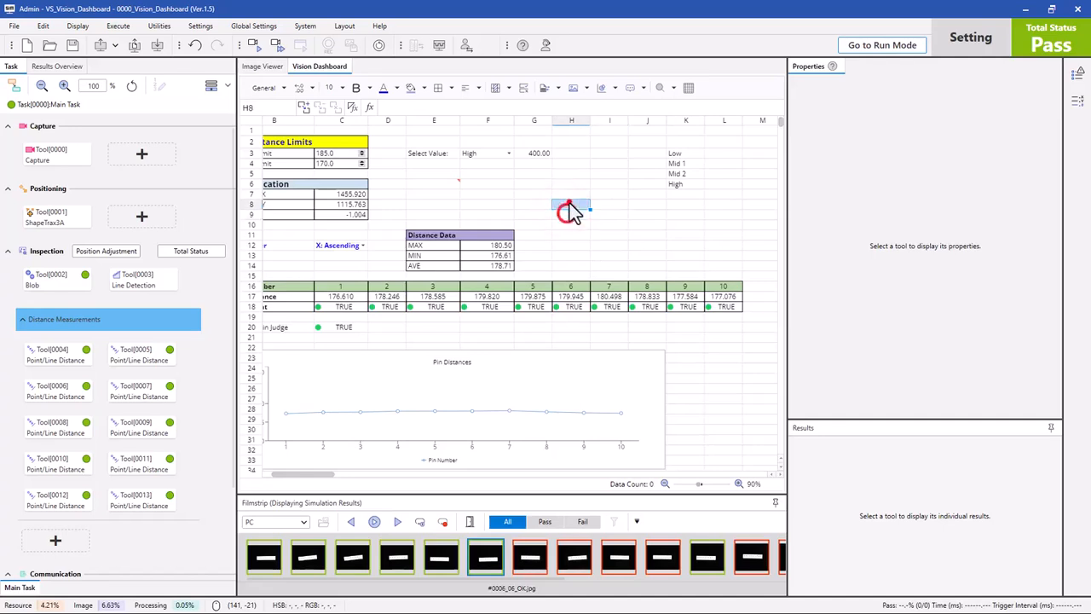
click(587, 87)
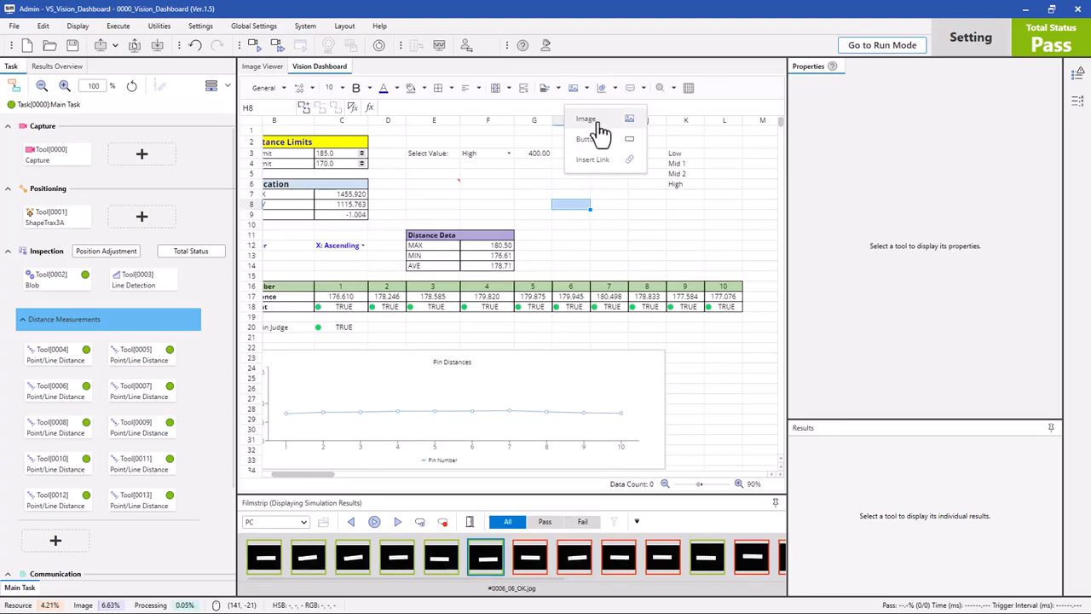
click(597, 118)
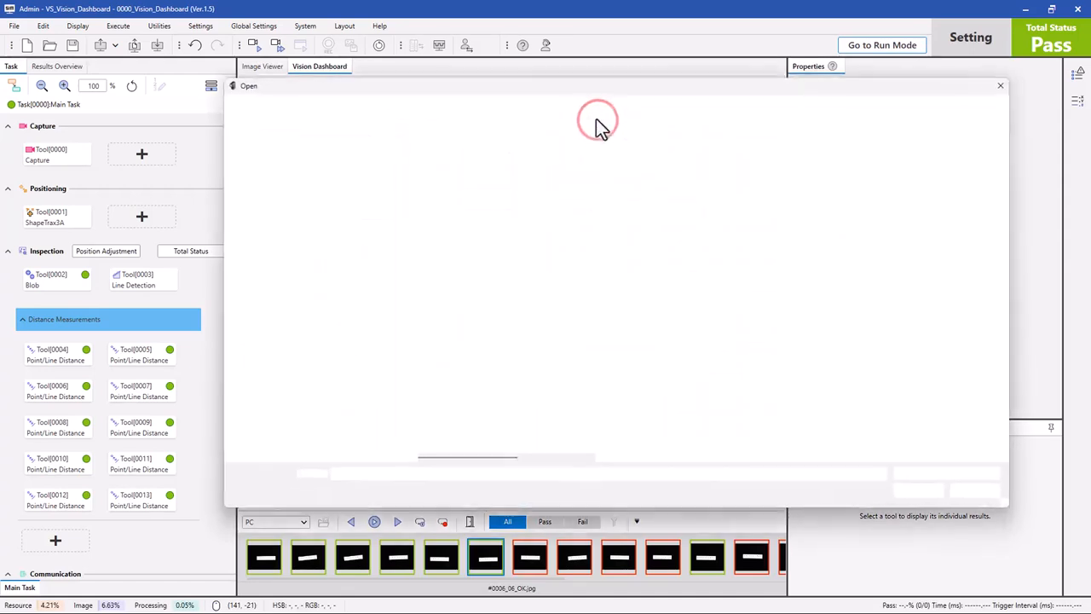
click(447, 345)
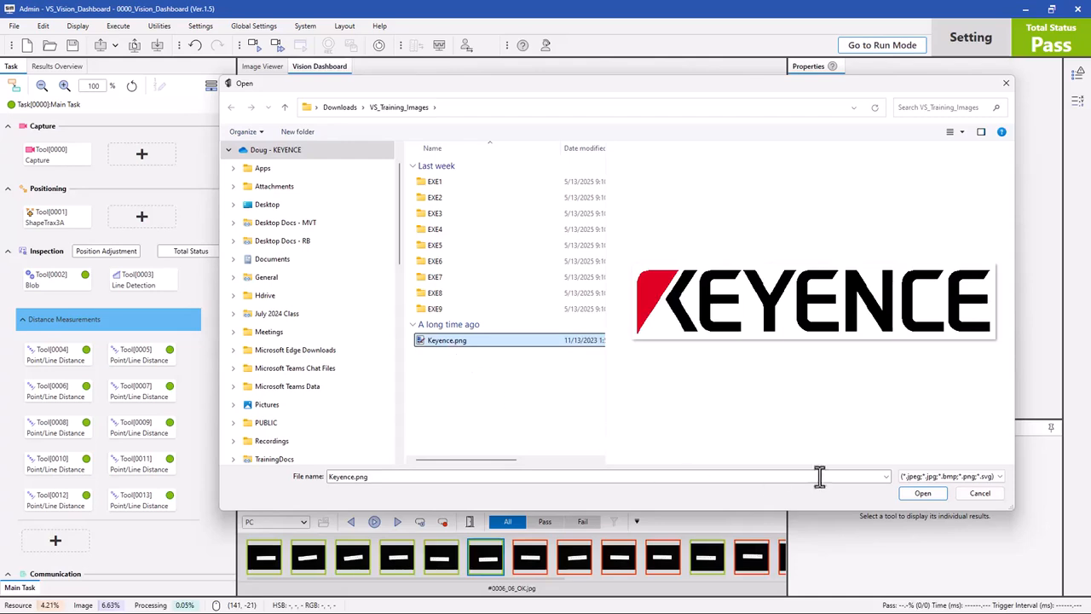
click(997, 476)
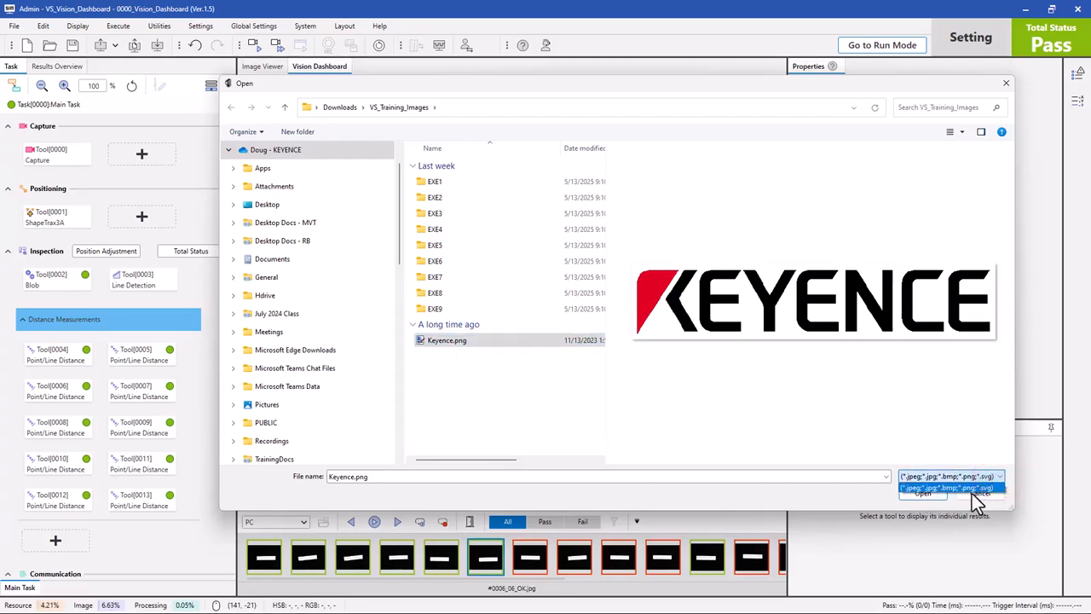
click(925, 491)
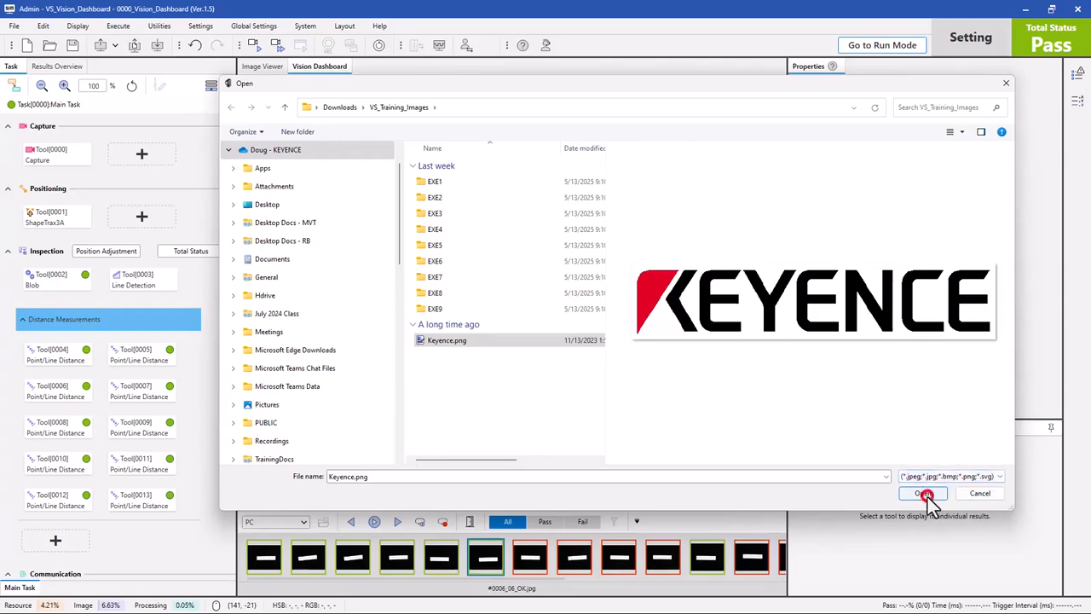
click(926, 495)
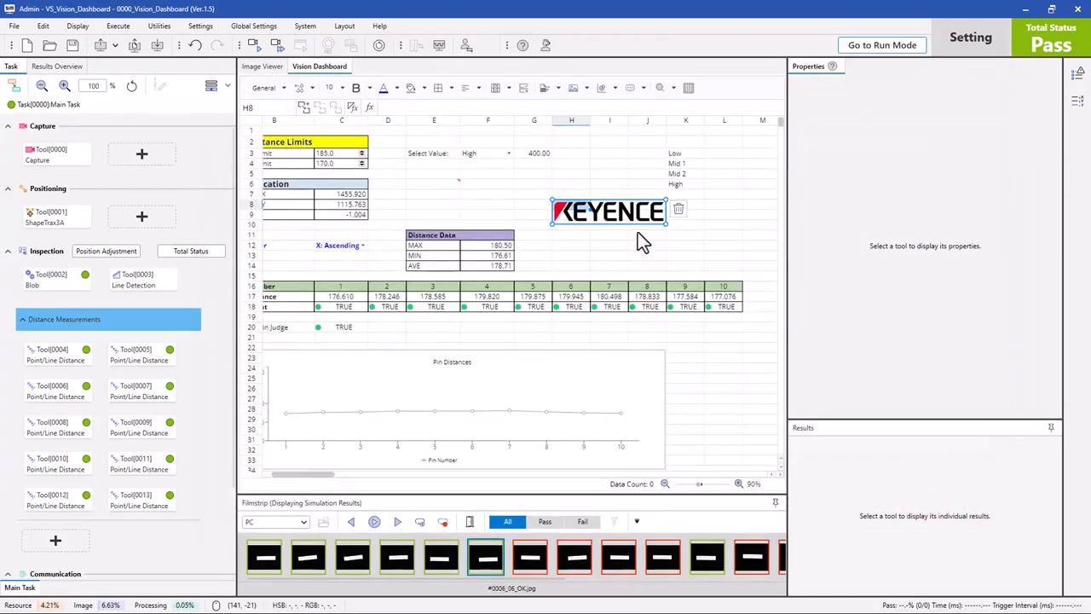
Step: Move the KEYENCE logo to the space between the judgment row and the right end of the Pin Distances chart
drag(630, 215, 646, 392)
drag(645, 374, 639, 334)
click(750, 388)
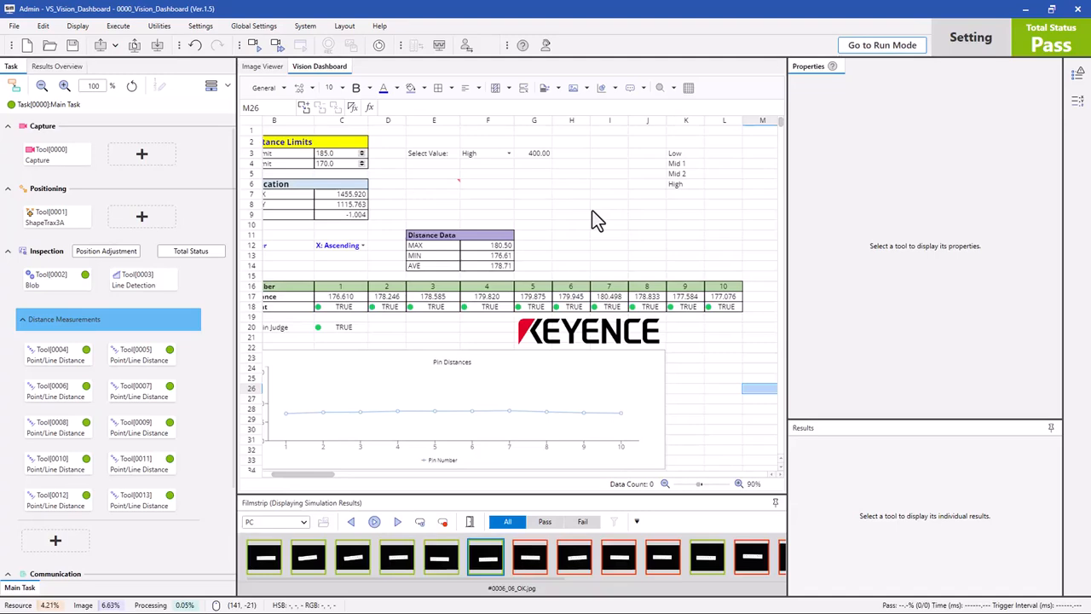
drag(303, 474, 262, 471)
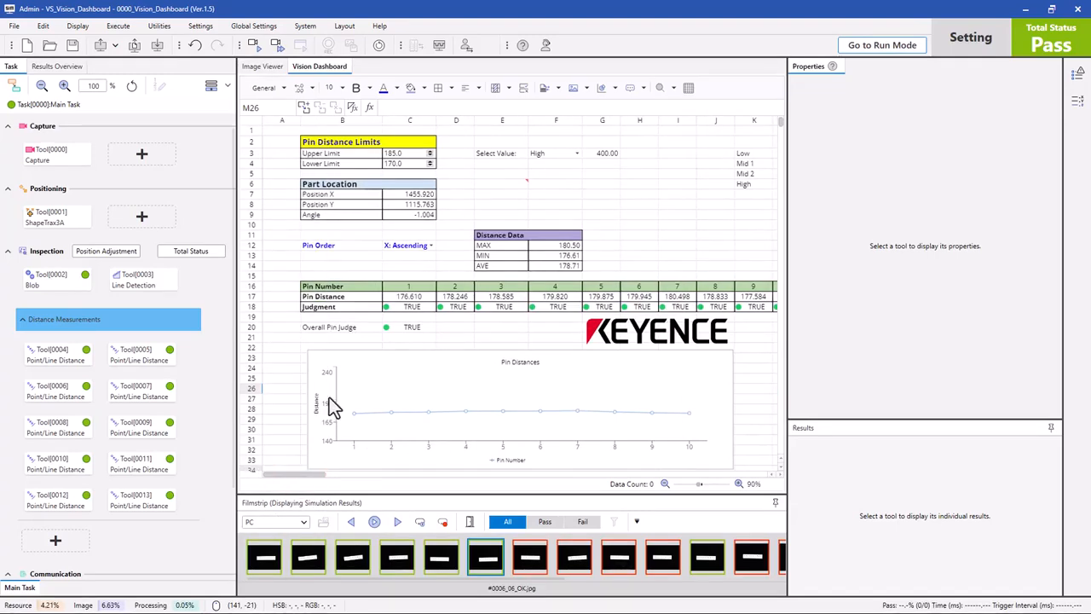
Step: Begin inserting a button in cell B37 below the Pin Distances chart, with Edit Region as its operation
click(647, 206)
scroll(648, 204, down, 3)
scroll(648, 205, up, 3)
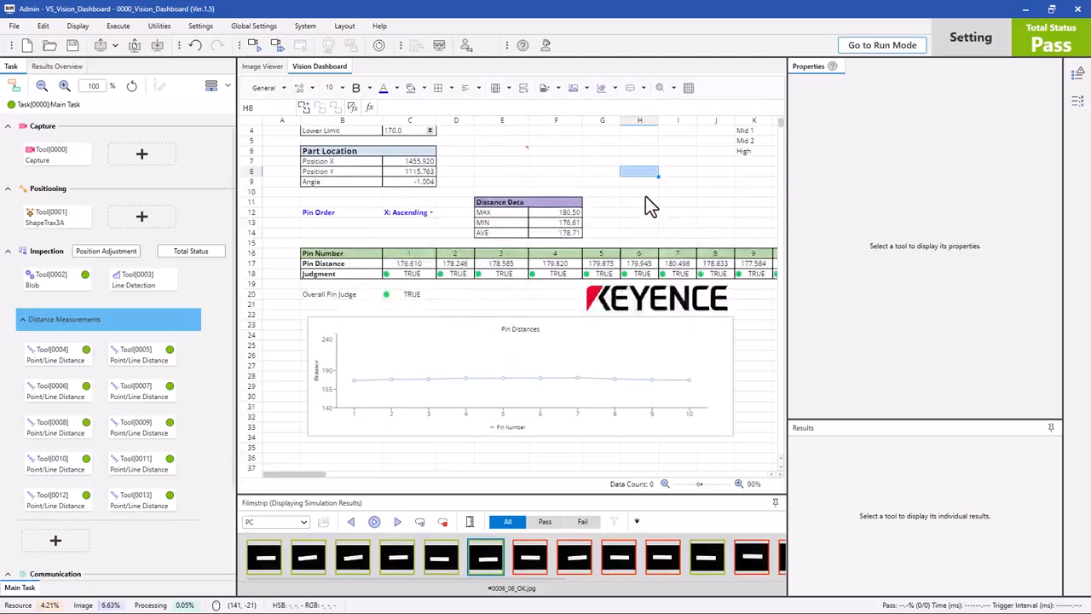
scroll(647, 205, down, 3)
scroll(647, 201, down, 2)
click(345, 346)
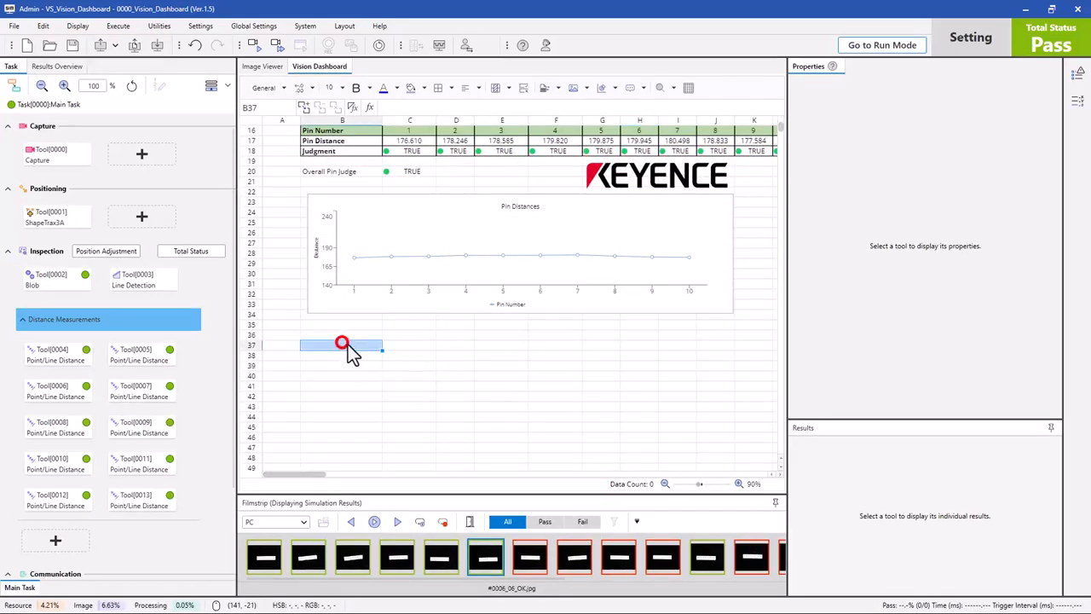
click(402, 350)
click(346, 346)
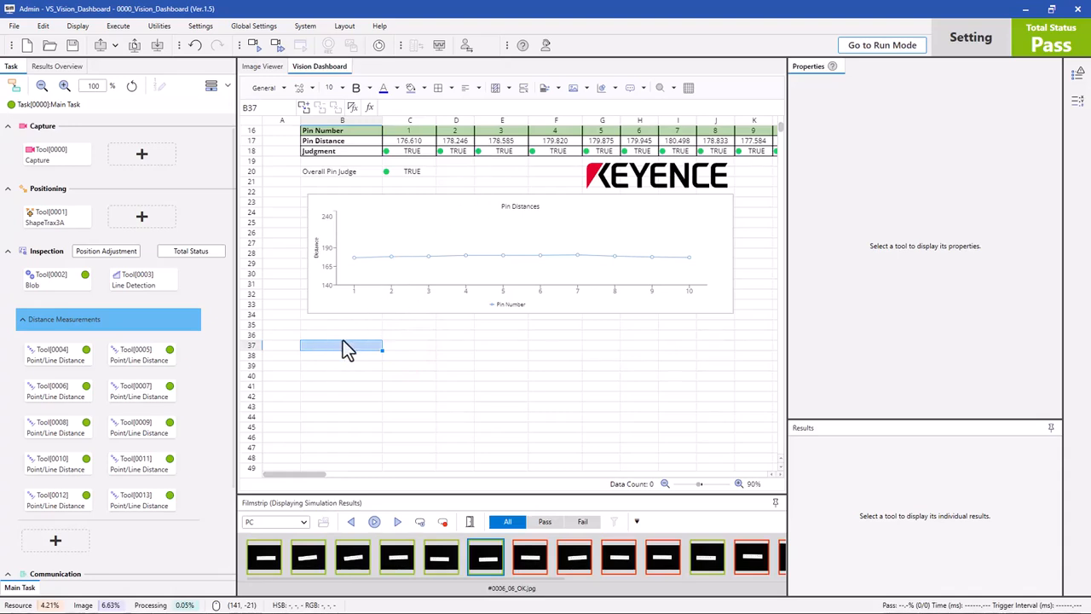
click(586, 88)
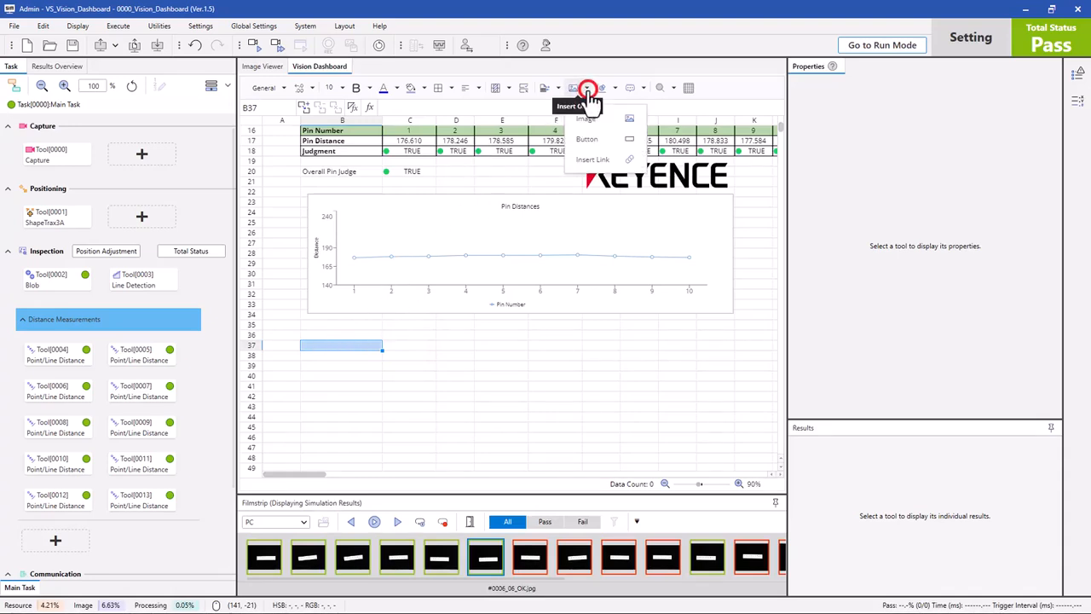
click(600, 141)
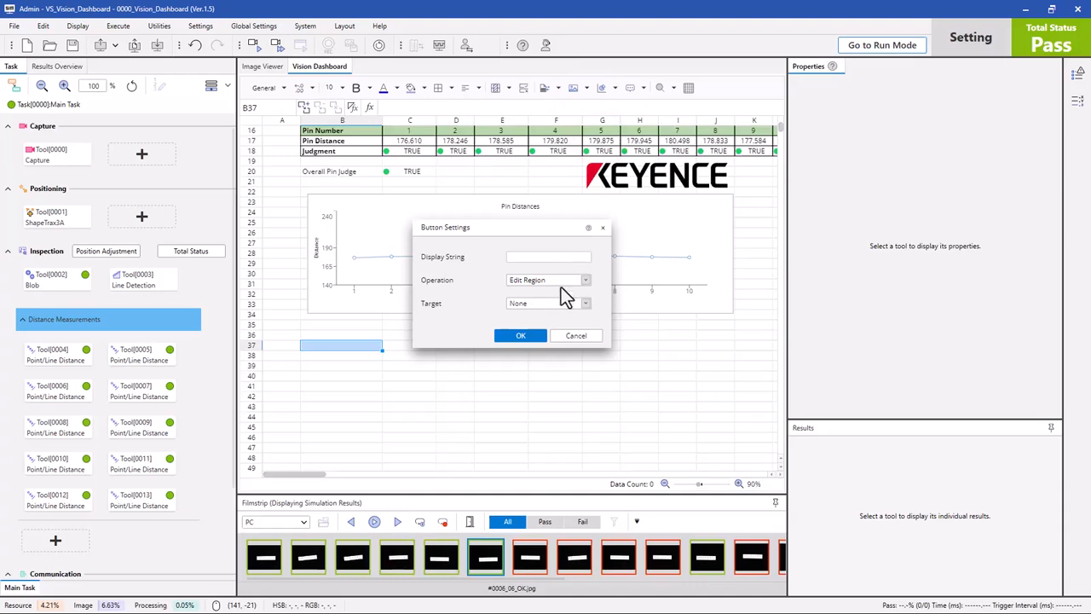
click(586, 281)
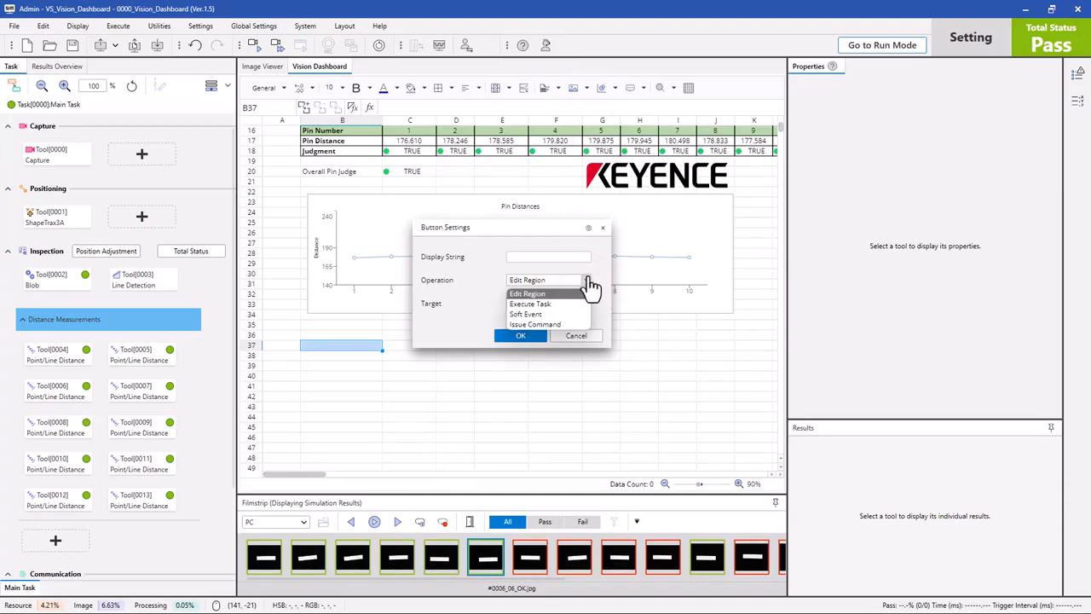
click(537, 294)
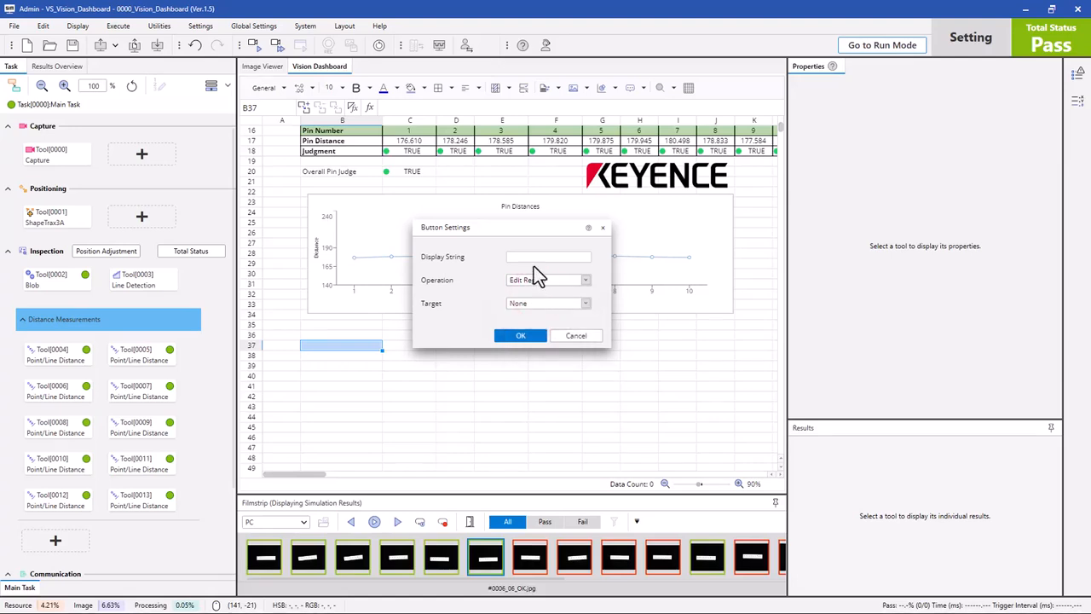
Step: Label the button Adjust Blob Region, target Tool[0002]:Blob, and confirm its settings
click(532, 256)
text(Adjust Blob Region)
click(584, 305)
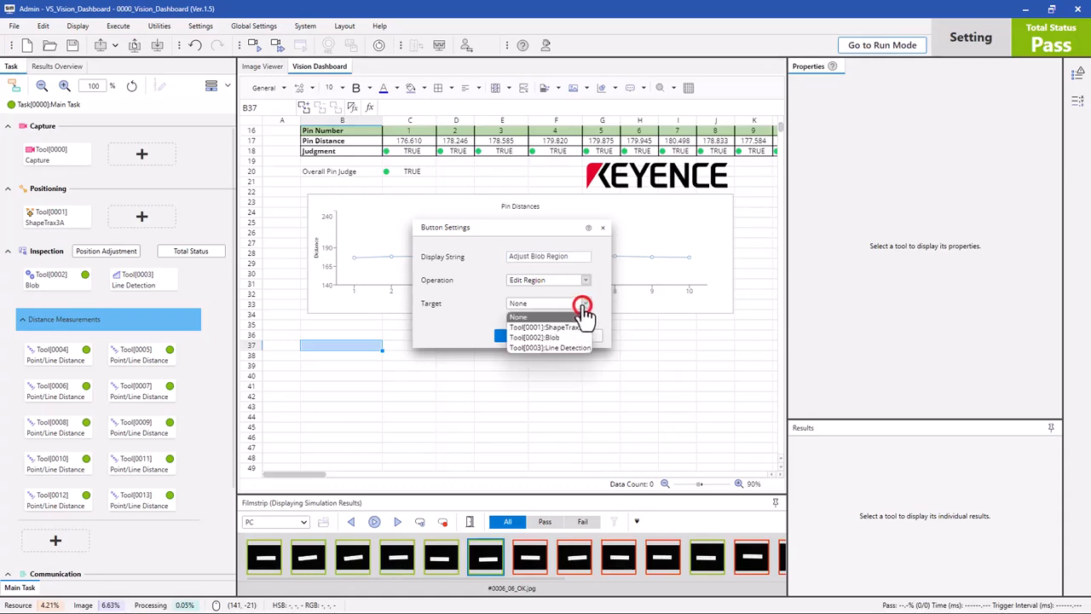
click(556, 337)
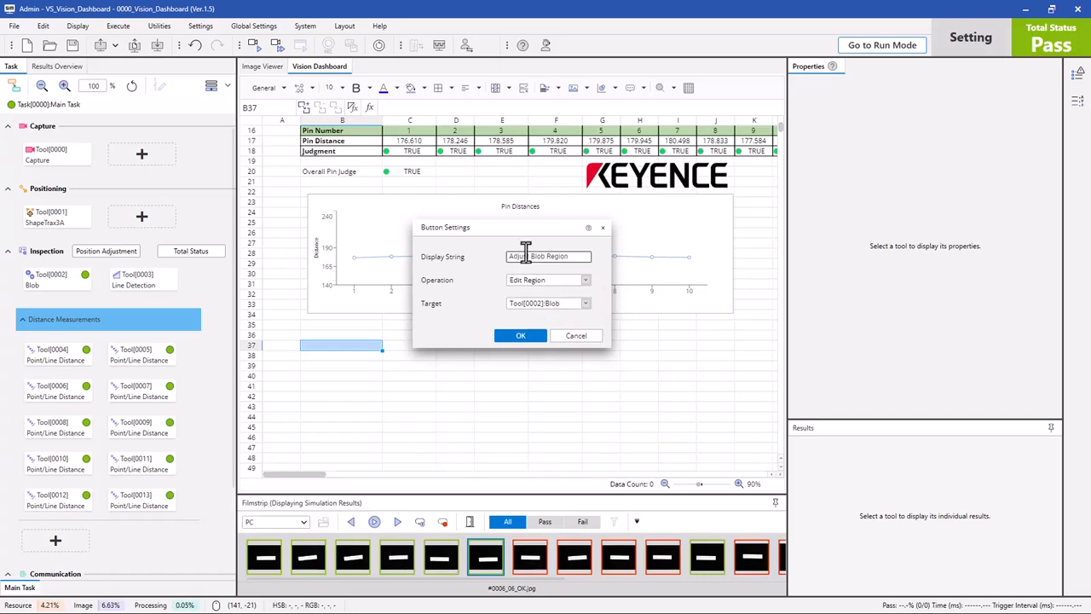
click(519, 336)
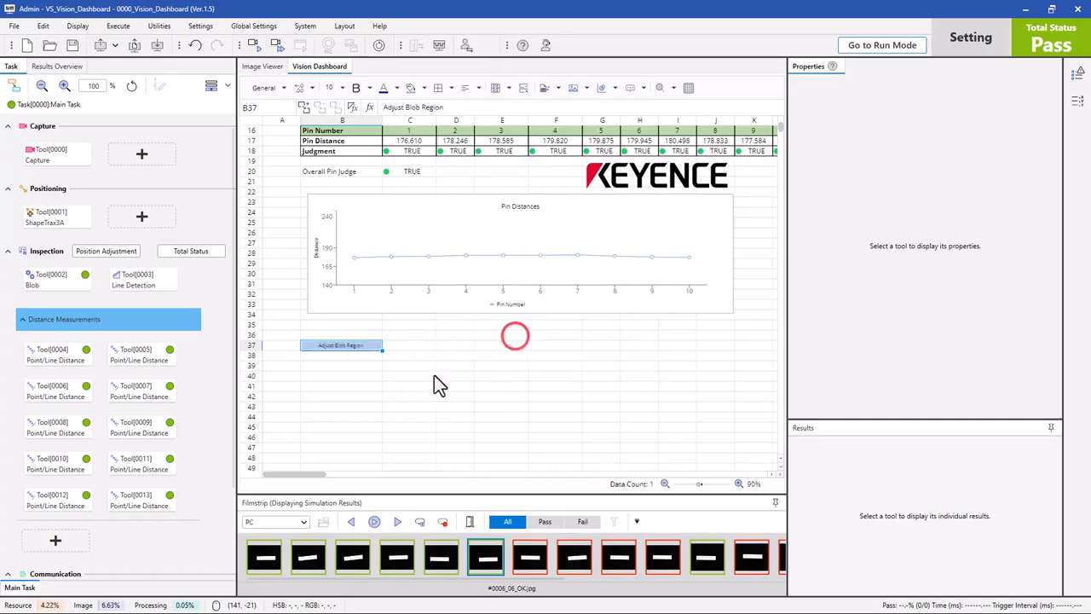
Step: Open the blob region editor with the Adjust Blob Region button, nudge the region's upper-left corner slightly, and close the editor
click(366, 397)
click(356, 346)
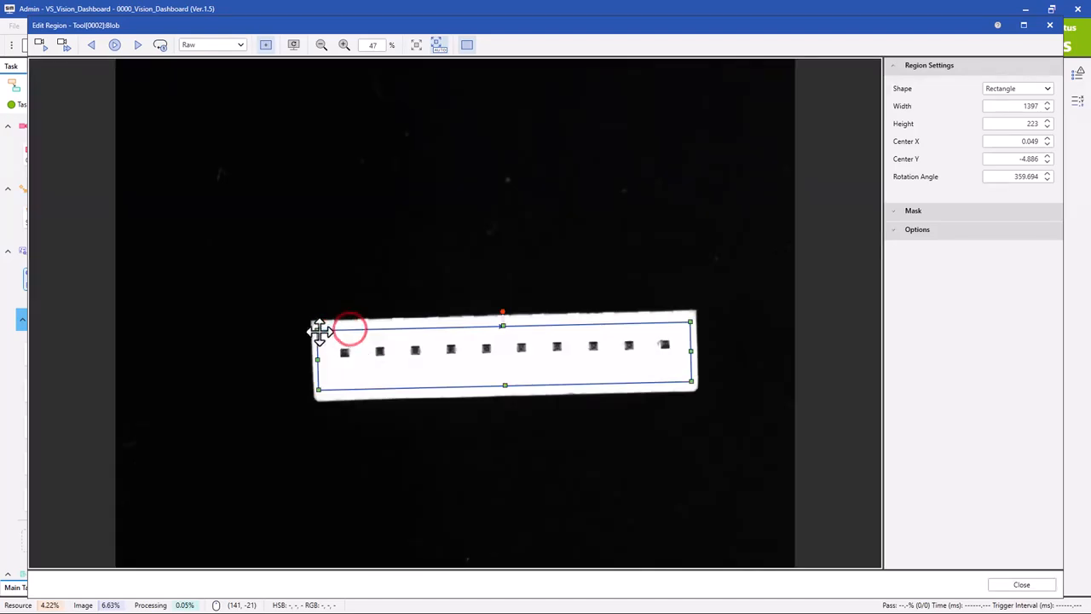
drag(317, 330, 320, 329)
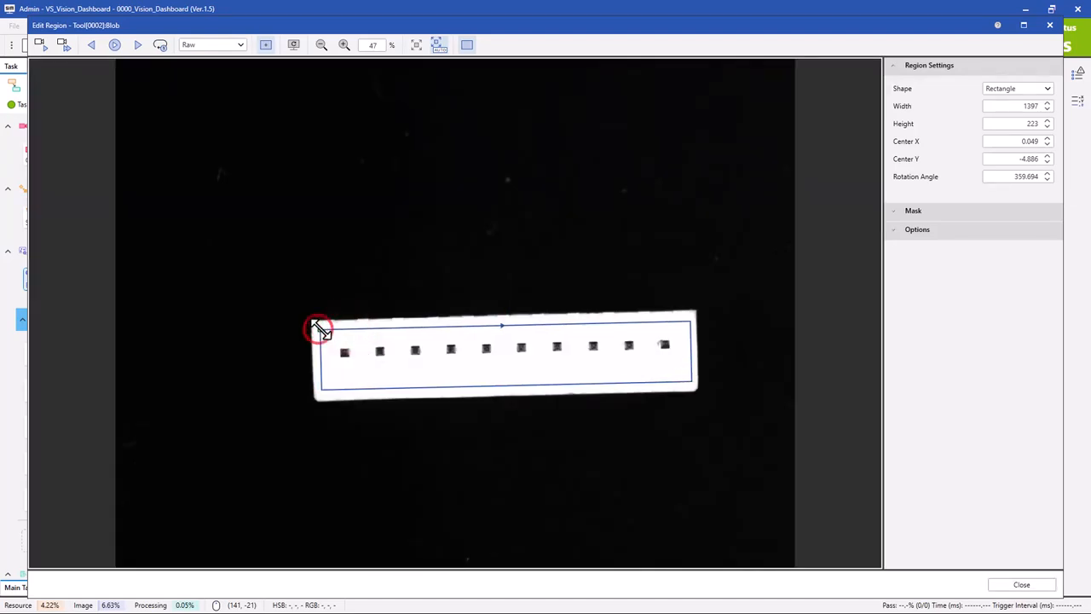
click(1021, 585)
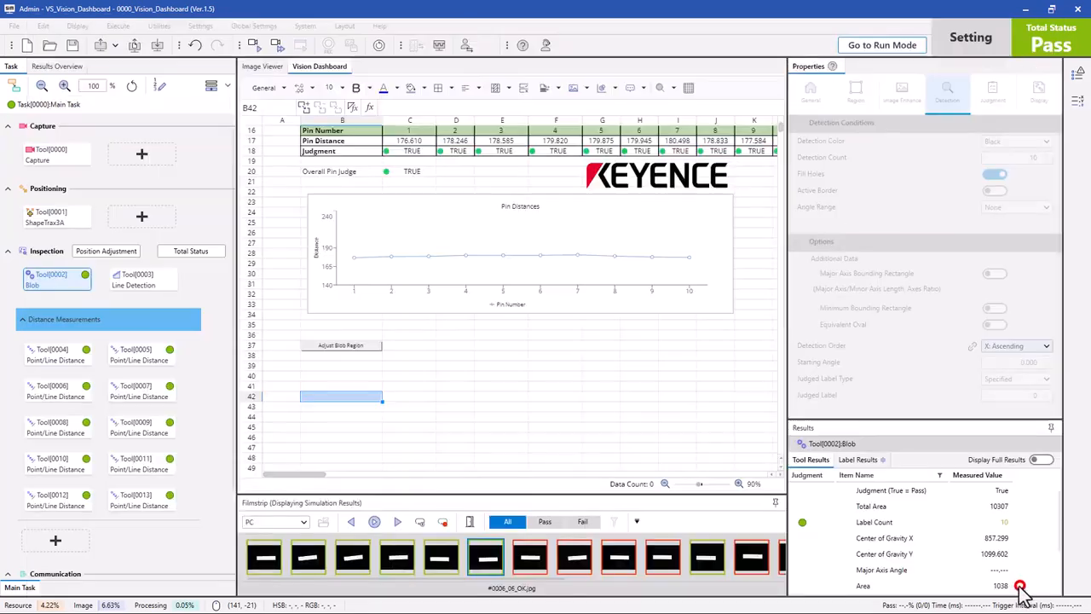
Step: Insert a button labelled Trigger in cell B39 with the Issue Command operation, using Command1 for its command
click(351, 364)
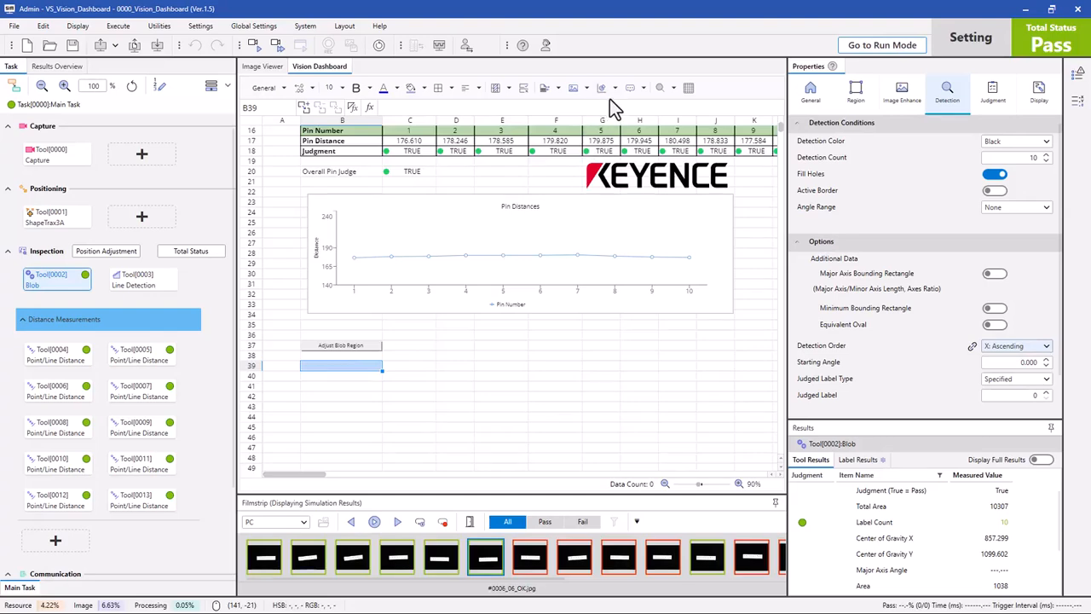
click(584, 89)
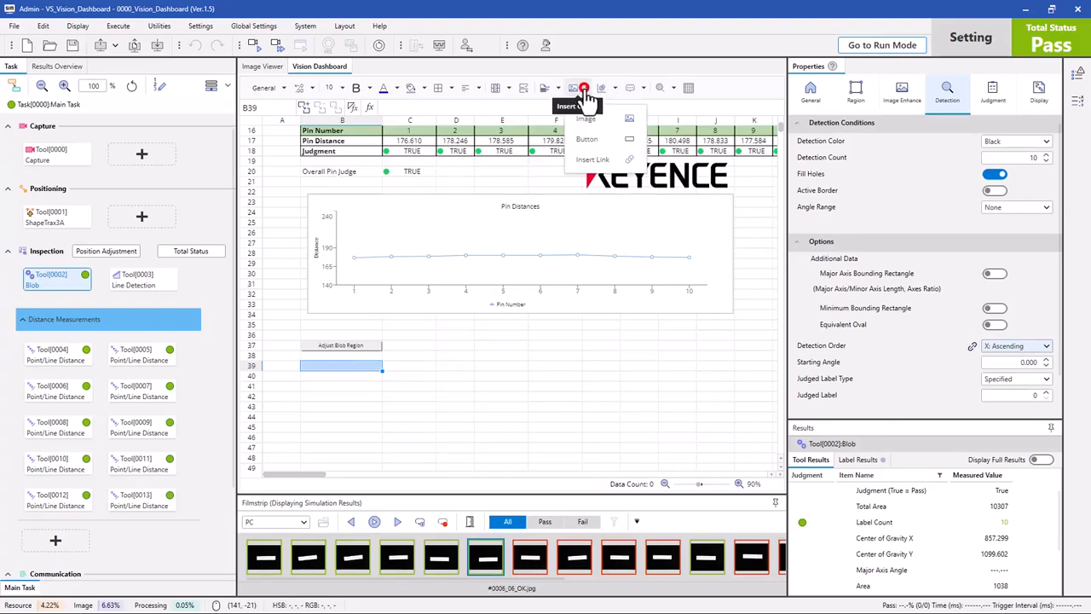
click(588, 139)
click(531, 259)
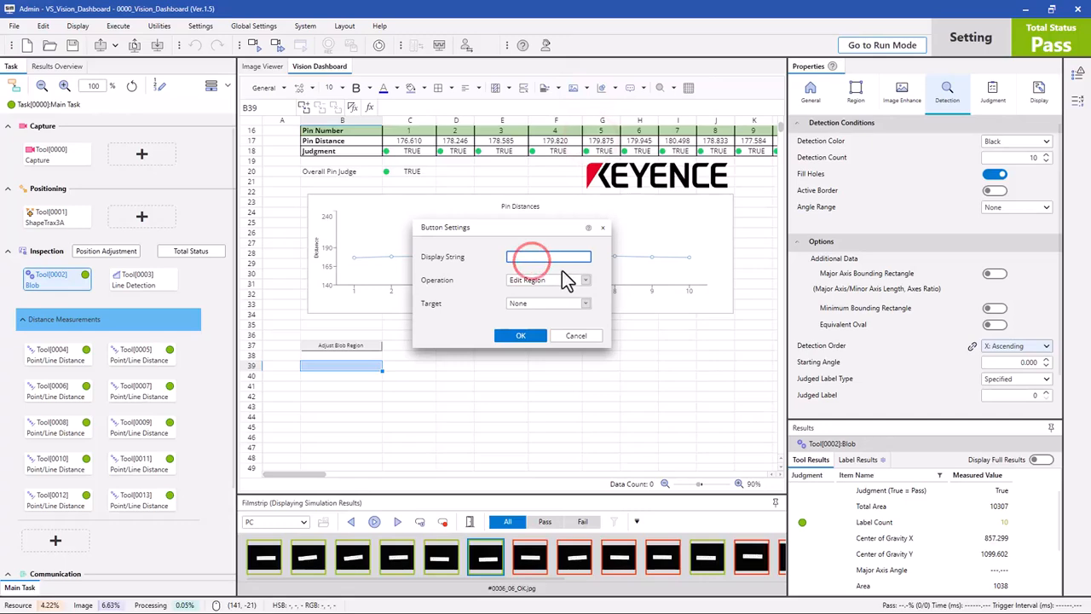
text(Trigger)
click(539, 281)
click(545, 326)
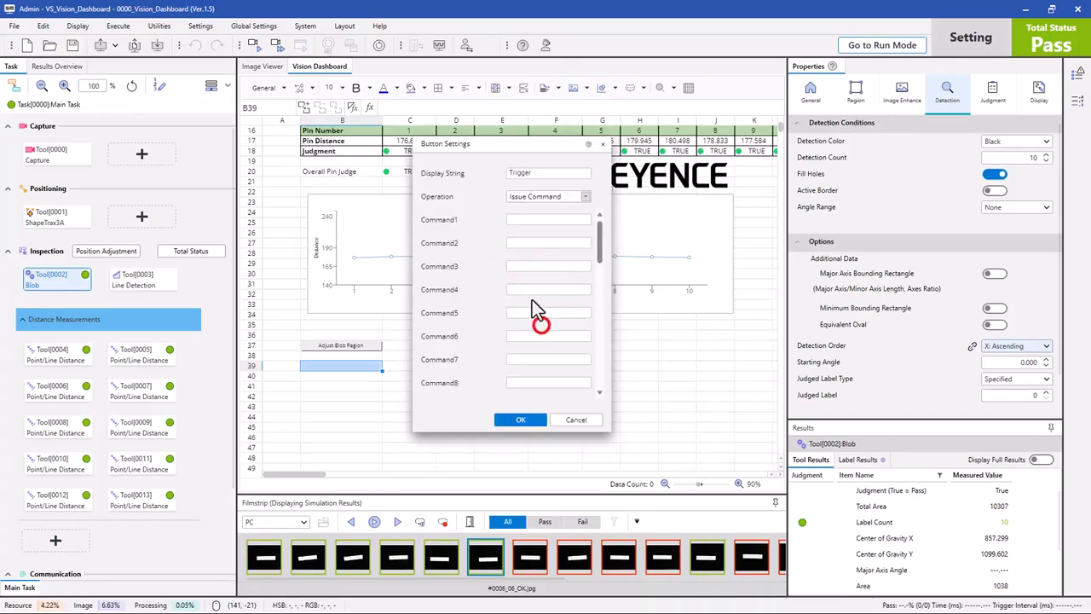
click(527, 219)
click(521, 418)
click(333, 416)
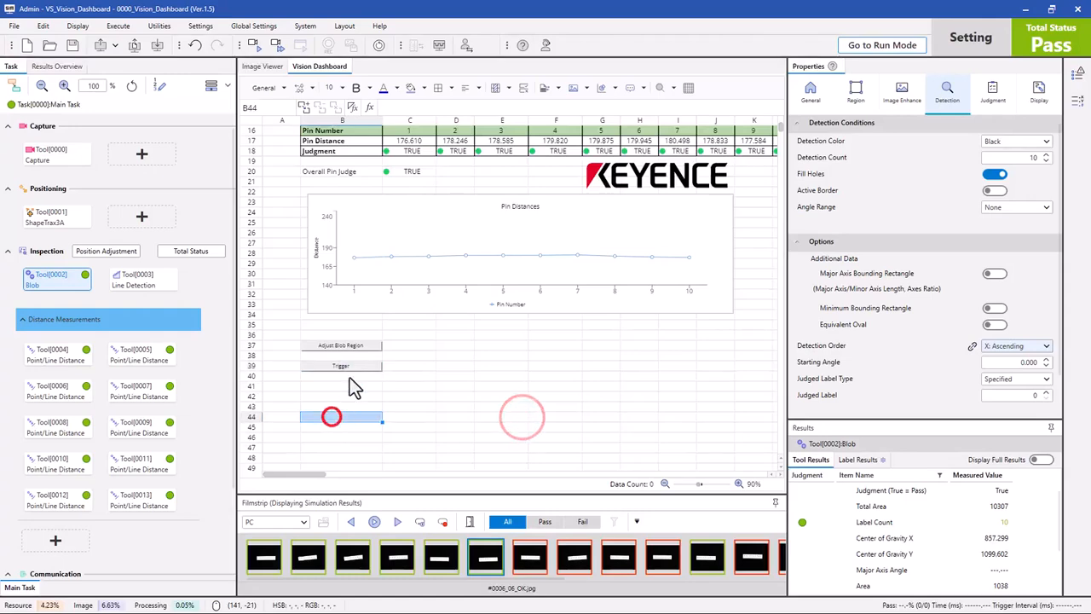
Step: Test the Trigger button by running the inspection repeatedly on successive filmstrip images
click(350, 365)
click(350, 366)
click(350, 366)
click(349, 366)
click(350, 365)
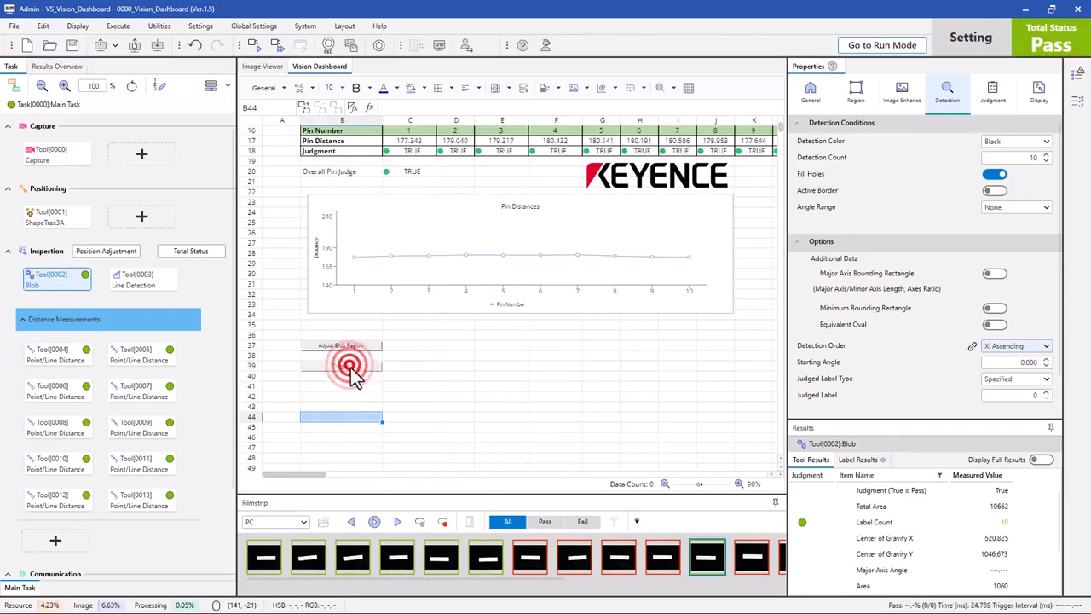
click(350, 366)
click(339, 366)
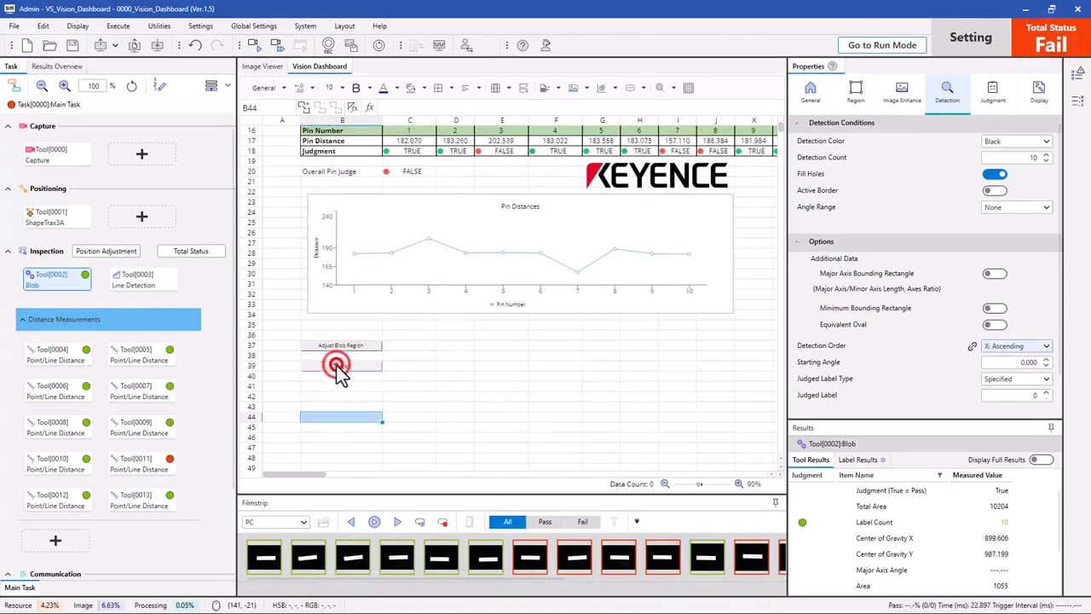
click(339, 367)
click(338, 369)
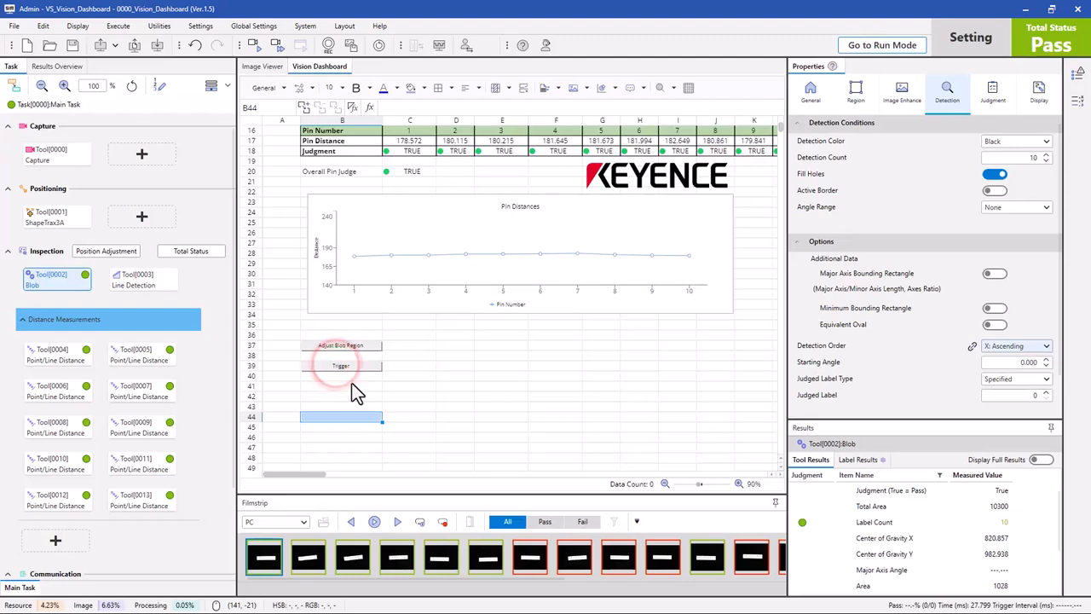
click(349, 367)
click(350, 367)
click(350, 367)
click(349, 367)
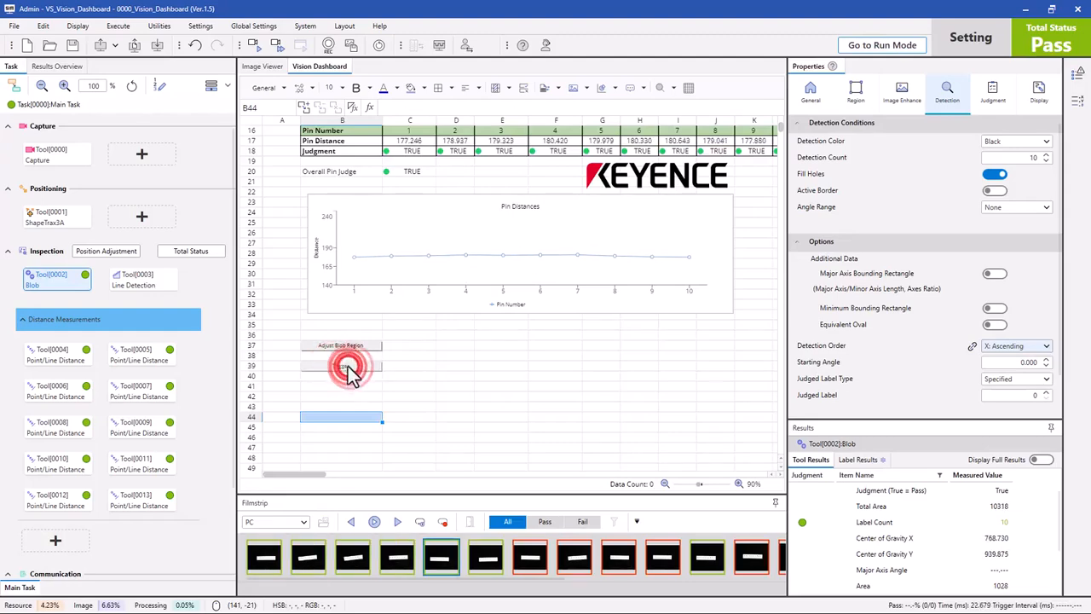
Step: Begin inserting a link in cell B41 below the Trigger button, with External Link as the link type
click(346, 385)
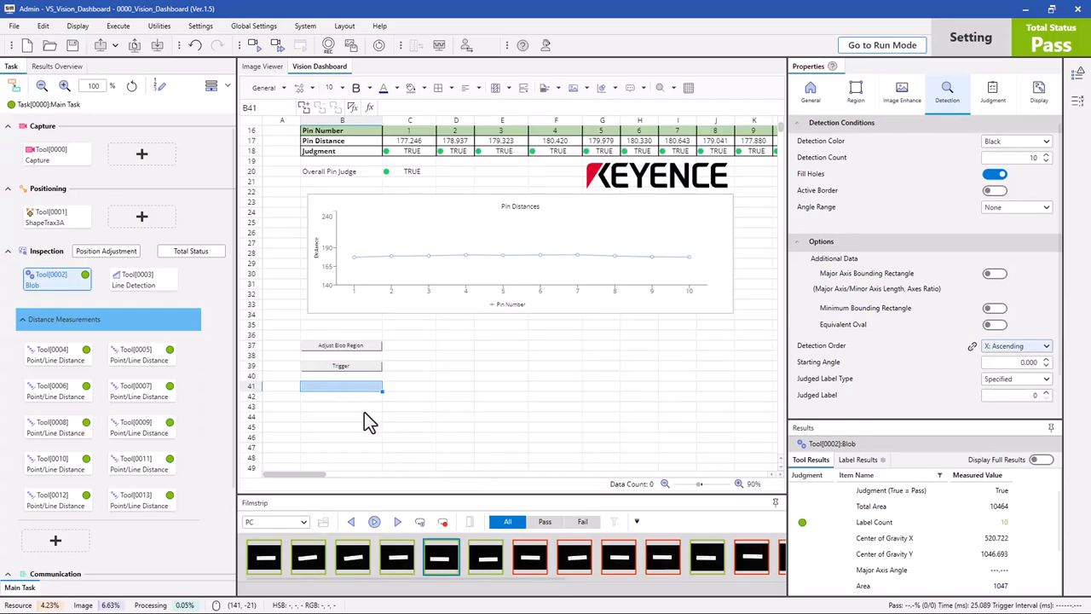
click(407, 389)
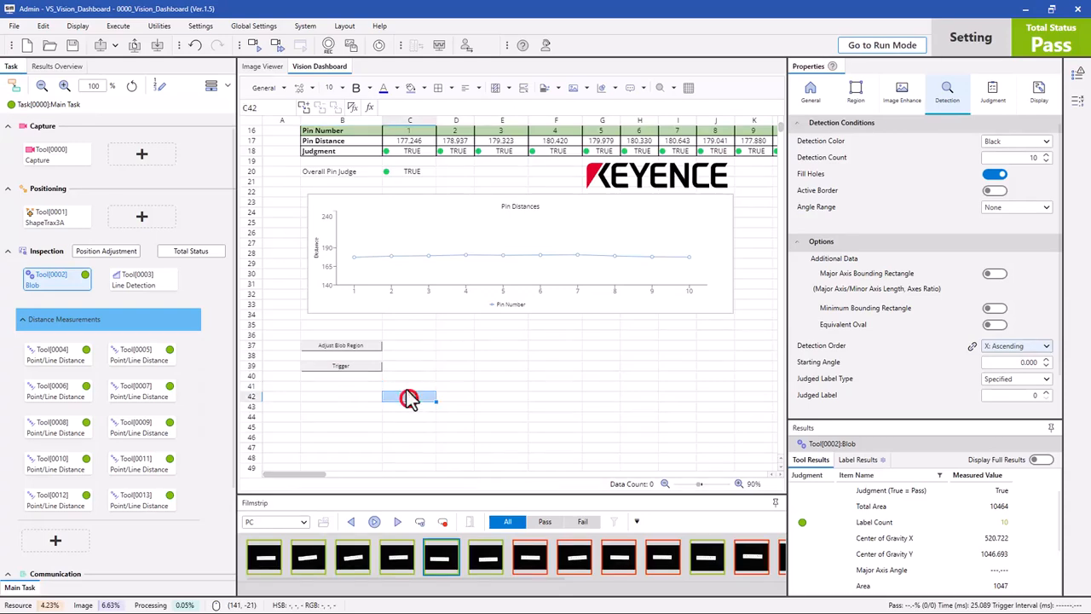
click(361, 391)
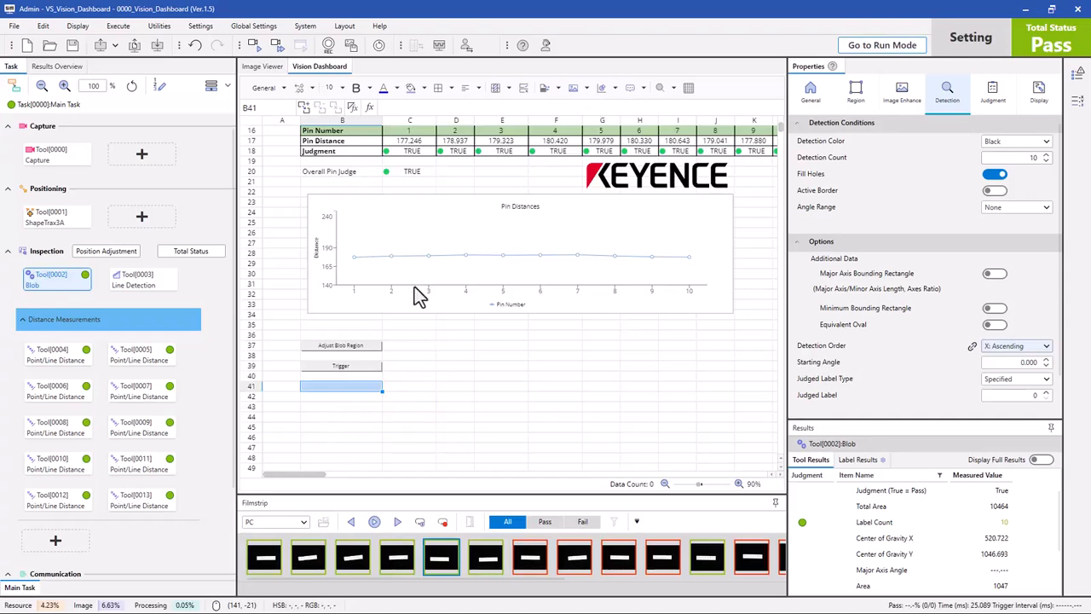
click(335, 398)
click(339, 388)
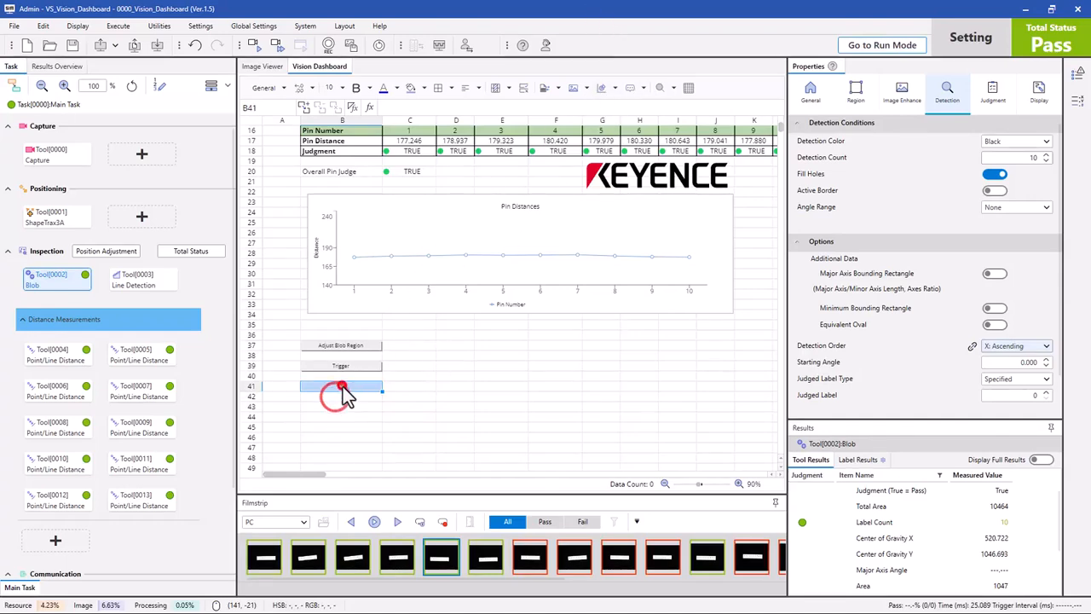
click(587, 88)
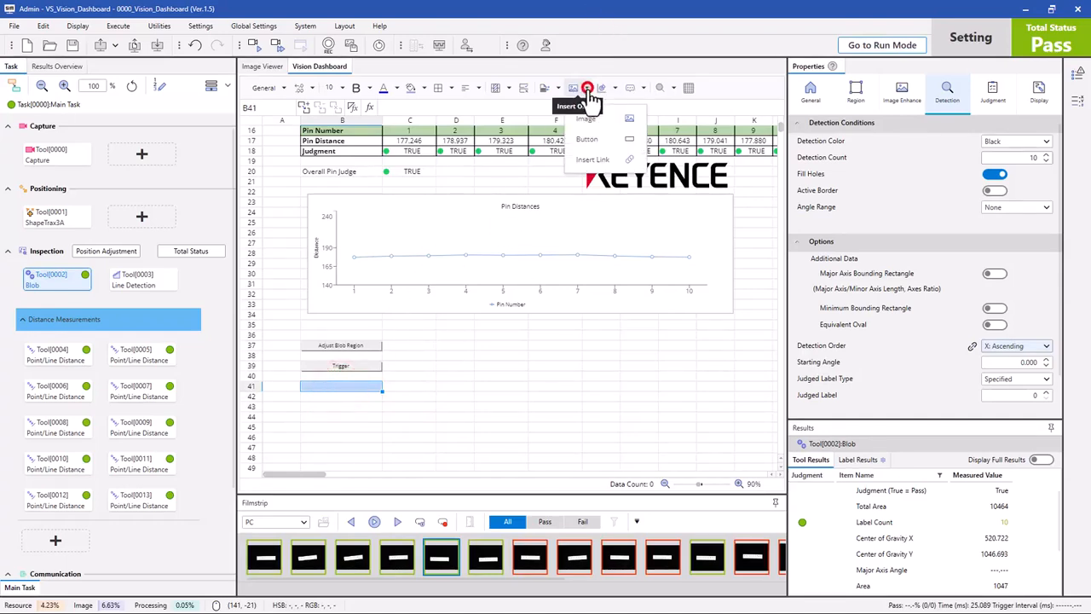
click(588, 160)
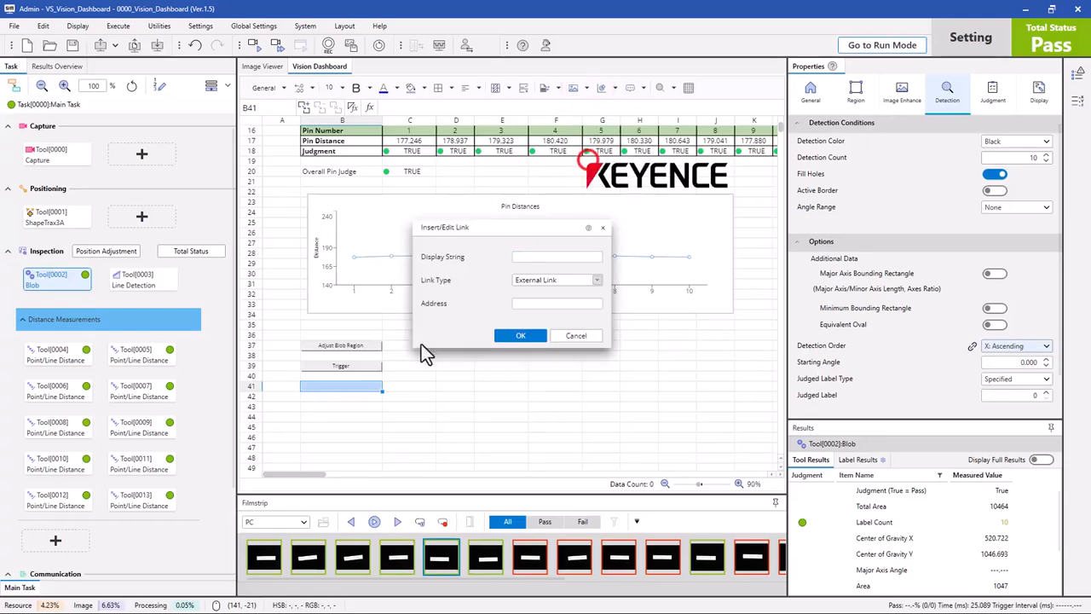
click(555, 283)
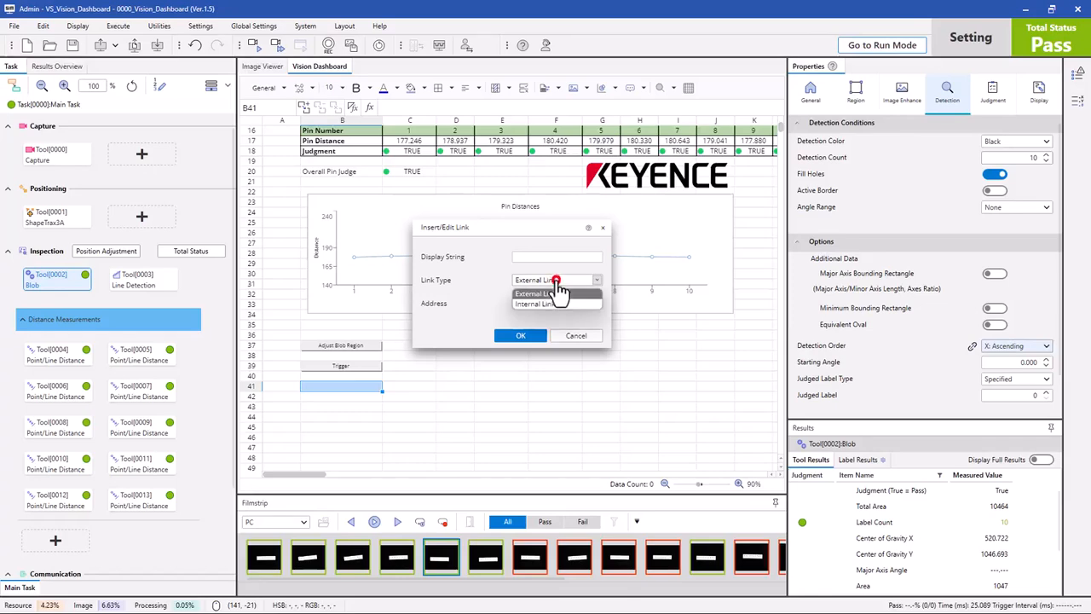
click(551, 294)
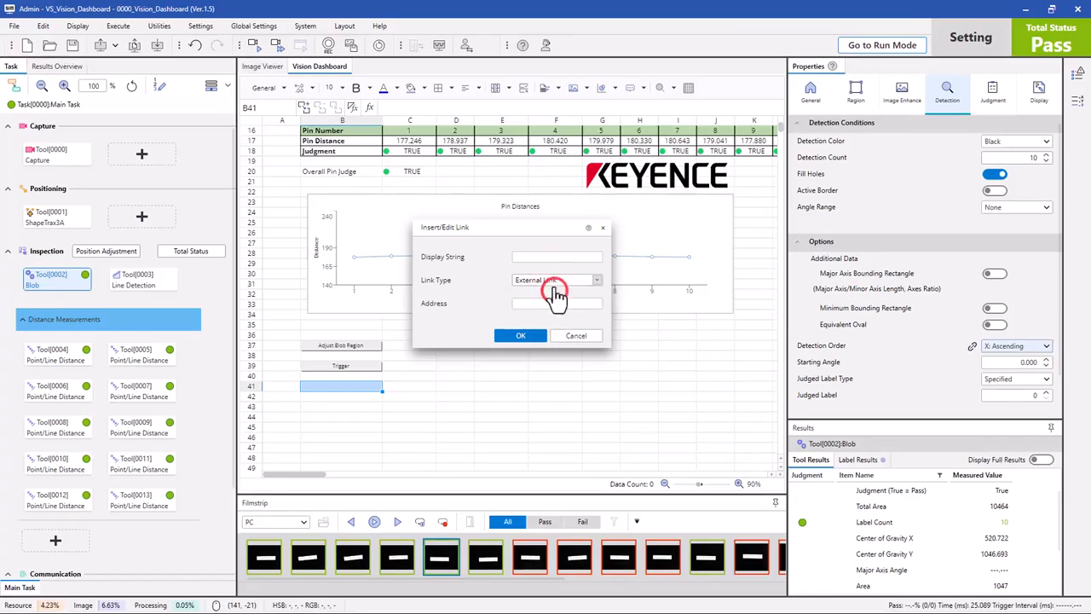
click(539, 256)
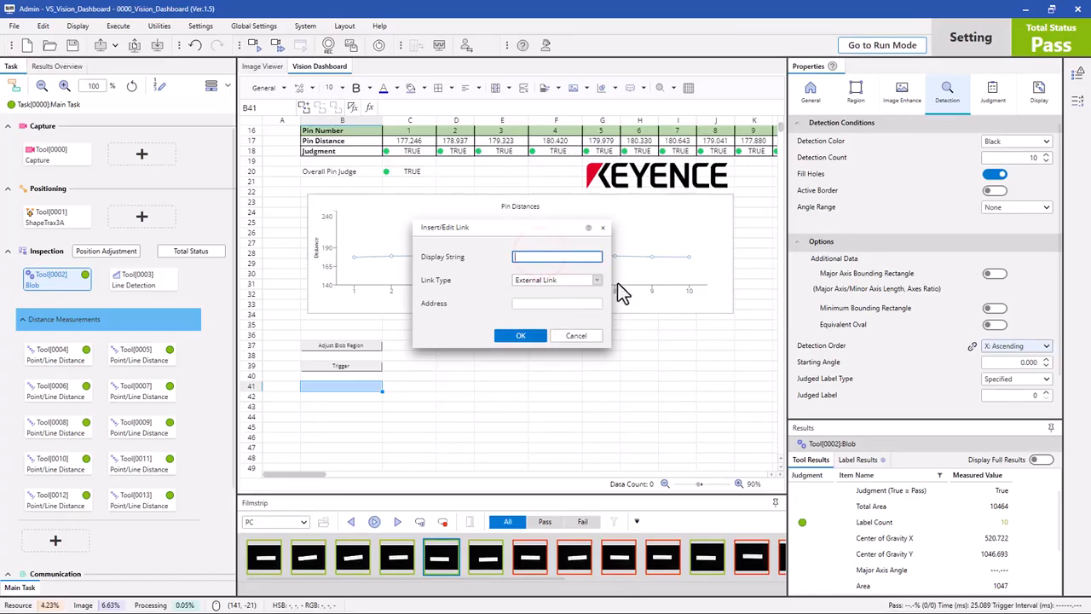
text(VS Support Site)
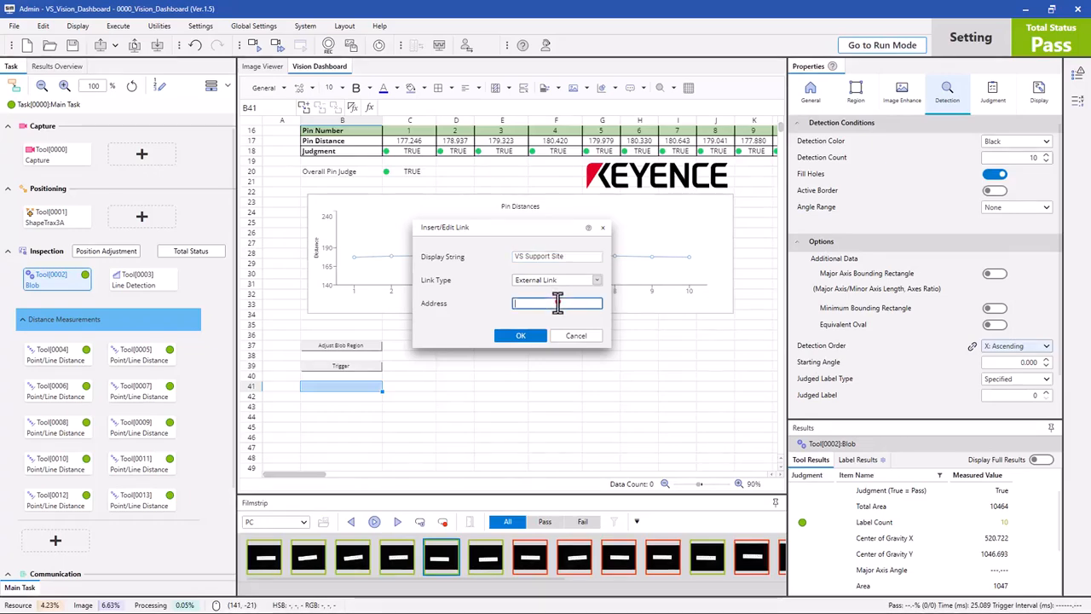
click(559, 303)
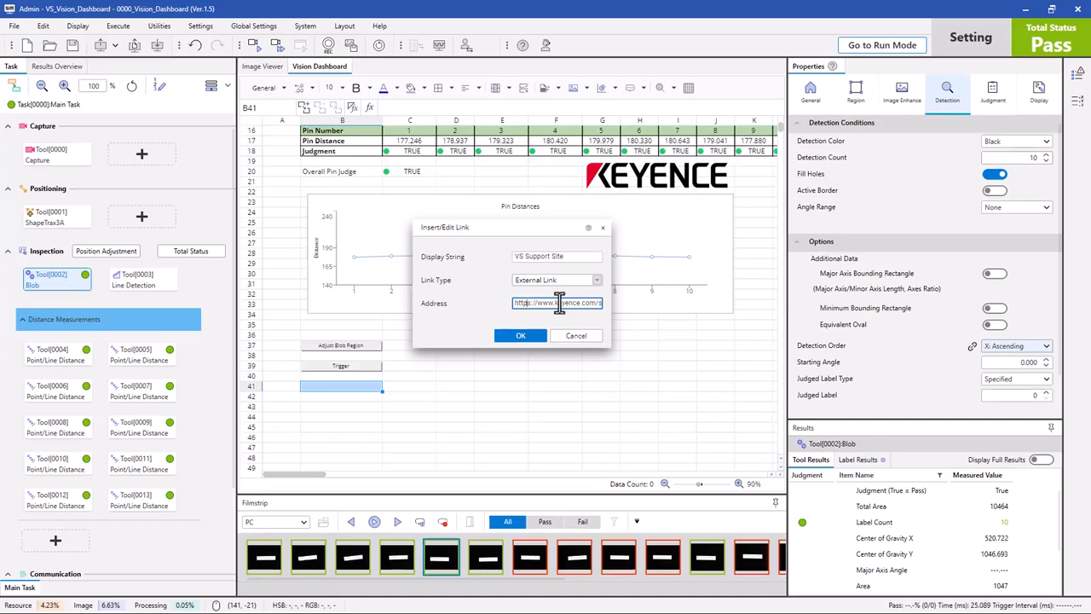
text(port/user/vision/vs)
click(518, 335)
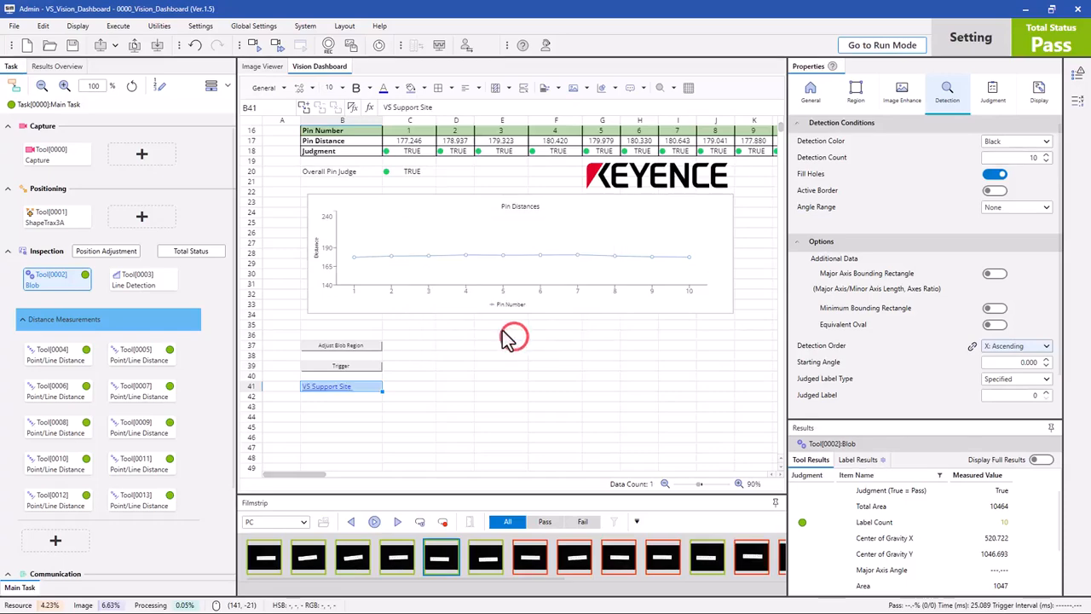
click(327, 387)
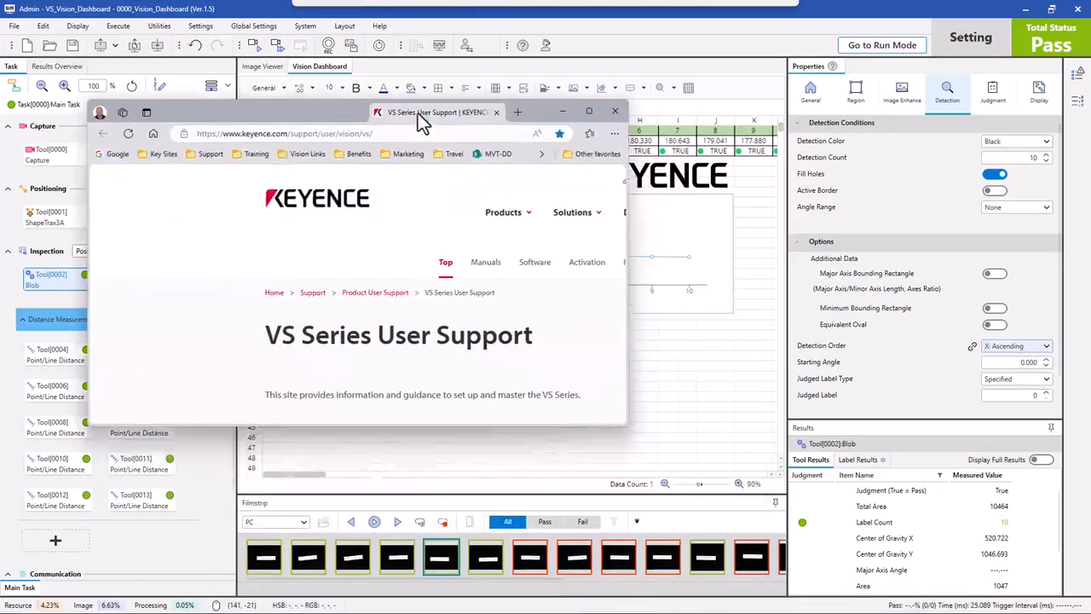
Step: View the VS Series User Support page at full window size and close it to return to the dashboard
click(588, 111)
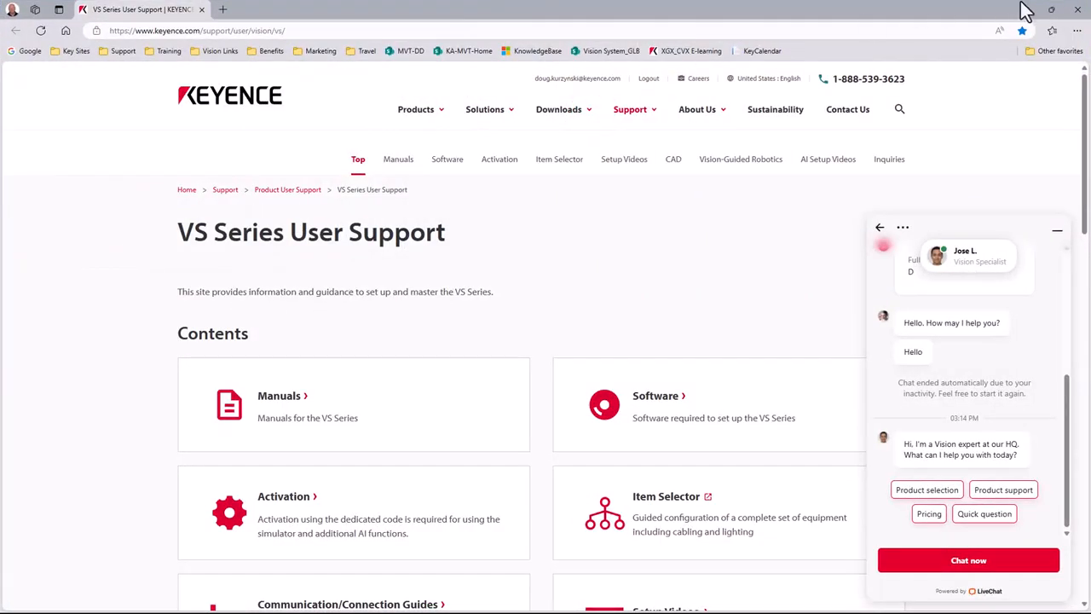
click(1070, 12)
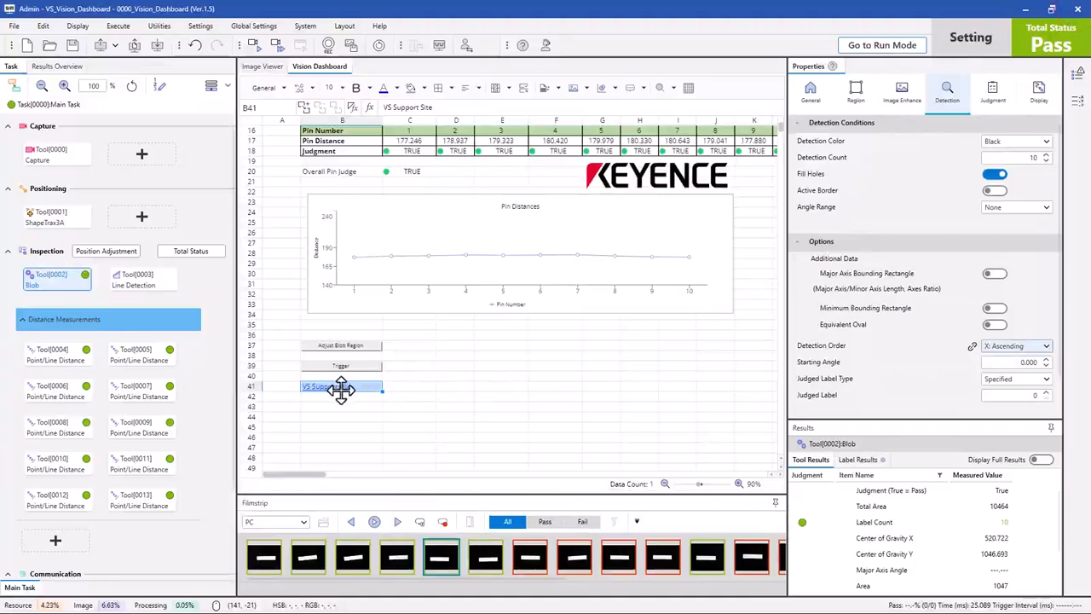
Step: Begin inserting a link in cell B43 below the VS Support Site link, with Internal Link as the link type
click(330, 404)
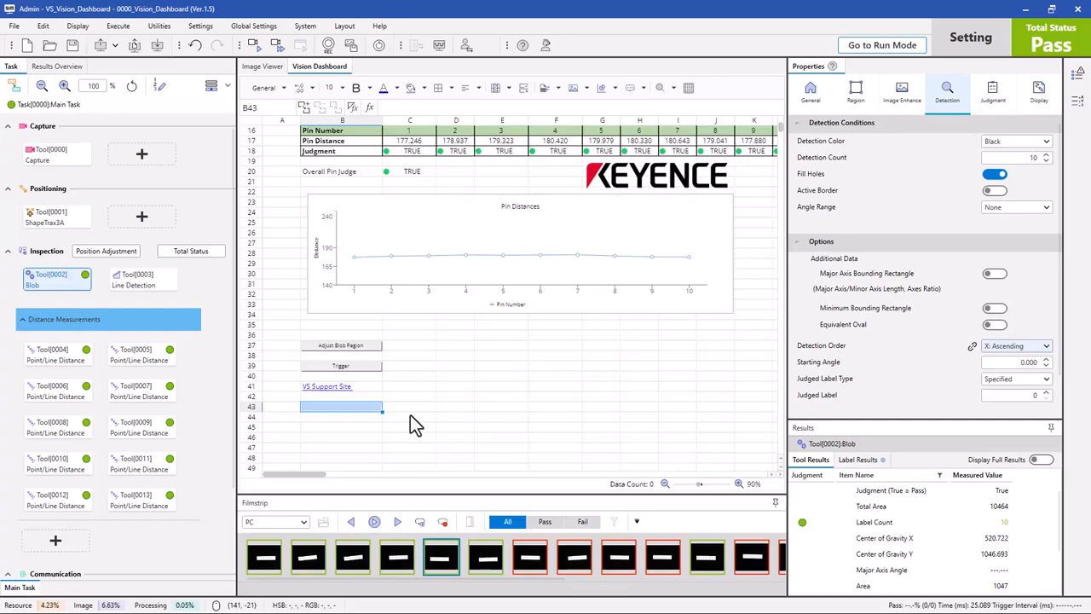
scroll(499, 151, up, 5)
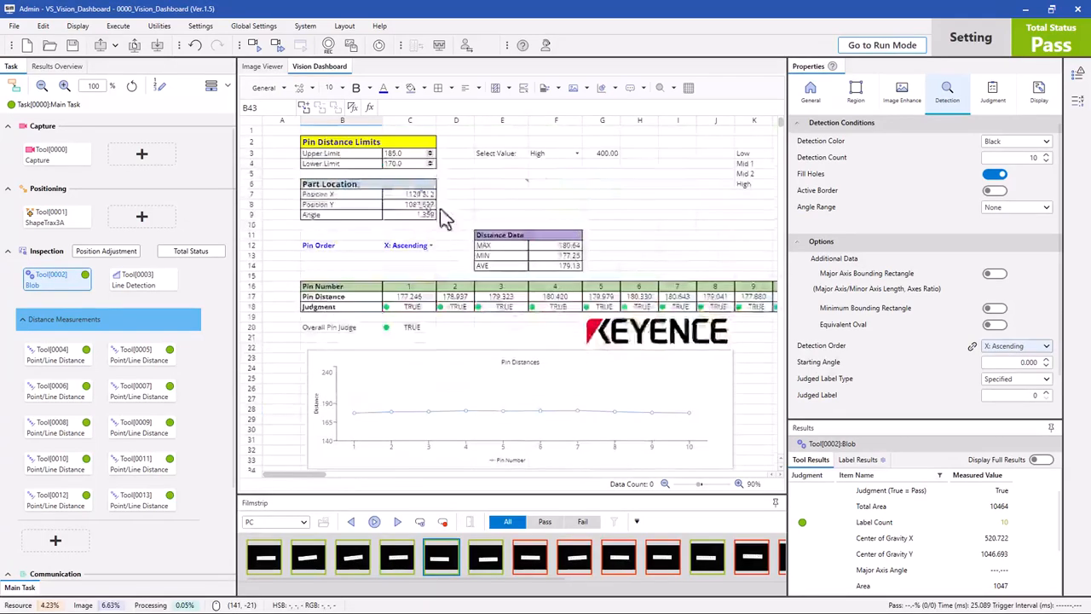
scroll(552, 179, down, 10)
scroll(537, 256, up, 10)
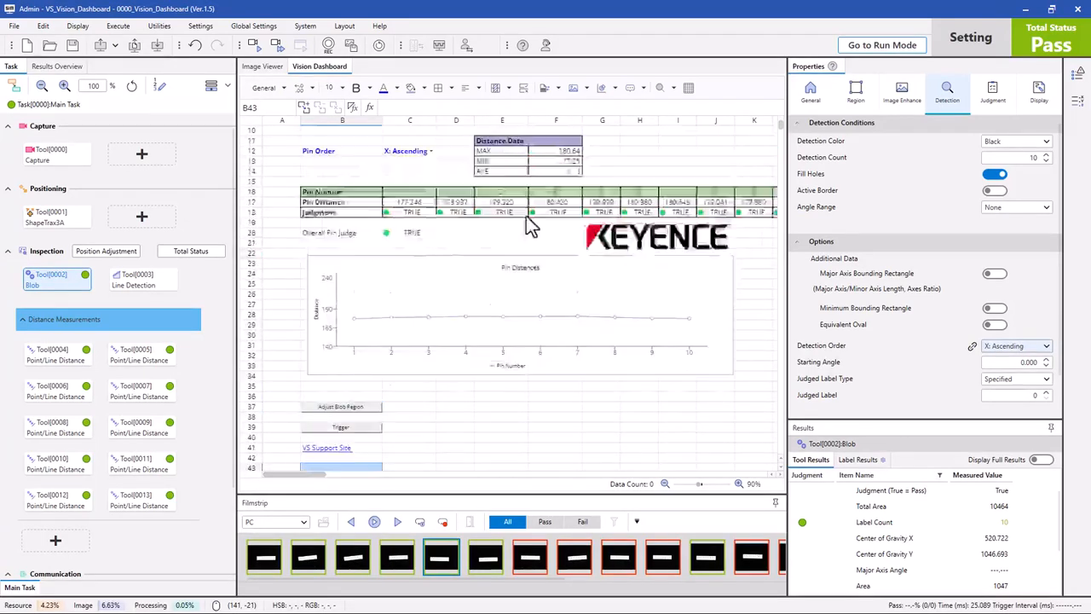
scroll(528, 214, down, 9)
scroll(538, 260, up, 2)
scroll(520, 256, up, 7)
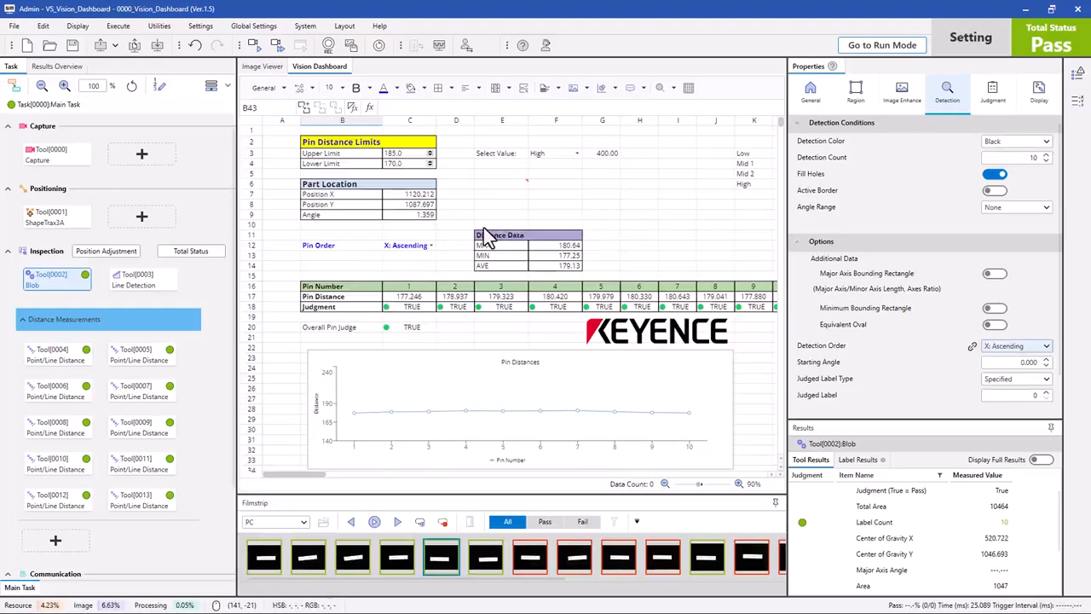
scroll(484, 237, down, 8)
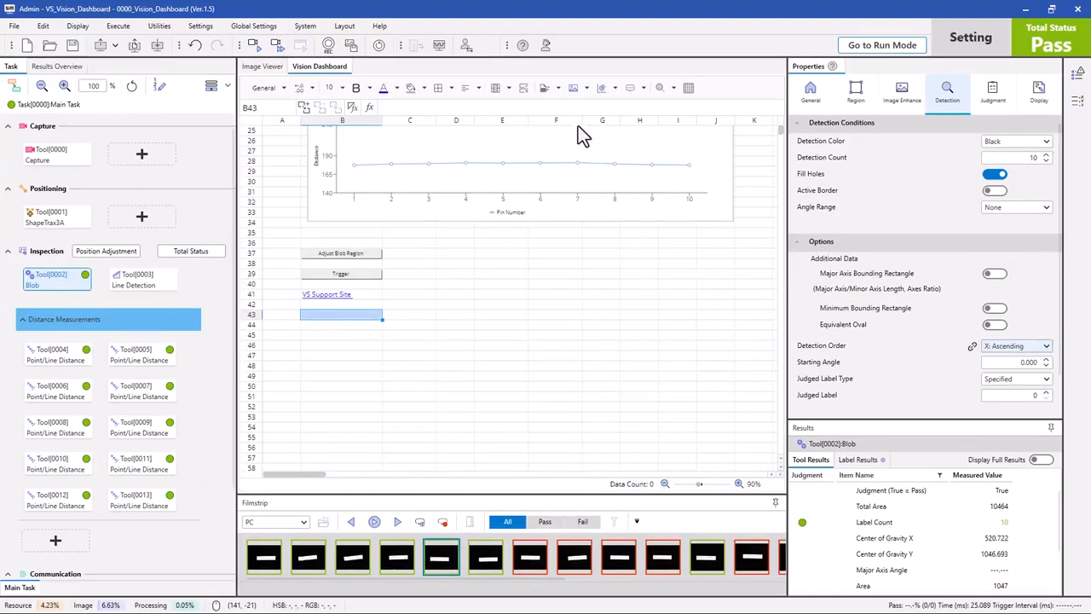
click(600, 88)
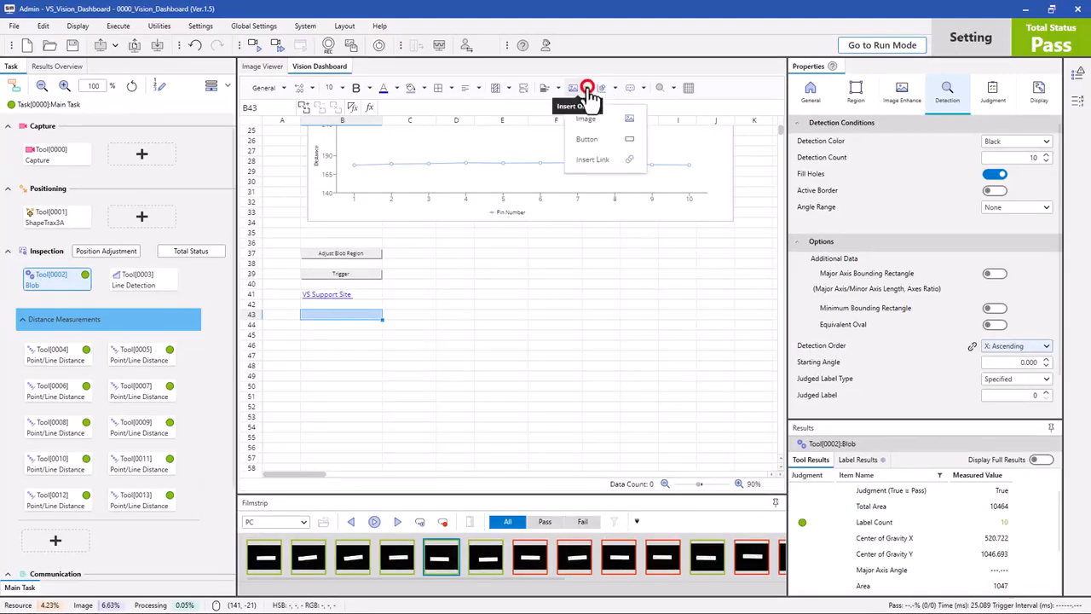
click(579, 161)
click(533, 285)
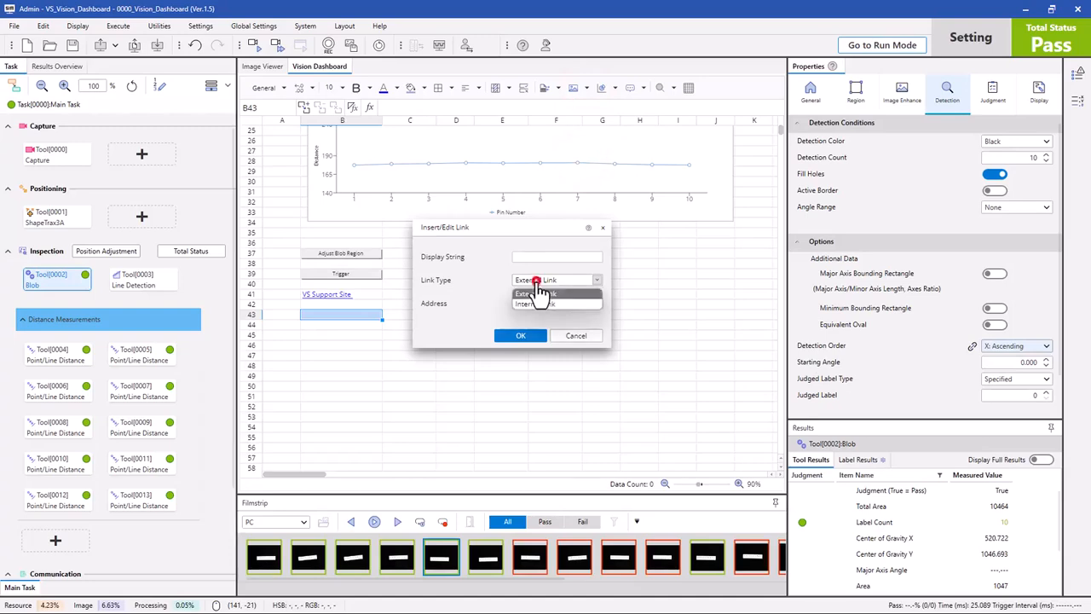
click(526, 302)
Step: Label the internal link Home with A1 as its target cell, and insert it
click(546, 256)
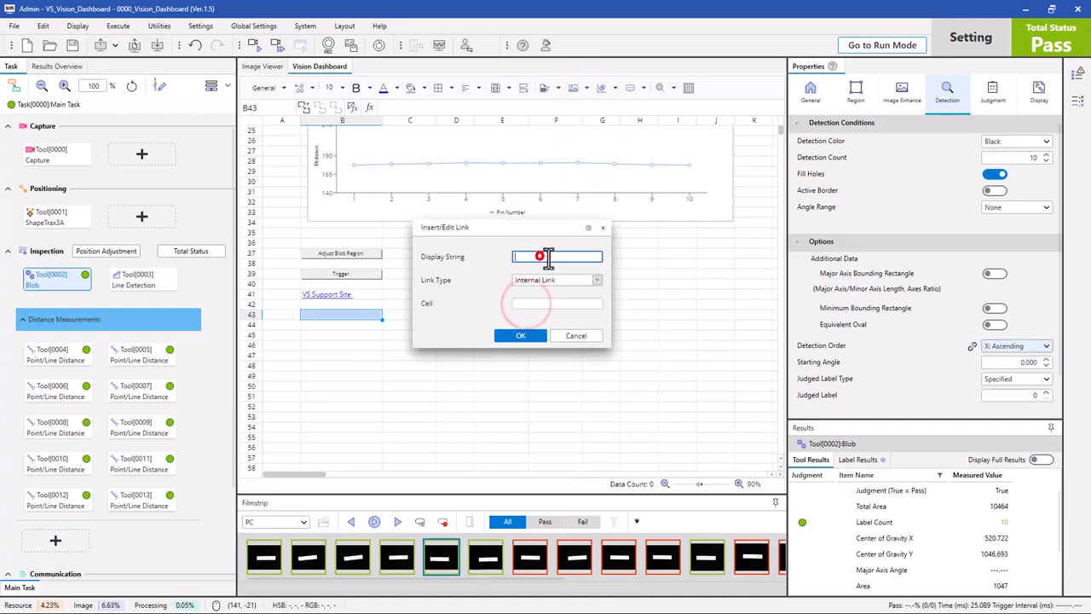
text(Home)
click(529, 303)
text(A1)
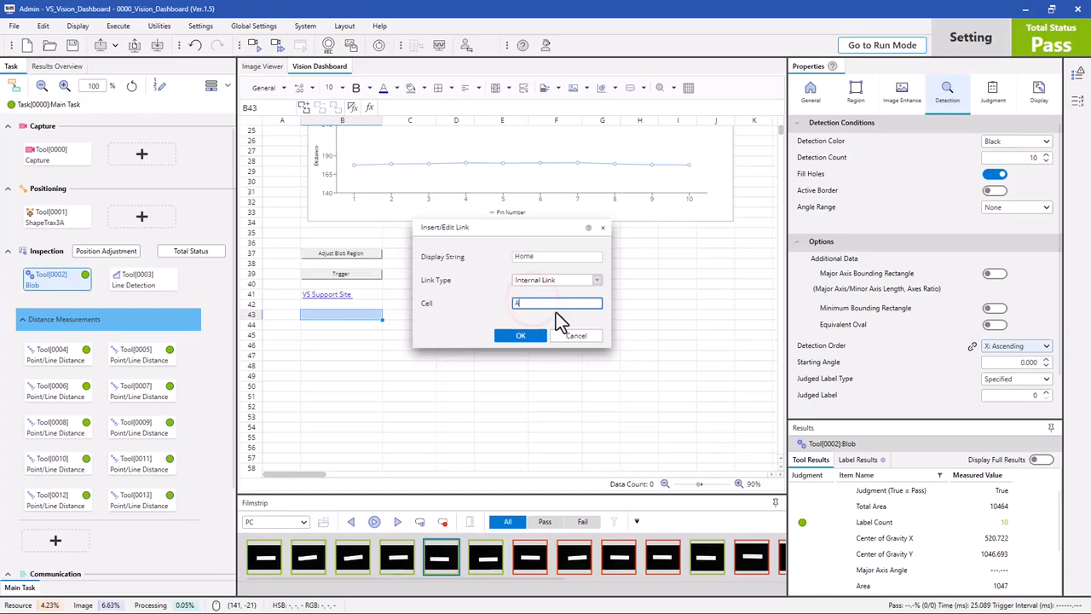
click(528, 312)
click(520, 335)
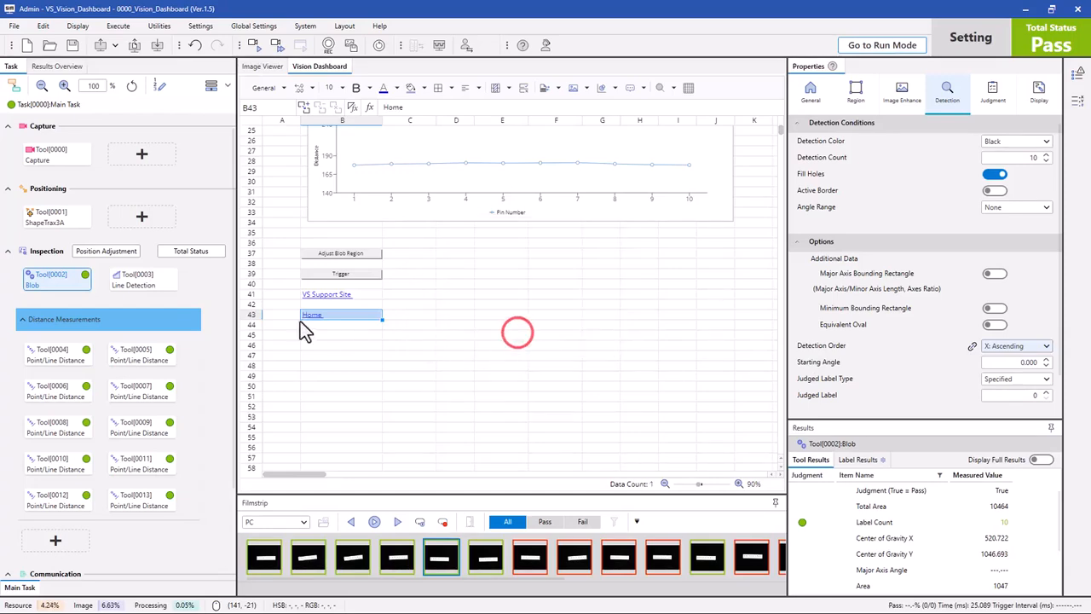
Step: Test the Home link, and check which rows the Pin Distances chart occupies on the dashboard
click(311, 316)
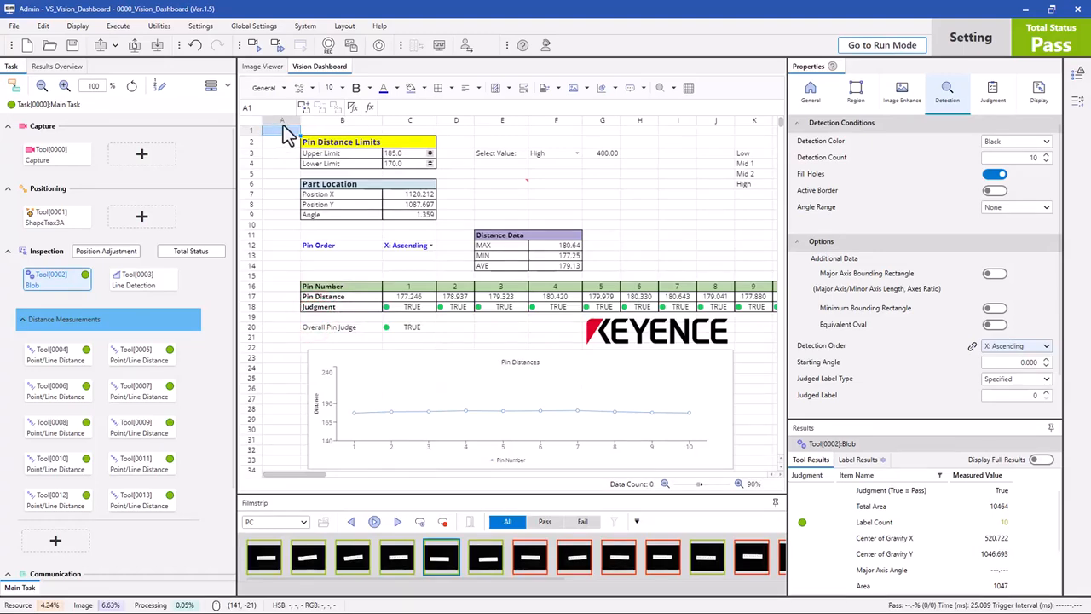
scroll(298, 179, down, 8)
scroll(315, 255, up, 3)
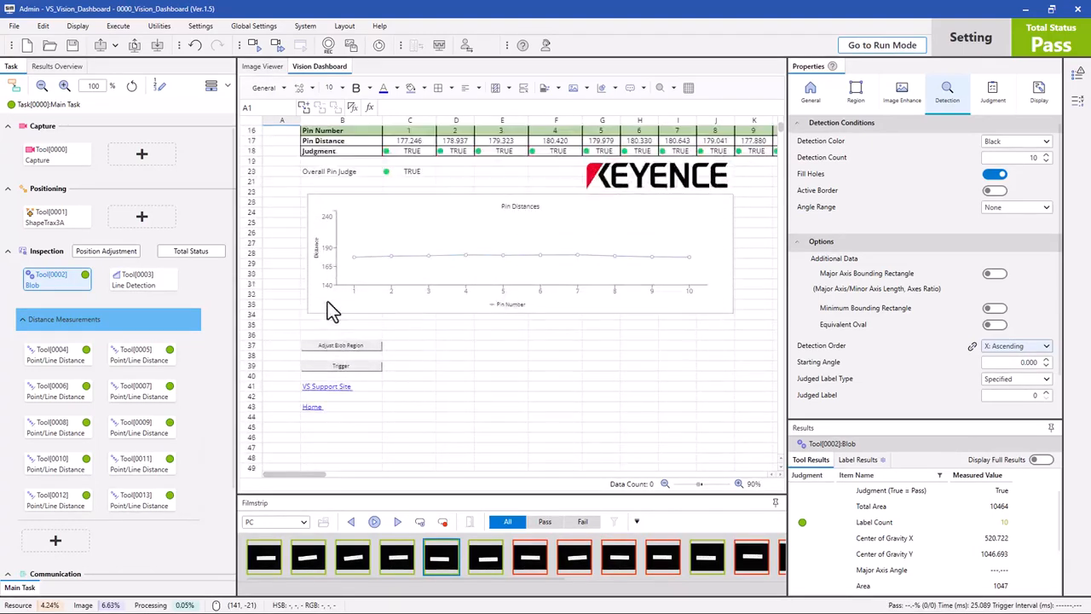
scroll(330, 292, up, 1)
click(336, 214)
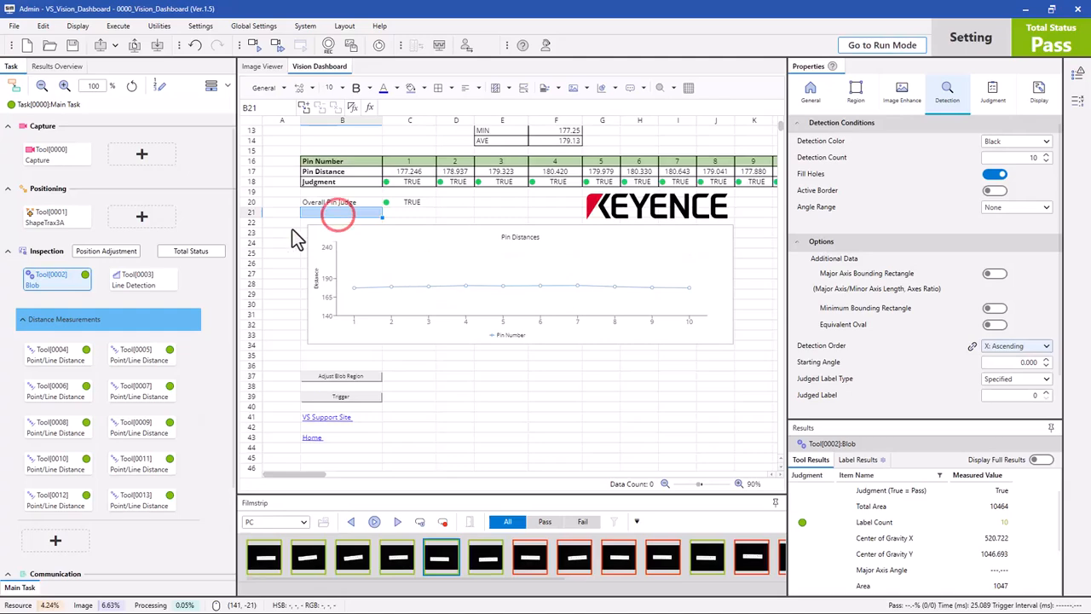
scroll(332, 222, up, 4)
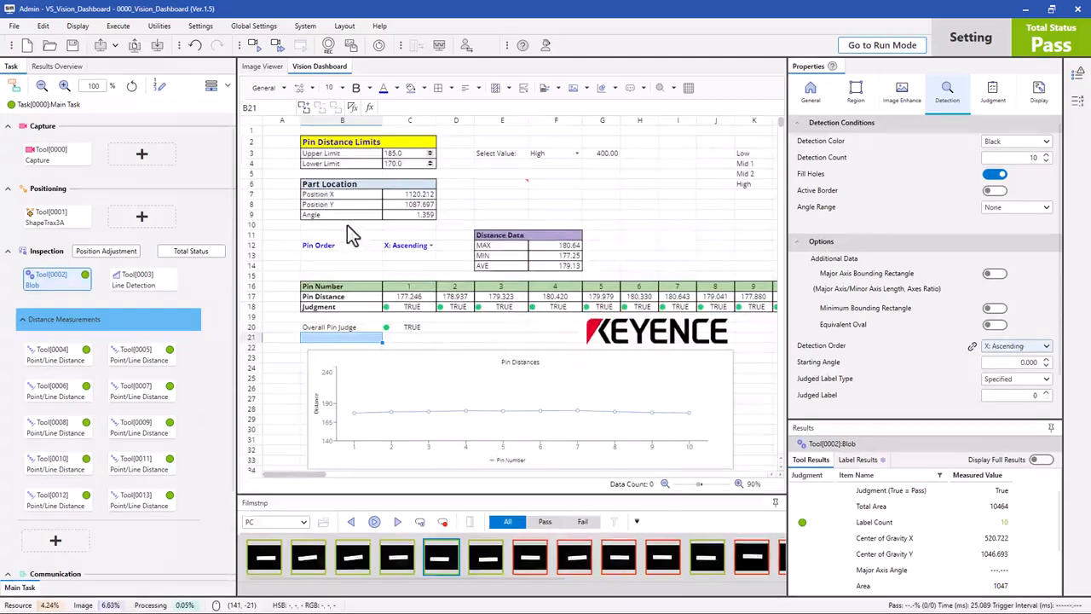
Step: Insert an internal link labelled Chart in cell B1 above the Pin Distance Limits table, targeting cell B23
click(324, 132)
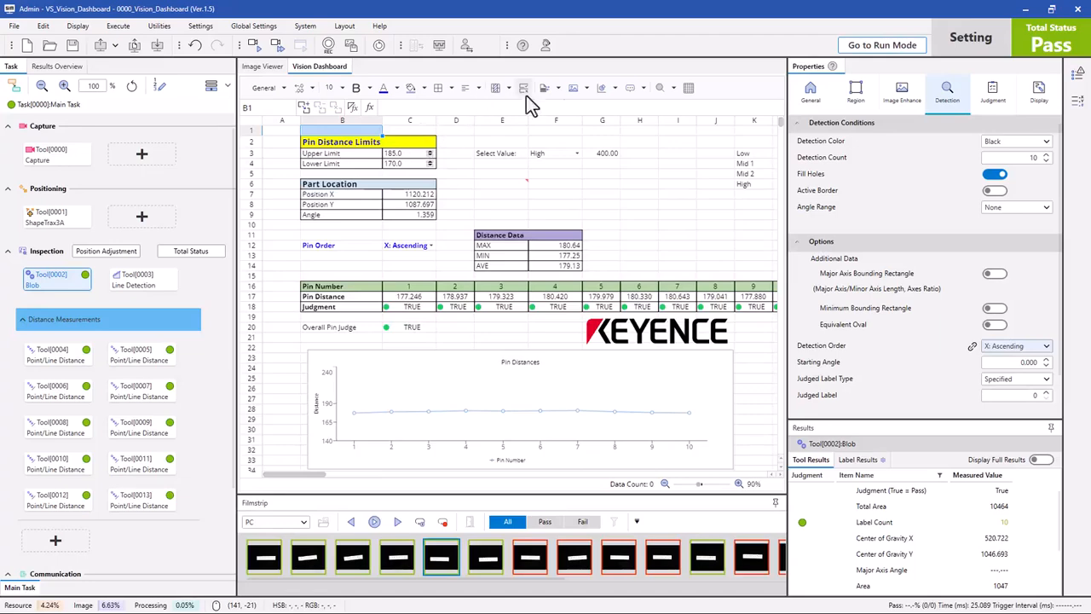
click(588, 88)
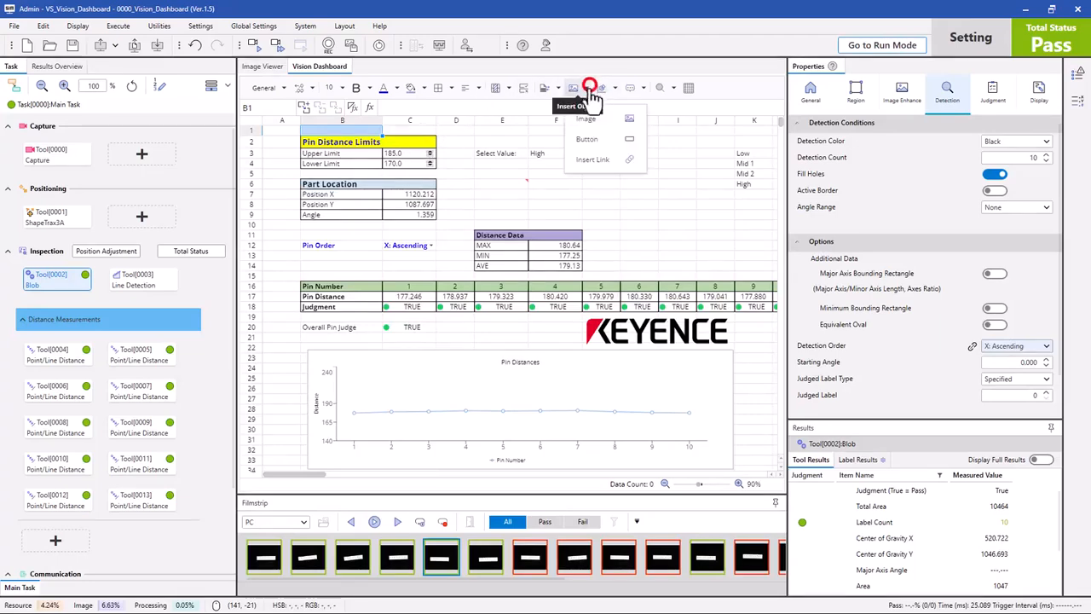
click(596, 161)
click(520, 255)
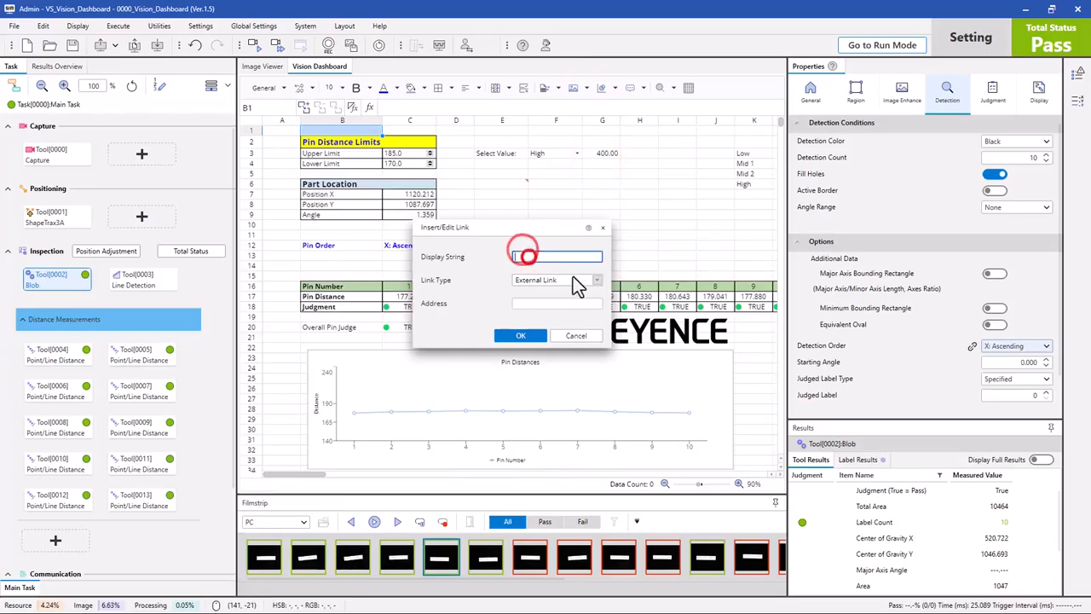
text(Chart)
click(574, 279)
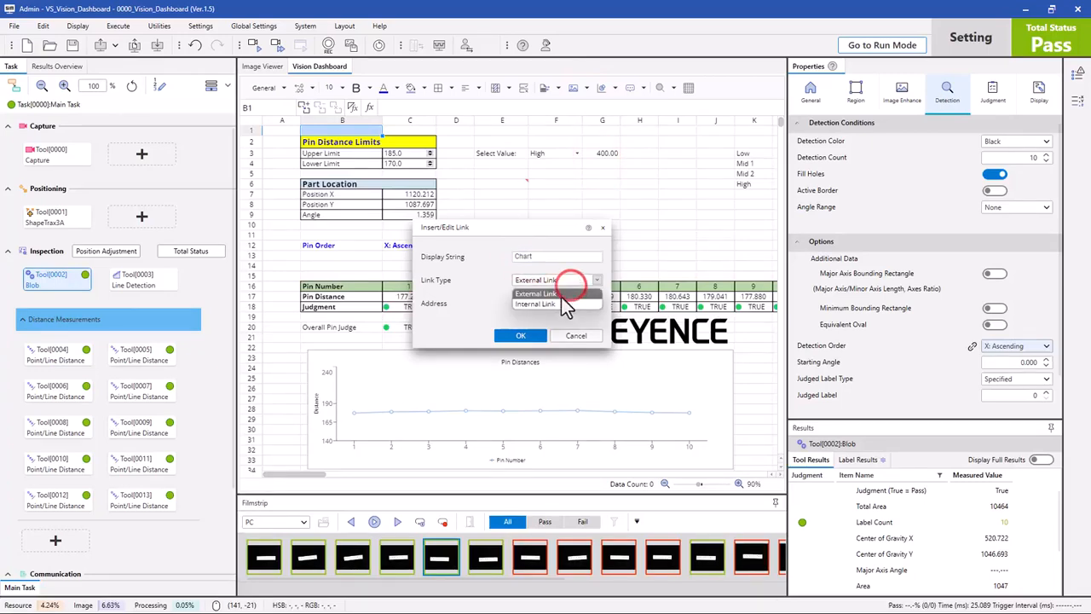
click(552, 304)
click(543, 305)
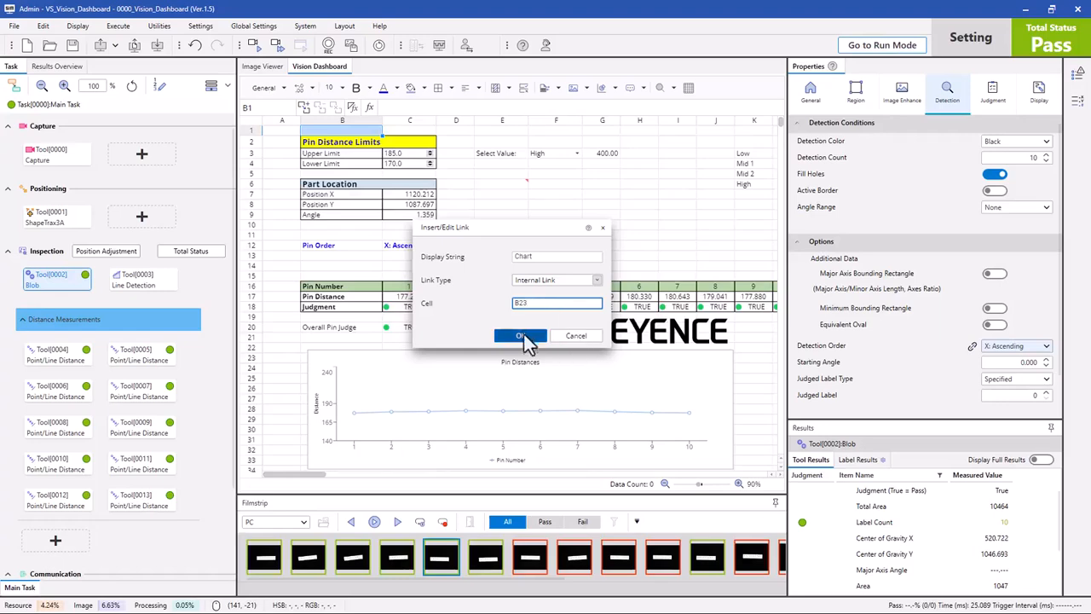
click(522, 334)
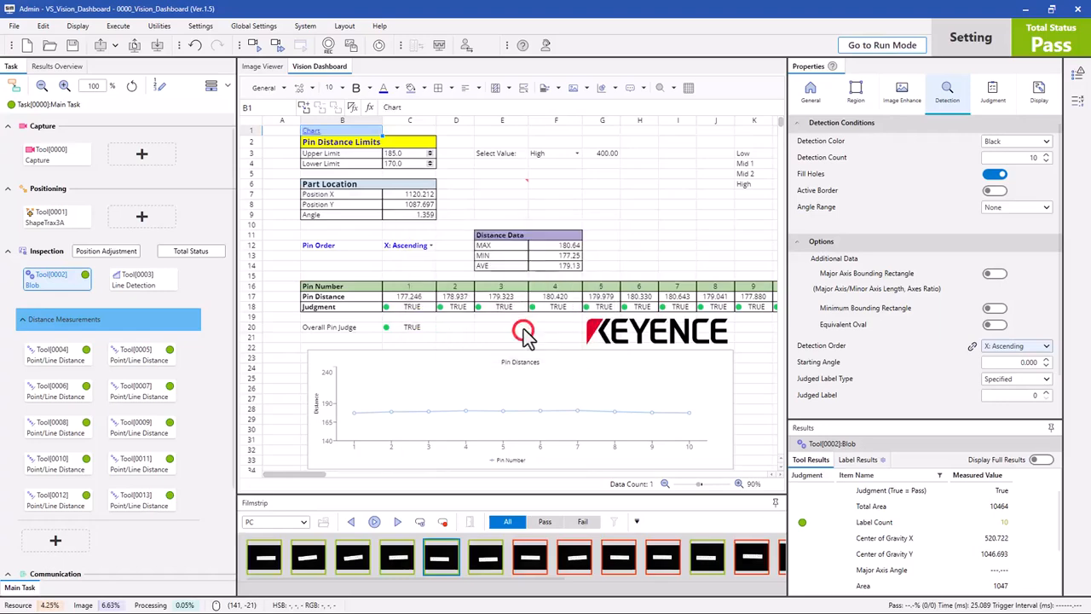
Step: Test the Chart link in cell B1 and return to the start of the dashboard
click(312, 131)
scroll(273, 179, up, 2)
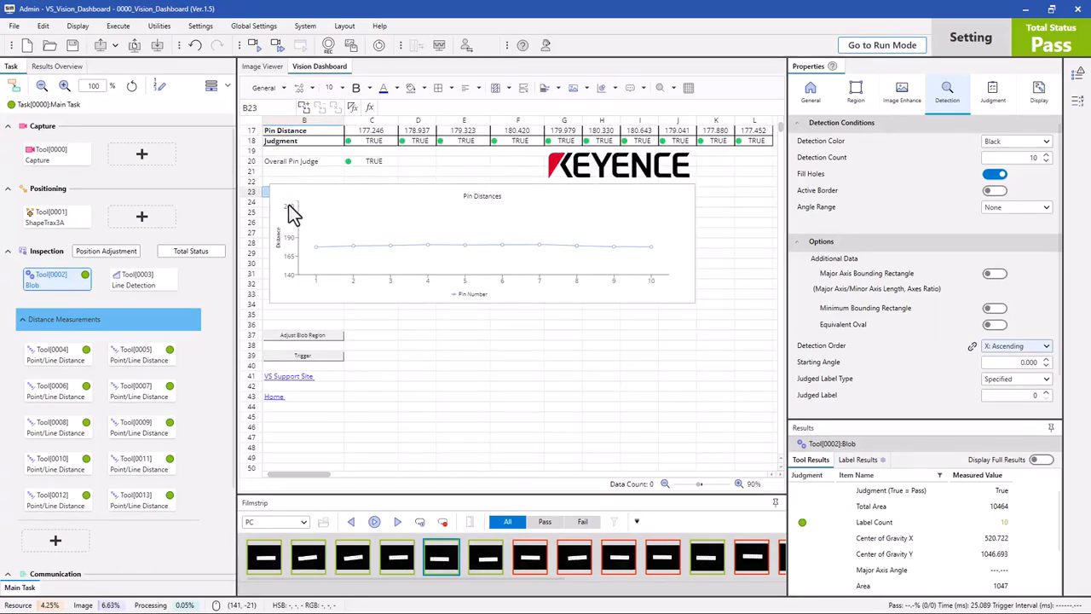
scroll(294, 230, down, 3)
scroll(325, 342, up, 2)
drag(294, 472, 275, 458)
scroll(305, 463, up, 2)
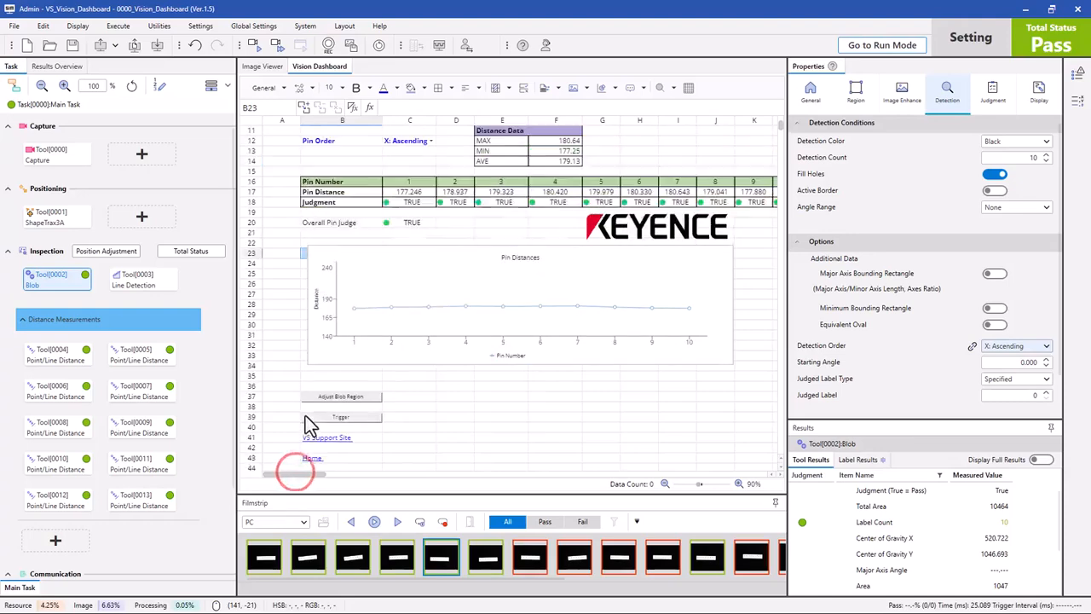
scroll(306, 460, up, 5)
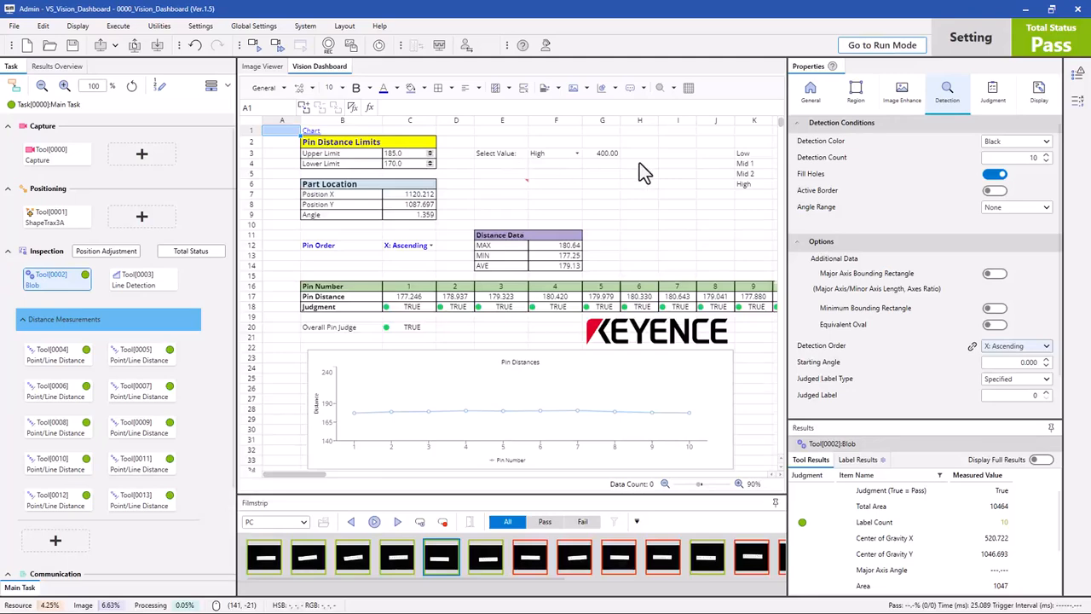
Step: Begin inserting an external link in cell B45 below the Home link, pasting the local file path of the VS instruction manual as its address
scroll(639, 166, down, 5)
click(334, 427)
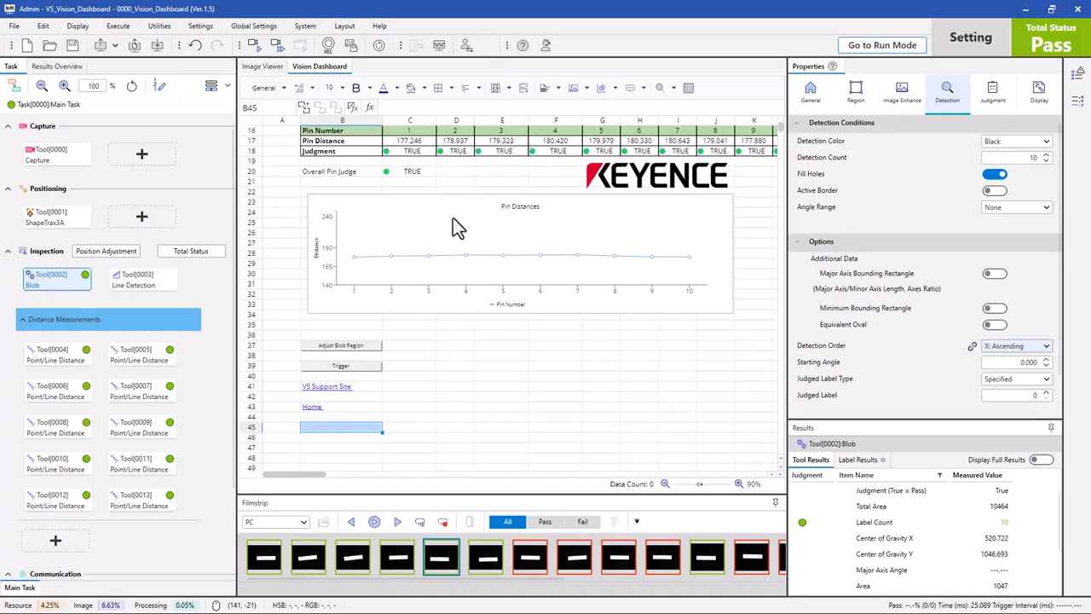
click(588, 89)
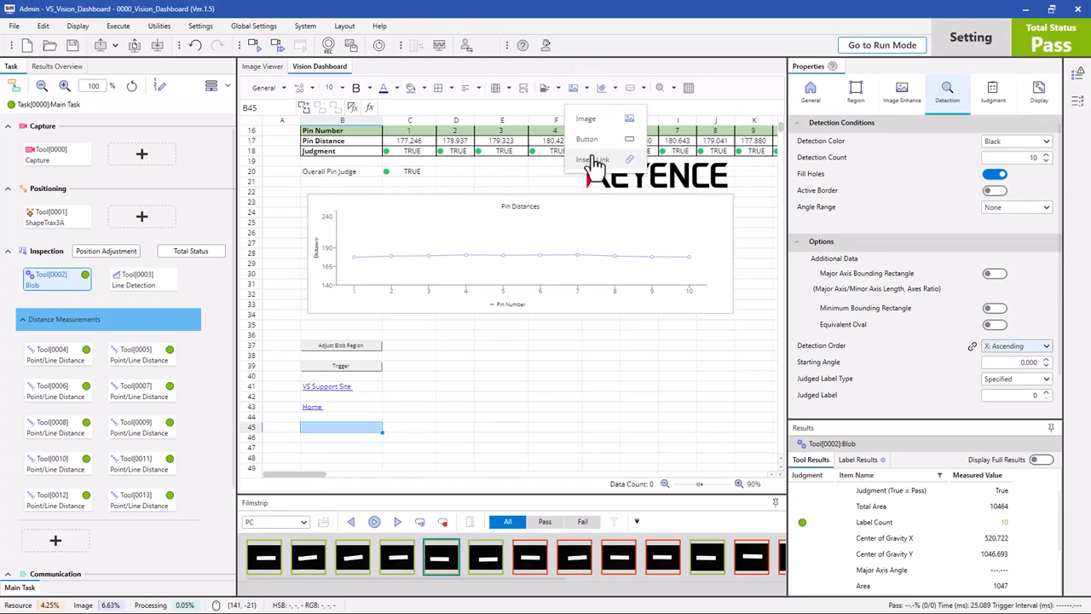
click(594, 162)
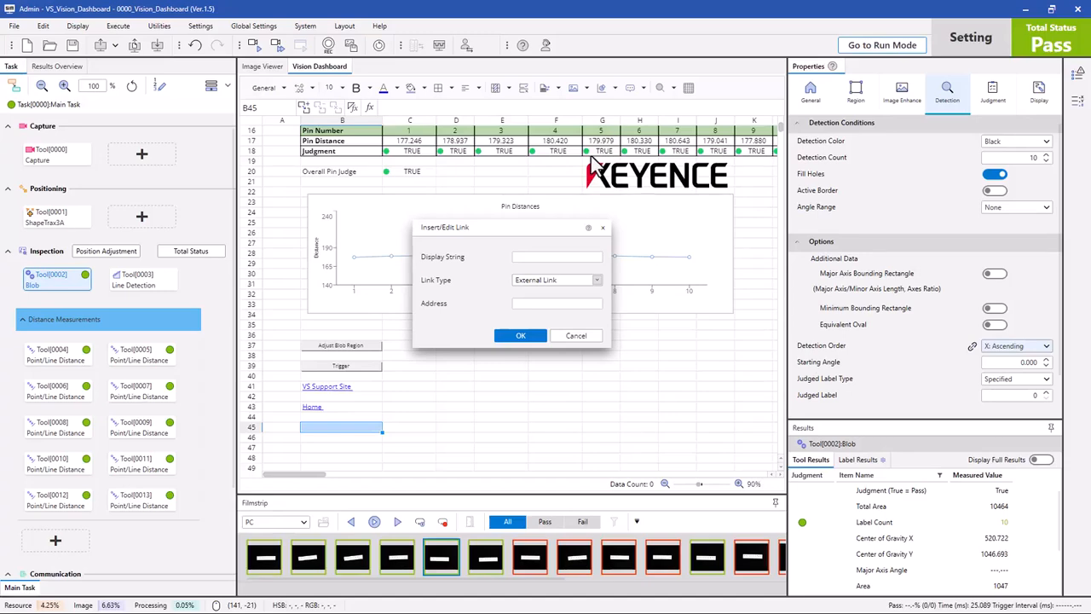
click(546, 305)
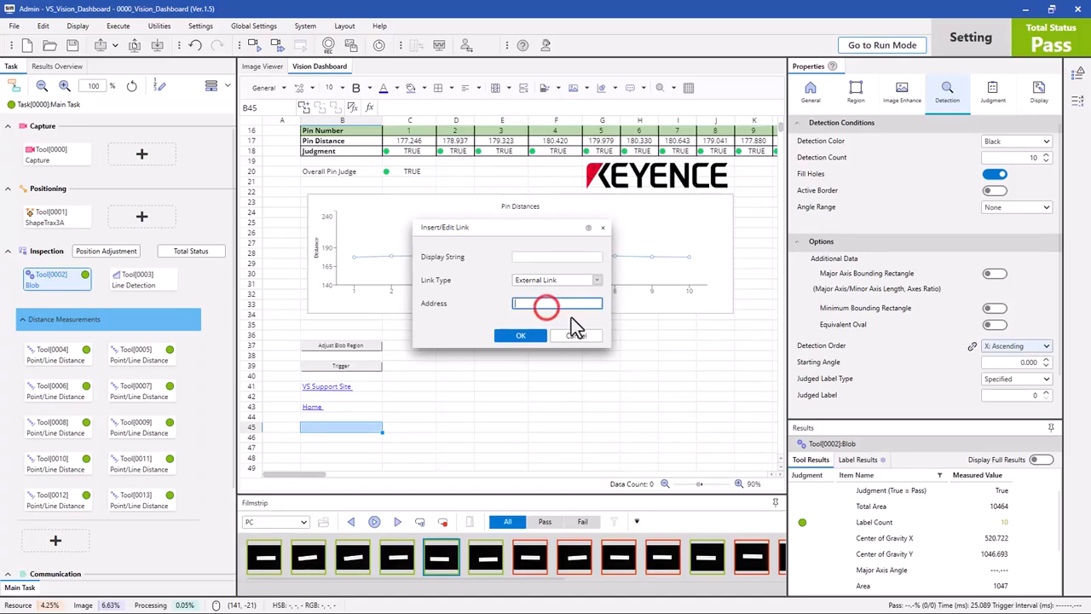
key(ctrl+v)
key(Left)
key(Left)
key(Left)
key(Left)
key(Left)
key(Left)
key(Left)
key(Left)
key(Left)
key(Left)
key(Left)
key(Left)
key(Left)
key(Left)
key(Left)
key(Left)
key(Left)
key(Left)
key(Left)
key(Left)
key(Left)
key(Left)
key(Left)
key(Left)
key(Left)
key(Left)
key(Left)
key(Left)
key(Left)
key(Left)
key(Left)
key(Left)
key(Left)
key(Left)
key(Left)
key(Left)
key(Left)
key(Left)
key(Left)
key(Left)
Step: Label the external link User Manual and insert it
click(556, 256)
text(U)
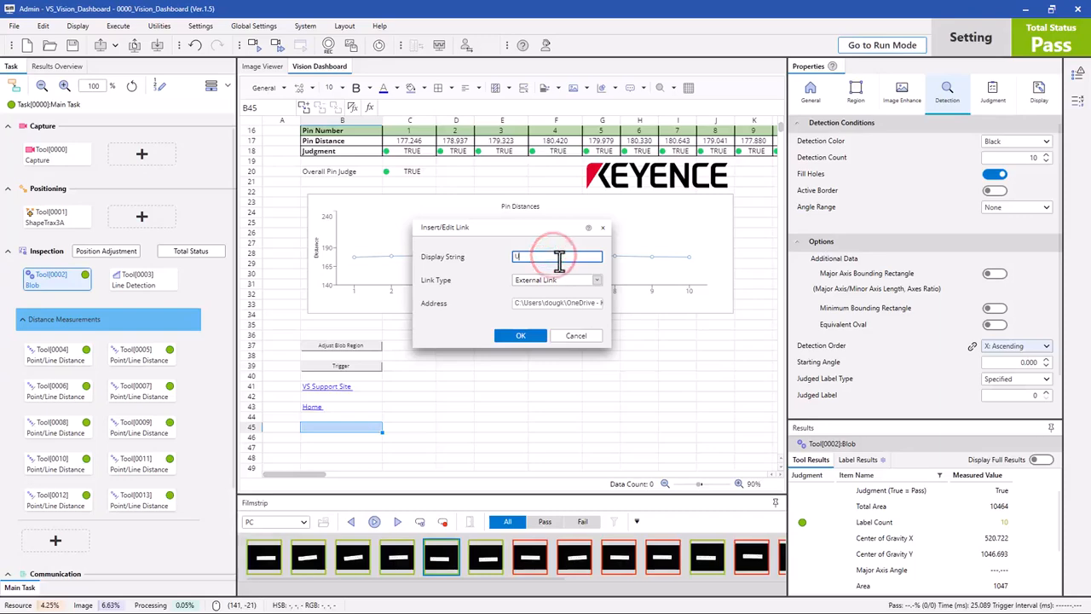
text(ser Manual)
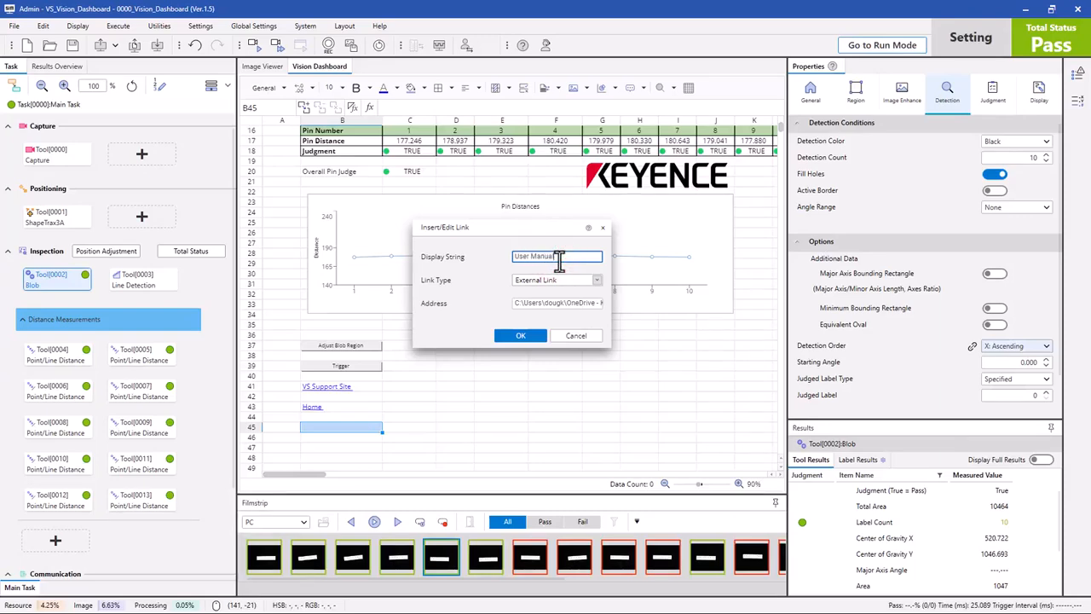
click(522, 337)
Step: Test the User Manual link by opening the instruction manual at full window size, and close the manual
click(339, 467)
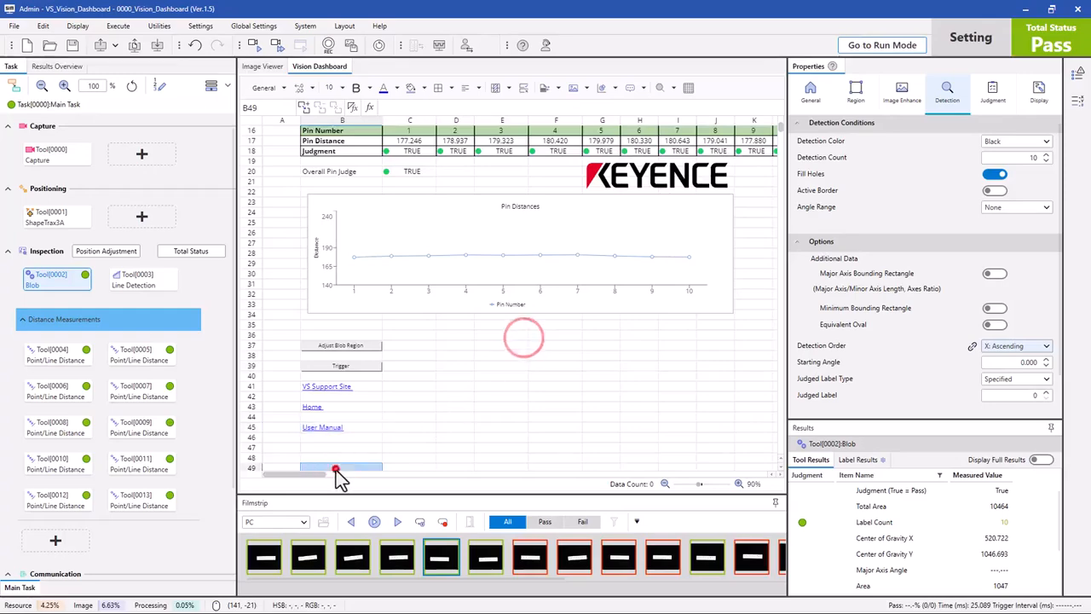
click(327, 428)
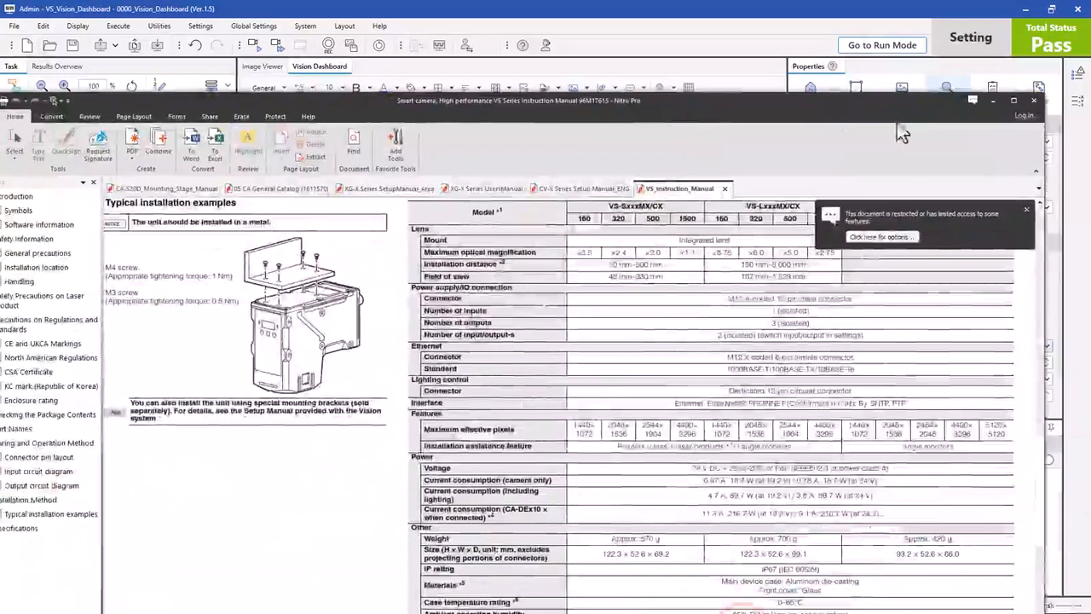
click(1014, 100)
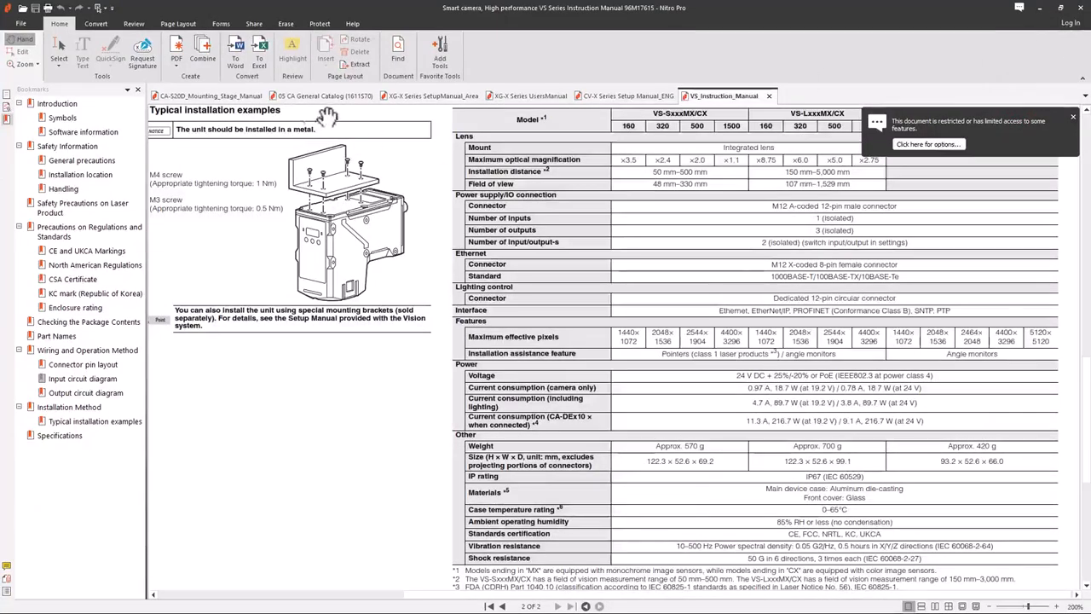
click(1081, 8)
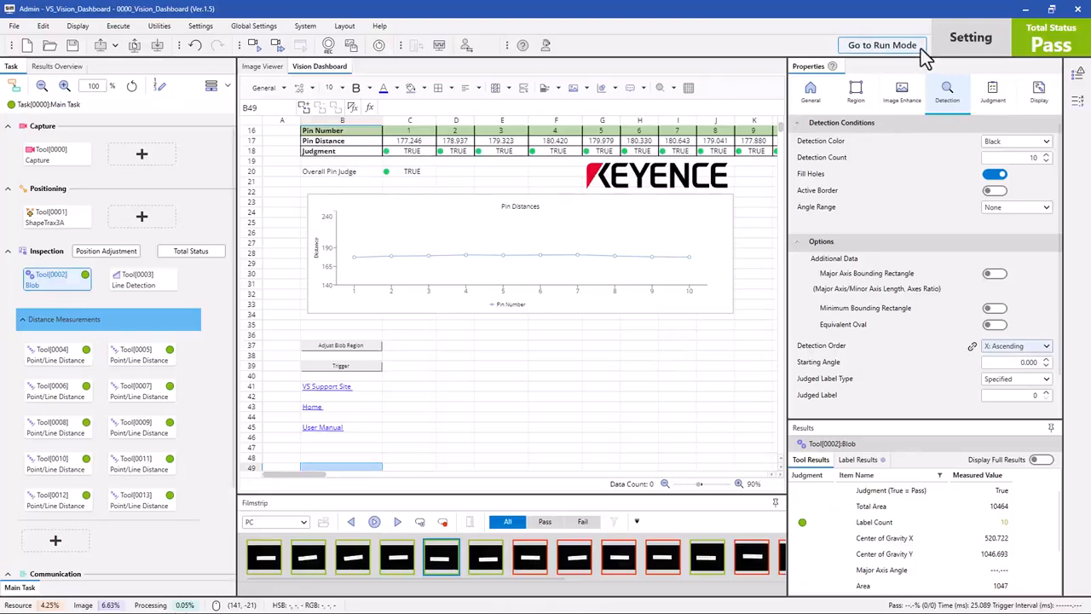
click(380, 26)
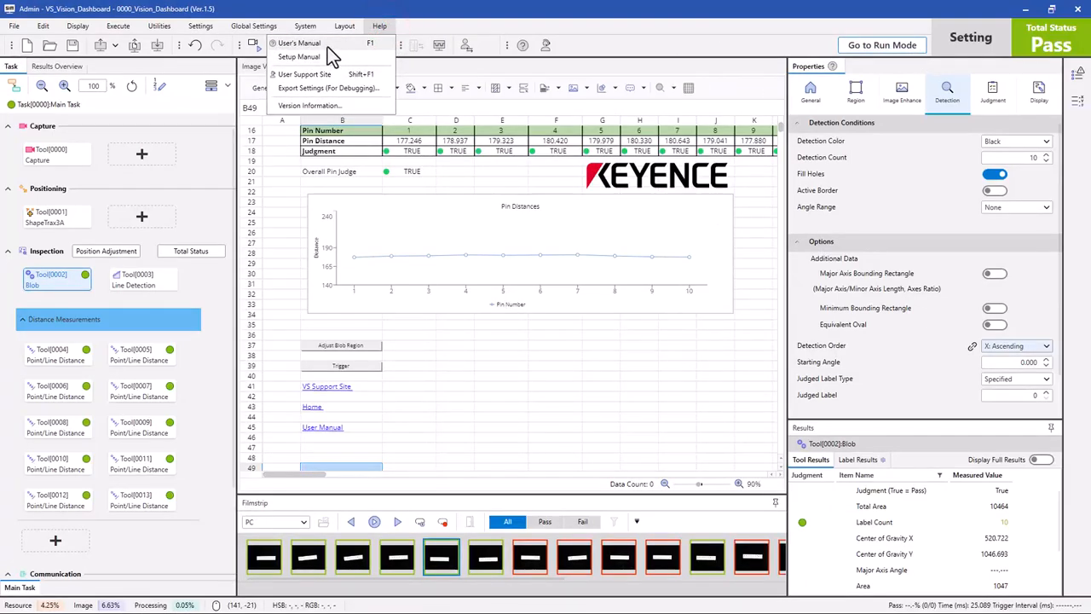
click(471, 340)
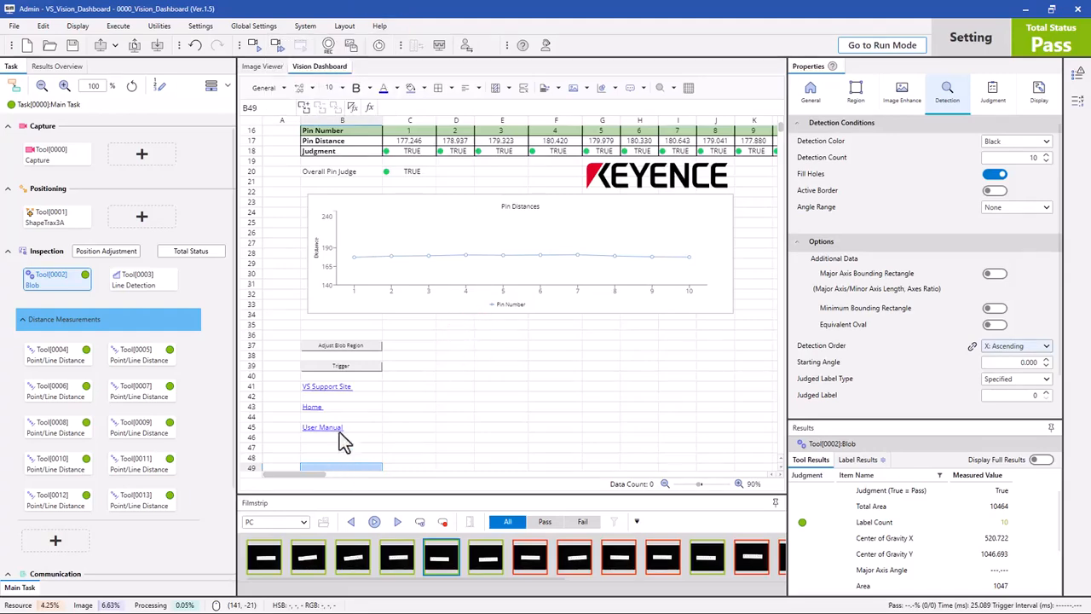
scroll(490, 403, up, 3)
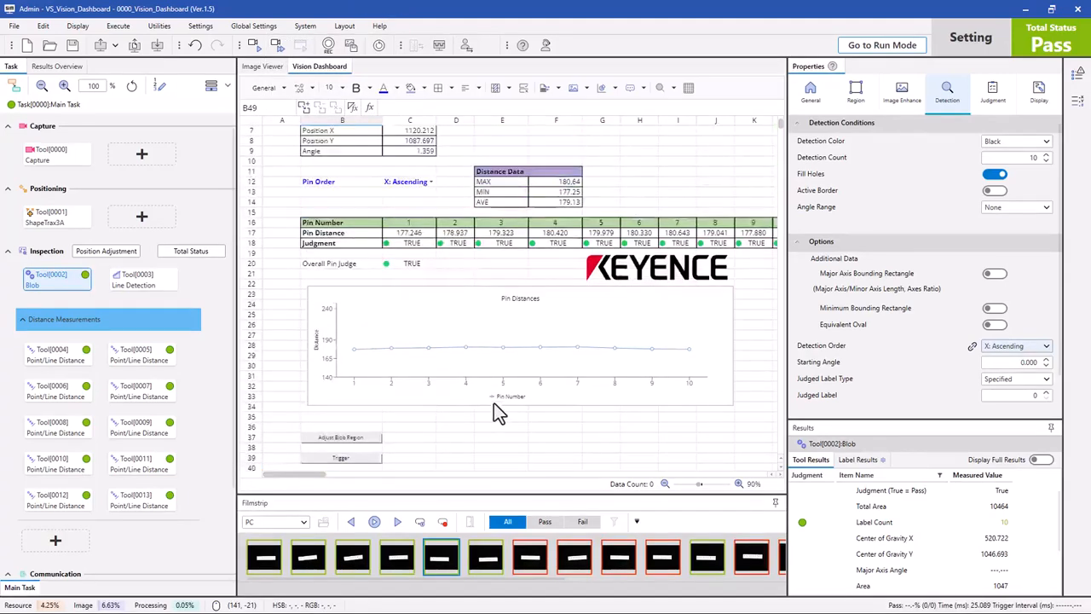
scroll(494, 401, down, 4)
scroll(448, 398, up, 6)
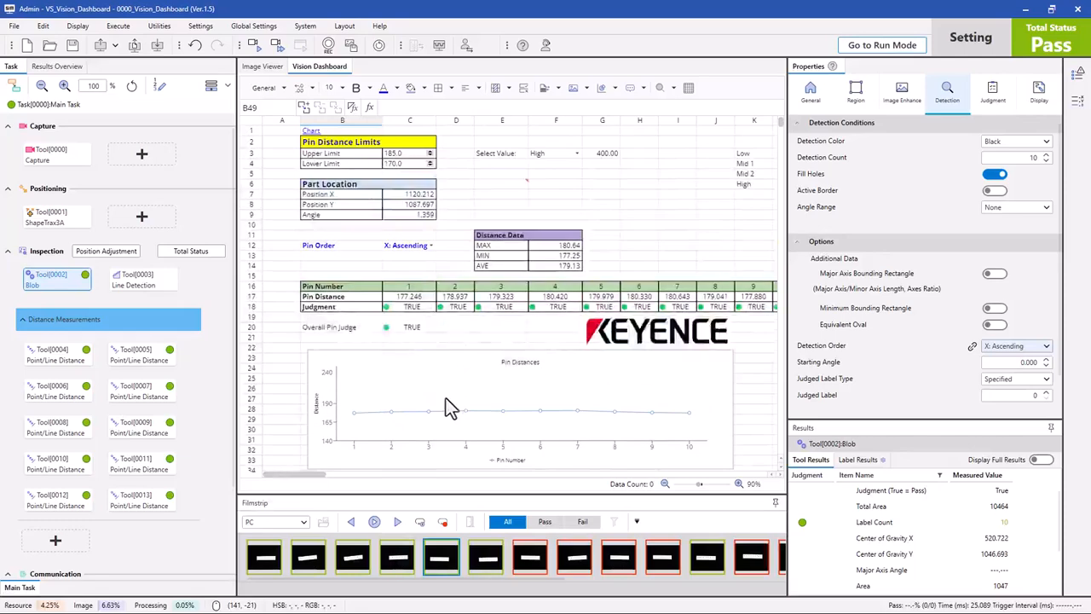
scroll(448, 405, down, 5)
scroll(438, 409, up, 5)
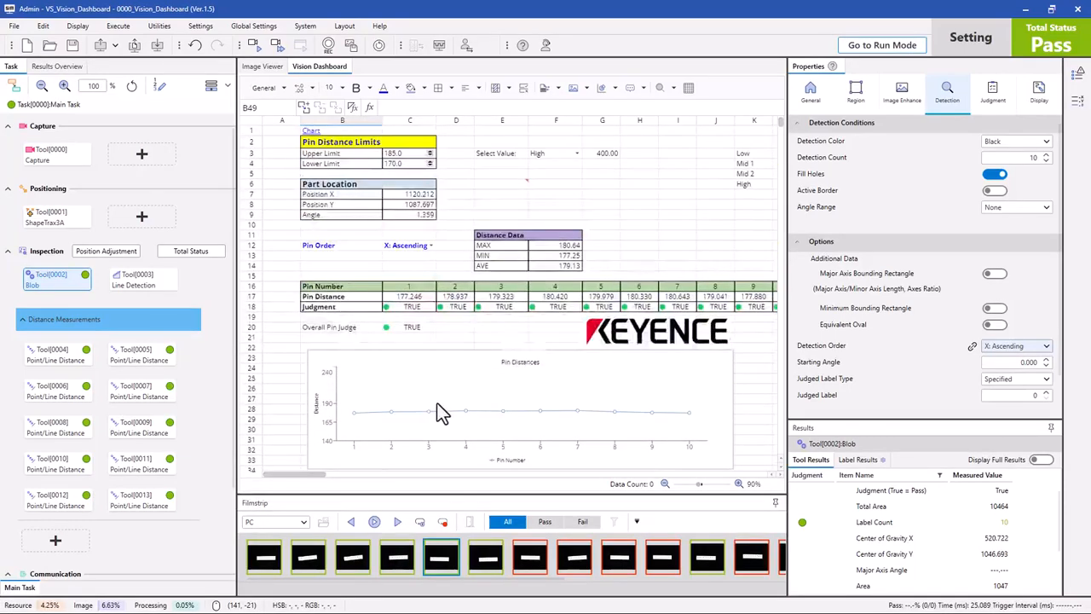
scroll(437, 413, down, 5)
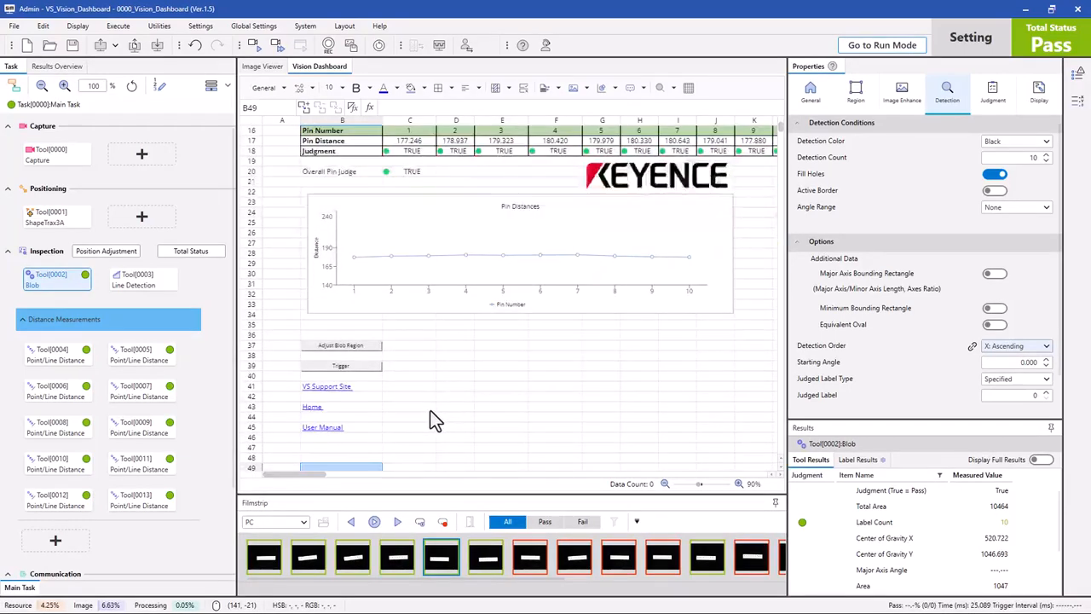
scroll(373, 427, up, 5)
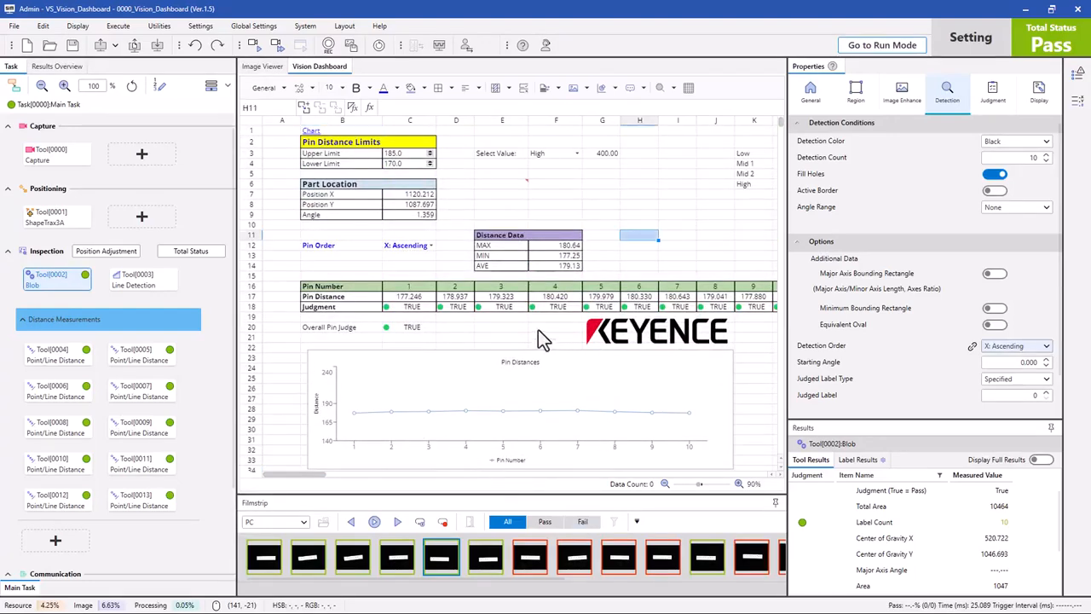
Step: Examine the formulas behind the MAX, MIN and AVE values in the Distance Data table
click(520, 256)
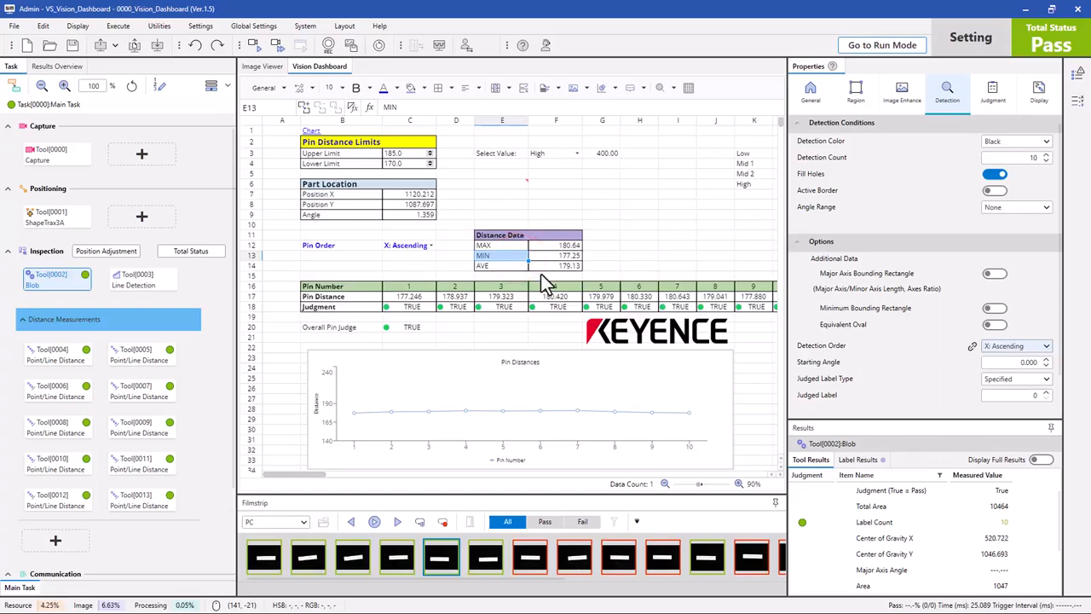
key(Right)
key(Up)
key(Down)
key(Down)
key(Up)
key(Up)
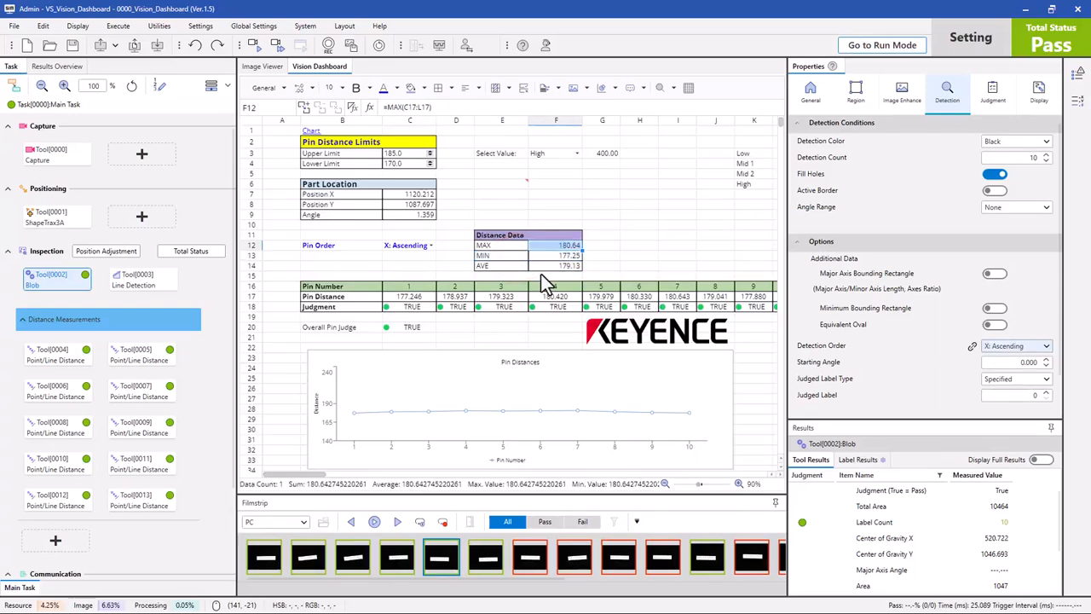
Step: Register the Distance Data table in E11:F14 to the template list, overwriting the existing Template2.tpl
key(Left)
key(Up)
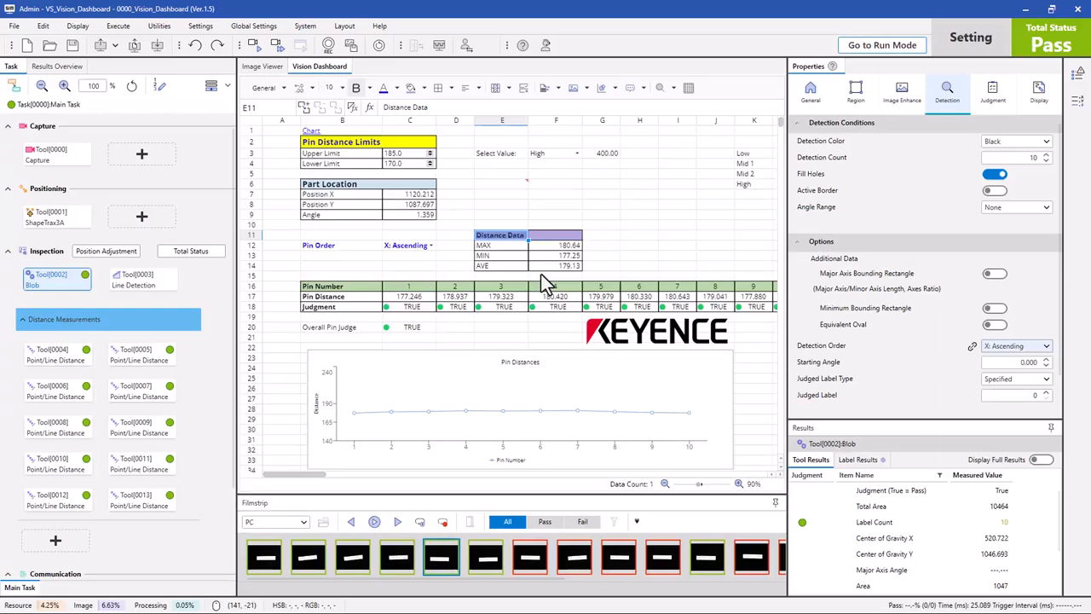
key(shift+Right)
key(shift+Down)
key(shift+Down)
key(shift+Down)
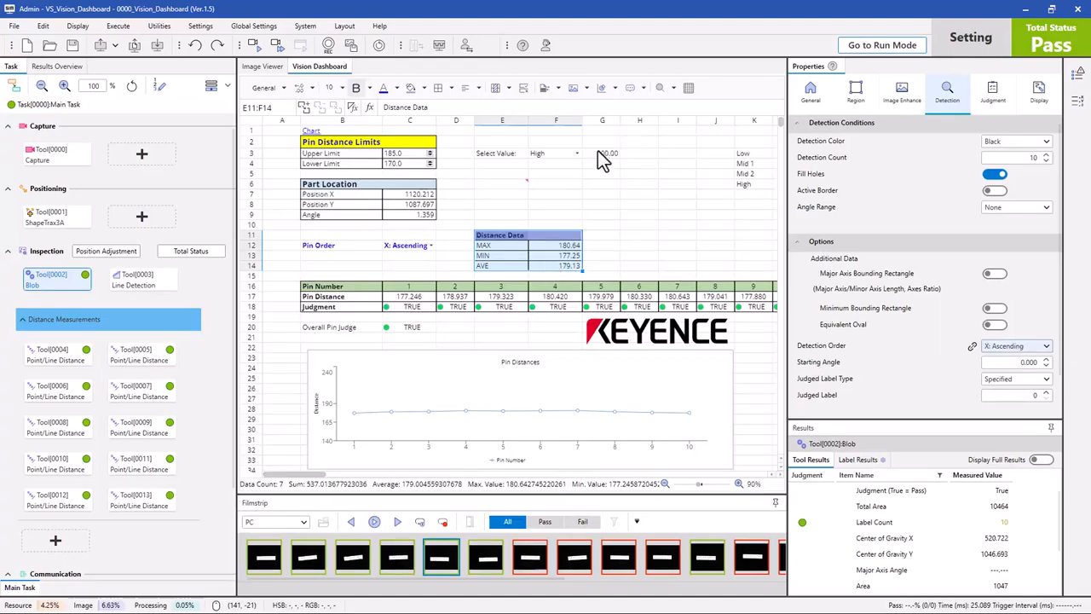
click(559, 88)
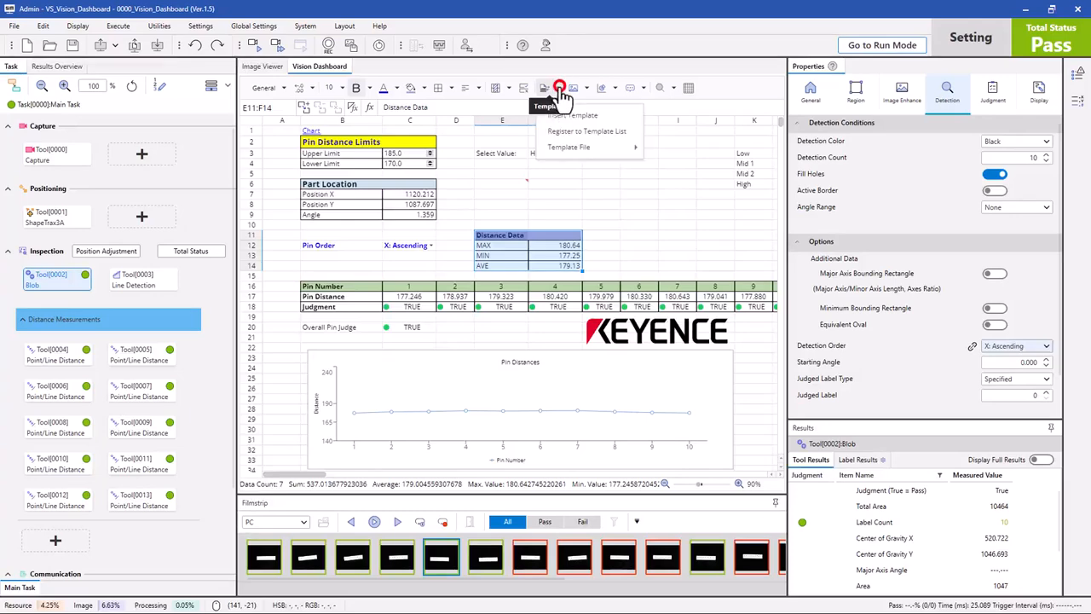
click(578, 133)
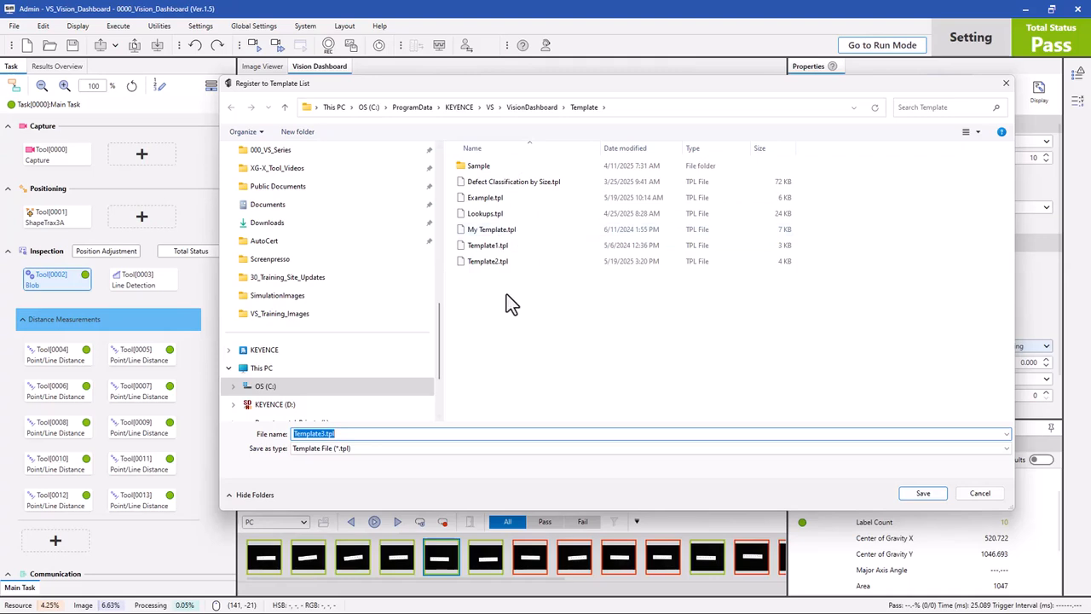
click(481, 265)
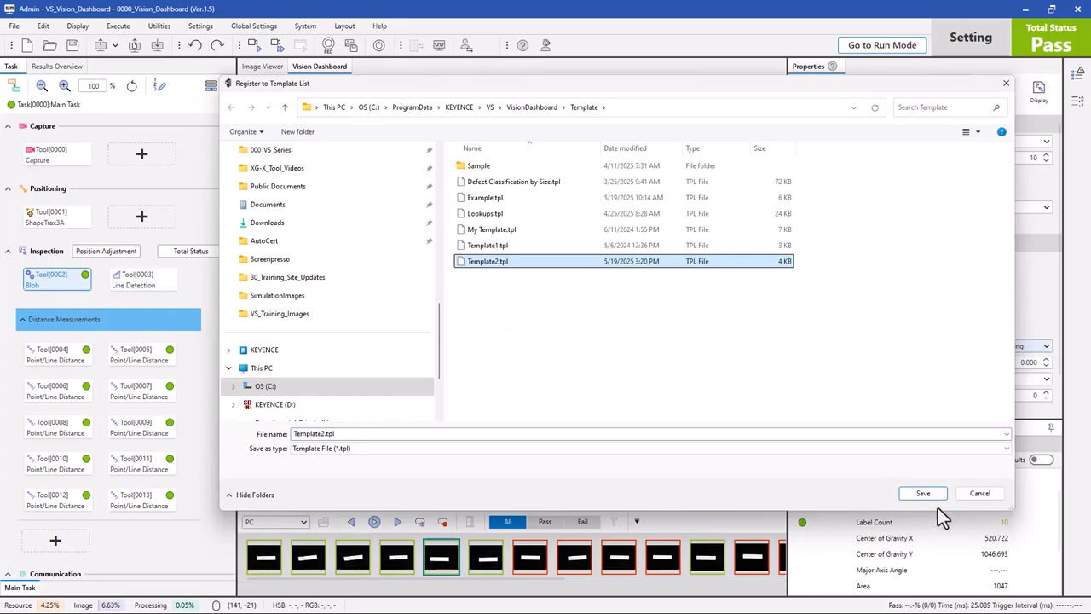
click(920, 493)
click(570, 314)
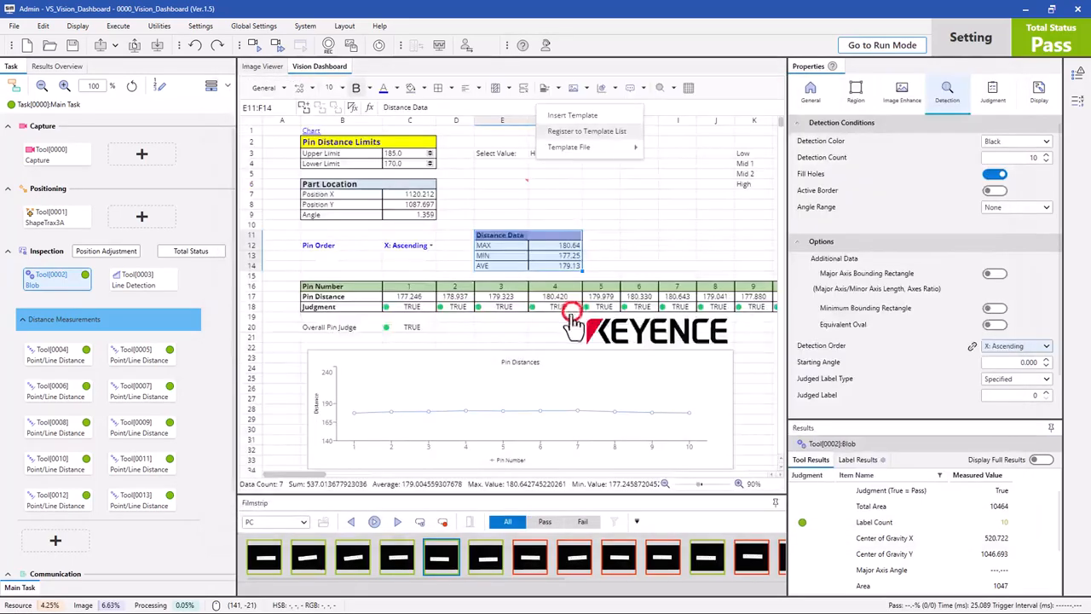
Step: Insert the Template2 template at cell E40, in the empty area below the Pin Distances chart
click(601, 246)
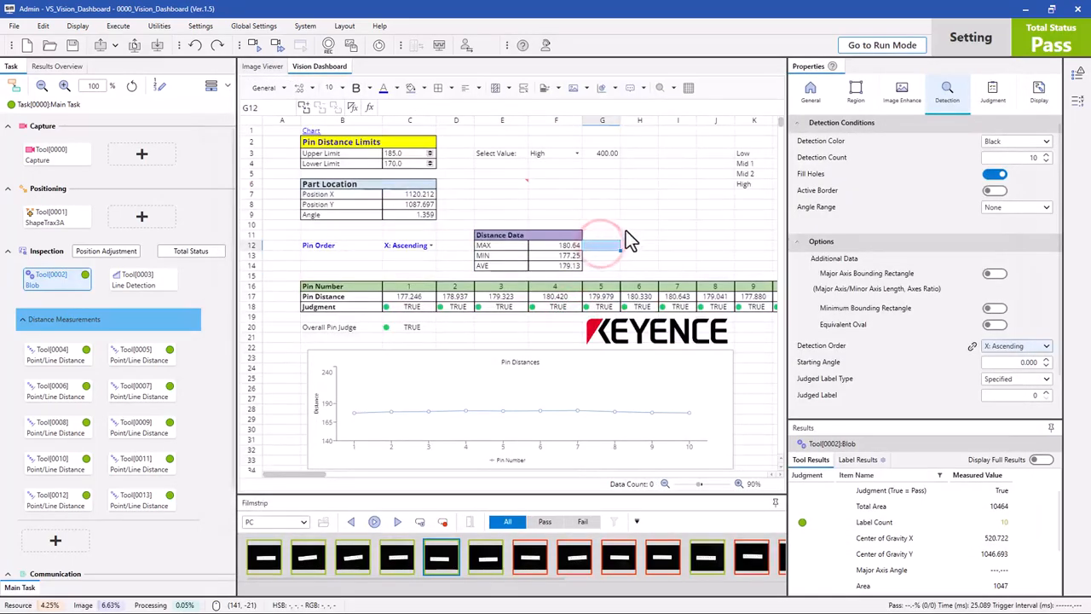
scroll(626, 226, down, 5)
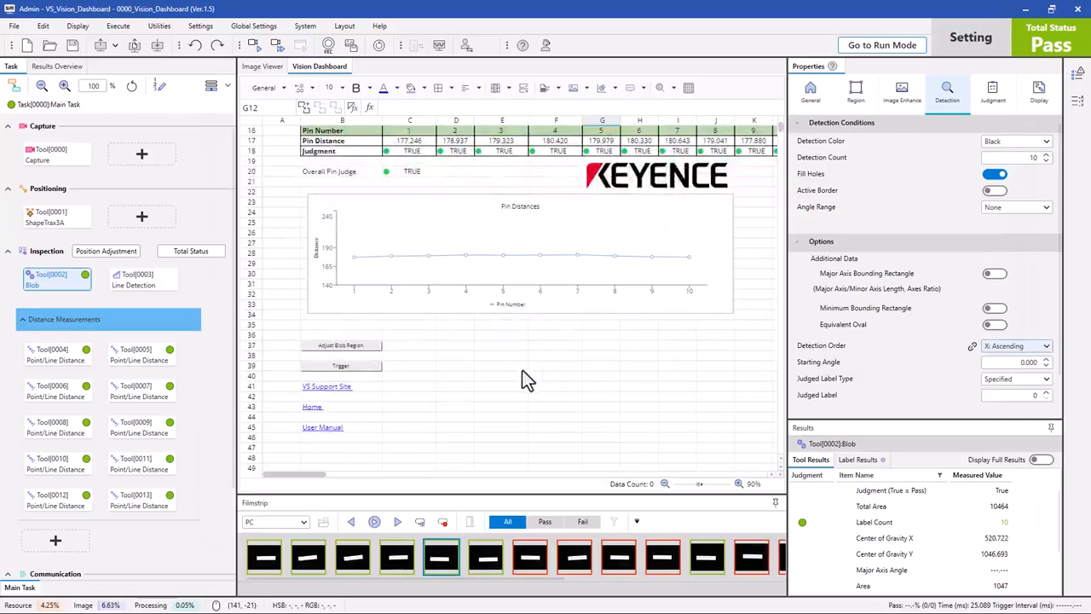
click(524, 374)
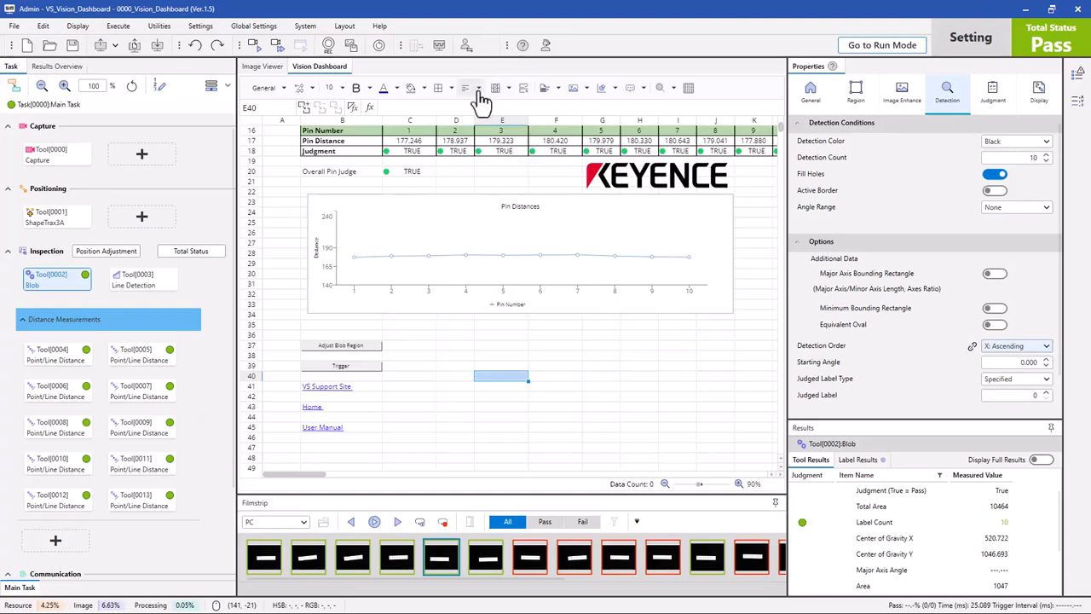
click(555, 89)
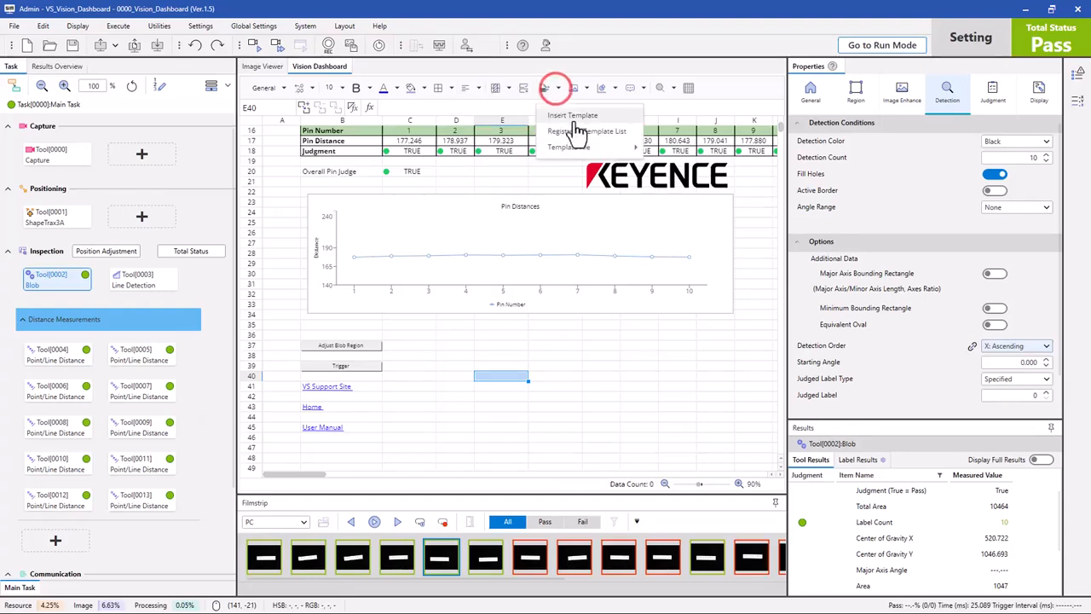
click(572, 116)
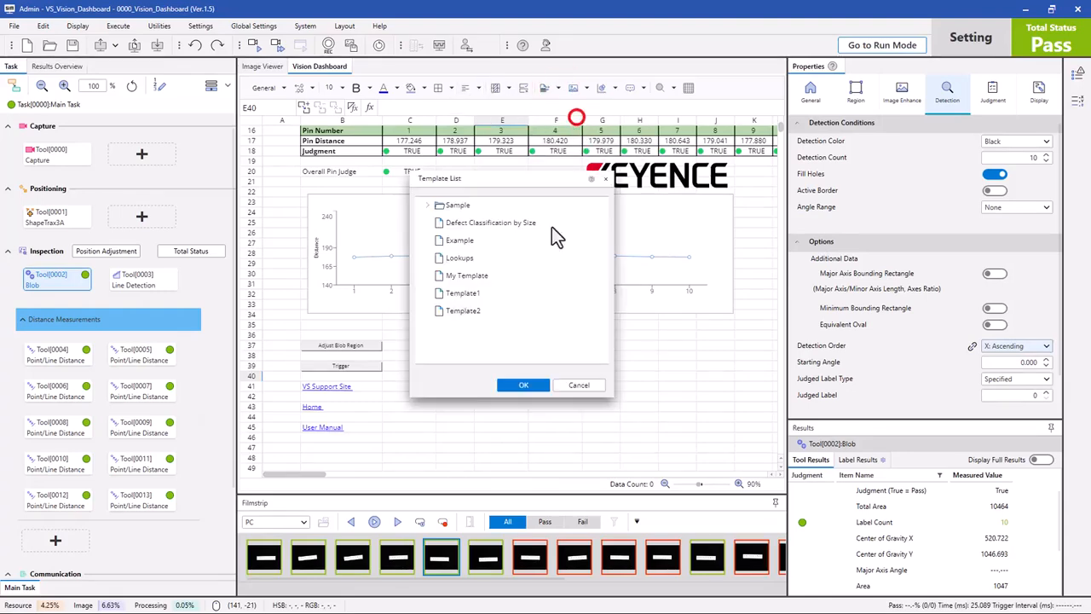
click(458, 312)
click(516, 385)
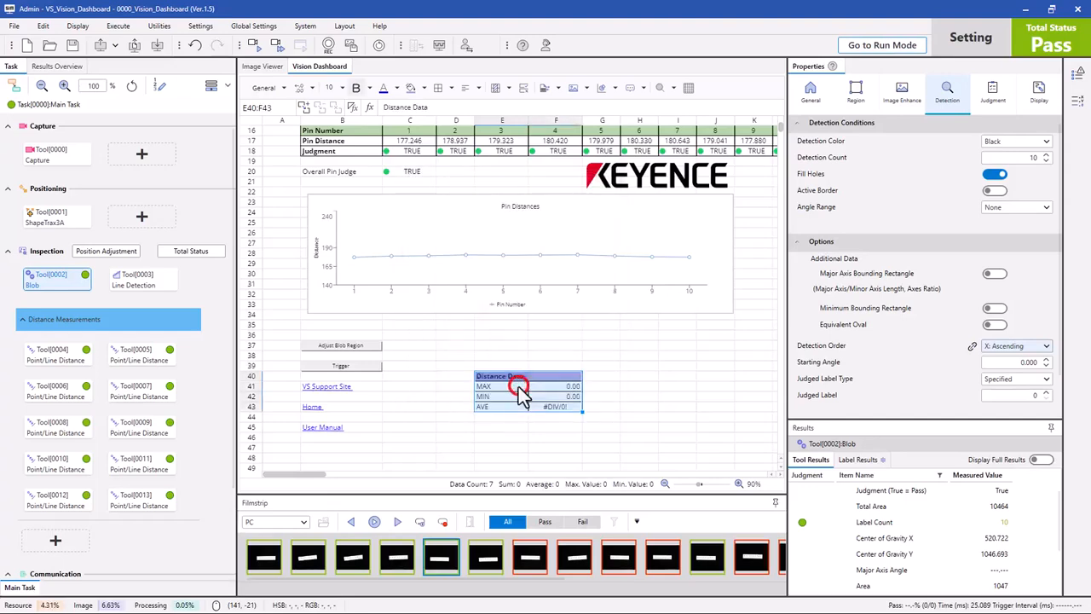
Step: Examine which cell ranges the MAX, MIN and AVE formulas reference in the Distance Data copy below the chart
click(498, 407)
key(Right)
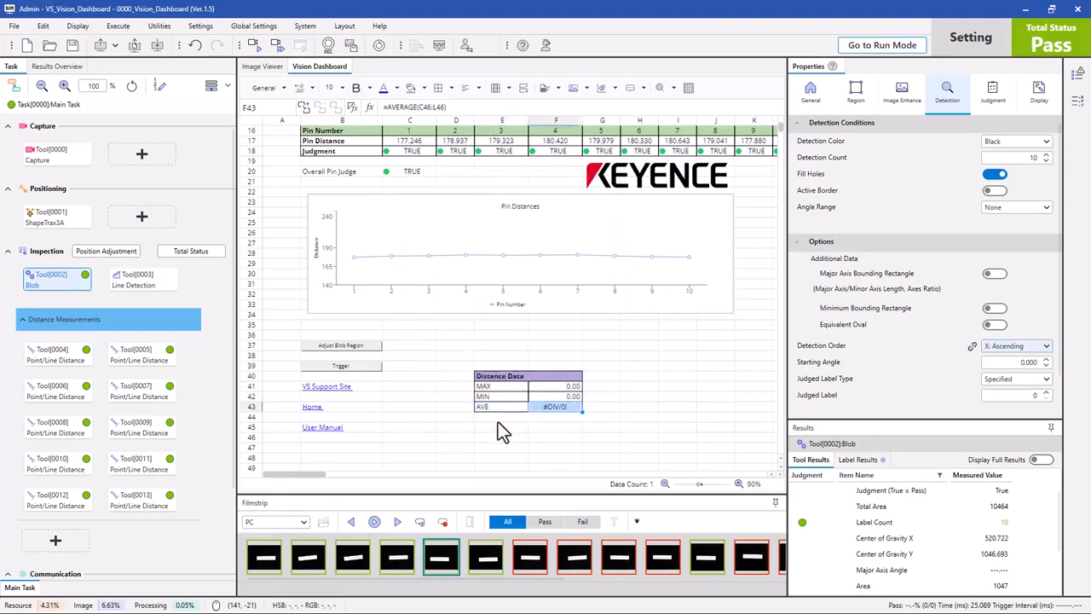
key(Up)
key(Up)
key(Down)
key(Down)
key(Up)
key(Up)
key(Down)
key(Down)
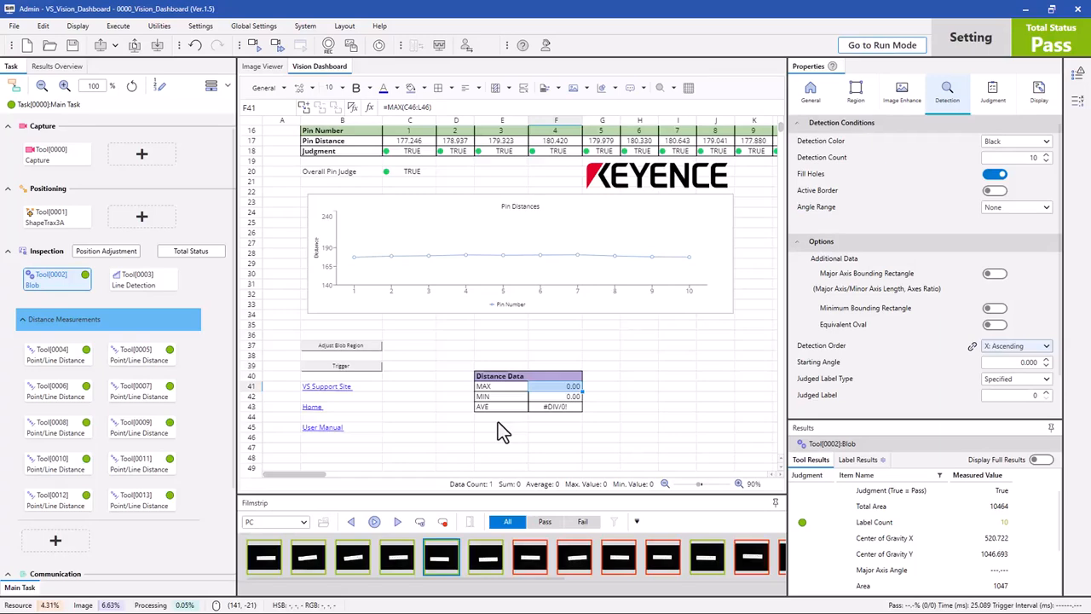
key(Down)
key(Down)
key(Up)
key(Up)
key(Up)
key(Down)
click(513, 406)
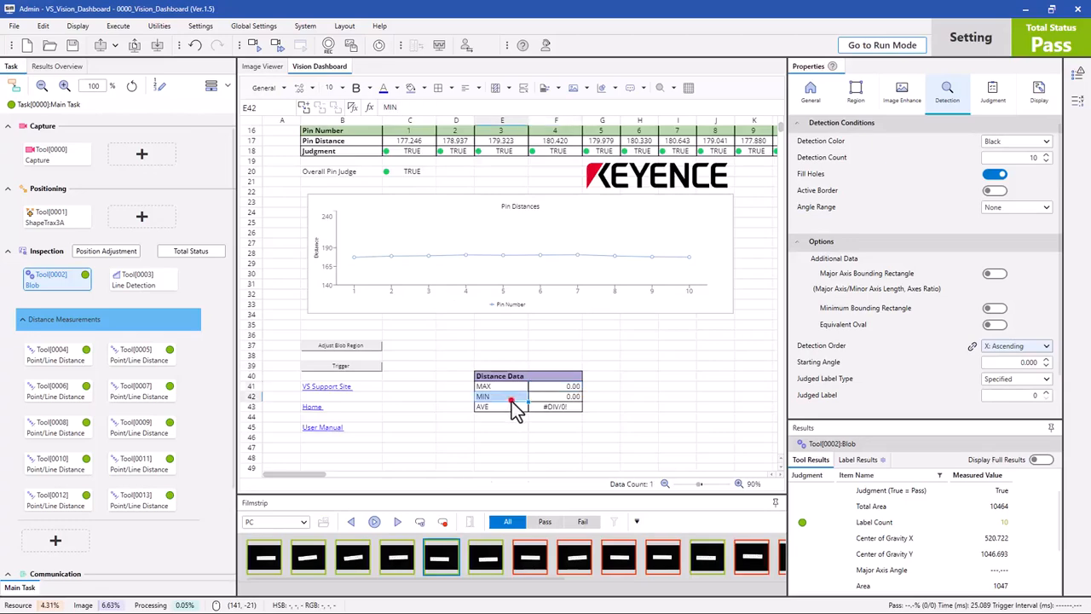
key(Right)
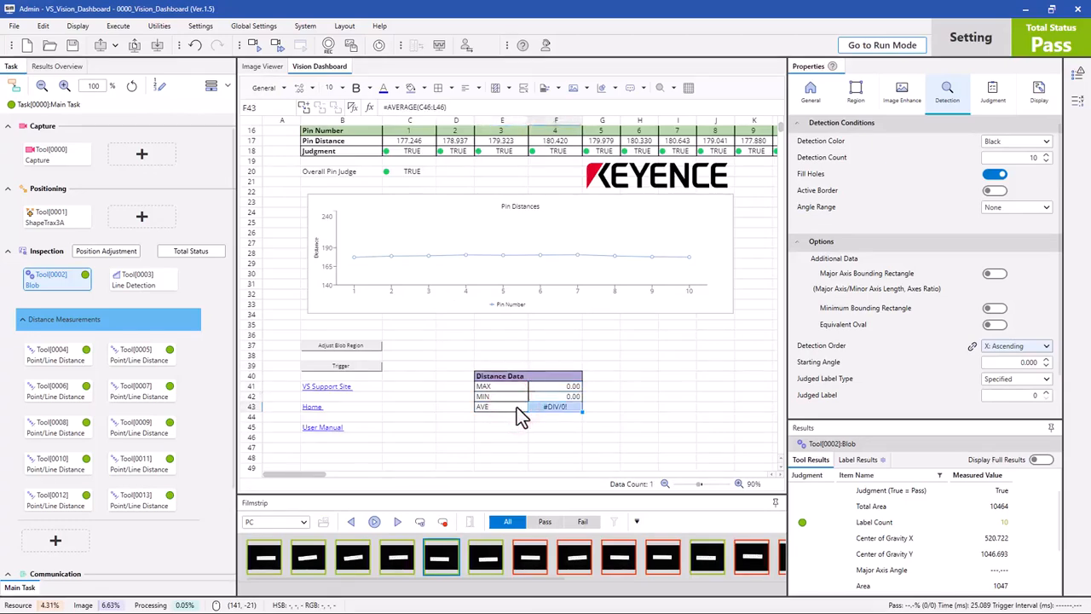
key(Left)
key(Left)
key(Up)
key(Up)
key(Up)
key(Left)
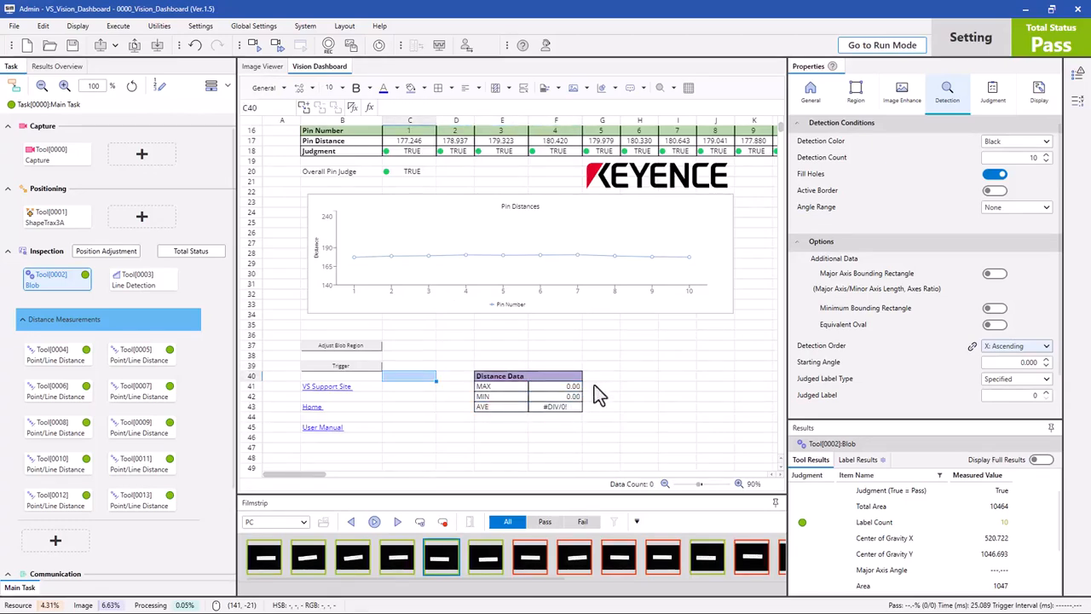
Step: Start inserting a template at the empty cell H9 near the start of the dashboard, opening the list of available templates
click(622, 378)
scroll(621, 385, up, 4)
scroll(622, 386, up, 1)
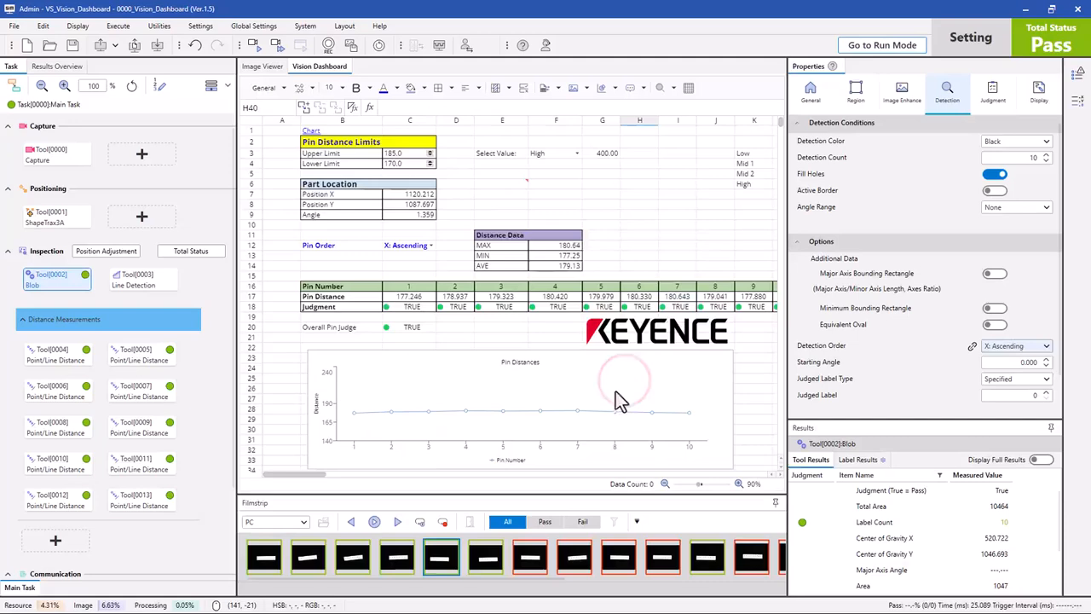
click(554, 185)
click(604, 183)
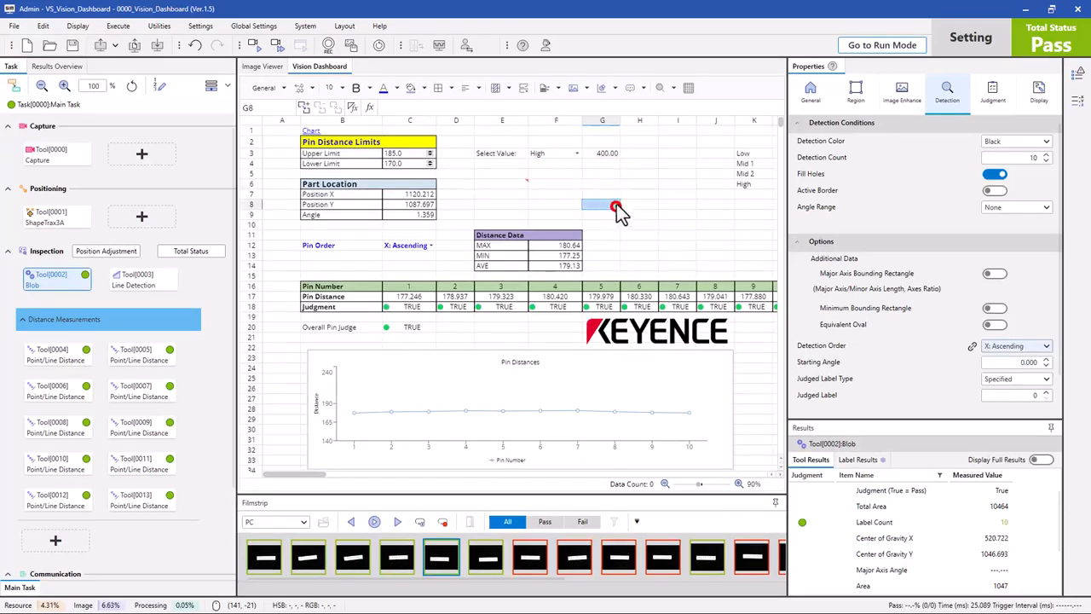
click(592, 182)
click(624, 224)
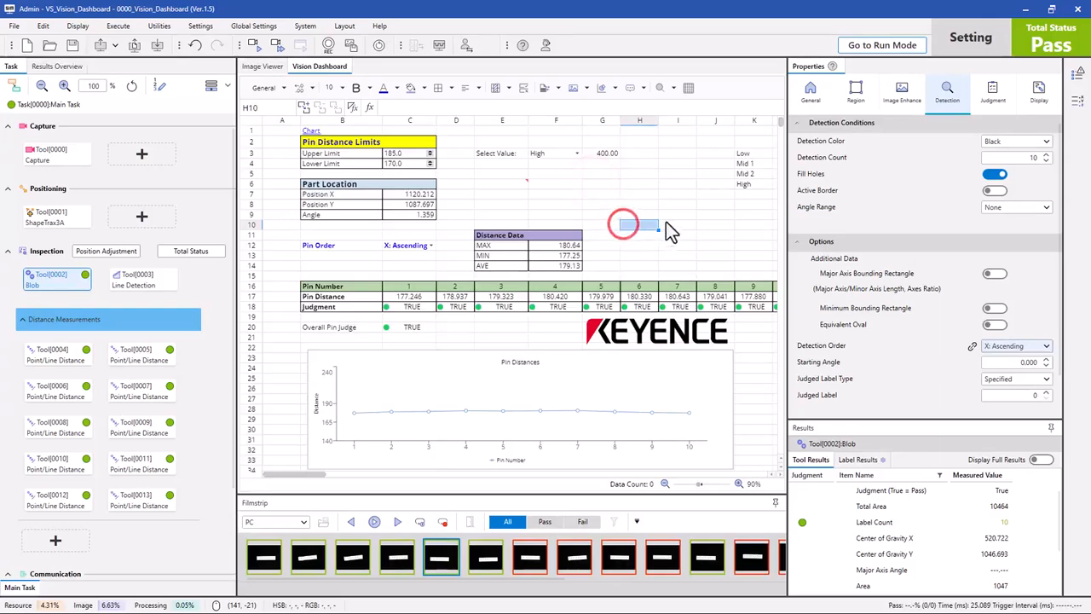
click(666, 221)
click(636, 227)
click(639, 214)
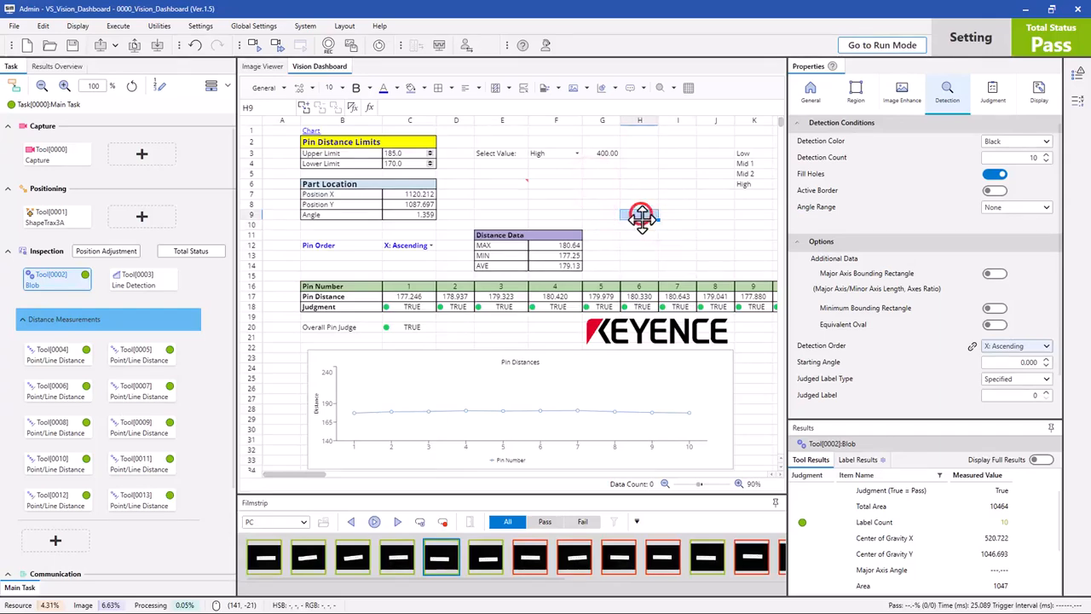
click(556, 87)
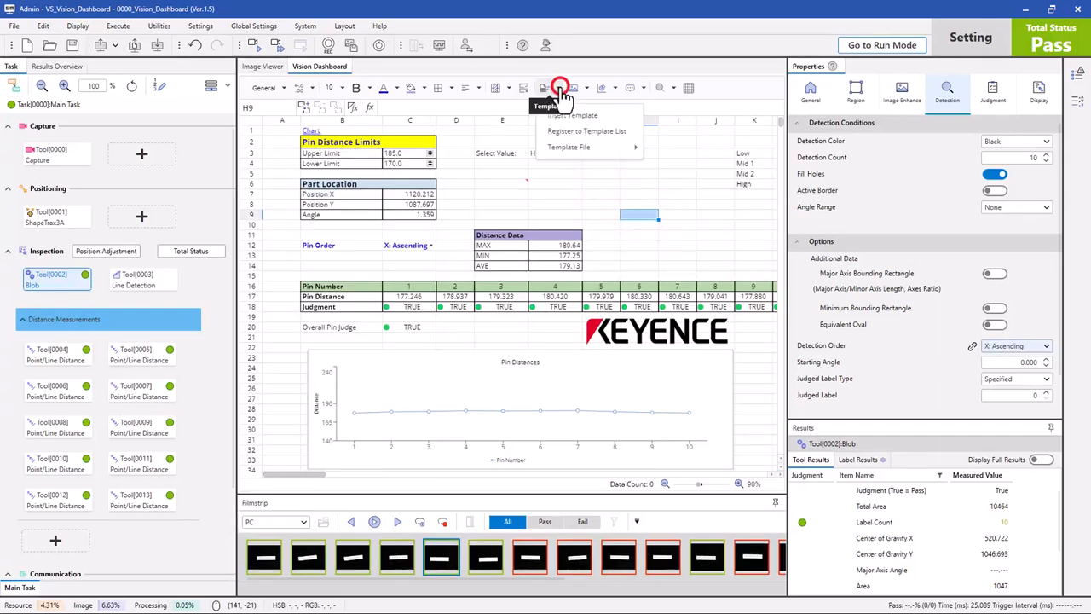
click(603, 117)
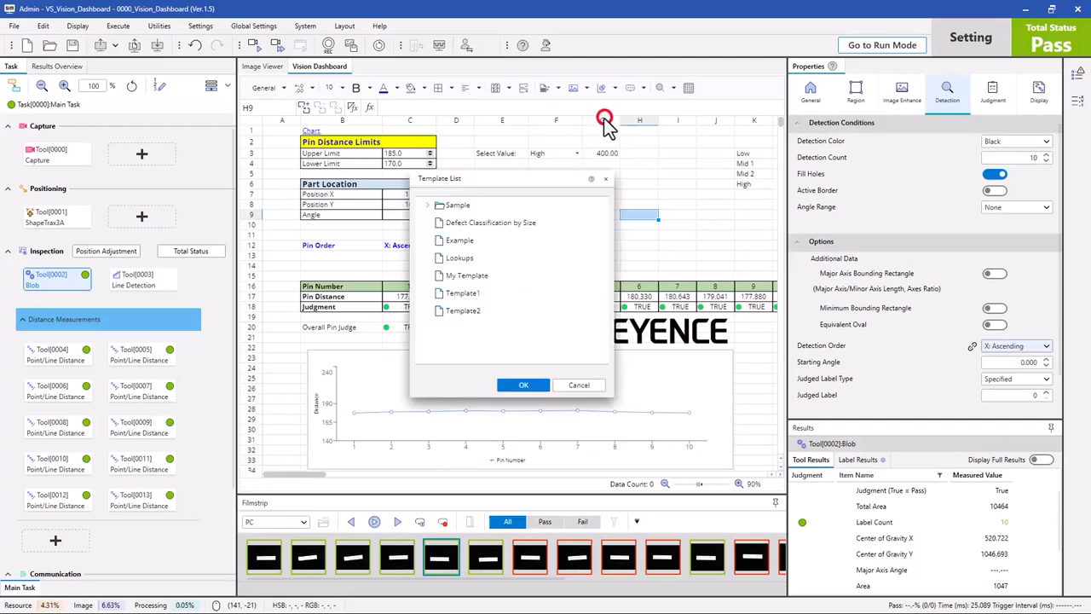
Step: Expand the Sample folder in the template list and review the sample templates it offers
click(447, 205)
click(446, 205)
click(450, 206)
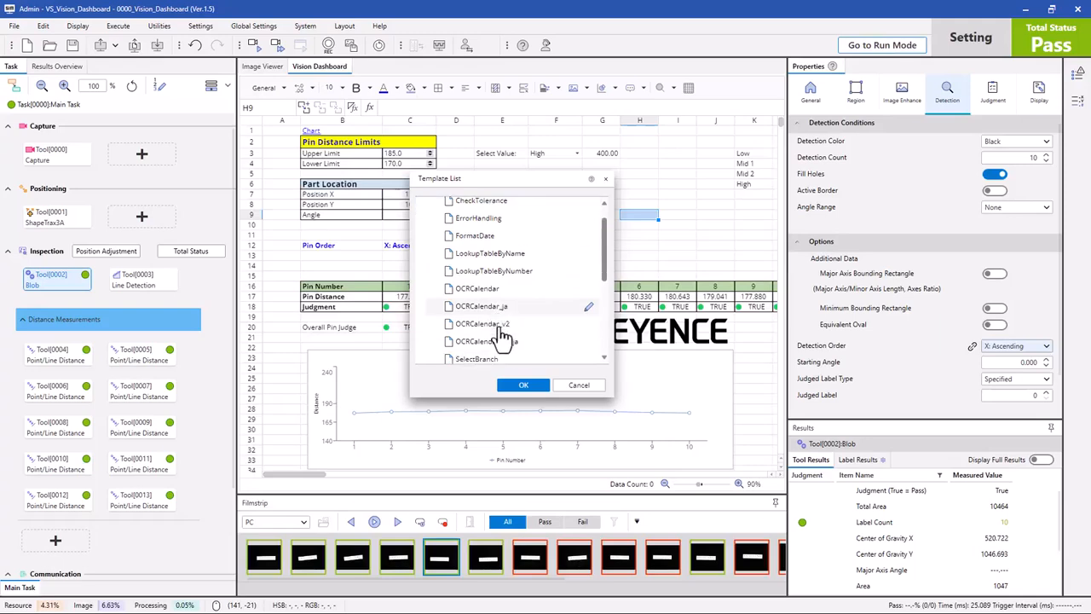
scroll(501, 334, down, 5)
scroll(503, 332, up, 2)
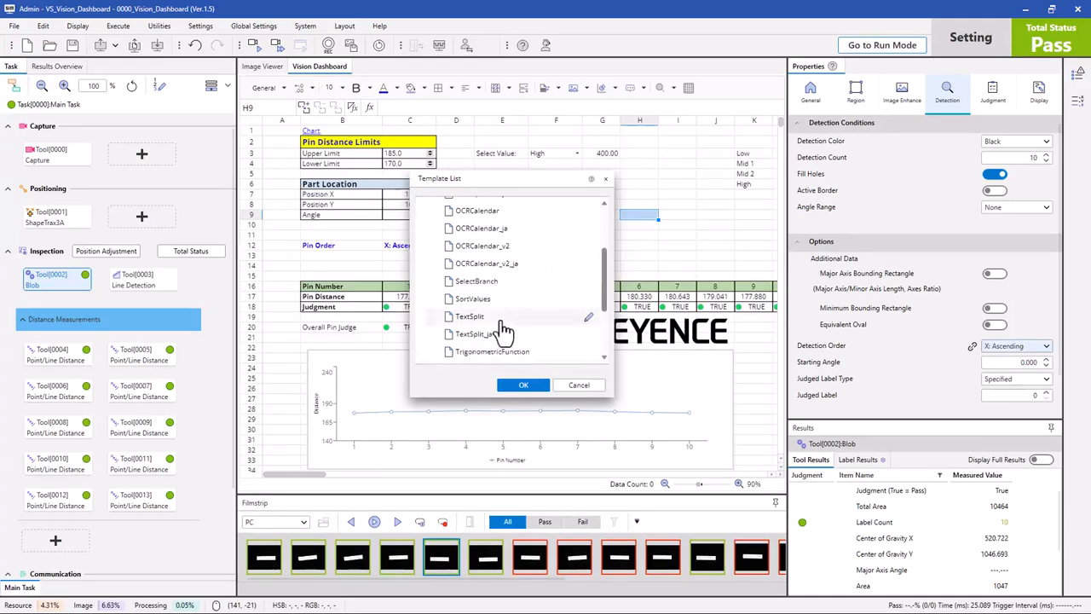
scroll(503, 324, up, 1)
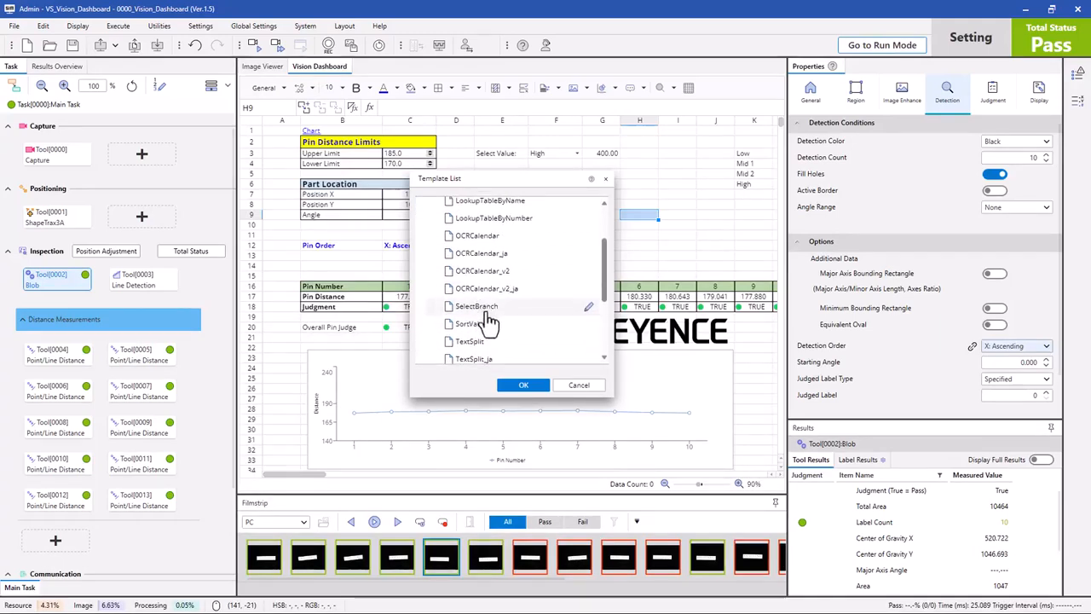
scroll(499, 320, down, 1)
scroll(497, 314, up, 1)
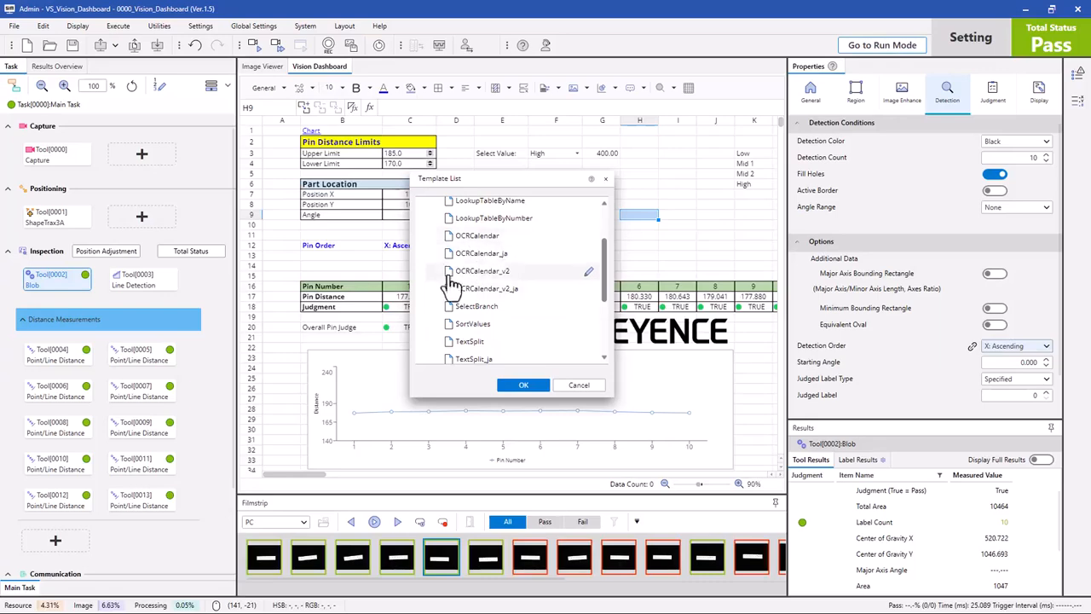
scroll(486, 290, up, 1)
scroll(475, 277, up, 2)
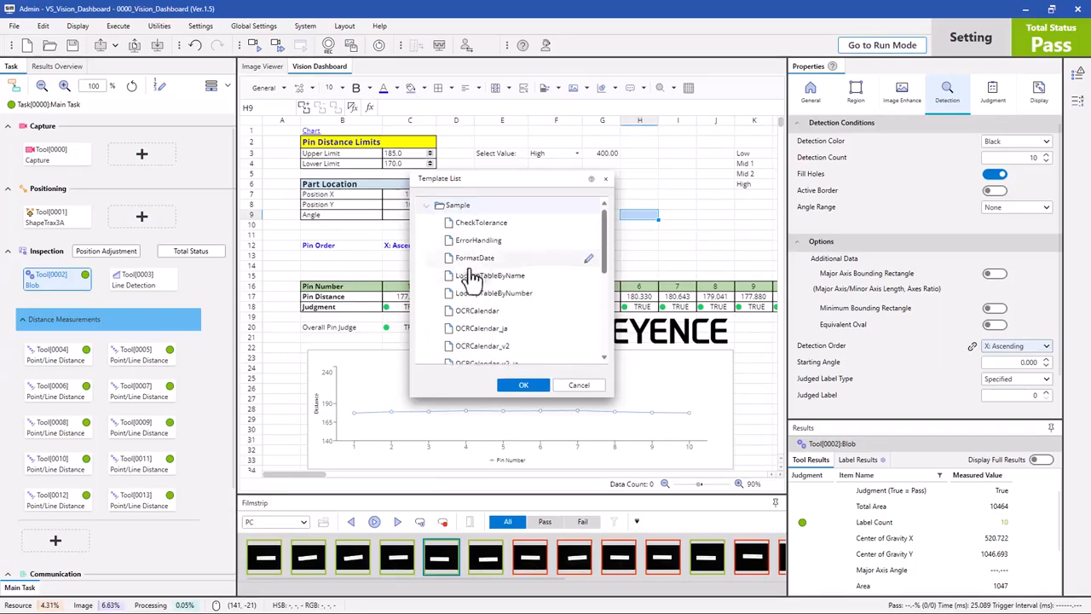
scroll(479, 290, down, 4)
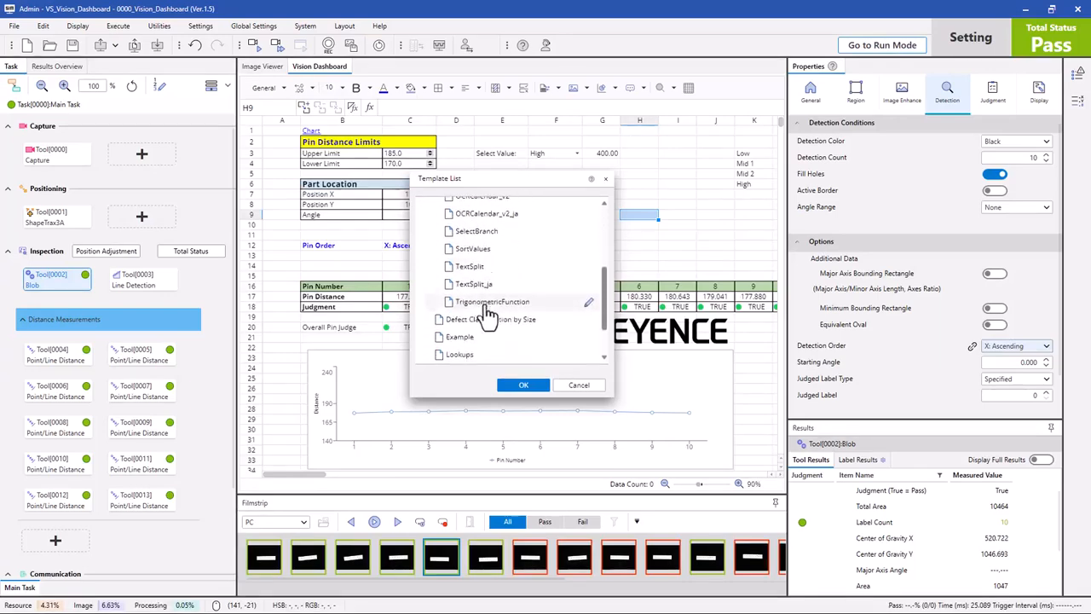
scroll(486, 307, up, 3)
scroll(484, 309, up, 1)
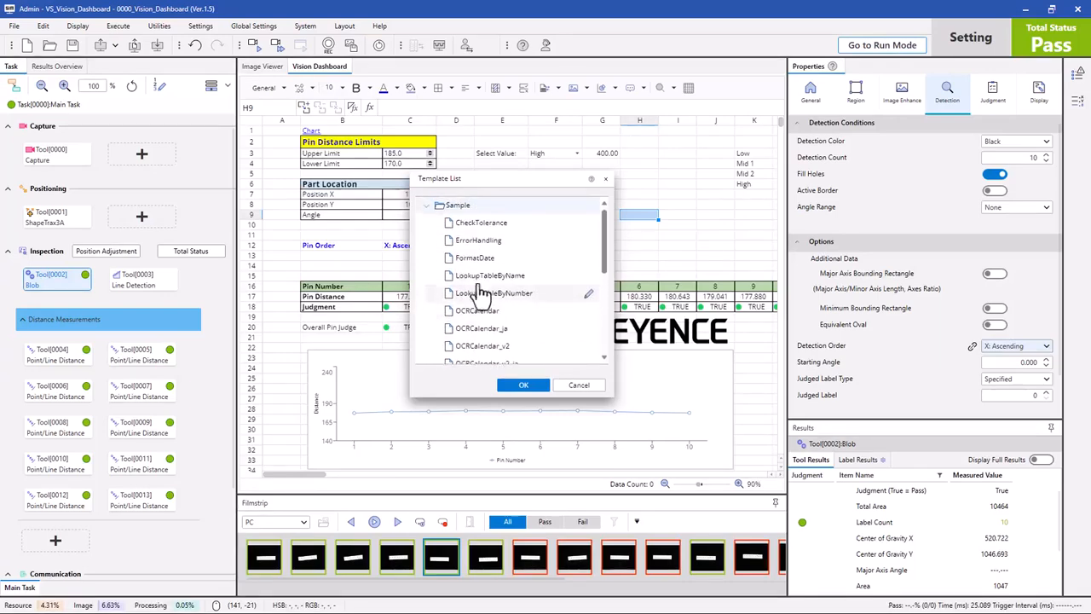
Step: Insert the CheckTolerance sample template at cell H9
click(476, 238)
click(523, 385)
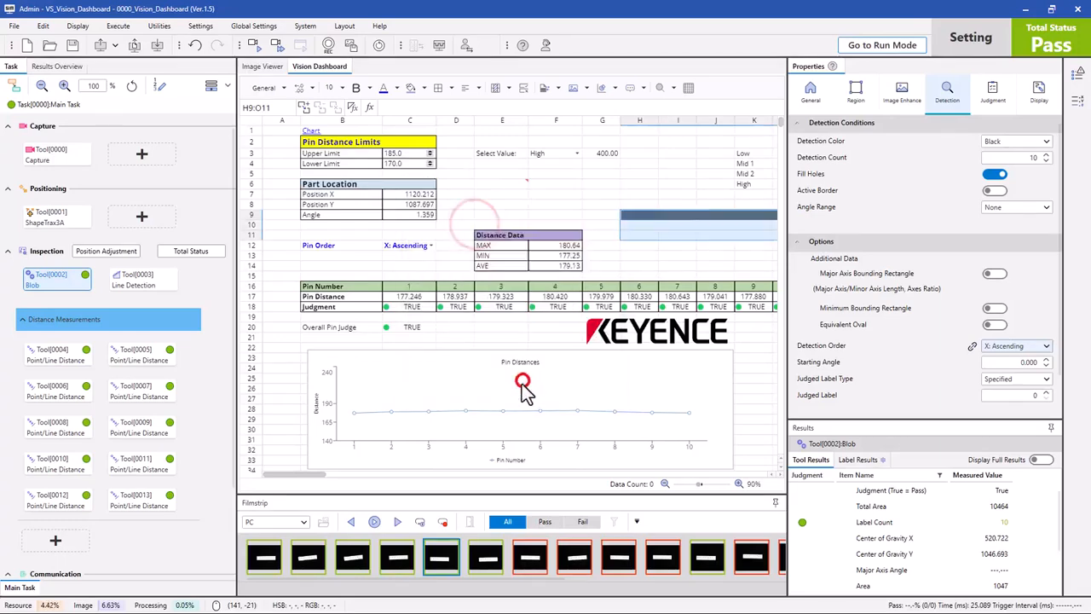
click(655, 248)
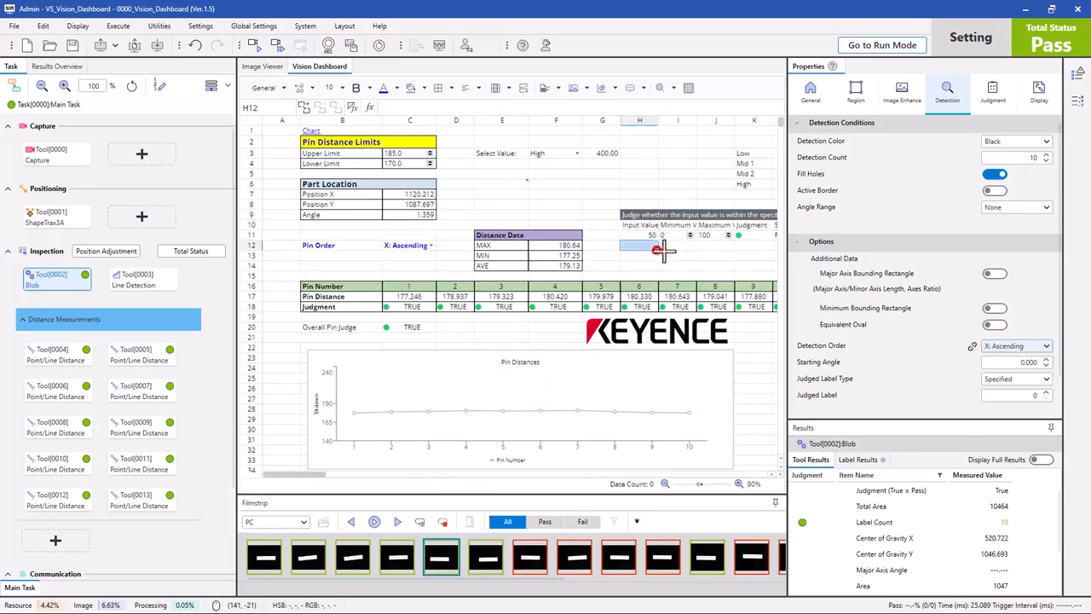
Step: Examine the inserted tolerance check's input, limit, status and label cells and its judgment formula in K11
key(Right)
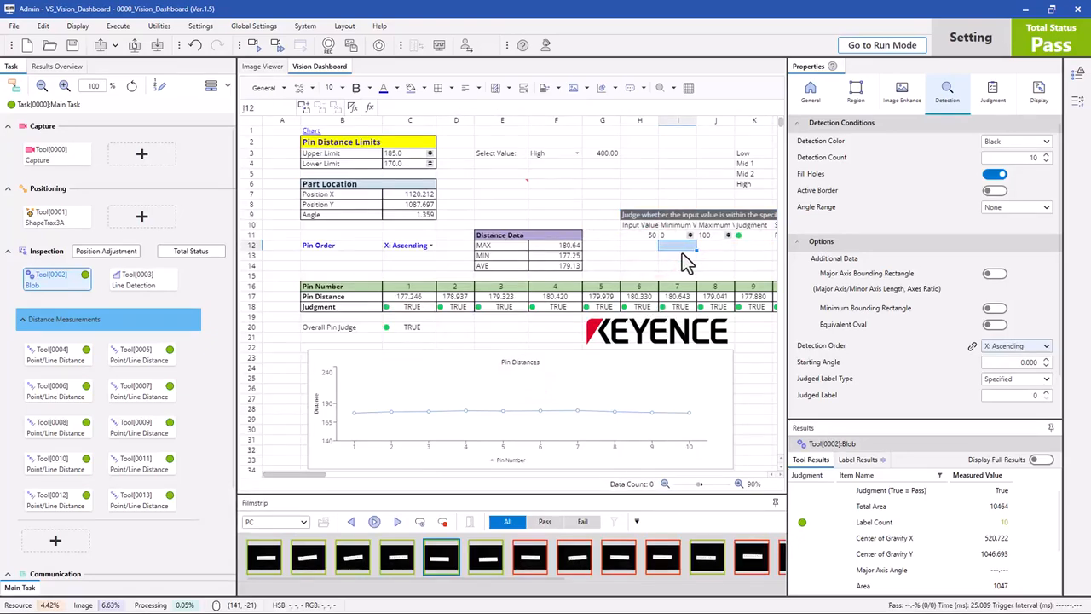
key(Right)
key(Right)
key(Right)
key(Right)
key(Right)
key(Up)
key(Left)
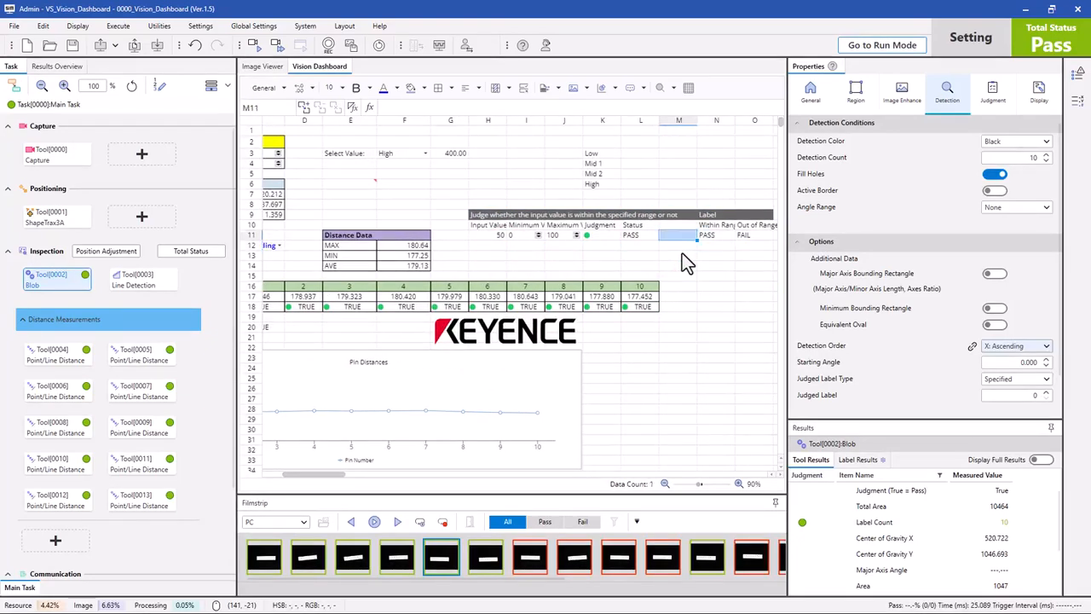
key(Left)
key(Left)
key(Left)
key(Right)
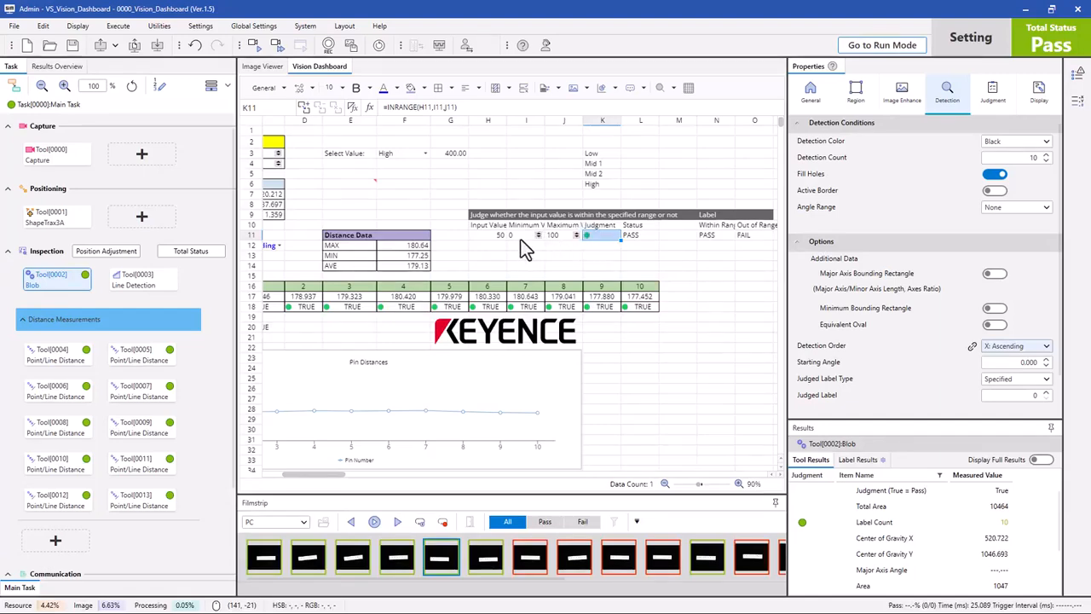
Step: Link the tolerance check's Input Value in H11 to the part's Position X with the formula =C7
click(497, 237)
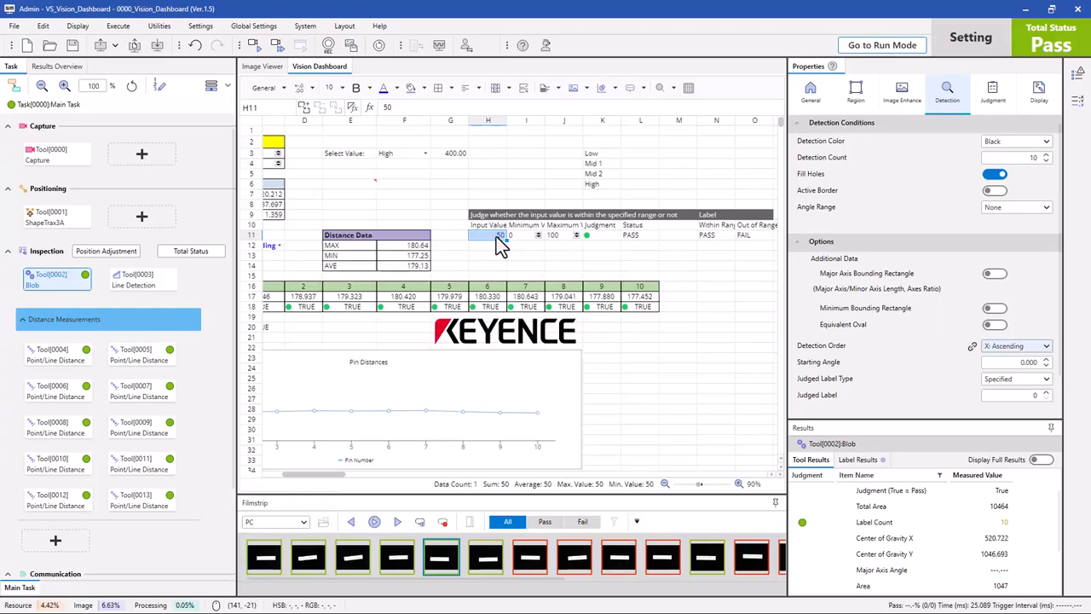
text(=)
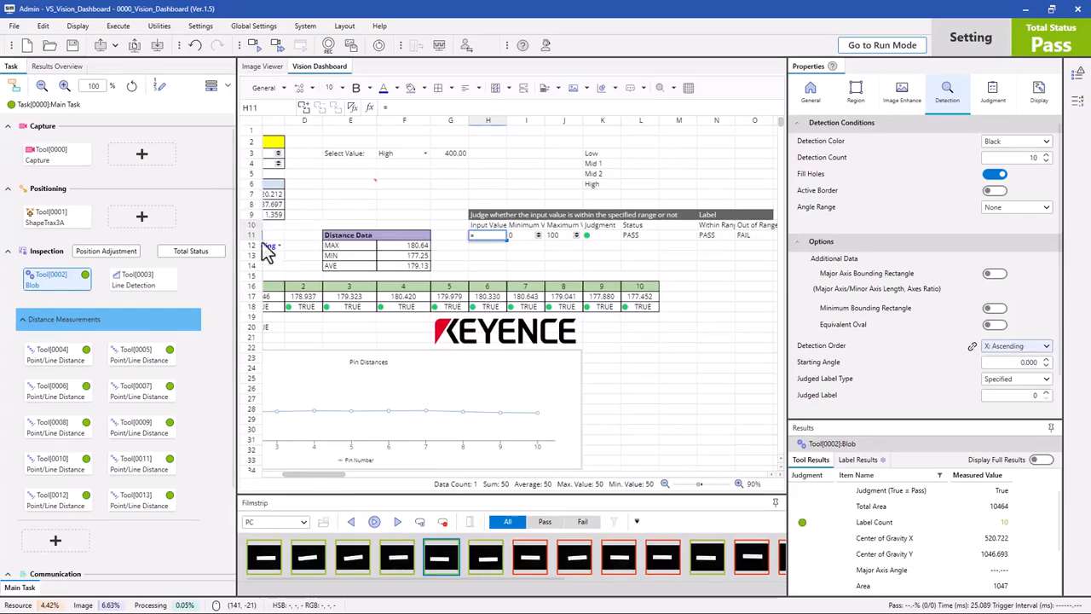
drag(310, 474, 287, 476)
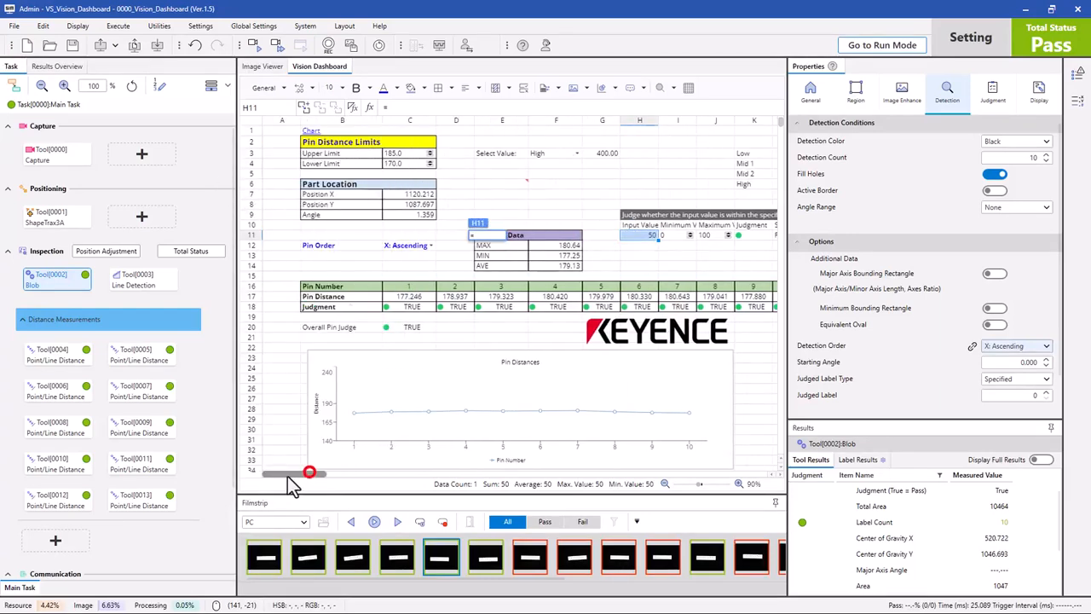
click(407, 194)
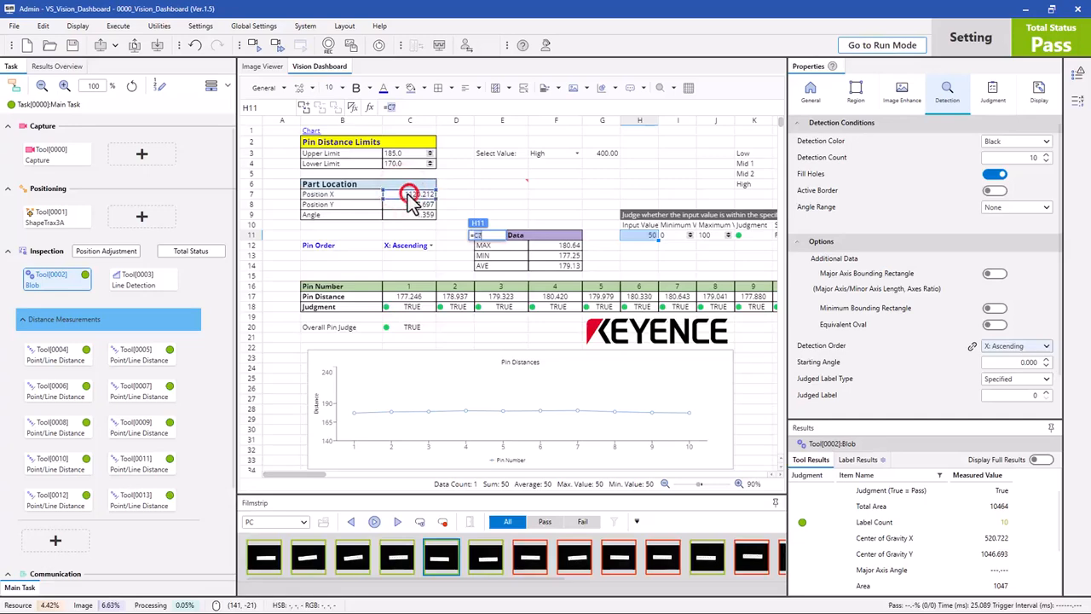
key(Return)
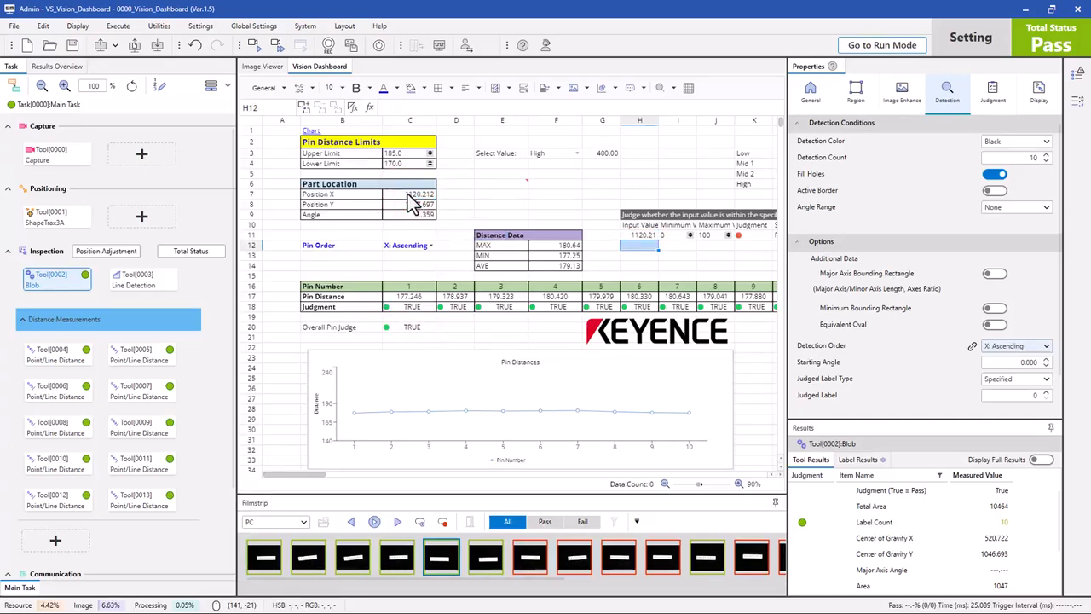
Step: Set the tolerance check's minimum value in I11 to 1100 and its maximum value in J11 to 1200
key(Tab)
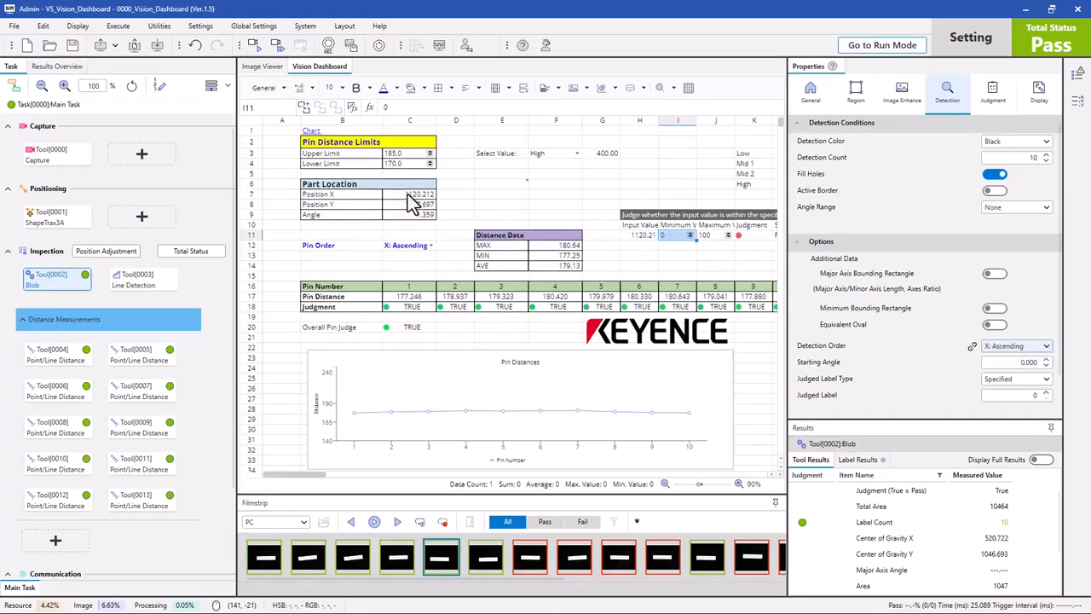
text(10)
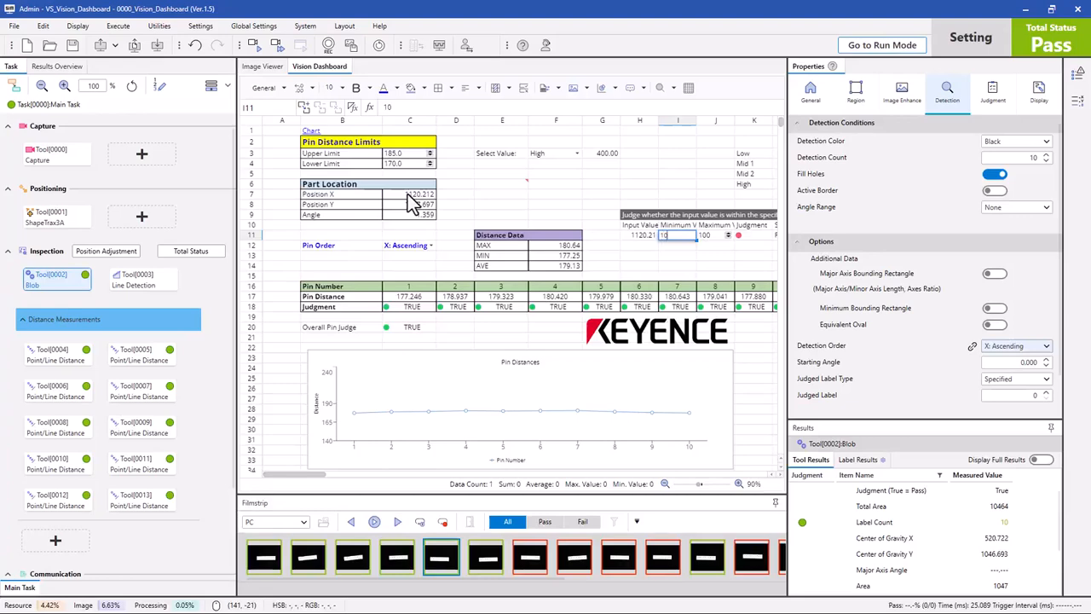
text(00)
key(Tab)
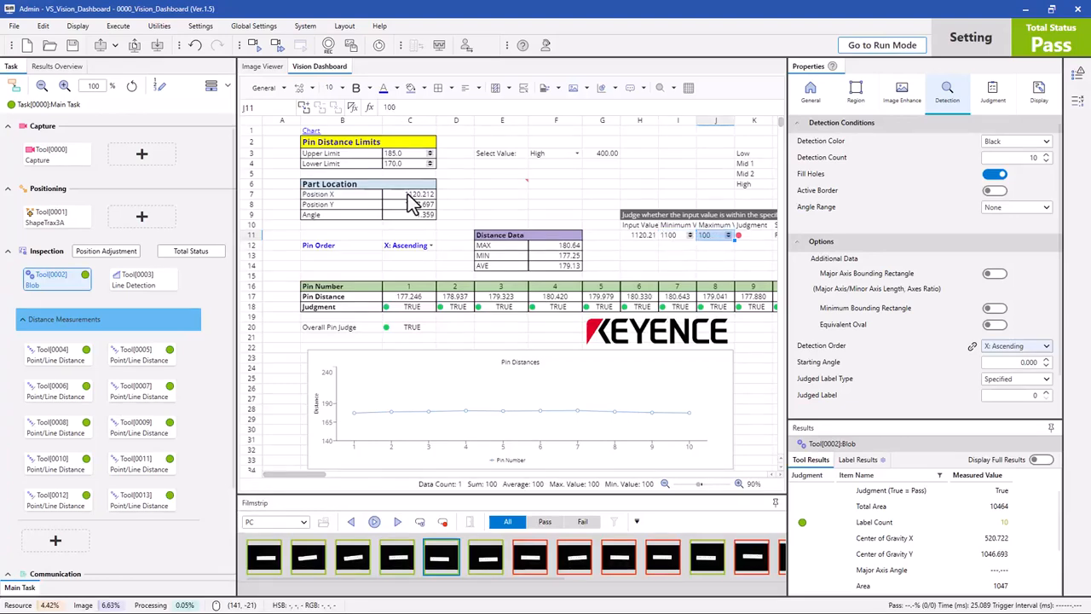
text(1200)
key(Return)
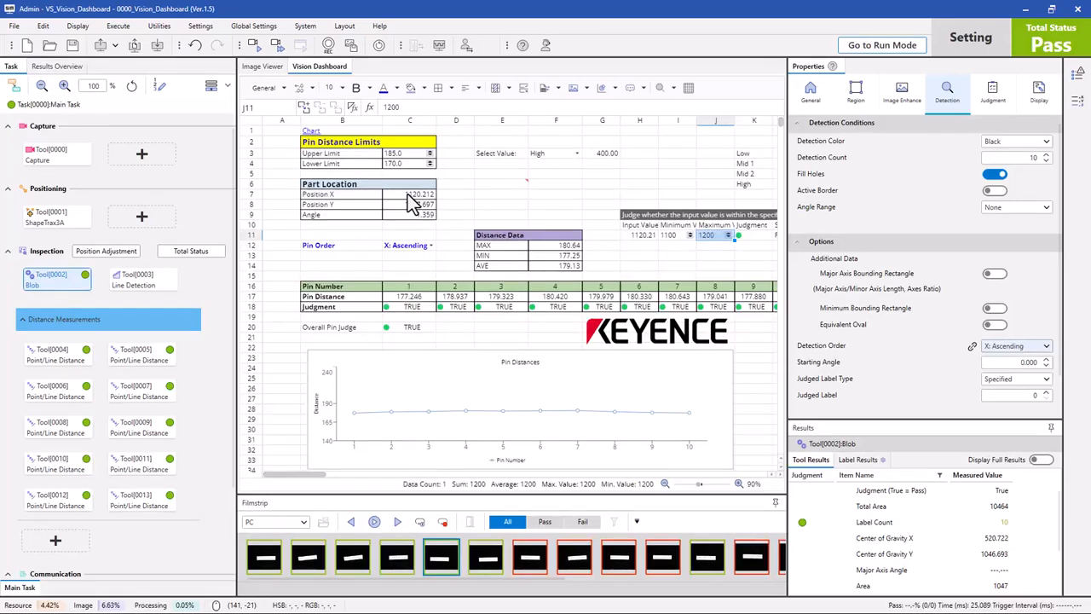
Step: Review the tolerance check row from the linked input and its limits through to the judgment, status and range label cells
click(649, 235)
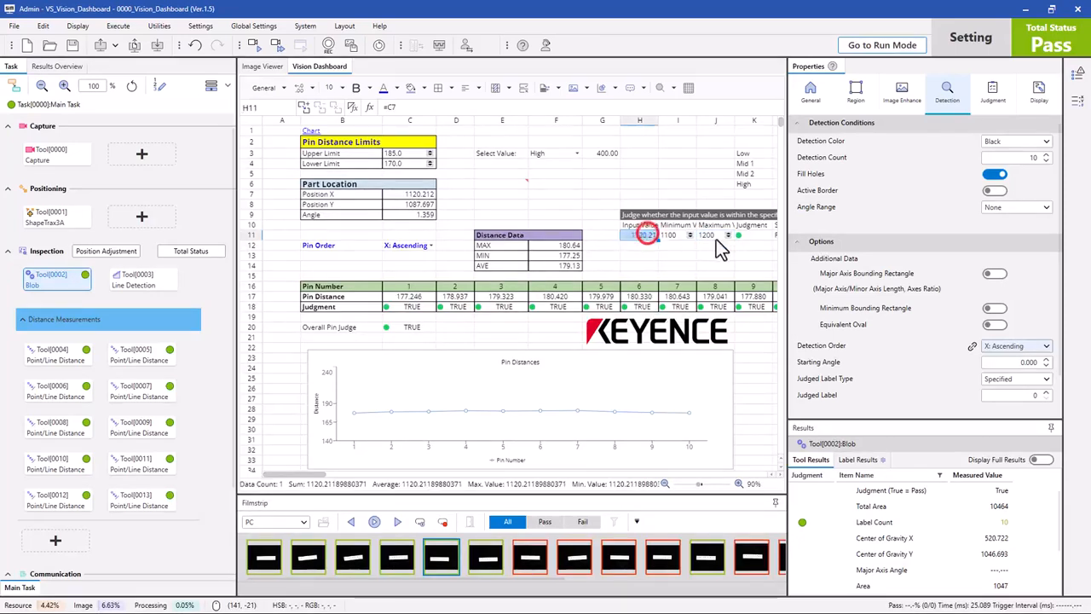
click(749, 236)
key(Right)
key(Right)
key(Right)
key(Right)
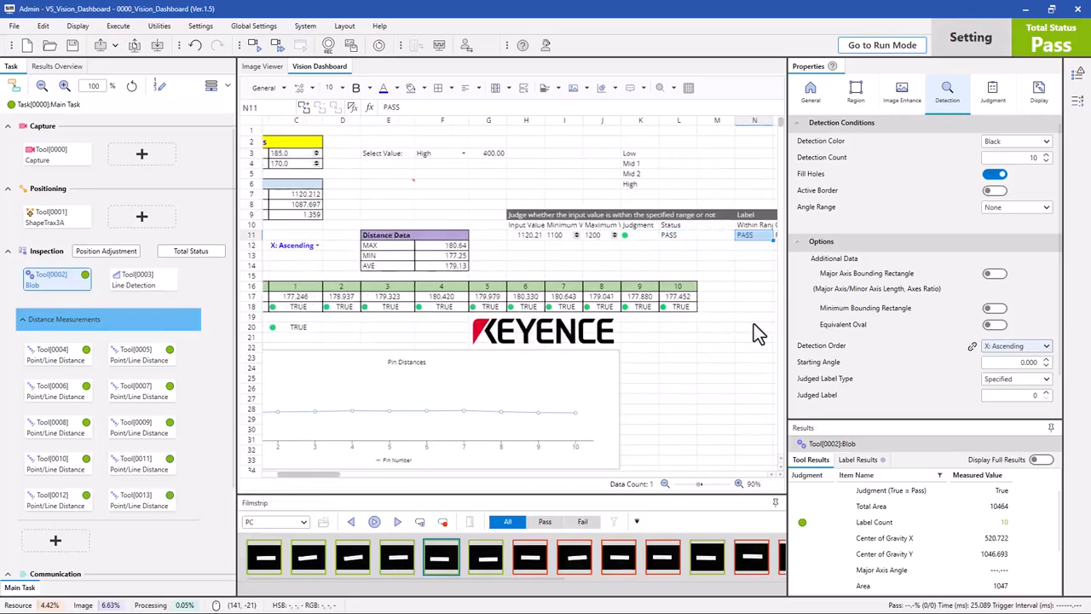
key(Left)
key(Left)
key(Left)
key(Left)
key(Left)
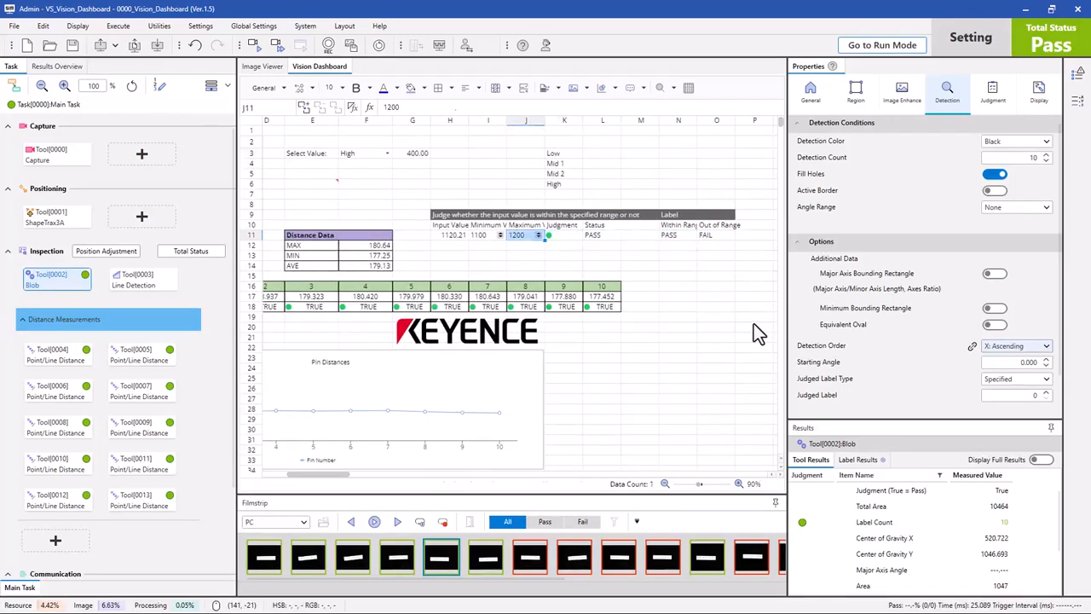
key(Left)
key(Left)
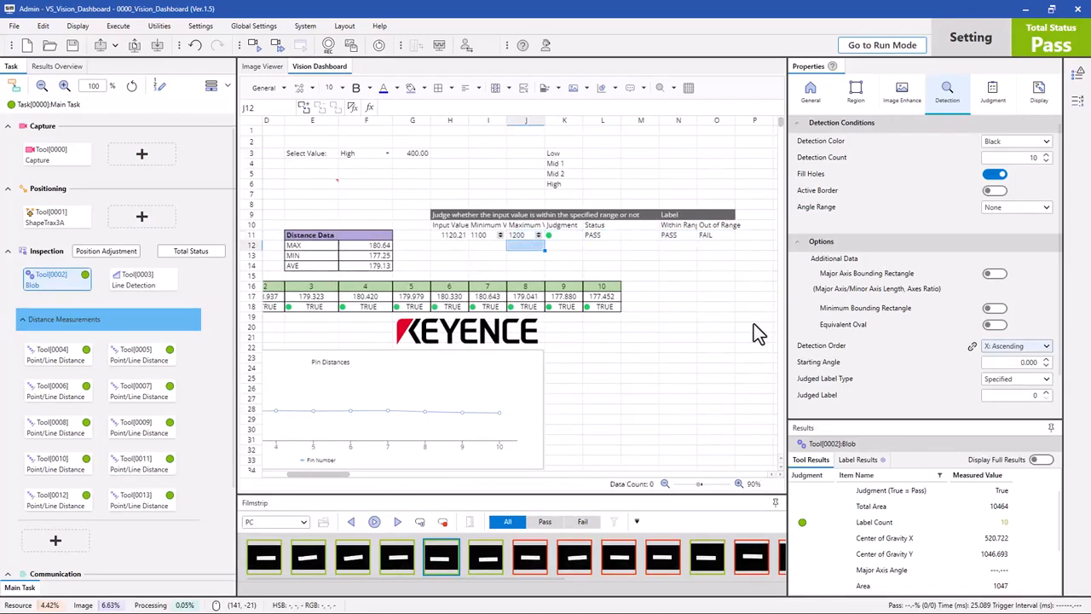
key(Up)
key(Up)
key(Down)
key(Down)
key(Right)
key(Right)
key(Right)
key(Right)
key(Right)
key(Right)
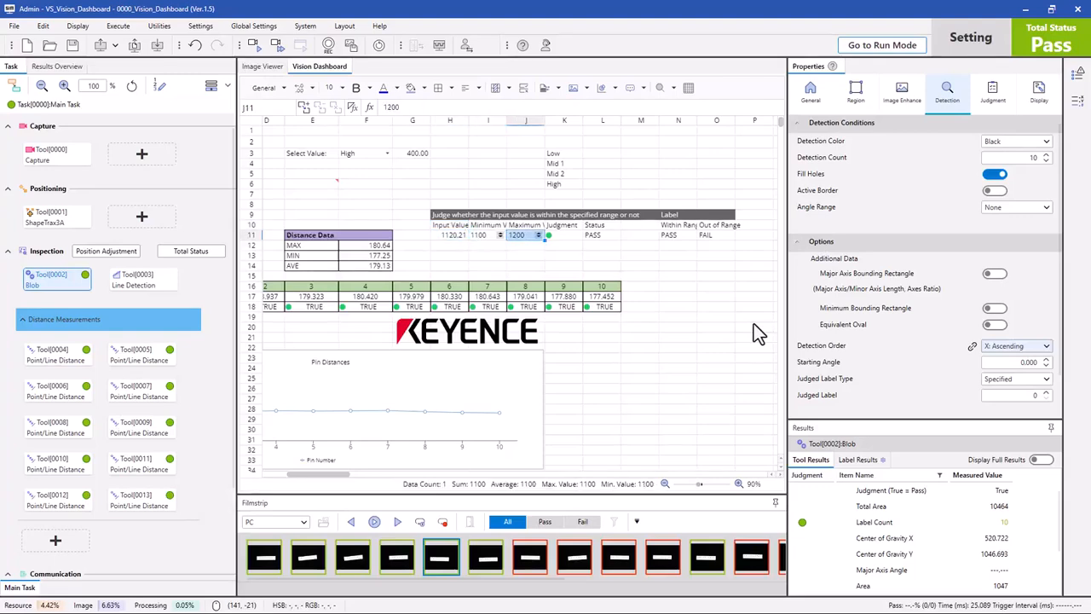
key(Up)
key(Down)
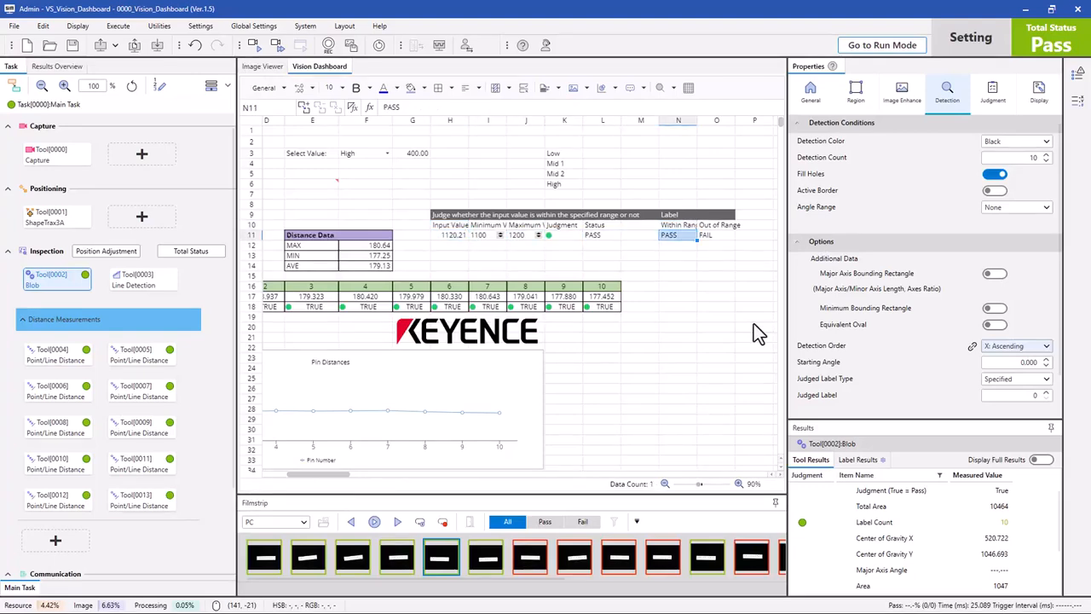
key(Left)
key(Left)
key(Left)
key(Left)
key(Left)
key(Left)
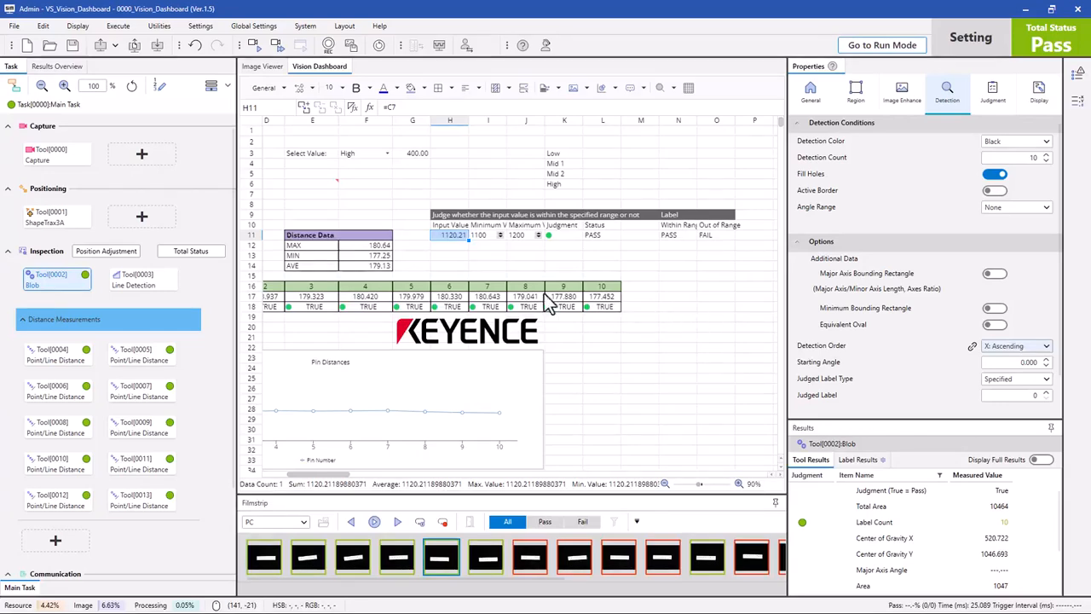
Step: Export the Select Value section in E3:K6 as the template file template.tpl in the Downloads folder
click(294, 155)
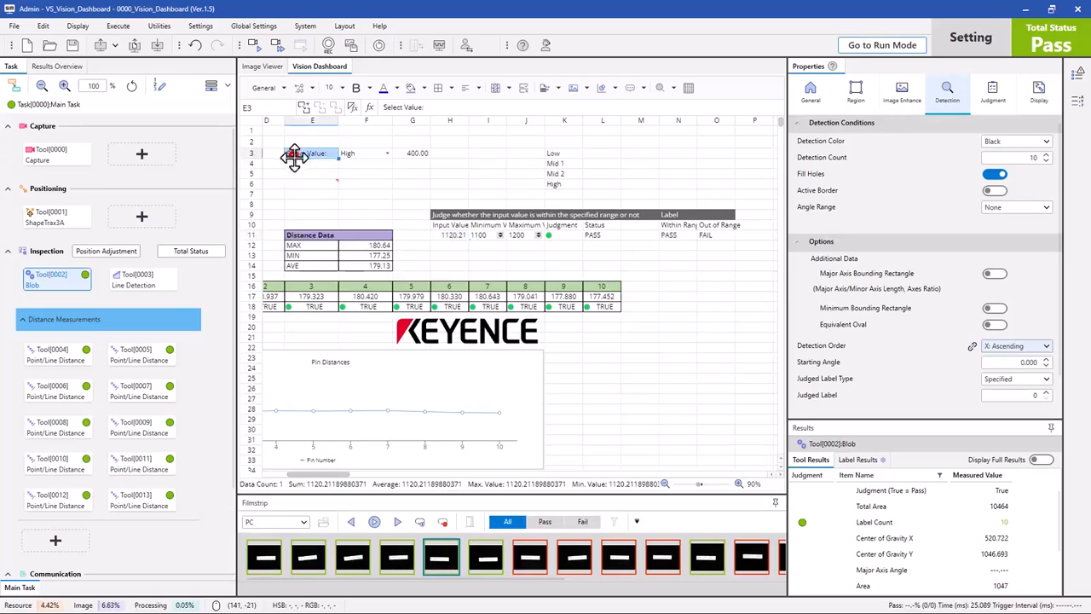
drag(336, 177, 550, 186)
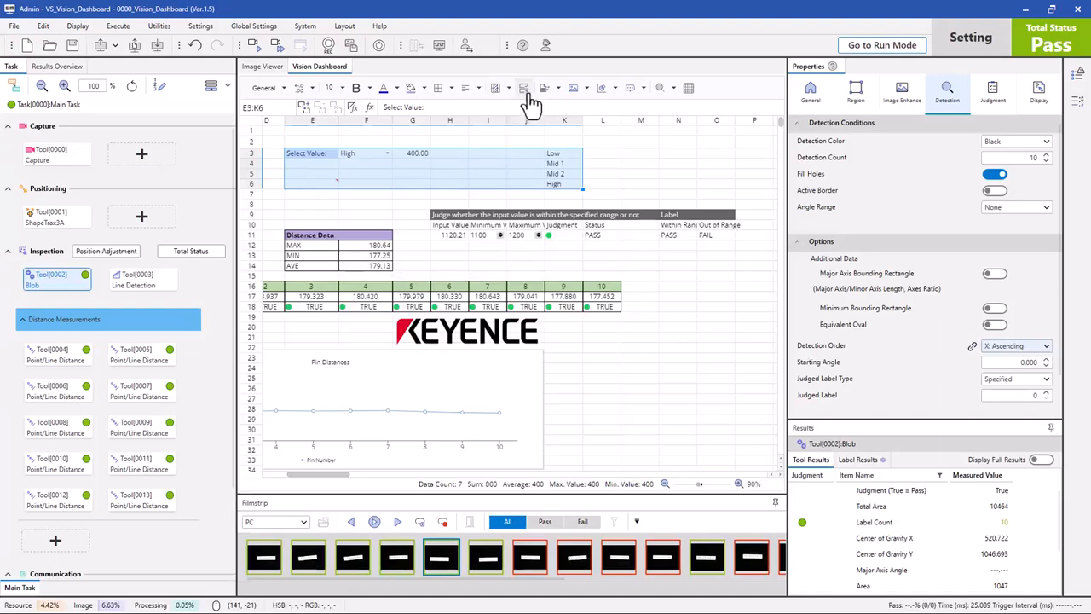
click(559, 89)
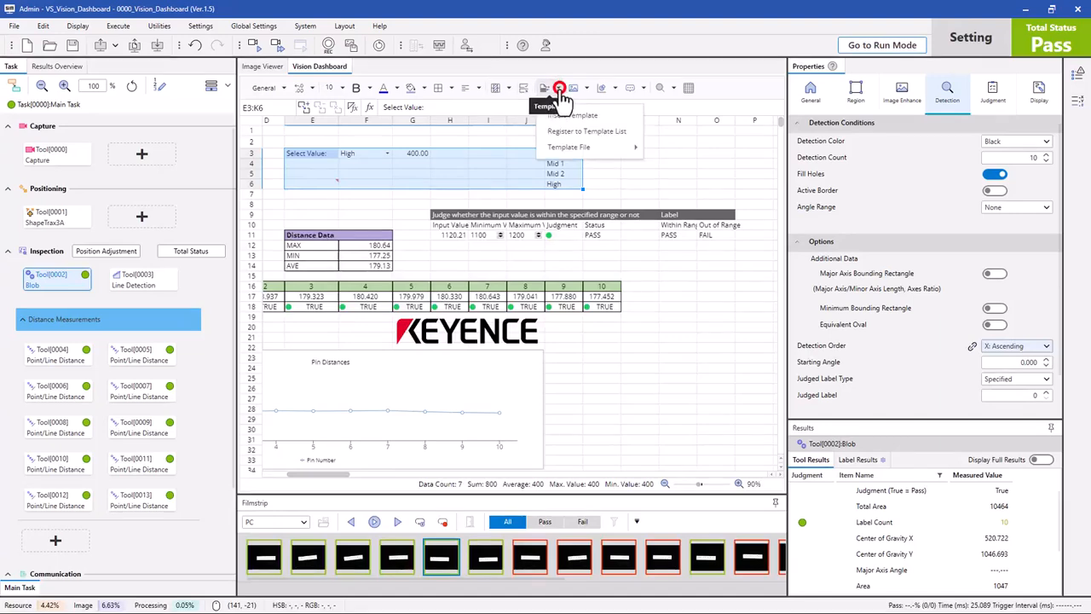
click(614, 150)
click(661, 151)
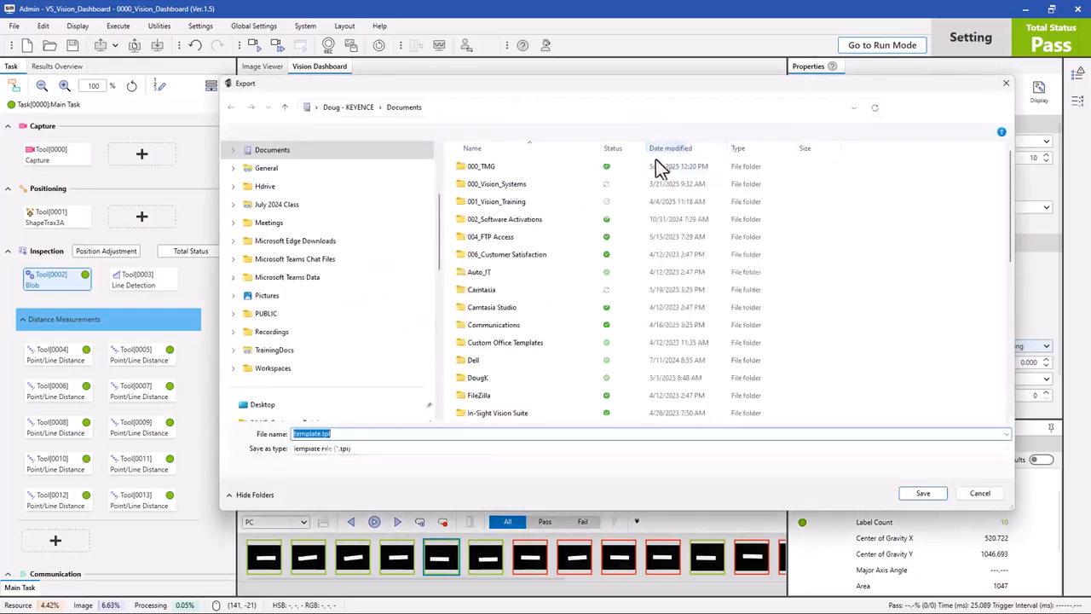
scroll(290, 332, down, 5)
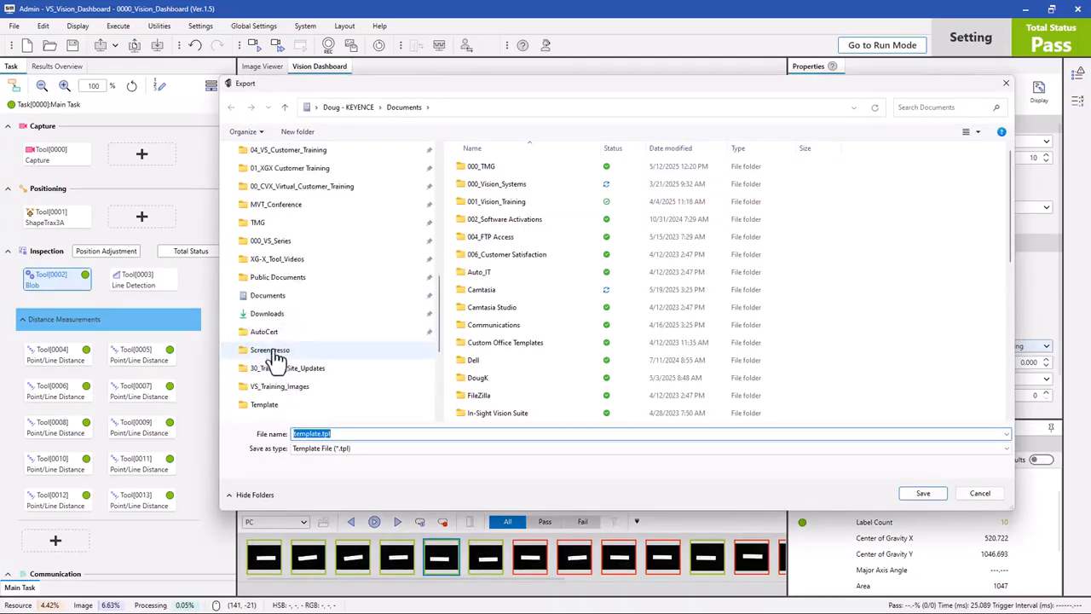
click(270, 313)
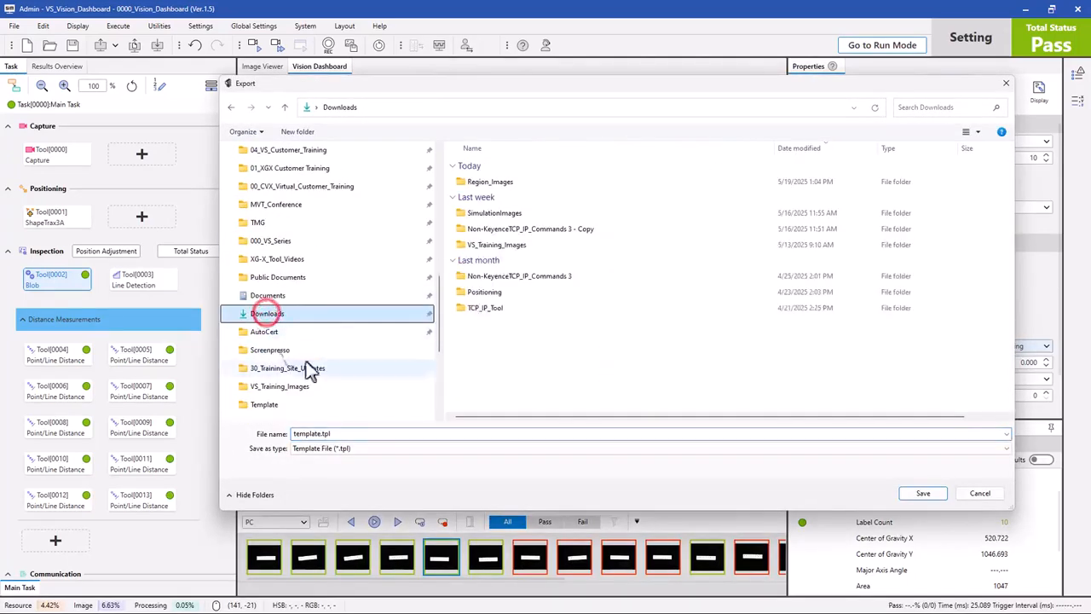
click(923, 493)
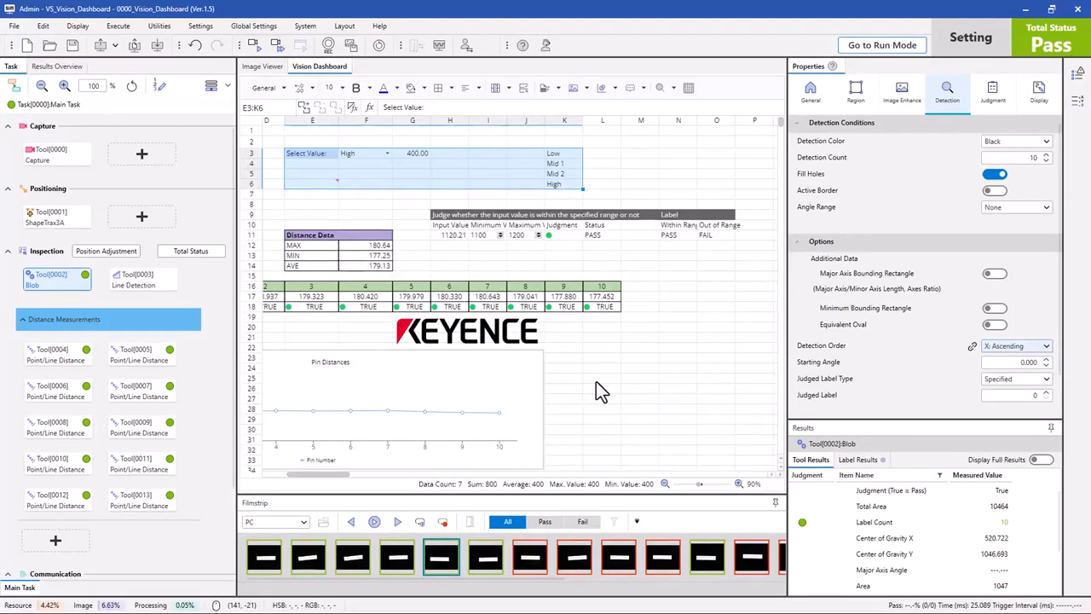
Step: Hide the gridlines on the dashboard sheet and show them again
click(636, 344)
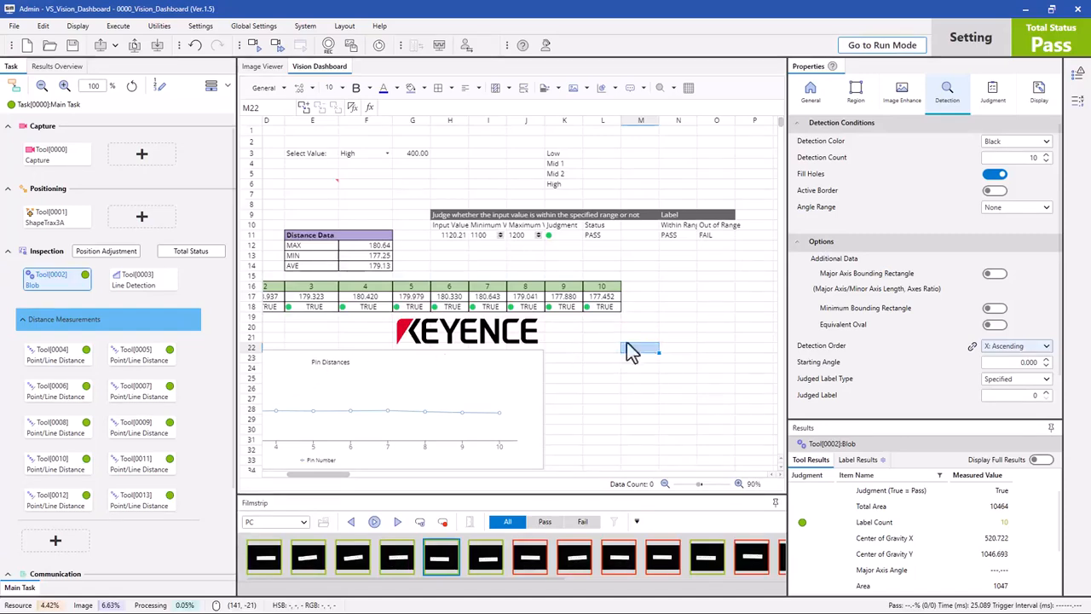
drag(653, 268, 664, 268)
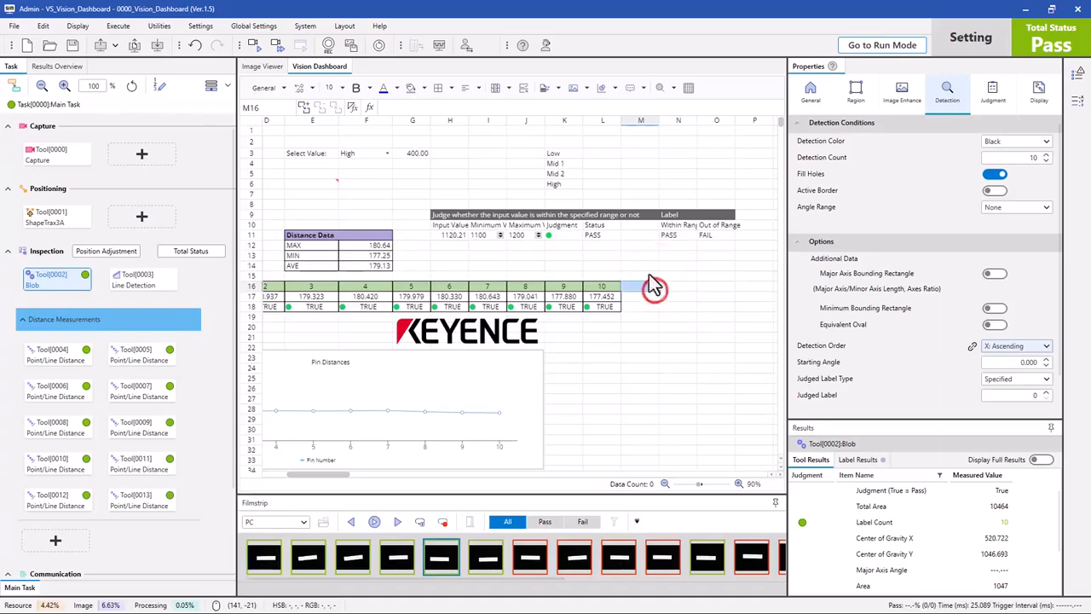
click(647, 267)
click(653, 141)
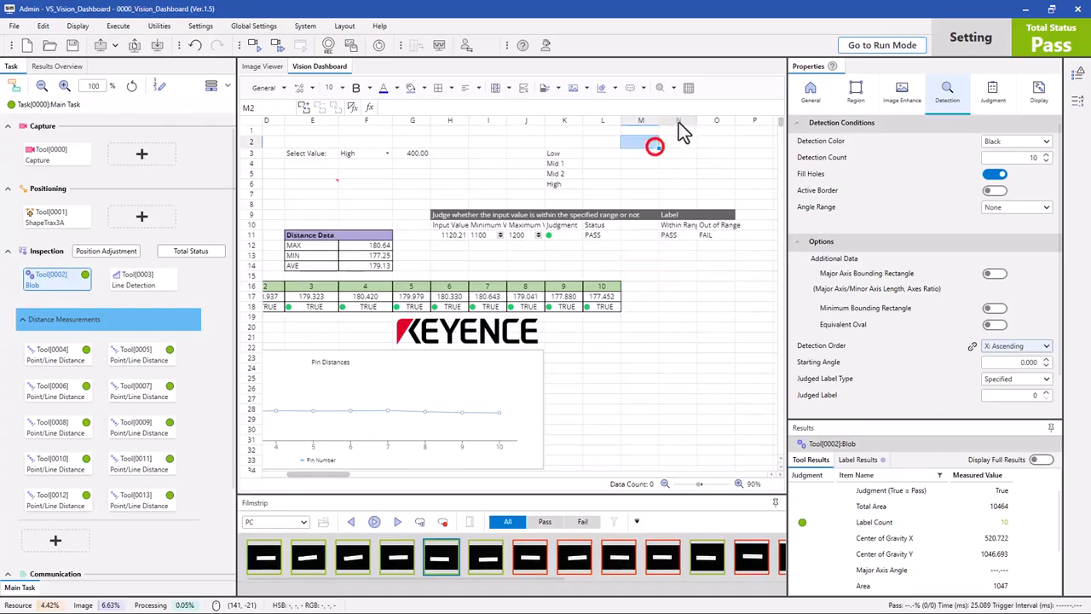
click(688, 91)
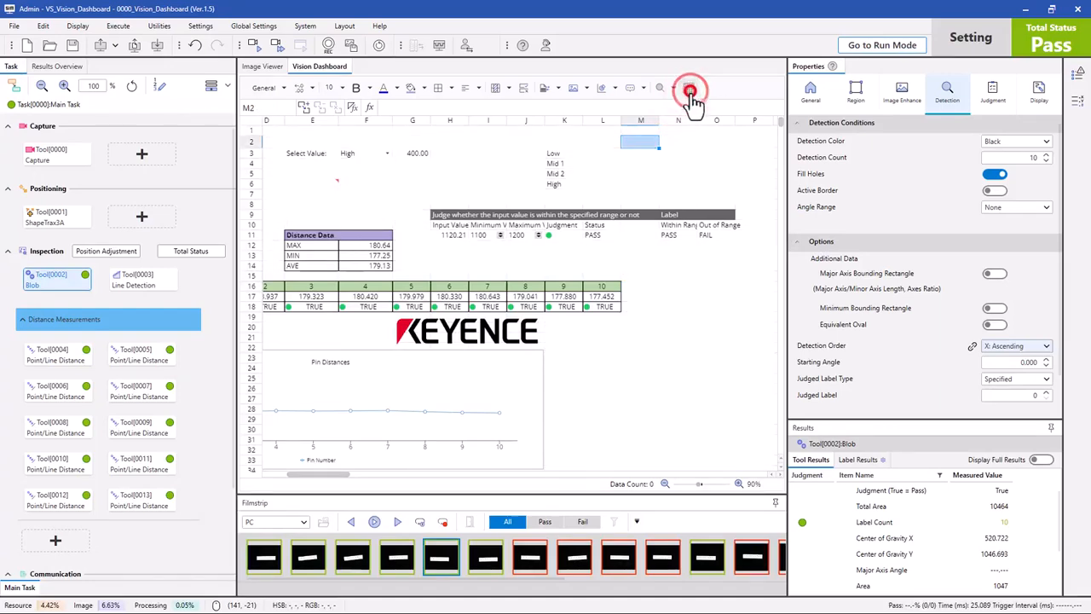
click(689, 89)
Step: Examine the Find and Replace options for searching and replacing dashboard cell content, and close them
click(674, 88)
click(687, 118)
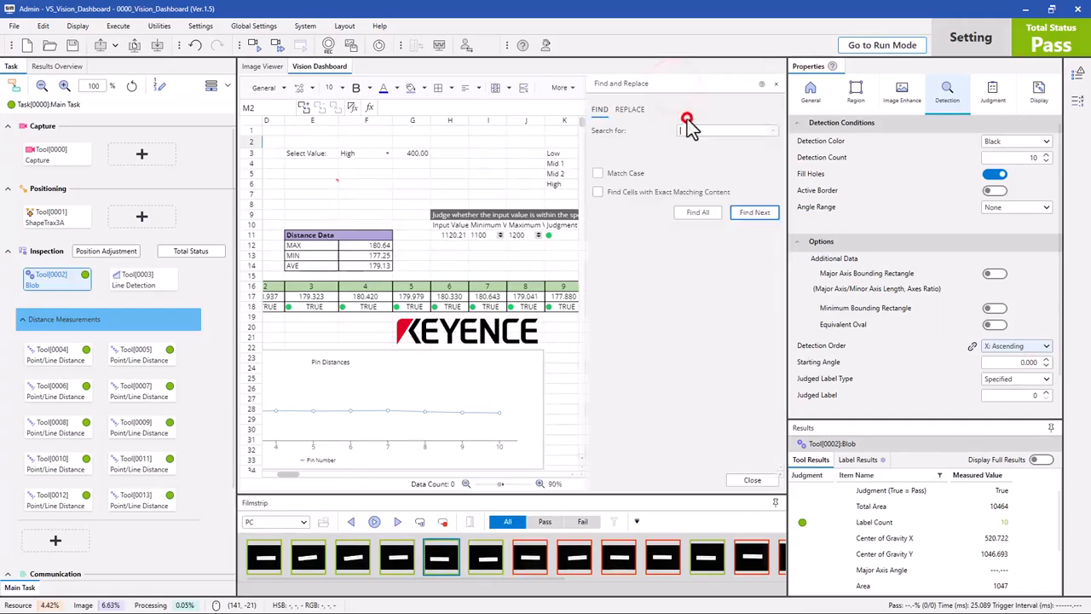
click(630, 109)
click(600, 109)
click(628, 111)
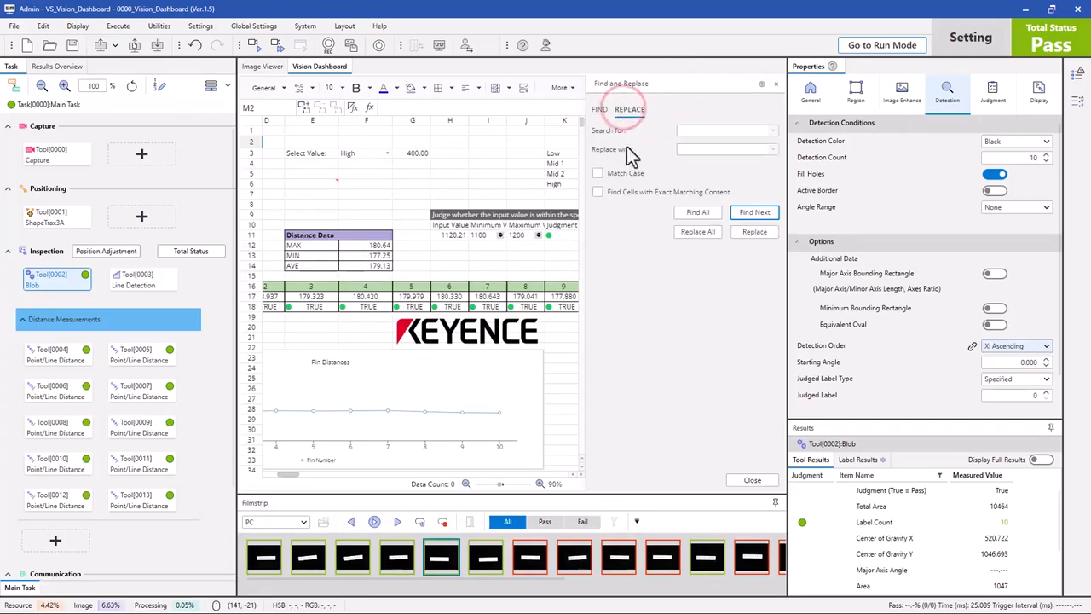
click(775, 84)
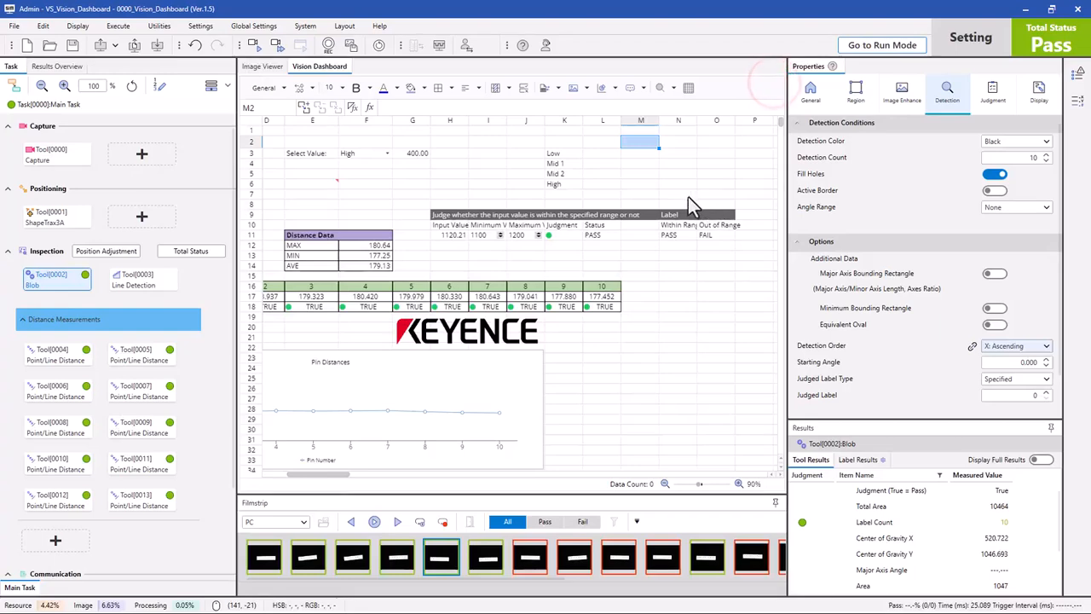
click(641, 164)
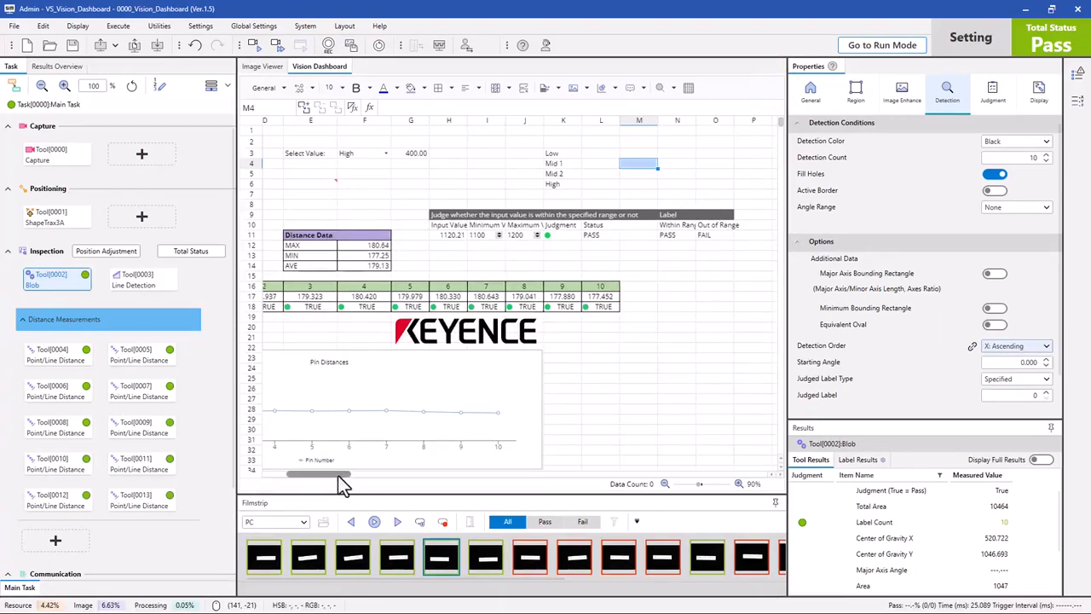
Step: Show the reference links between tools and dashboard cells, and list the data referenced by pin 3's judgment in E18
drag(341, 477, 282, 481)
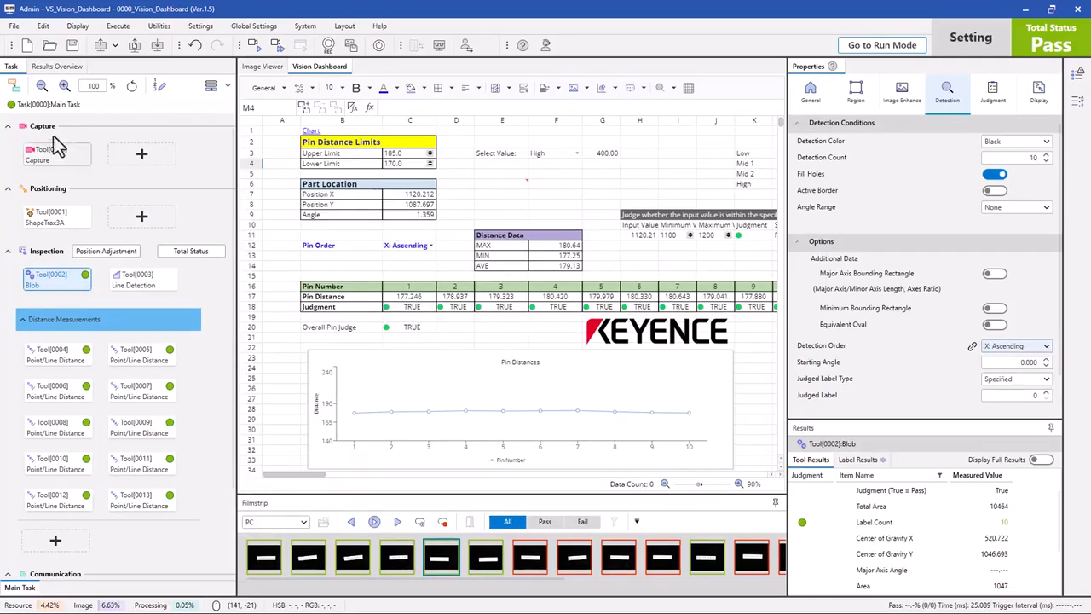
click(14, 85)
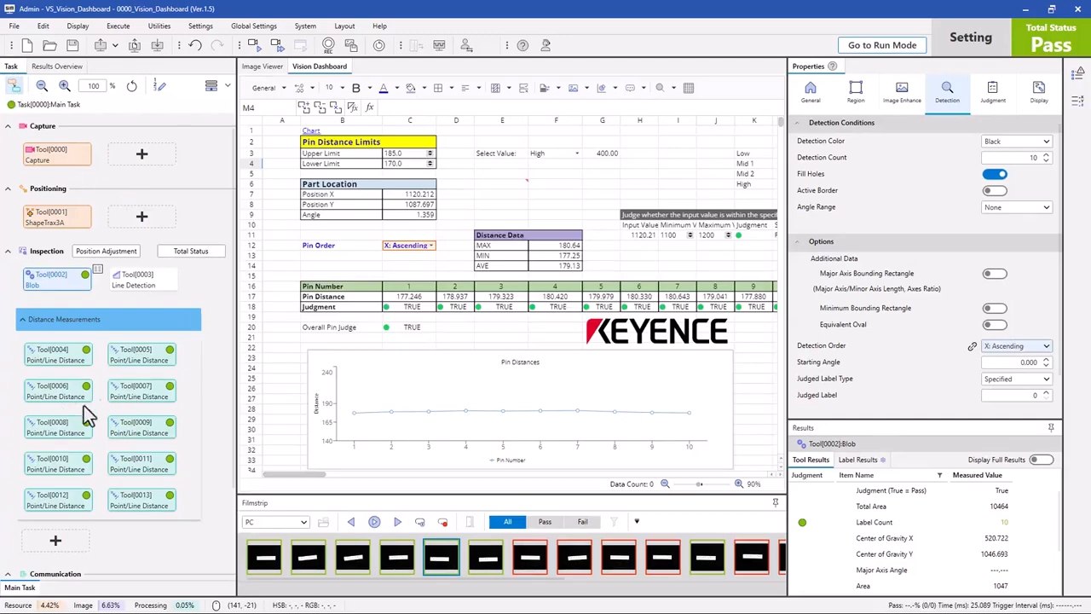
click(497, 307)
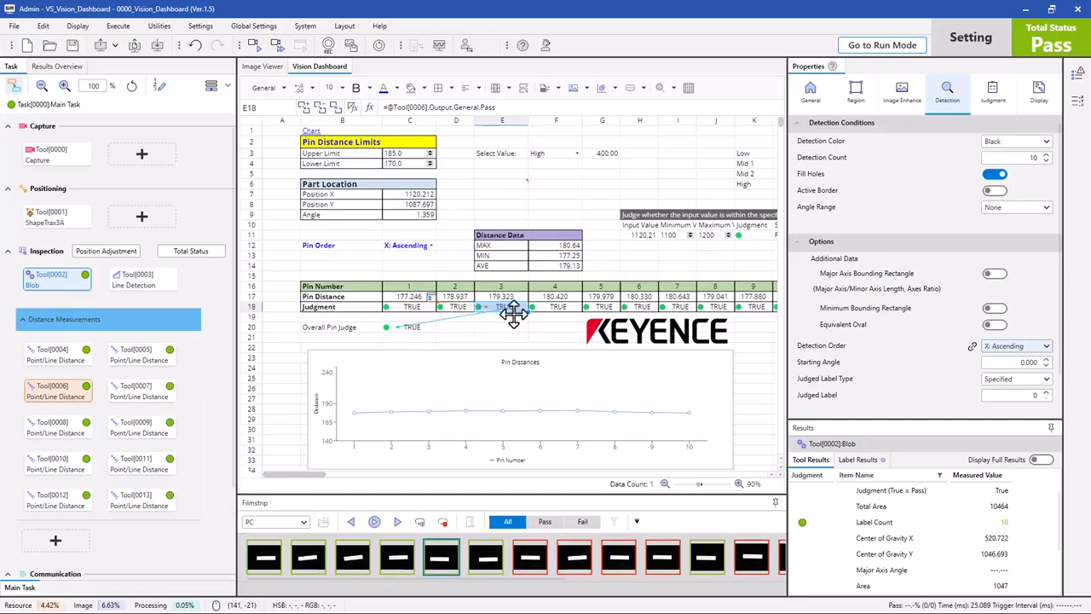
click(551, 308)
click(502, 307)
click(429, 296)
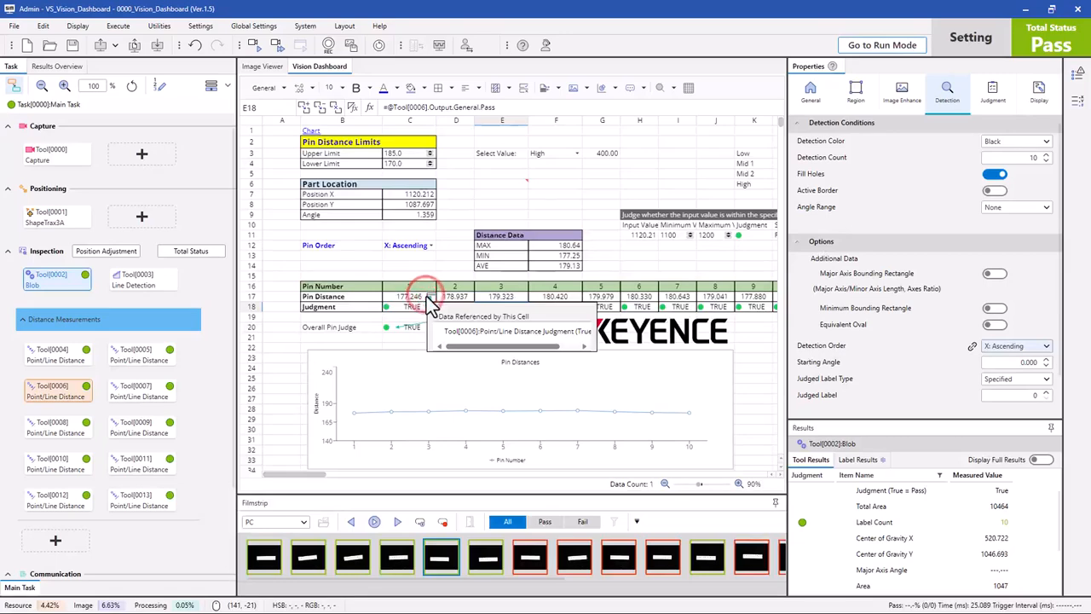
click(429, 296)
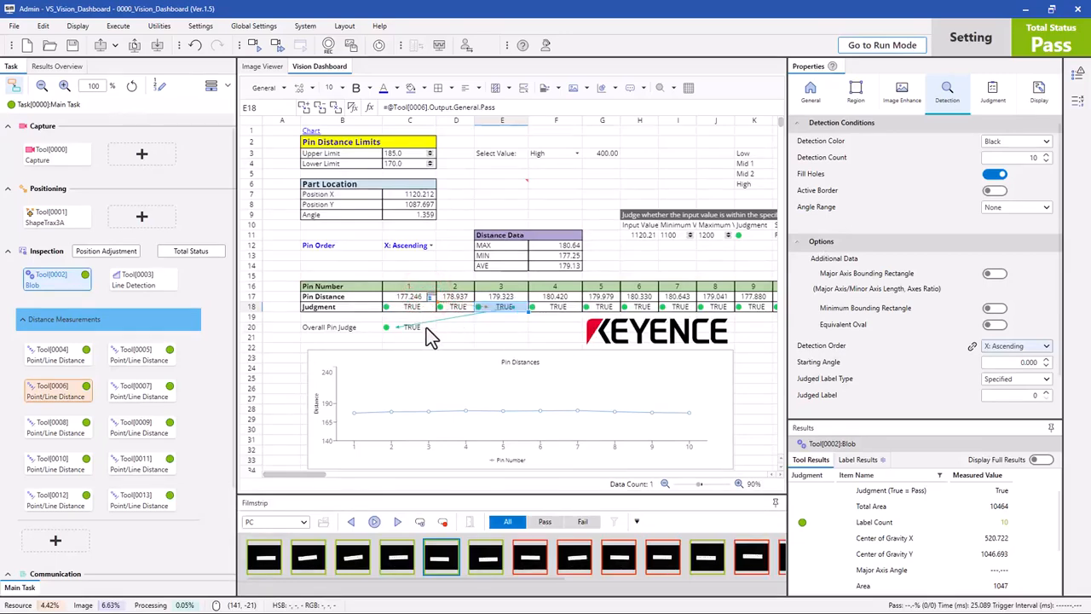
Step: Trace the reference links of the average distance in F14 and the maximum distance in F12
click(548, 265)
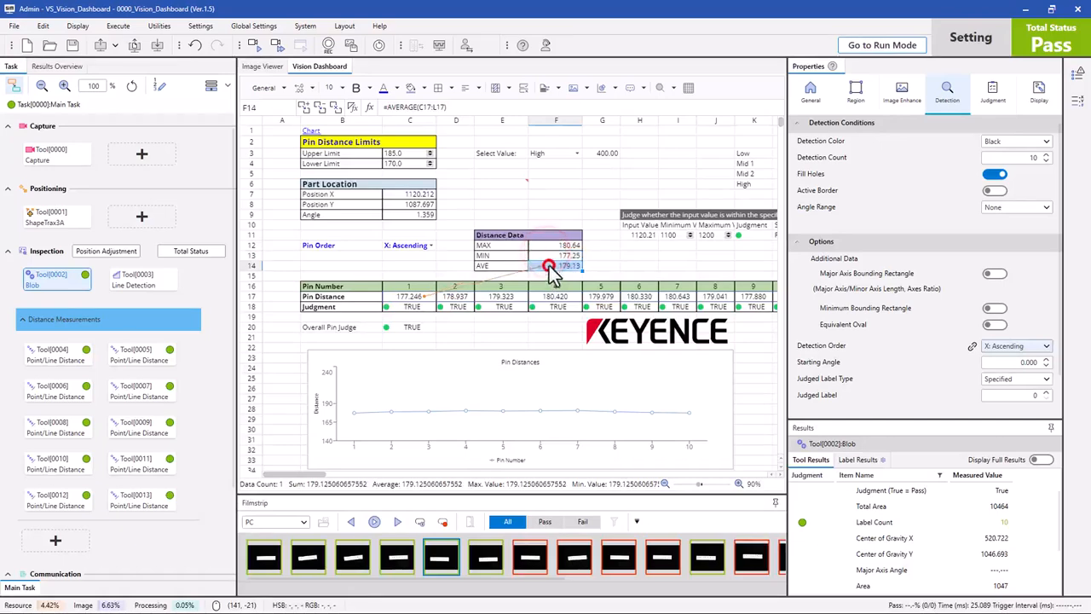
click(553, 247)
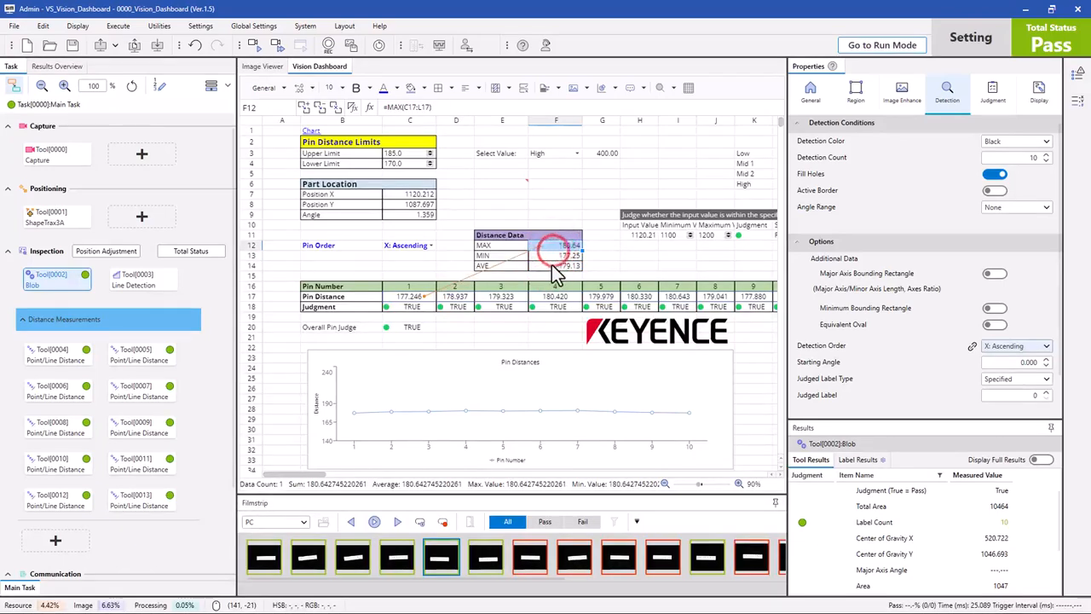
click(553, 265)
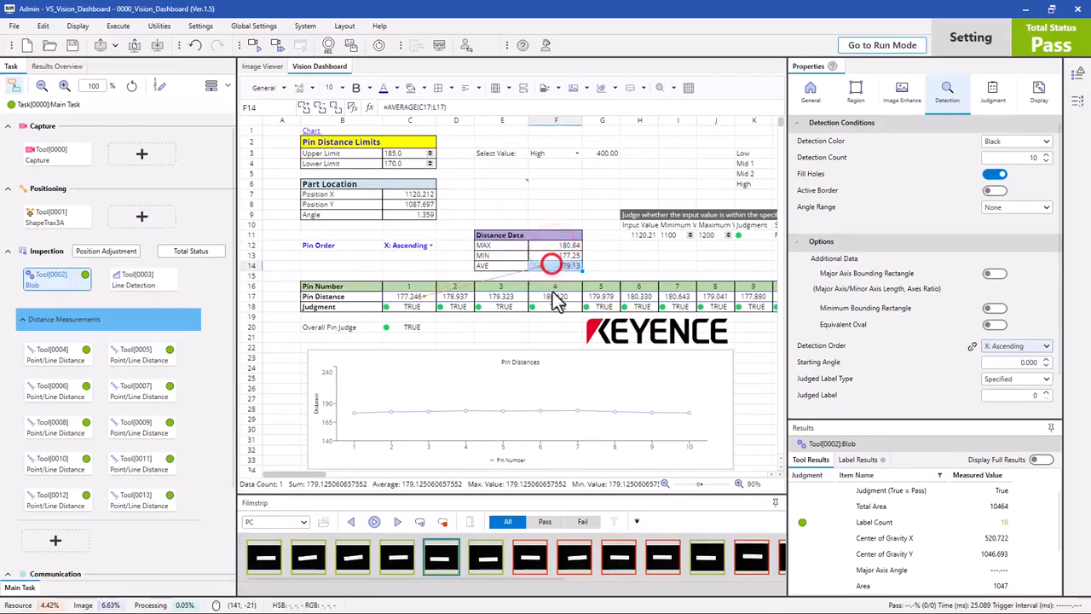
Step: Trace the links of the tolerance check's input value in H11 and pin 1's judgment in C18, and hide the link display
click(639, 234)
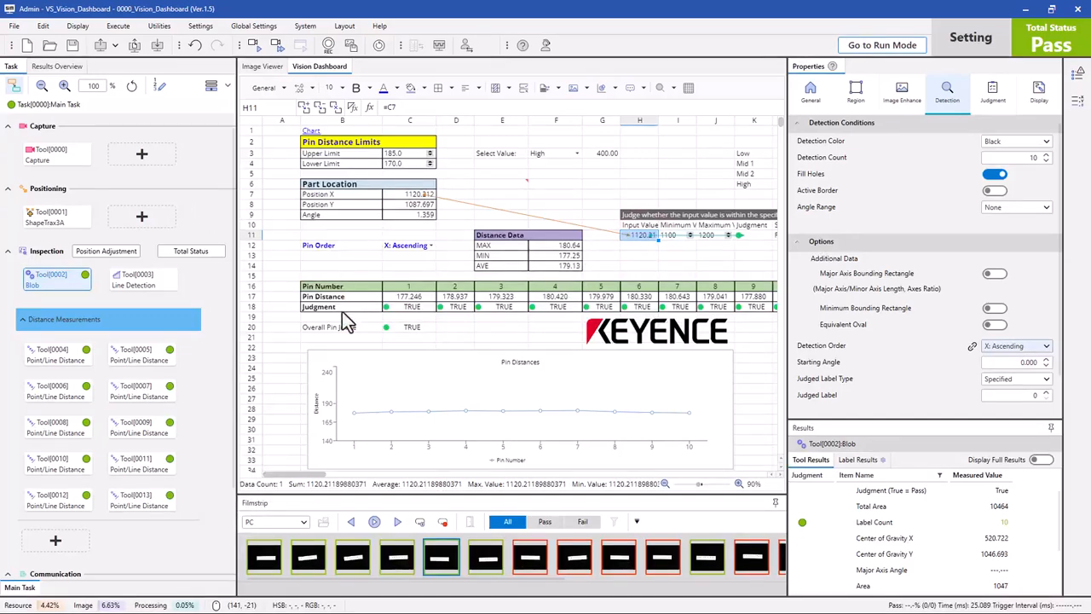
click(397, 306)
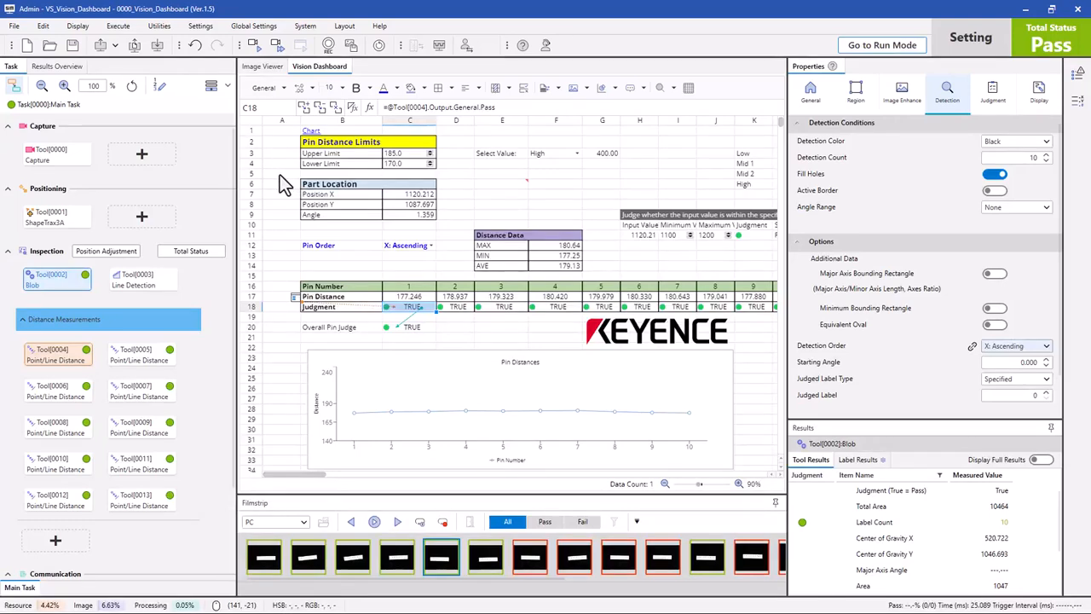
click(14, 85)
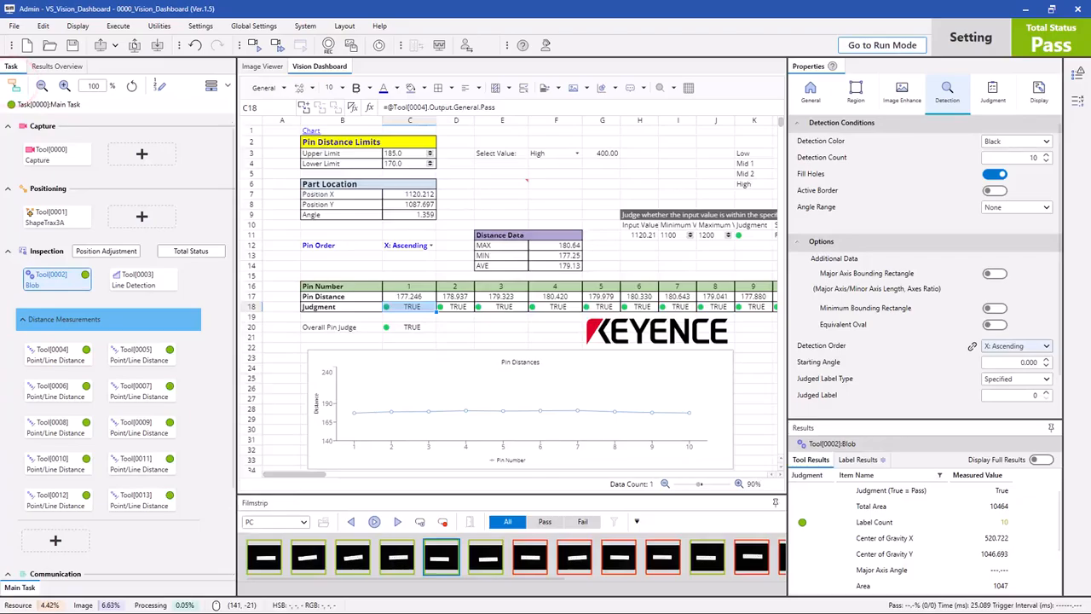